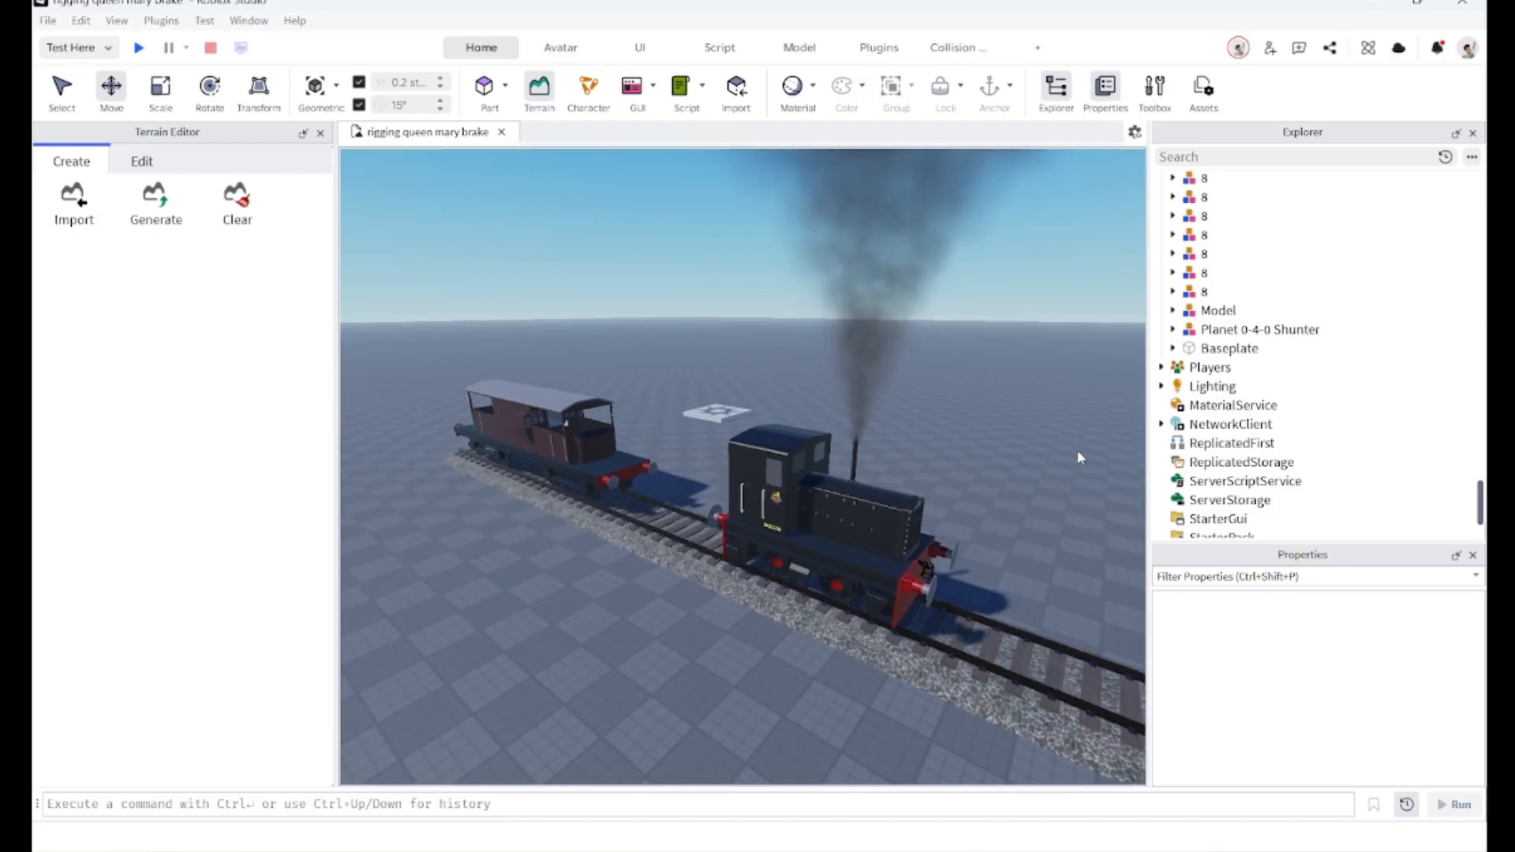
Step: Fly and orbit the camera around the brake van to examine it from several sides
key("w")
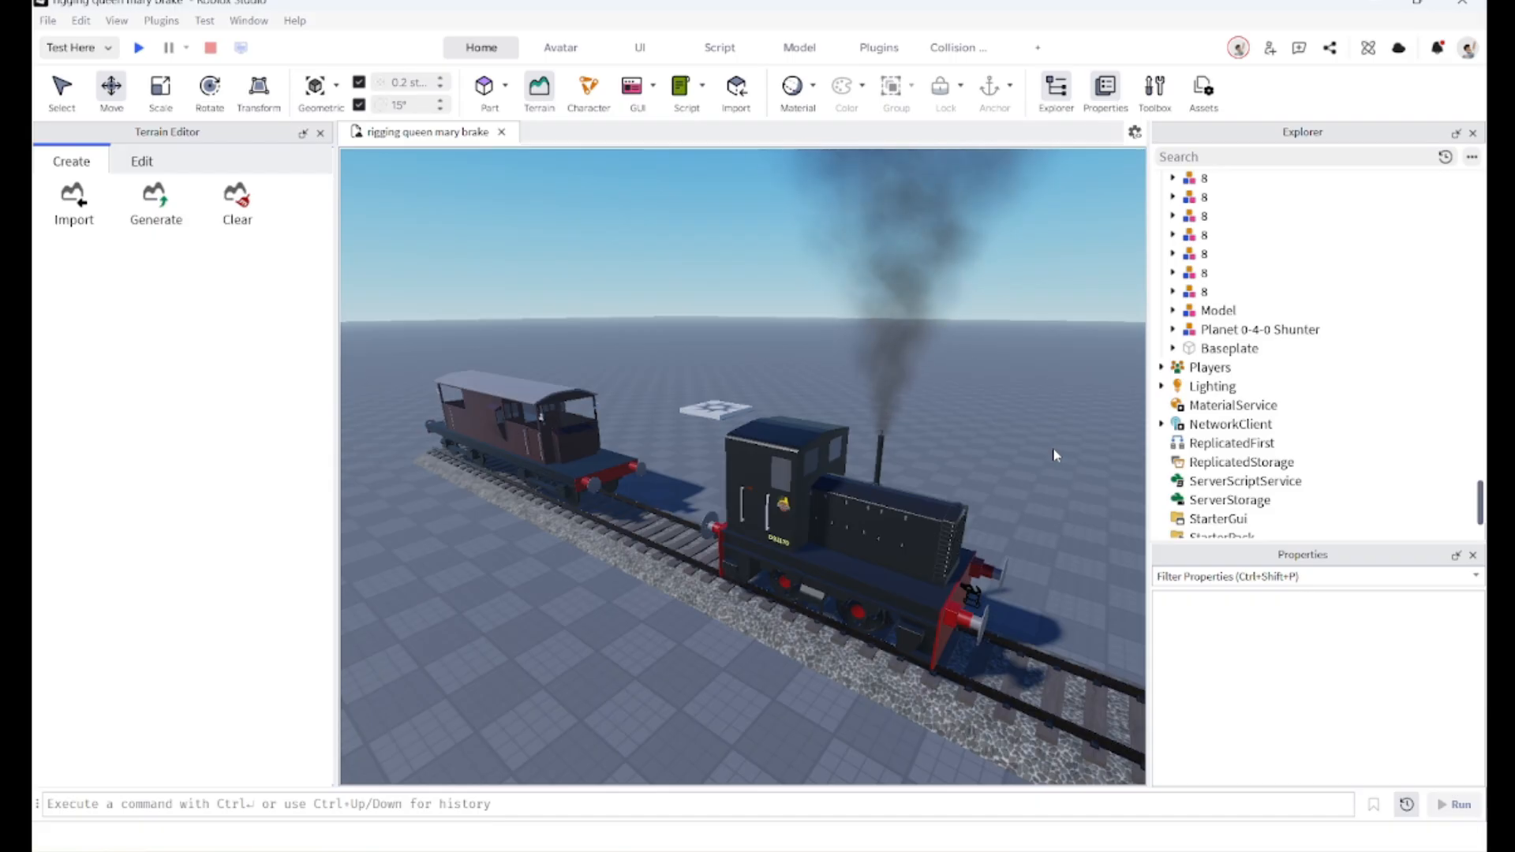
right_click_drag(552, 371, 550, 365)
key("w")
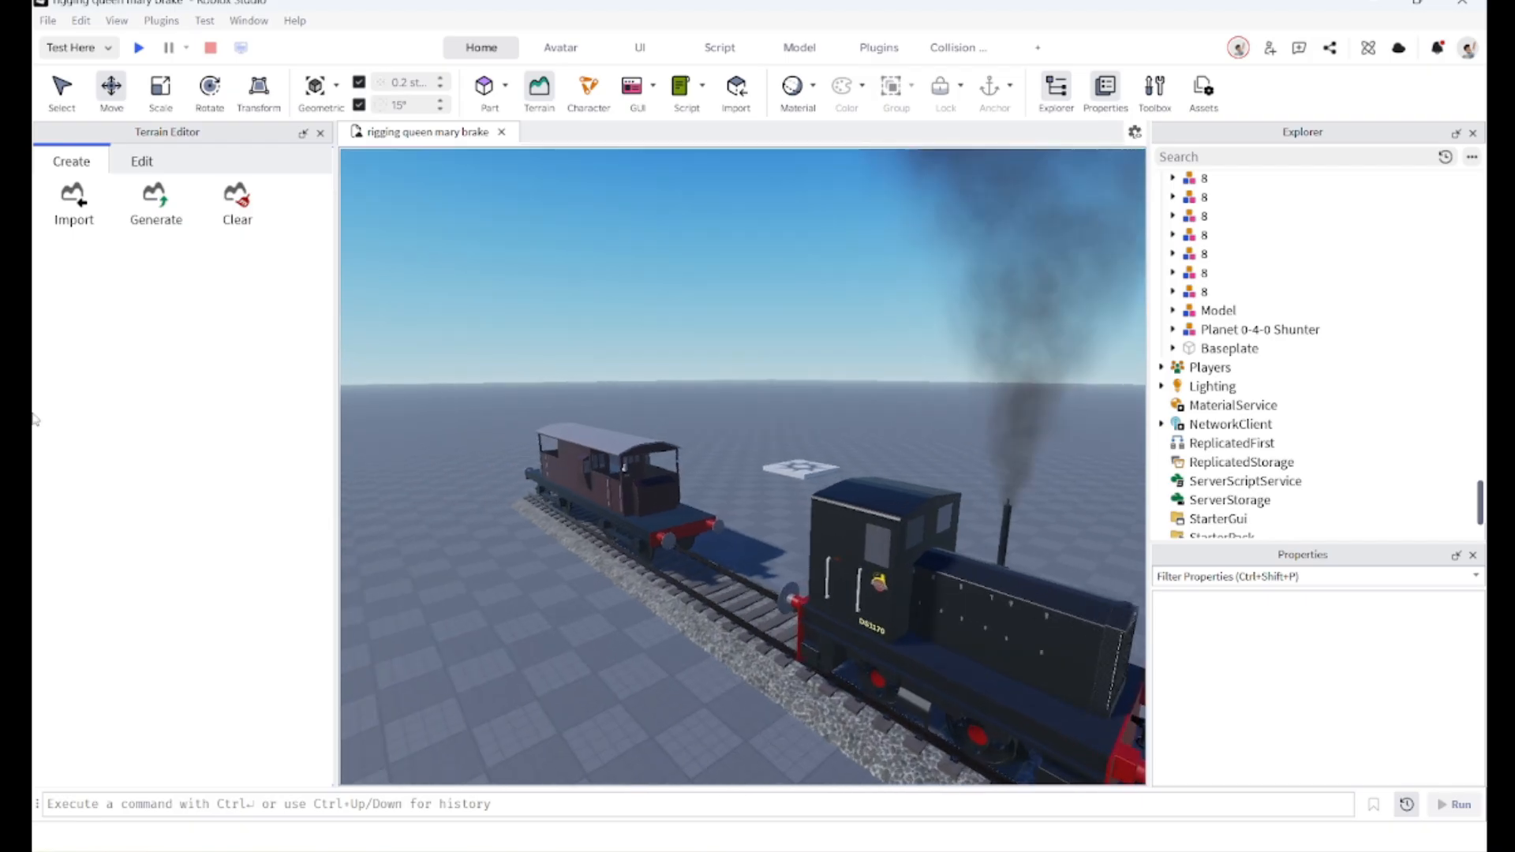
right_click_drag(684, 561, 687, 553)
key("s")
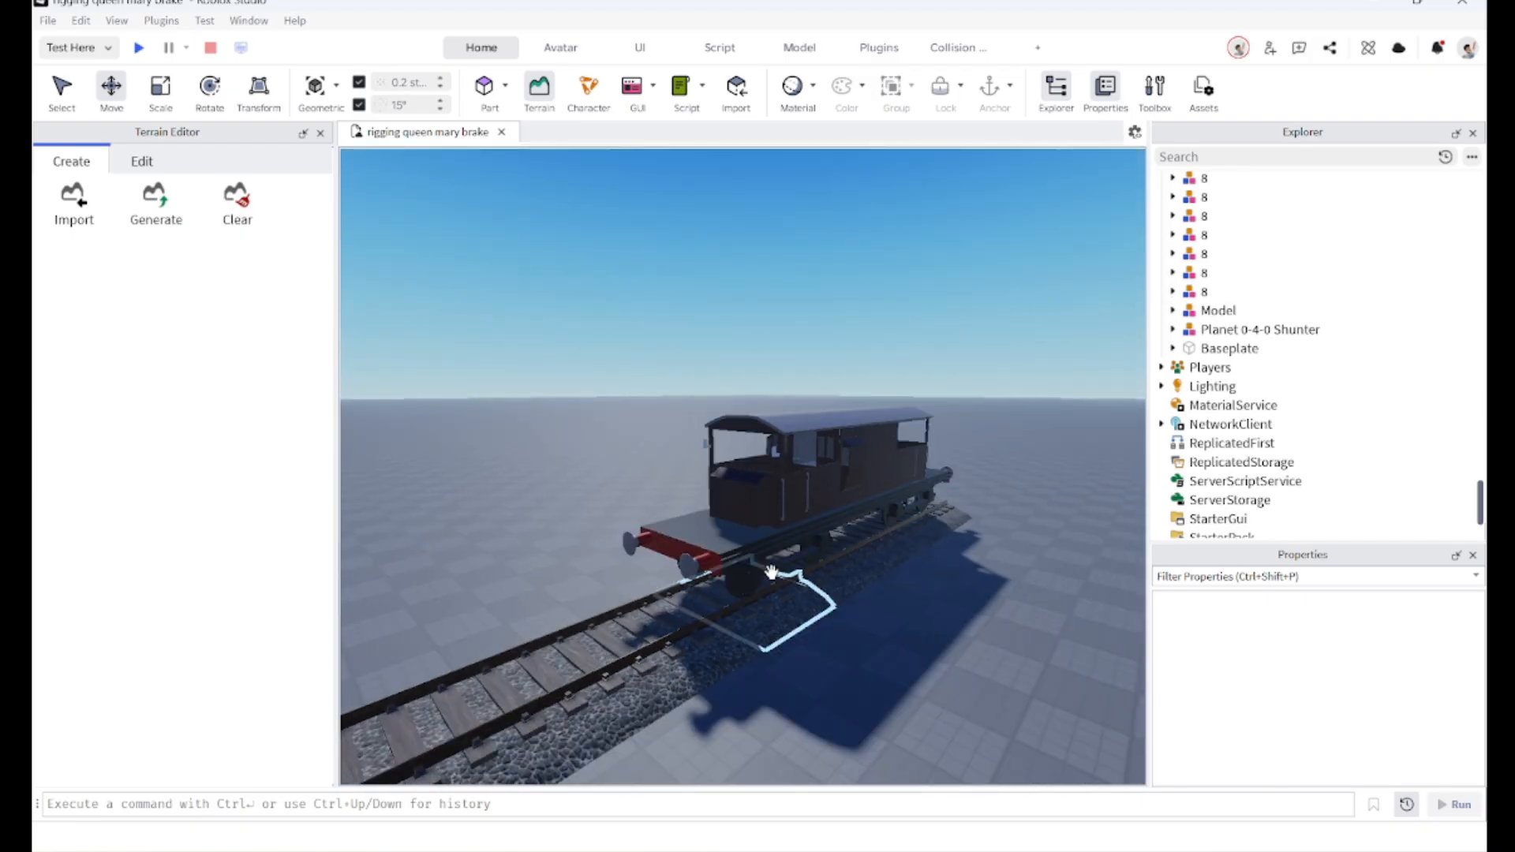
left_click(758, 562)
key("w")
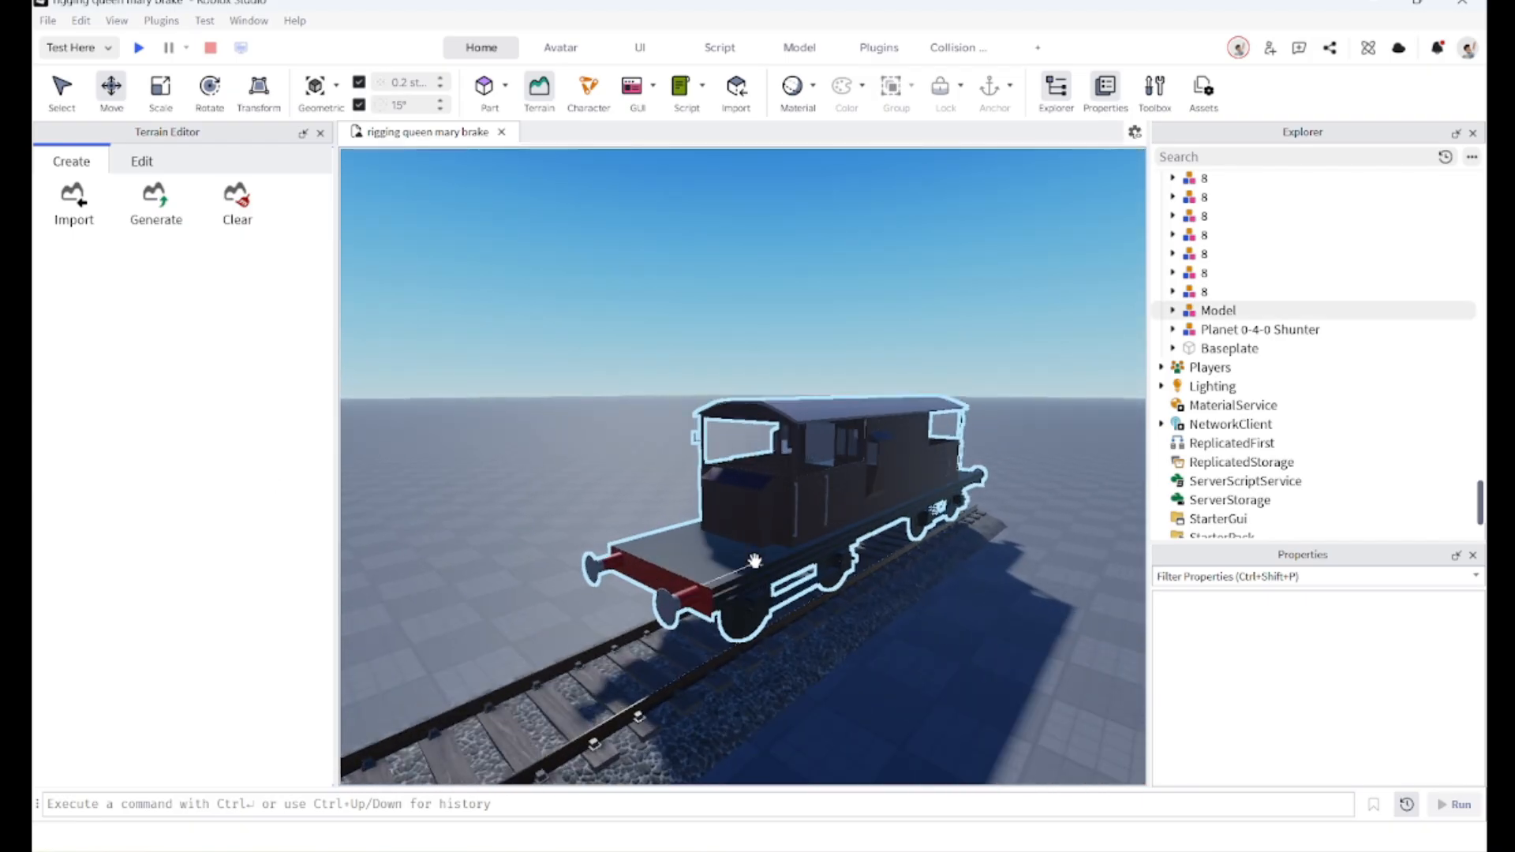
key("d")
right_click_drag(750, 563, 755, 561)
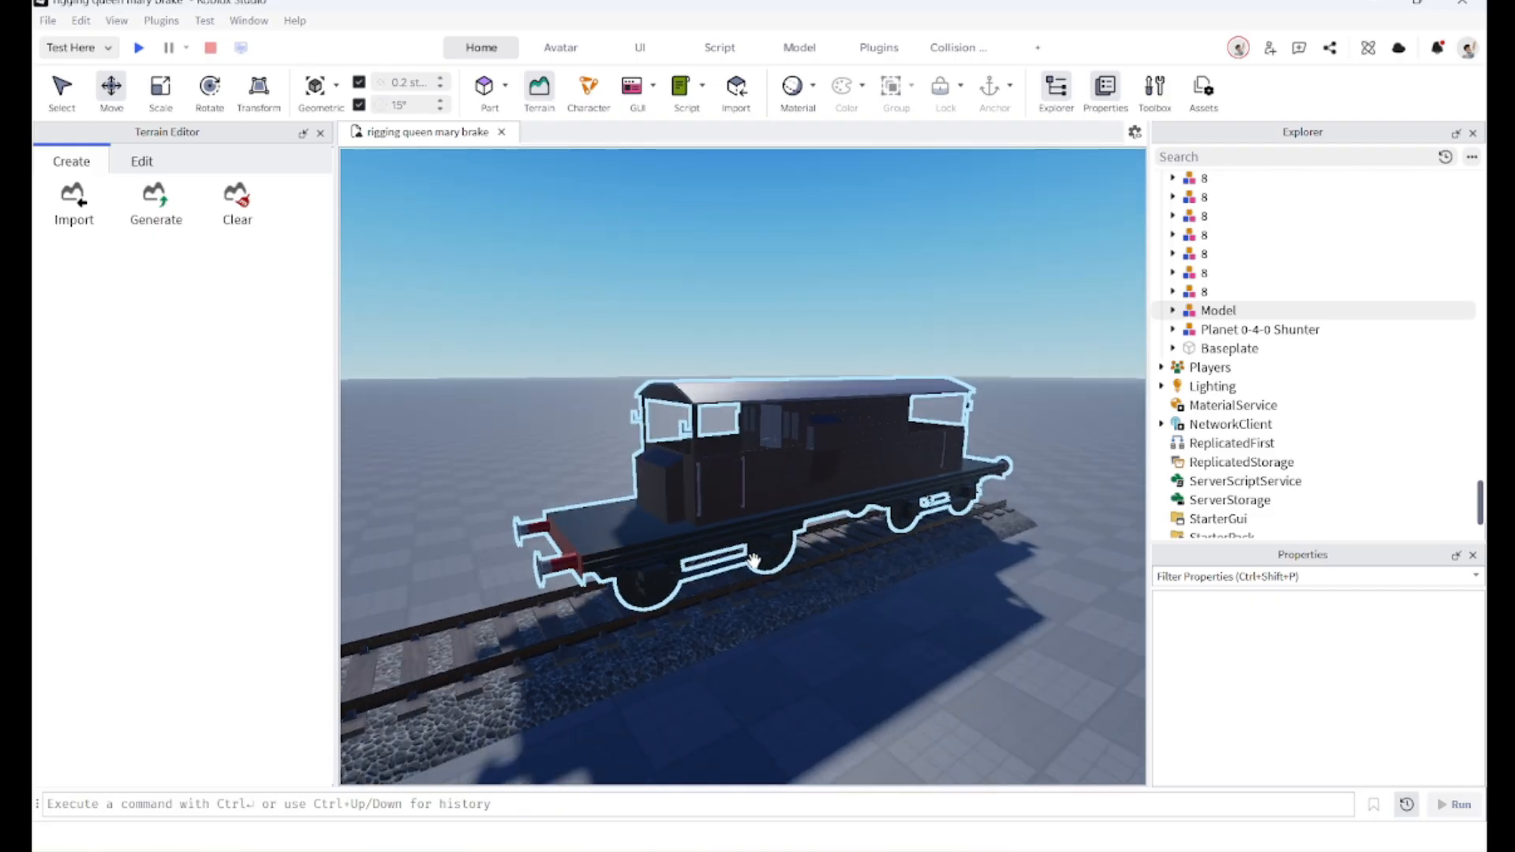
left_click(766, 579)
left_click(715, 530)
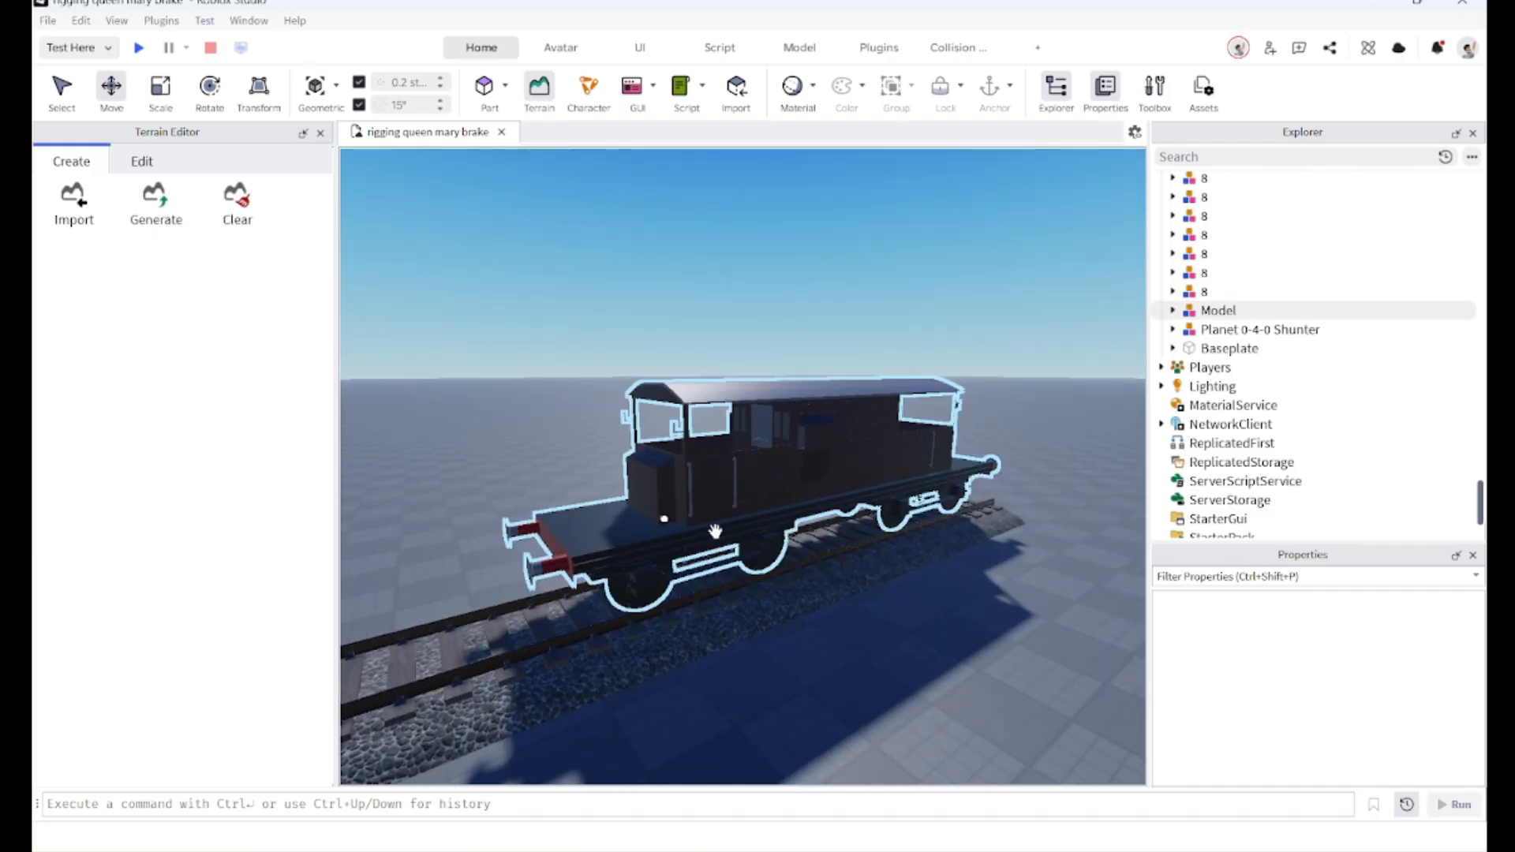
key("a")
right_click_drag(701, 431, 645, 480)
key("s")
key("w")
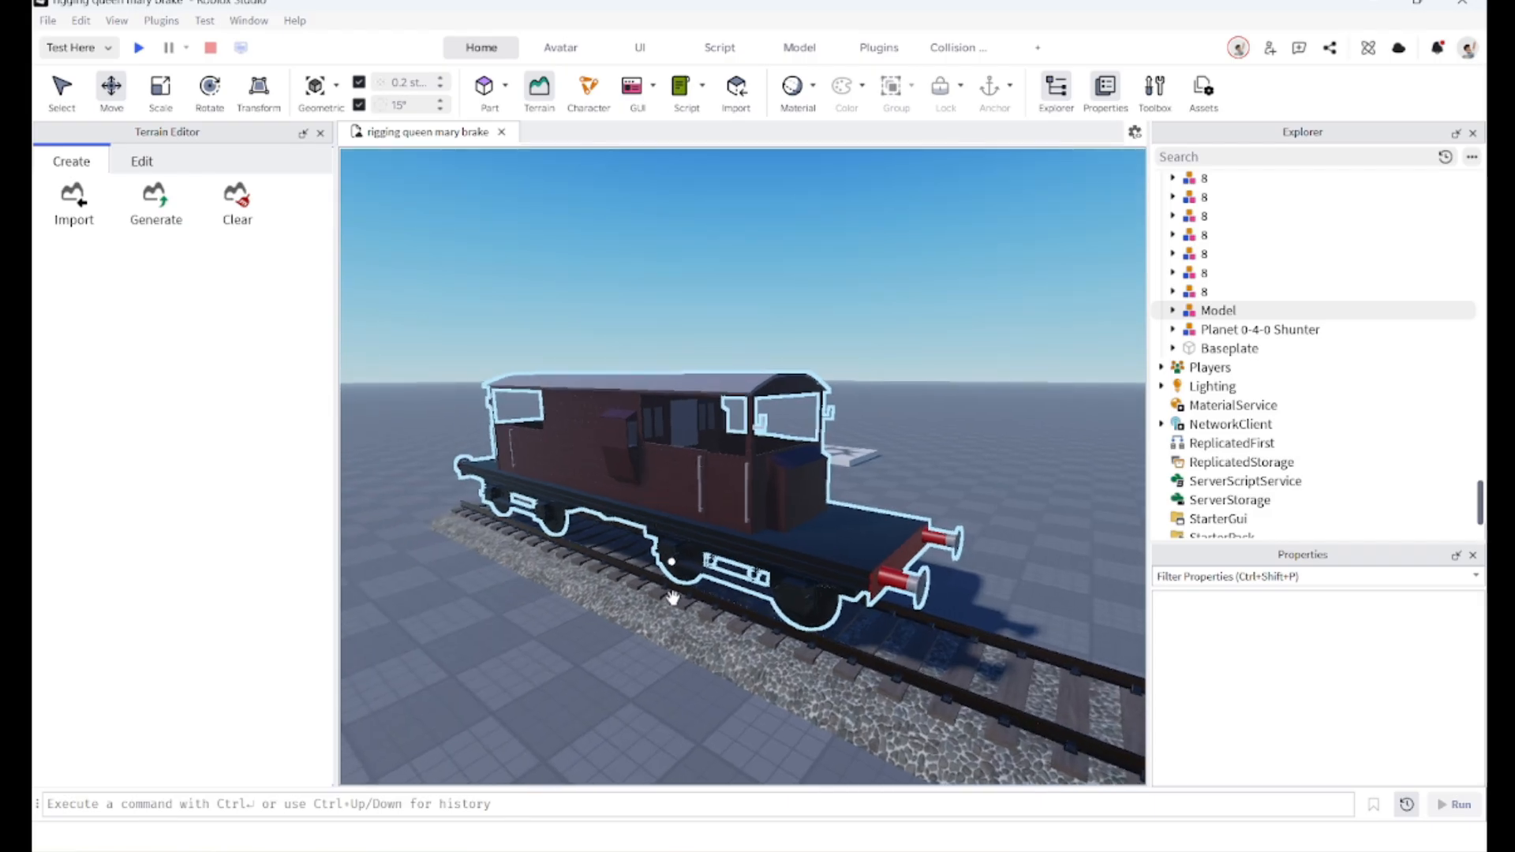
key("w")
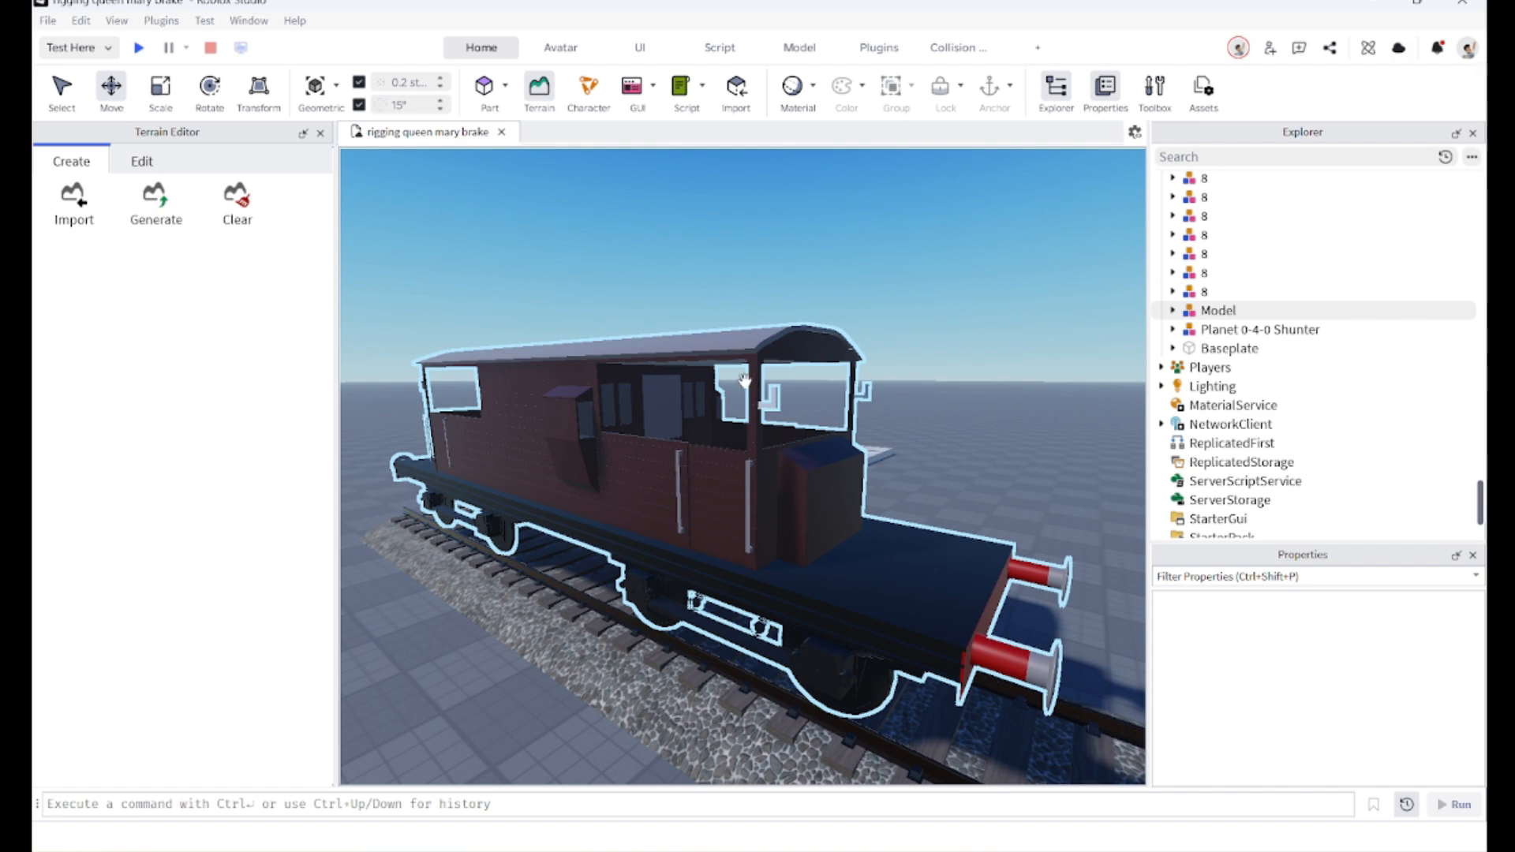
key("s")
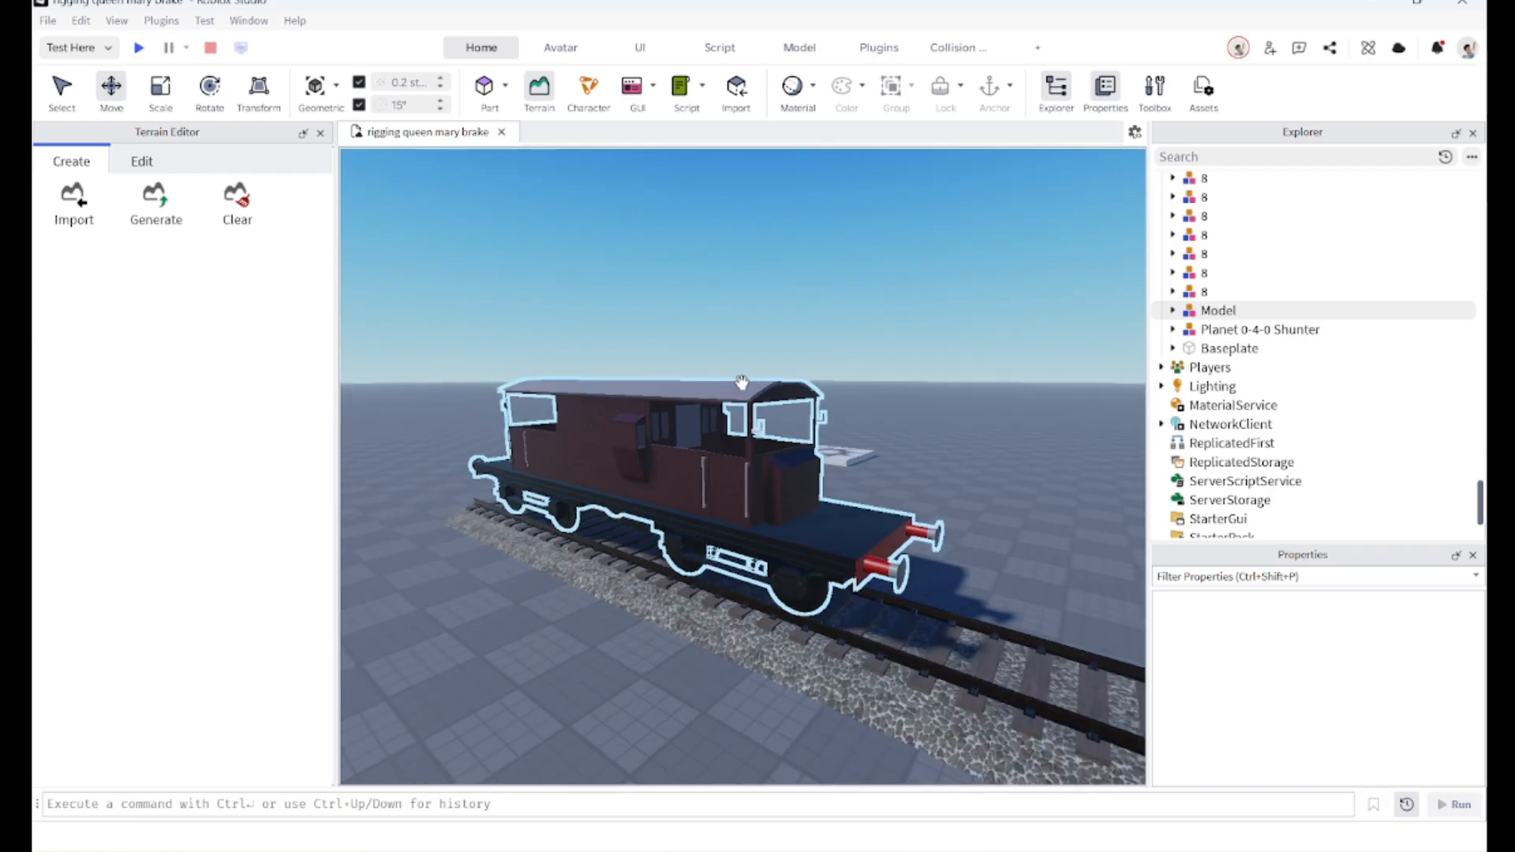
right_click_drag(741, 382, 685, 394)
key("d")
key("s")
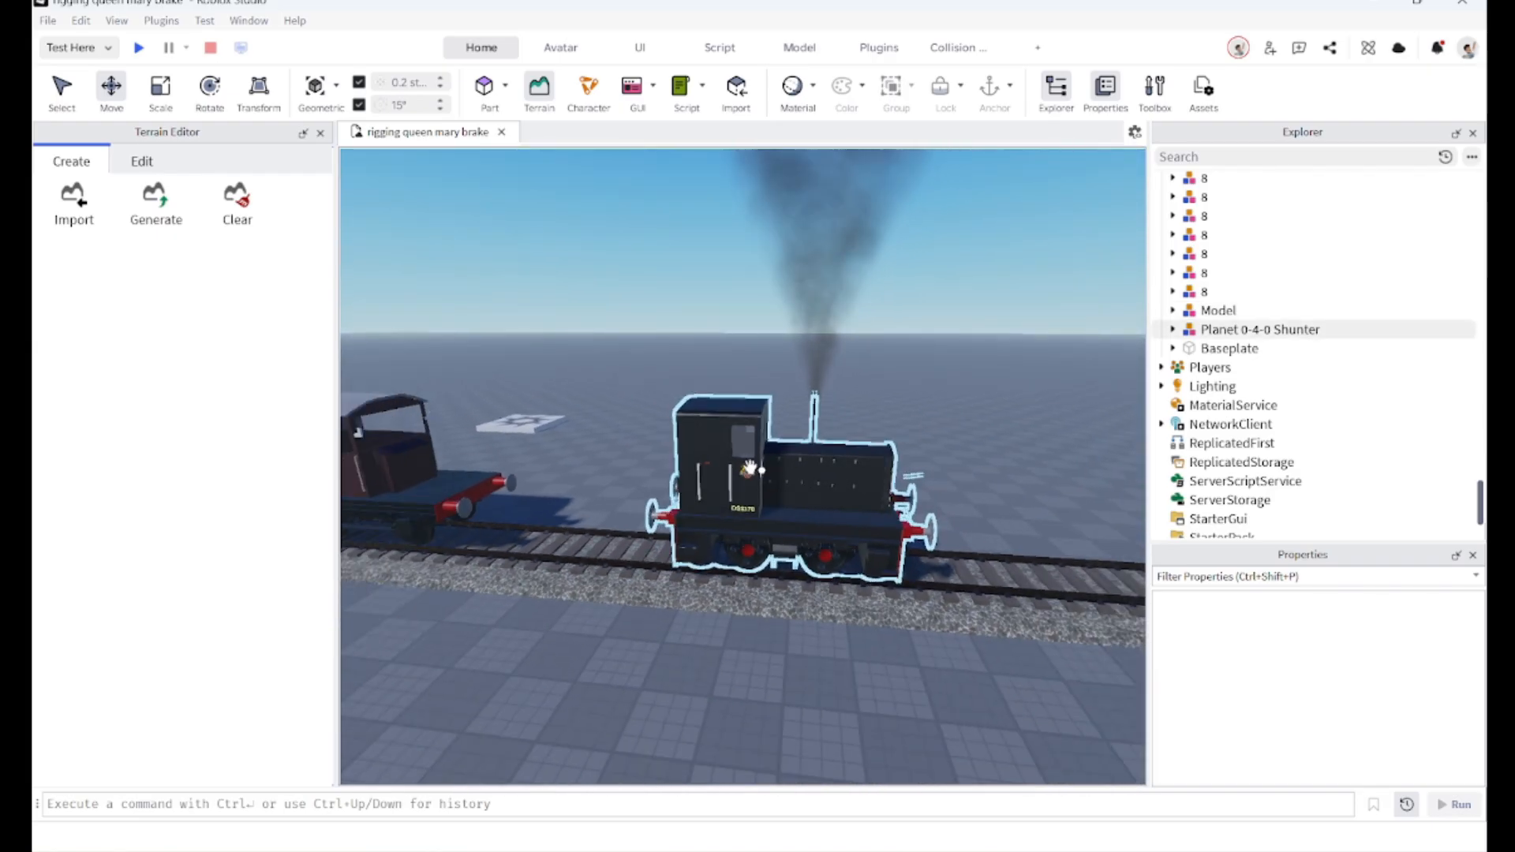
Step: Move the camera around the shunter and the brake van to examine both vehicles on the track
key("d")
key("w")
right_click_drag(771, 514, 663, 449)
key("s")
key("d")
key("w")
key("d")
right_click_drag(696, 555, 721, 545)
key("s")
key("d")
right_click_drag(790, 504, 568, 468)
key("w")
key("s")
key("a")
key("s")
right_click_drag(663, 444, 647, 471)
key("d")
key("s")
key("w")
key("s")
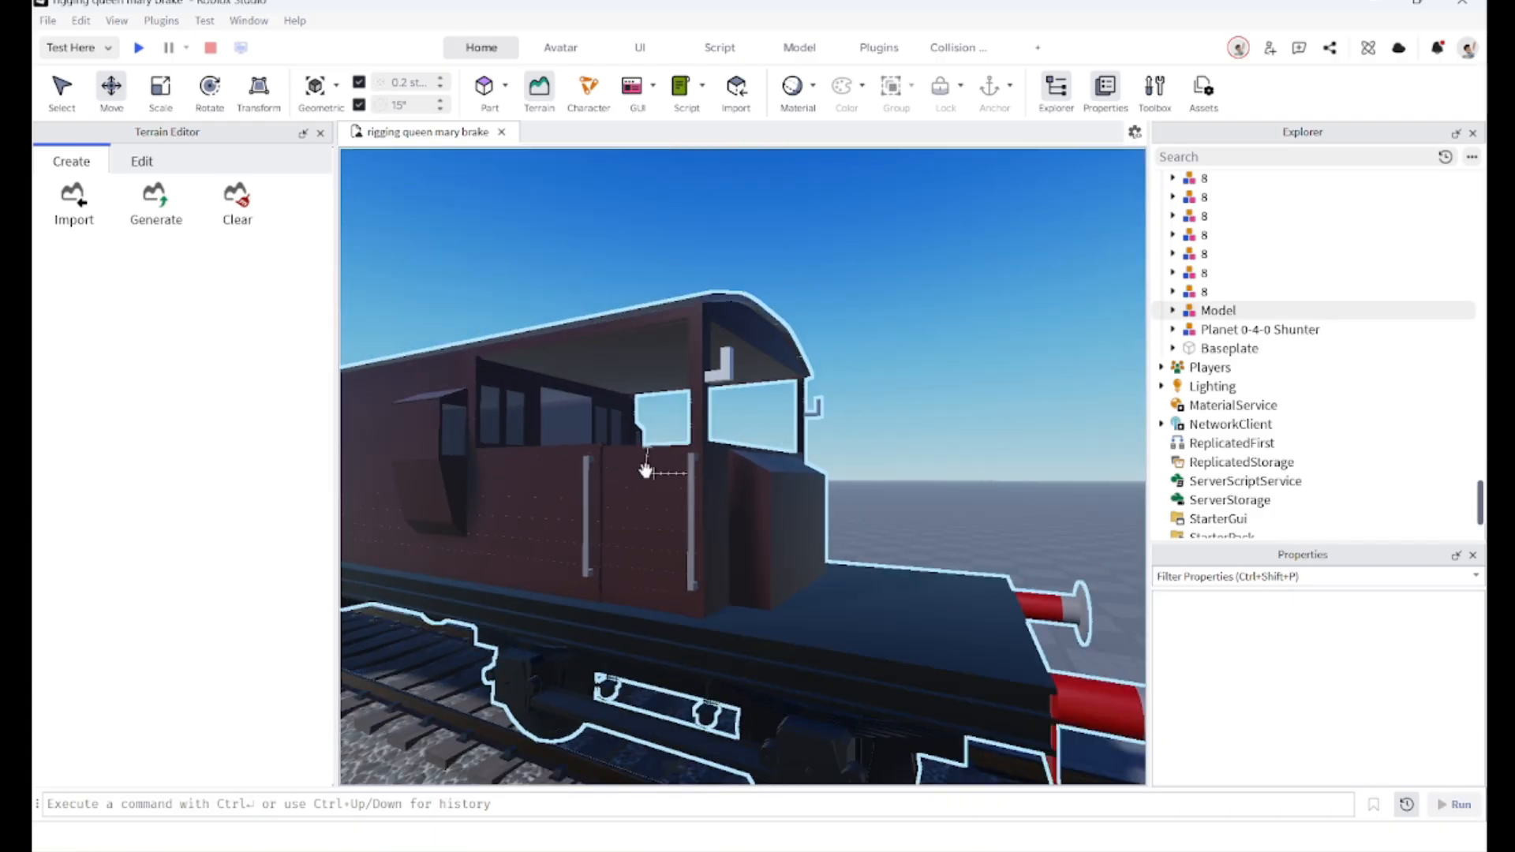
key("s")
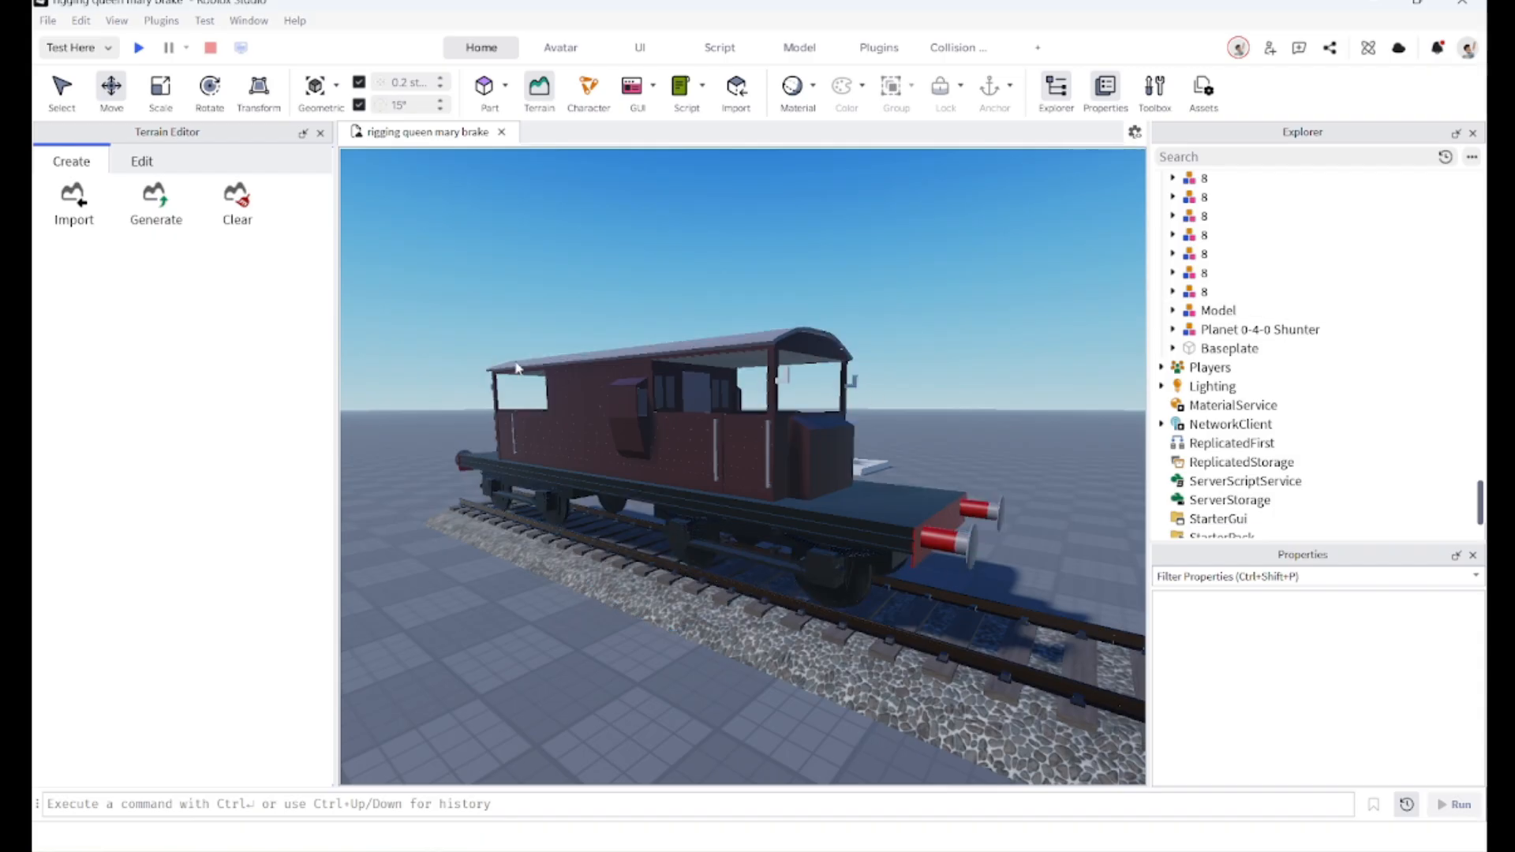
right_click_drag(811, 509, 790, 424)
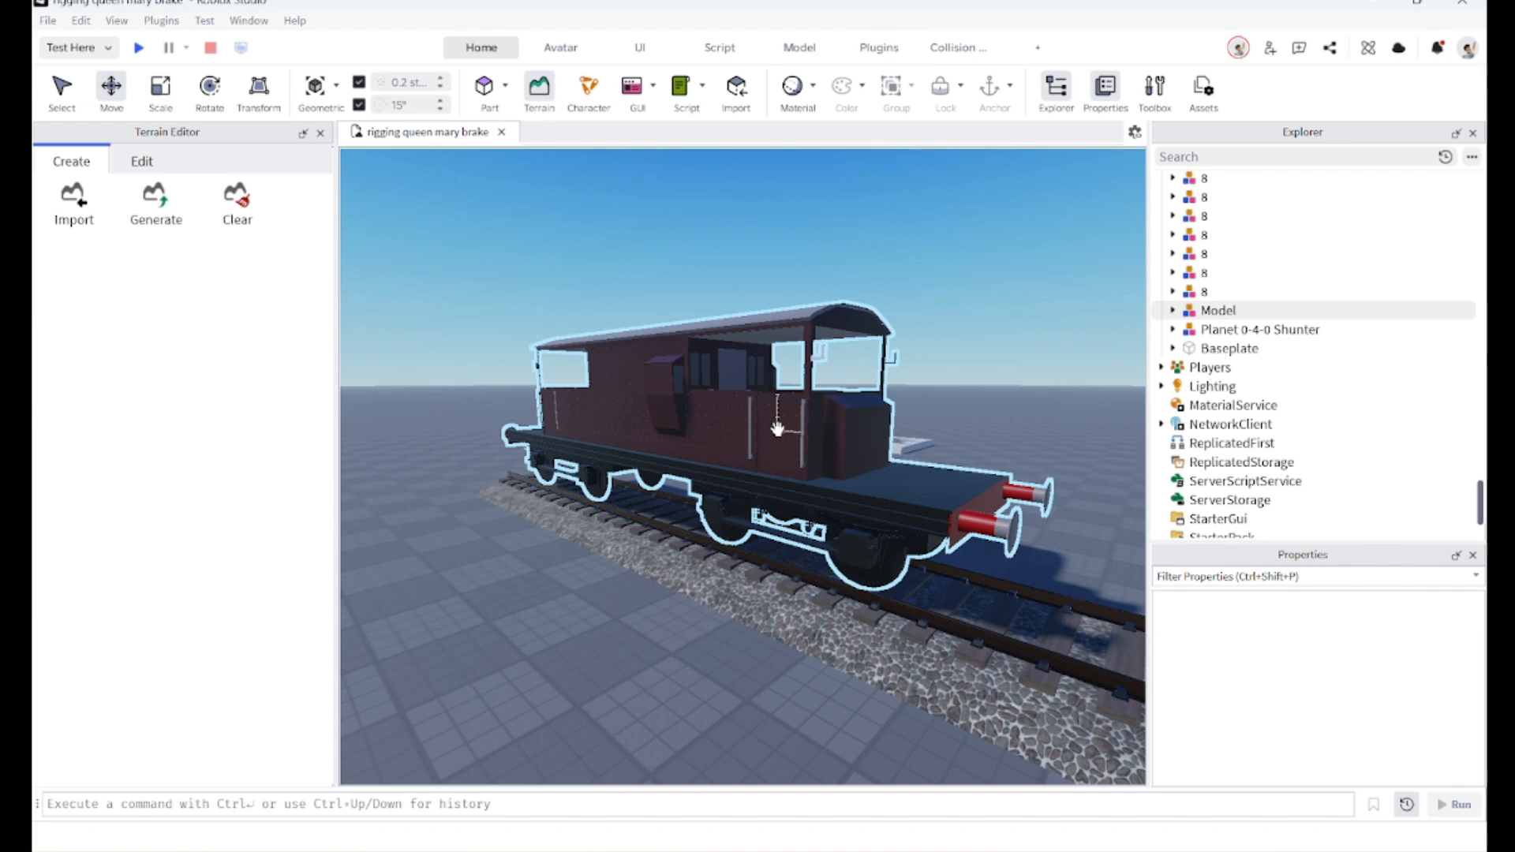
Step: Zoom into the brake van to inspect the inside of its cab
scroll(778, 427, "up", 5)
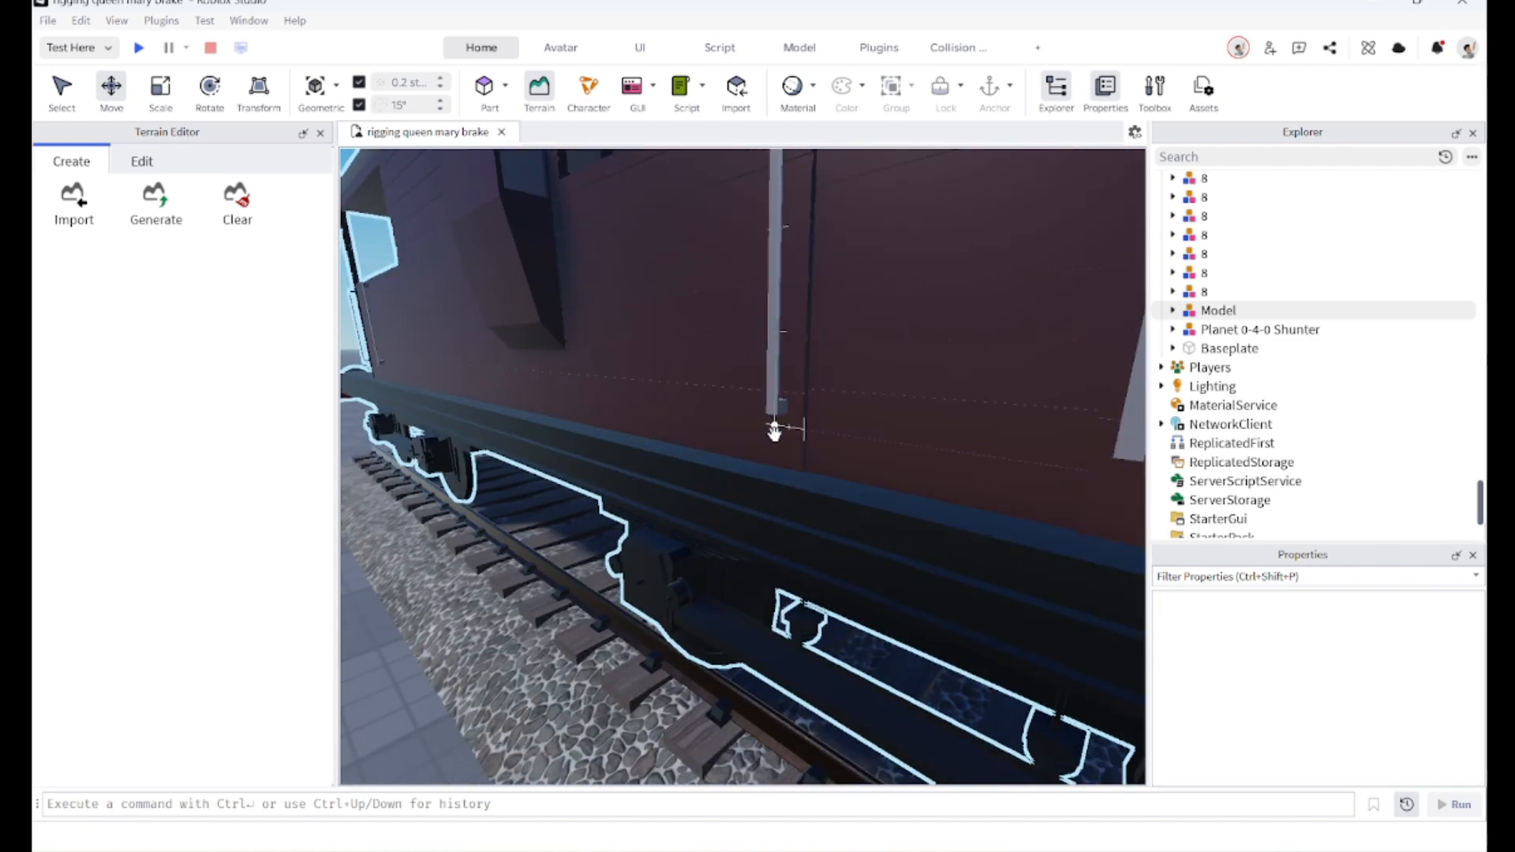
scroll(775, 429, "down", 7)
scroll(777, 428, "up", 3)
scroll(777, 427, "up", 5)
scroll(777, 427, "down", 5)
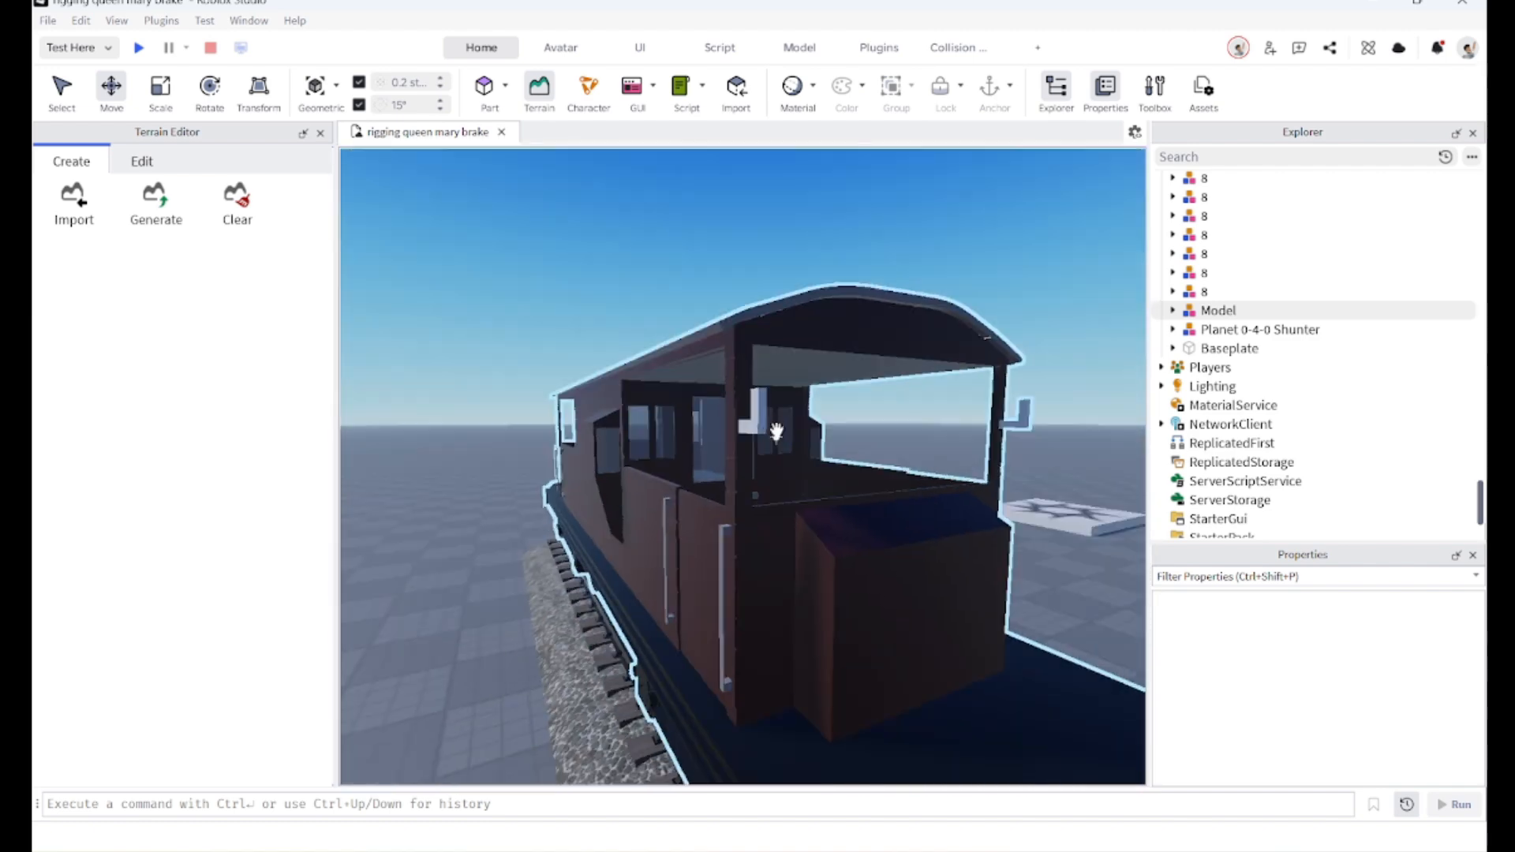
scroll(750, 473, "up", 5)
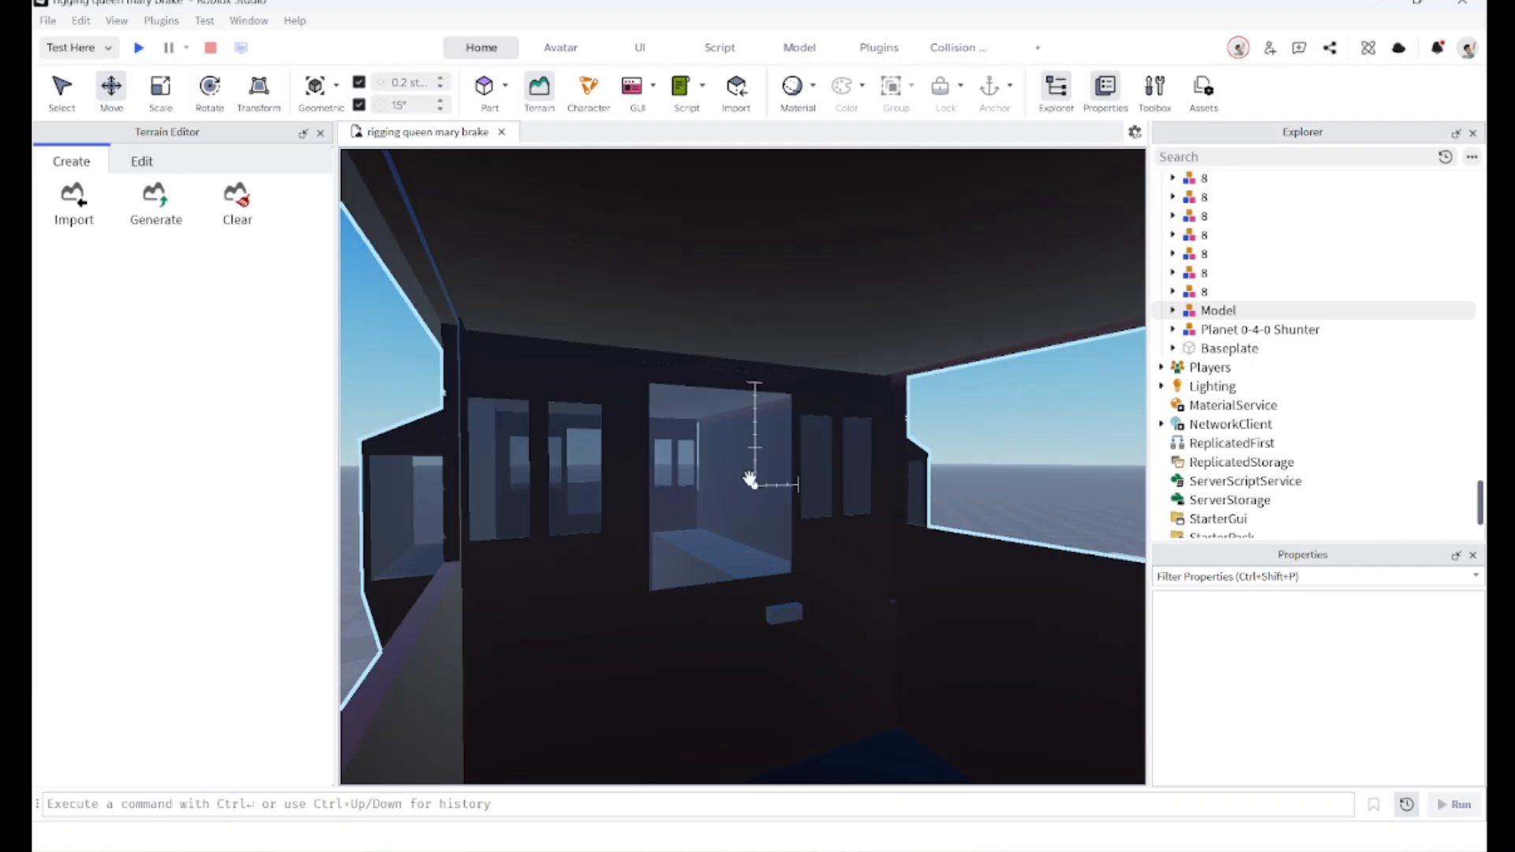
scroll(748, 478, "up", 5)
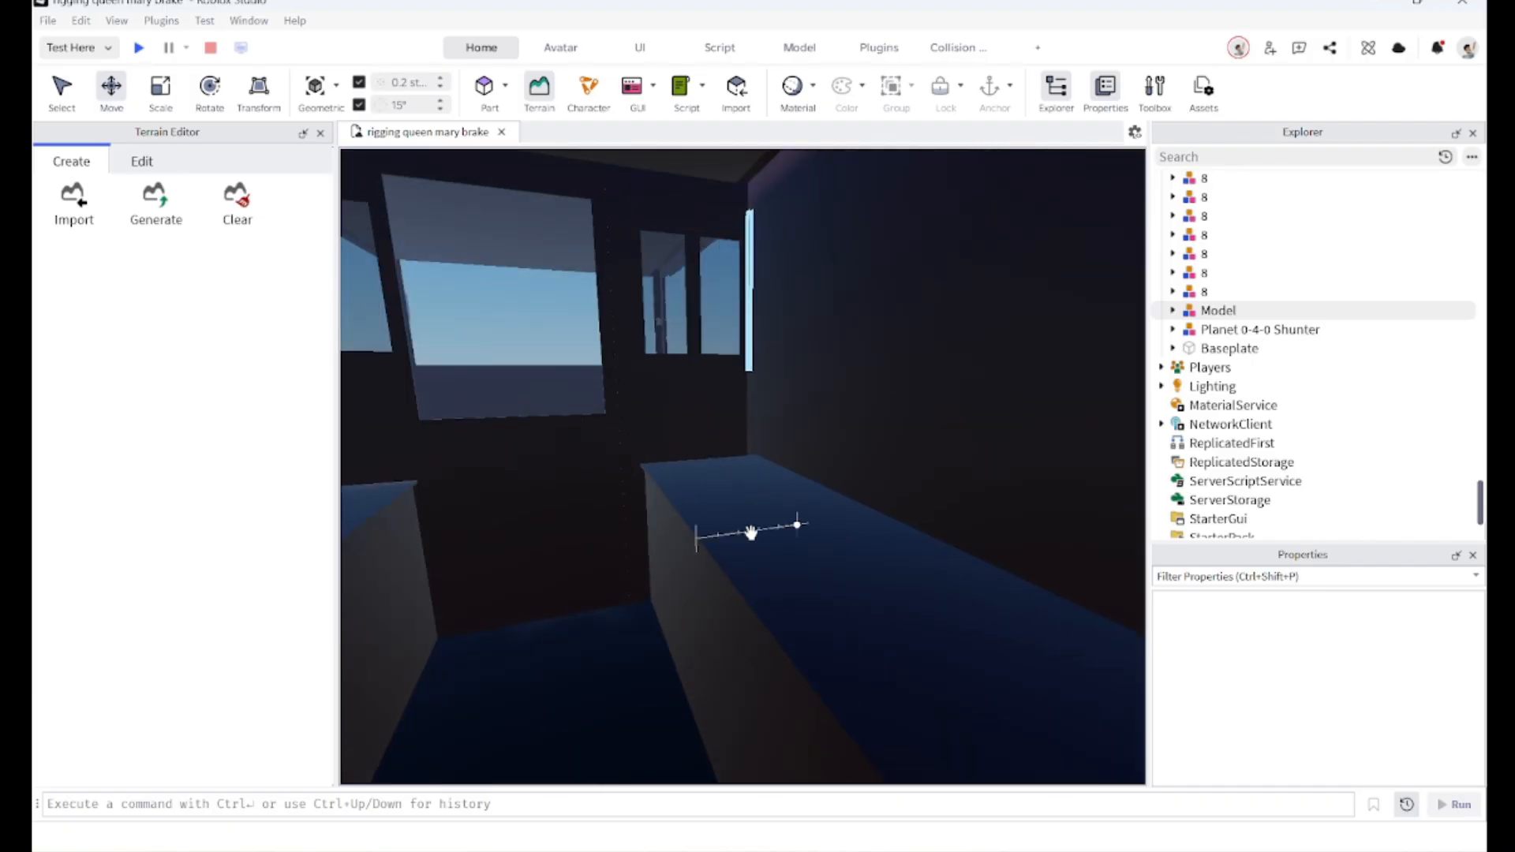
right_click_drag(742, 506, 718, 513)
scroll(718, 544, "down", 10)
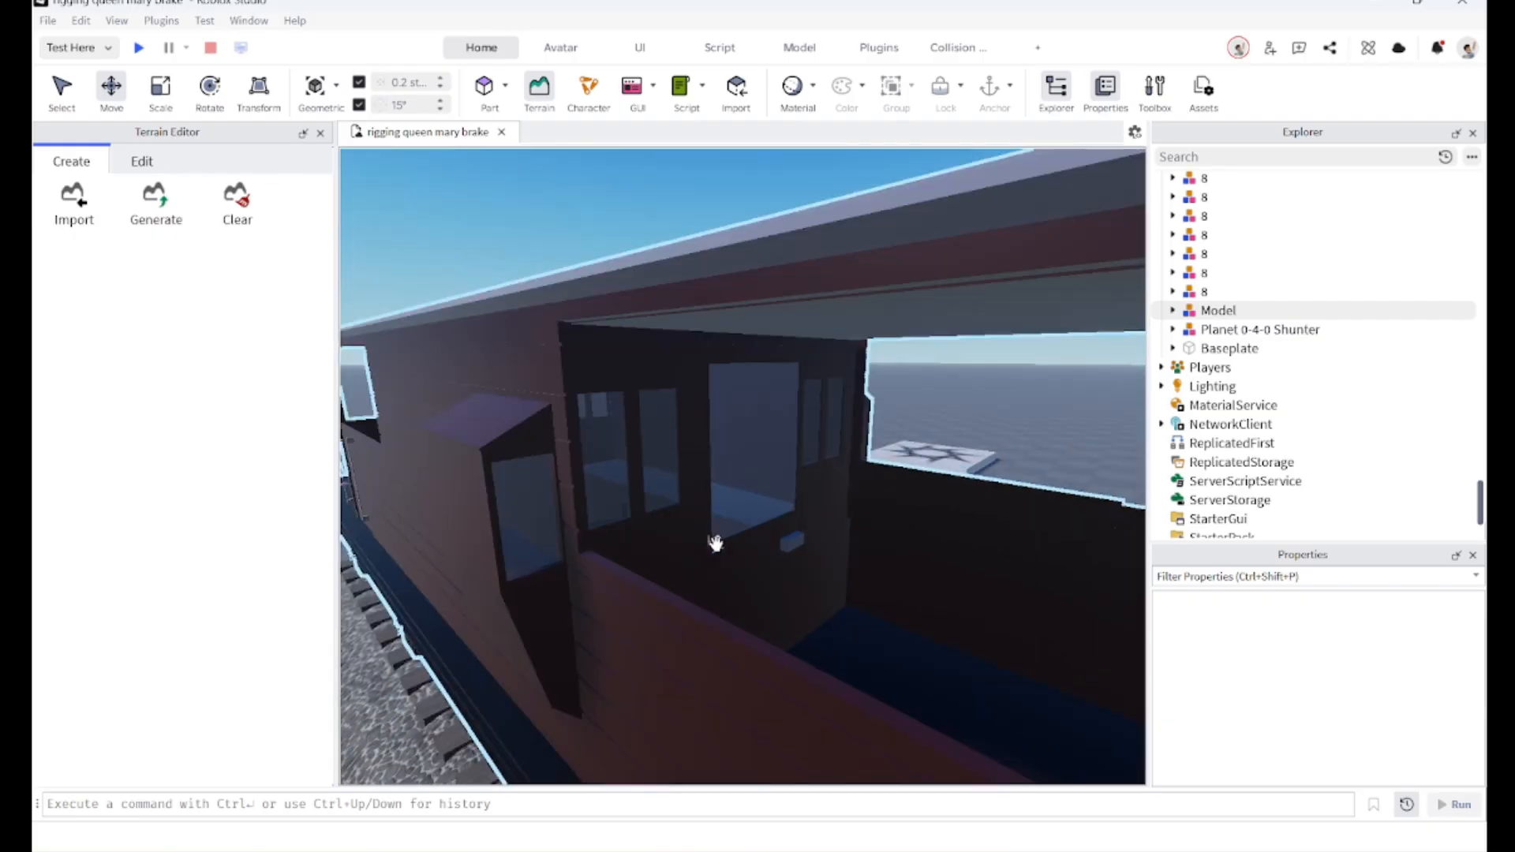
Step: Delete every TouchInterest object from the four seats inside the brake van model
left_click(690, 508)
scroll(827, 427, "up", 3)
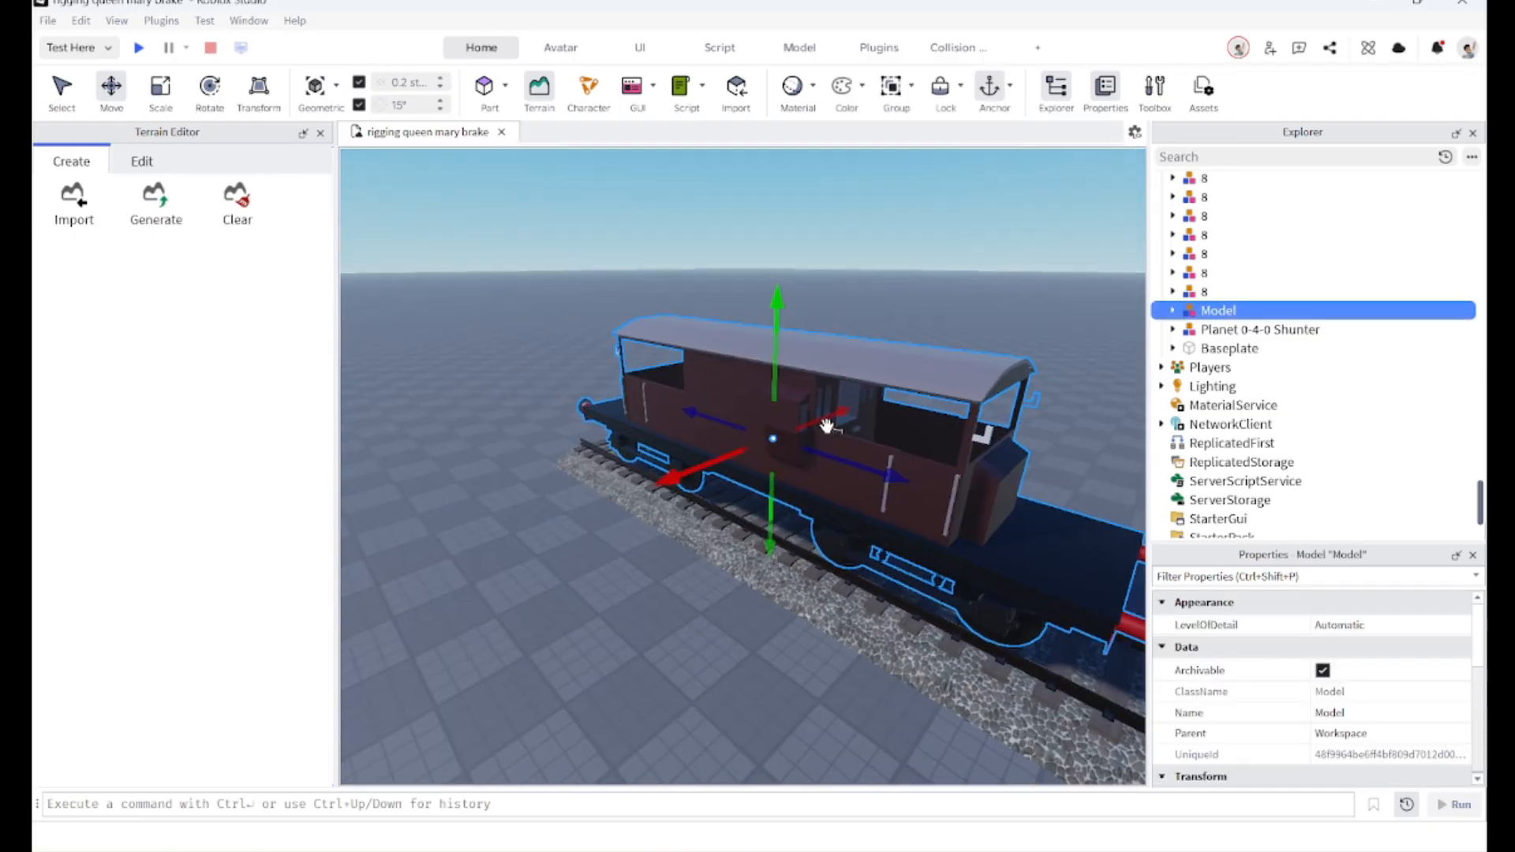
key("d")
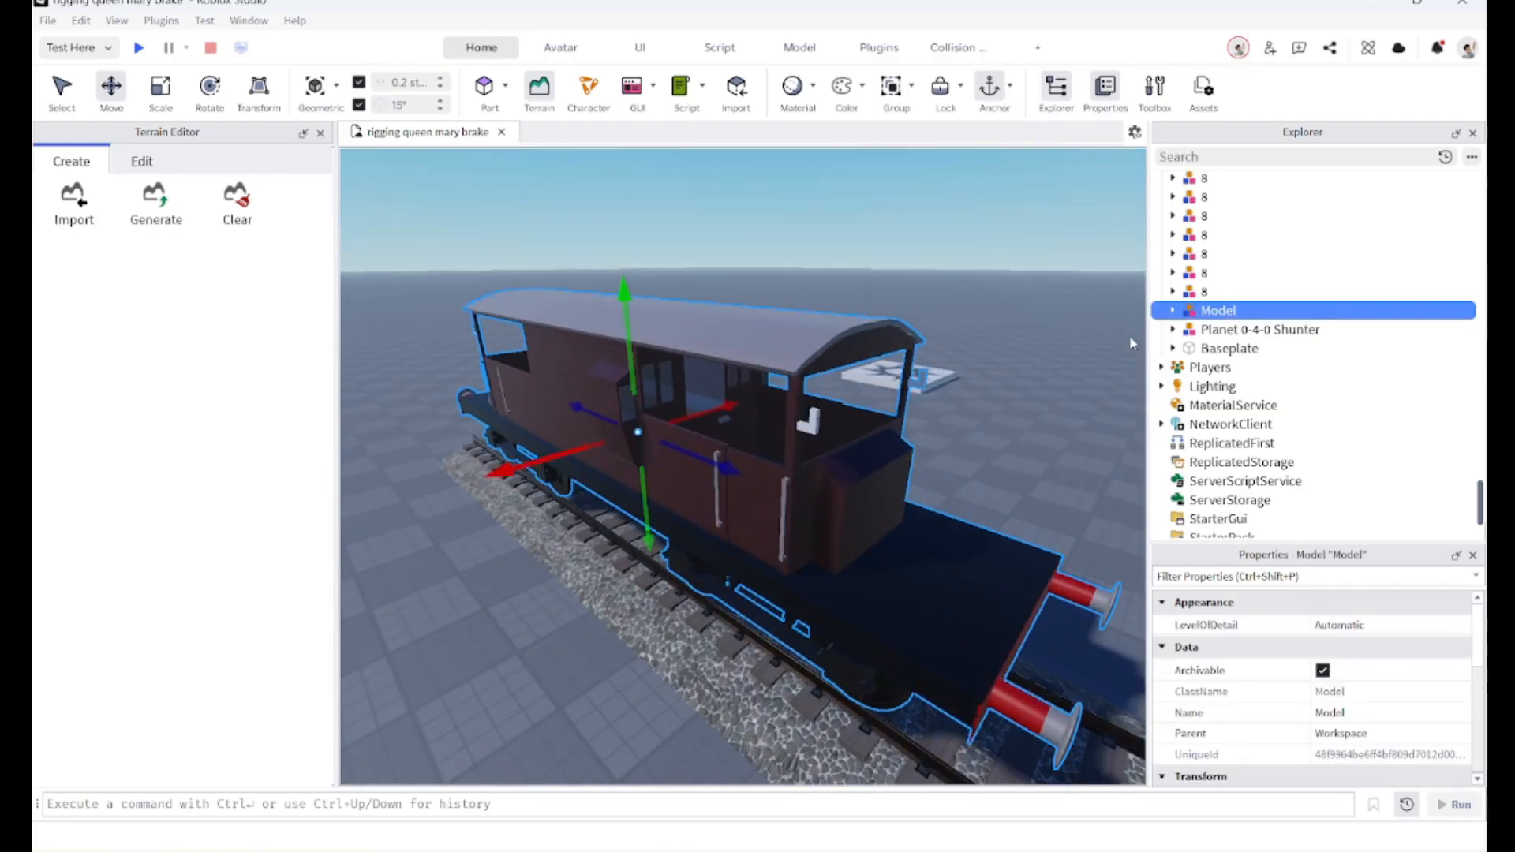
key("s")
left_click(1174, 312)
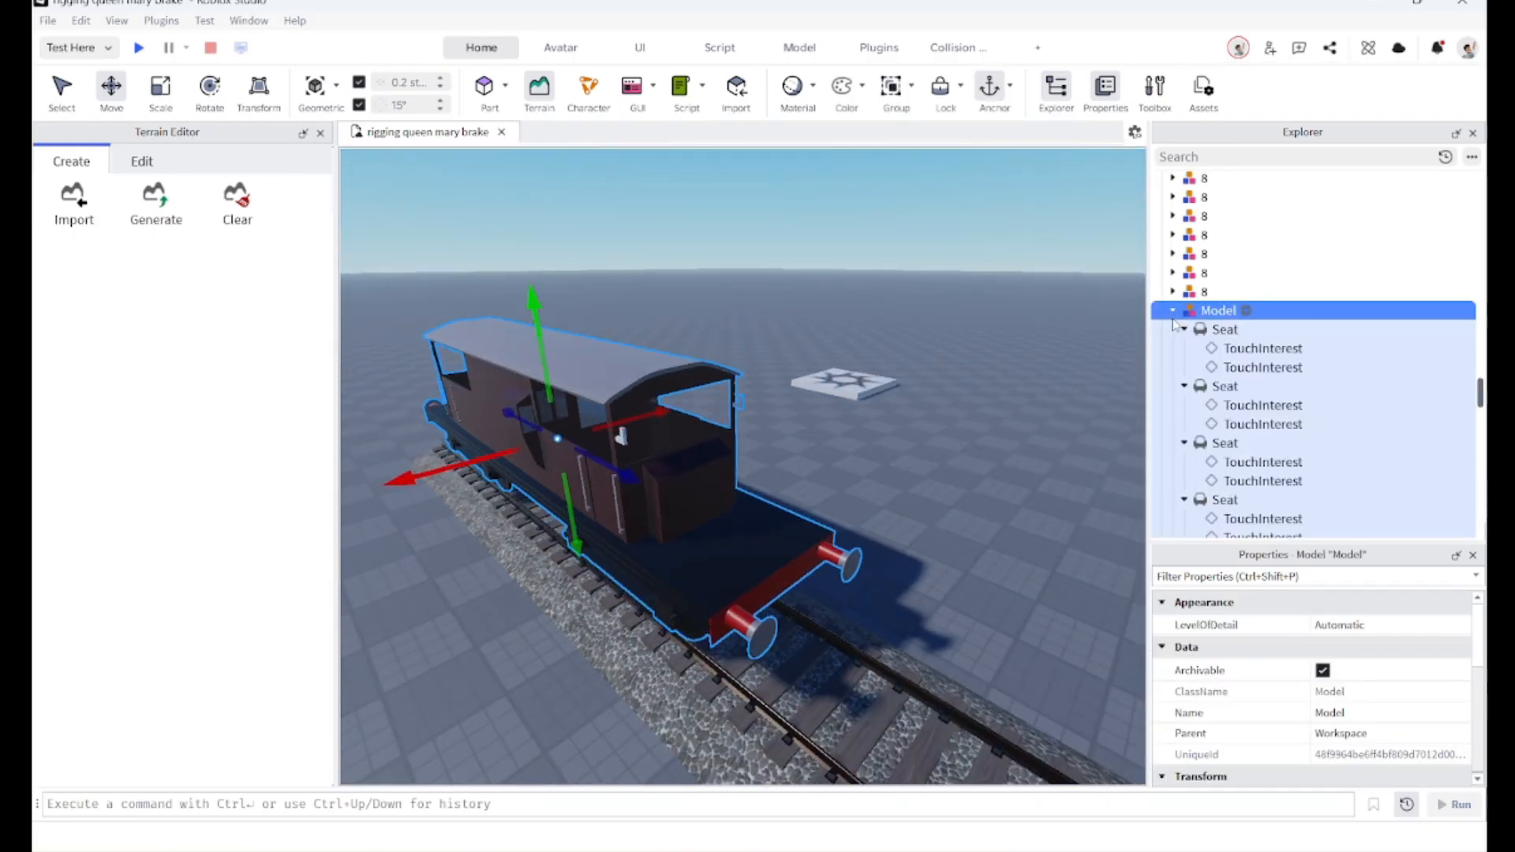
left_click(1182, 352)
key("Delete")
left_click(1181, 352)
key("Delete")
left_click(1183, 373)
key("Delete")
left_click(1184, 371)
key("Delete")
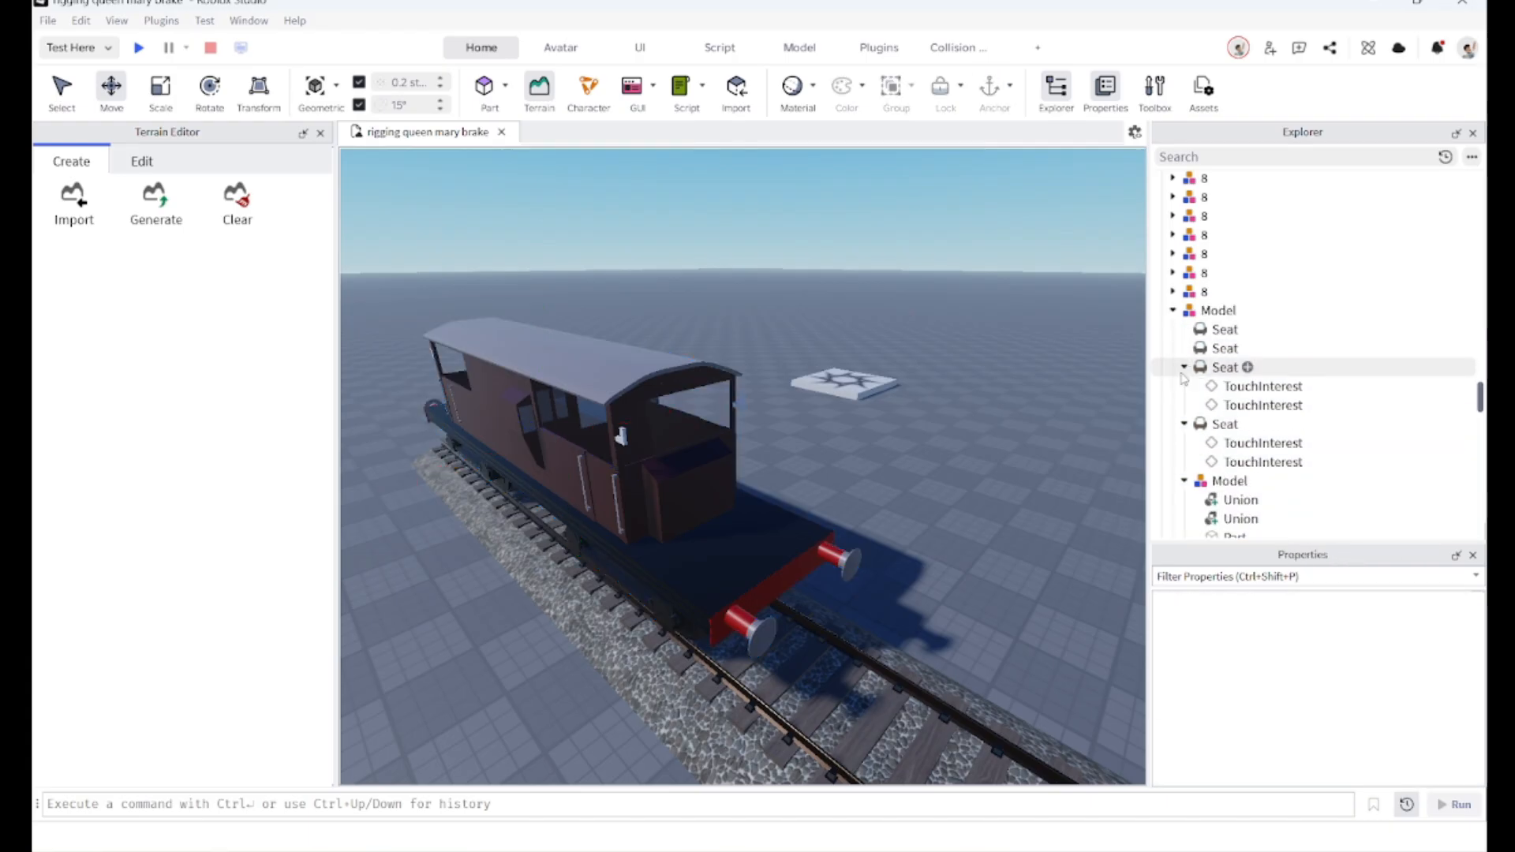
left_click(1183, 385)
key("Delete")
left_click(1183, 386)
key("Delete")
left_click(1184, 406)
key("Delete")
left_click(1184, 407)
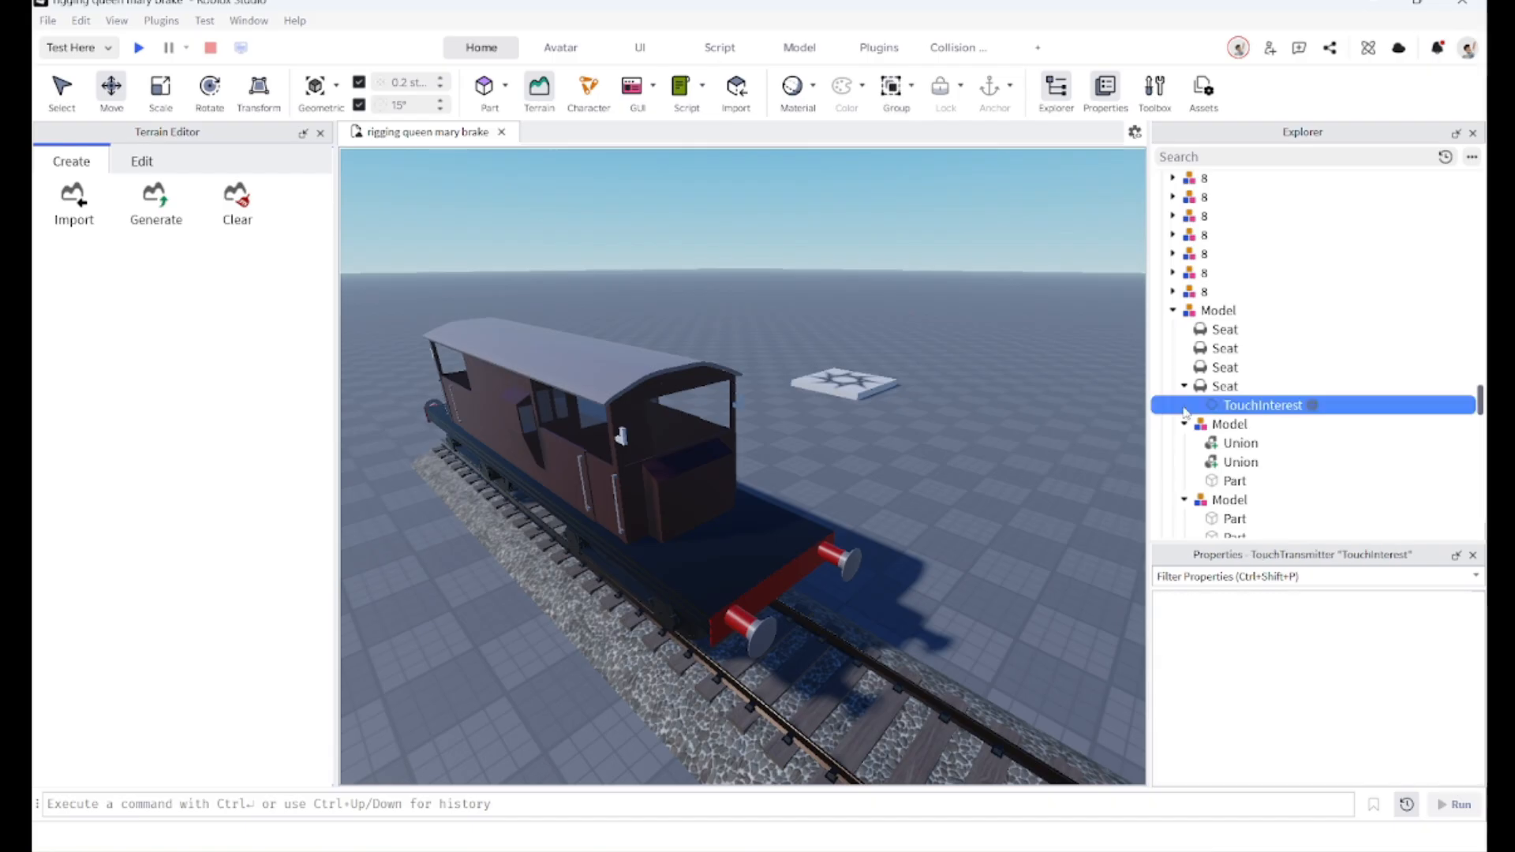
key("Delete")
Step: Select one of the brake van's seats to inspect its collision properties
left_click(1223, 388)
scroll(1309, 721, "down", 8)
scroll(1308, 721, "up", 1)
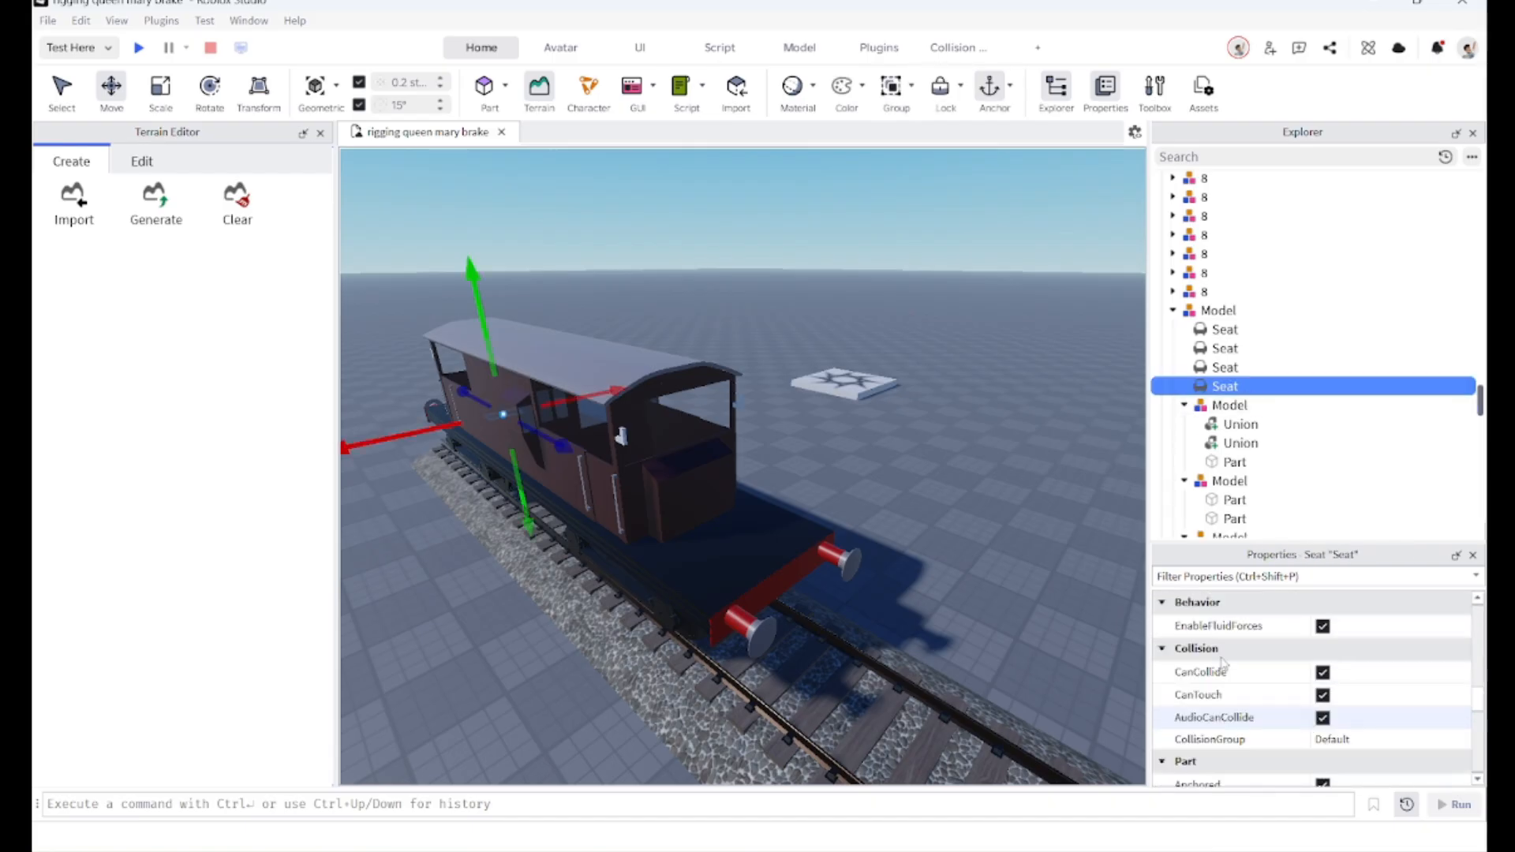
left_click(886, 517)
right_click_drag(886, 518, 896, 508)
key("a")
scroll(769, 501, "down", 3)
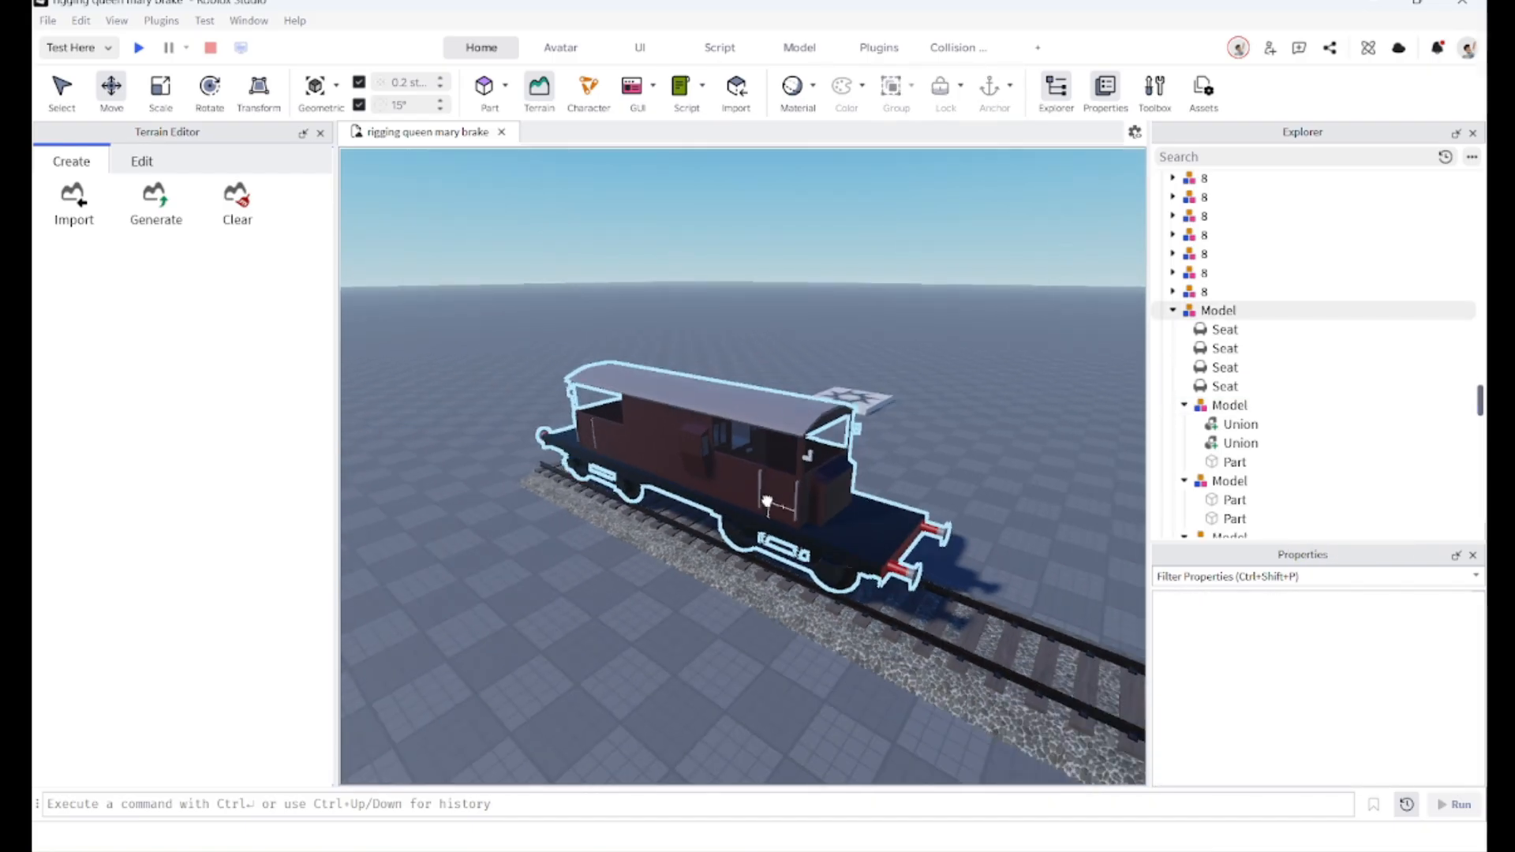
Step: Select the brake van model and ungroup it repeatedly into its individual parts and unions
left_click(767, 502)
right_click_drag(771, 501, 858, 500)
key("w")
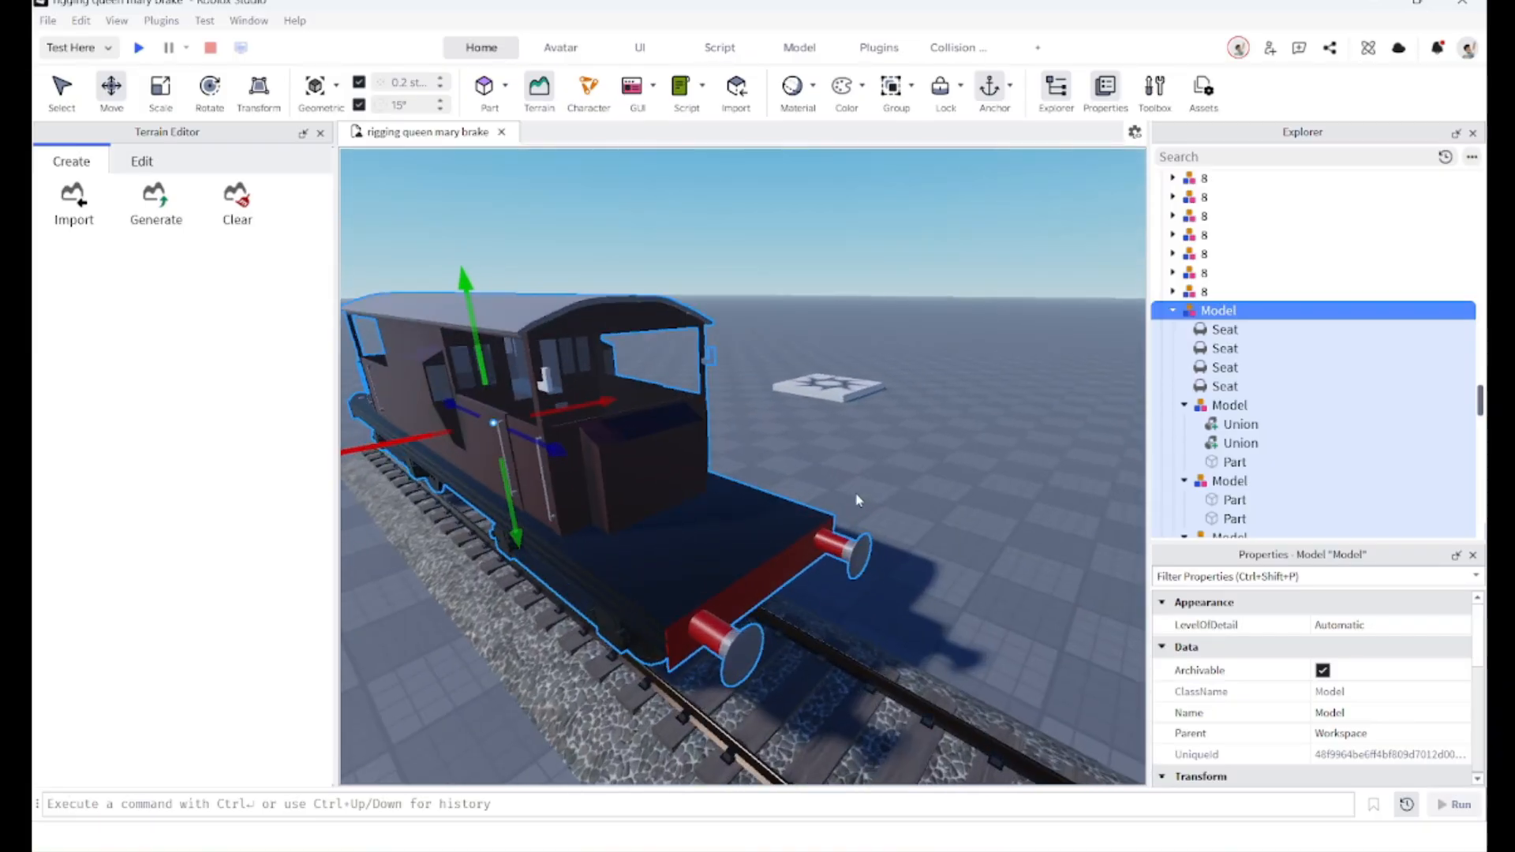
key("ctrl+u")
key("ctrl+u")
key("ctrl+u")
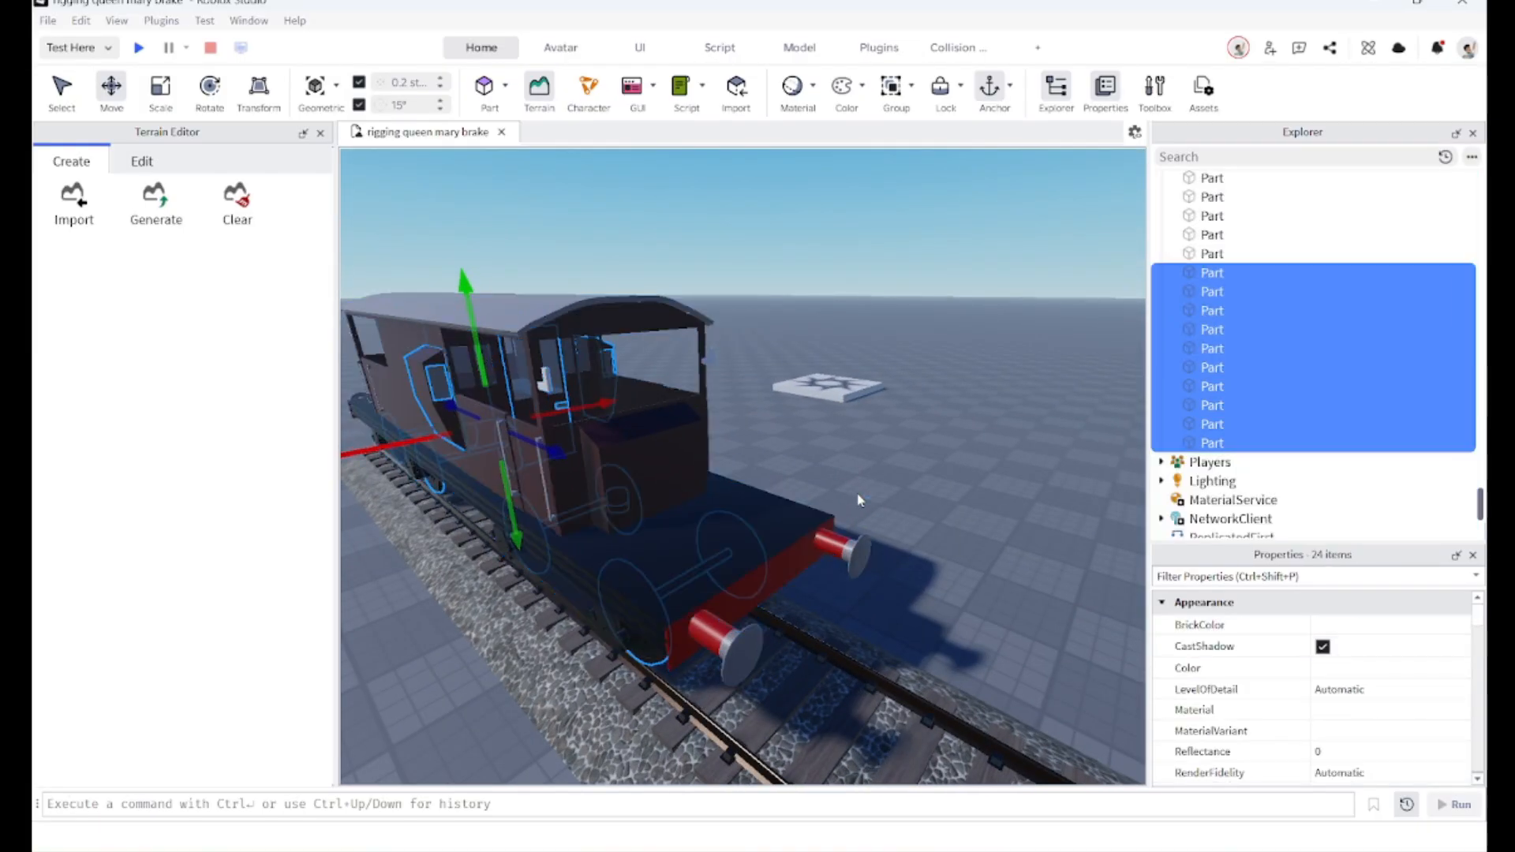
Step: Select all of the brake van's parts, removing the track pieces from the selection
right_click_drag(884, 486, 888, 483)
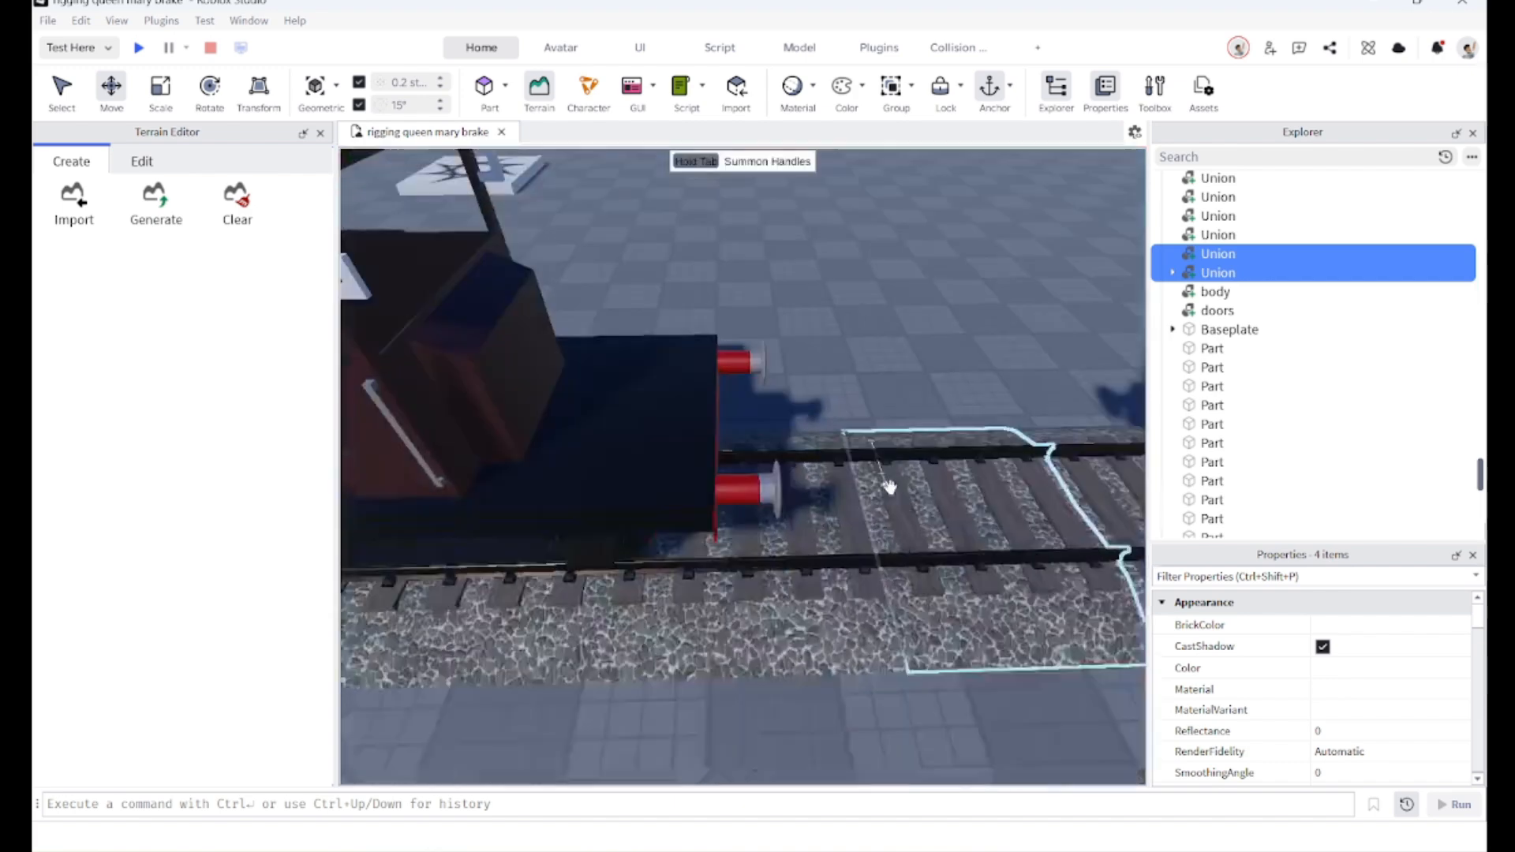
scroll(887, 505, "down", 6)
left_click_drag(897, 576, 522, 375)
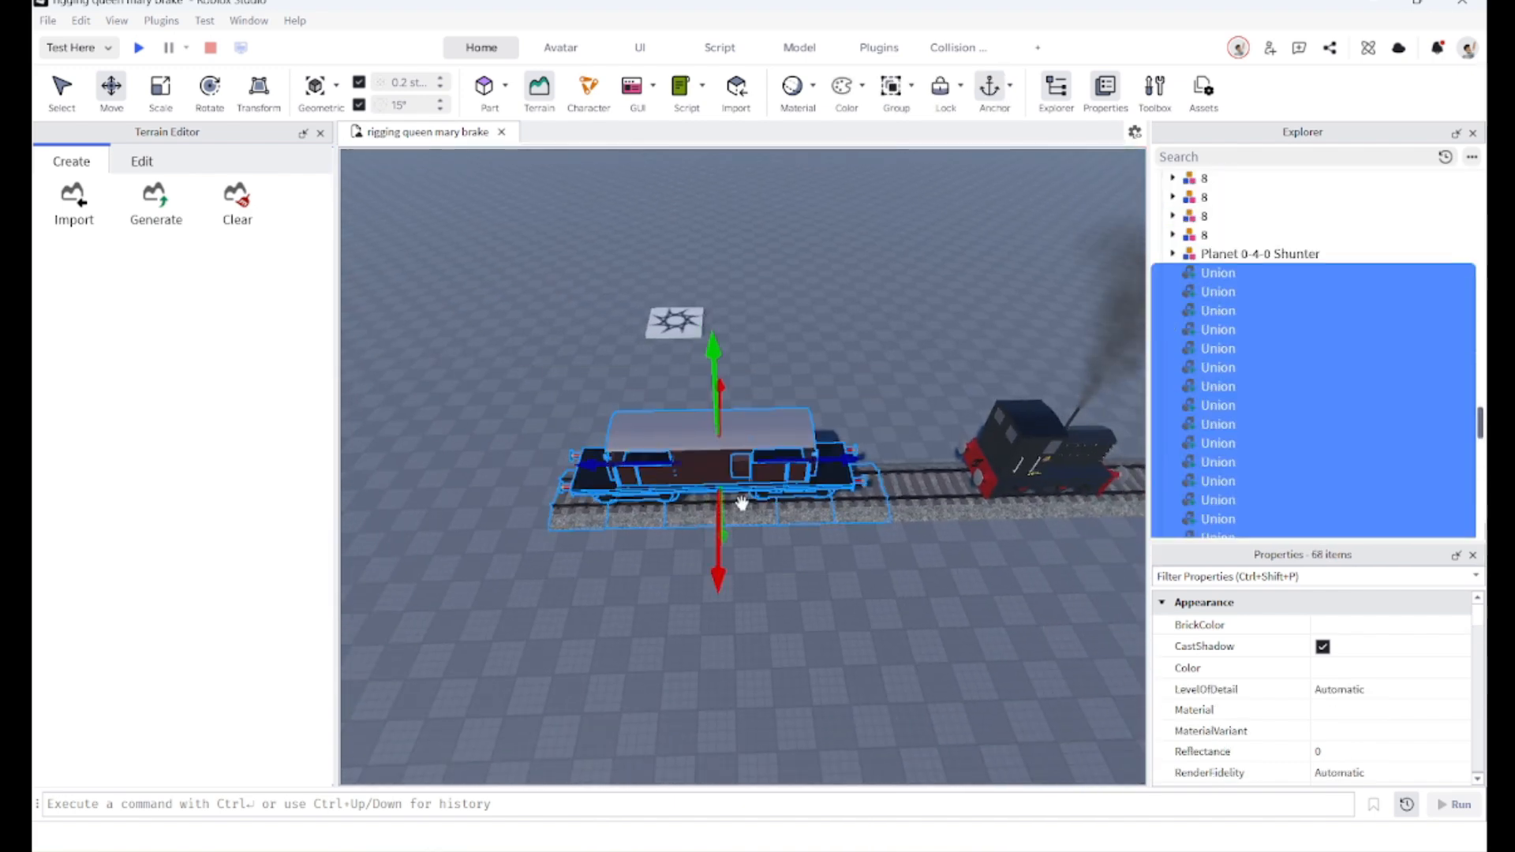
left_click(871, 514, "ctrl")
left_click(582, 521, "ctrl")
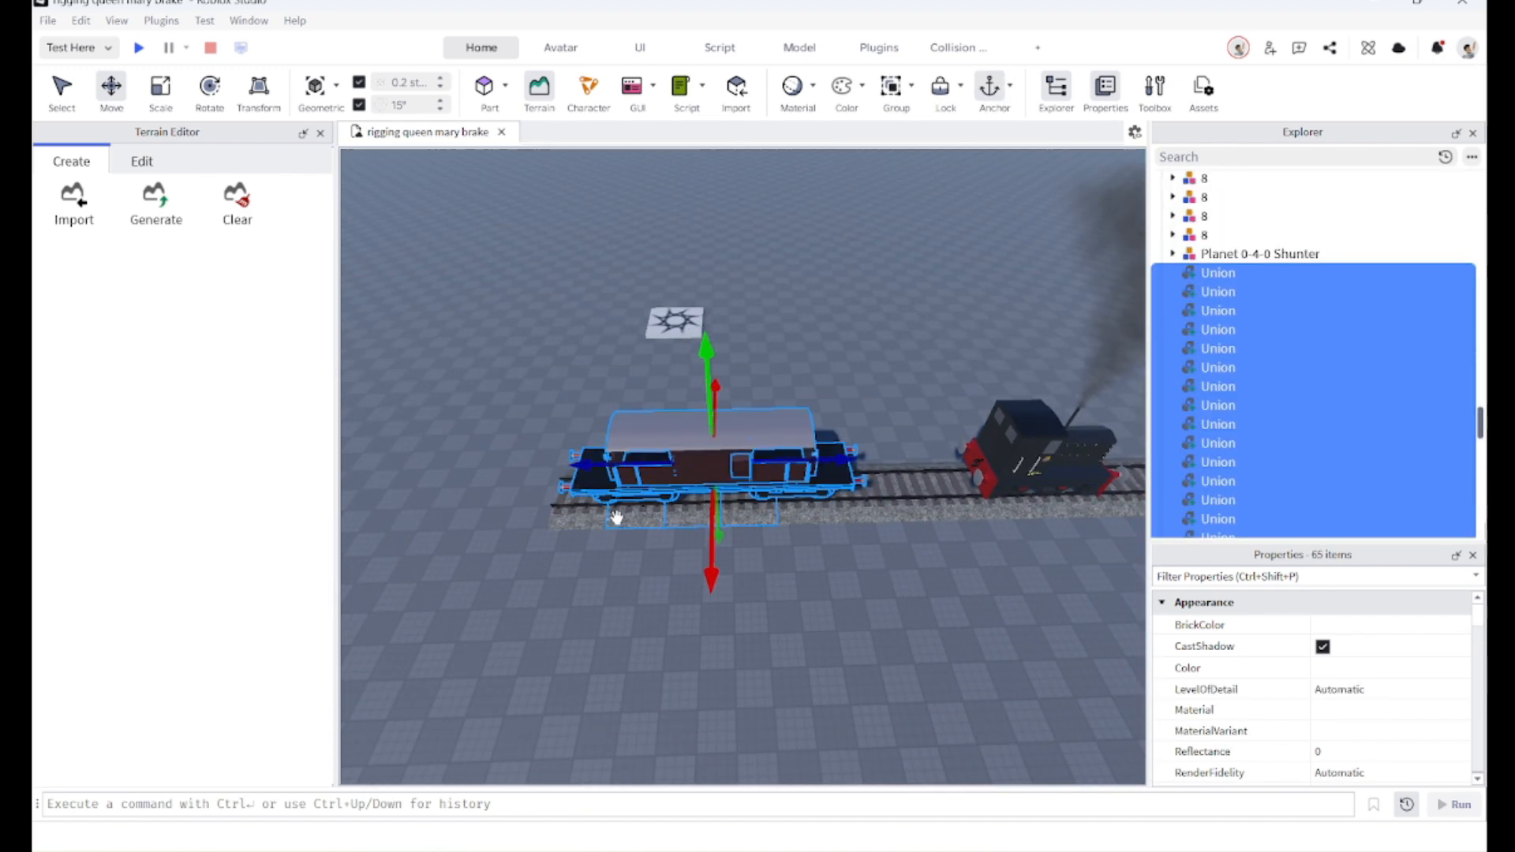
left_click(754, 521, "ctrl")
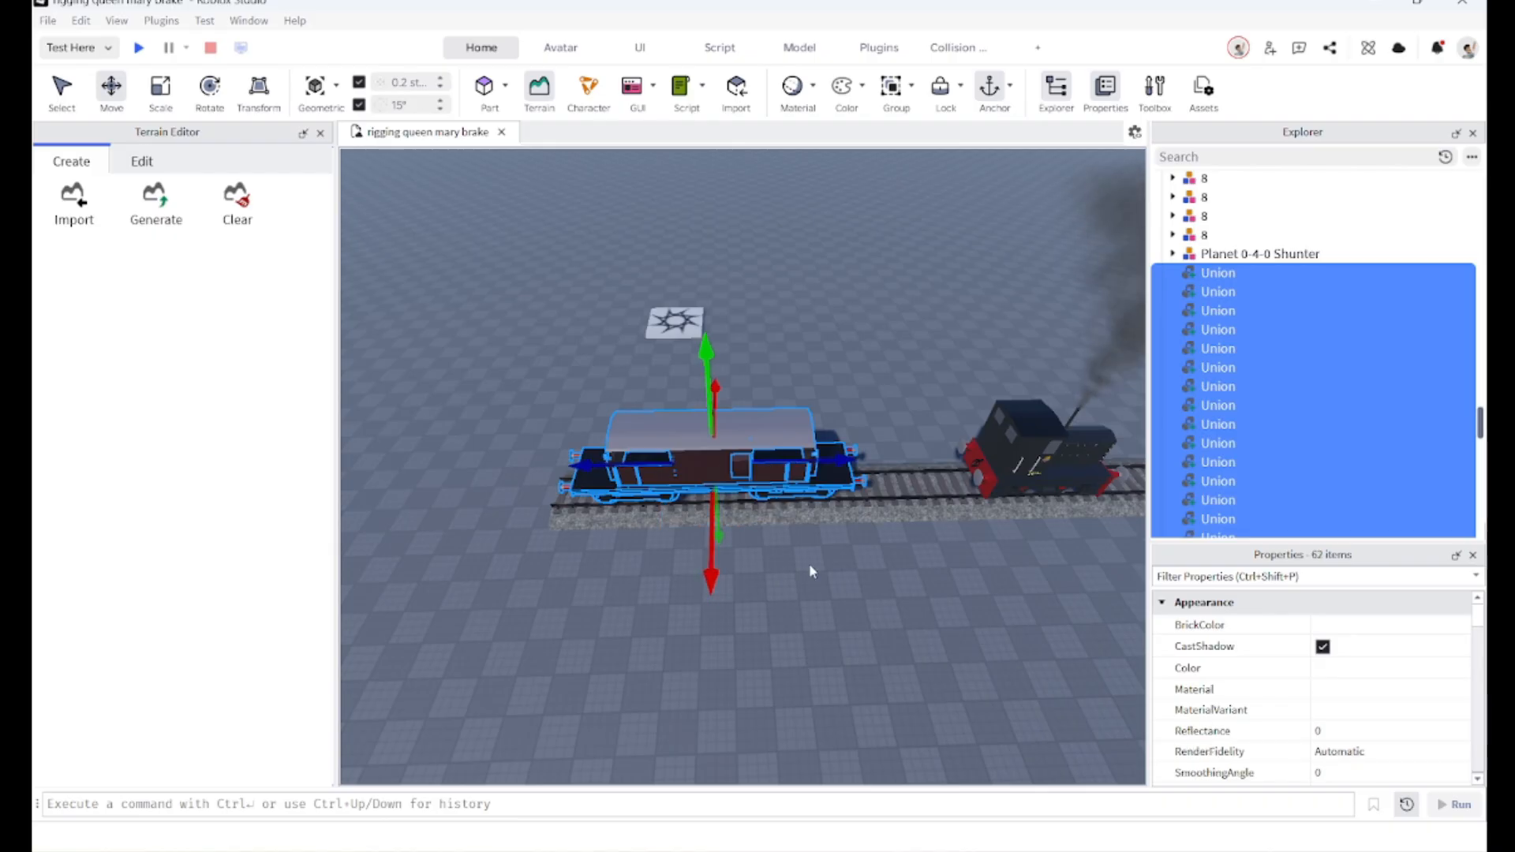
Step: Turn off CanCollide and CanQuery for all selected brake van parts
scroll(880, 516, "up", 3)
key("f")
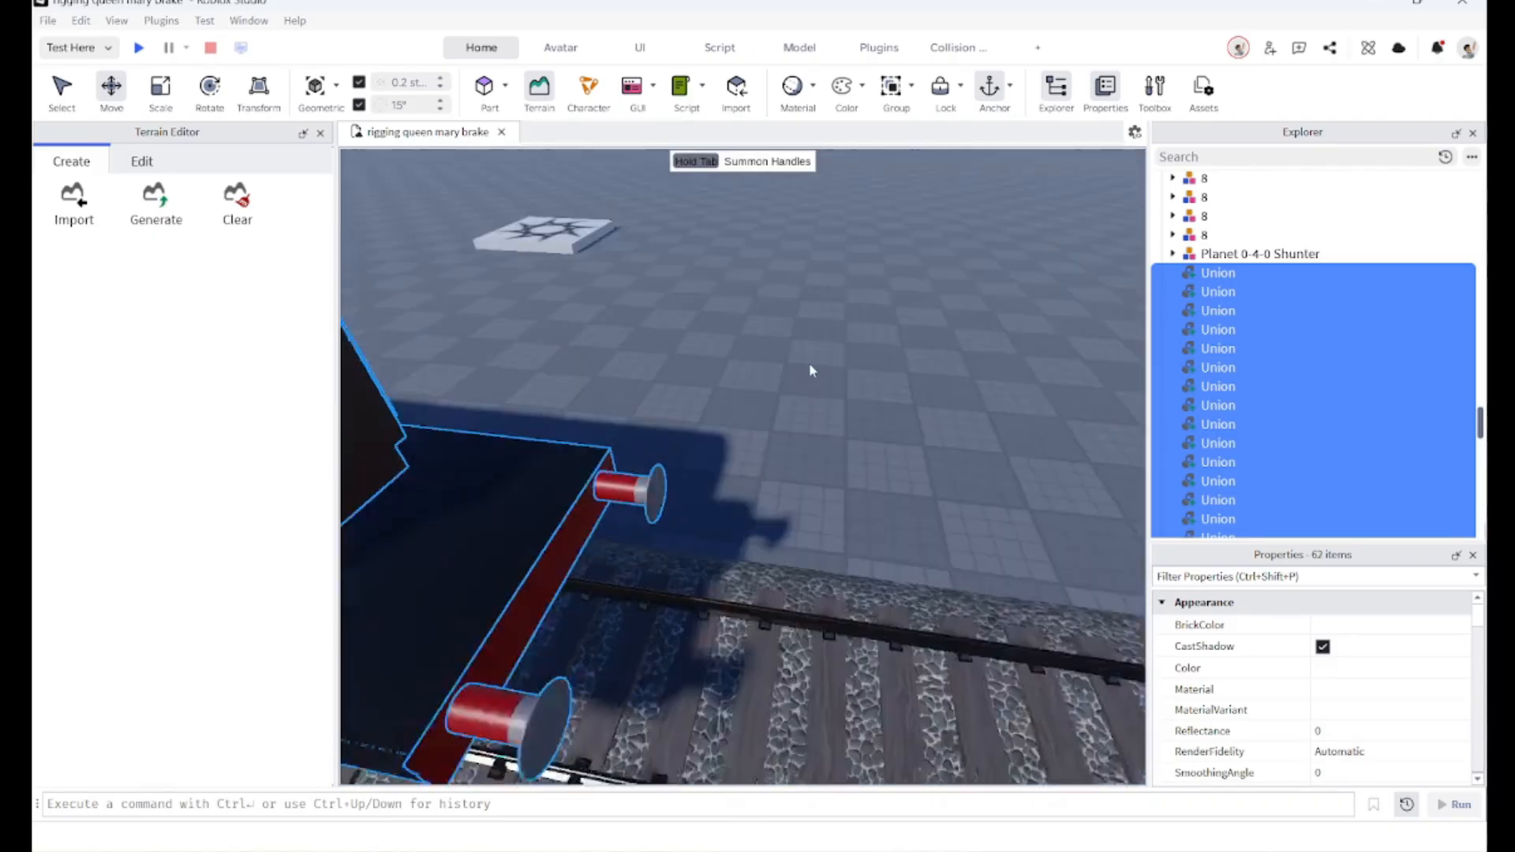
scroll(872, 410, "up", 5)
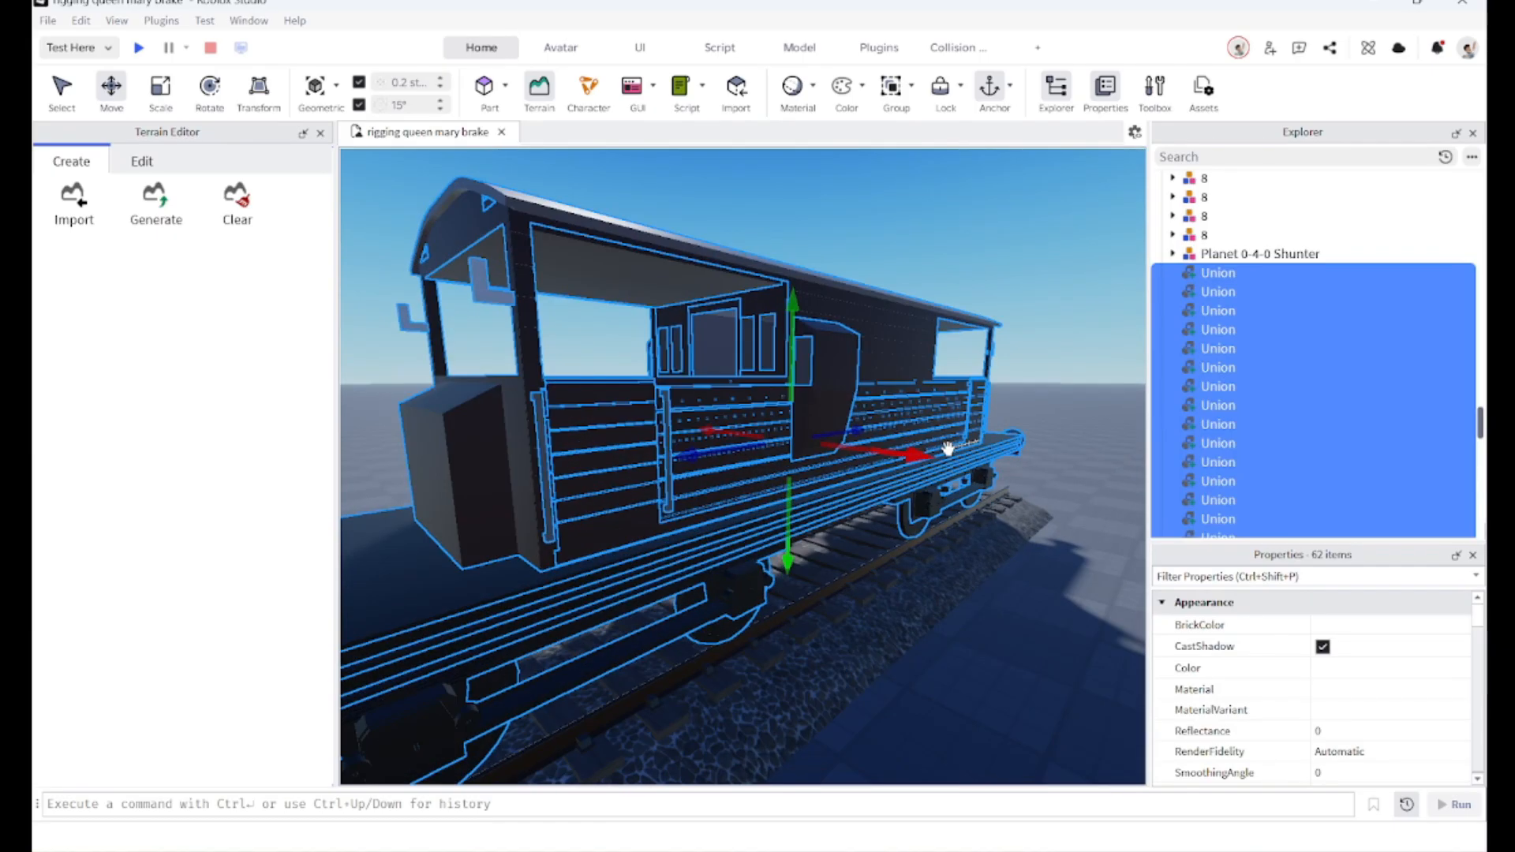
right_click_drag(948, 448, 880, 464)
scroll(936, 442, "up", 4)
scroll(933, 448, "down", 3)
scroll(925, 447, "down", 4)
scroll(935, 470, "up", 6)
scroll(910, 463, "down", 4)
scroll(1366, 711, "down", 8)
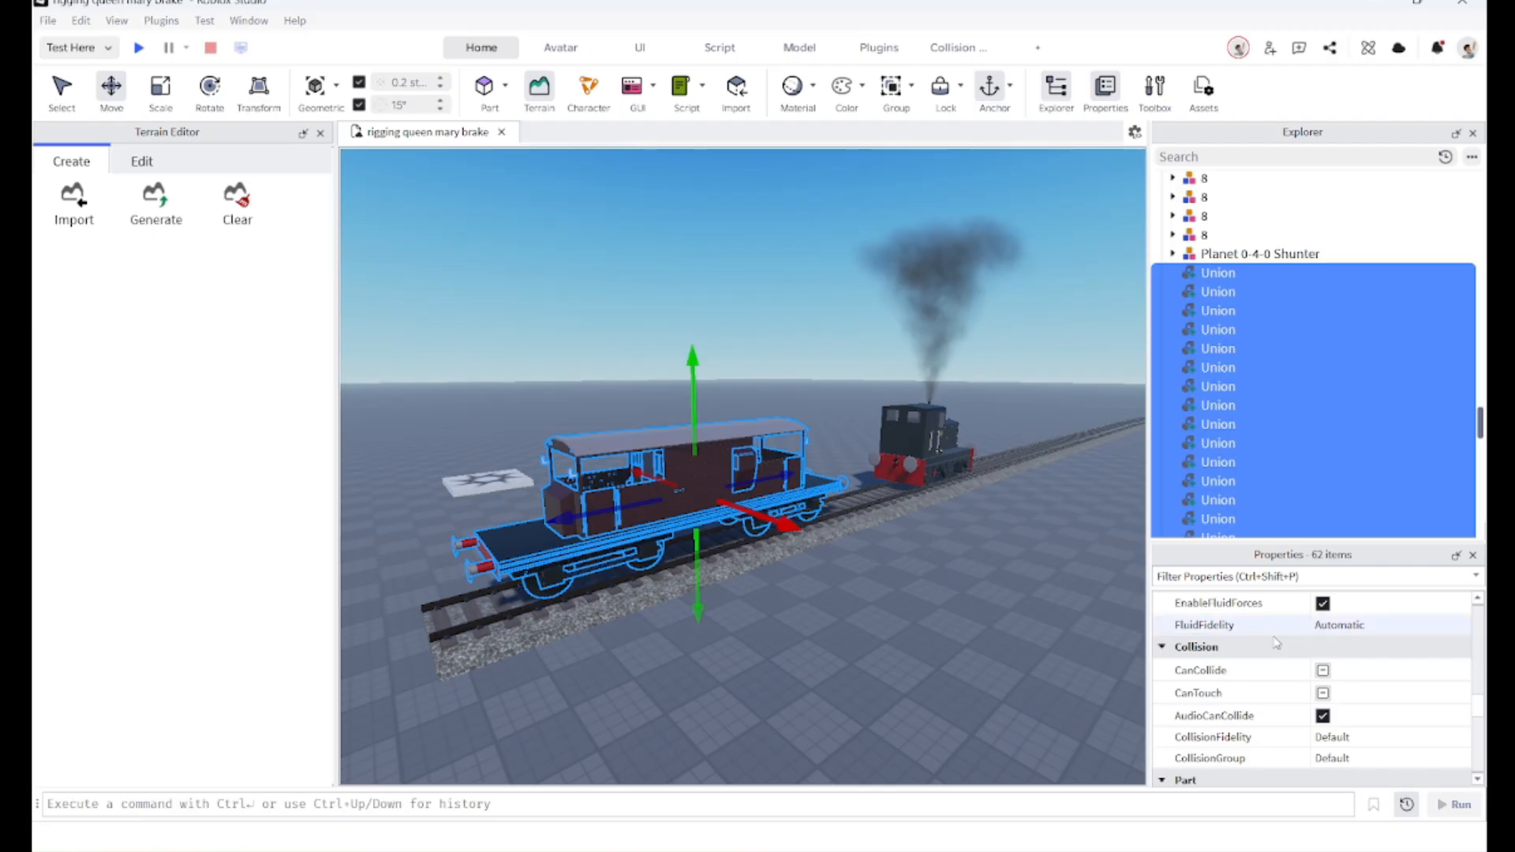
left_click(1324, 671)
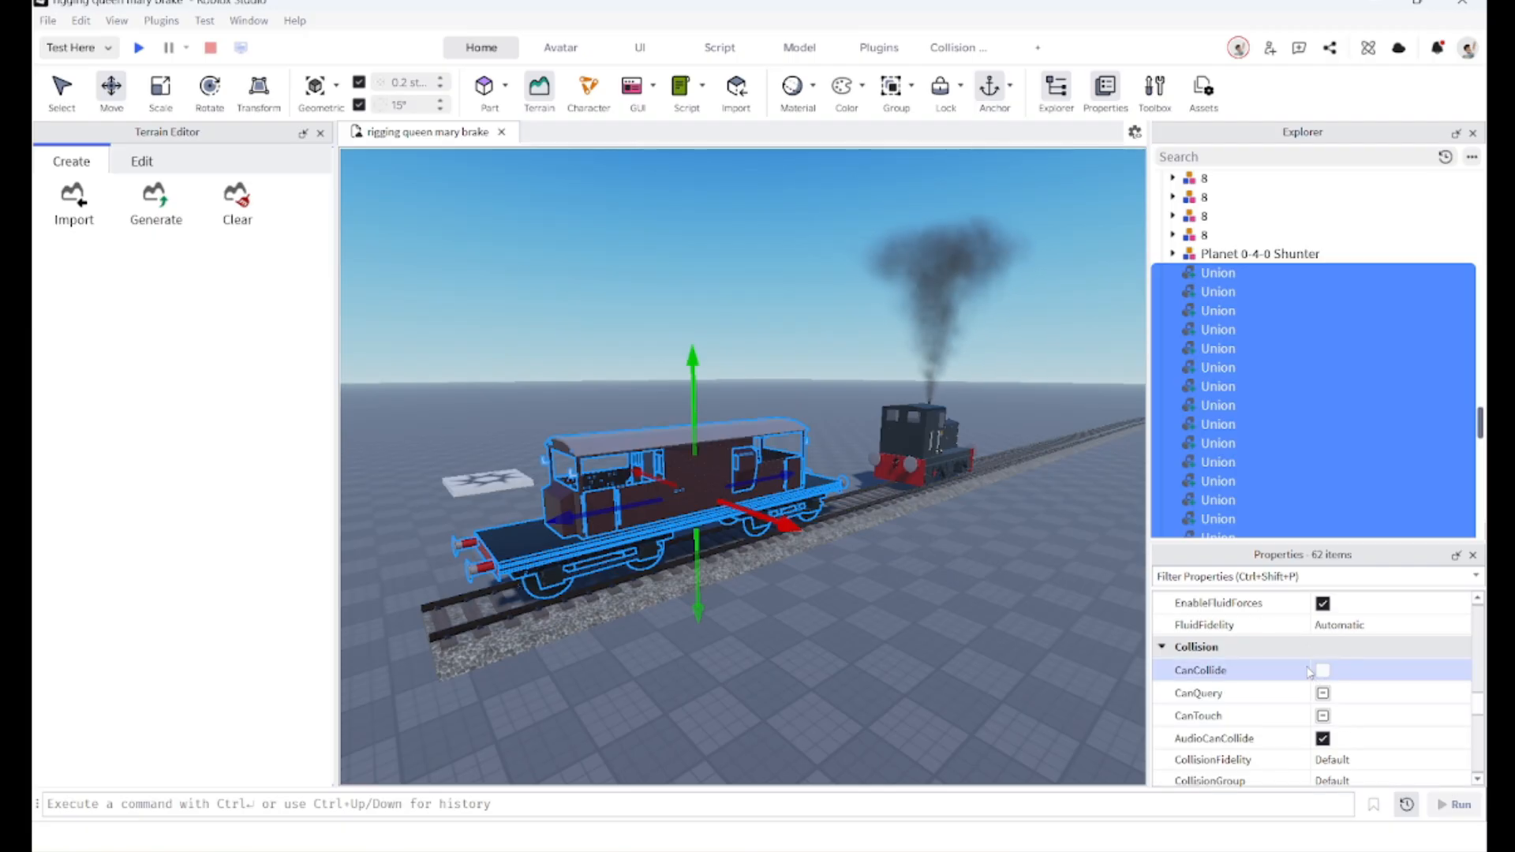
left_click(1323, 694)
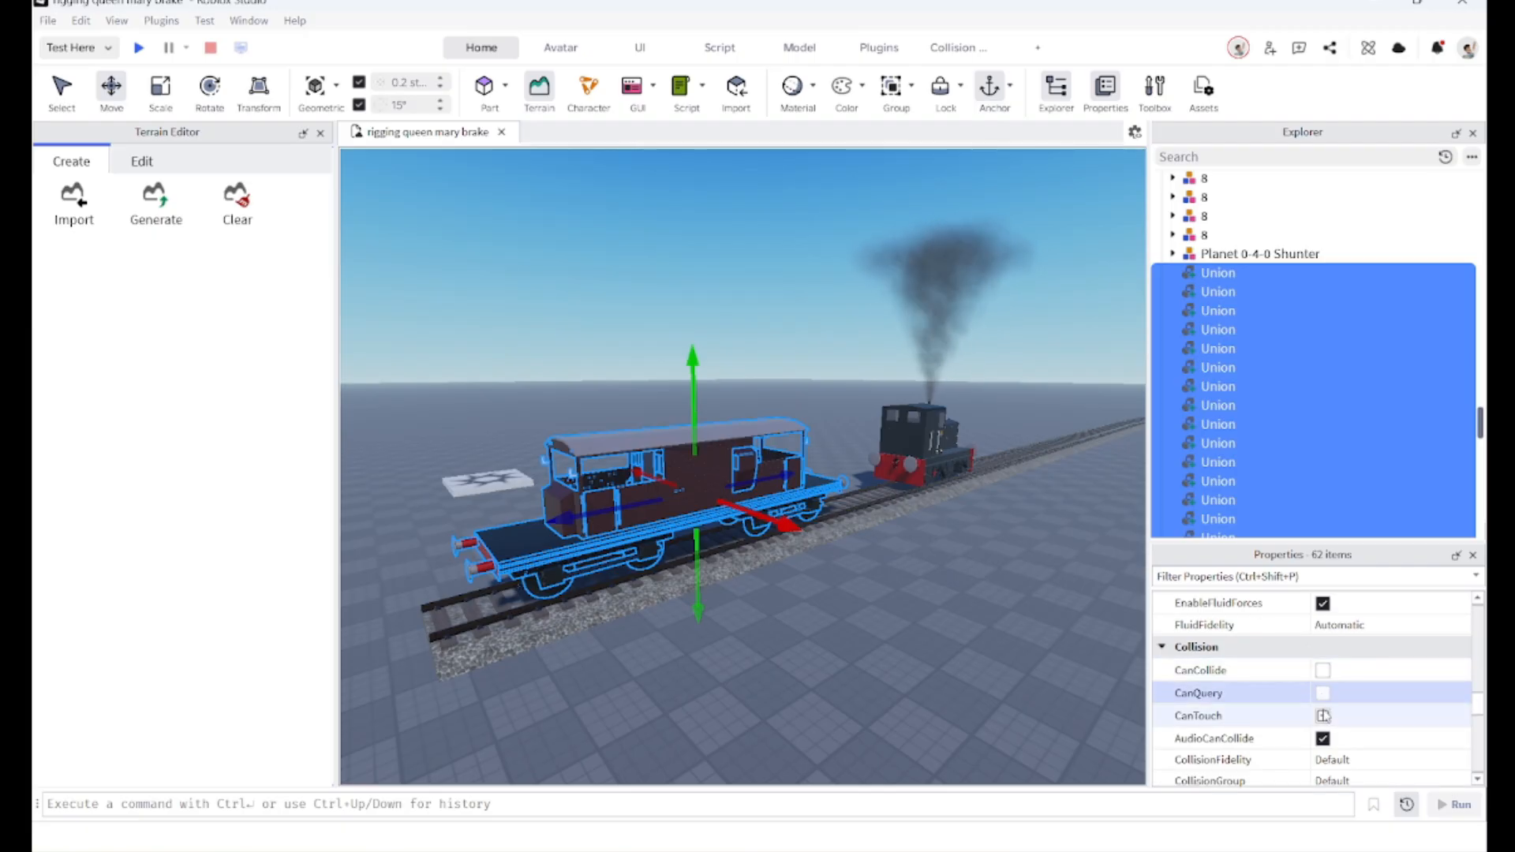
Step: Turn off CanTouch for all selected brake van parts and clear the selection
left_click(1323, 715)
left_click(897, 561)
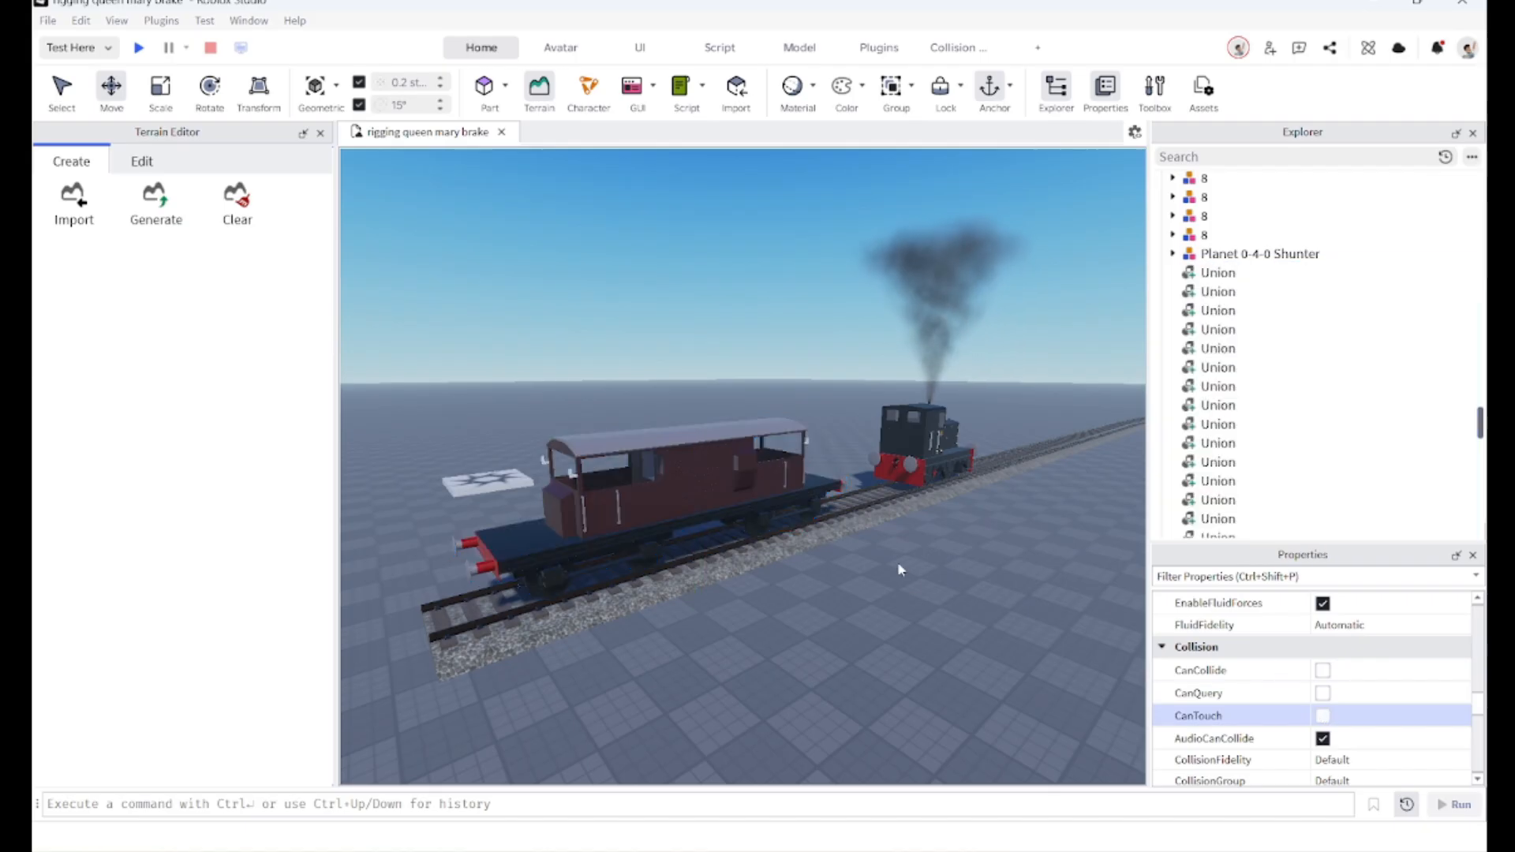
Step: Select the four seats inside the brake van and turn on CanQuery and CanTouch for them
scroll(919, 565, "up", 10)
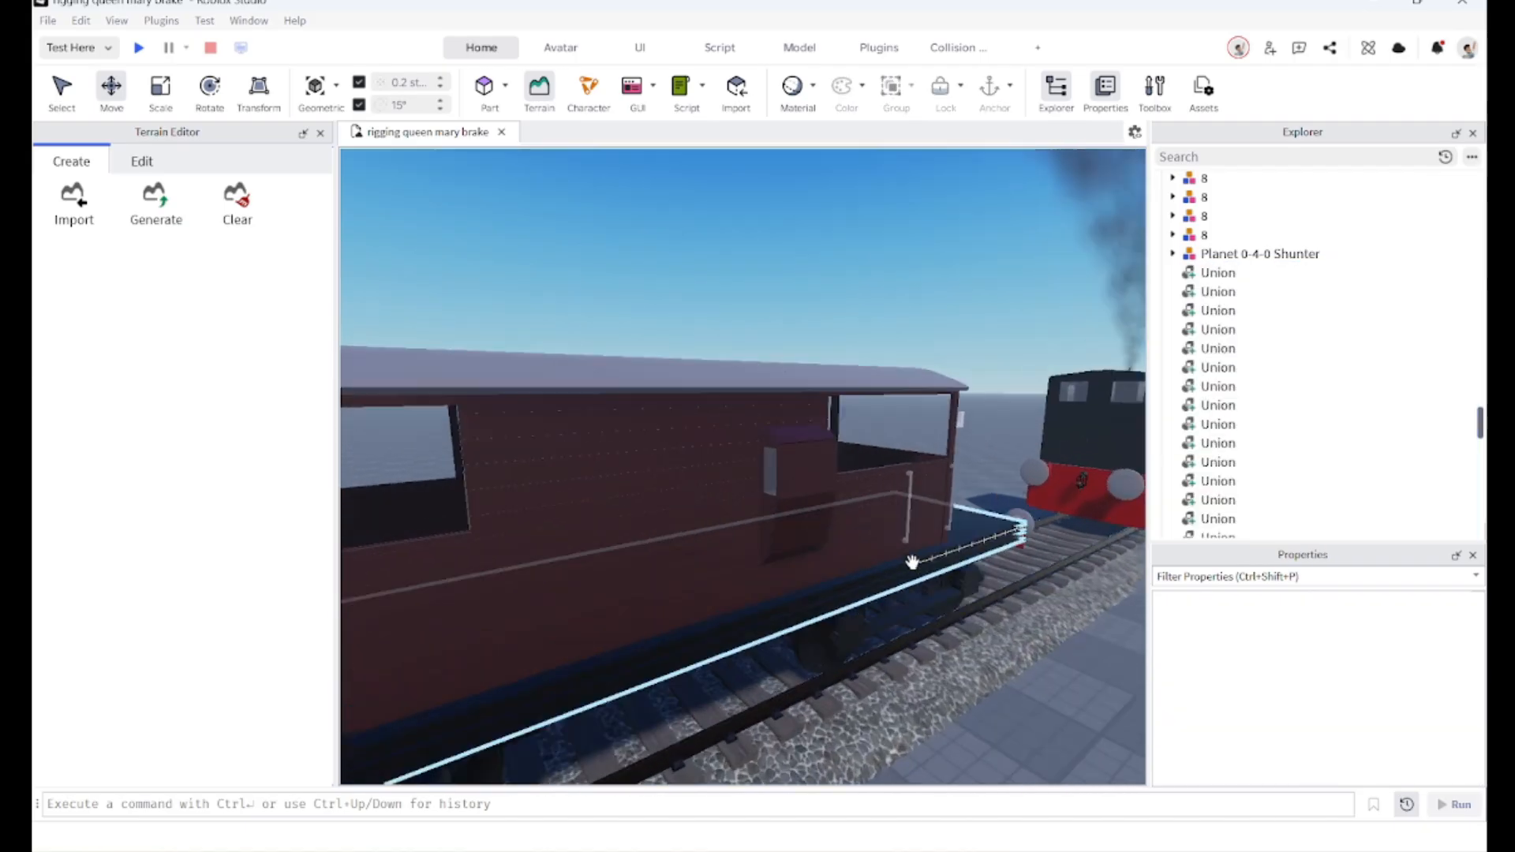
scroll(876, 566, "down", 5)
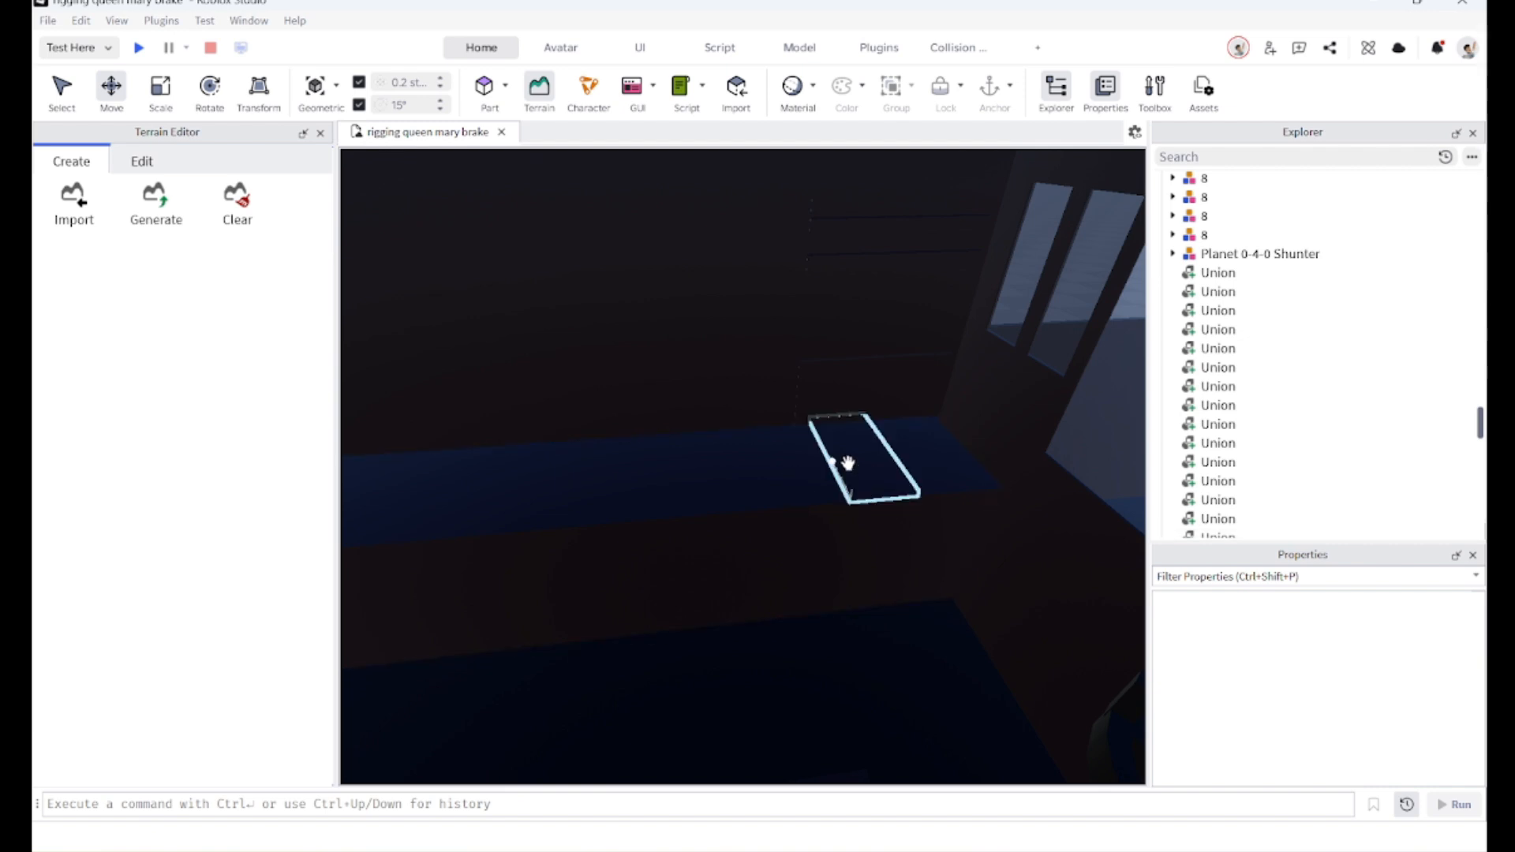
left_click(844, 462)
right_click_drag(757, 465, 609, 444)
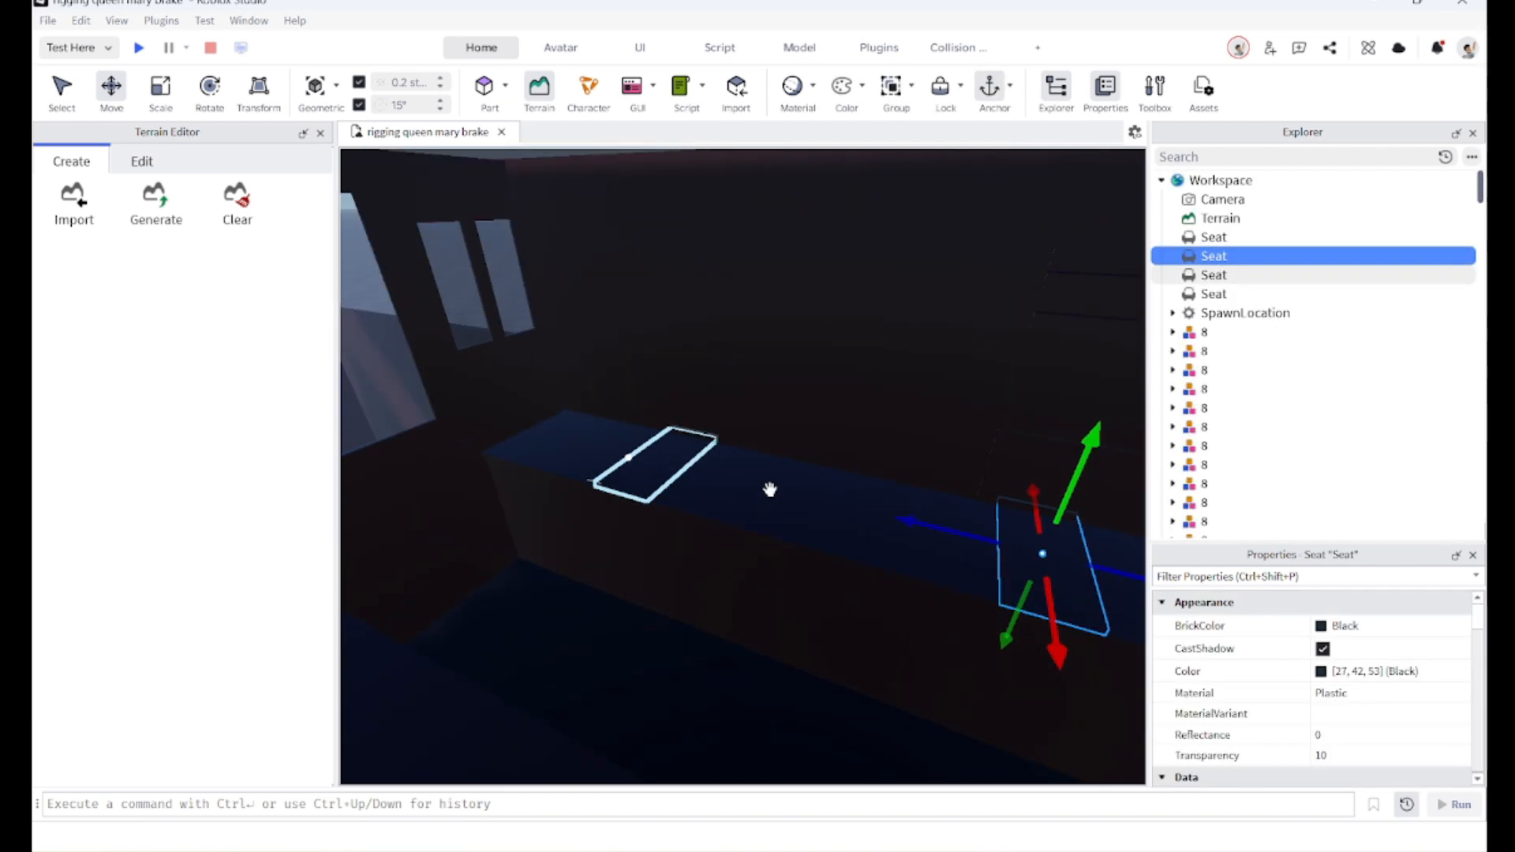
scroll(768, 491, "up", 2)
left_click(1175, 284, "ctrl")
left_click(1177, 292, "ctrl")
left_click(1180, 239, "ctrl")
right_click_drag(849, 439, 773, 439)
scroll(1335, 671, "down", 5)
scroll(1330, 674, "down", 8)
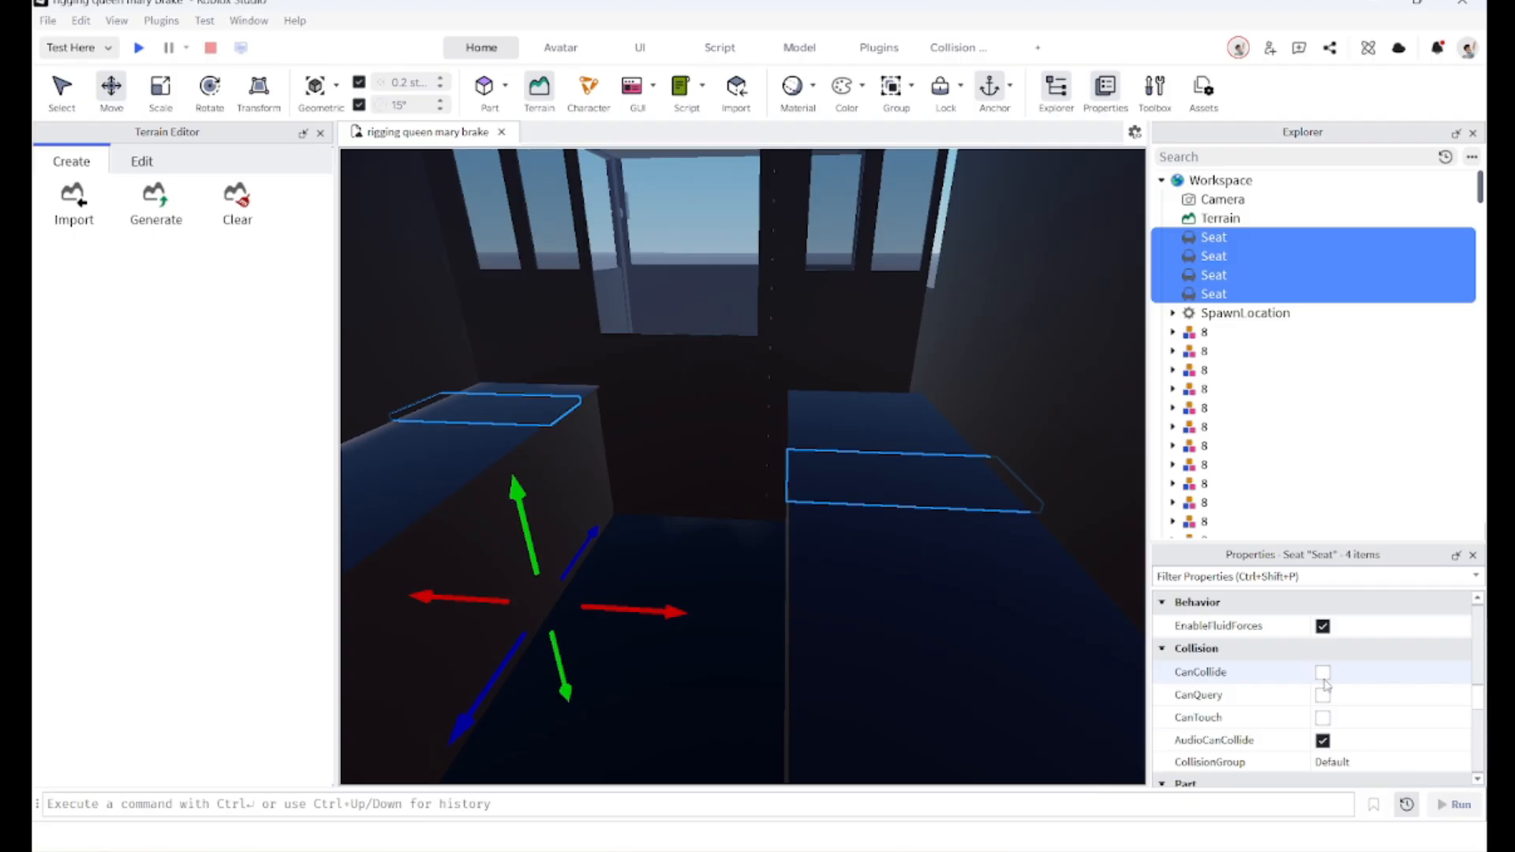
left_click(1323, 695)
left_click(1323, 718)
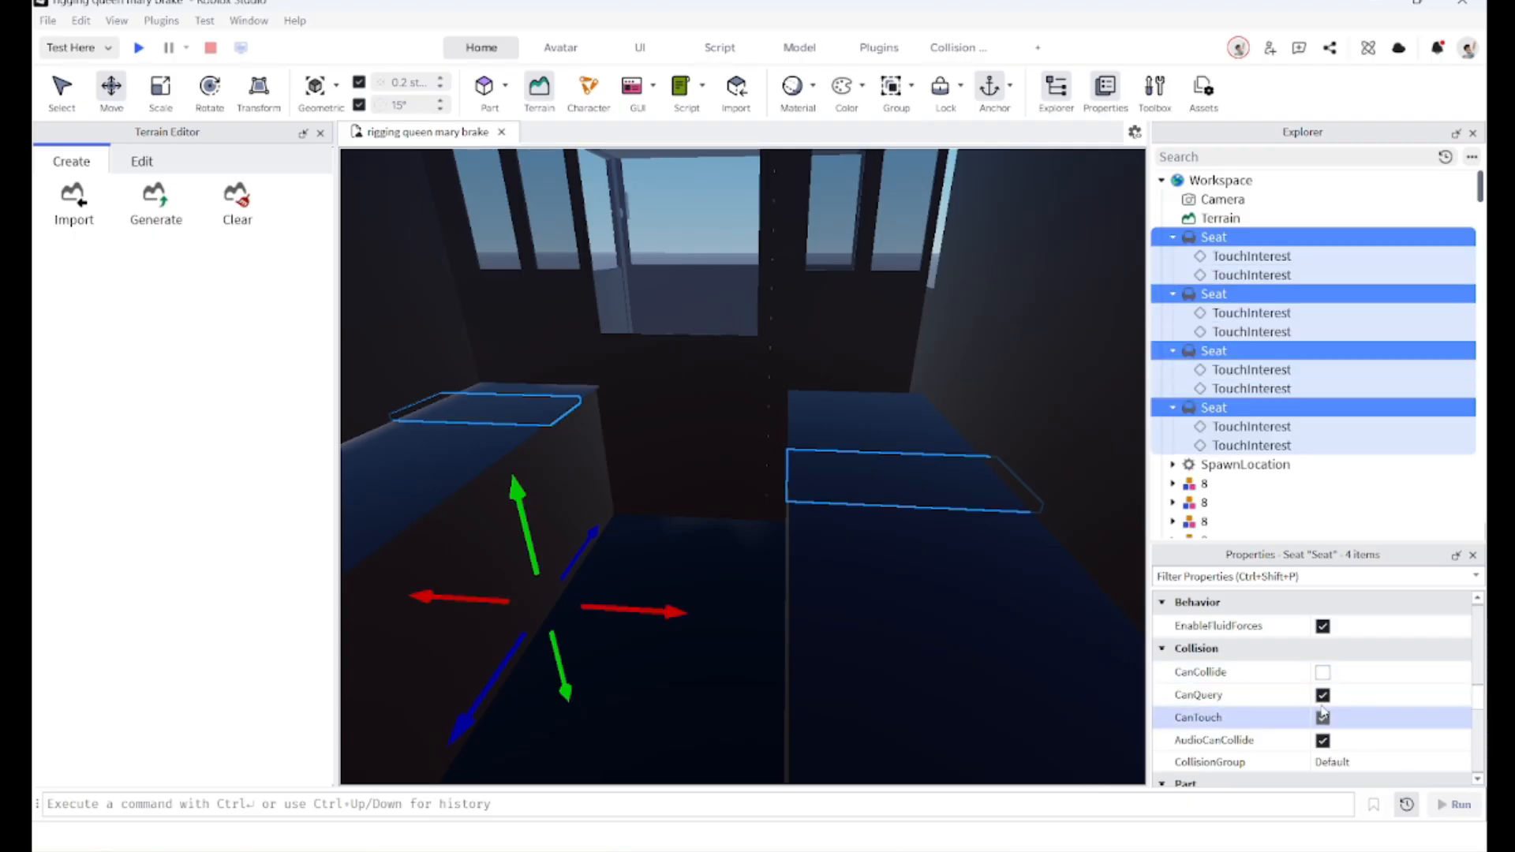
Step: Delete the TouchInterest objects nested under each of the four seats
left_click(1190, 428)
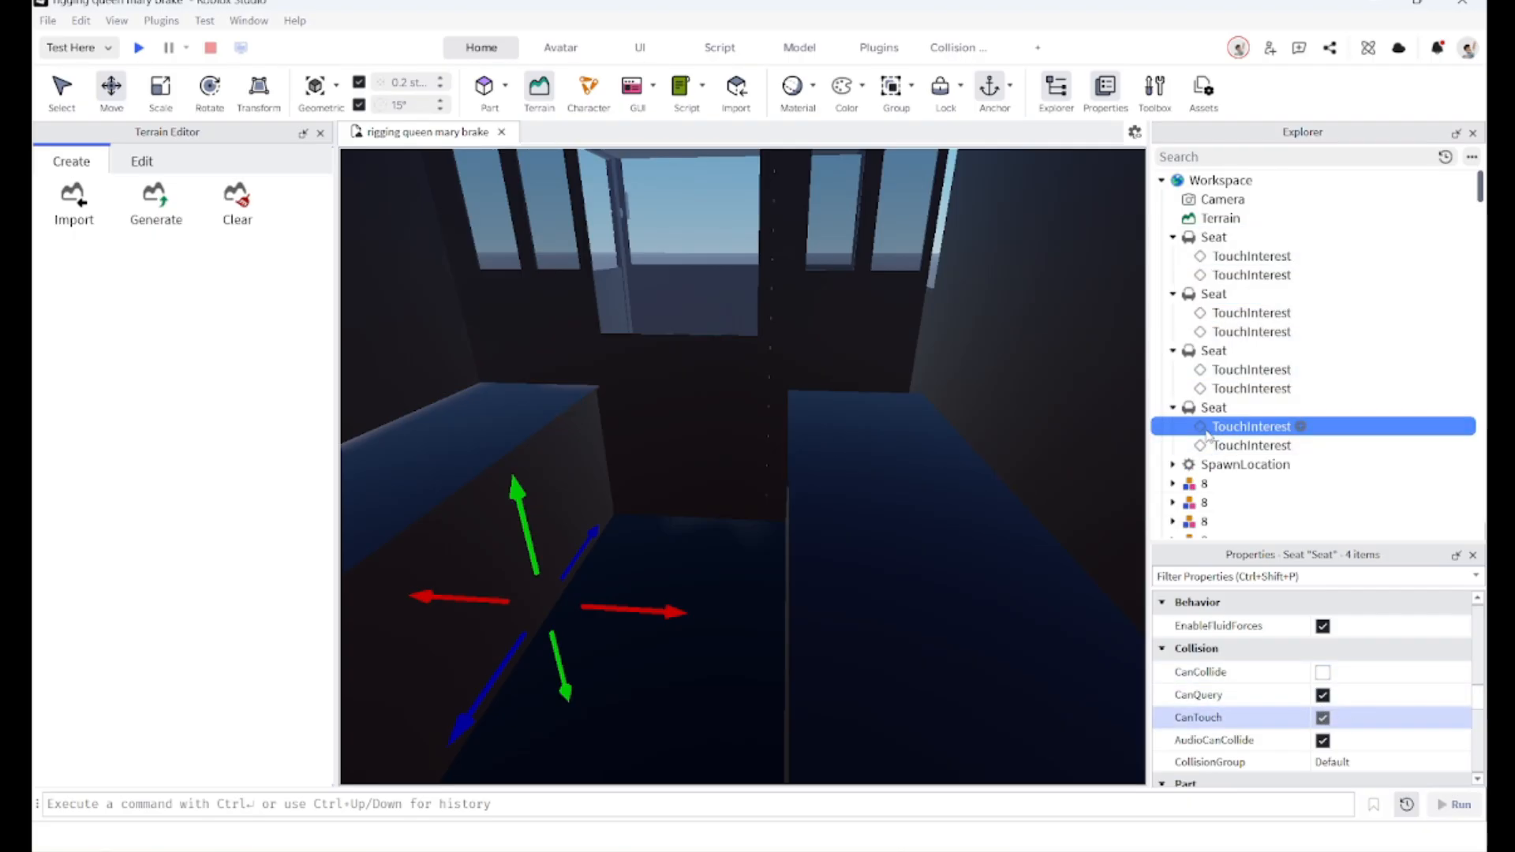
key("Delete")
left_click(1251, 388)
key("Delete")
left_click(1251, 369)
key("Delete")
left_click(1250, 331)
key("Delete")
left_click(1191, 315)
key("Delete")
left_click(1190, 276)
key("Delete")
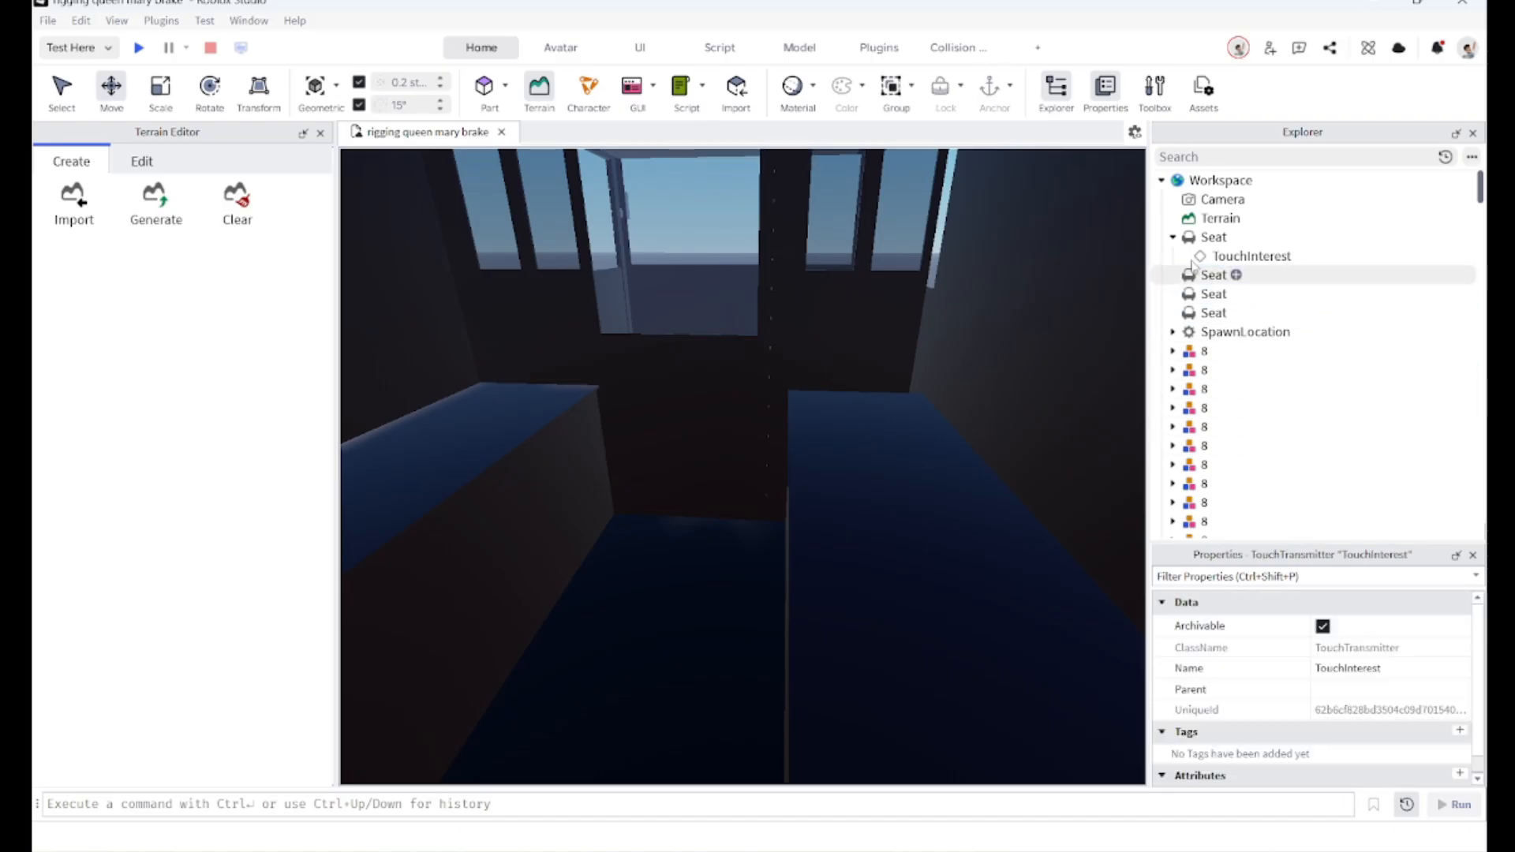
left_click(1191, 258)
key("Delete")
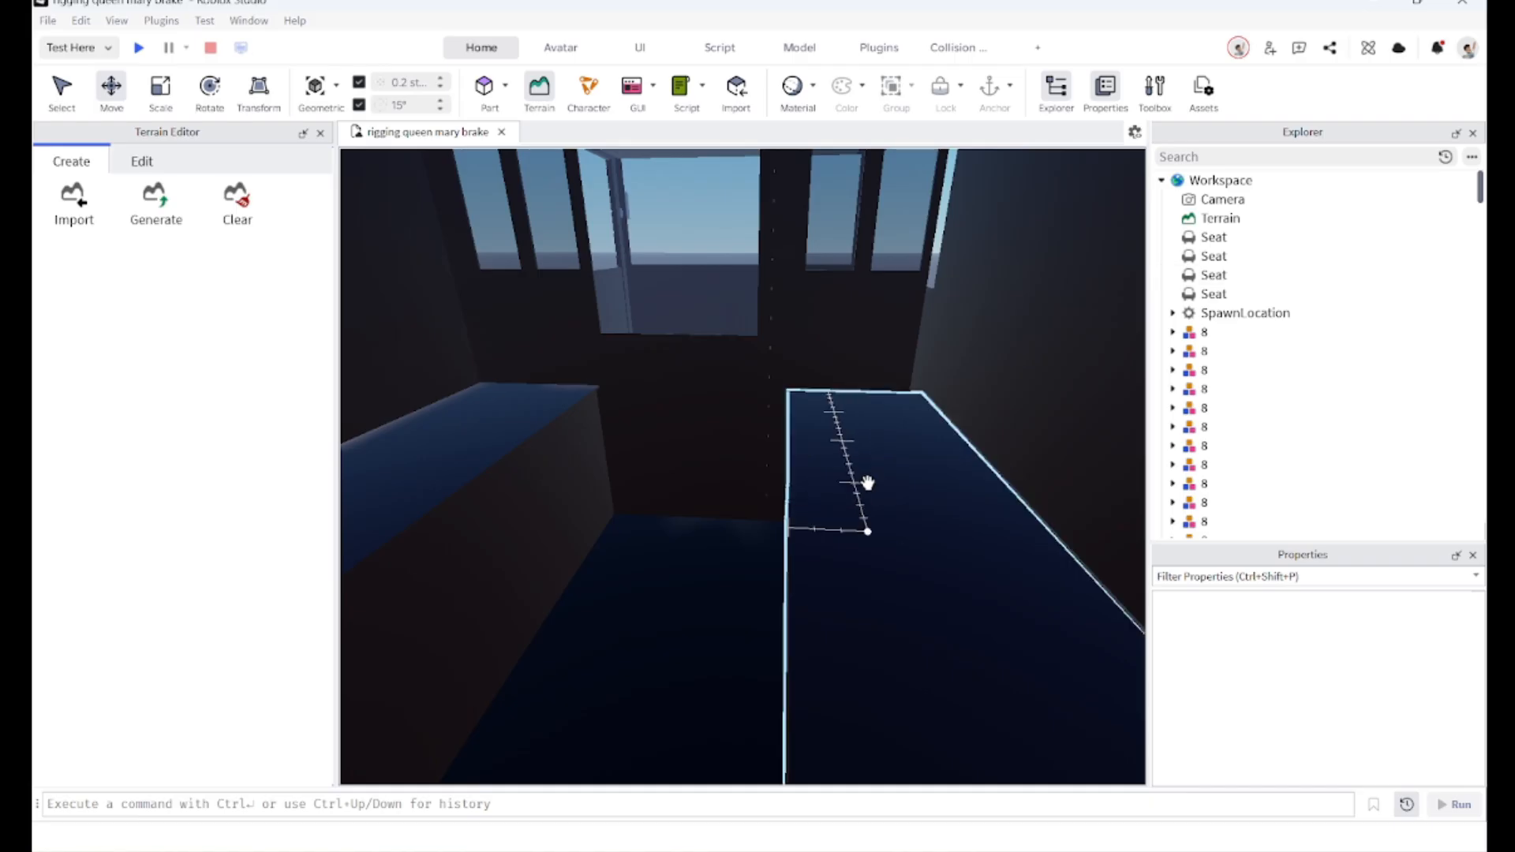
Step: Select the brake van's floor part and turn on its CanCollide and CanTouch
right_click_drag(869, 481, 868, 480)
key("a")
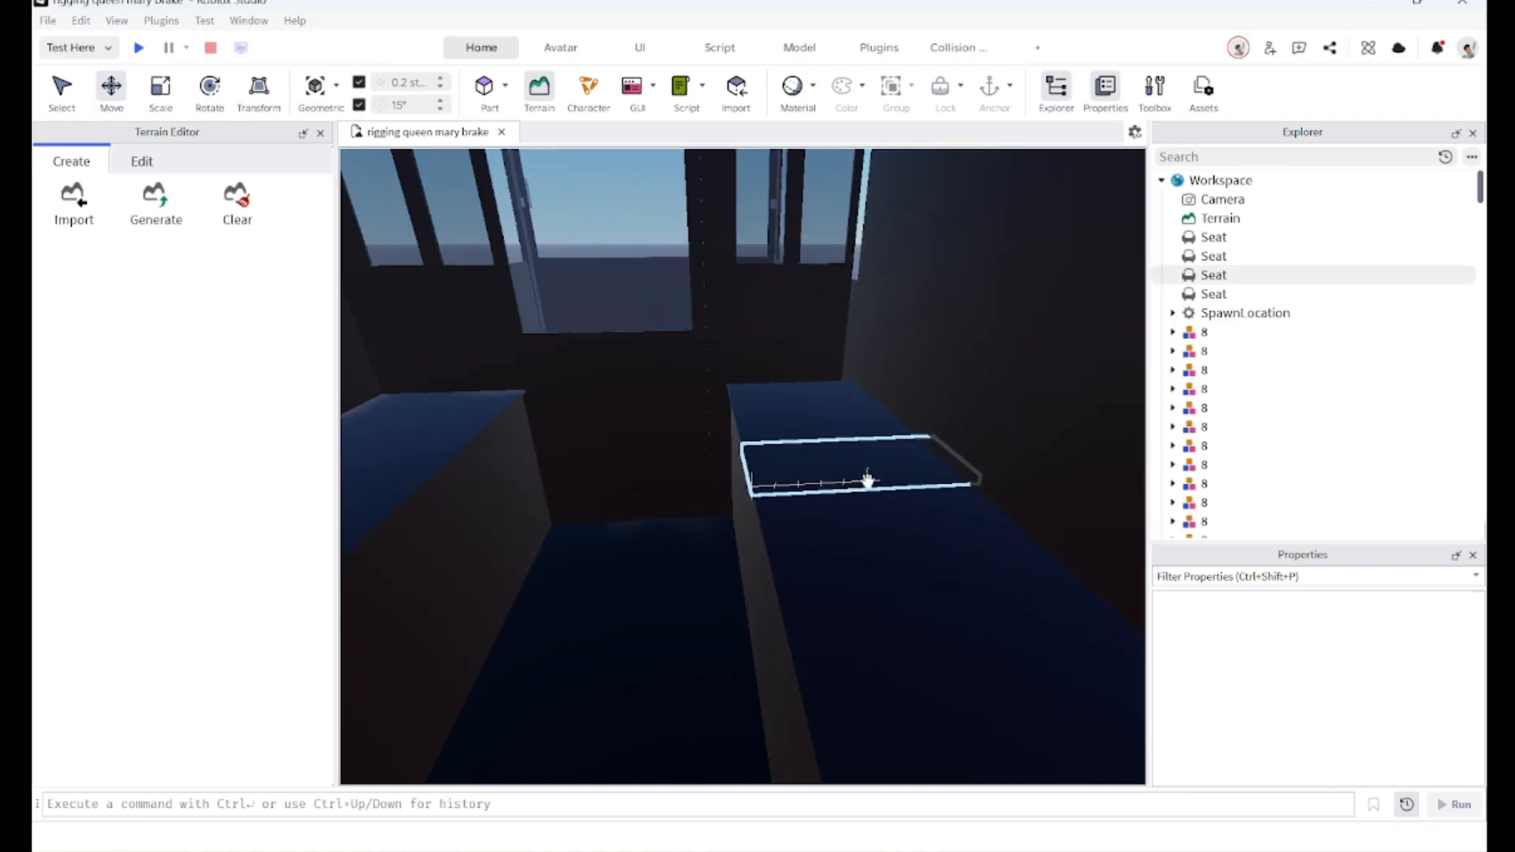
right_click_drag(613, 458, 613, 463)
scroll(613, 463, "down", 7)
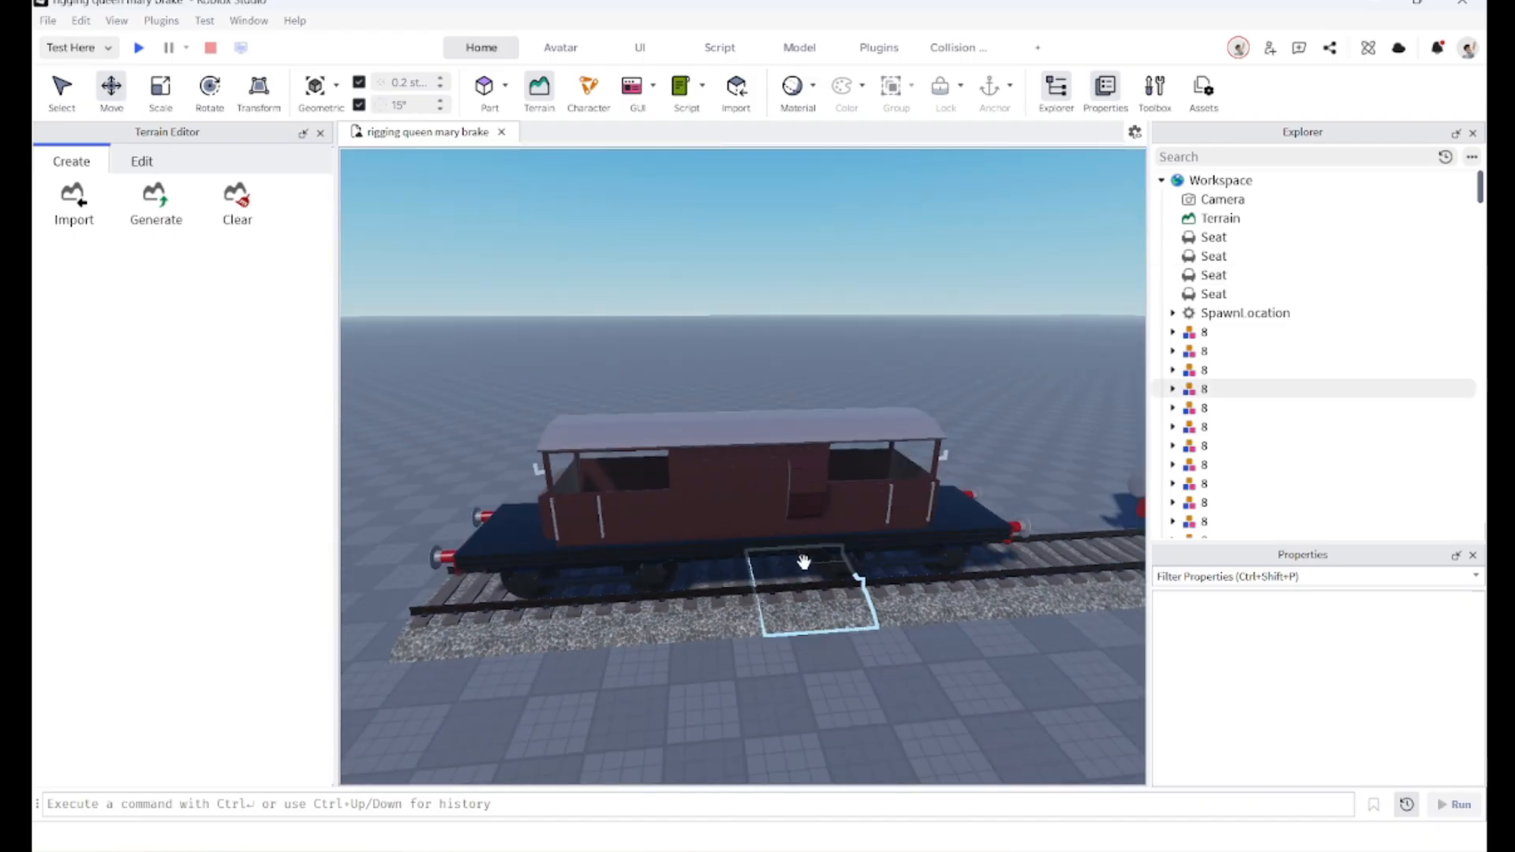
key("d")
key("w")
right_click_drag(769, 560, 769, 564)
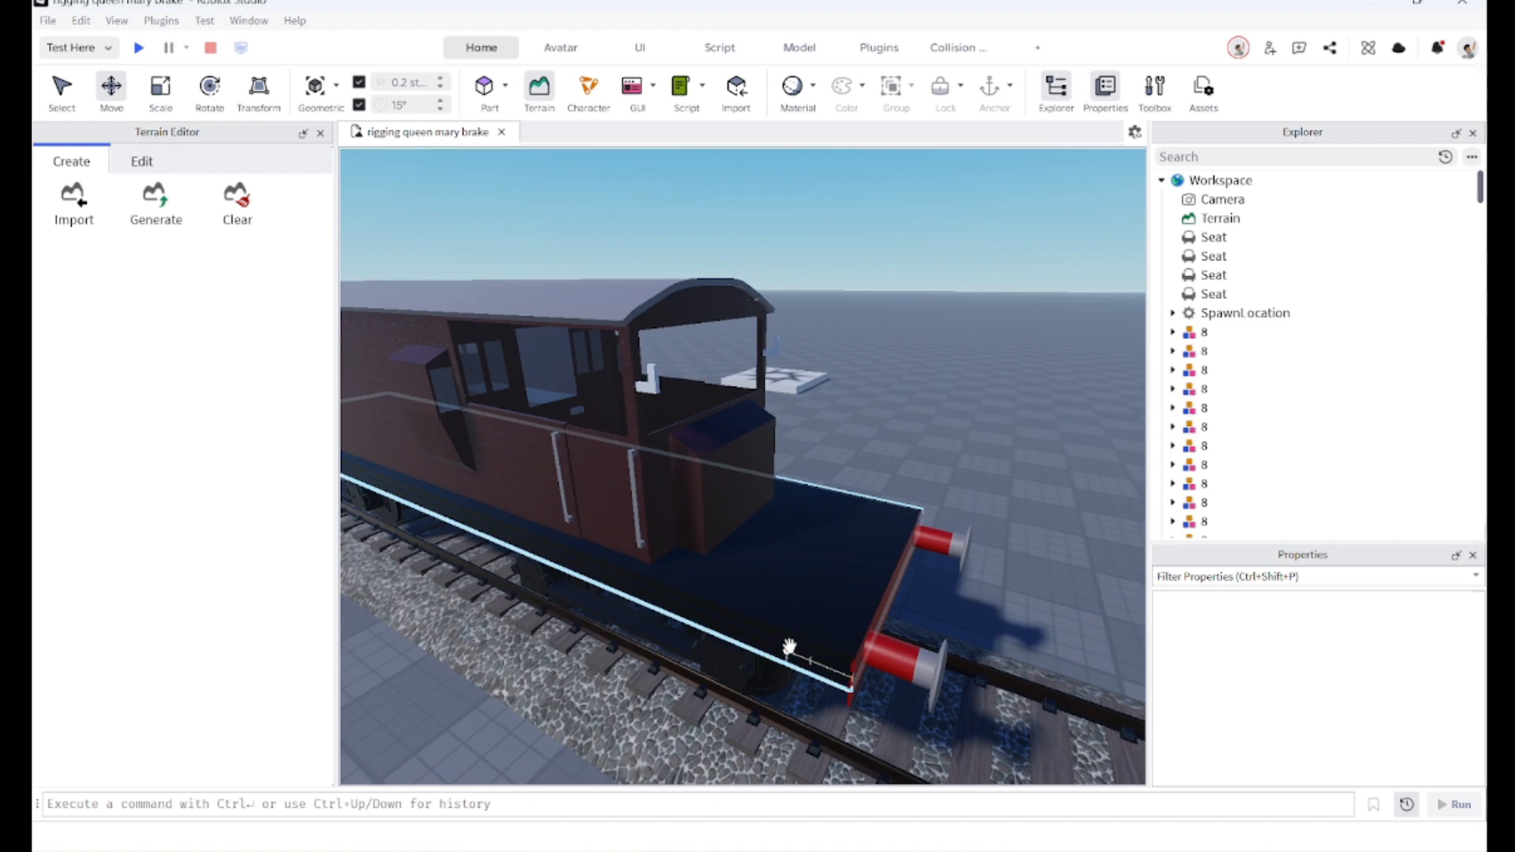
left_click(810, 524)
key("w")
right_click_drag(747, 446, 734, 558)
key("s")
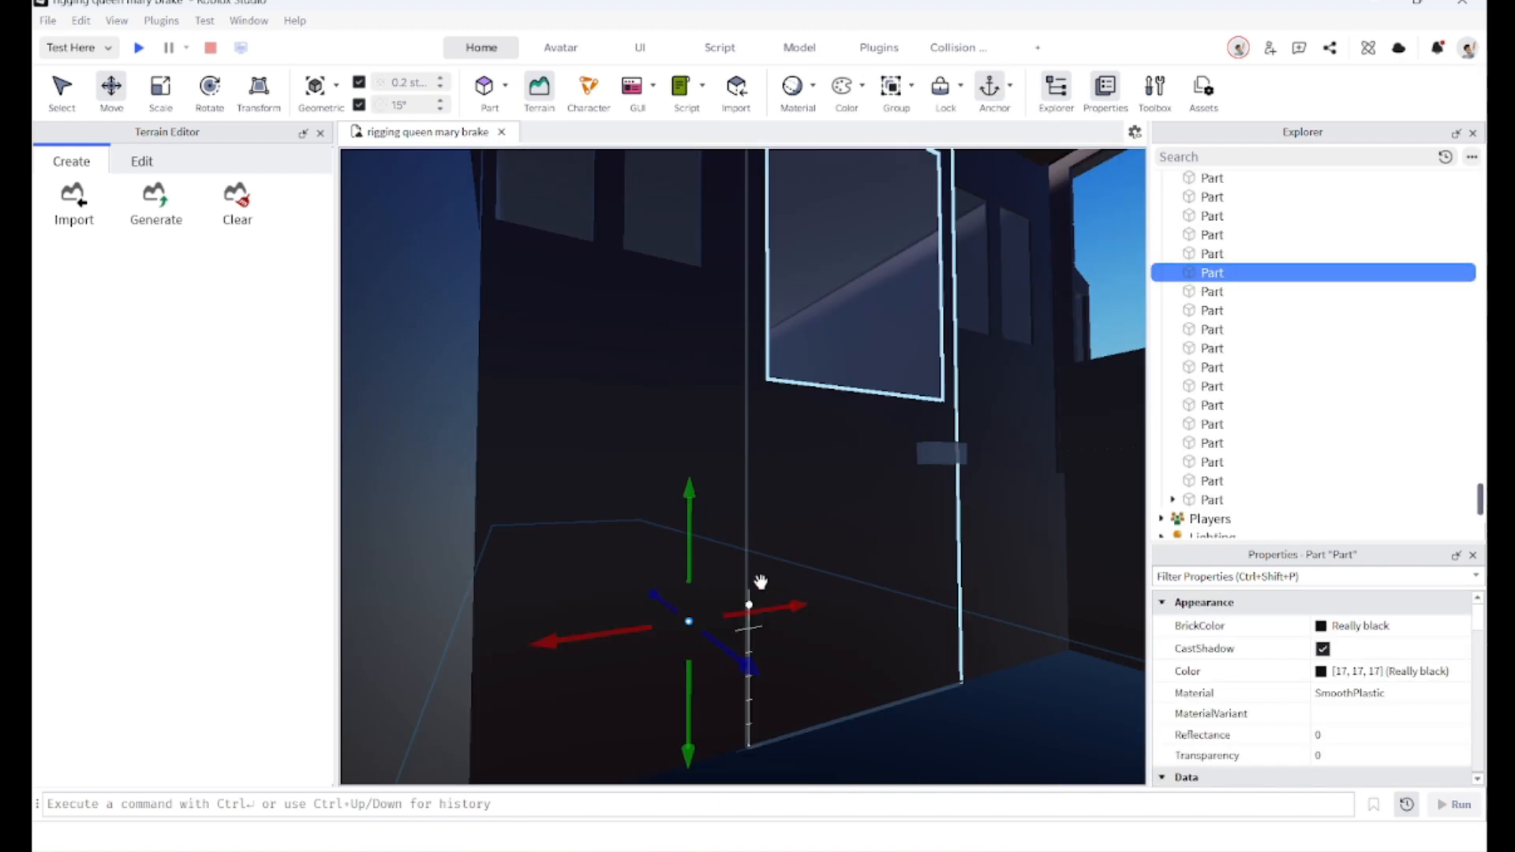
key("w")
right_click_drag(842, 480, 747, 490)
key("d")
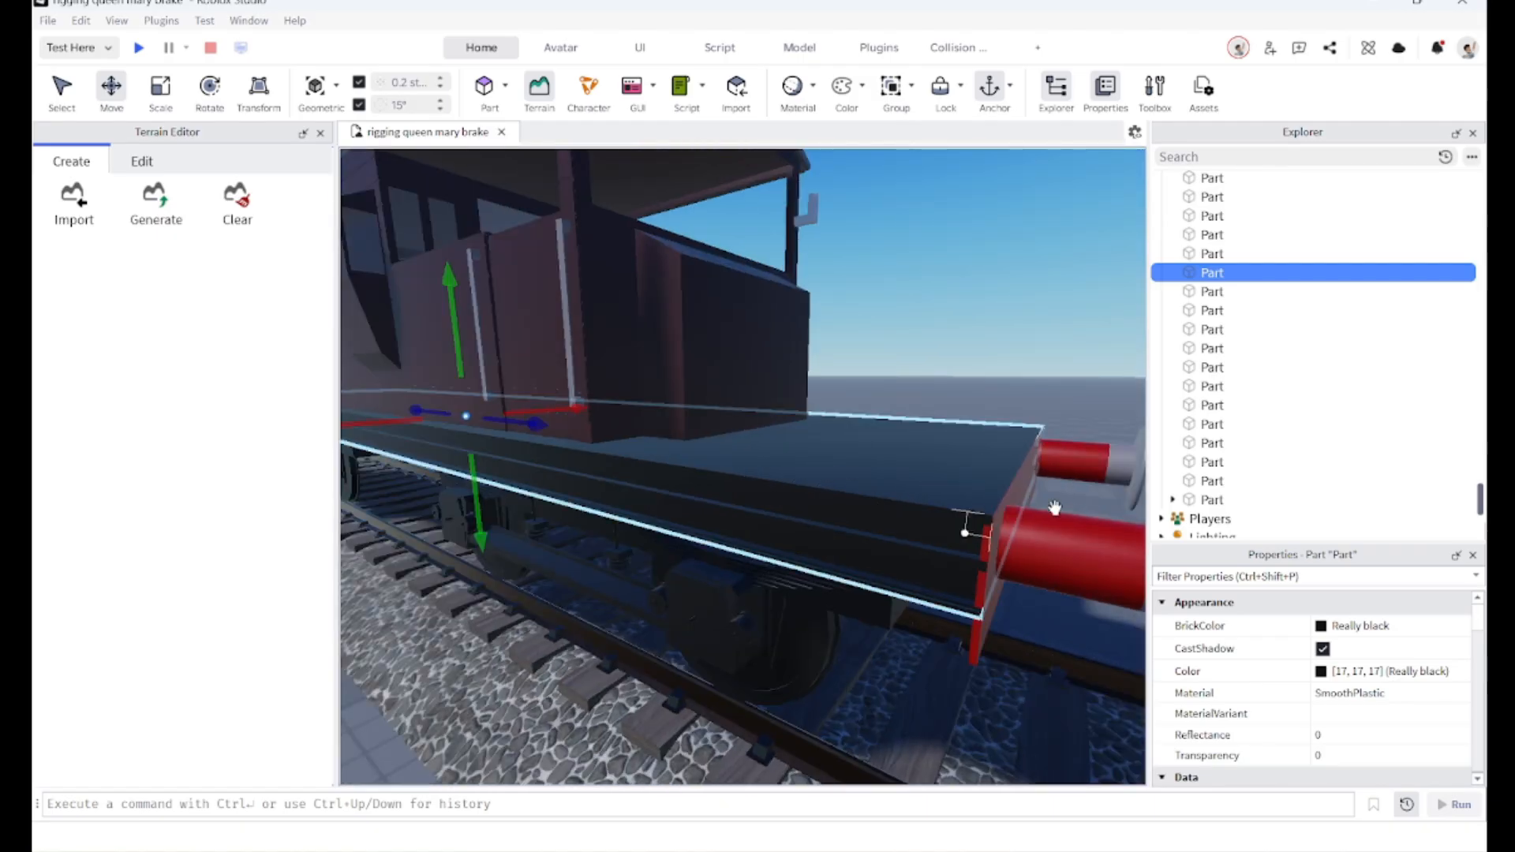
scroll(1266, 630, "down", 5)
scroll(1266, 630, "down", 8)
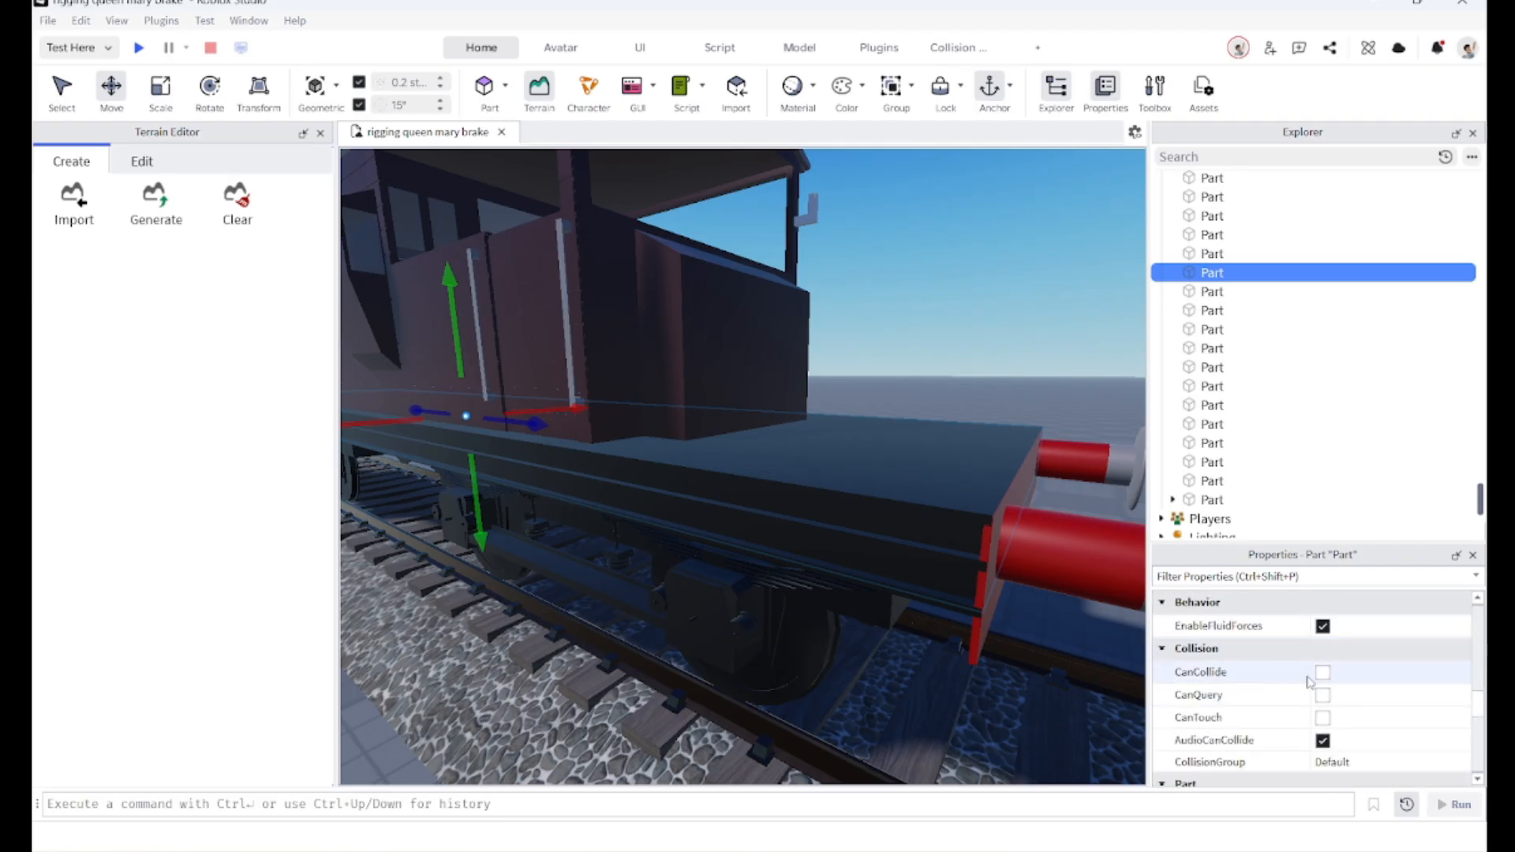
left_click(1322, 673)
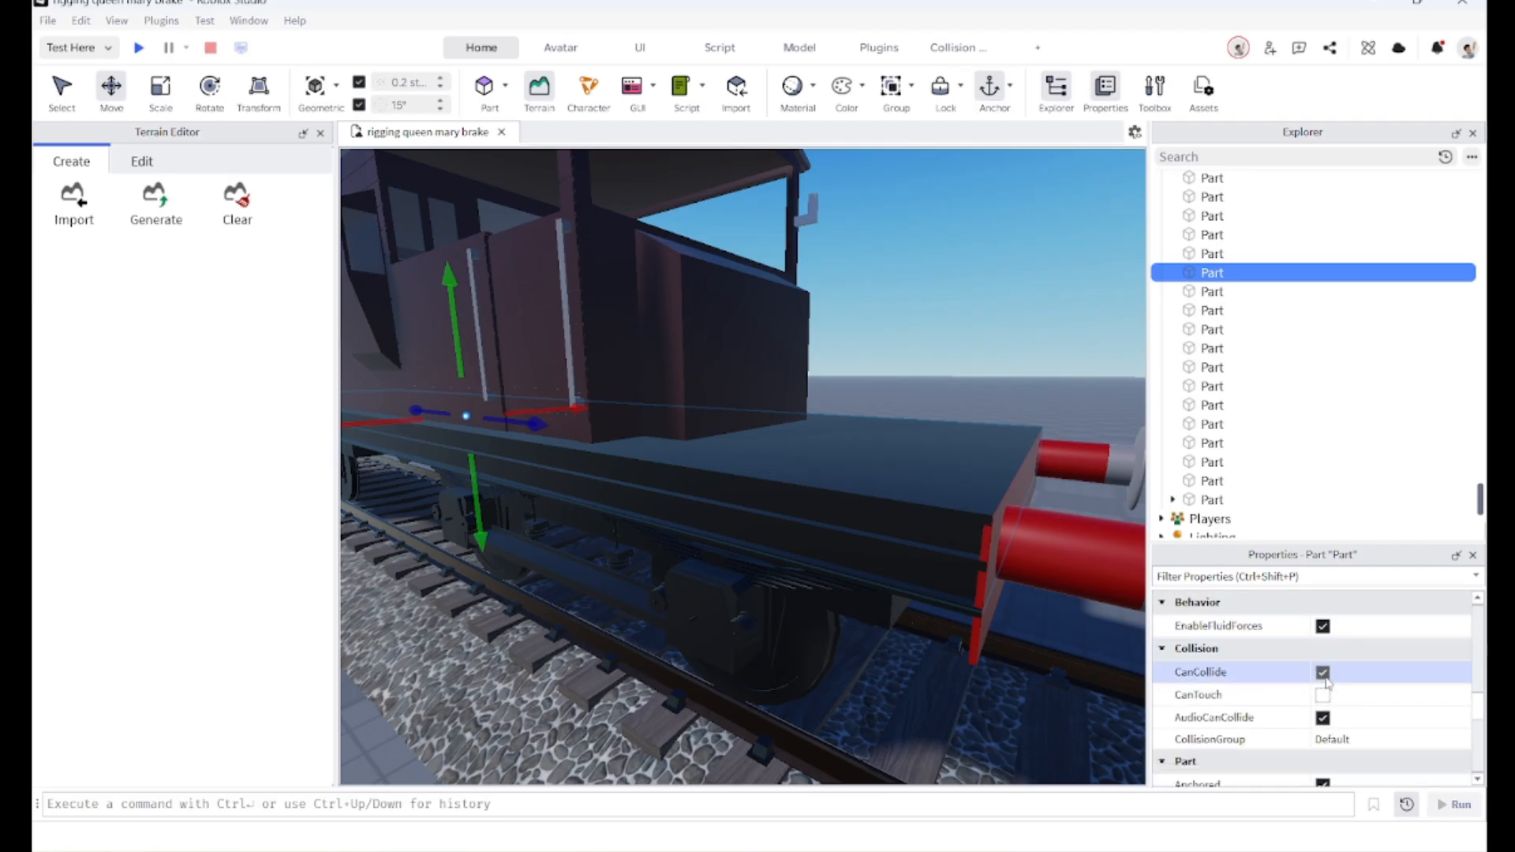
left_click(1323, 695)
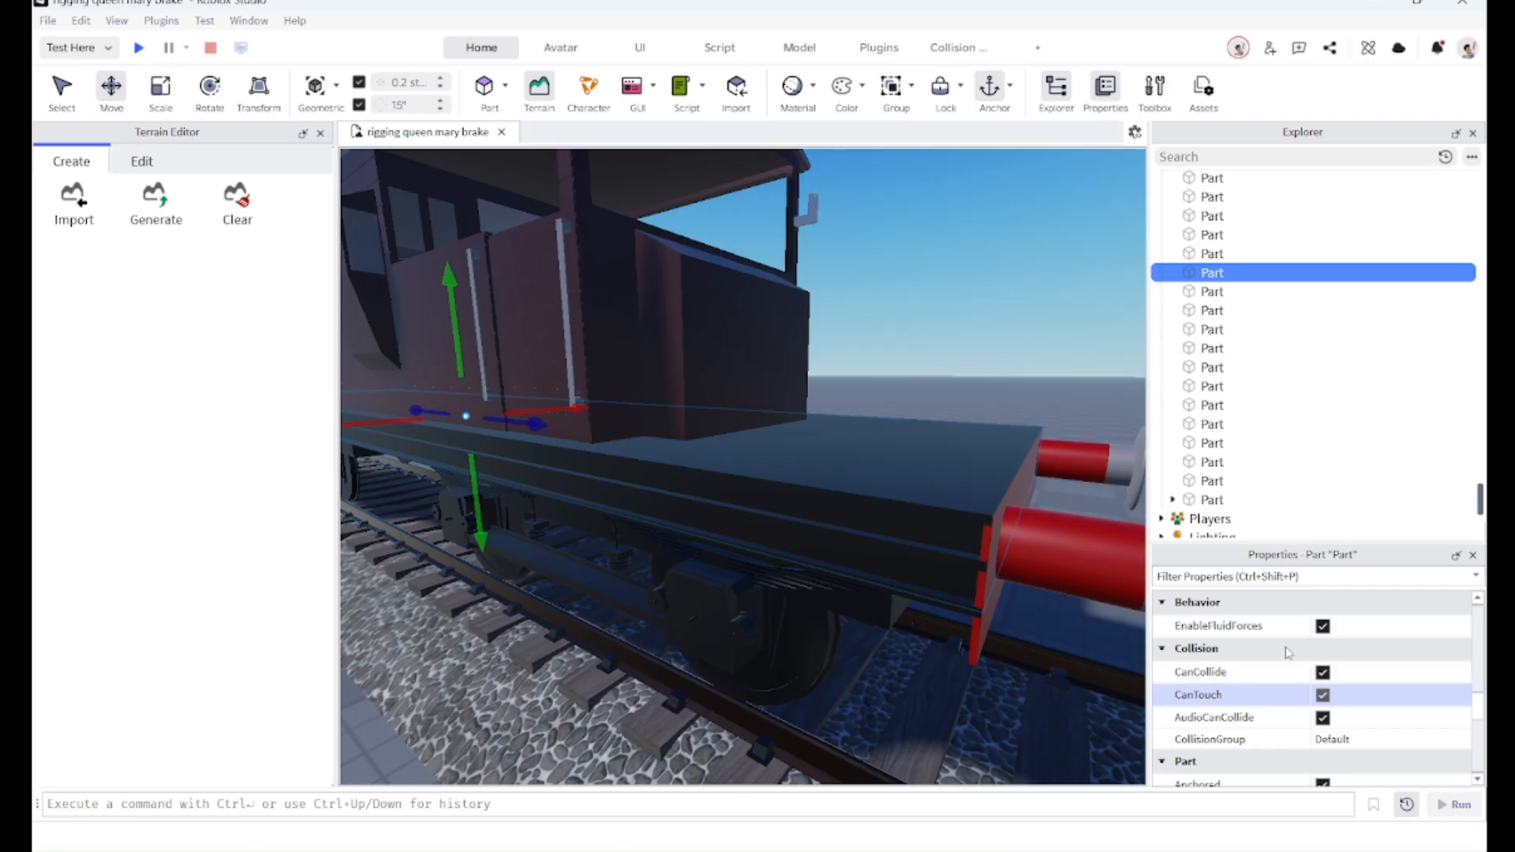
Step: Select the four buffer unions at the van's ends and separate them into their component parts
scroll(818, 583, "down", 5)
scroll(818, 583, "down", 4)
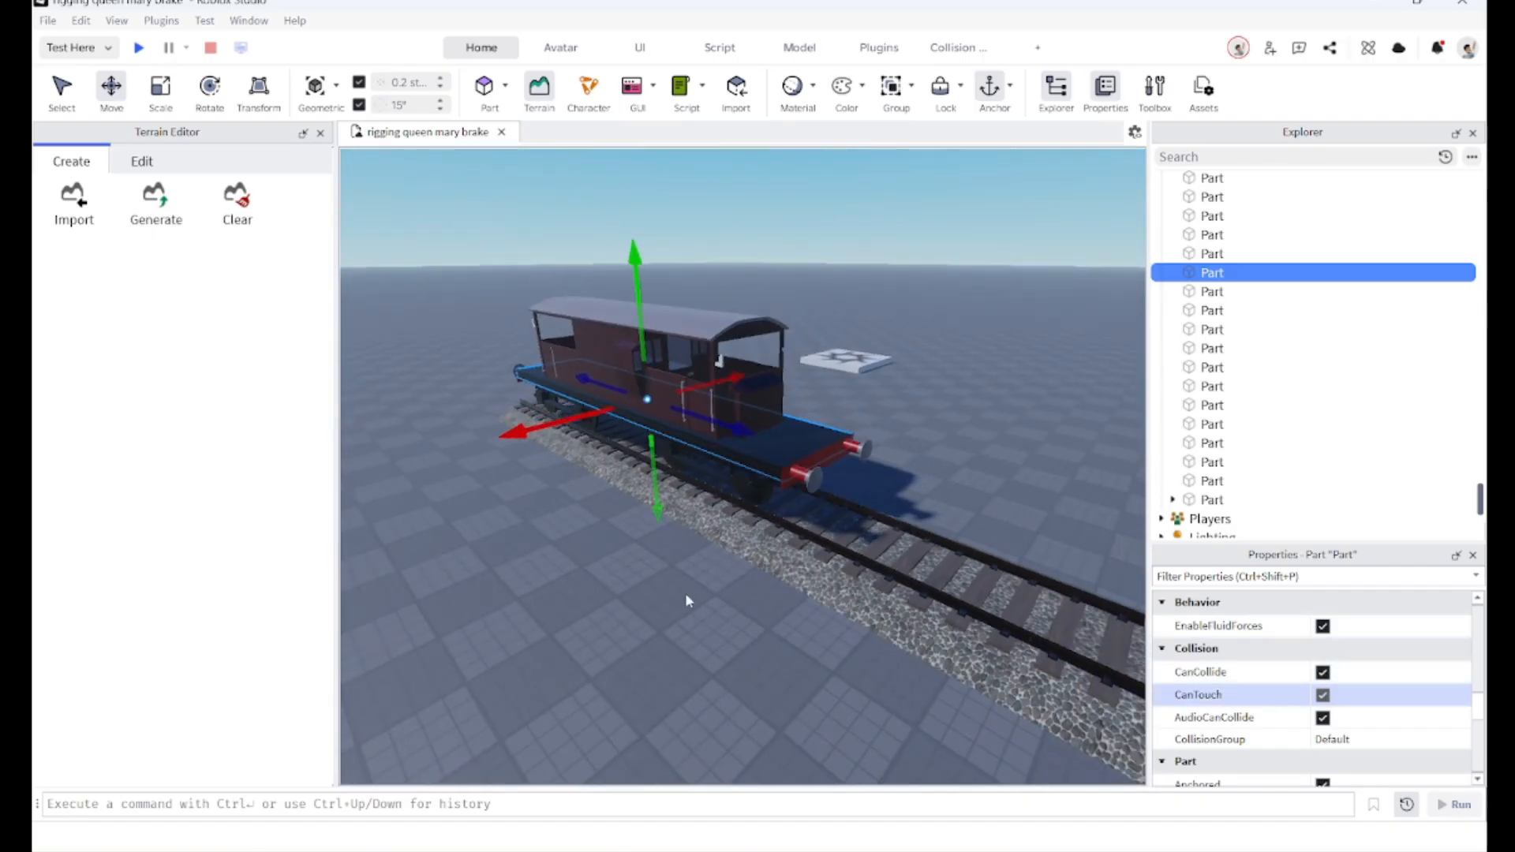
left_click(685, 596)
right_click_drag(701, 594, 702, 586)
key("a")
key("w")
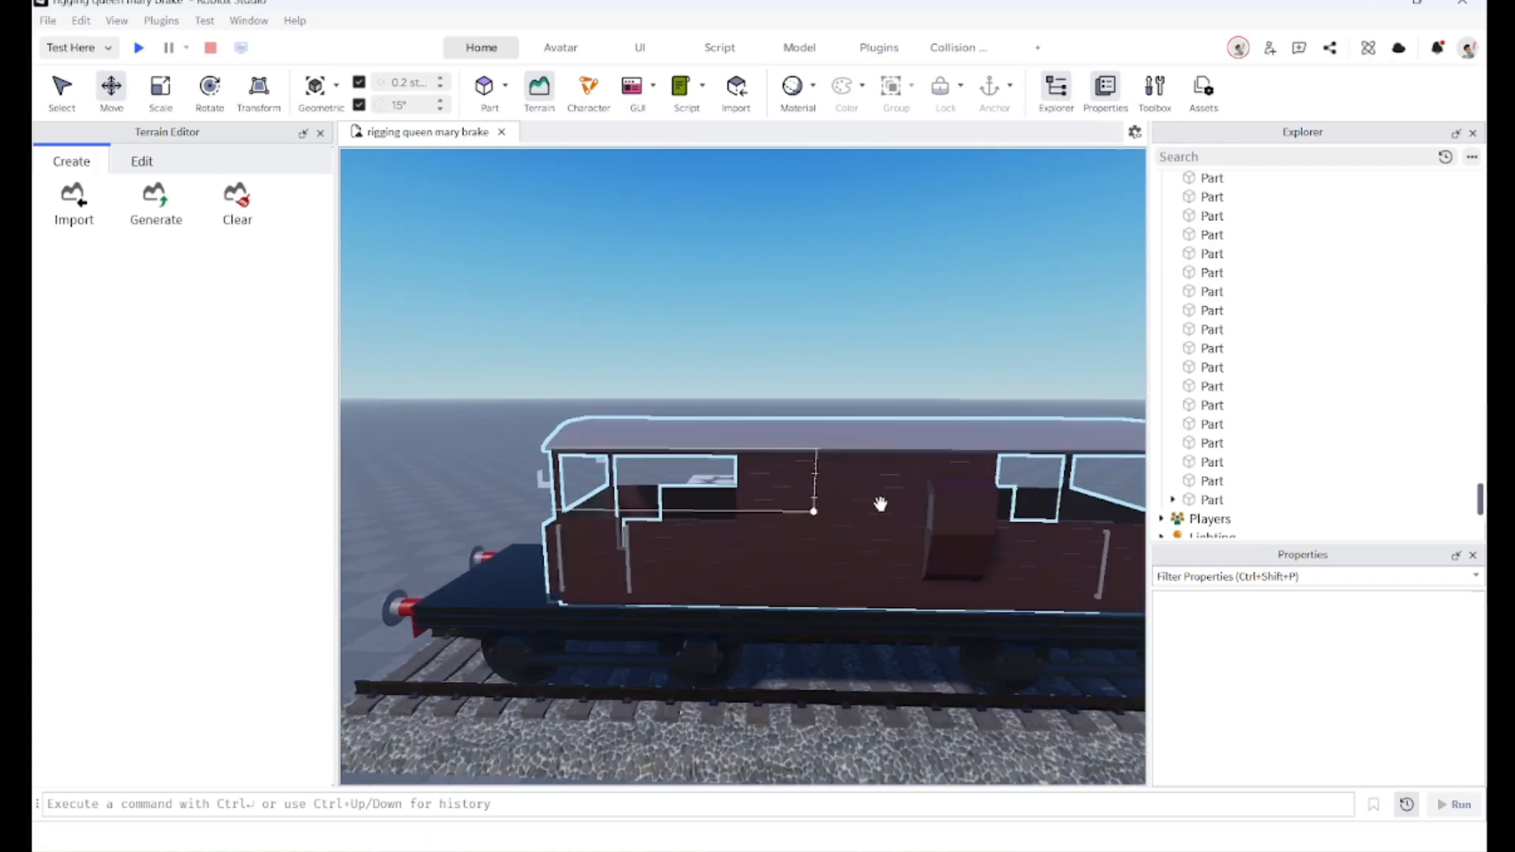
key("s")
right_click_drag(880, 518, 683, 572)
key("a")
key("w")
key("a")
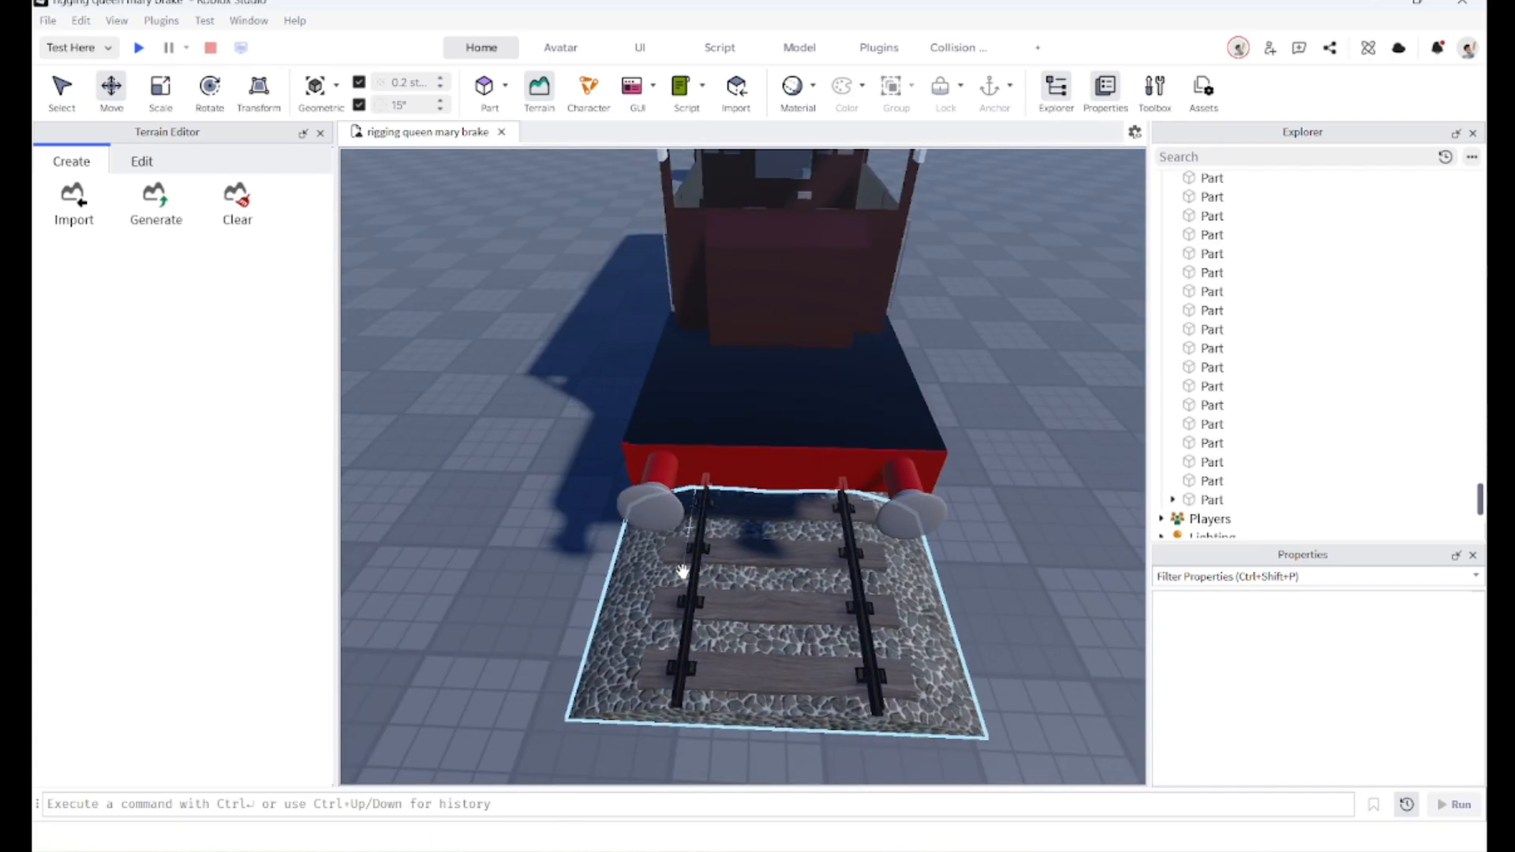
key("s")
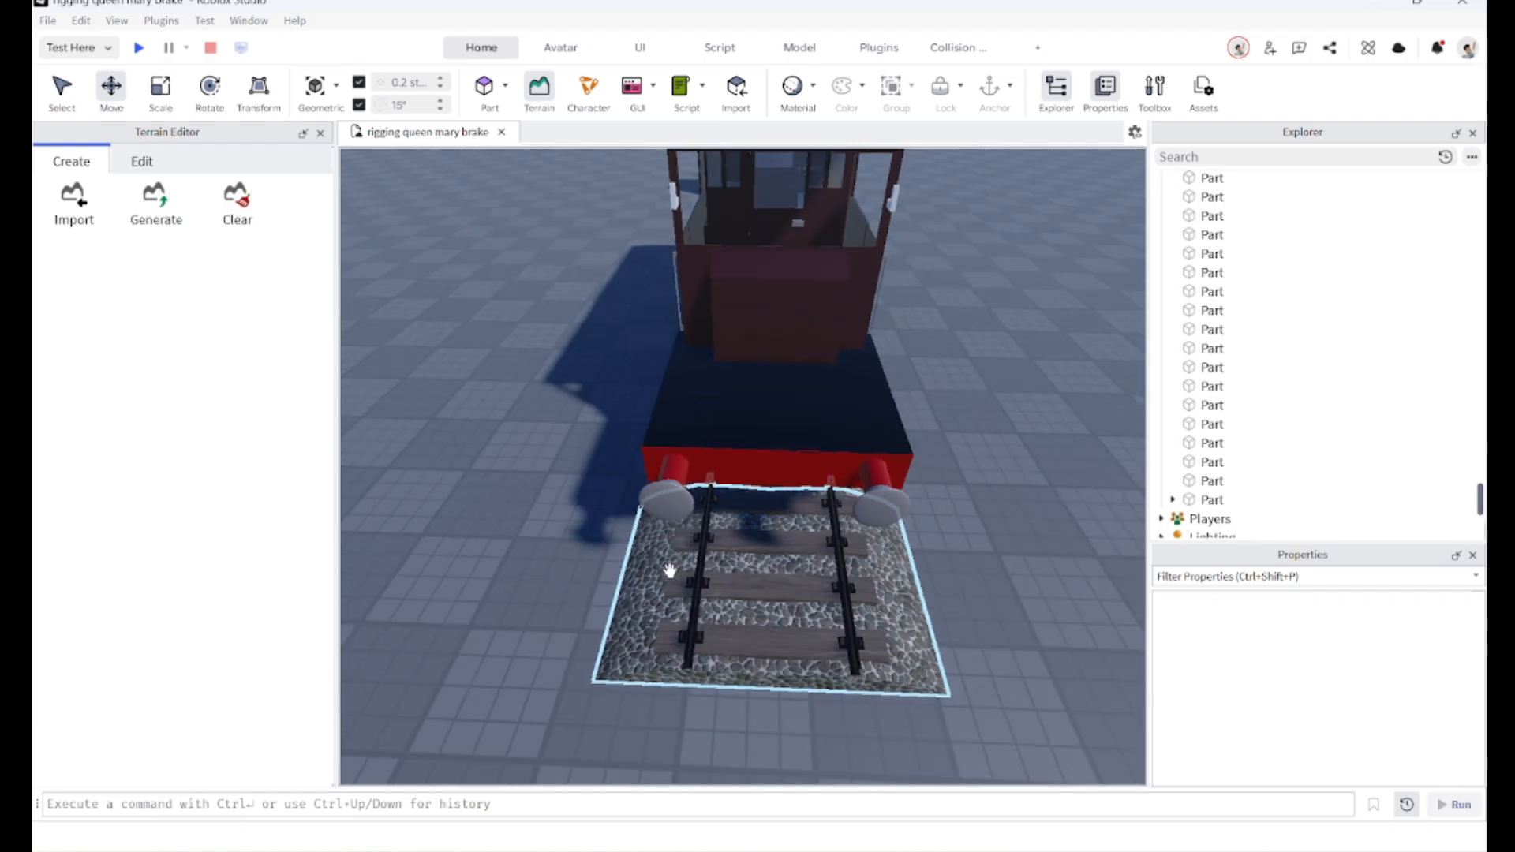
left_click(688, 503)
left_click(880, 505, "ctrl")
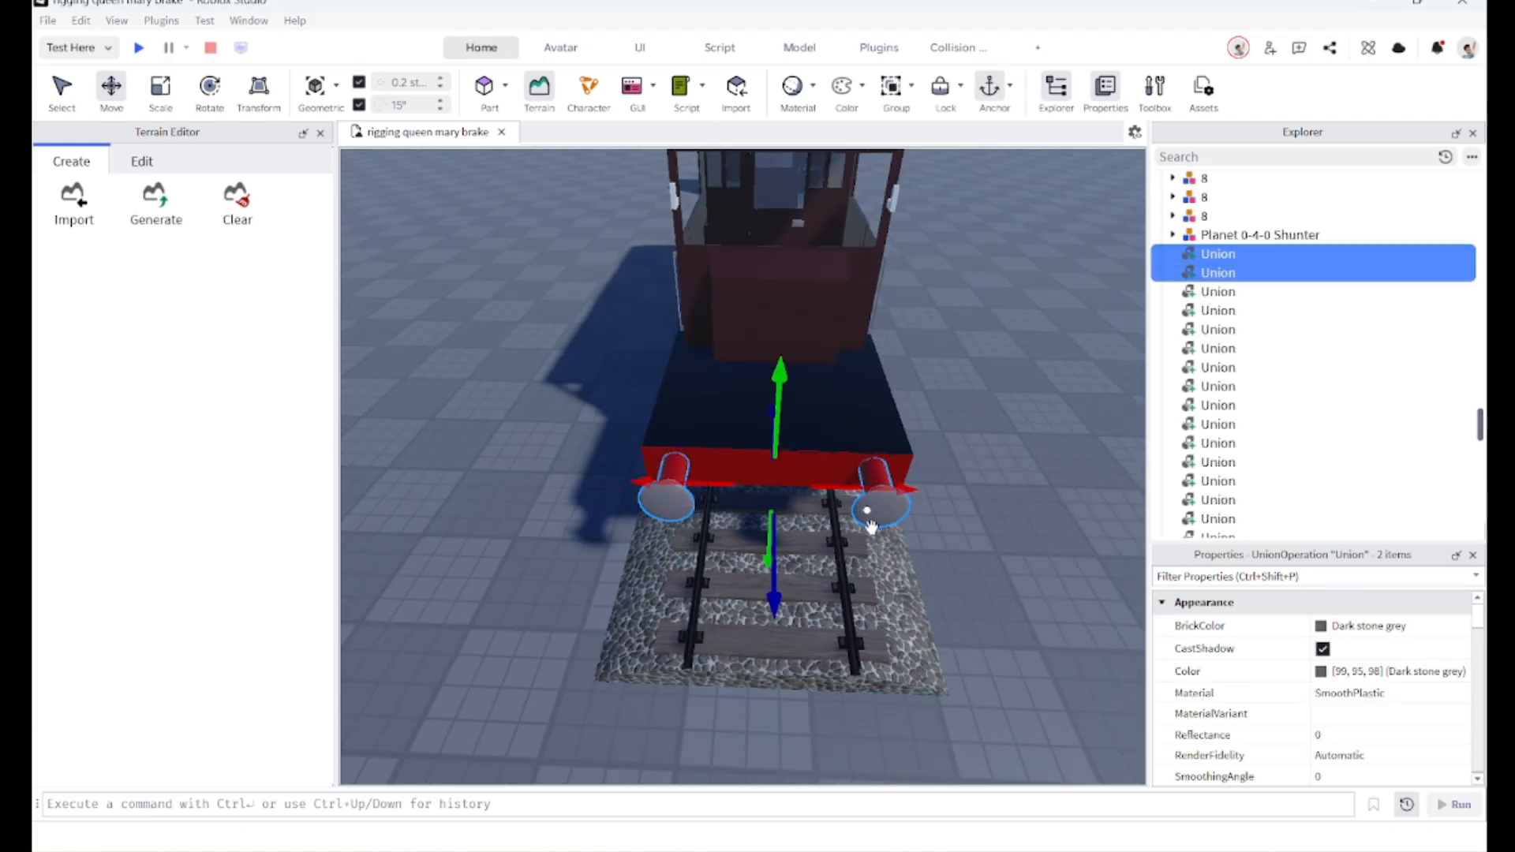
key("a")
key("d")
right_click_drag(888, 549, 889, 548)
right_click_drag(887, 549, 1034, 385)
scroll(886, 497, "up", 5)
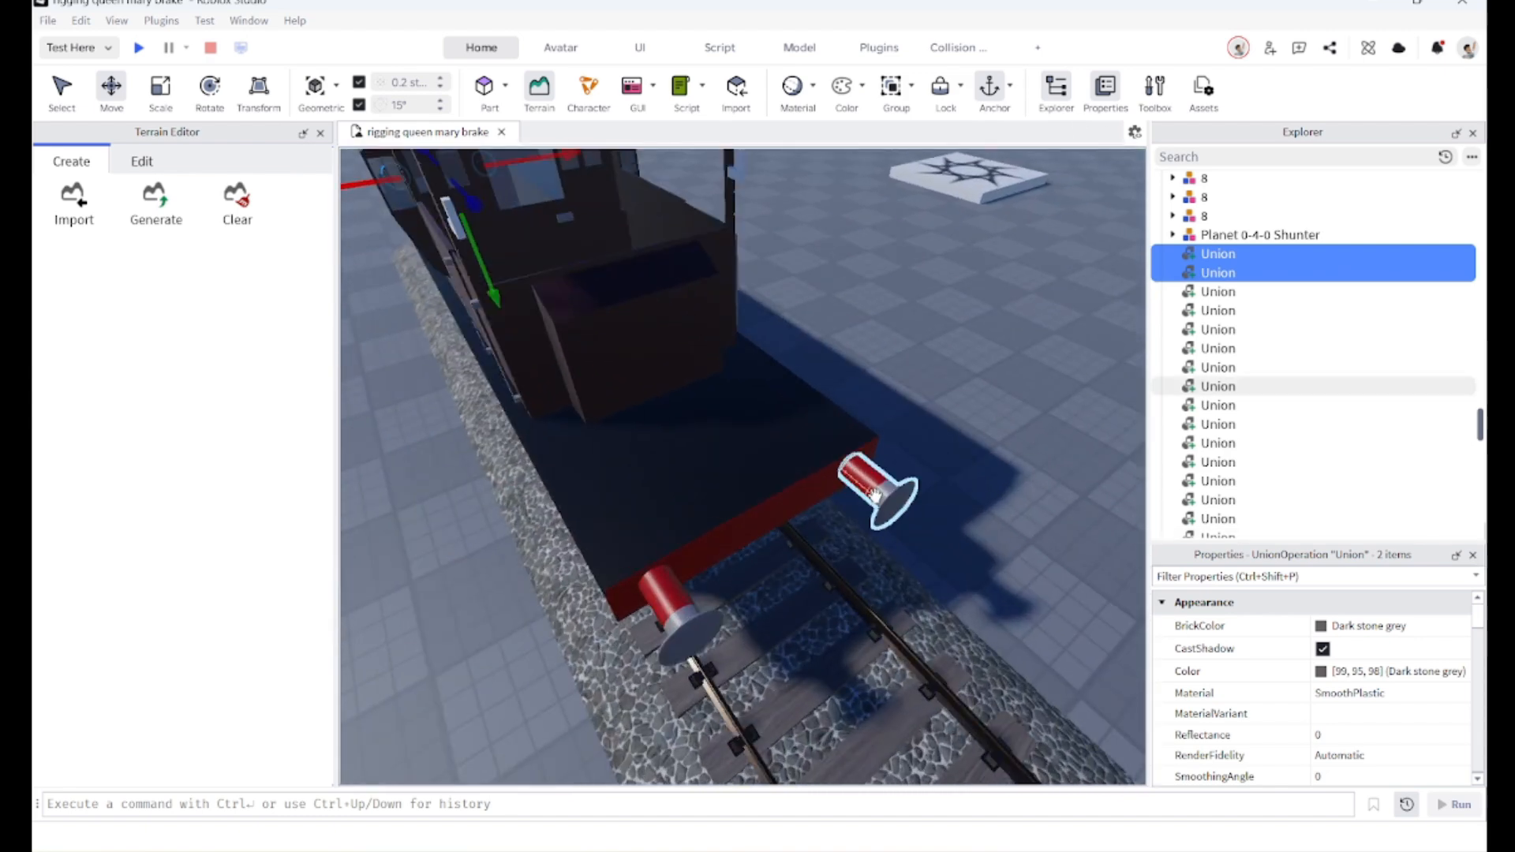
left_click(886, 497, "ctrl")
left_click(687, 606, "ctrl")
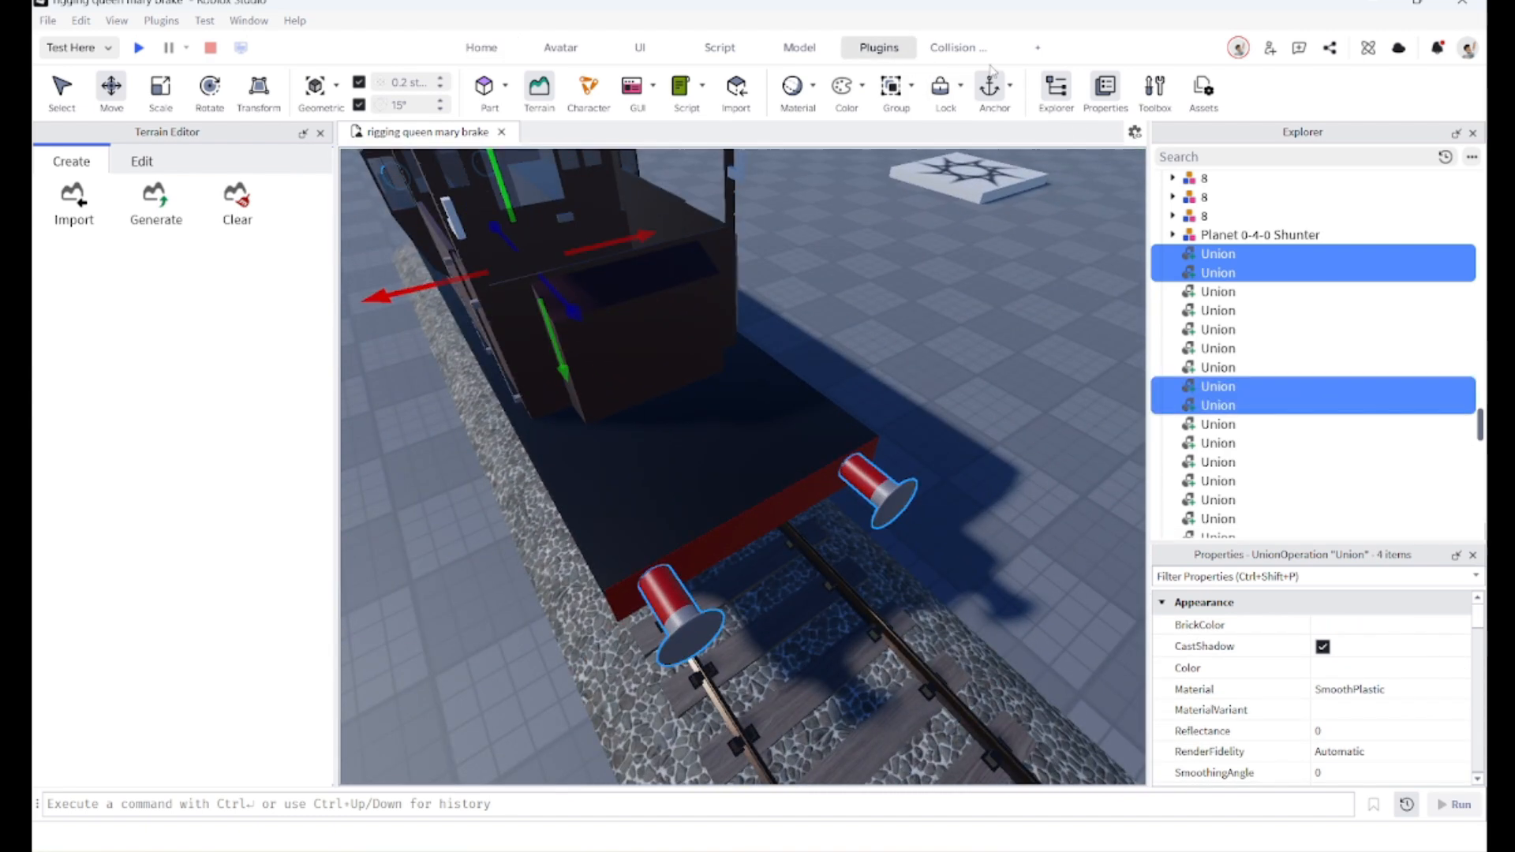
left_click(813, 49)
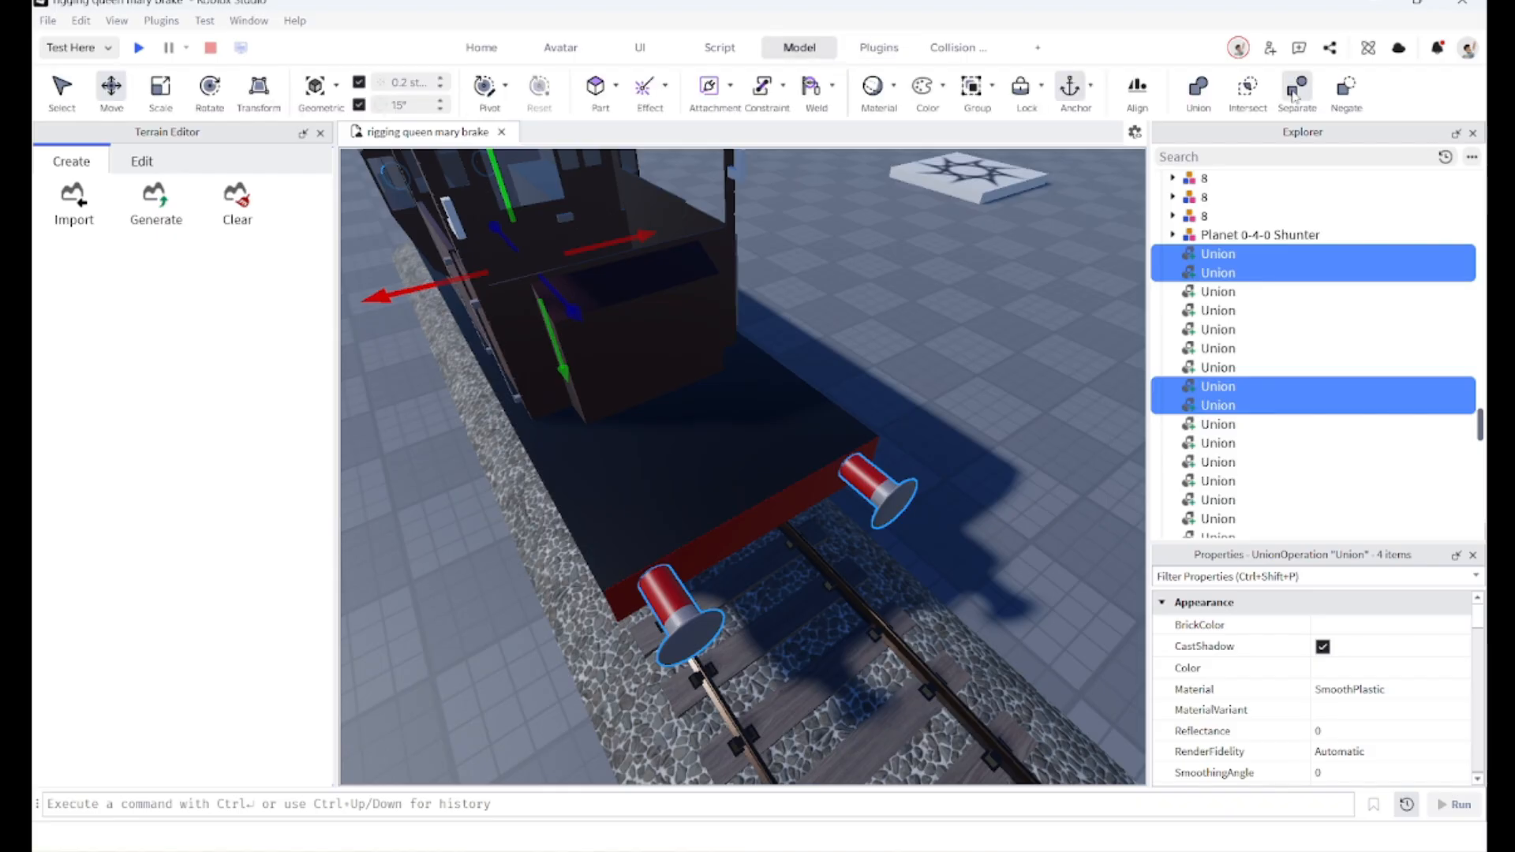
key("ctrl+shift+u")
Step: Select the separated buffer parts on both ends and union them
right_click_drag(1030, 438, 1038, 438)
key("w")
left_click(960, 436)
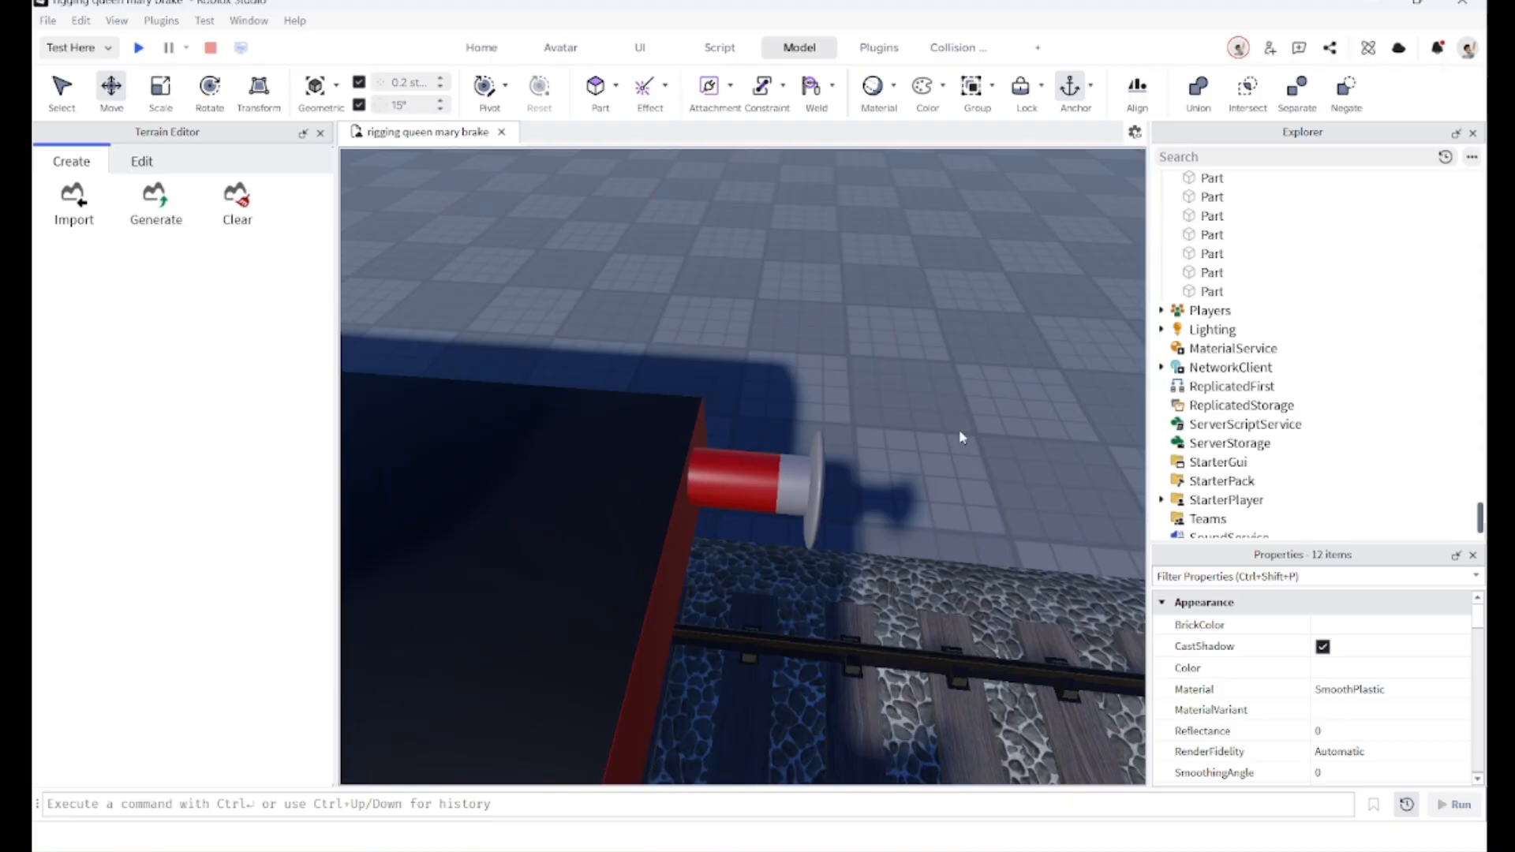
left_click(758, 464)
left_click(794, 465, "ctrl")
right_click_drag(794, 464, 790, 461)
left_click(578, 590, "ctrl")
left_click(531, 619, "ctrl")
key("w")
right_click_drag(553, 591, 557, 591)
left_click(787, 338, "ctrl")
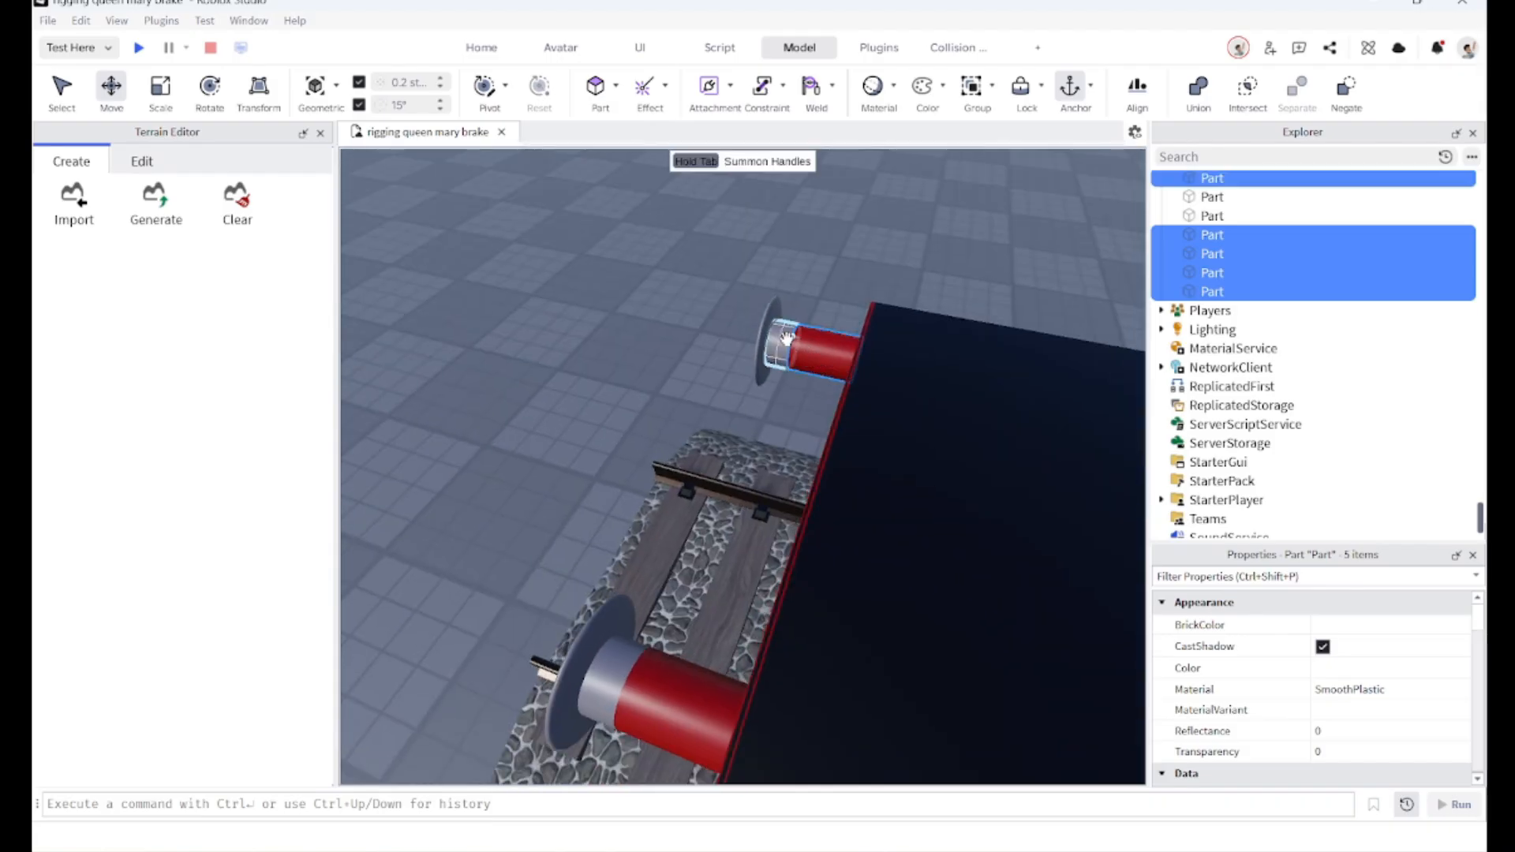
left_click(787, 338, "ctrl")
left_click(669, 687, "ctrl")
left_click(634, 661, "ctrl")
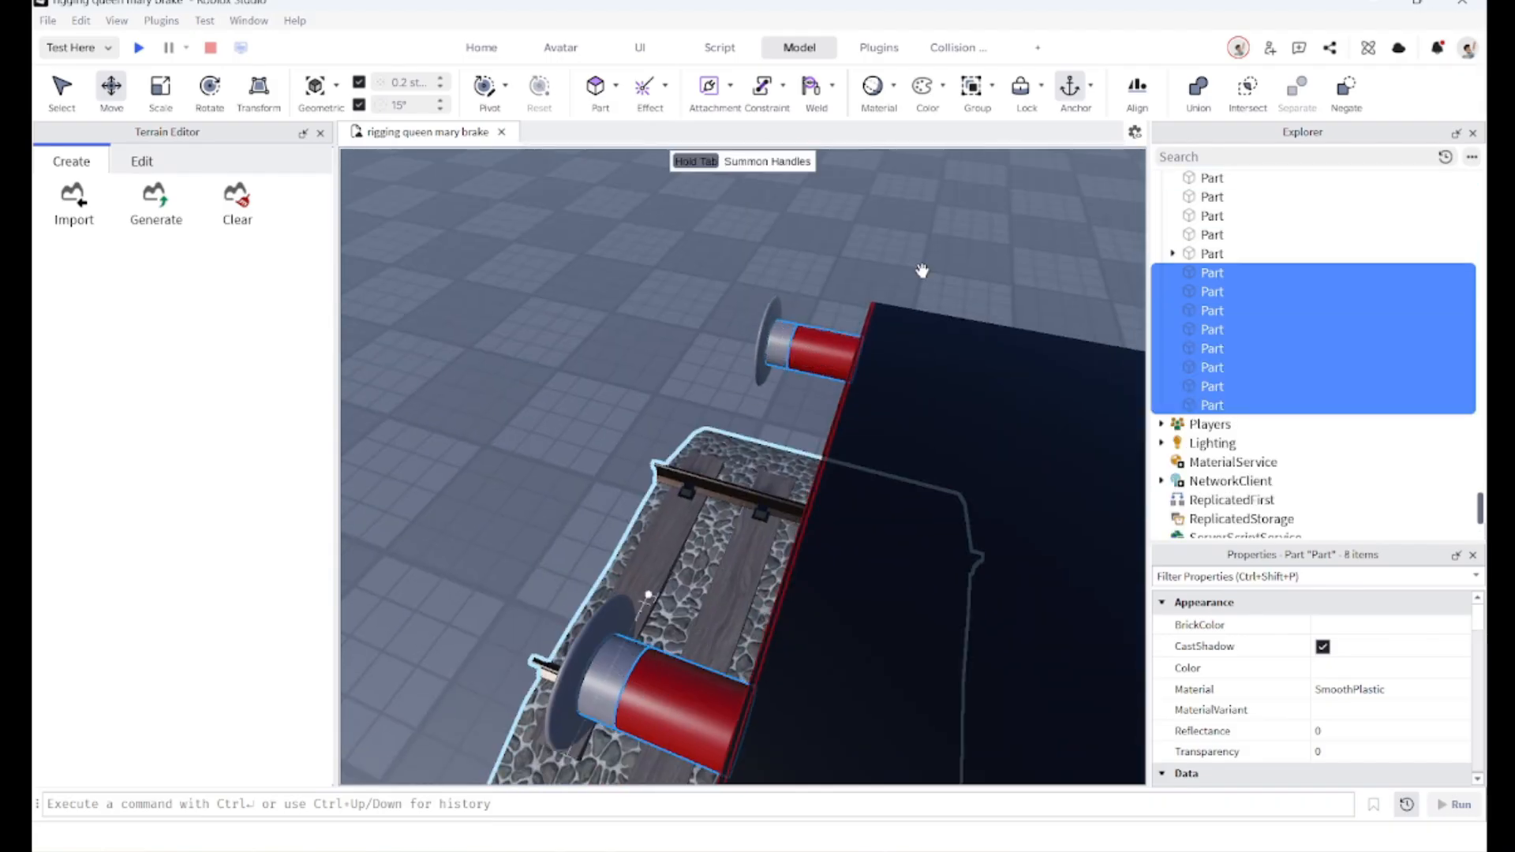
left_click(1198, 93)
Step: Turn on CanCollide and CanTouch for the four buffer unions
right_click_drag(1042, 426, 1042, 429)
scroll(1042, 429, "down", 4)
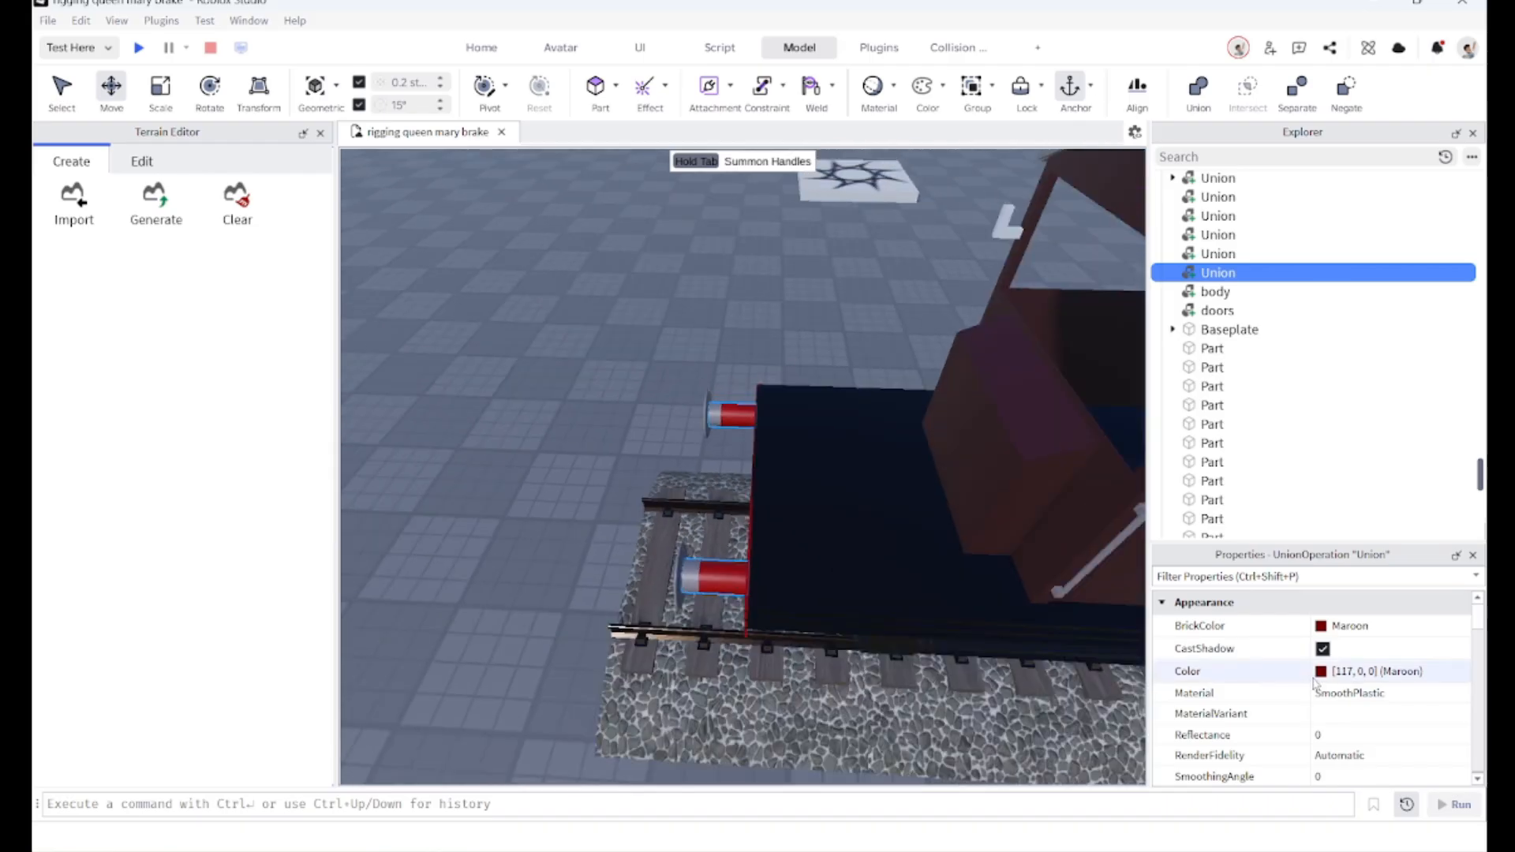
scroll(1317, 688, "down", 10)
scroll(1316, 686, "up", 2)
scroll(1315, 686, "down", 2)
left_click(1322, 660)
left_click(1324, 706)
left_click(1324, 685)
scroll(632, 552, "up", 3)
right_click_drag(632, 553, 635, 555)
left_click(656, 350)
left_click(1062, 426, "ctrl")
right_click_drag(904, 450, 897, 356)
key("w")
key("d")
left_click(876, 497, "ctrl")
right_click_drag(699, 542, 683, 540)
left_click(524, 484, "ctrl")
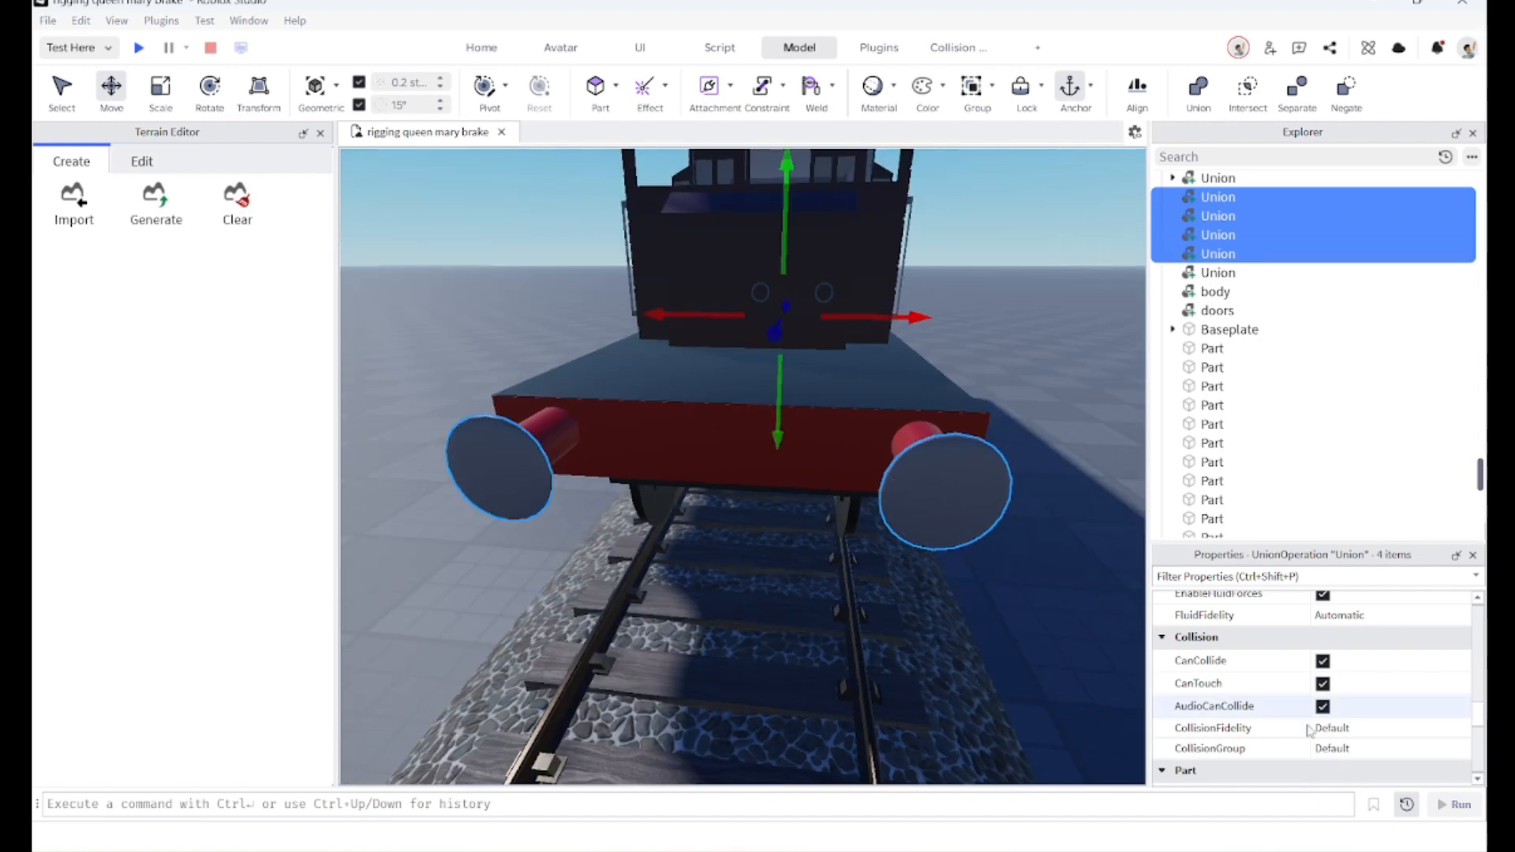
Step: Select all brake van parts except the track pieces and group them into a model
right_click_drag(947, 598, 956, 605)
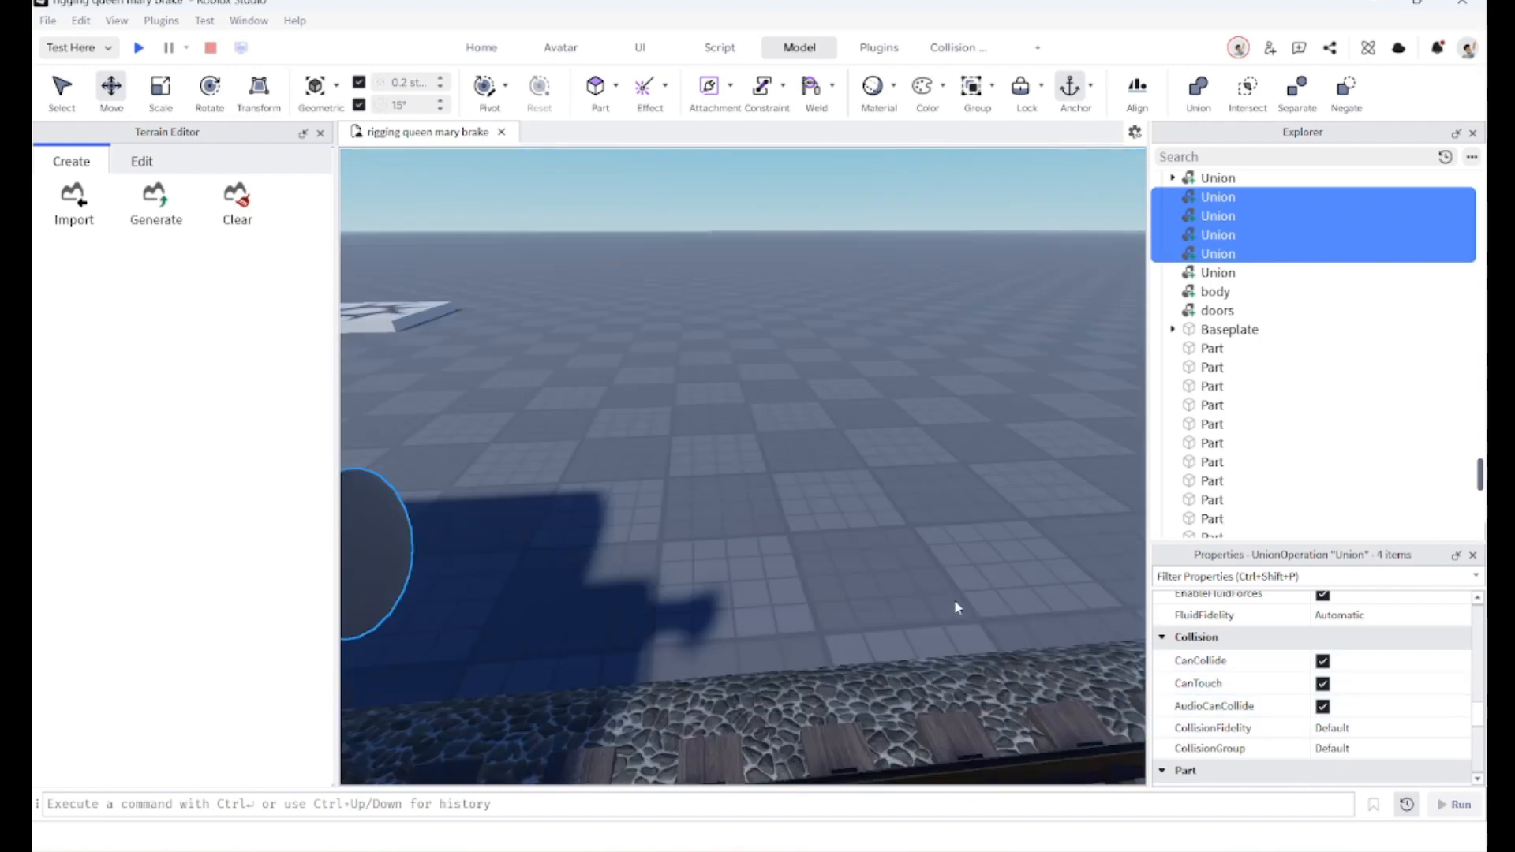
key("s")
right_click_drag(800, 706, 805, 609)
key("s")
left_click(805, 642)
left_click_drag(805, 514, 494, 357)
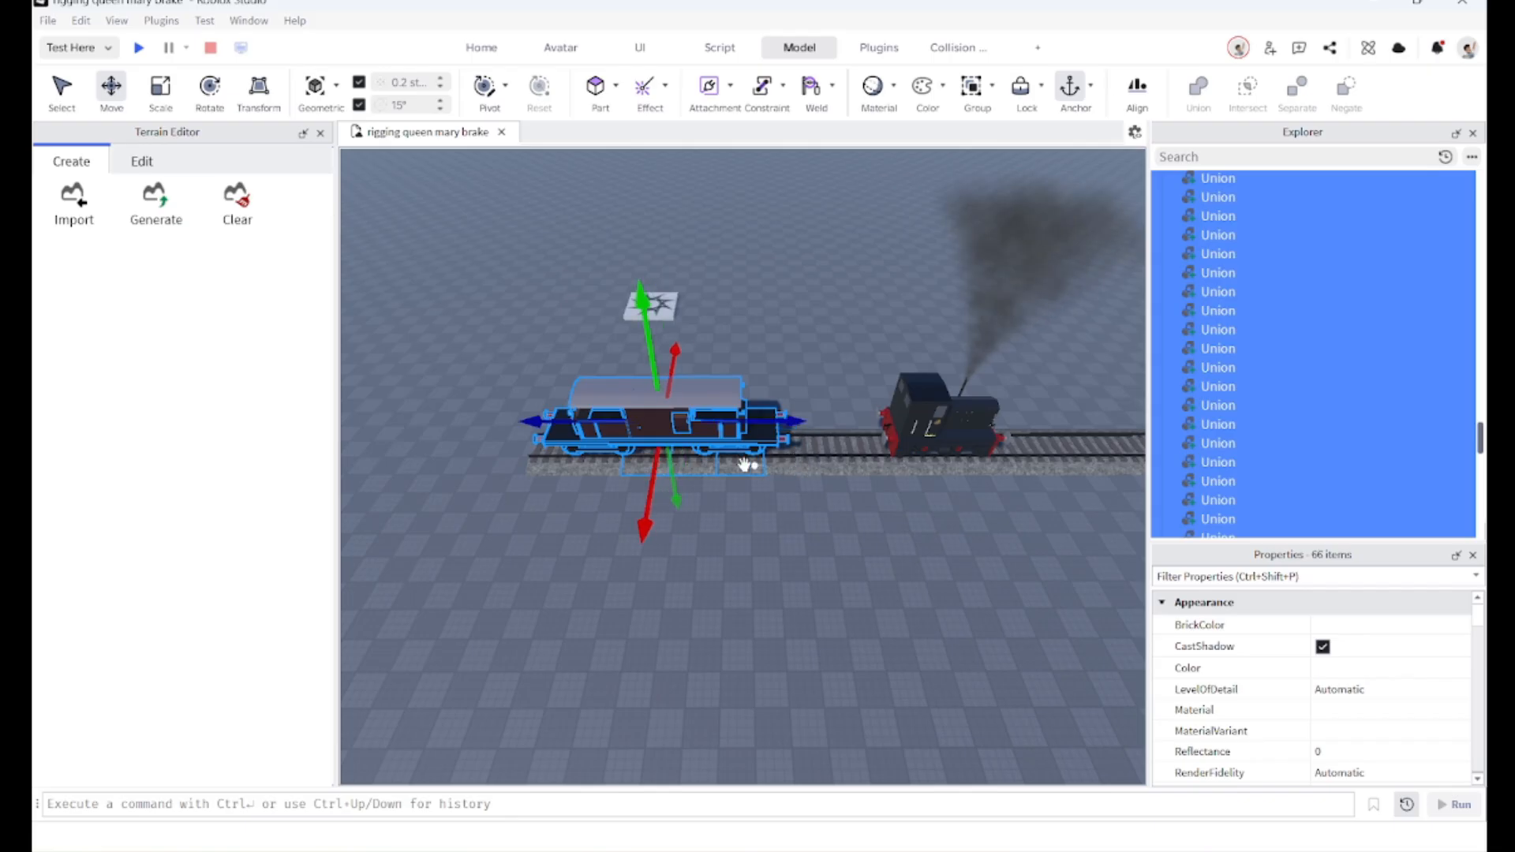
scroll(532, 472, "up", 3)
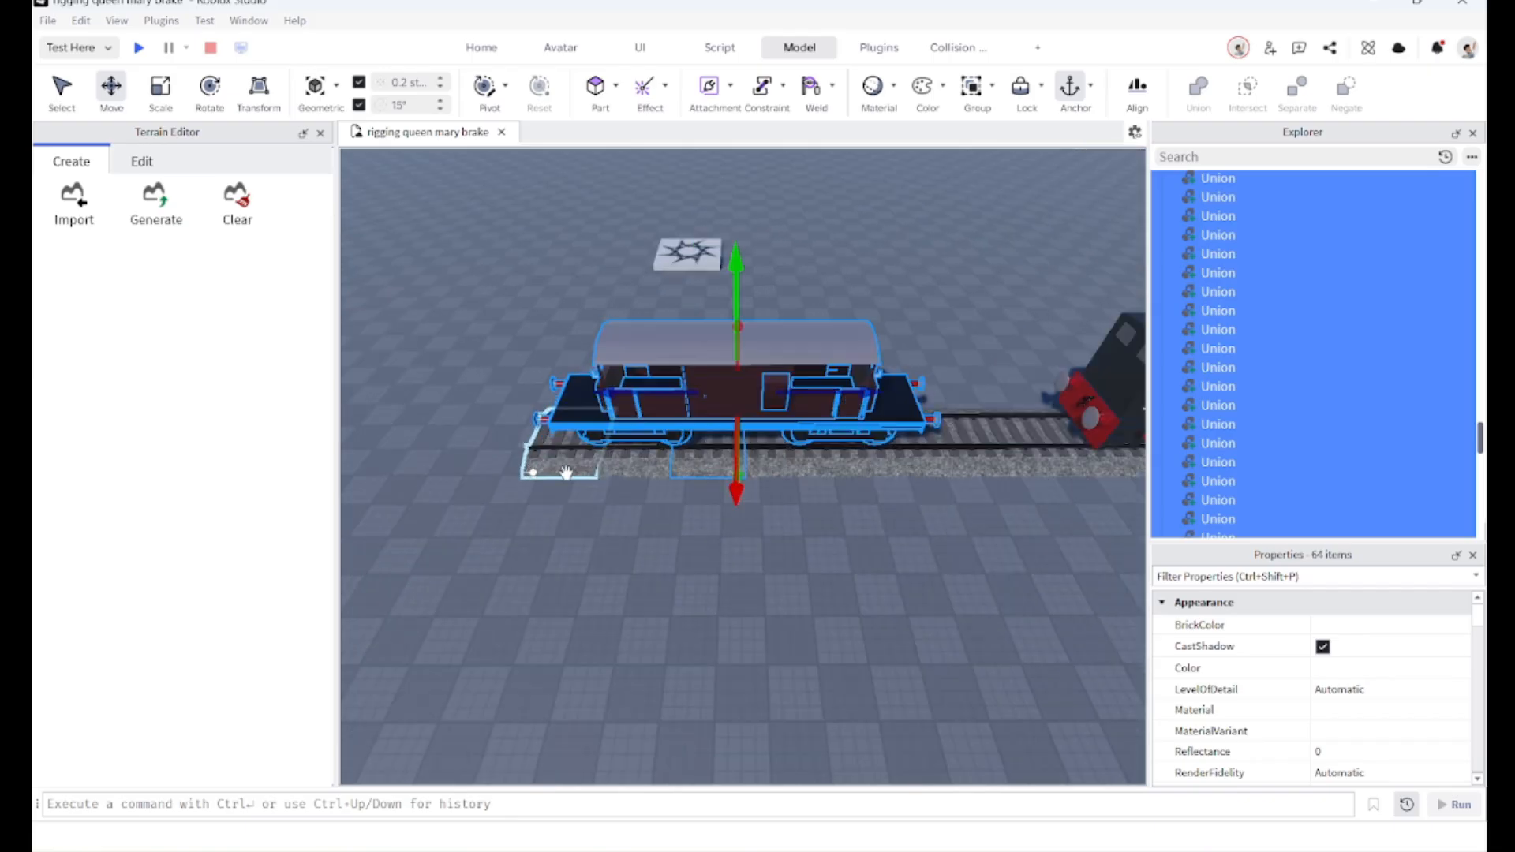
left_click(684, 471, "ctrl")
right_click_drag(677, 500, 675, 527)
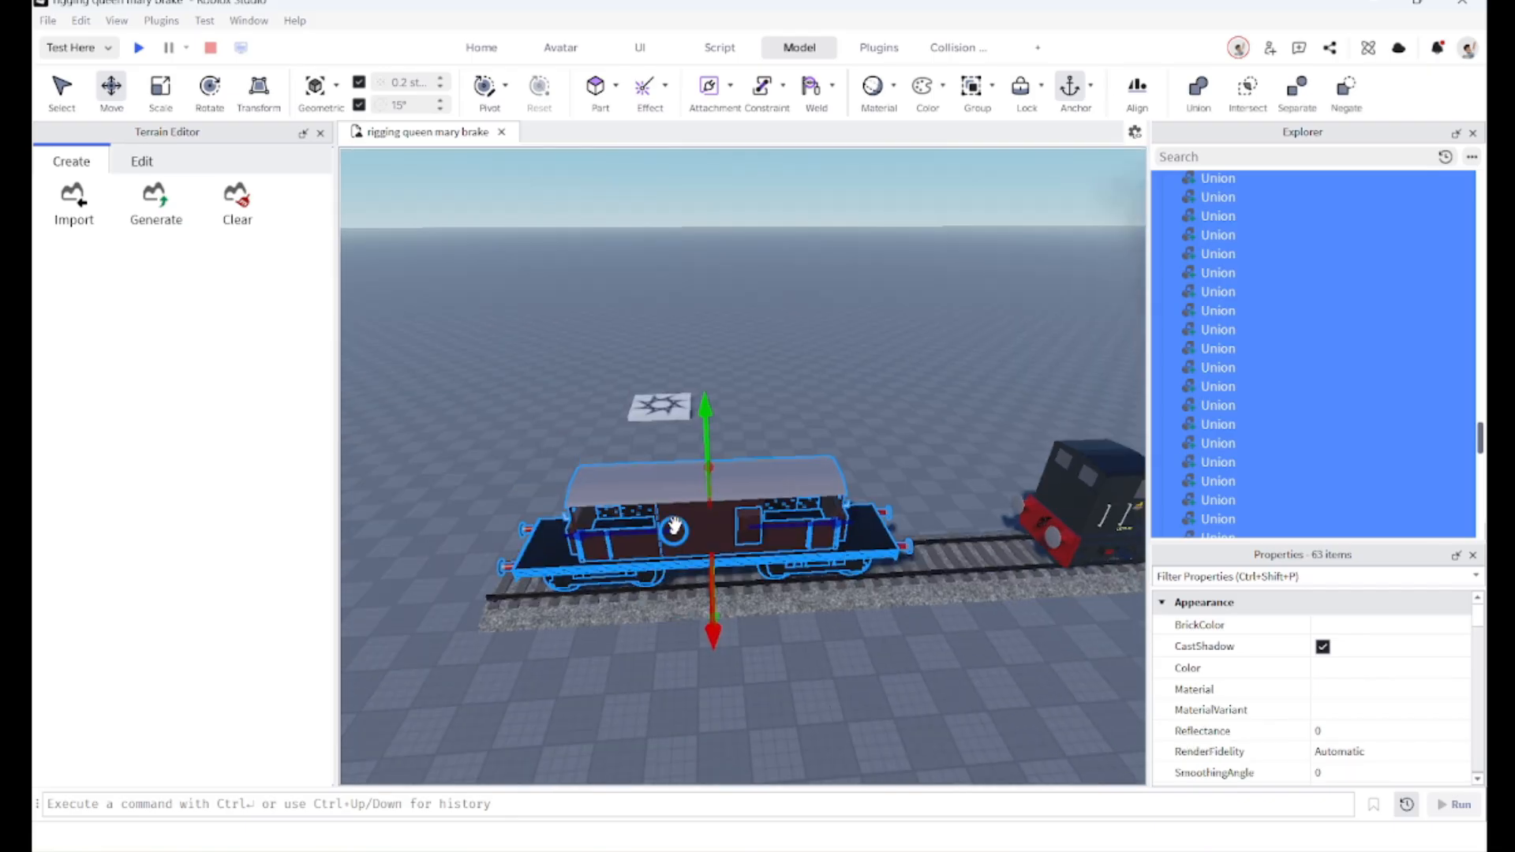
key("ctrl+g")
right_click_drag(905, 504, 861, 527)
key("d")
key("w")
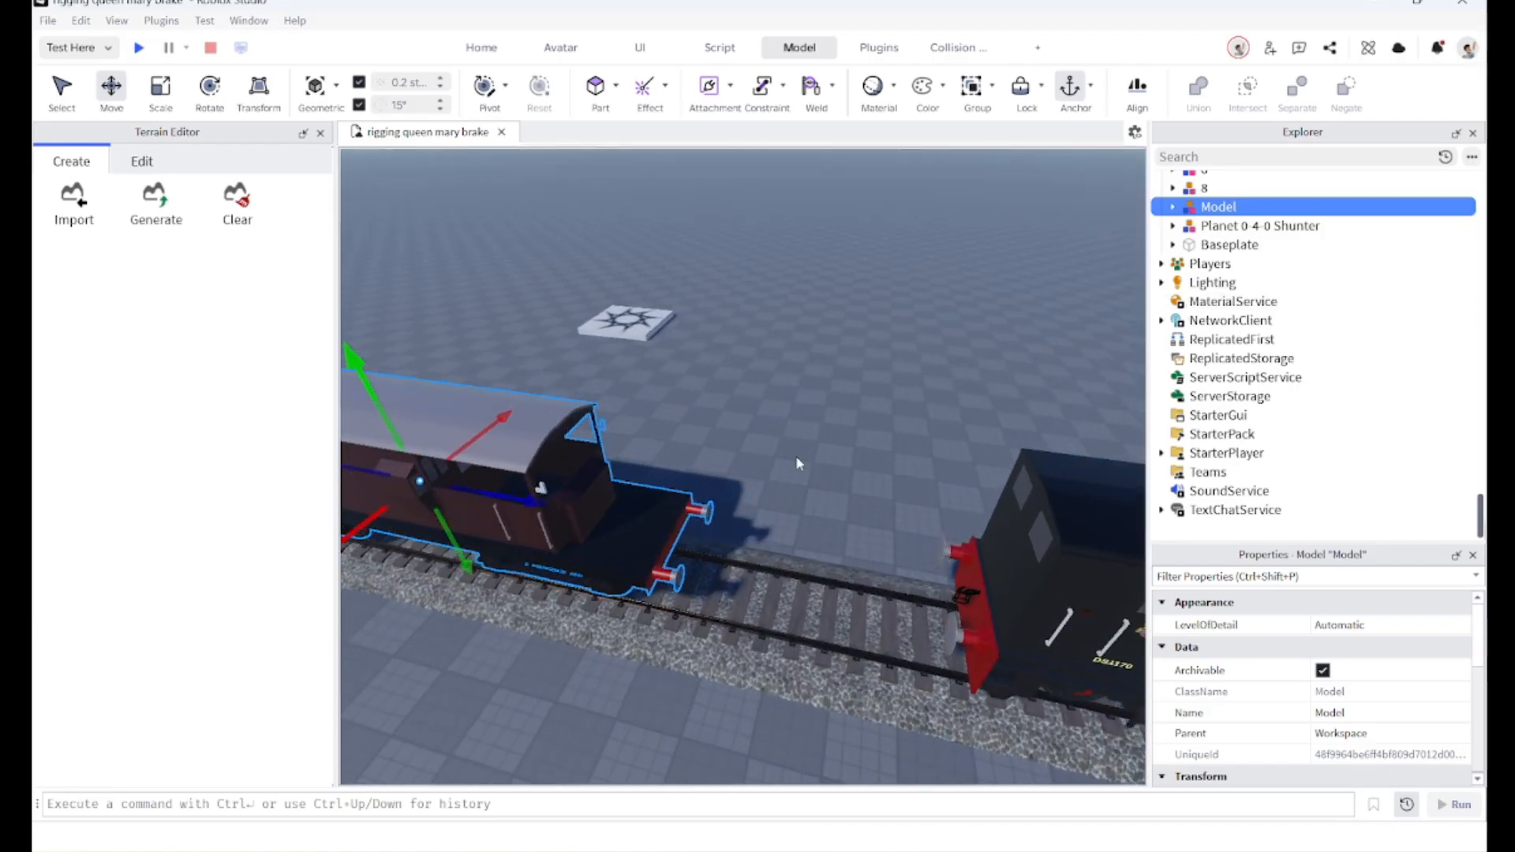
Step: Copy the Advanced Weld 2 script and delete the original from the Workspace
right_click_drag(796, 459, 789, 447)
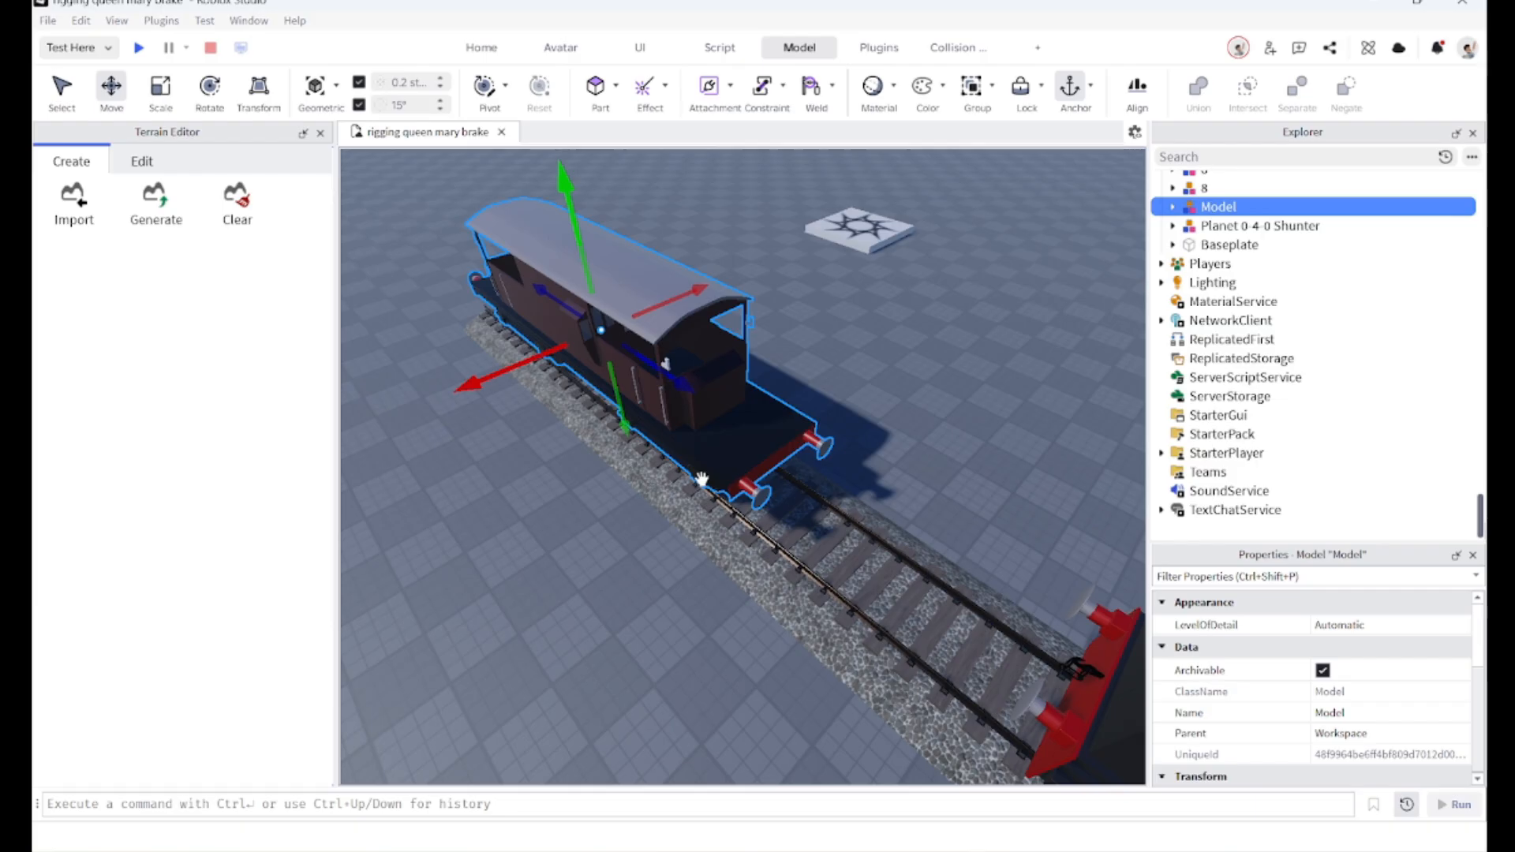
key("s")
right_click_drag(724, 323, 931, 336)
key("w")
key("s")
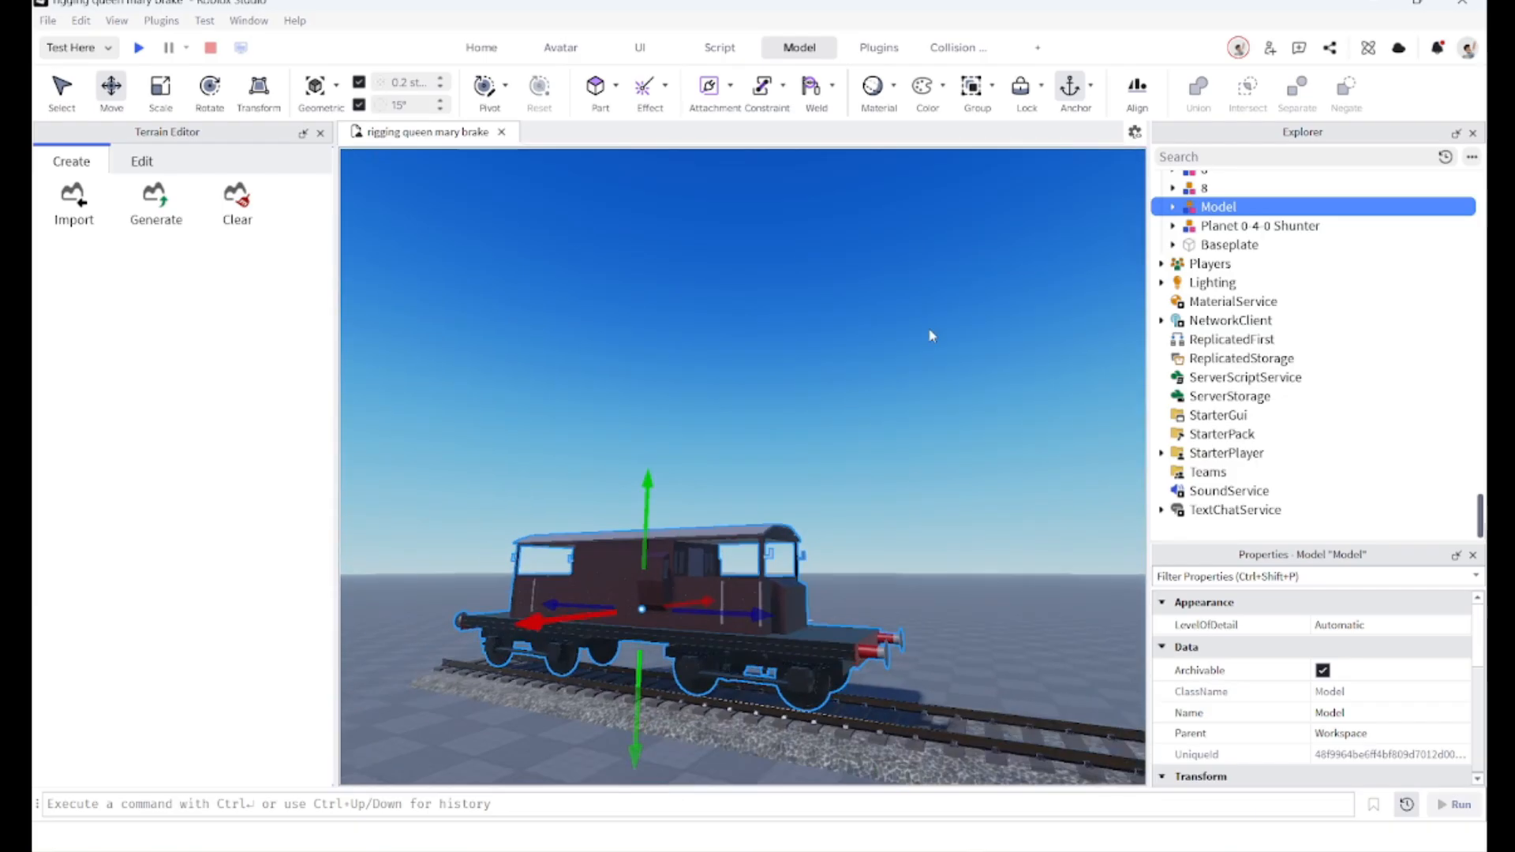
key("w")
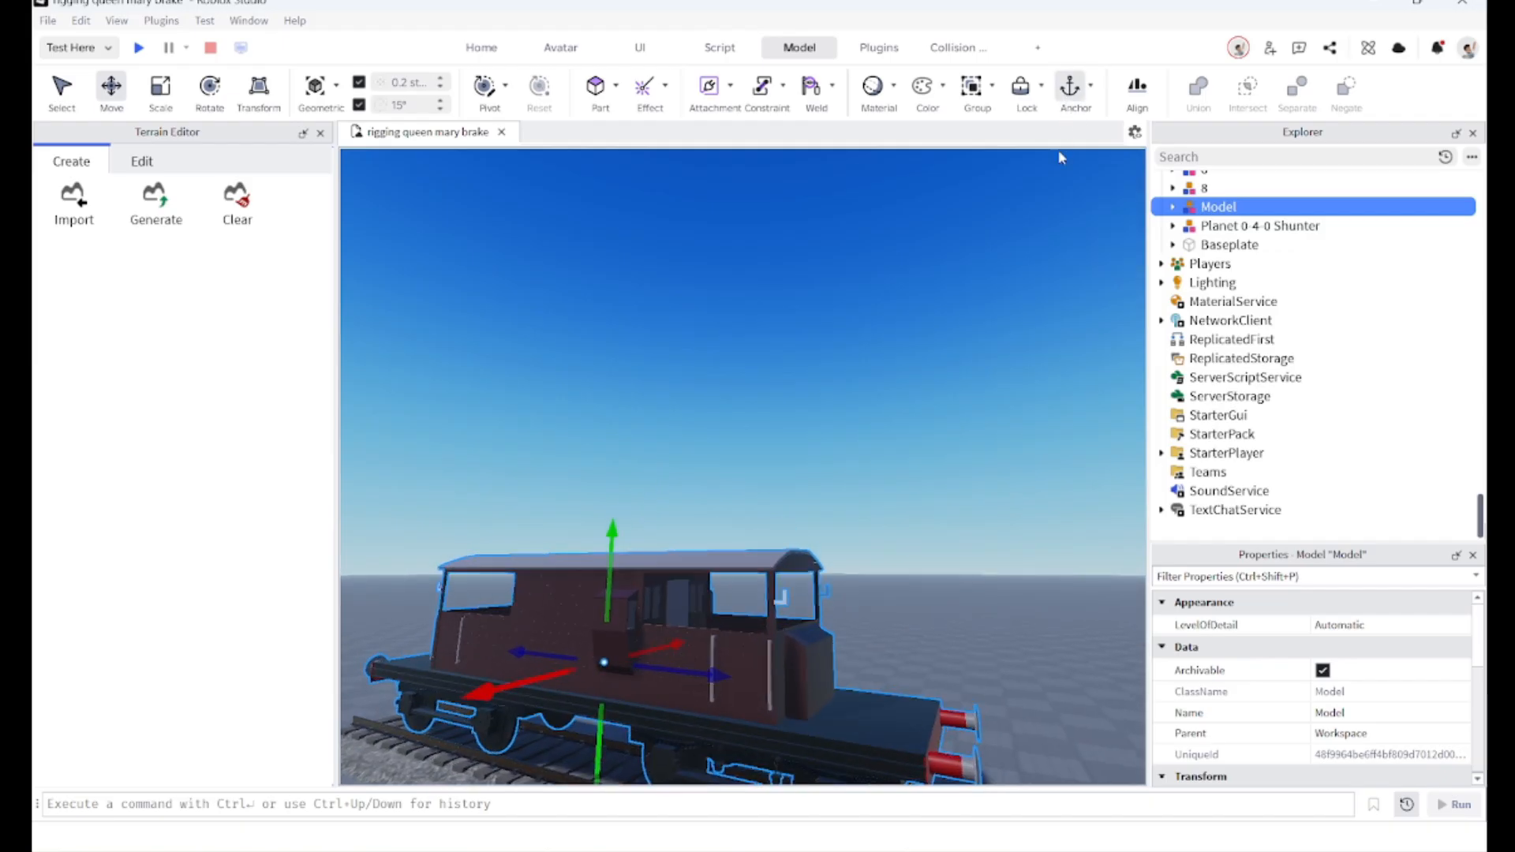
right_click_drag(1016, 415, 1022, 458)
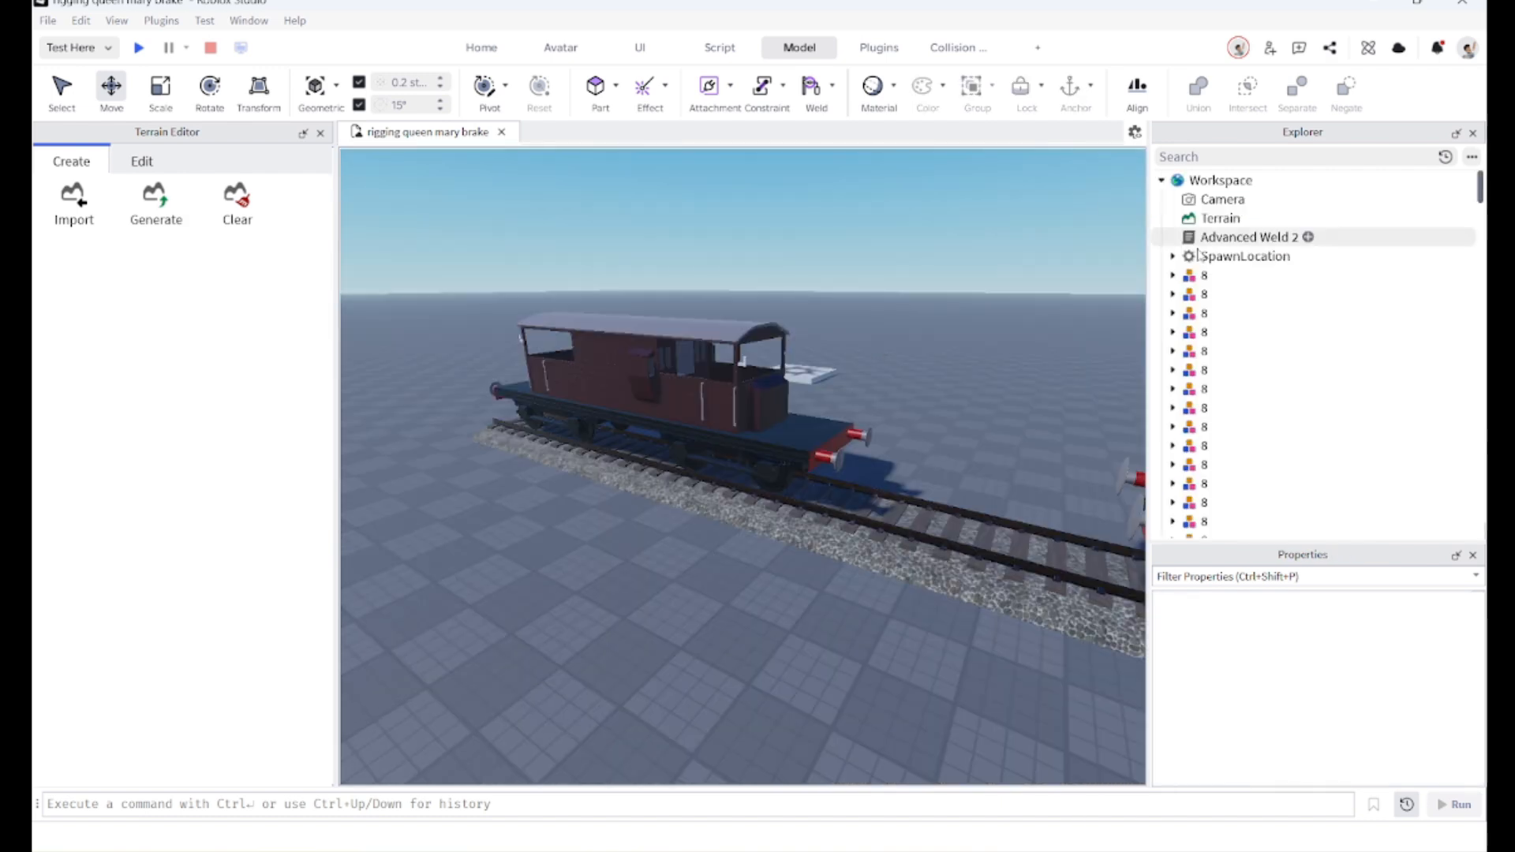
left_click(1357, 236)
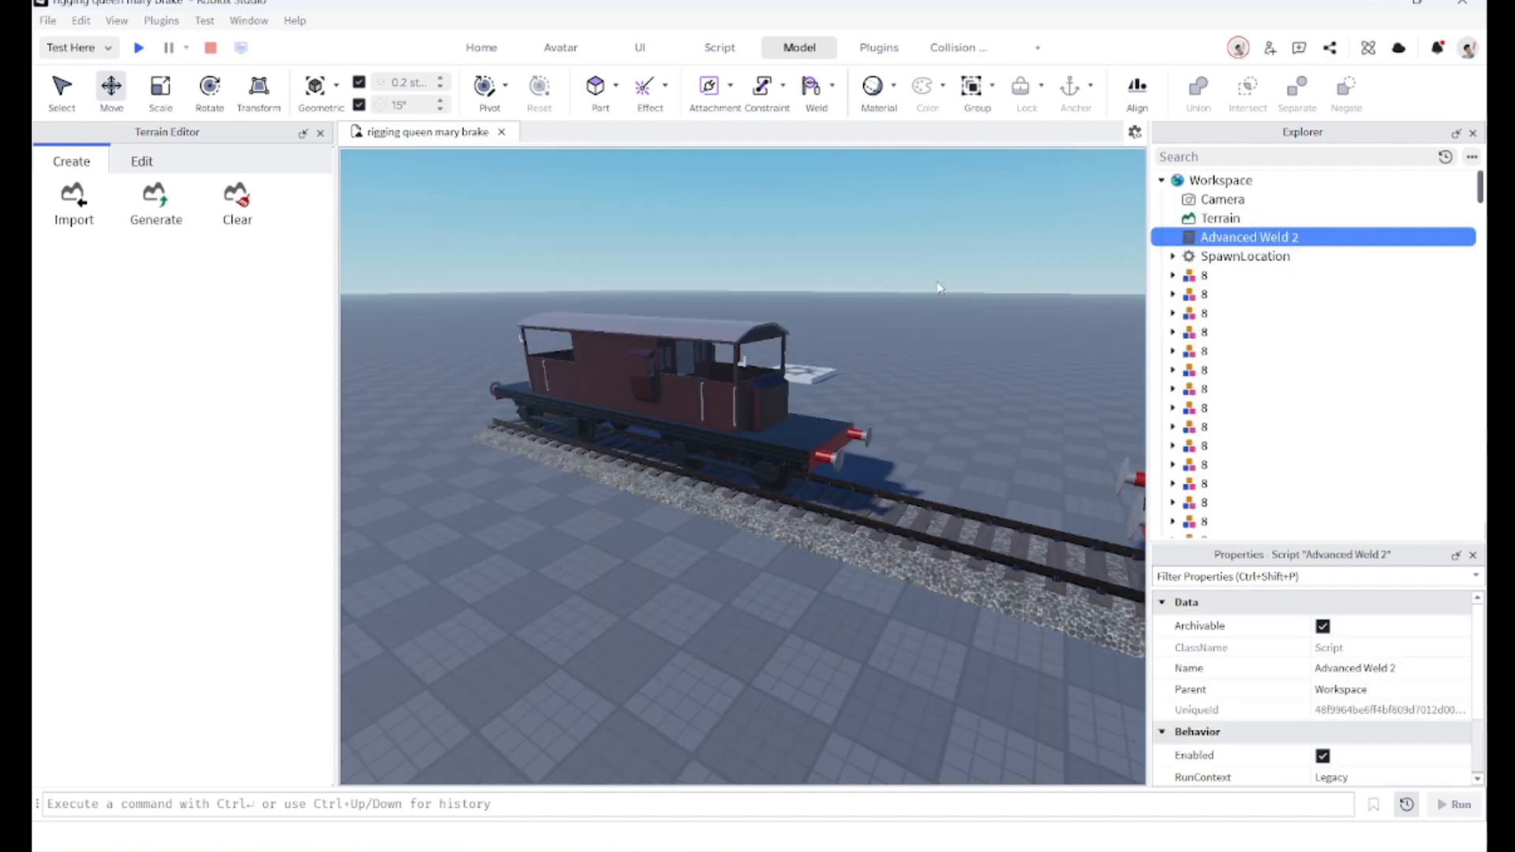
key("w")
right_click_drag(908, 430, 907, 430)
right_click_drag(1078, 367, 1078, 367)
right_click_drag(728, 448, 727, 448)
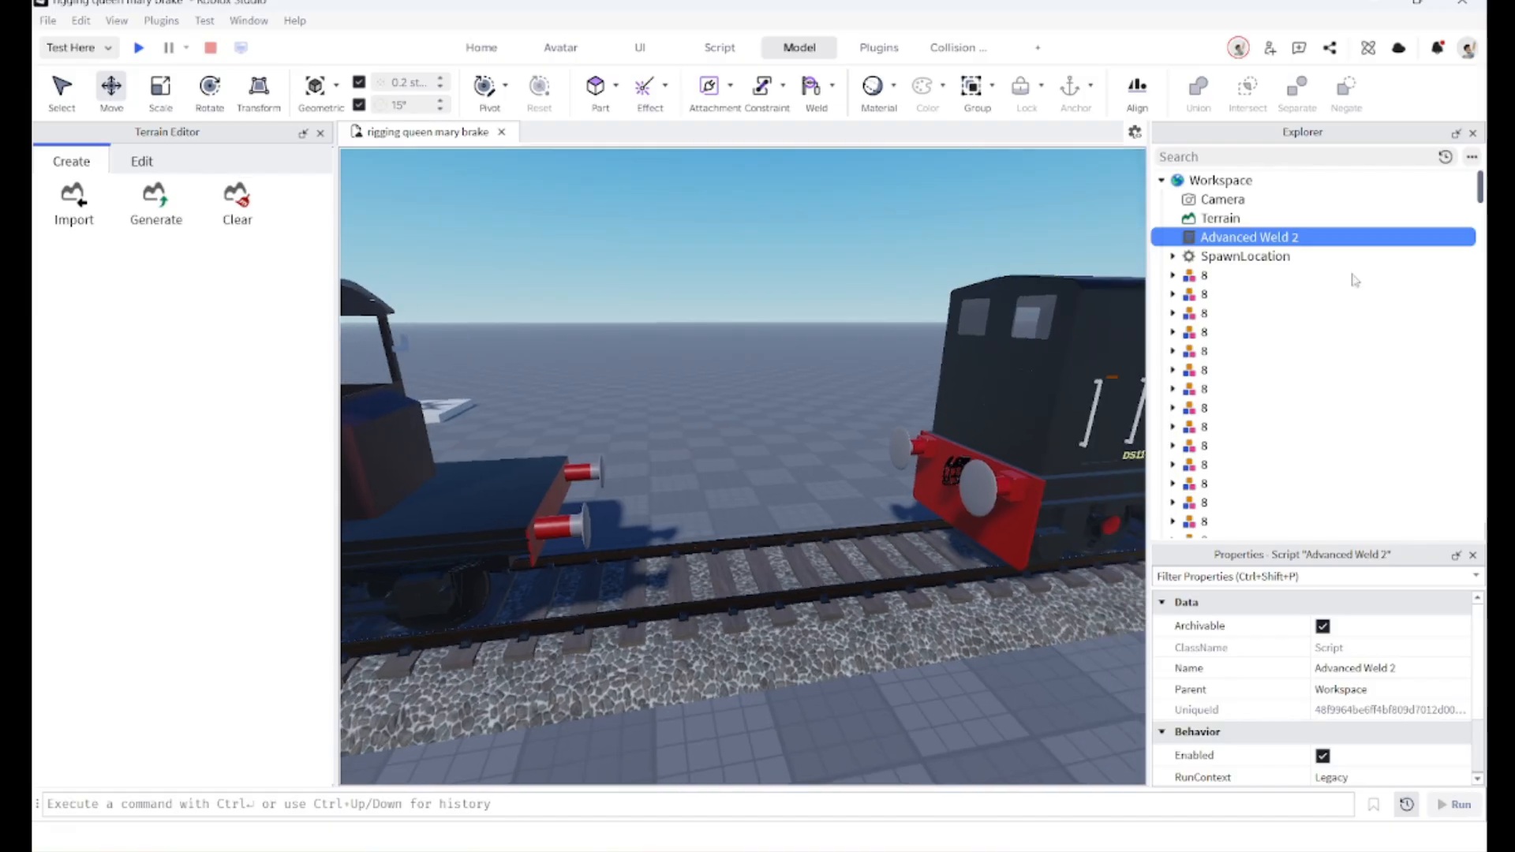
right_click_drag(979, 476, 957, 366)
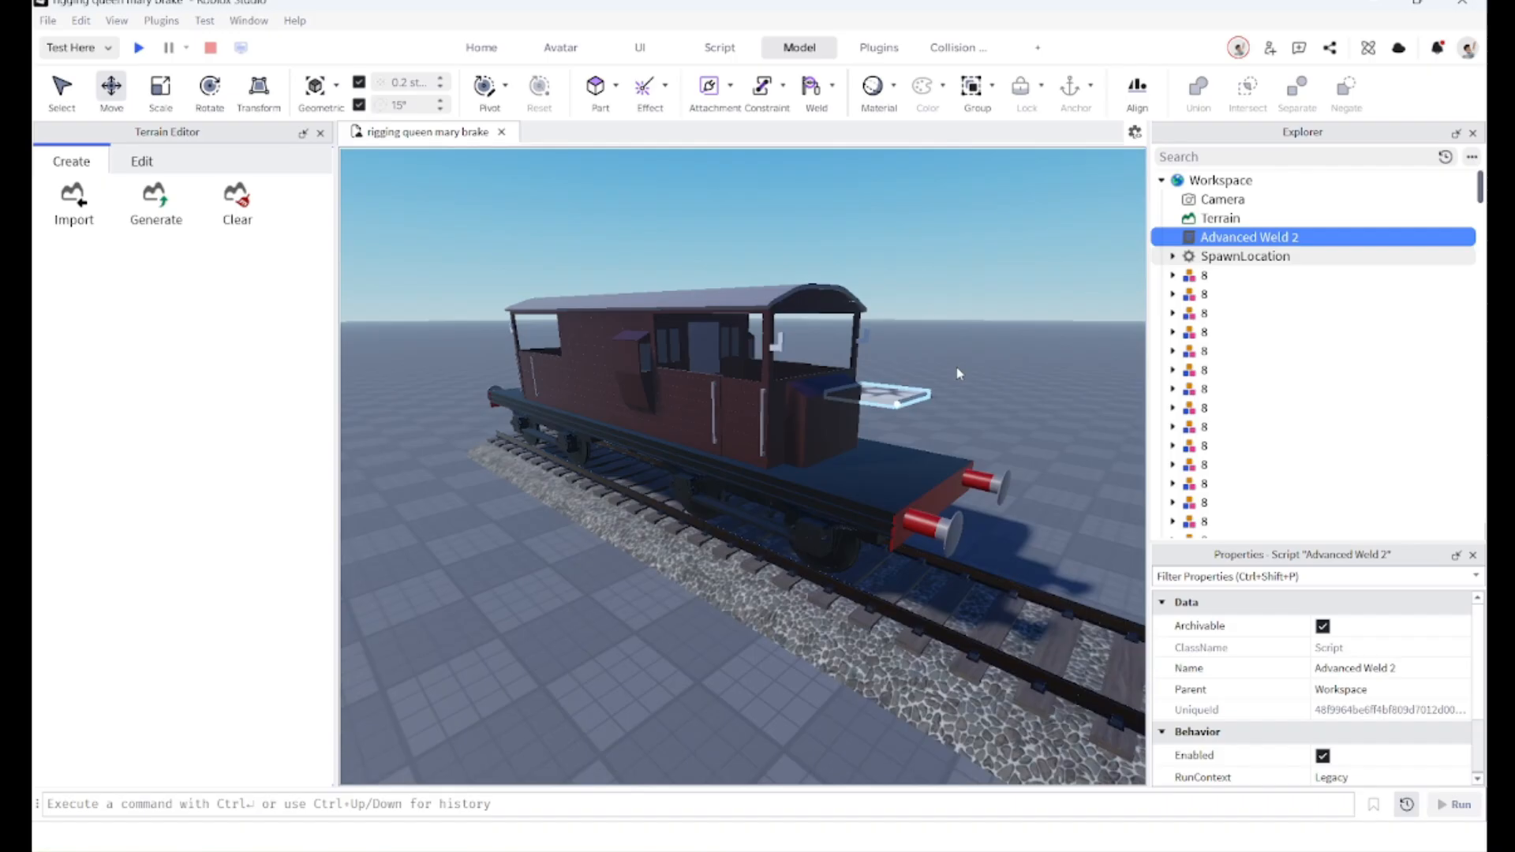
right_click(1332, 242)
left_click(1301, 325)
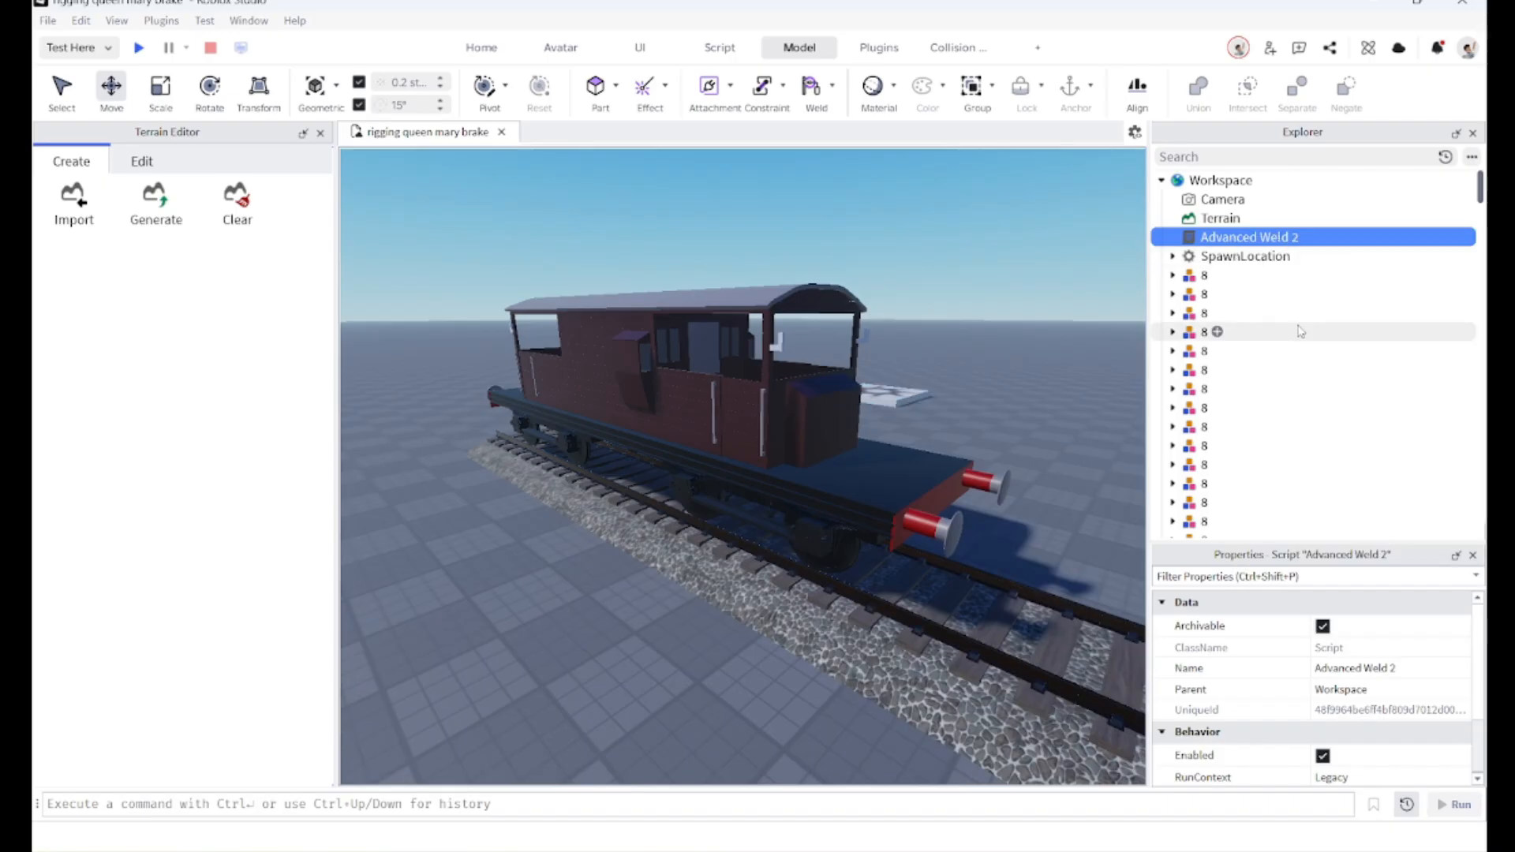
right_click_drag(1036, 309, 1046, 305)
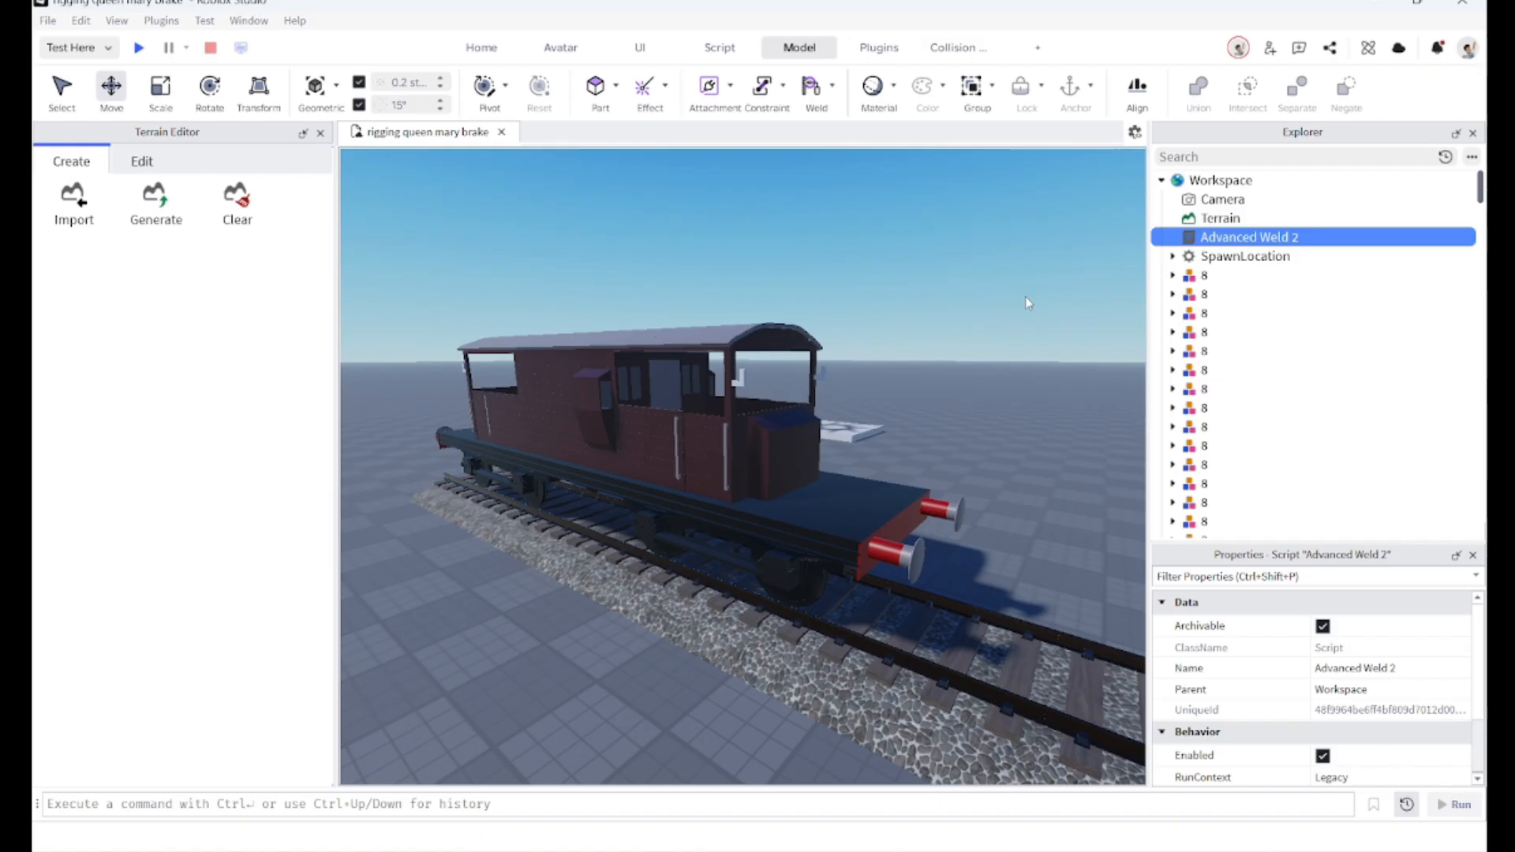
key("Delete")
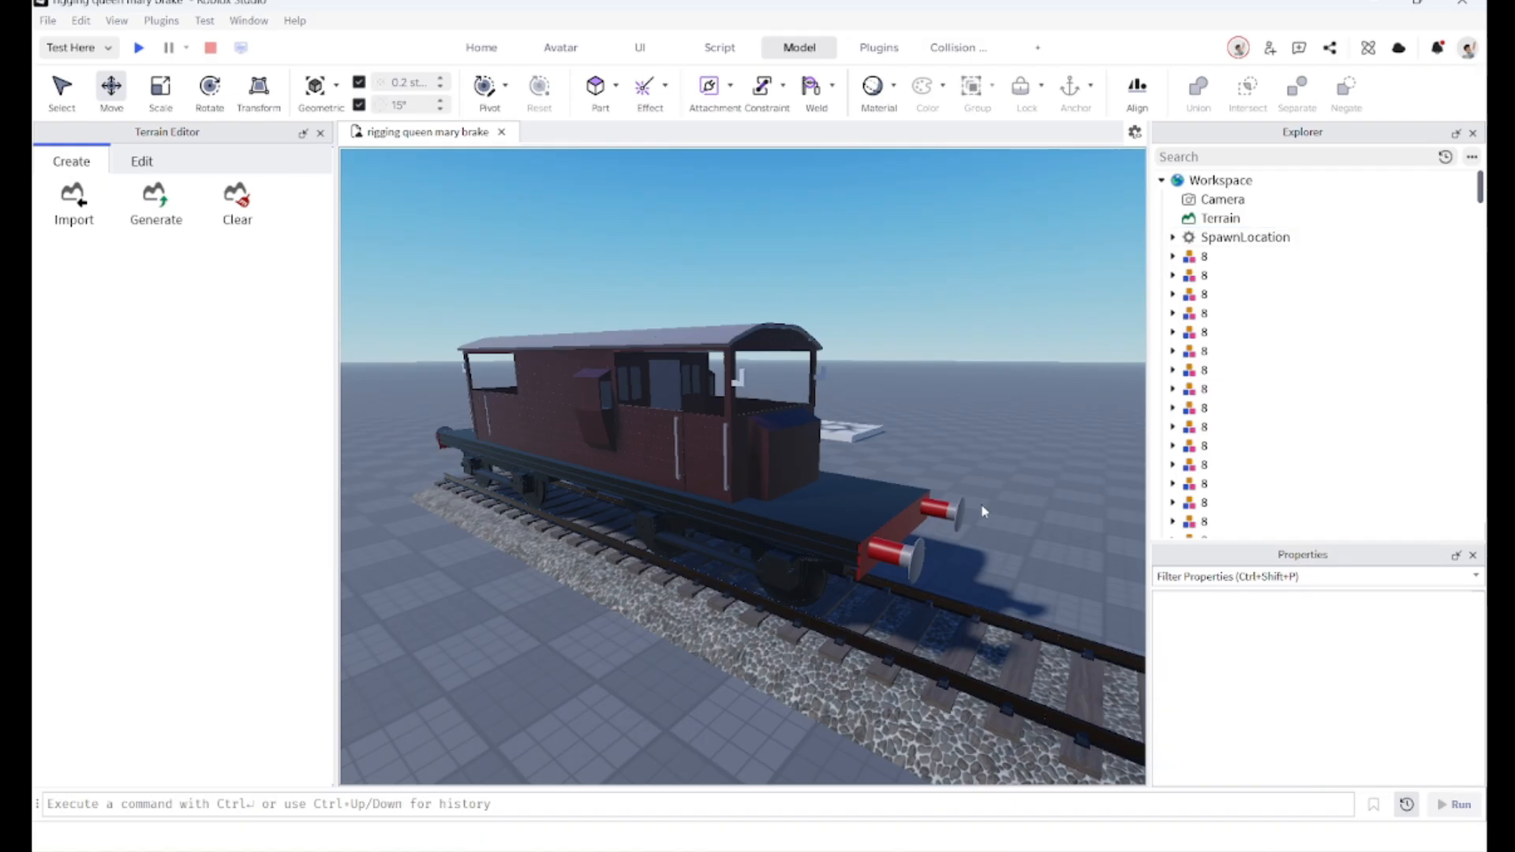
Step: Paste the Advanced Weld 2 script into the brake van's model
scroll(900, 521, "up", 10)
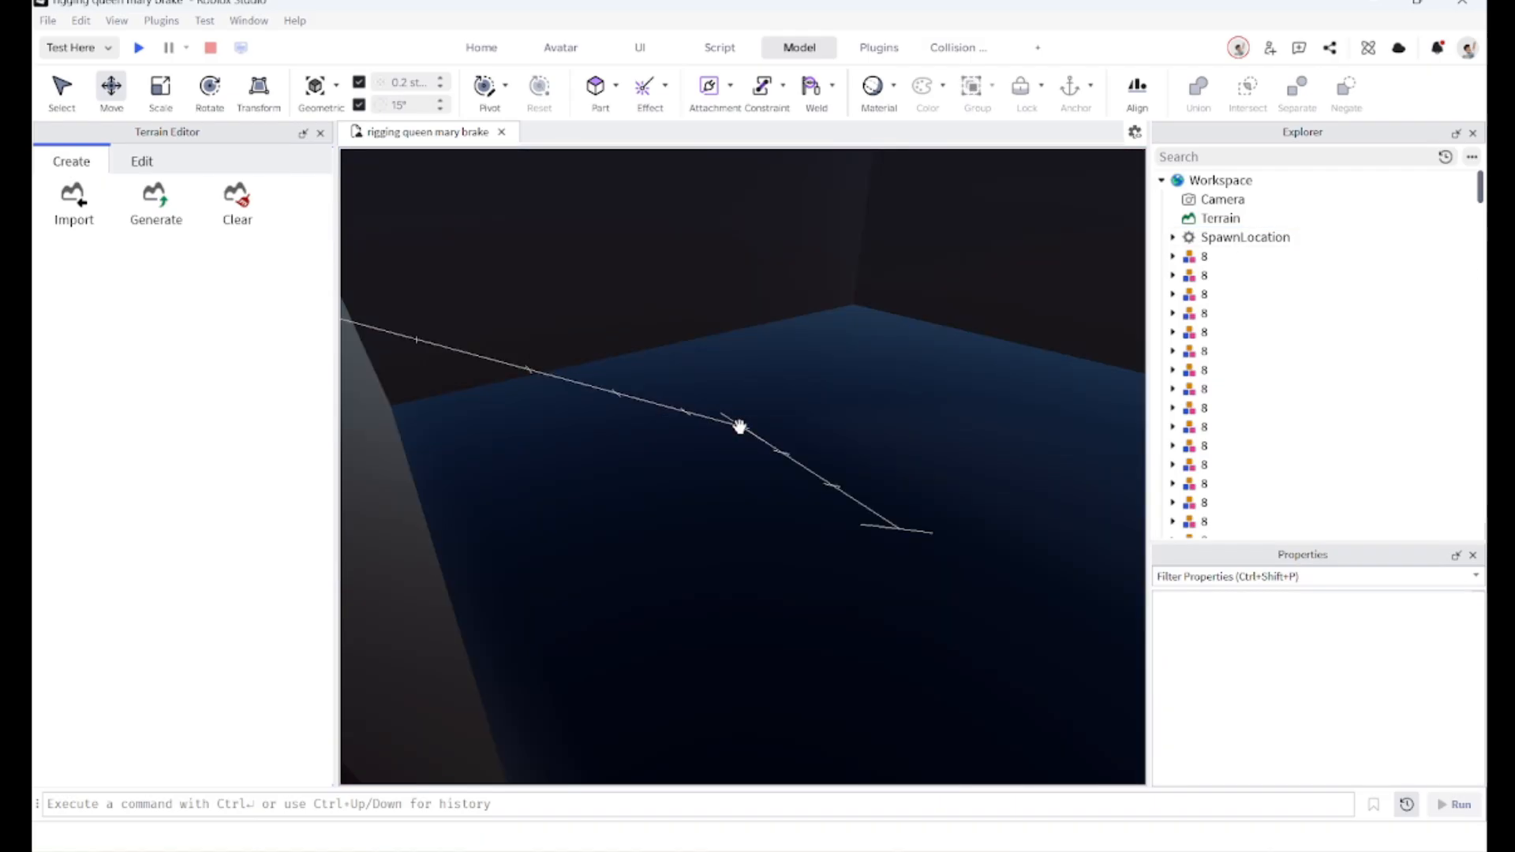
scroll(739, 427, "down", 5)
left_click(739, 427)
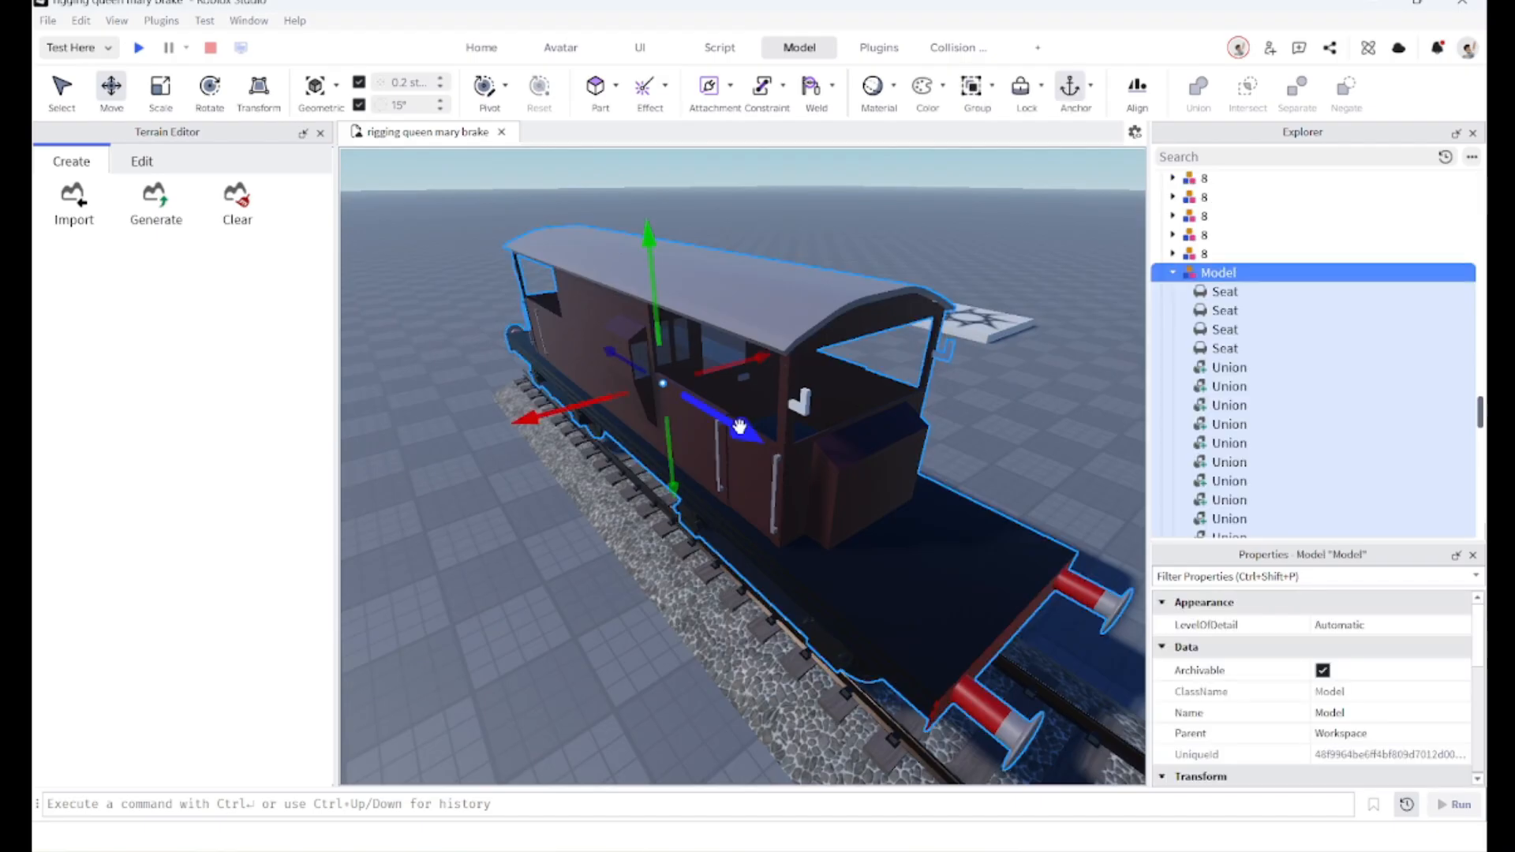
right_click(1292, 274)
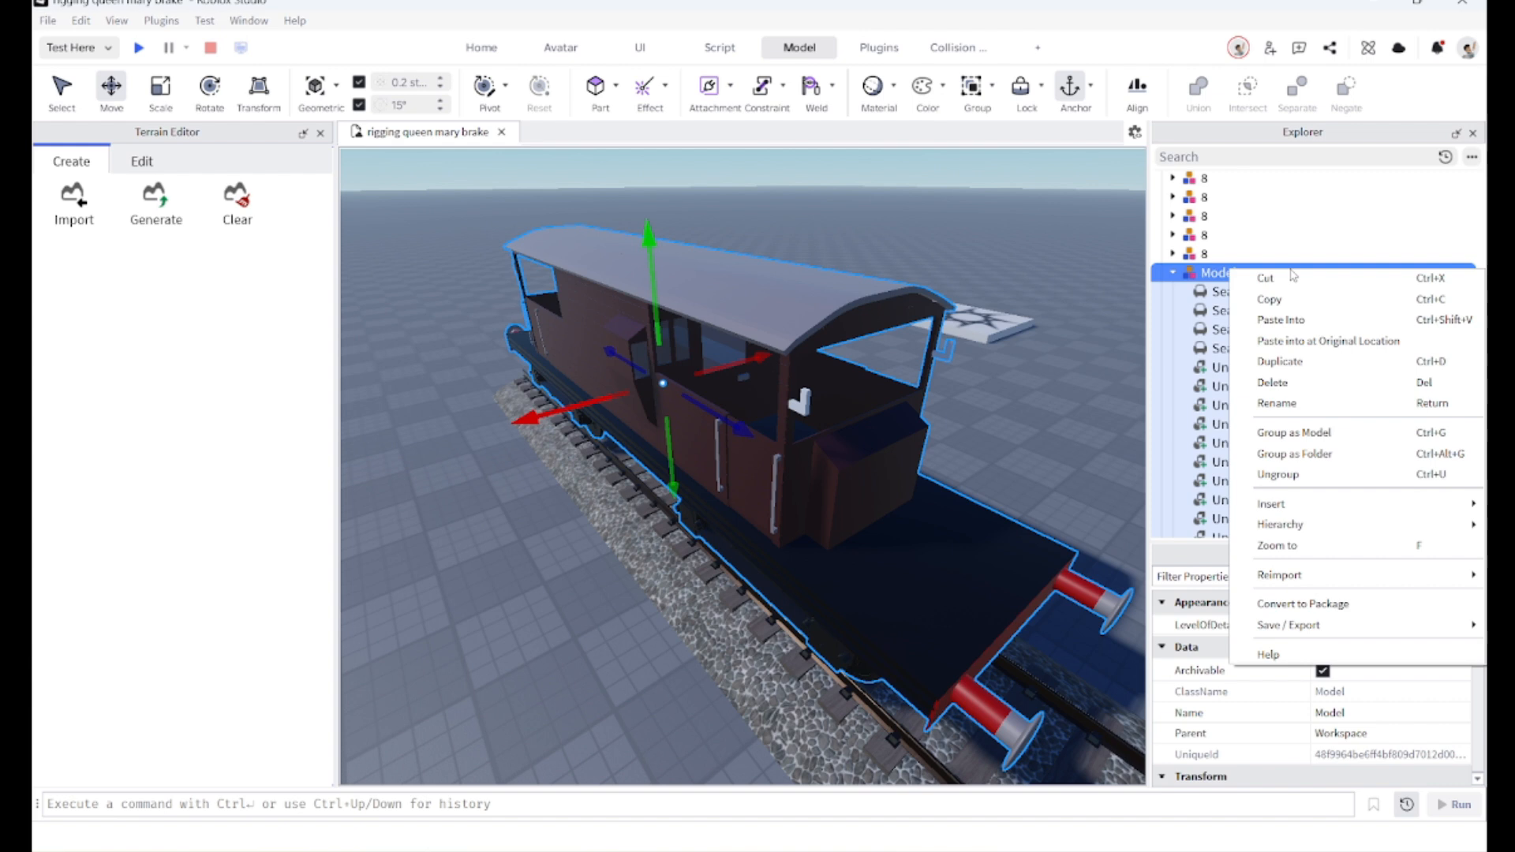
left_click(1276, 320)
Step: Insert a new cylinder part near the brake van
left_click(1036, 391)
right_click_drag(1037, 391, 1039, 394)
key("s")
right_click_drag(688, 460, 707, 463)
key("a")
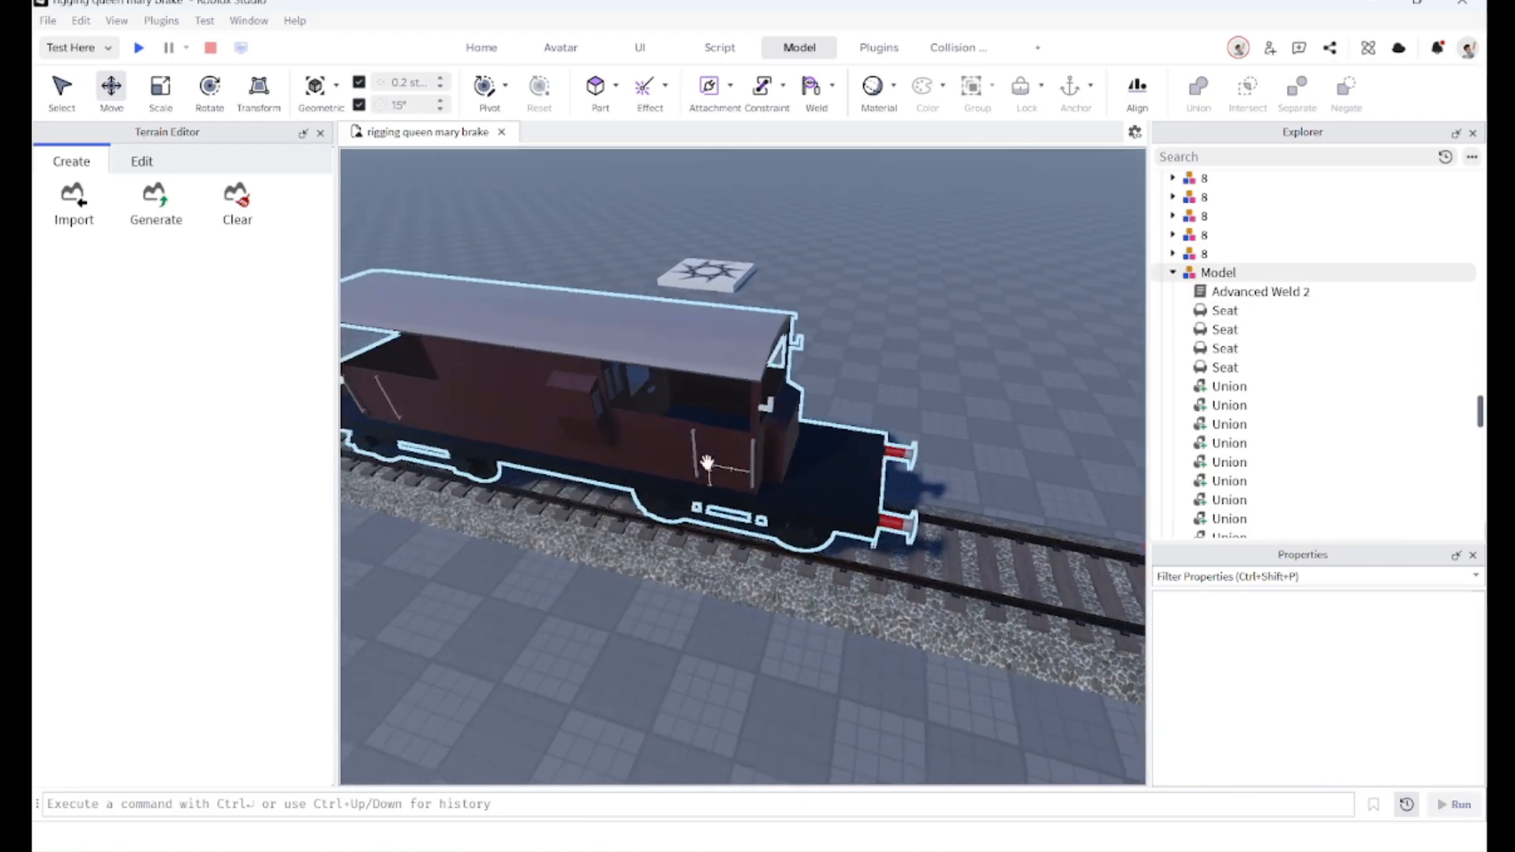
key("s")
right_click_drag(629, 430, 633, 430)
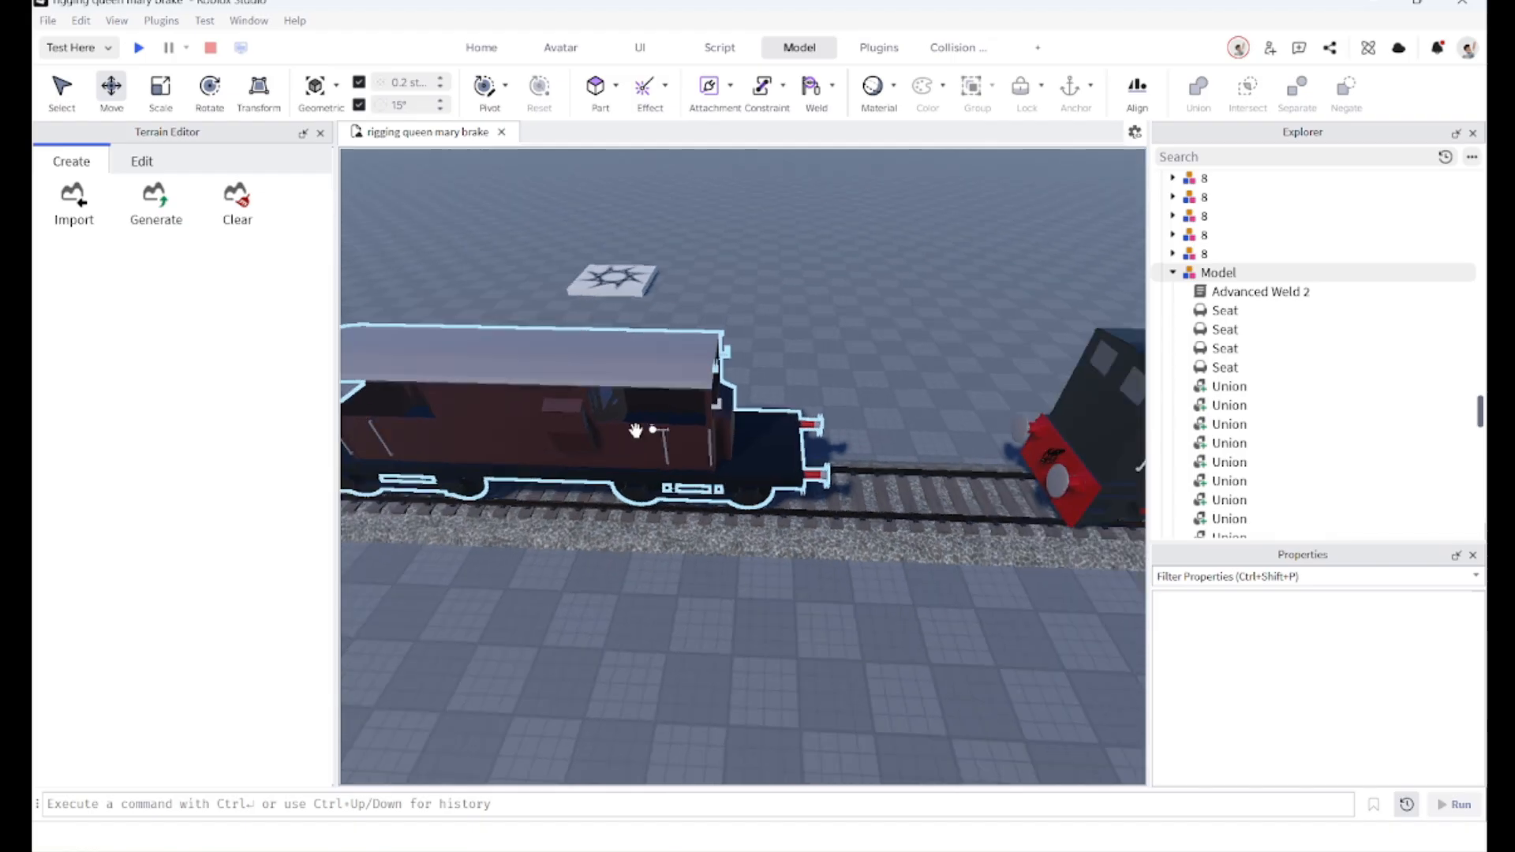
scroll(925, 489, "up", 5)
right_click_drag(885, 495, 789, 502)
key("a")
scroll(783, 509, "up", 3)
scroll(813, 521, "down", 10)
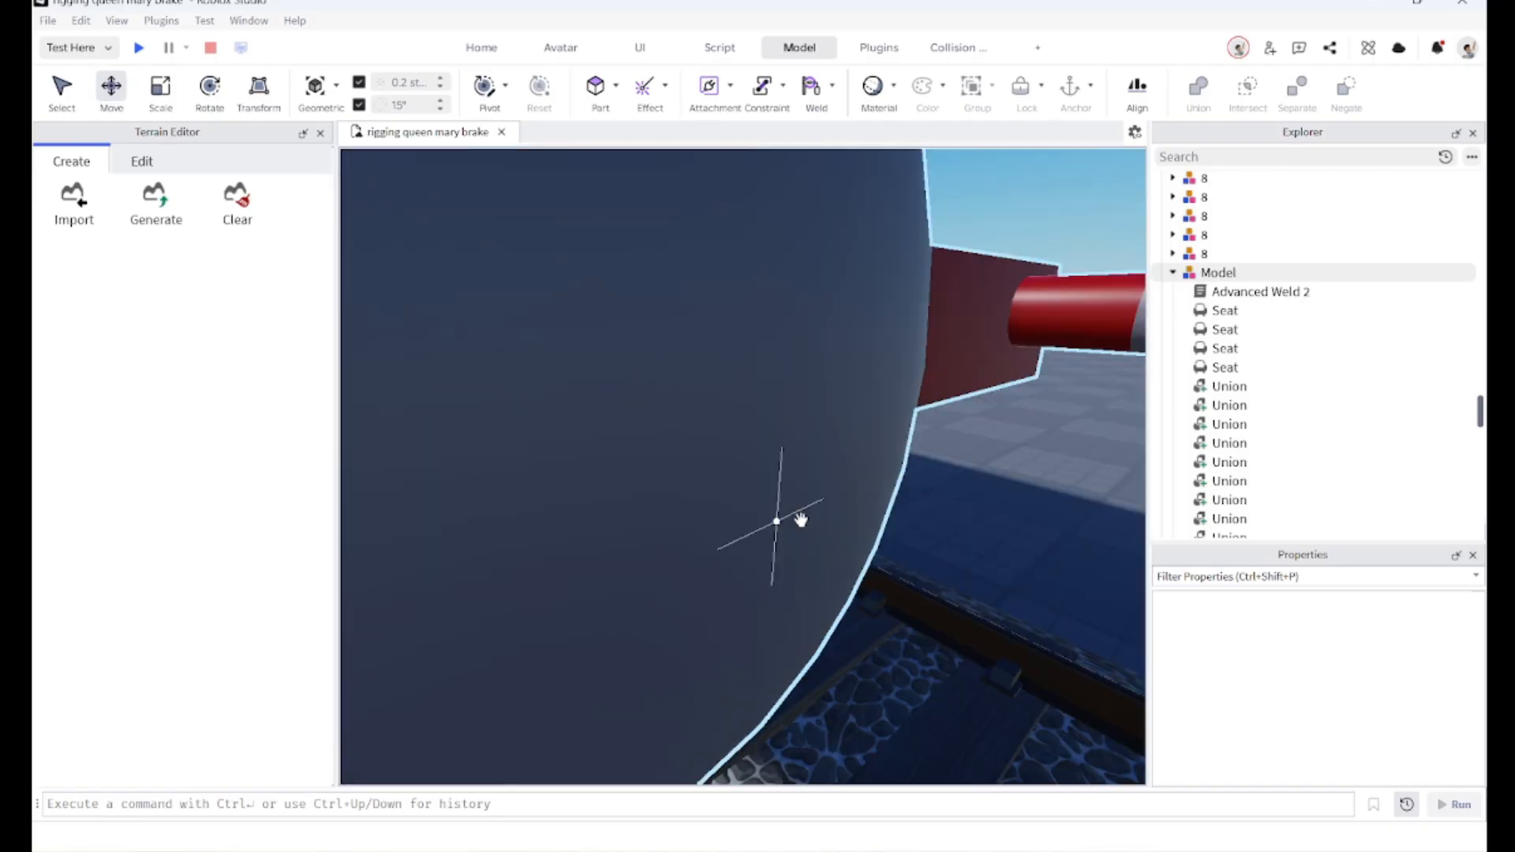
left_click(615, 86)
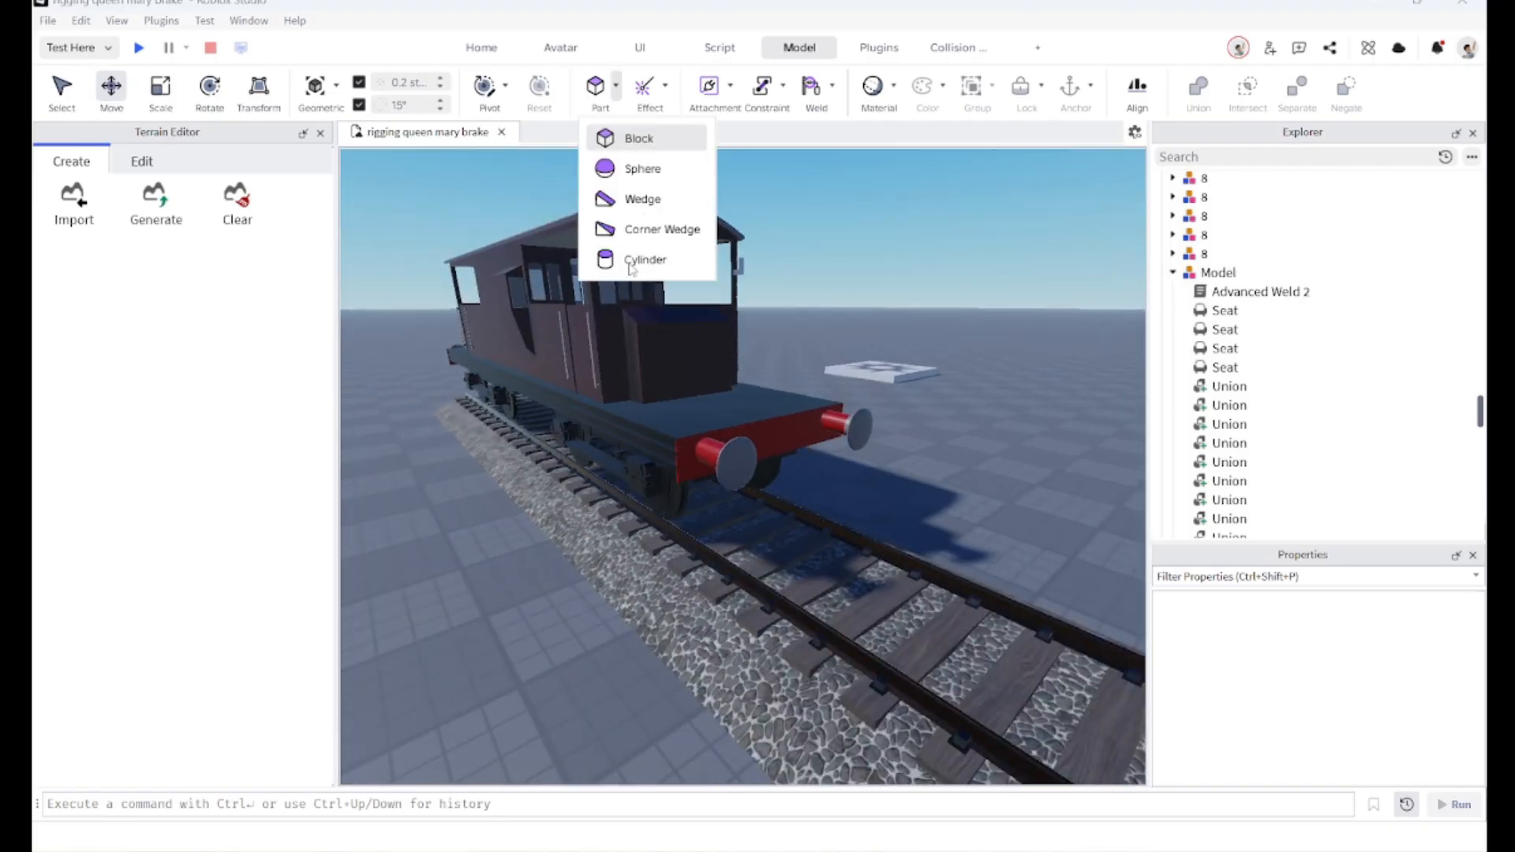
left_click(644, 259)
Step: Rotate the cylinder so it lies horizontally across the track
key("d")
left_click(208, 91)
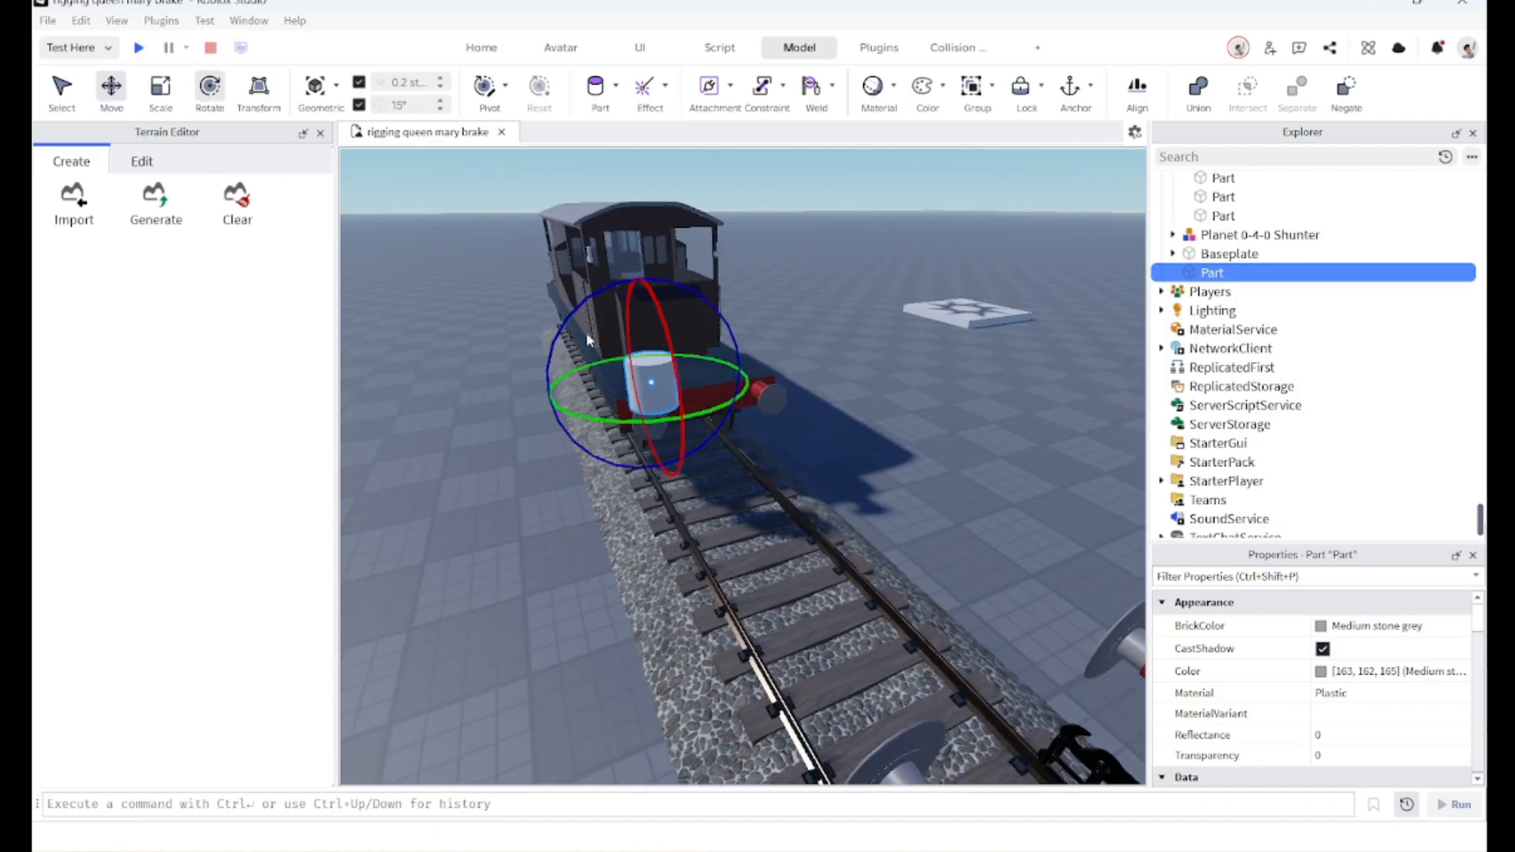
left_click_drag(559, 328, 706, 282)
key("w")
key("a")
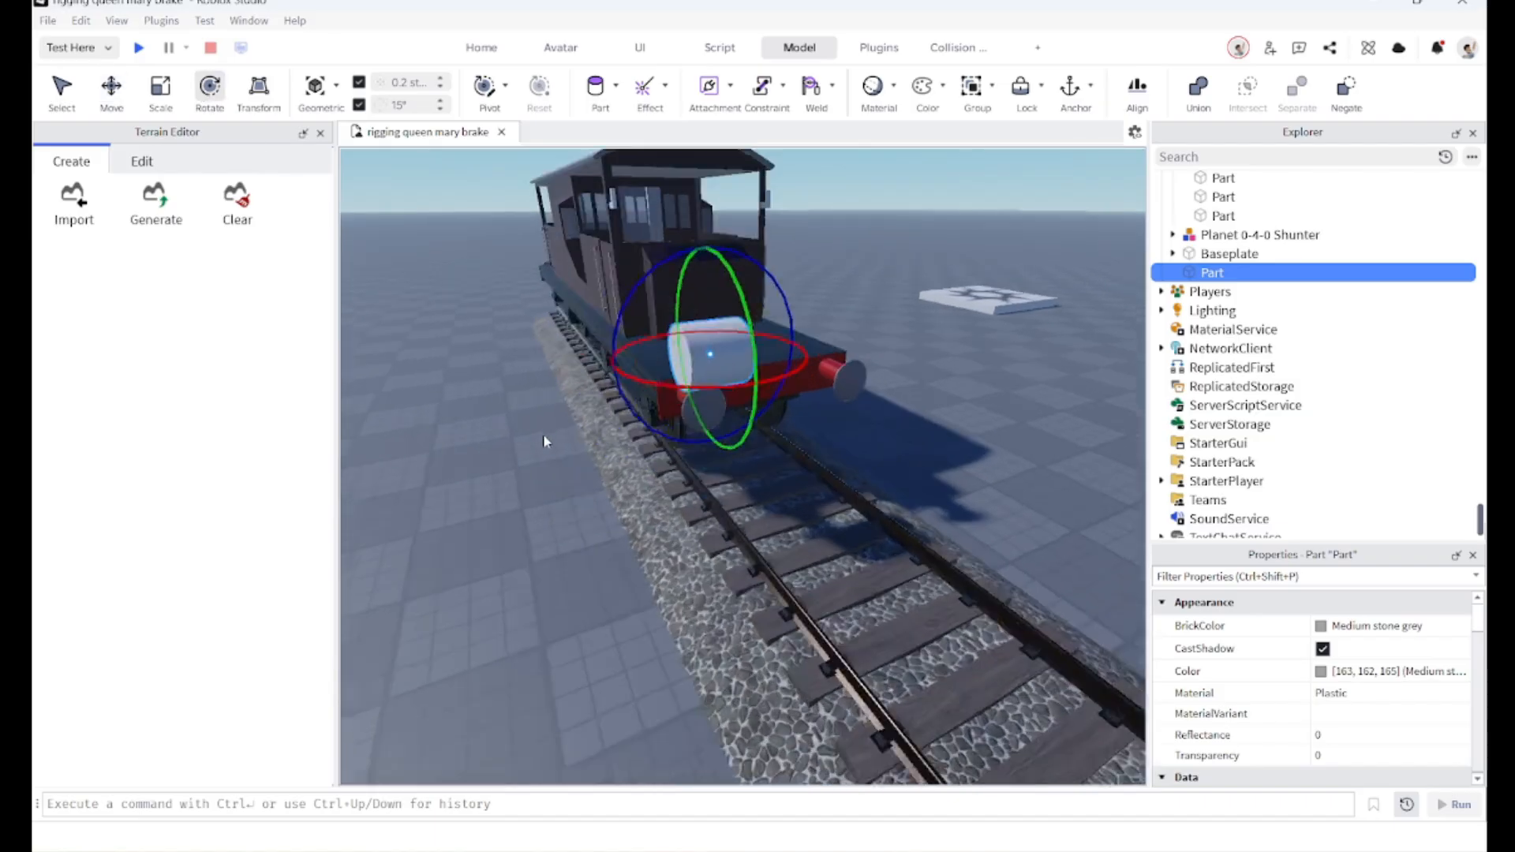
right_click_drag(543, 433, 544, 434)
Step: Scale the cylinder into a long axle spanning the track
left_click(160, 90)
left_click_drag(771, 388, 777, 399)
right_click_drag(774, 396, 778, 400)
left_click_drag(778, 399, 827, 382)
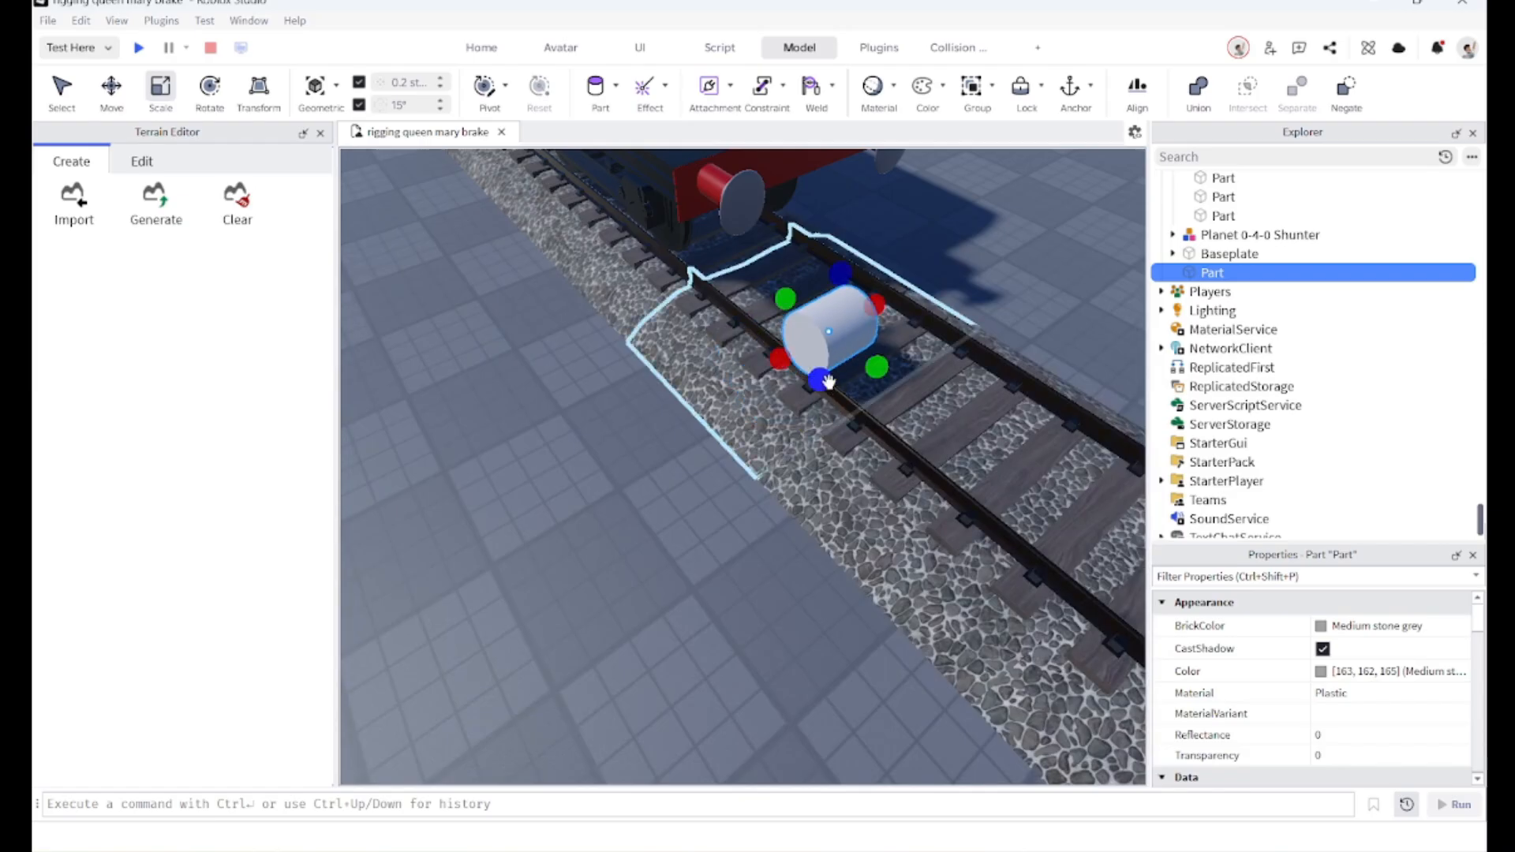
key("w")
key("d")
right_click_drag(827, 382, 825, 383)
key("w")
key("s")
key("s")
left_click_drag(676, 400, 802, 372)
key("s")
key("d")
Step: Resize the axle to fit between the van's wheels
key("d")
right_click_drag(802, 372, 756, 400)
key("s")
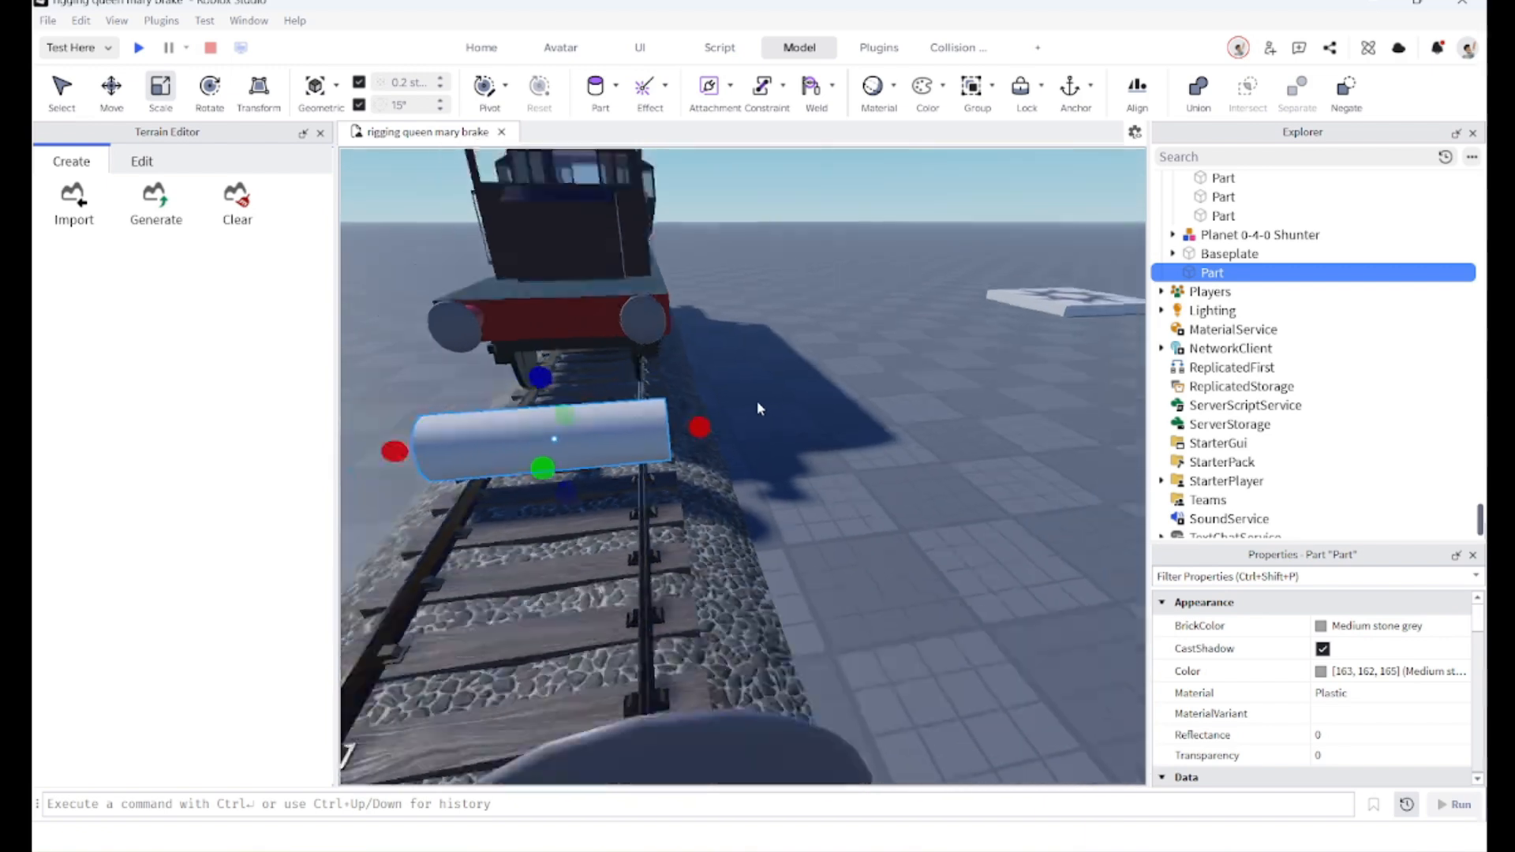
left_click_drag(705, 423, 714, 412)
right_click_drag(714, 412, 713, 413)
key("a")
left_click_drag(730, 444, 717, 439)
key("d")
key("s")
key("w")
right_click_drag(846, 366, 825, 366)
key("d")
key("w")
right_click_drag(731, 511, 726, 506)
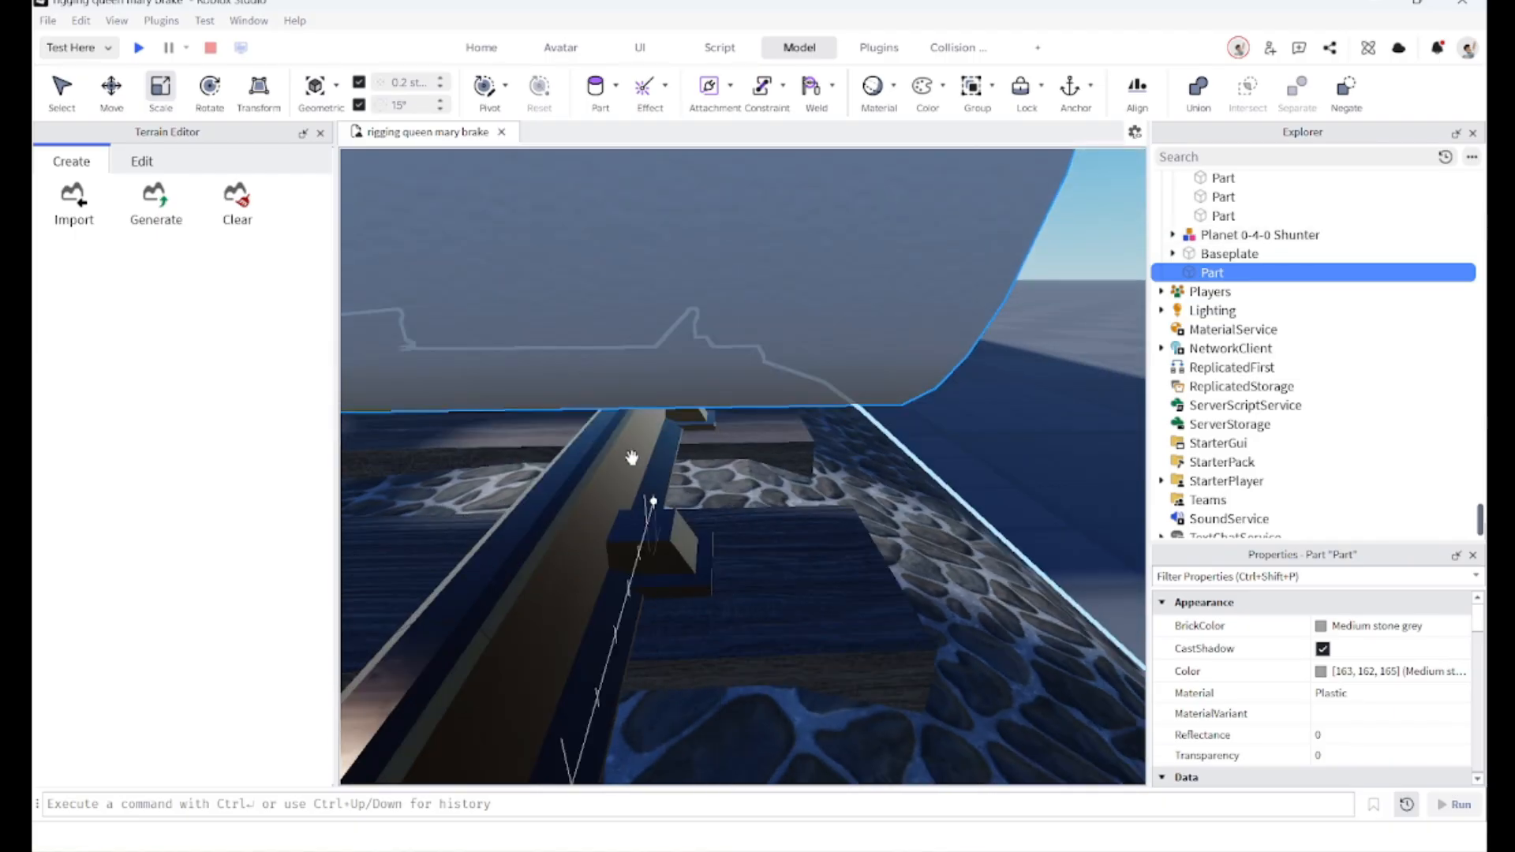
key("d")
key("q")
right_click_drag(650, 452, 650, 447)
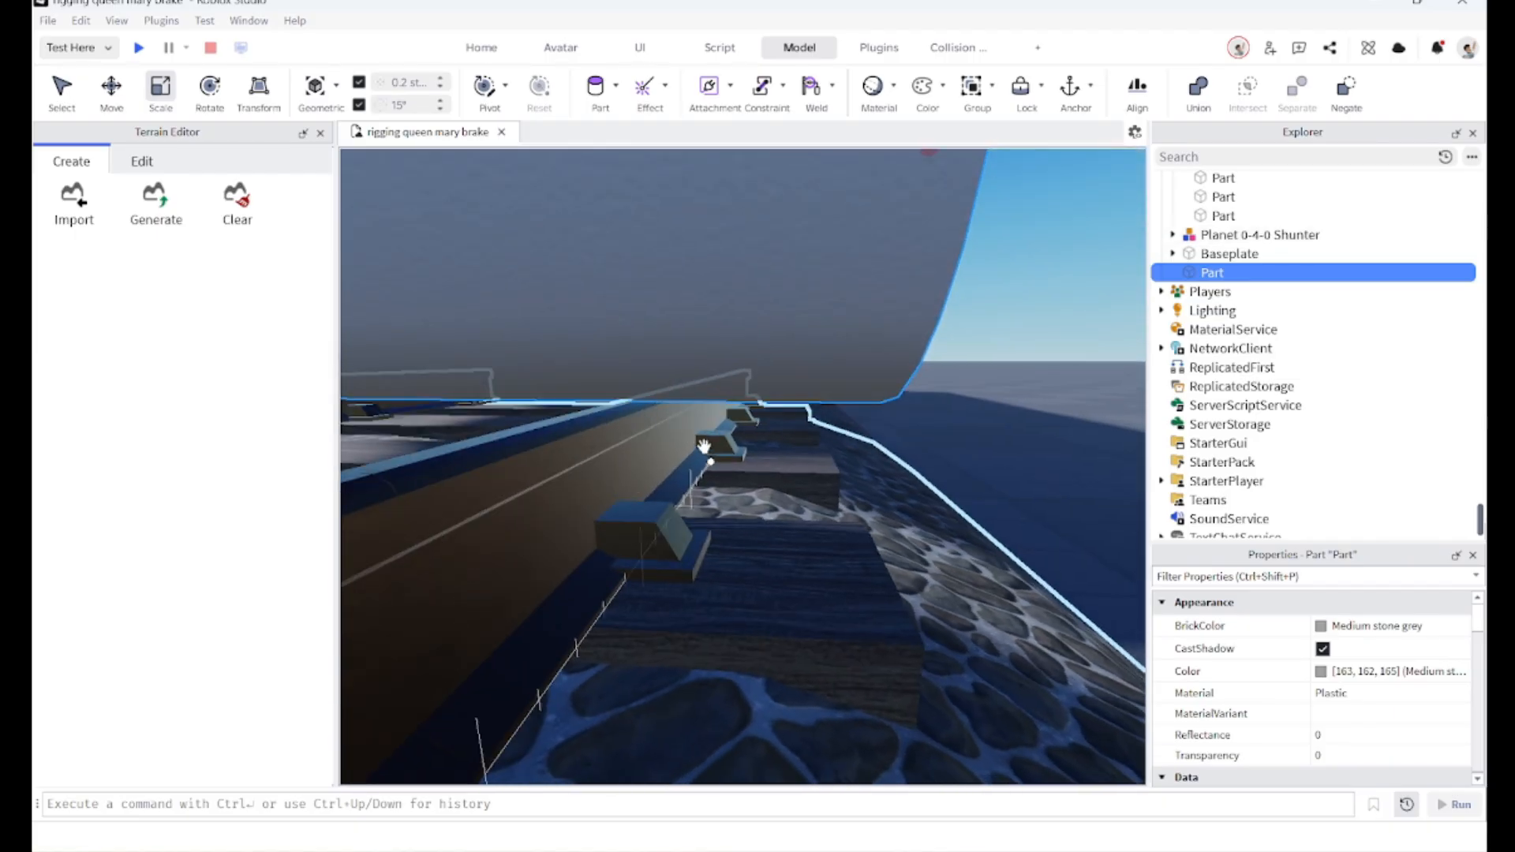
key("s")
right_click_drag(781, 481, 780, 480)
key("s")
right_click_drag(706, 390, 704, 392)
Step: Move the axle under the brake van in line with the first wheelset
key("d")
key("s")
key("ctrl+2")
left_click_drag(491, 405, 495, 394)
key("d")
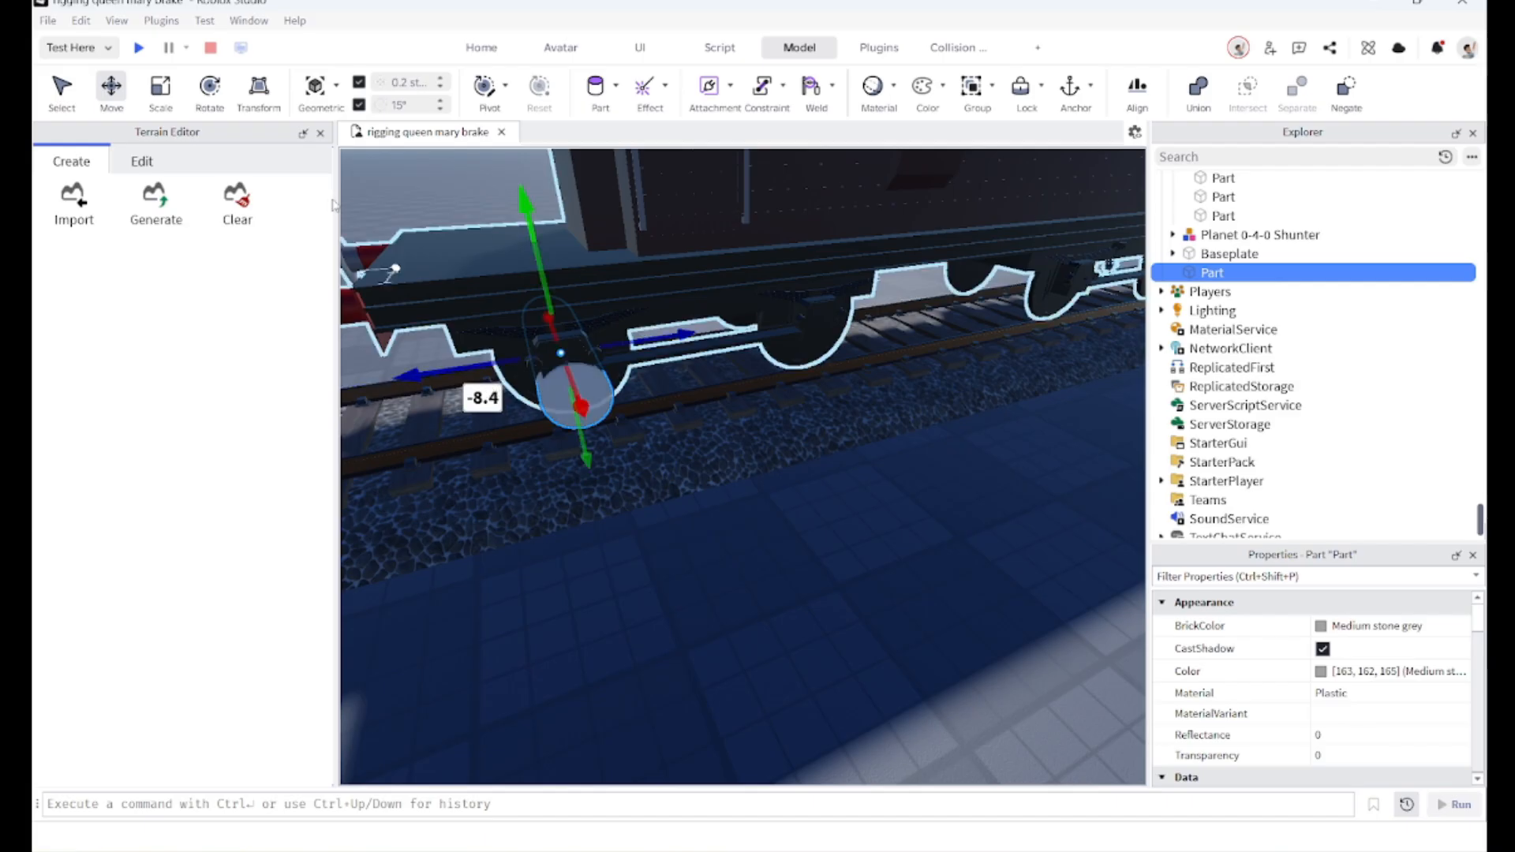
key("w")
right_click_drag(804, 556, 792, 550)
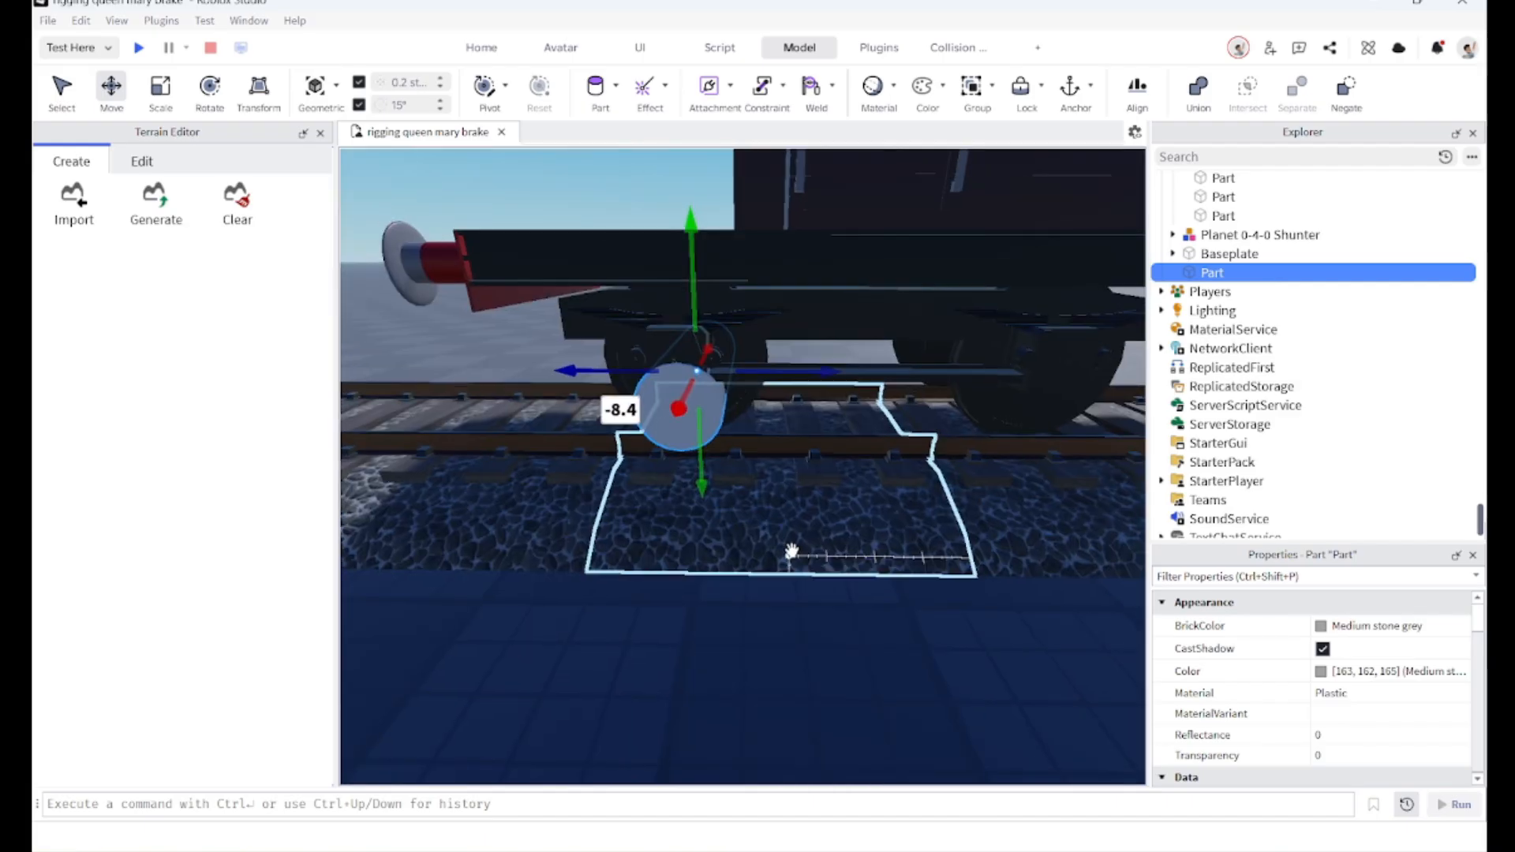
Step: Duplicate the axle and move the copy to the next wheelset
key("ctrl+d")
key("d")
left_click_drag(619, 371, 635, 405)
key("s")
key("ctrl+d")
key("d")
key("ctrl+z")
key("a")
left_click(565, 418)
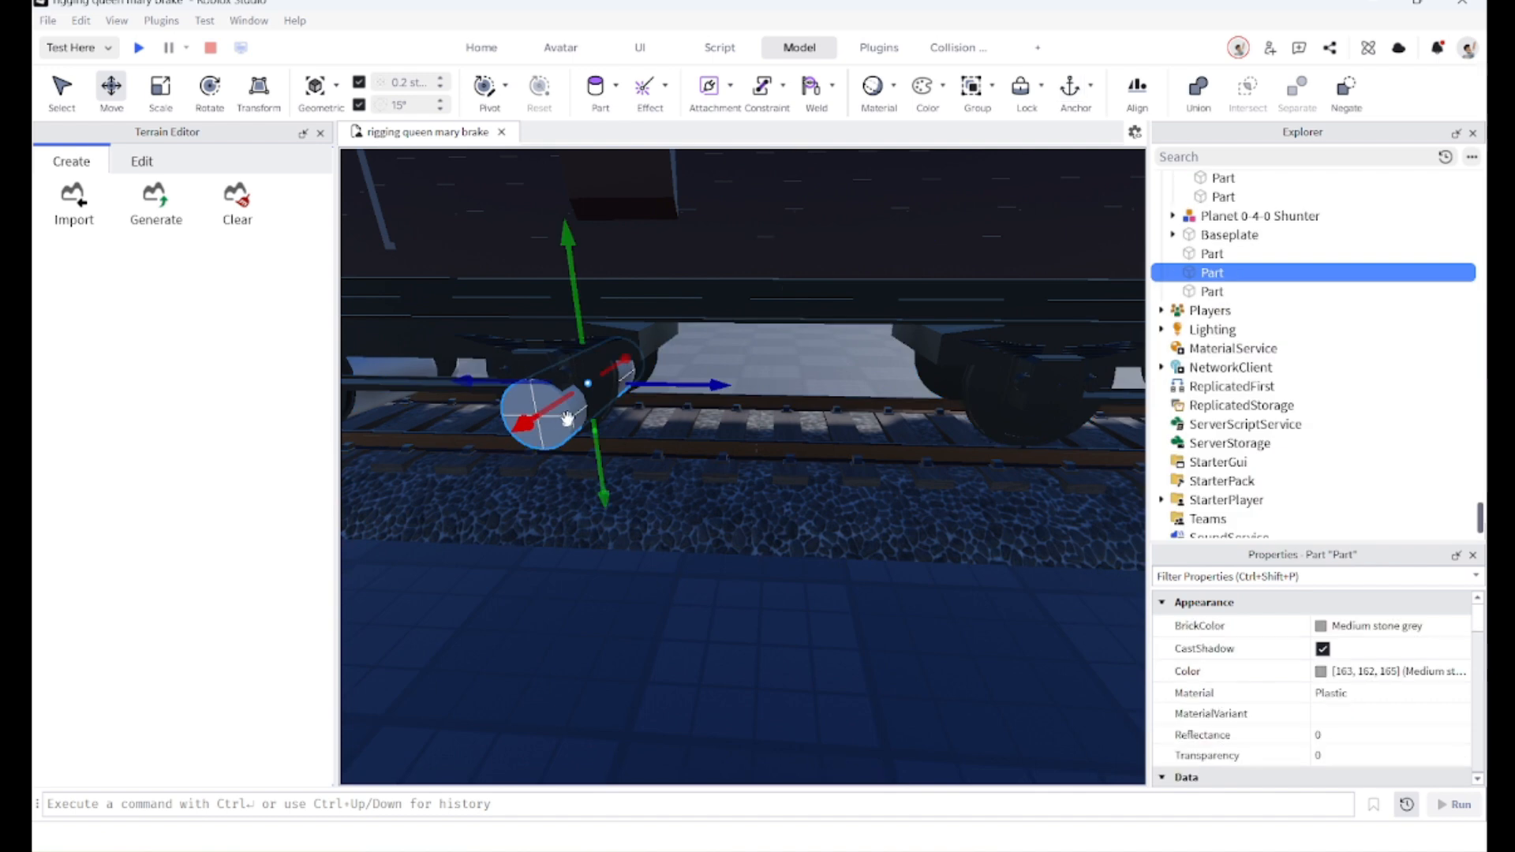
Step: Duplicate and position the remaining axles under the van's other wheelsets
left_click(1198, 295)
key("d")
left_click_drag(695, 381, 776, 351)
right_click_drag(776, 351, 774, 352)
key("a")
left_click_drag(680, 372, 735, 362)
key("ctrl+d")
key("d")
key("s")
left_click(839, 579)
key("a")
right_click_drag(839, 579, 748, 574)
key("a")
key("s")
Step: Inspect the four axle cylinders under the brake van
left_click(487, 442)
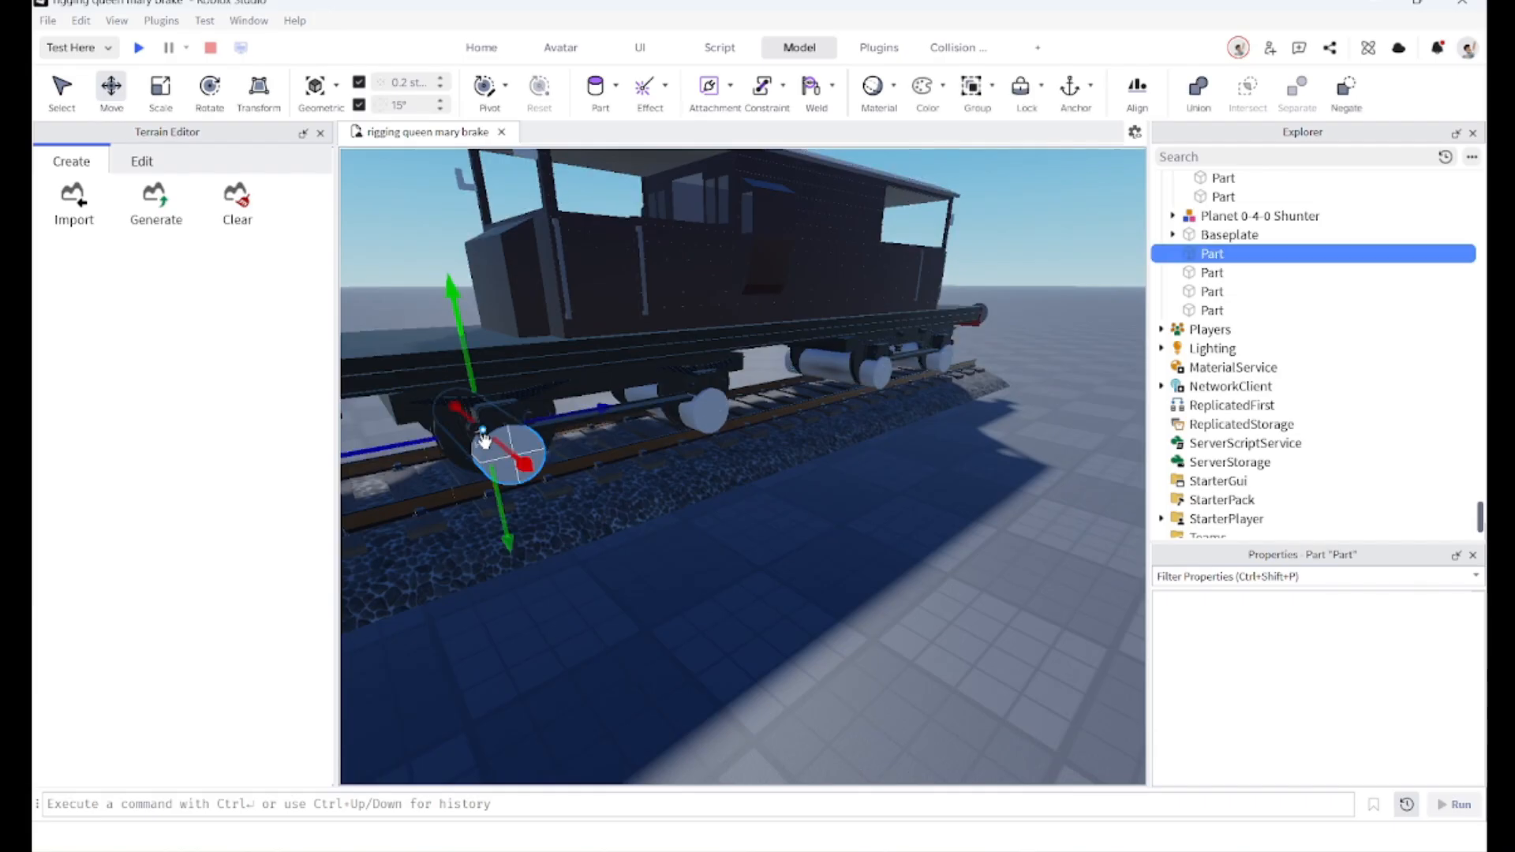
left_click(686, 417, "ctrl")
left_click(817, 362, "ctrl")
left_click(931, 355, "ctrl")
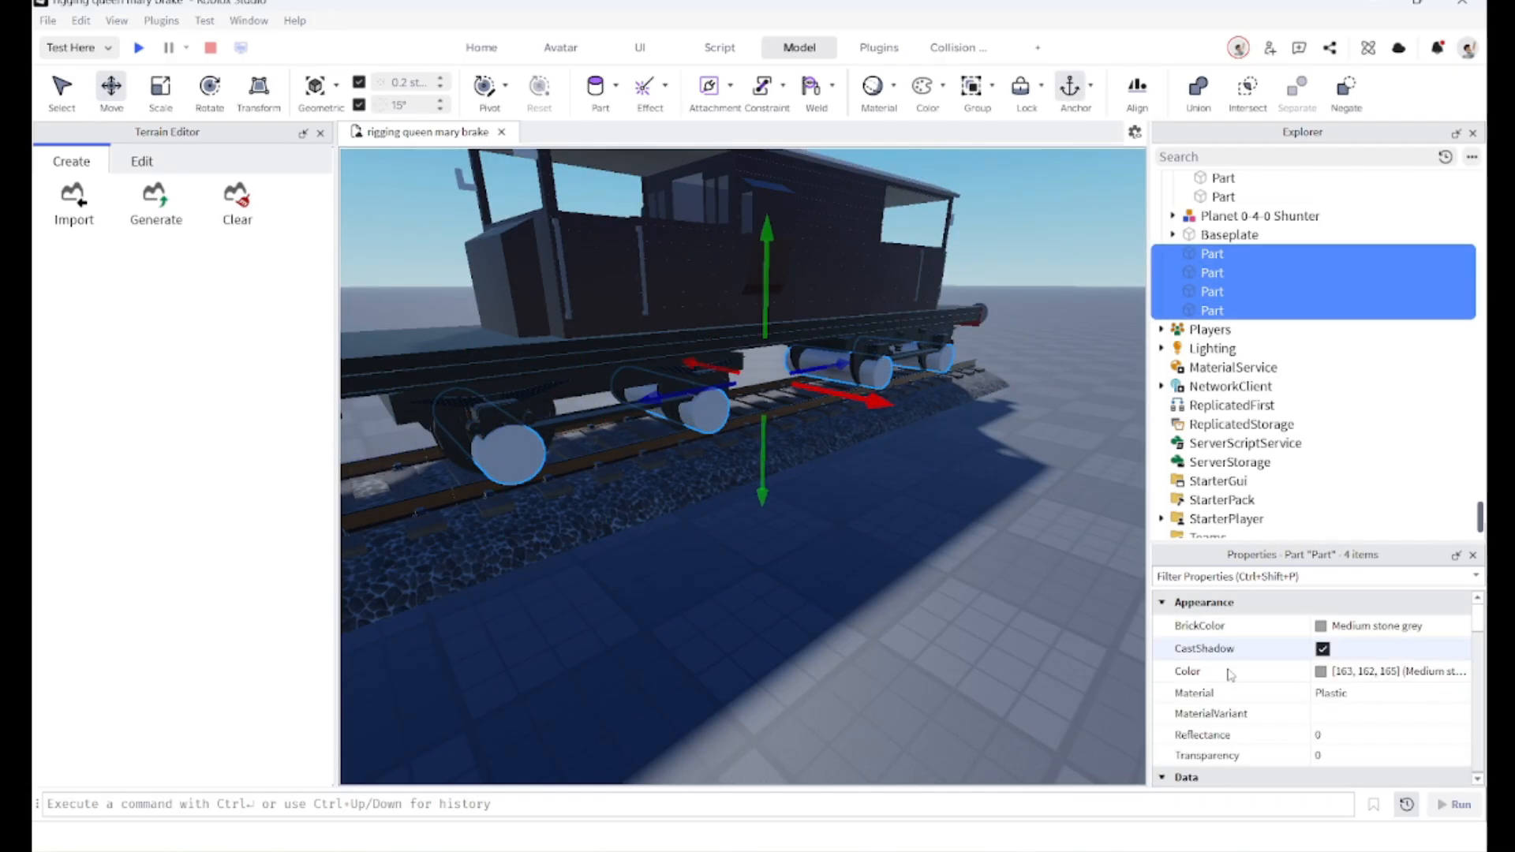
left_click(961, 626)
right_click_drag(963, 625, 962, 626)
key("s")
key("s")
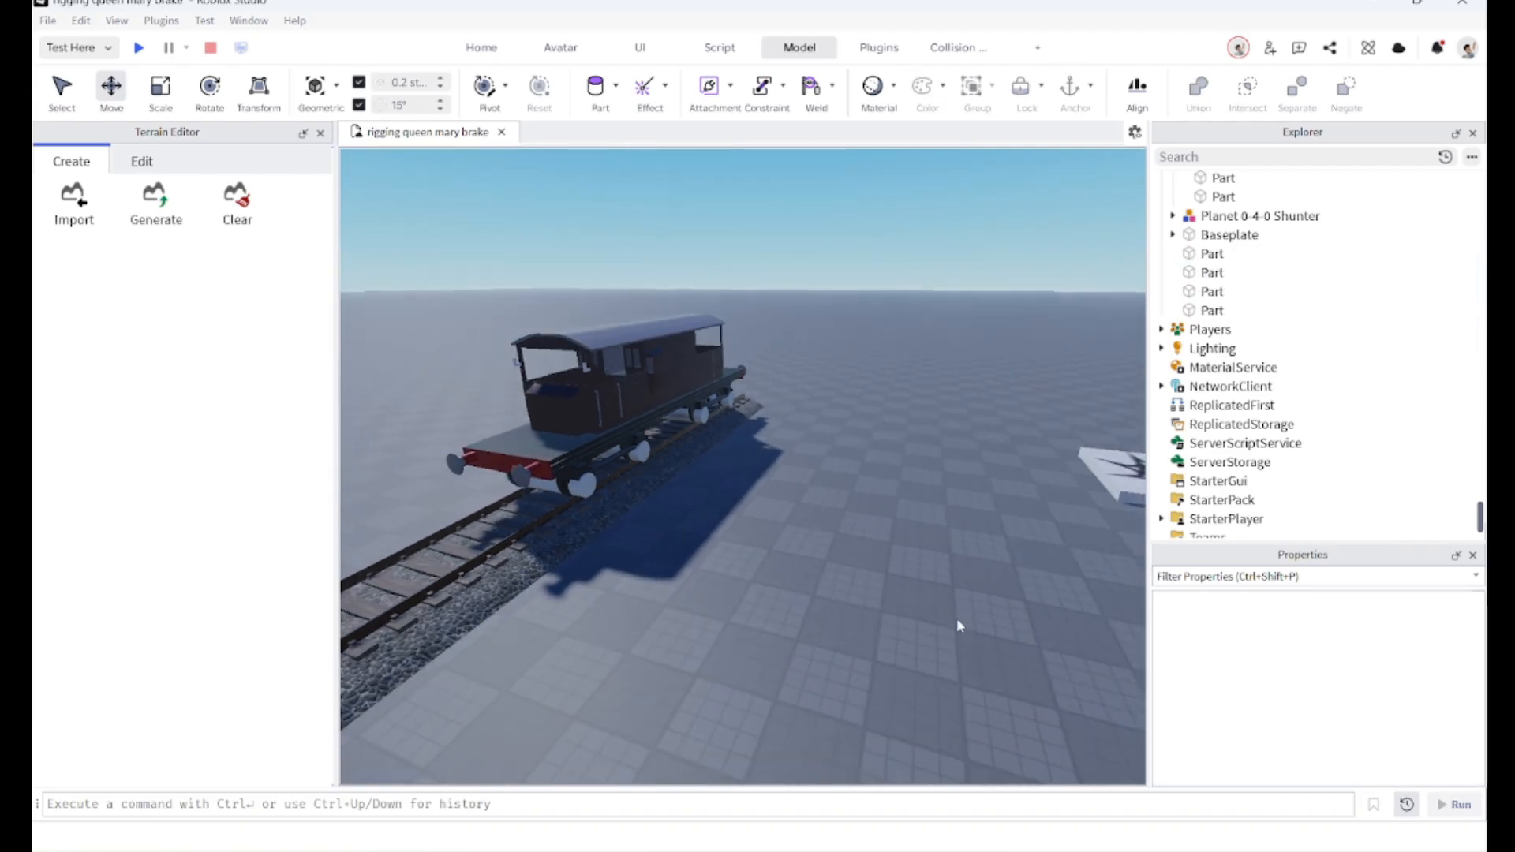
key("a")
key("w")
key("s")
right_click_drag(660, 622, 673, 547)
key("a")
key("s")
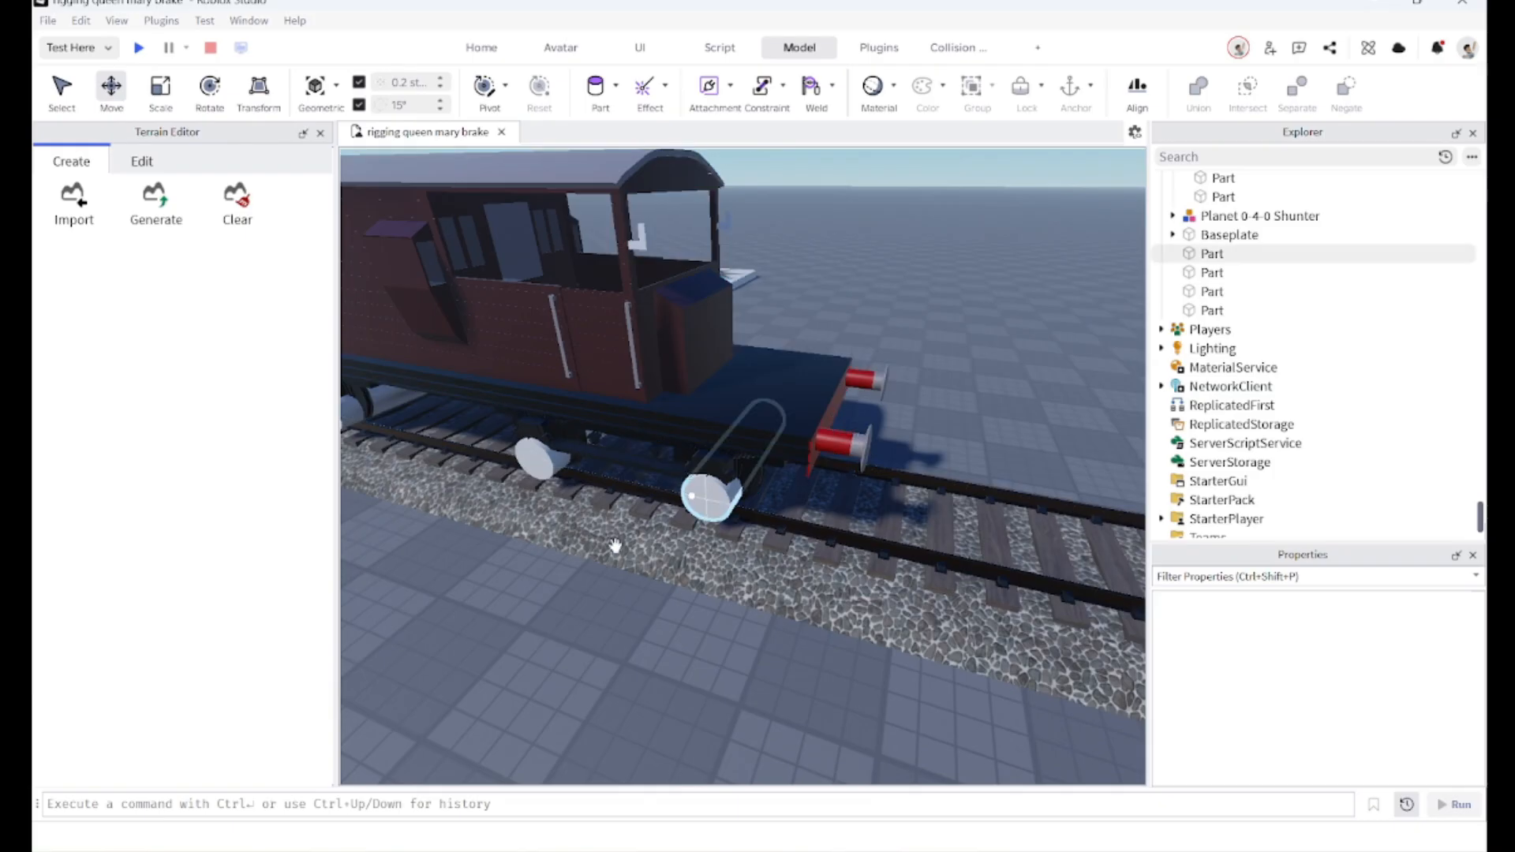
key("a")
key("d")
right_click_drag(559, 566, 541, 577)
Step: Insert another cylinder part and move it onto the track
left_click(597, 89)
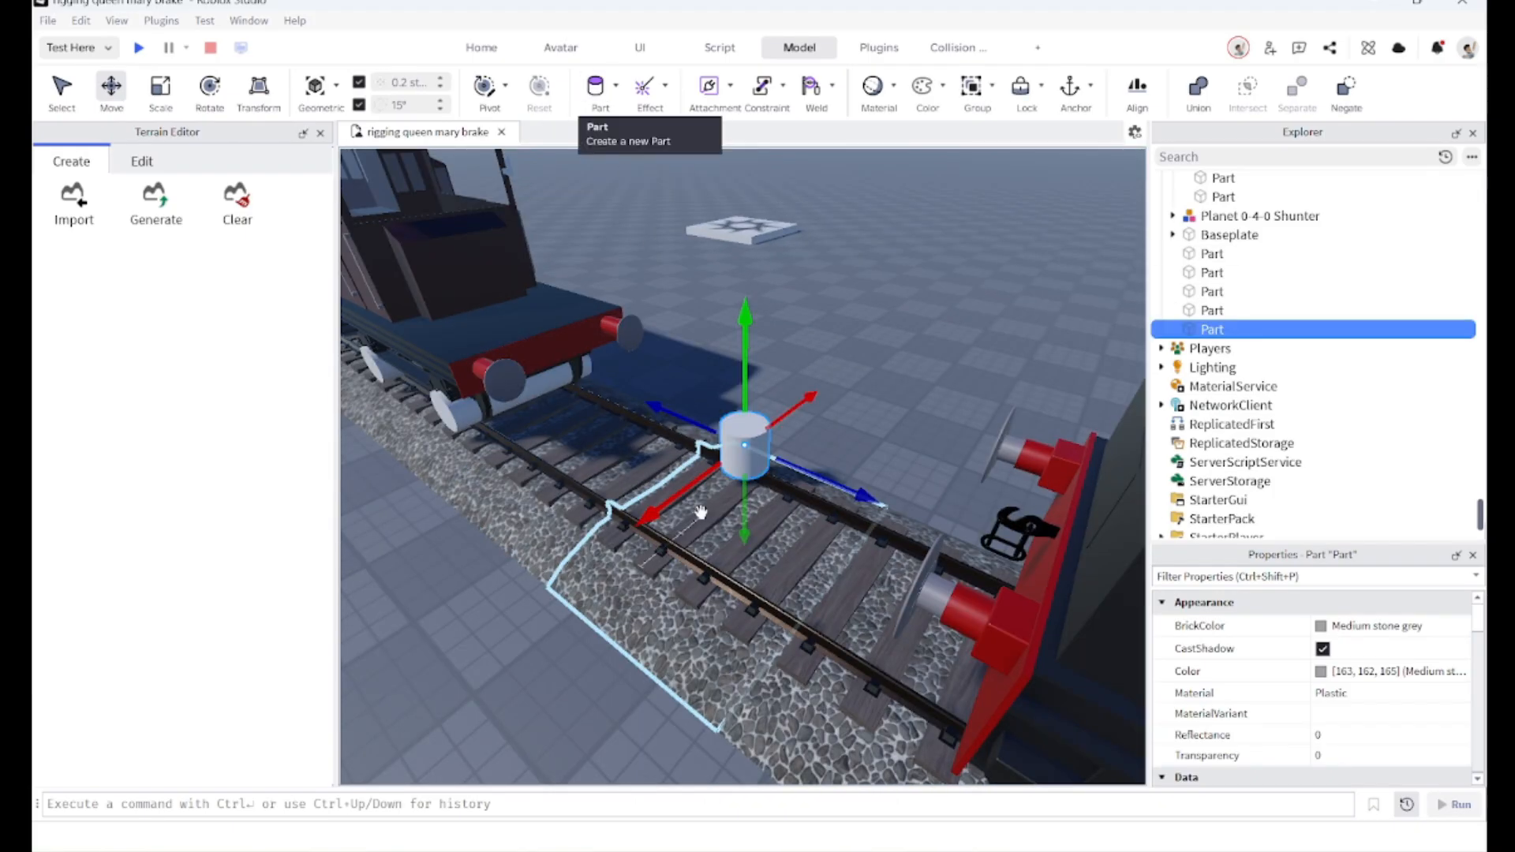
key("w")
left_click_drag(742, 448, 751, 503)
right_click_drag(750, 503, 750, 503)
left_click_drag(750, 503, 751, 471)
right_click_drag(750, 503, 751, 500)
left_click_drag(750, 471, 776, 375)
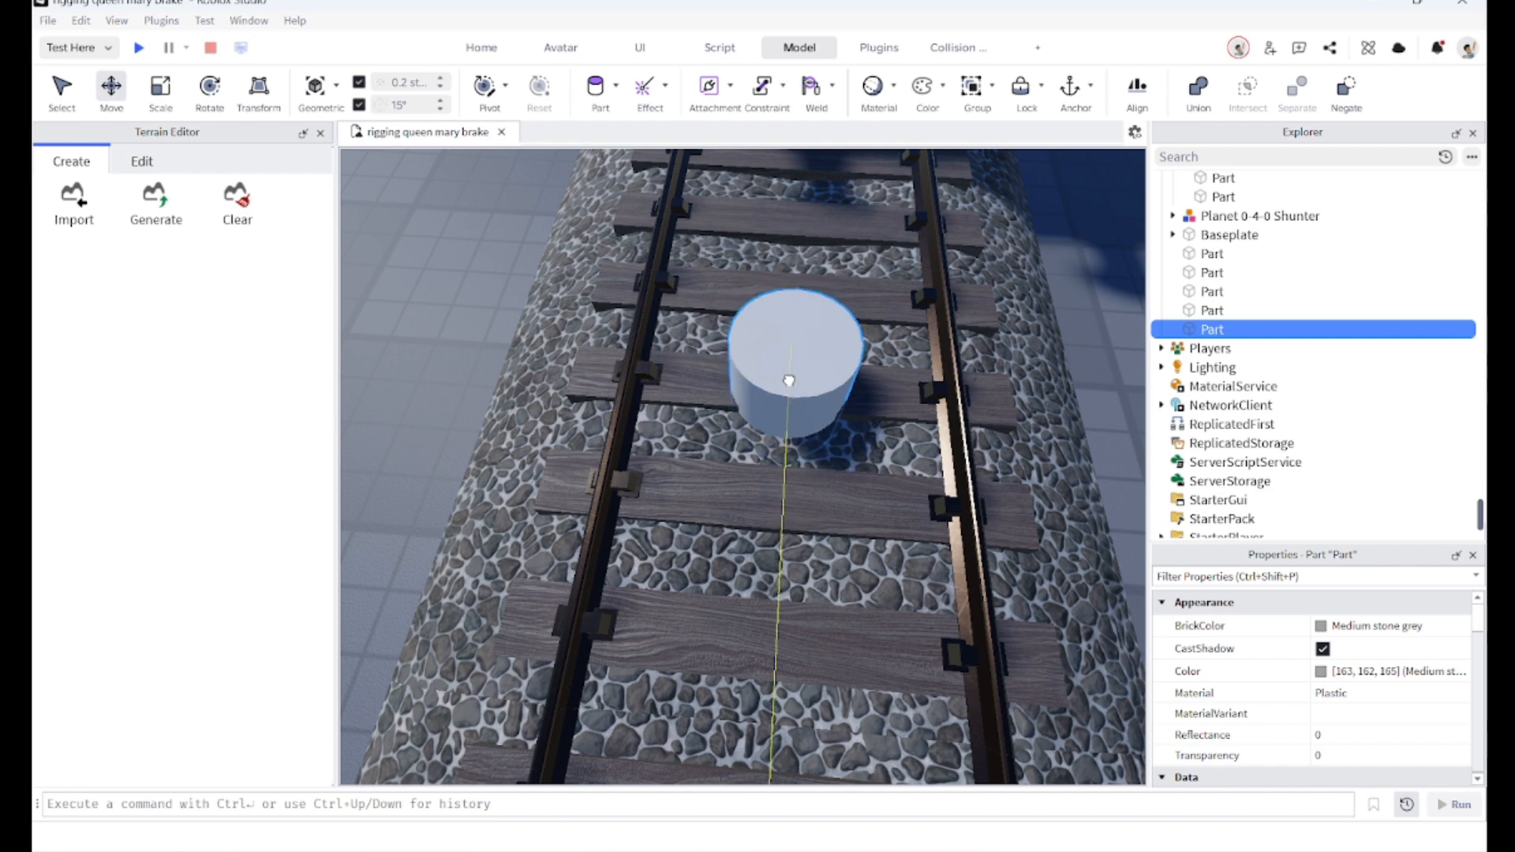
Step: Scale the new cylinder into a wide disc spanning both rails of the track
left_click(162, 88)
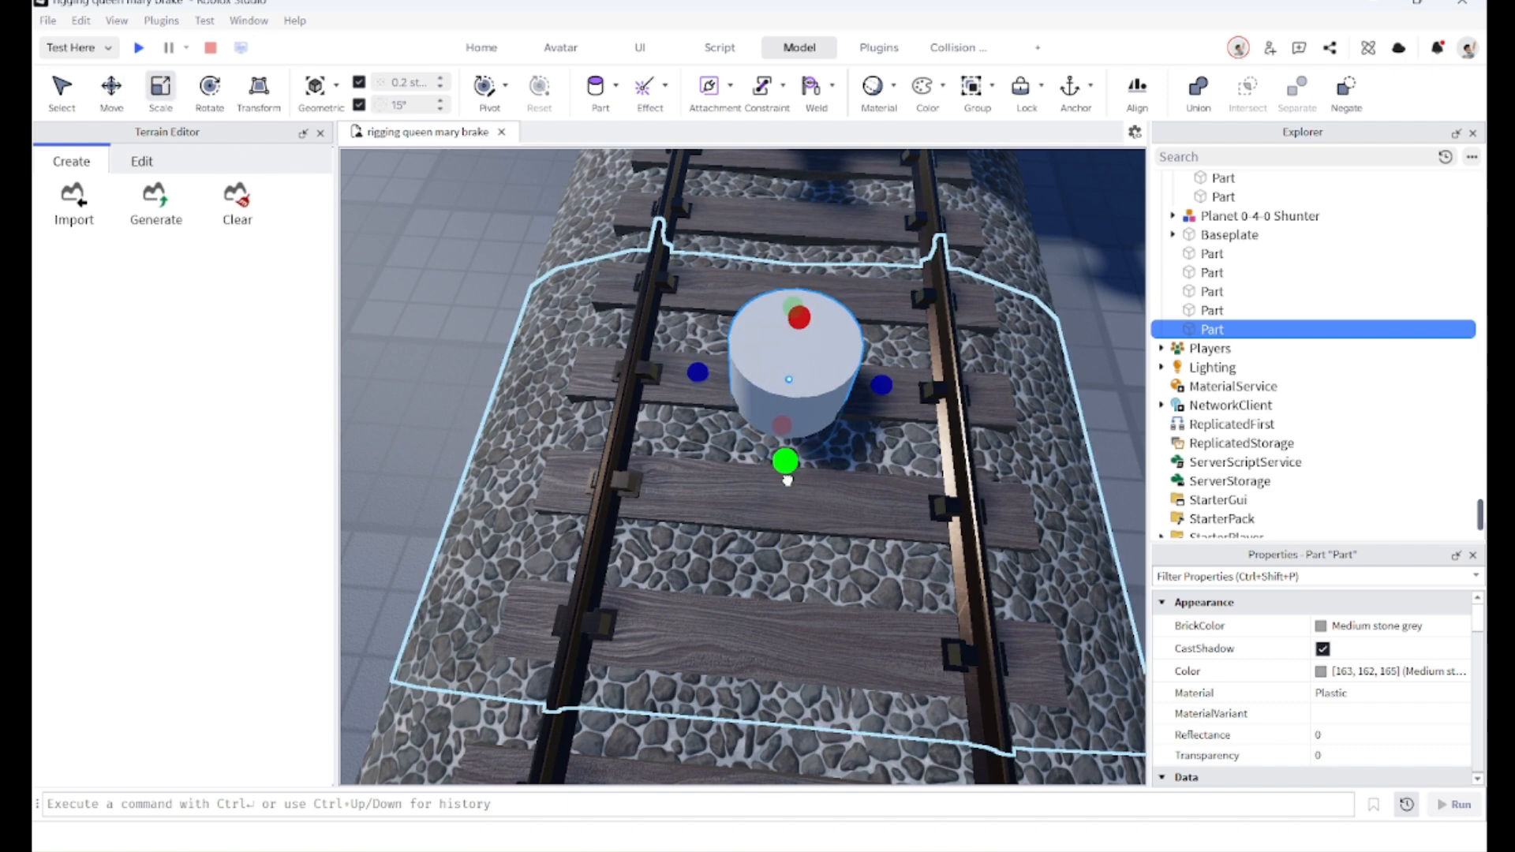
left_click_drag(787, 477, 787, 511)
mouse_move(698, 387)
left_mouse_down()
mouse_move(635, 382)
mouse_move(707, 403)
left_mouse_up()
key("d")
left_click_drag(553, 489, 518, 576)
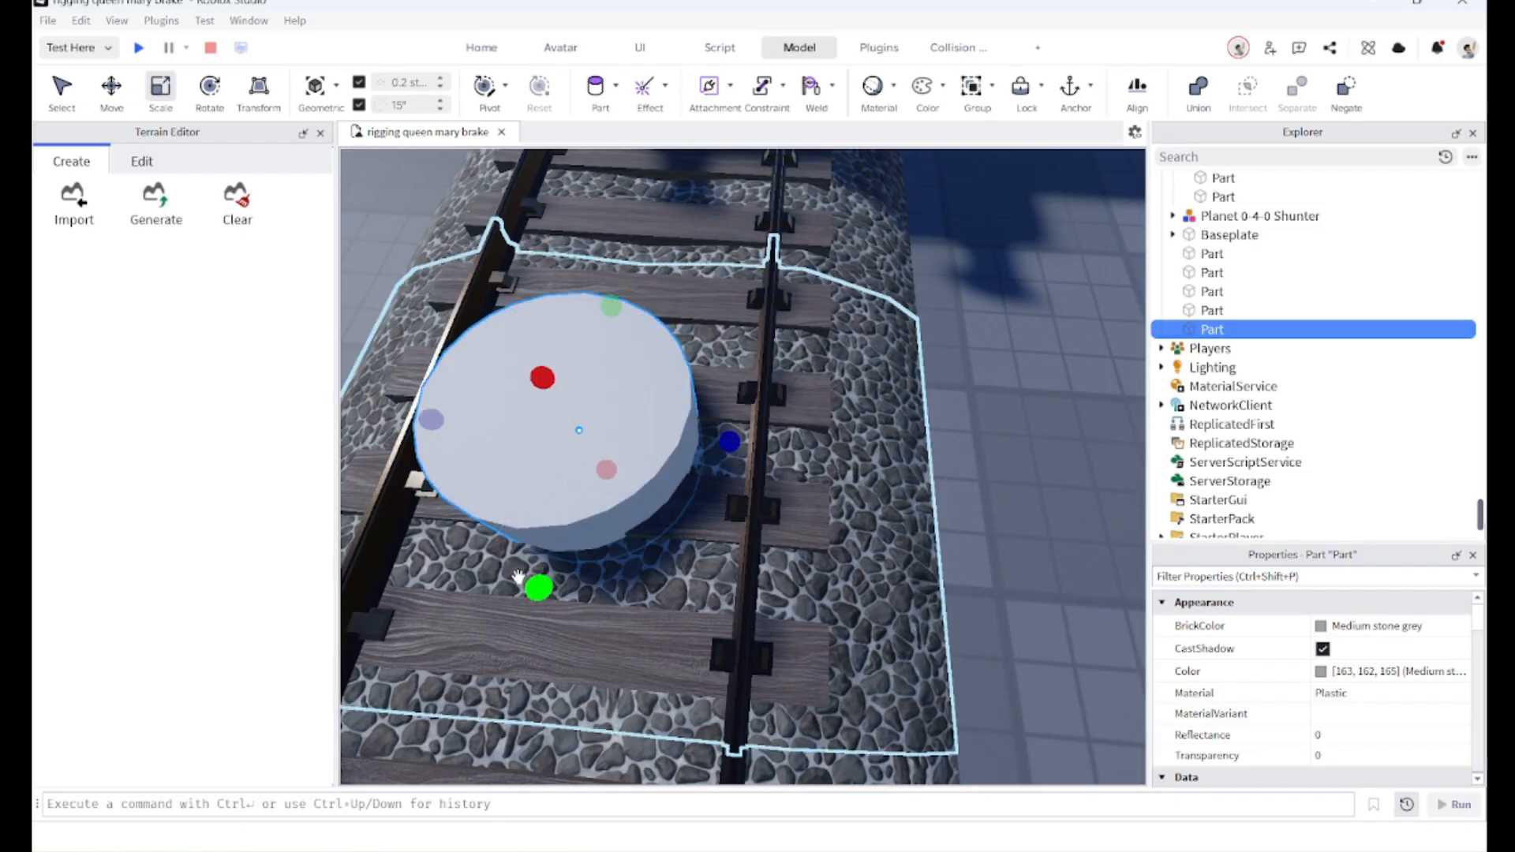
key("f")
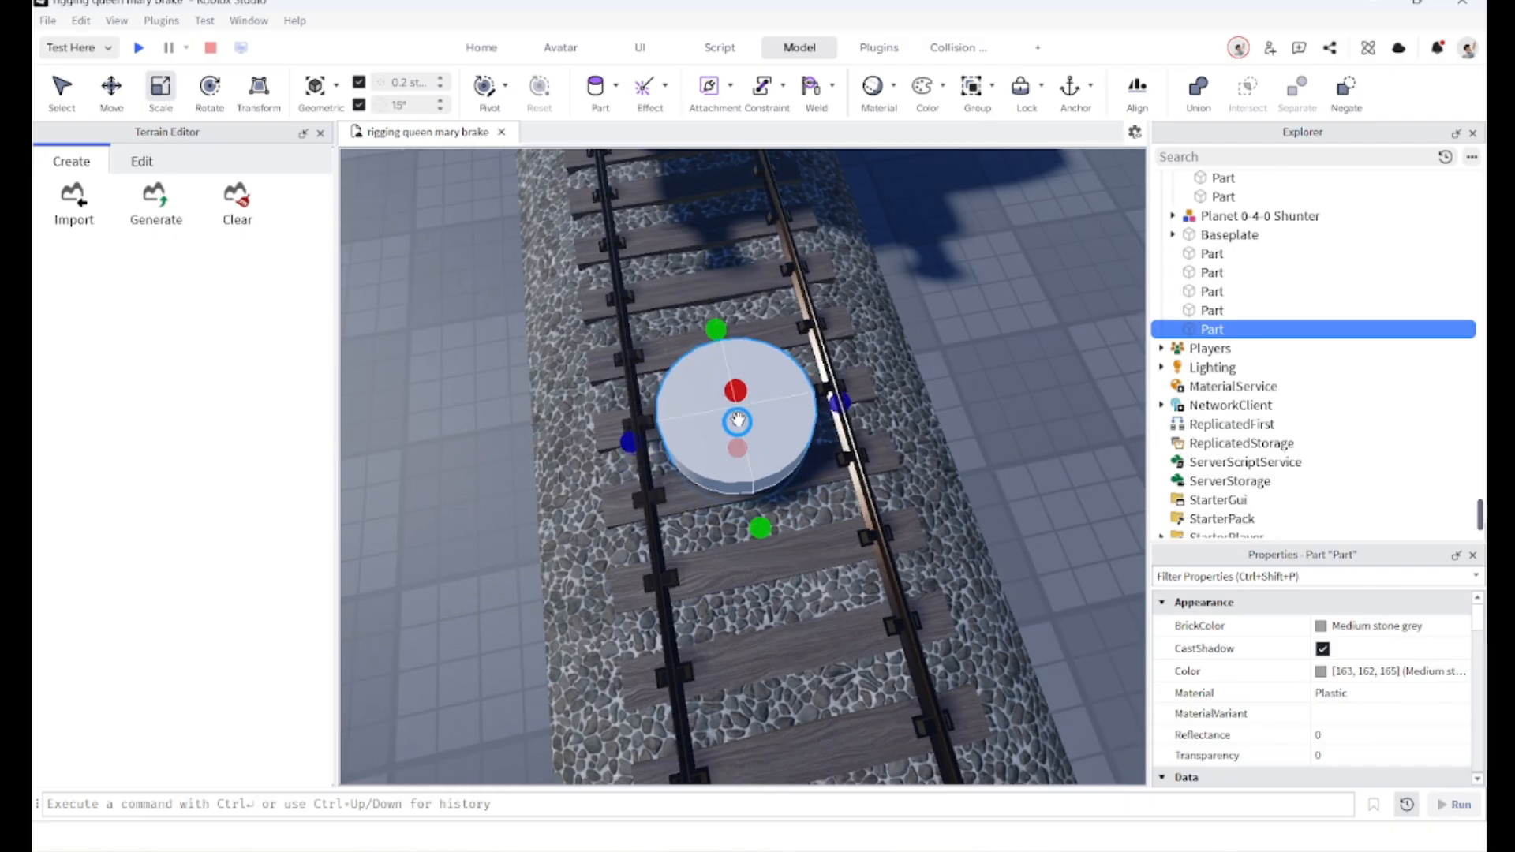
right_click_drag(735, 407, 685, 430)
left_click_drag(687, 487, 683, 484)
left_click_drag(810, 401, 816, 400)
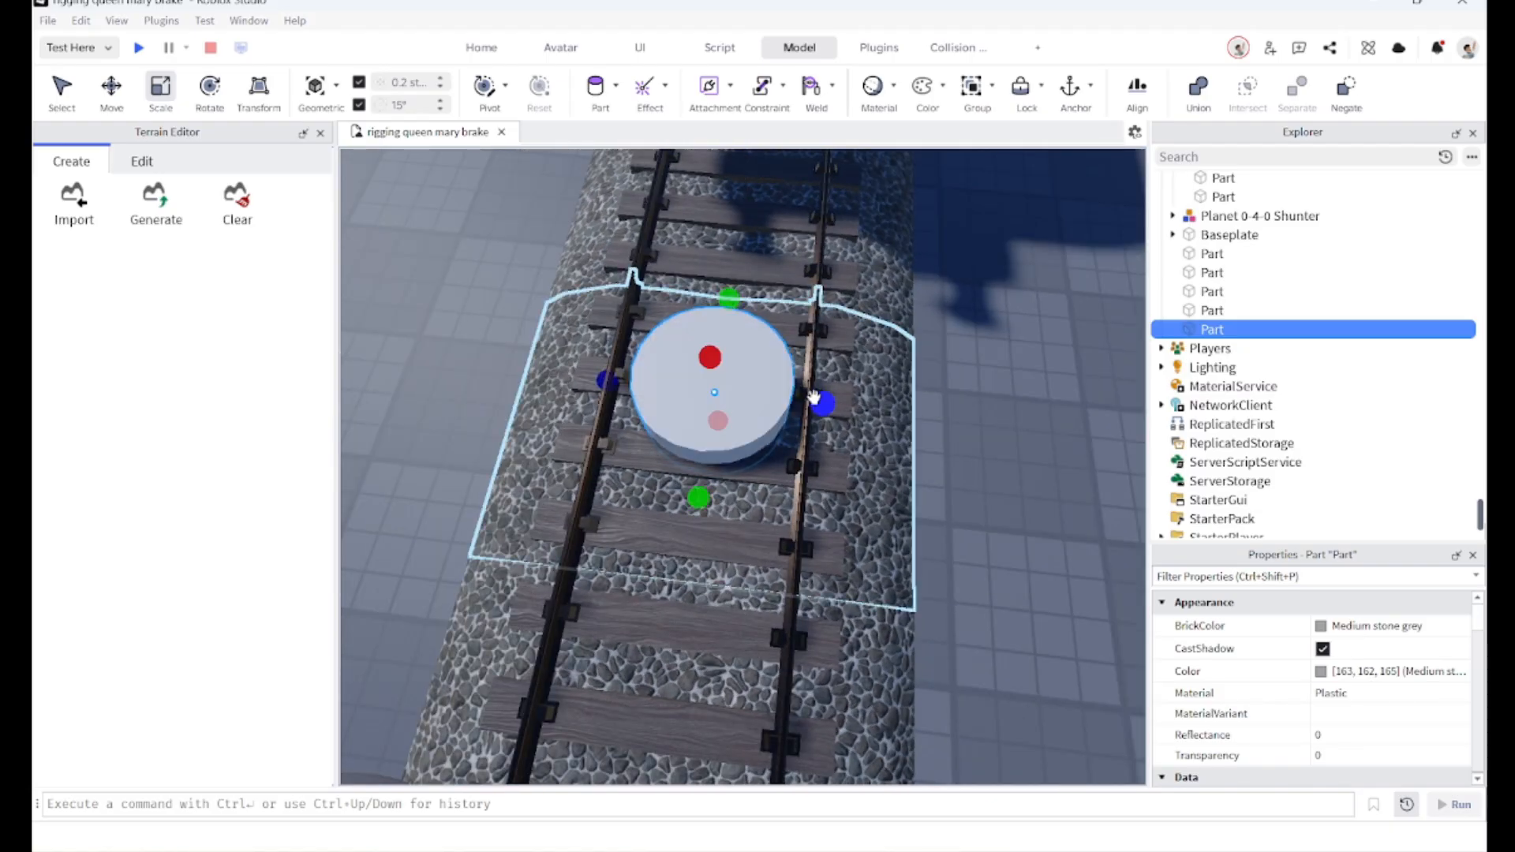
right_click_drag(814, 399, 892, 369)
key("f")
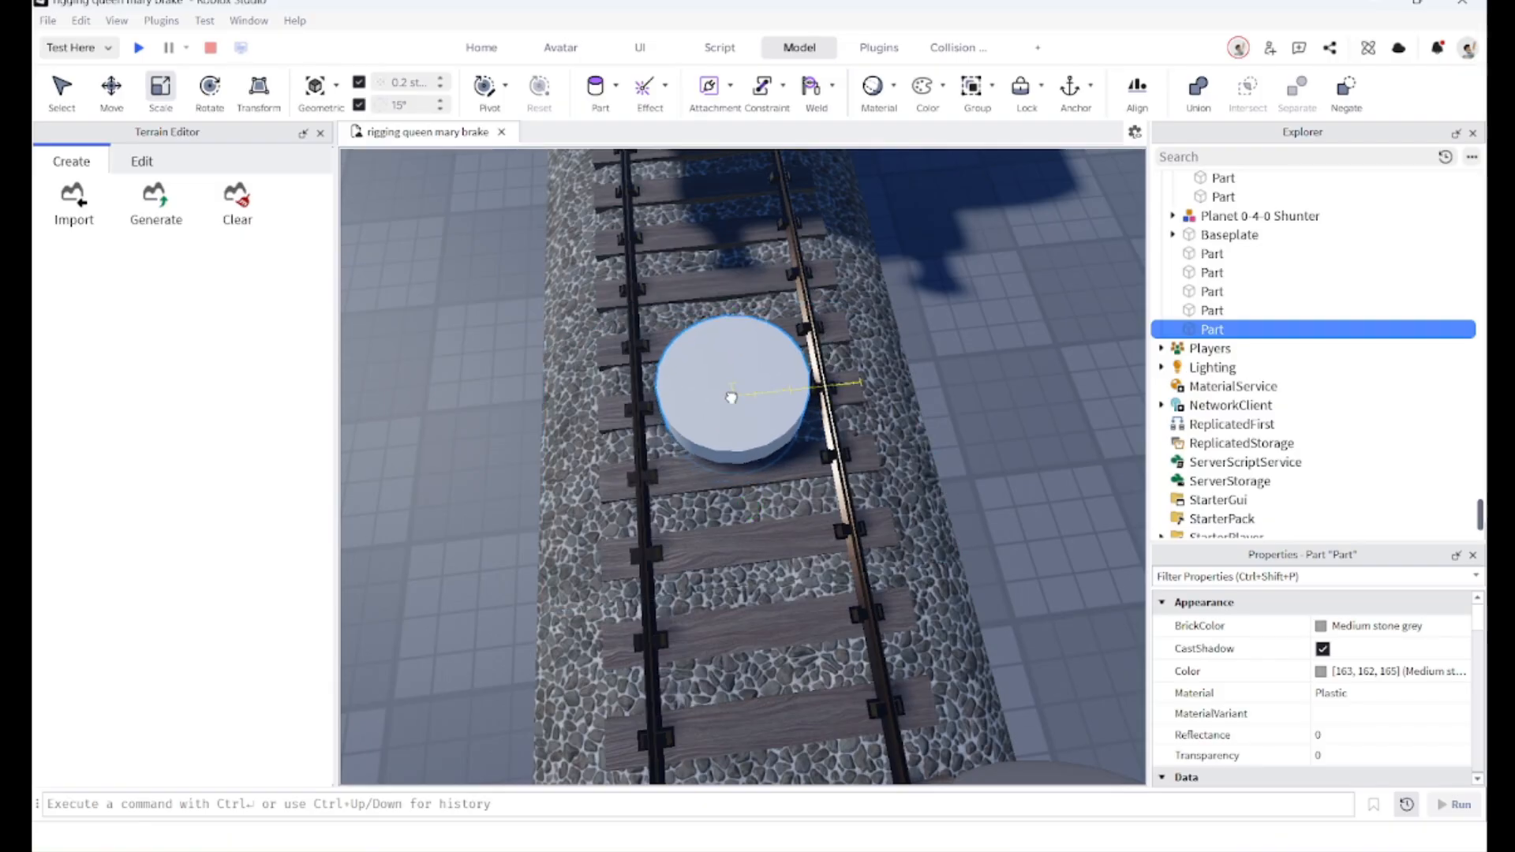
Step: Flatten the disc's height so it forms a thin plate resting on the rails
left_click_drag(730, 397, 732, 399)
scroll(742, 415, "up", 3)
right_click_drag(744, 417, 739, 406)
right_click_drag(684, 495, 722, 557)
scroll(632, 509, "up", 4)
left_click_drag(731, 565, 695, 586)
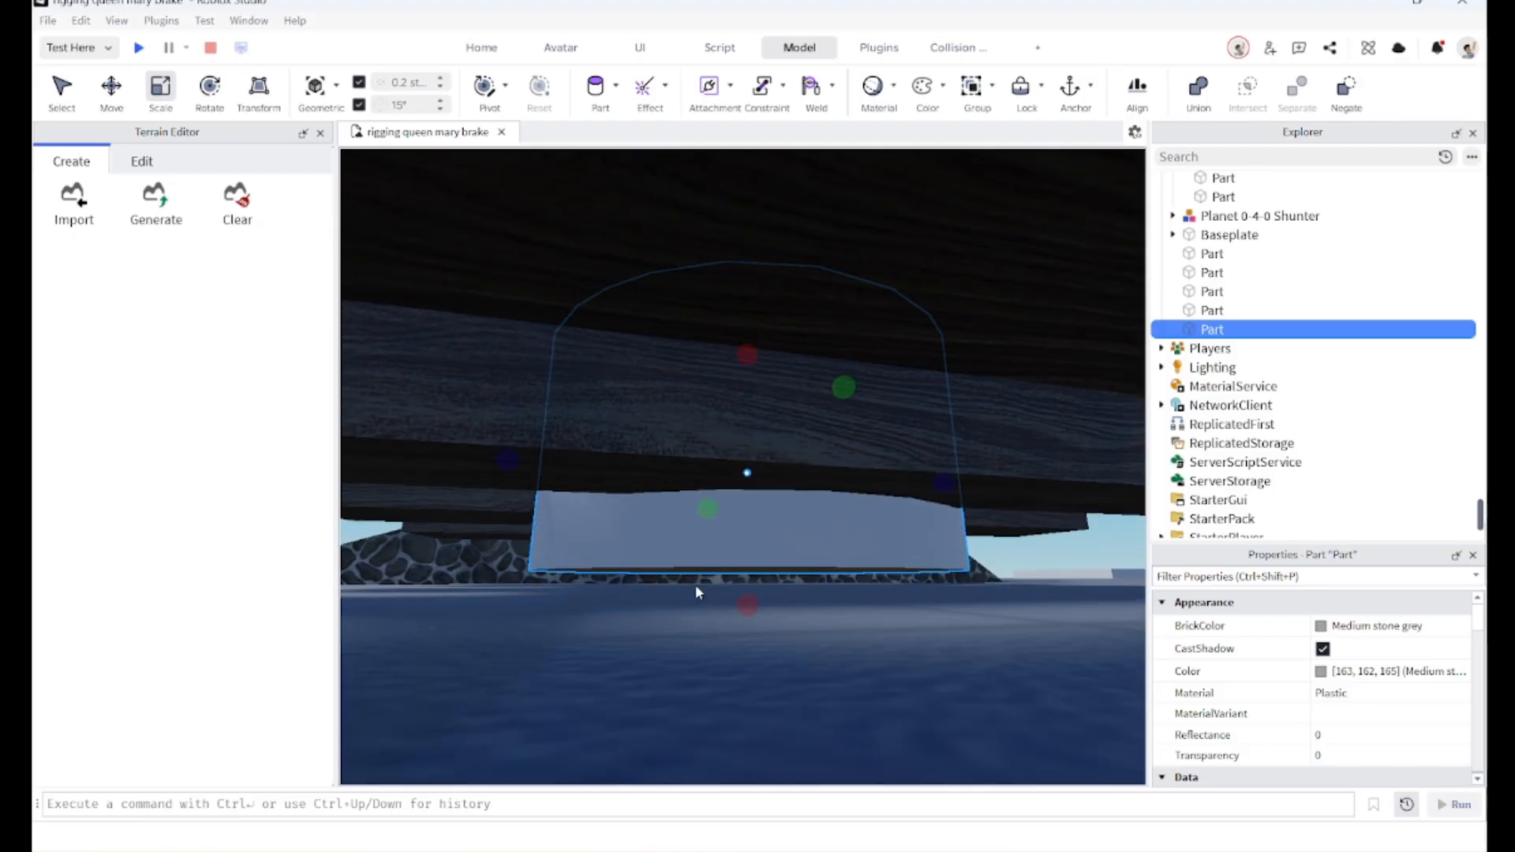
scroll(695, 586, "up", 5)
scroll(687, 593, "down", 6)
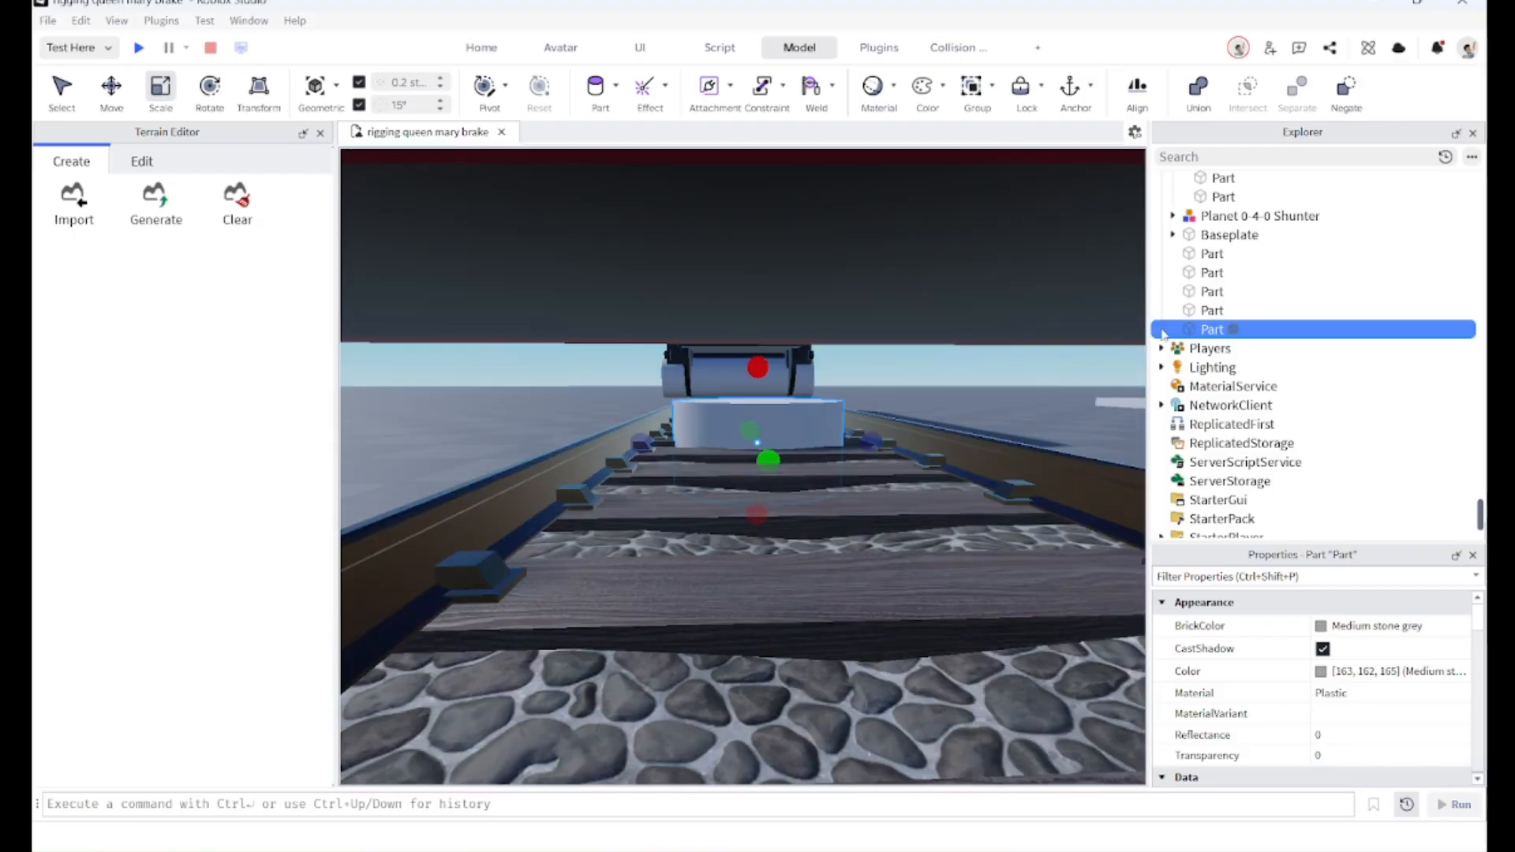
right_click_drag(684, 377, 684, 379)
left_click_drag(724, 410, 721, 442)
right_click_drag(721, 442, 726, 436)
scroll(722, 442, "up", 2)
left_click_drag(826, 508, 821, 500)
right_click_drag(822, 501, 847, 503)
scroll(852, 514, "down", 3)
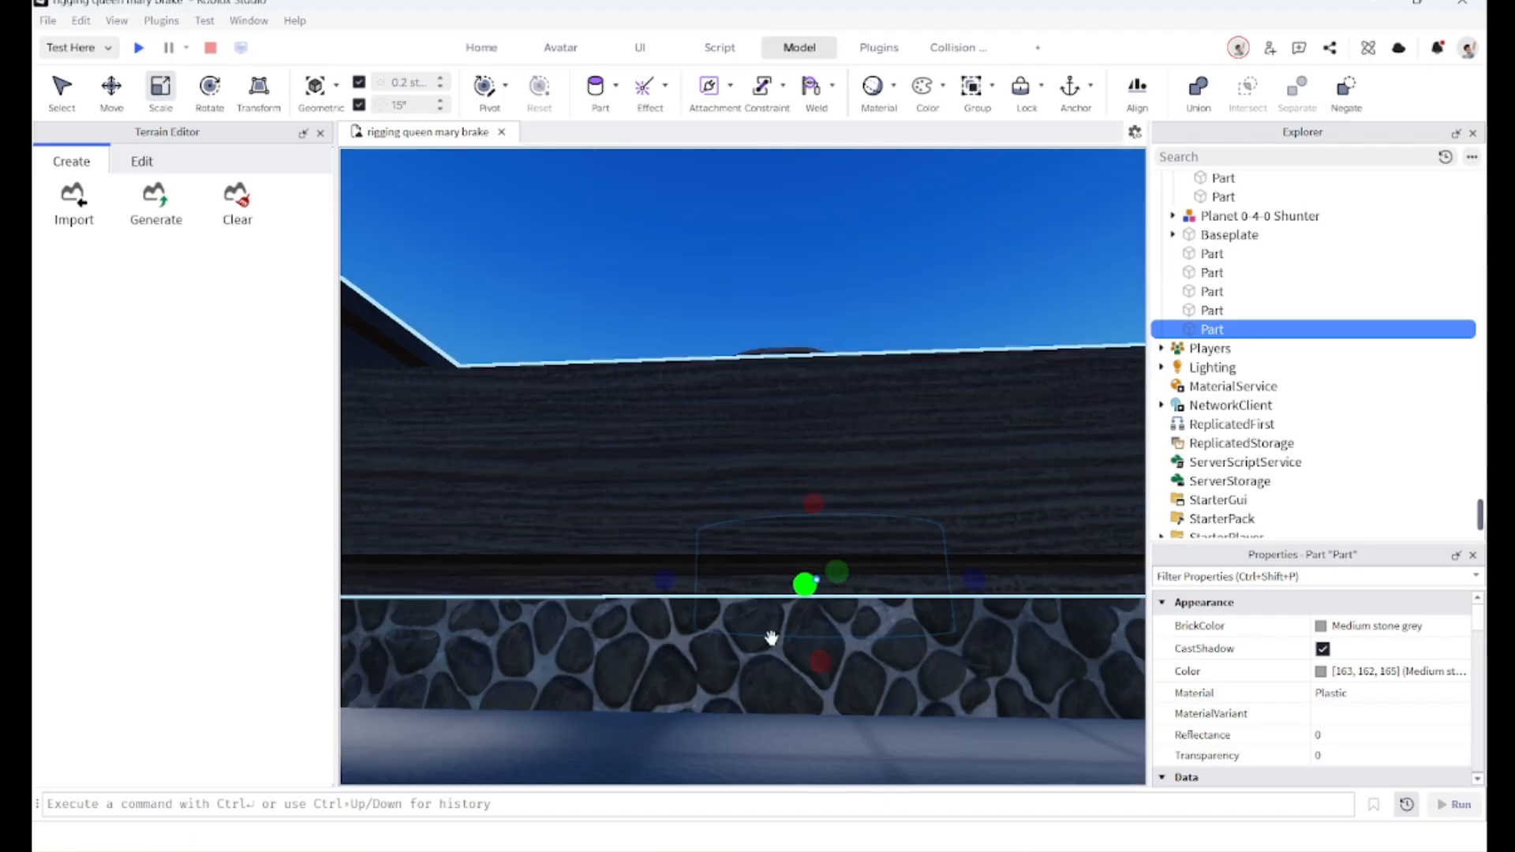
right_click_drag(771, 636, 750, 497)
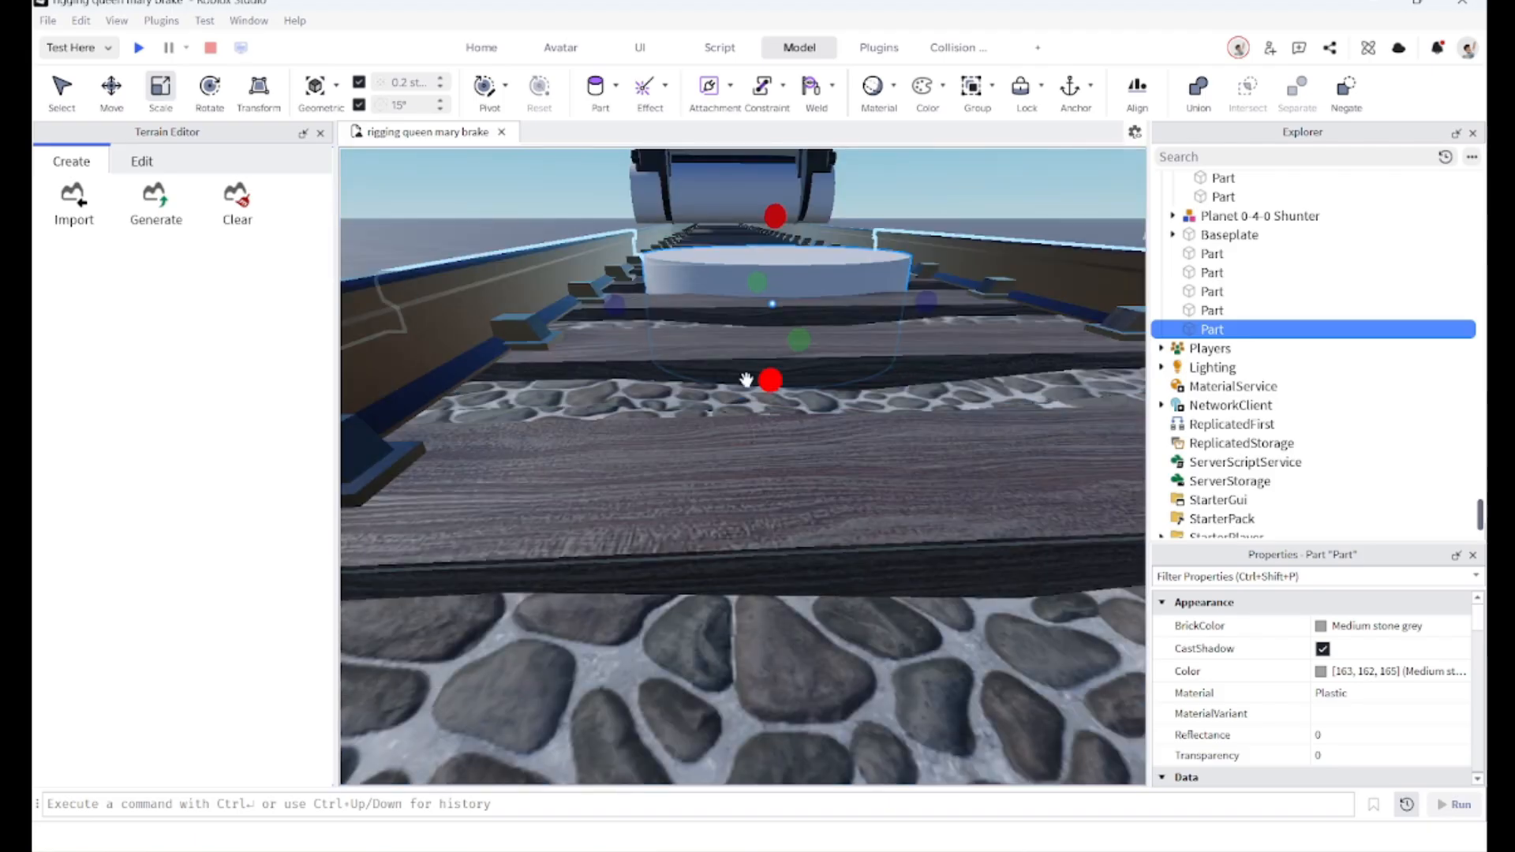
scroll(755, 391, "up", 2)
key("q")
left_click_drag(861, 552, 859, 559)
key("d")
key("w")
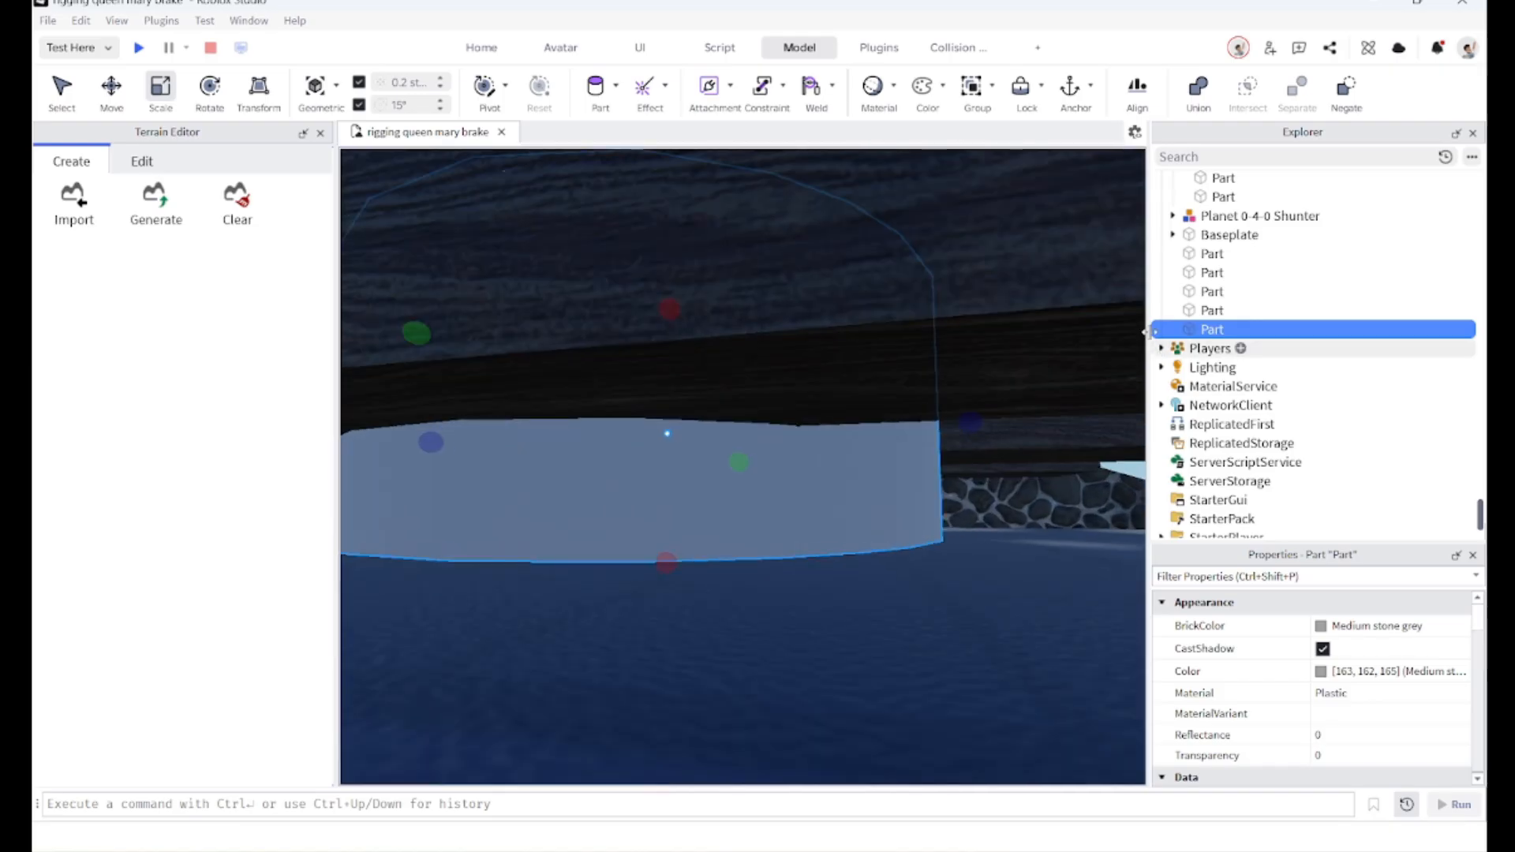
right_click_drag(835, 450, 788, 443)
scroll(777, 442, "down", 4)
scroll(772, 437, "down", 4)
key("w")
Step: Move the flat disc along the track until it sits beneath the van's first wheelset
left_click(111, 89)
mouse_move(616, 392)
right_mouse_down()
mouse_move(574, 392)
mouse_move(603, 416)
right_mouse_up()
key("w")
key("s")
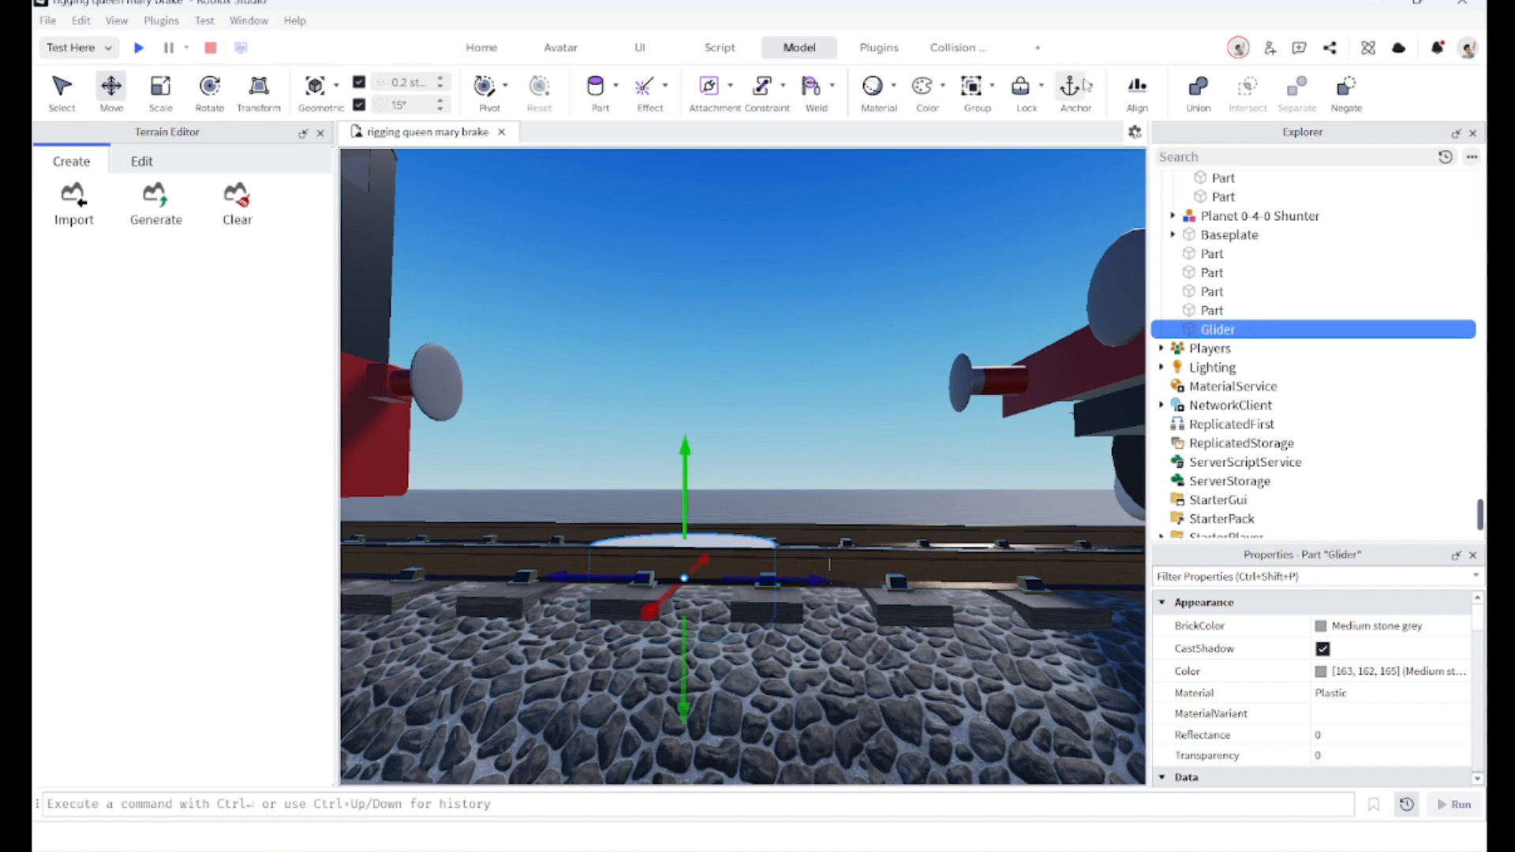
key("w")
right_click_drag(963, 347, 799, 464)
key("s")
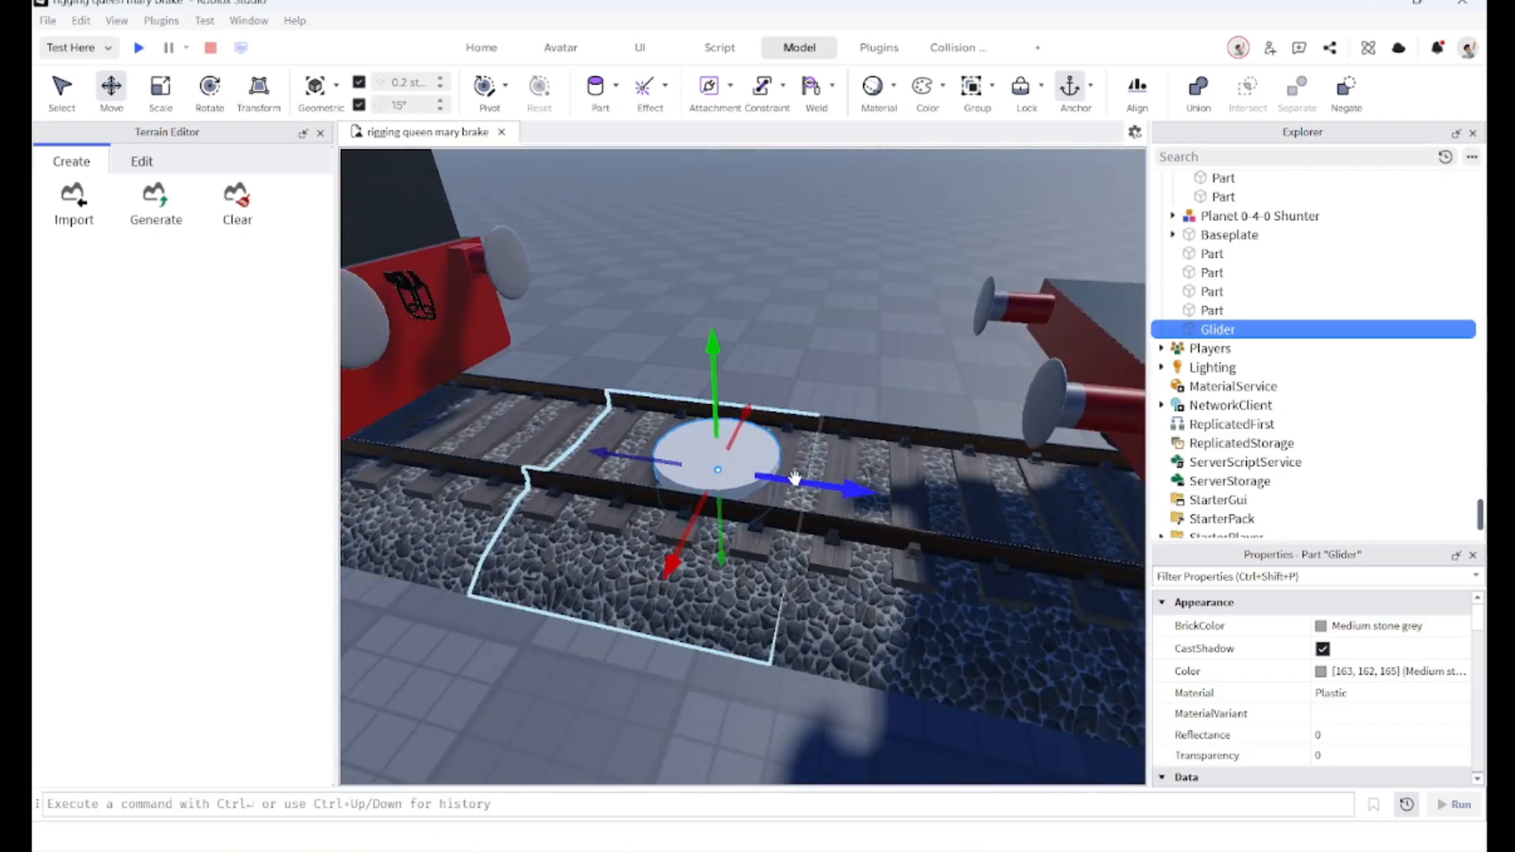
left_click_drag(794, 479, 795, 479)
key("d")
right_click_drag(795, 479, 794, 478)
left_click_drag(794, 479, 795, 479)
right_click_drag(795, 479, 794, 480)
left_click_drag(794, 479, 794, 480)
right_click_drag(795, 480, 794, 480)
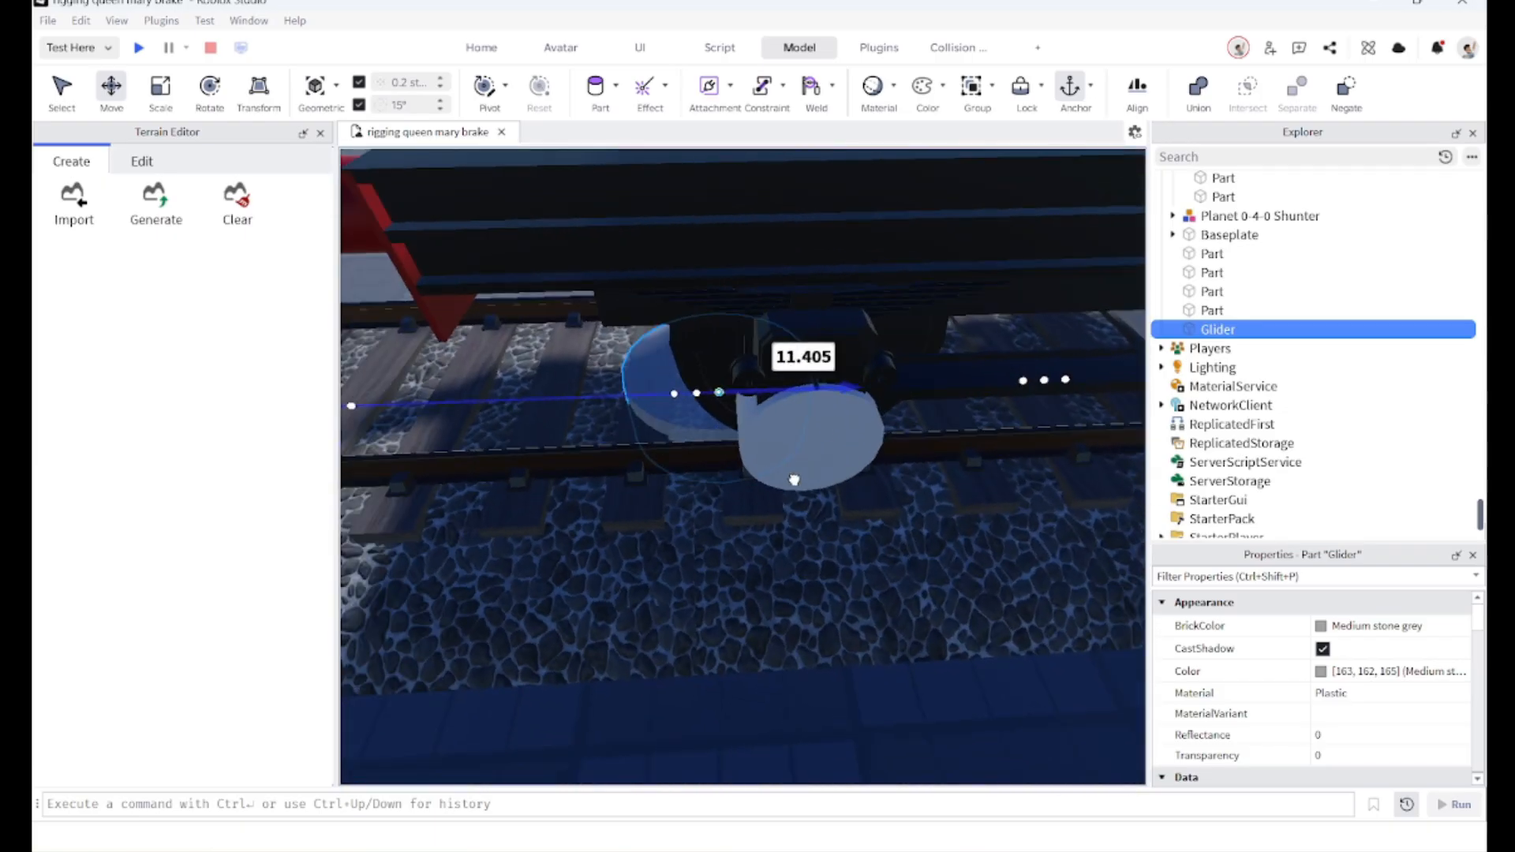
left_click_drag(795, 480, 813, 462)
left_click(841, 449)
right_click_drag(872, 435, 873, 433)
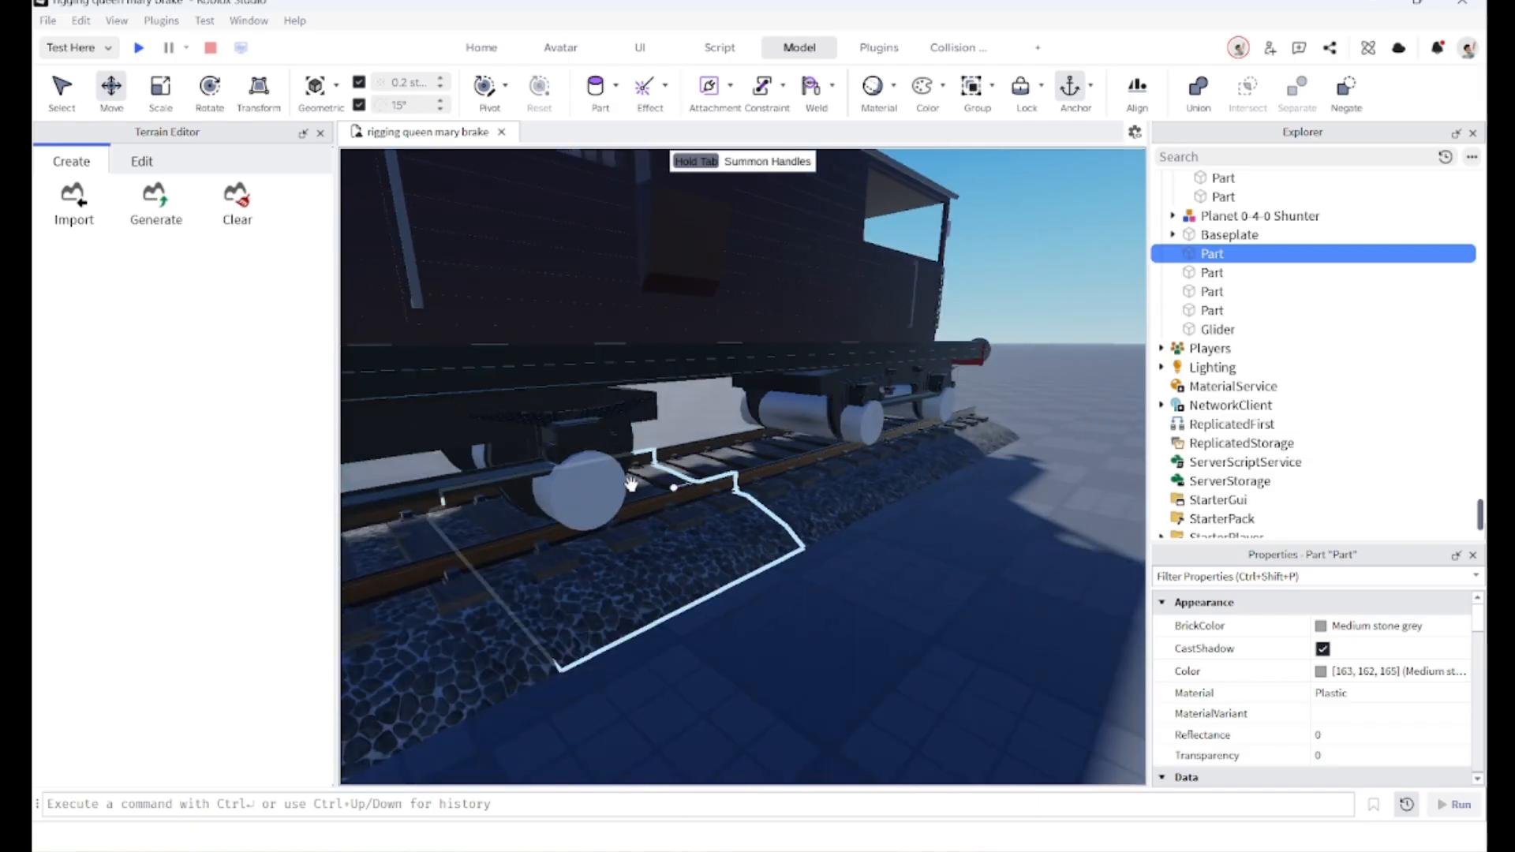
Step: Select the four axle cylinders and set their Transparency to 1
left_click(602, 491, "ctrl")
left_click(857, 425, "ctrl")
left_click(934, 403, "ctrl")
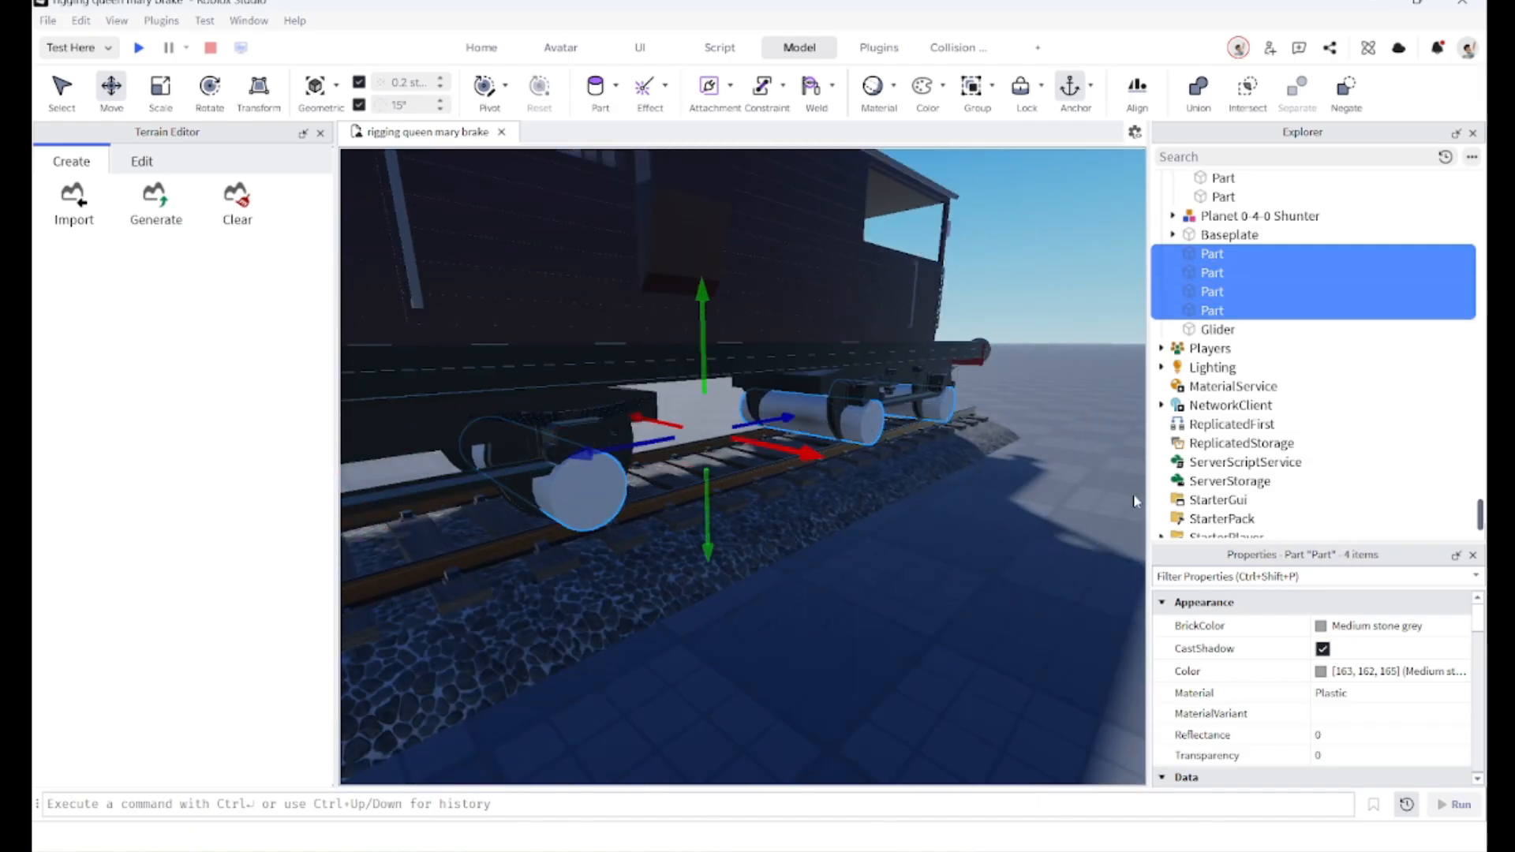
left_click(1347, 755)
type("1")
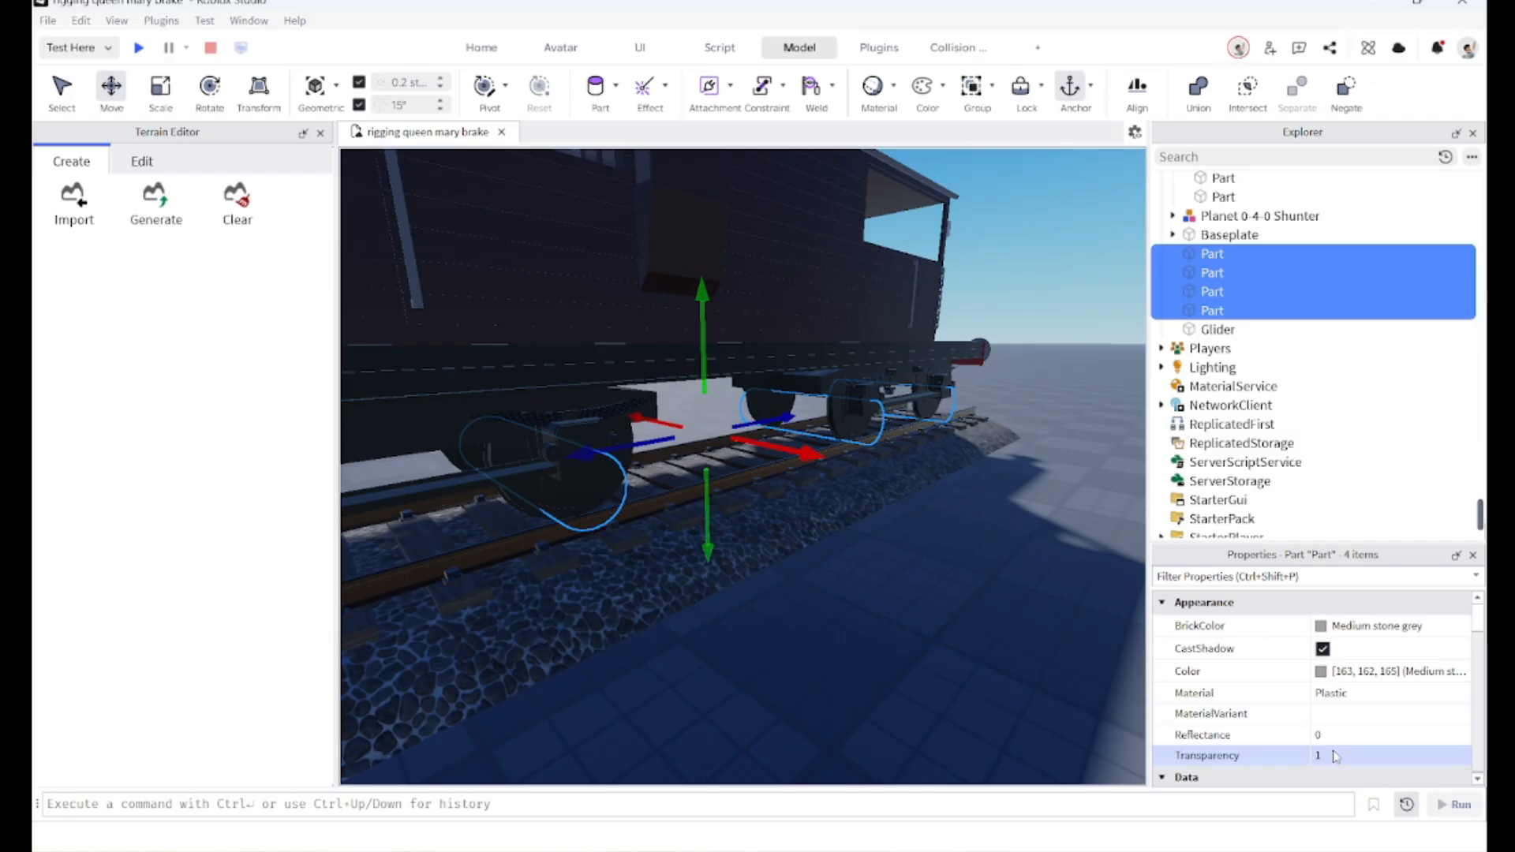
Step: Select the flat glider disc and raise it onto the rails under the wheels
scroll(790, 552, "up", 5)
left_click(744, 505)
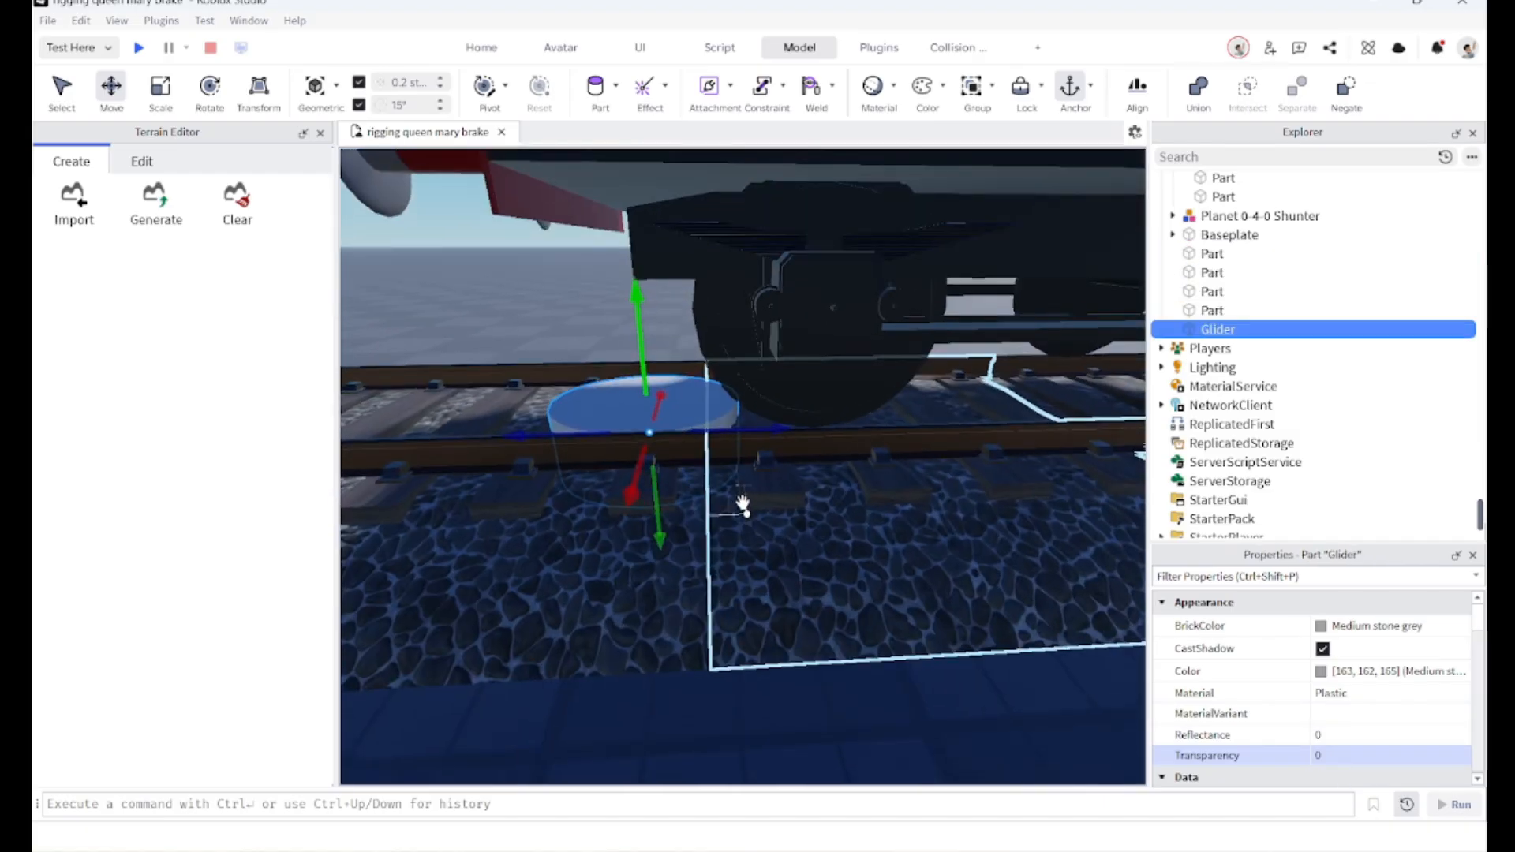
scroll(744, 505, "down", 3)
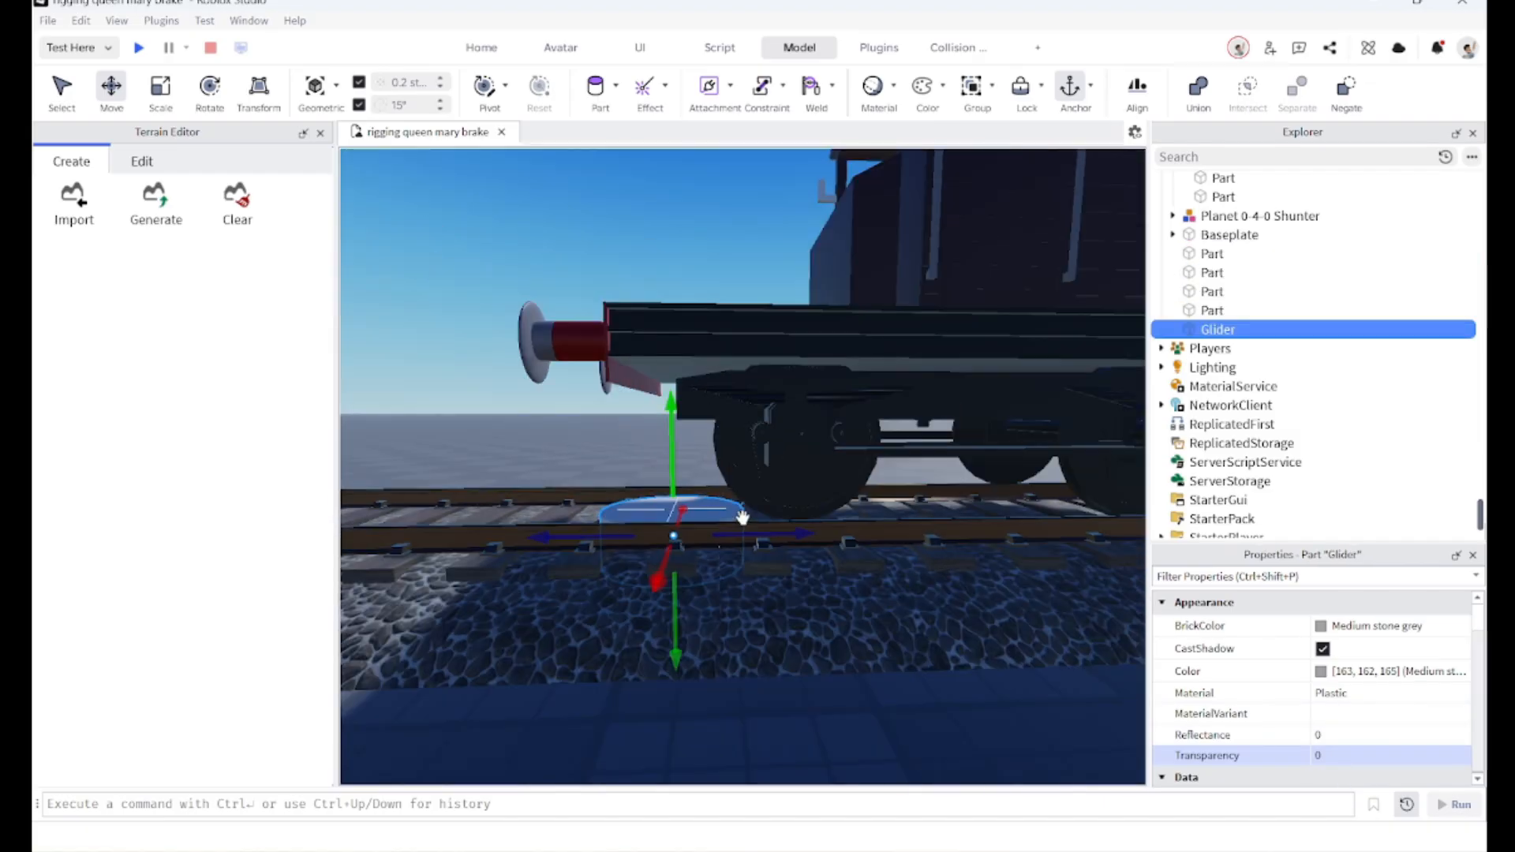
mouse_move(740, 526)
left_mouse_down()
mouse_move(734, 473)
mouse_move(752, 503)
left_mouse_up()
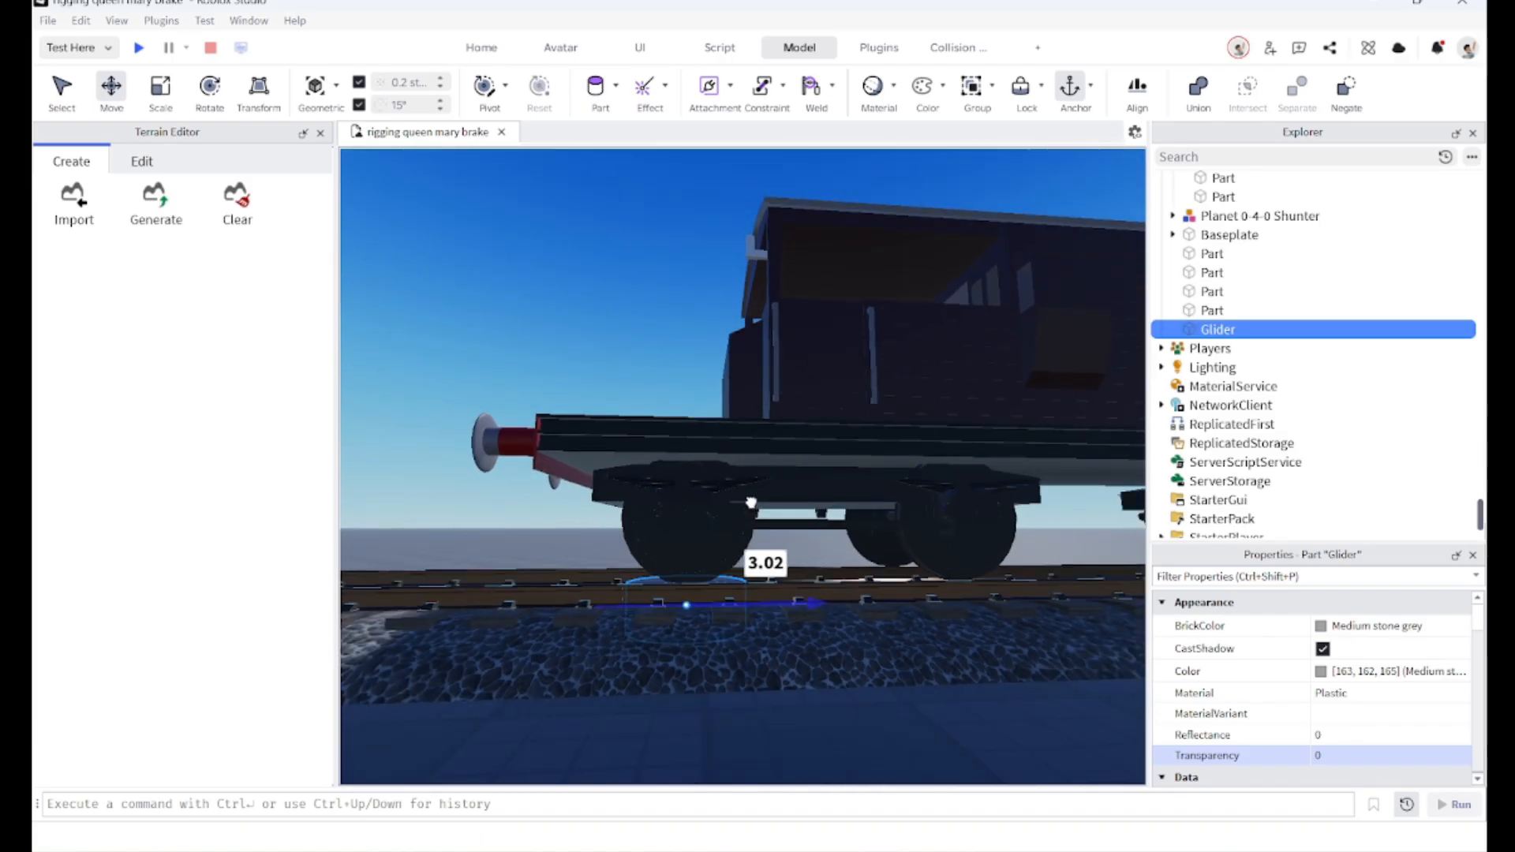
scroll(752, 502, "down", 3)
scroll(751, 502, "up", 4)
right_click_drag(906, 447, 904, 505)
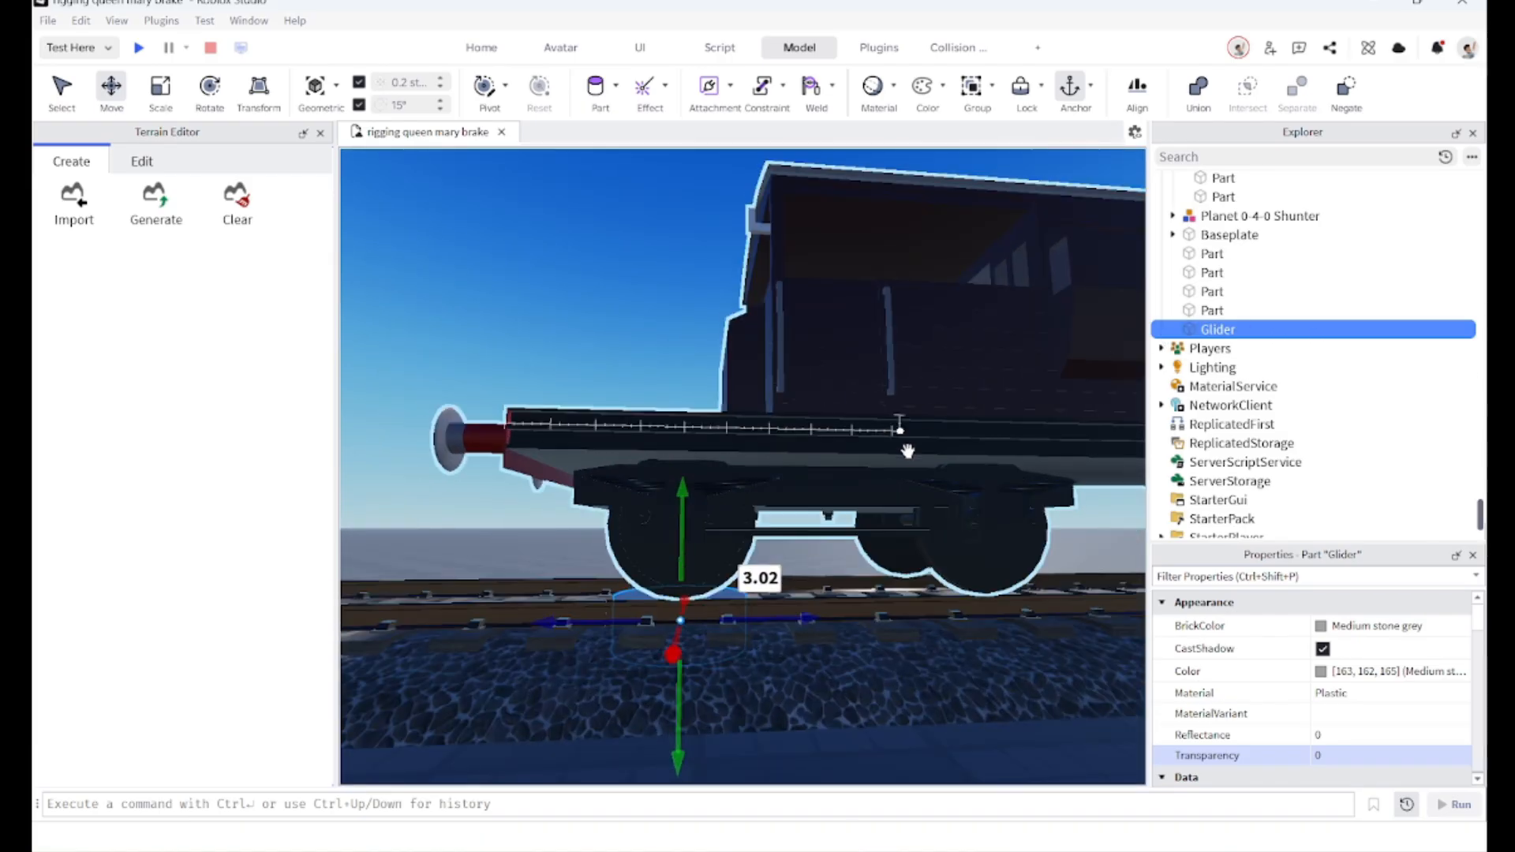
Step: Duplicate the glider and move the copy under the next wheelset
key("ctrl+d")
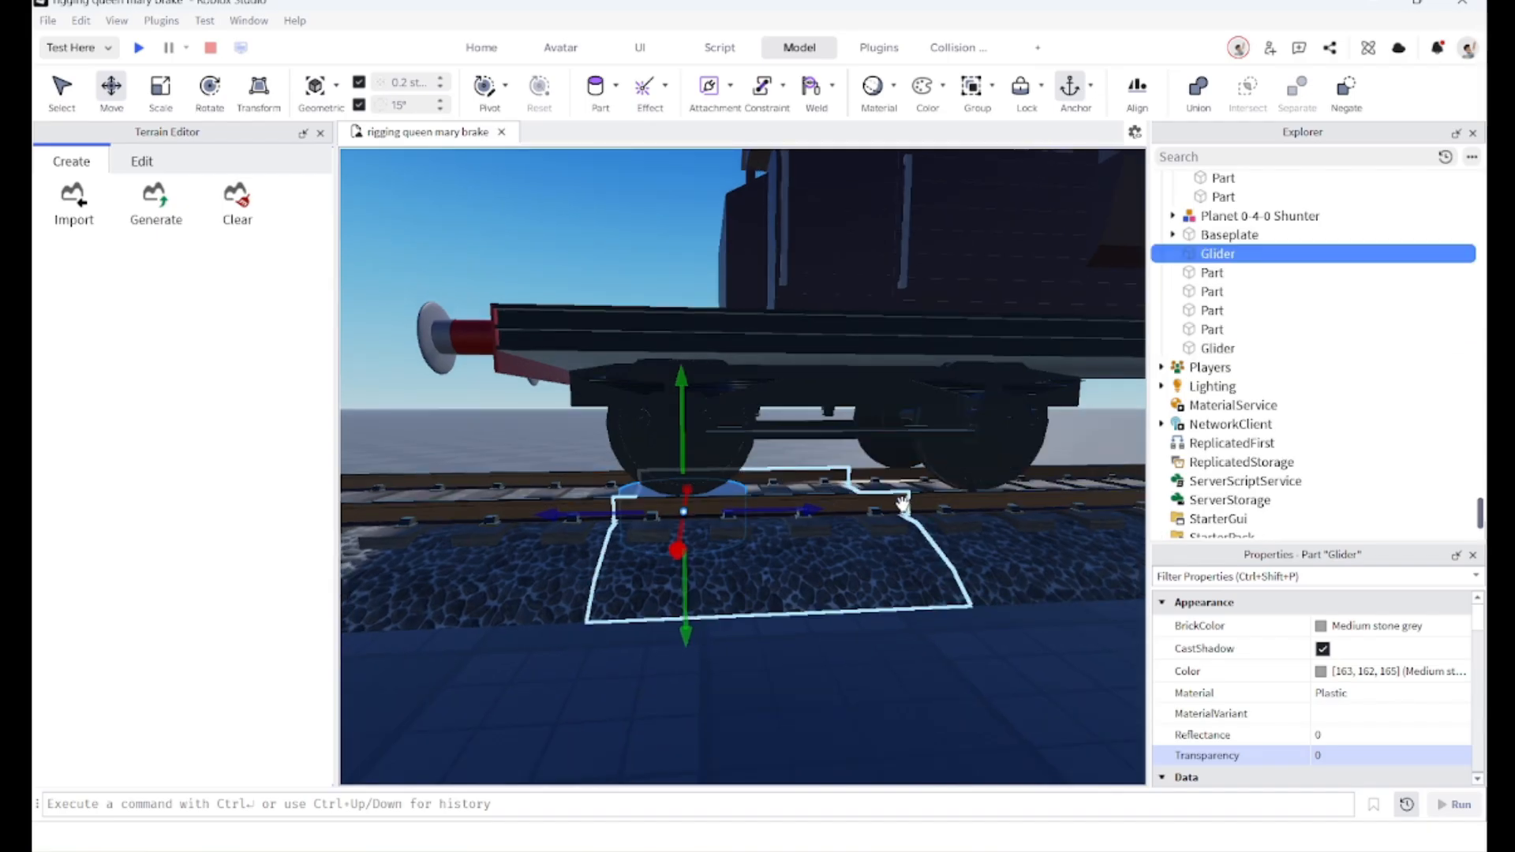
left_click_drag(772, 514, 766, 484)
right_click_drag(766, 483, 767, 484)
scroll(761, 521, "down", 3)
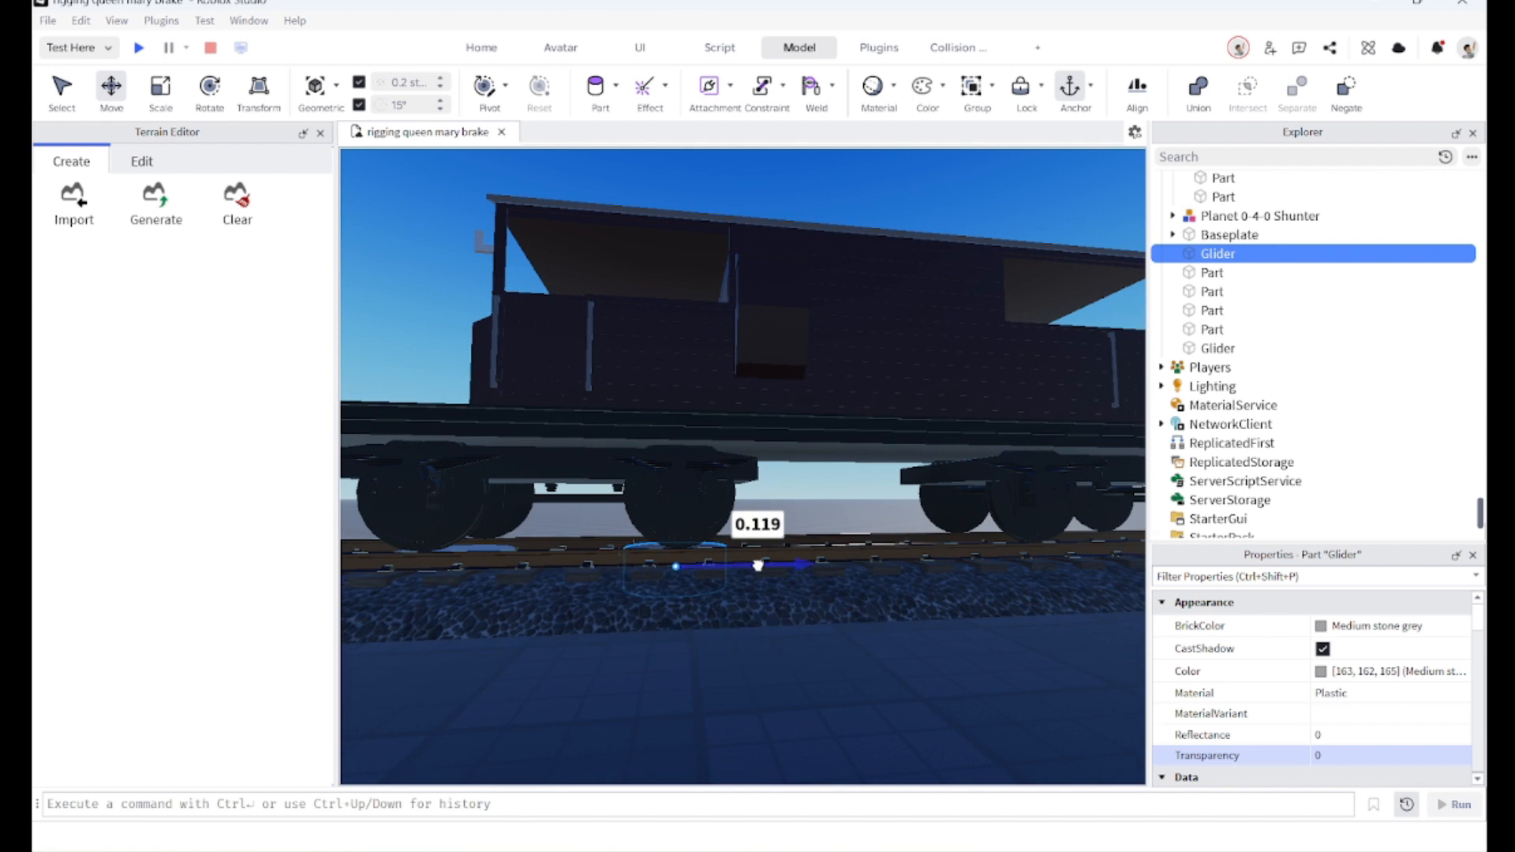
key("d")
left_click_drag(757, 563, 795, 517)
Step: Duplicate the glider twice more and position the copies under the remaining wheelsets
key("ctrl+d")
key("d")
key("w")
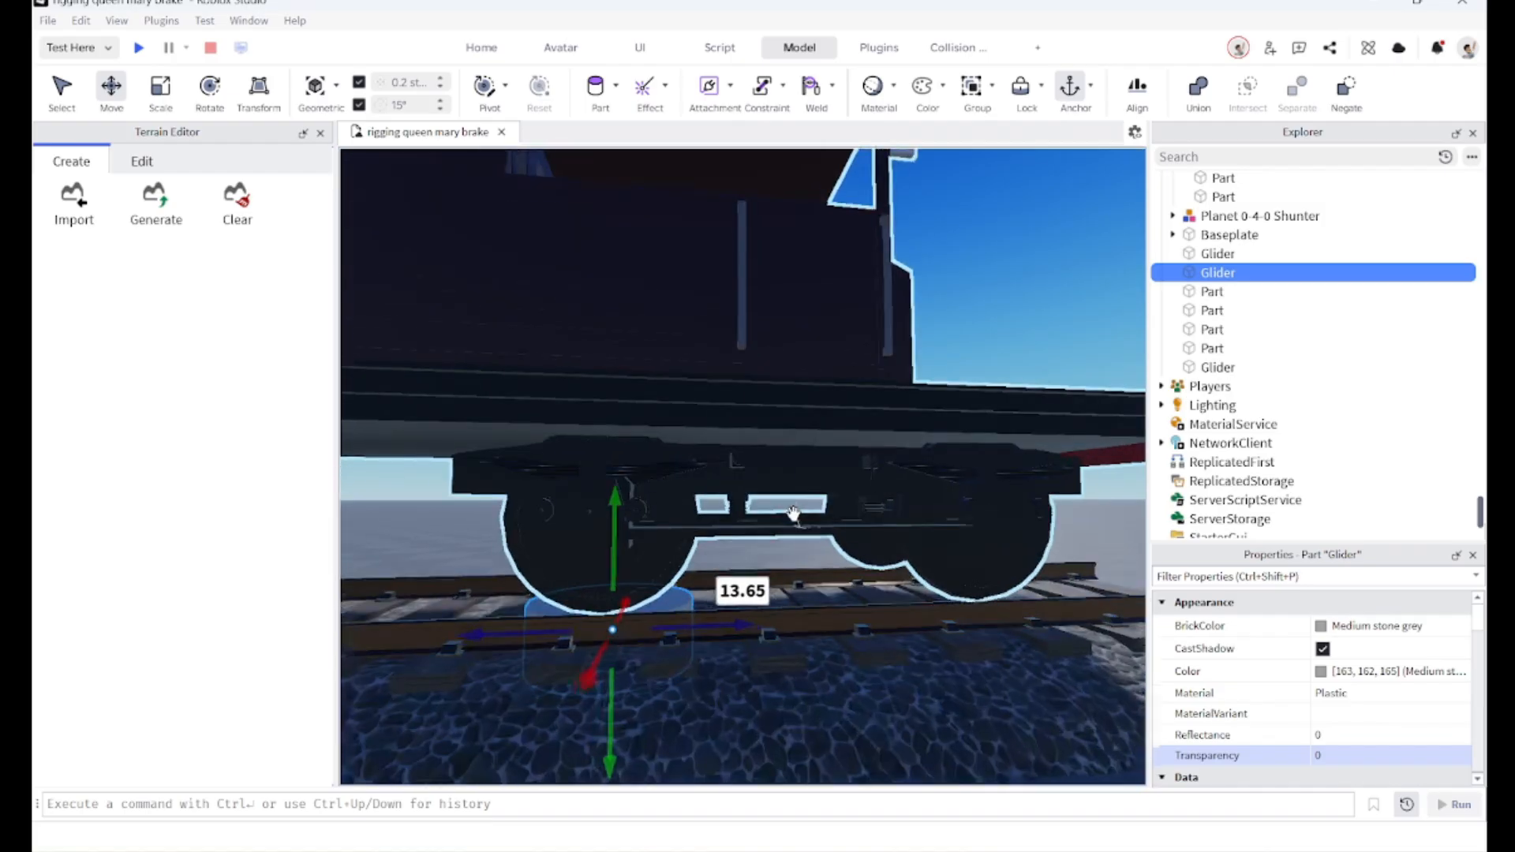
key("ctrl+d")
left_click_drag(722, 625, 745, 592)
key("d")
key("s")
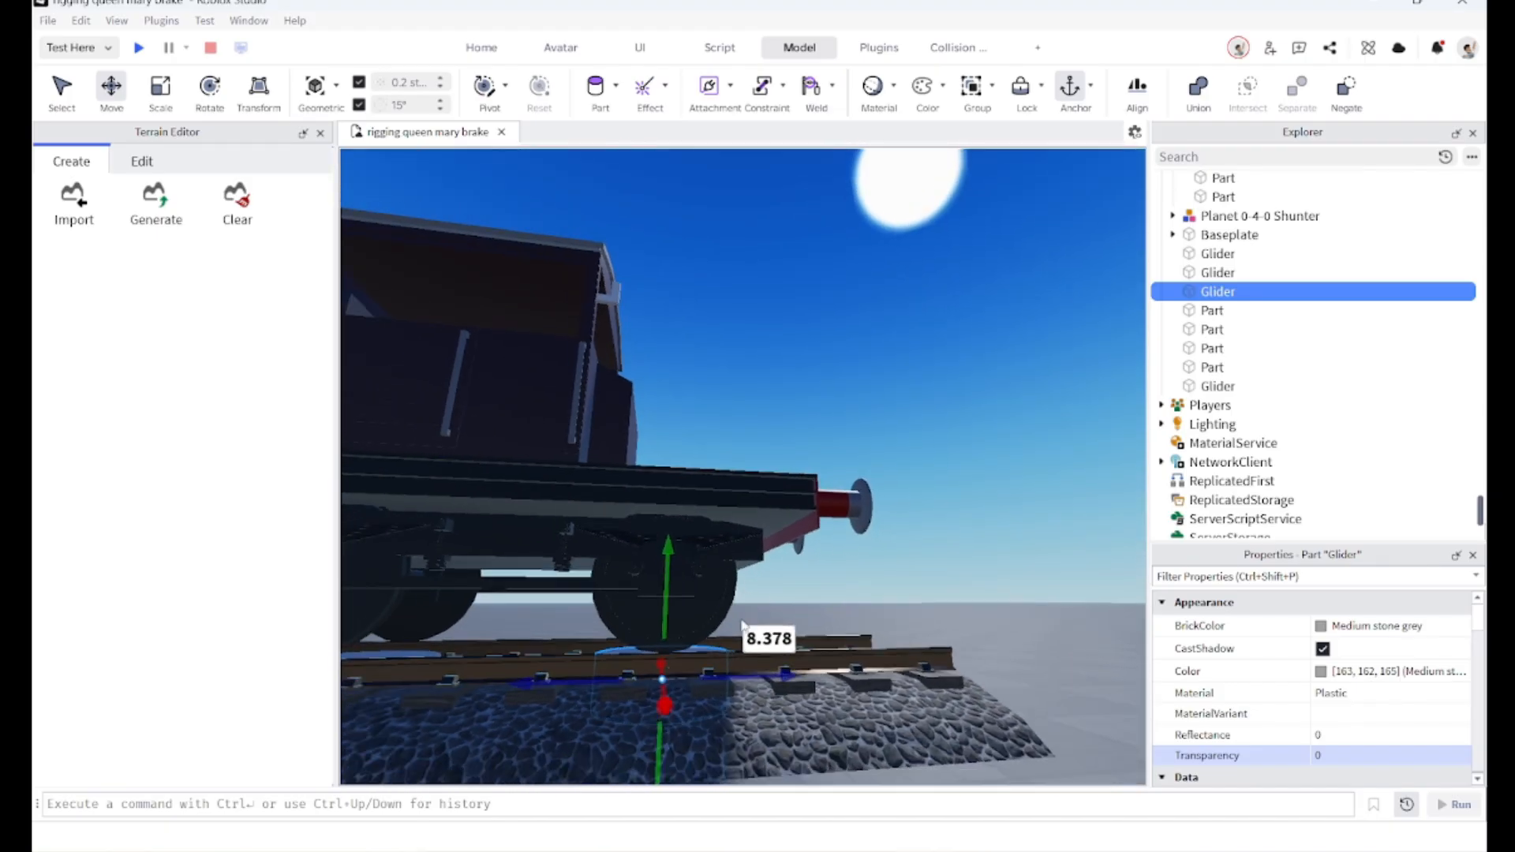
right_click_drag(750, 591, 745, 641)
left_click_drag(768, 641, 768, 641)
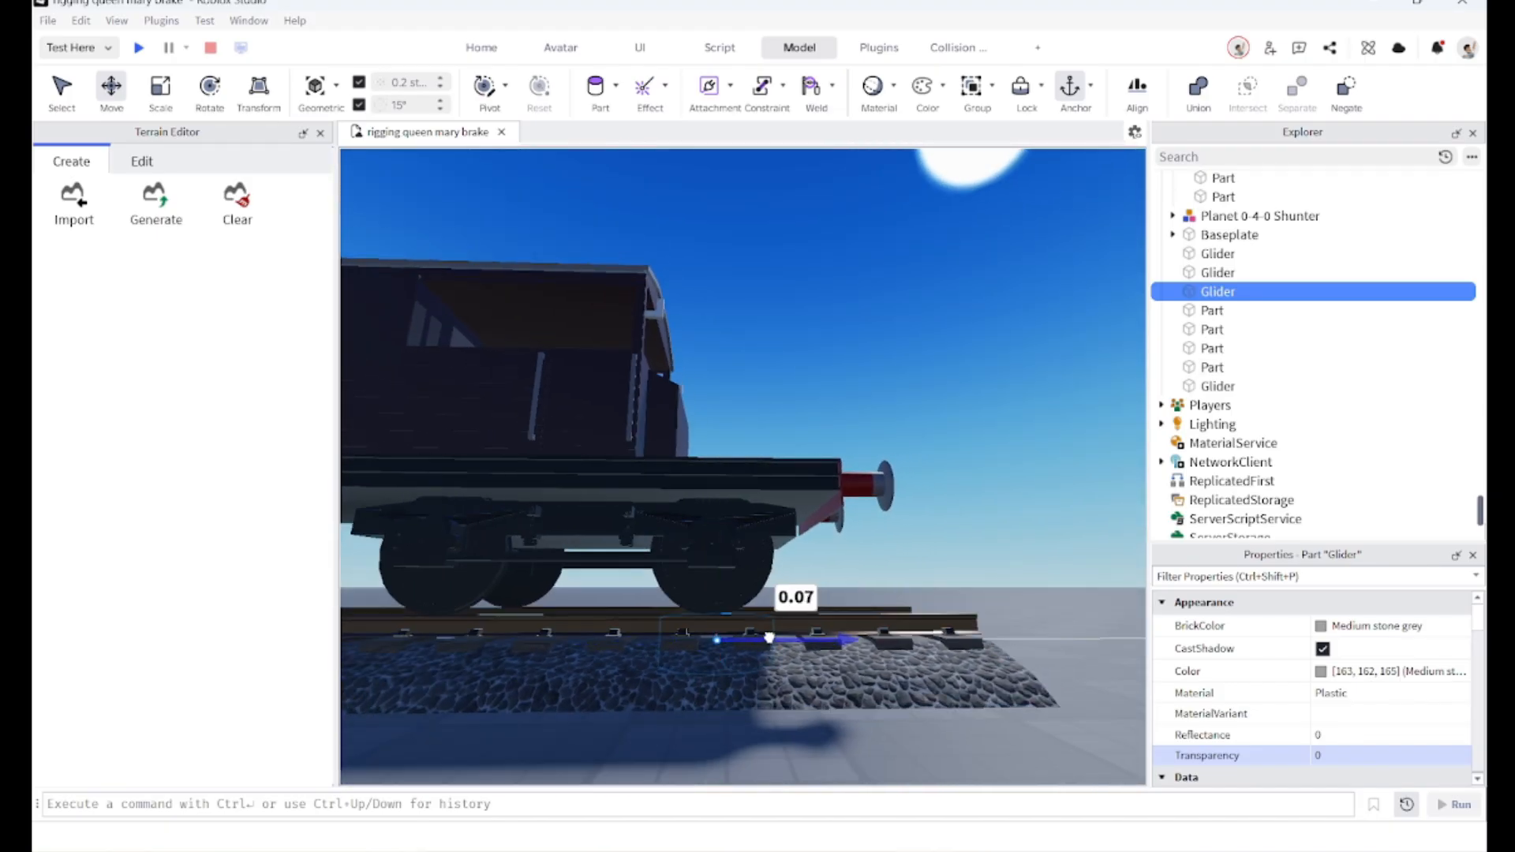
key("d")
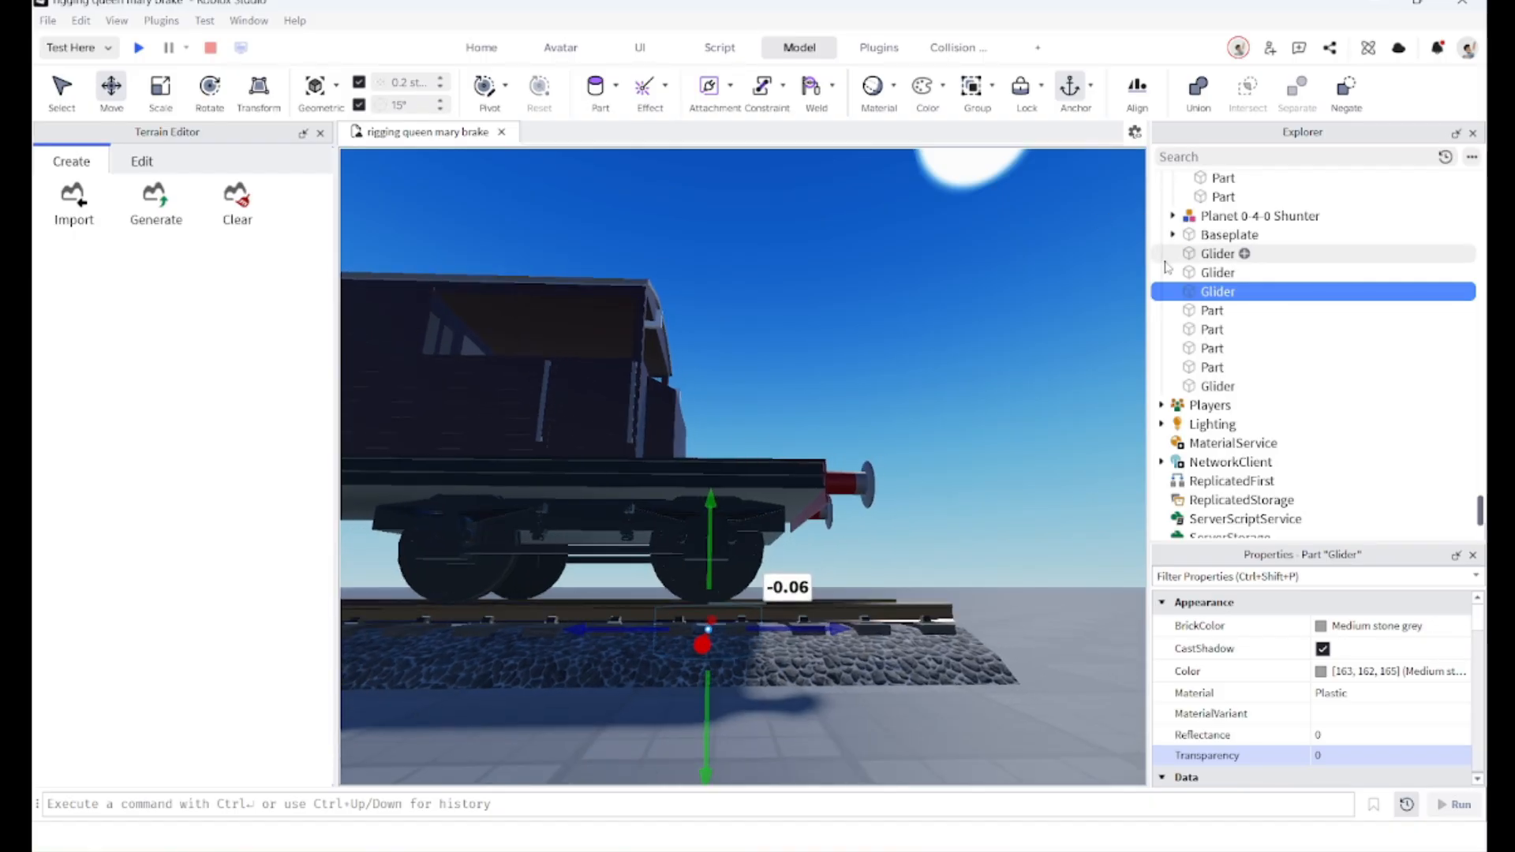
right_click_drag(1011, 322, 873, 392)
key("w")
key("s")
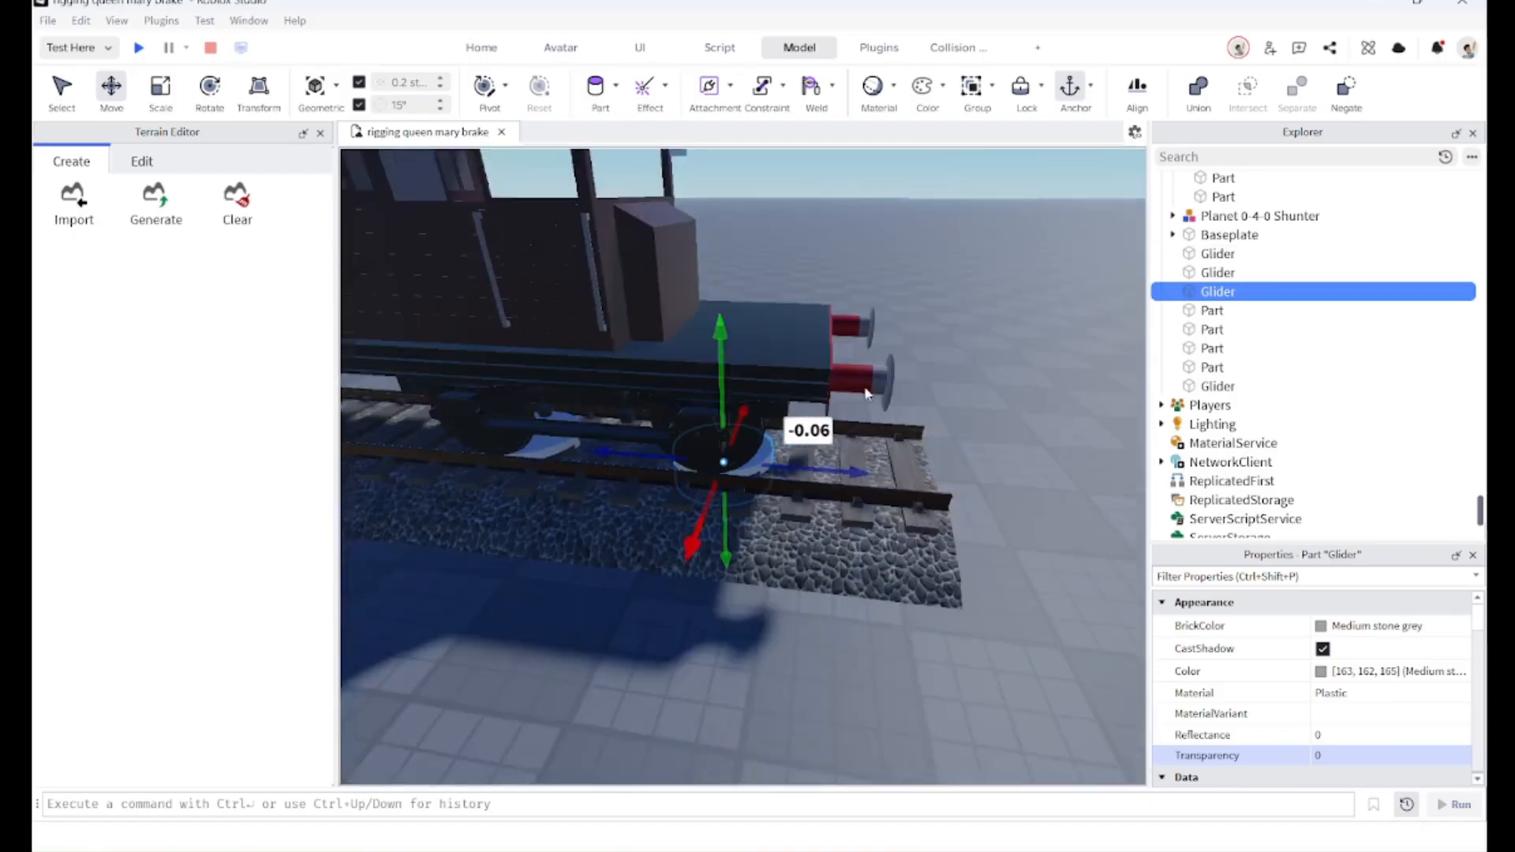
key("a")
right_click_drag(613, 447, 578, 449)
Step: Inspect the gliders beneath each wheelset from several angles around the van
key("s")
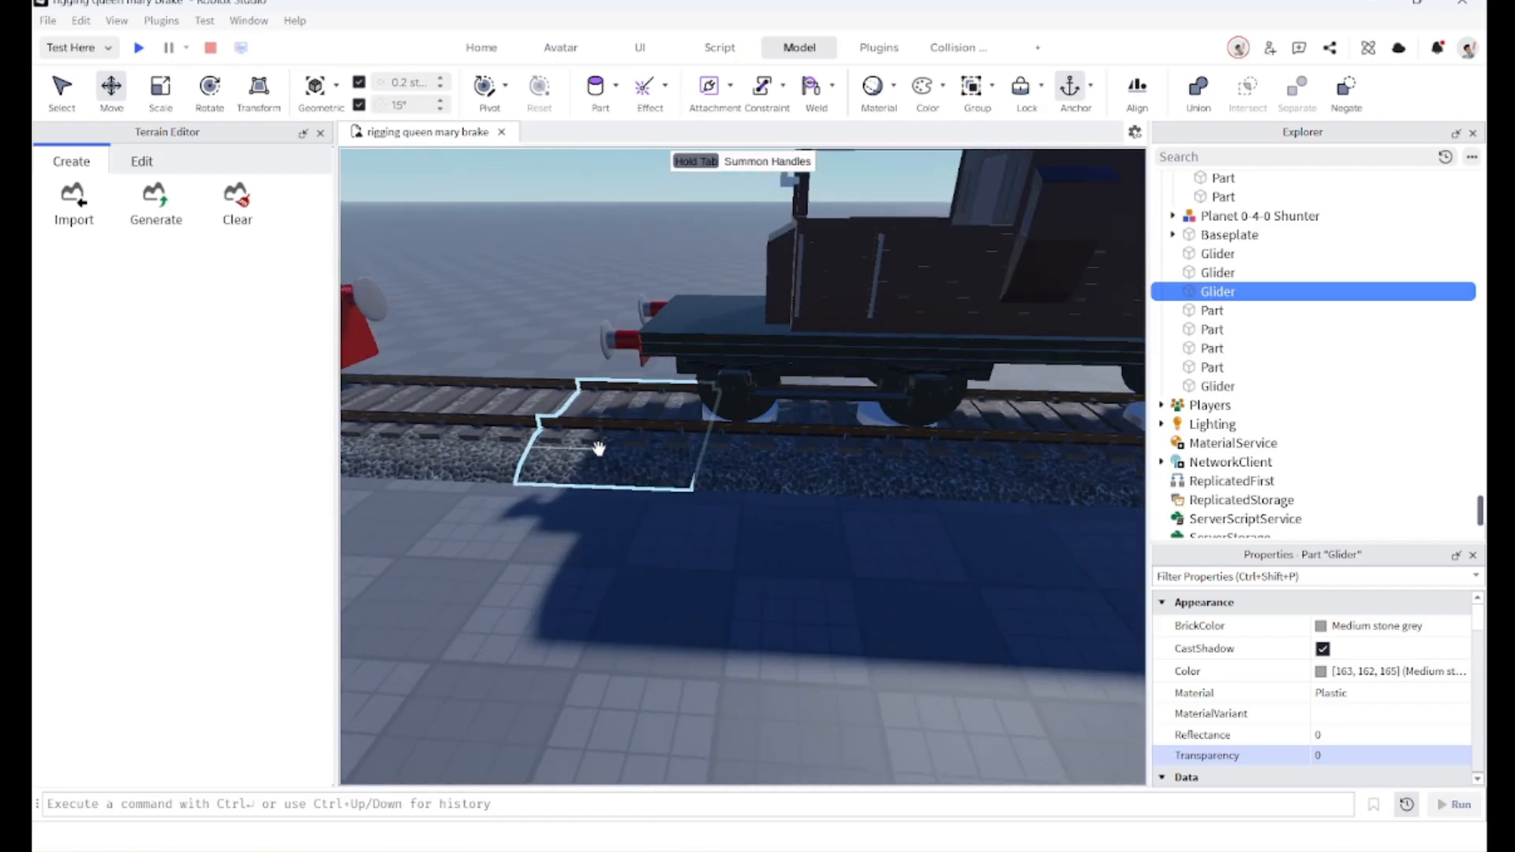
key("w")
right_click_drag(742, 607, 797, 621)
key("s")
left_click(704, 524)
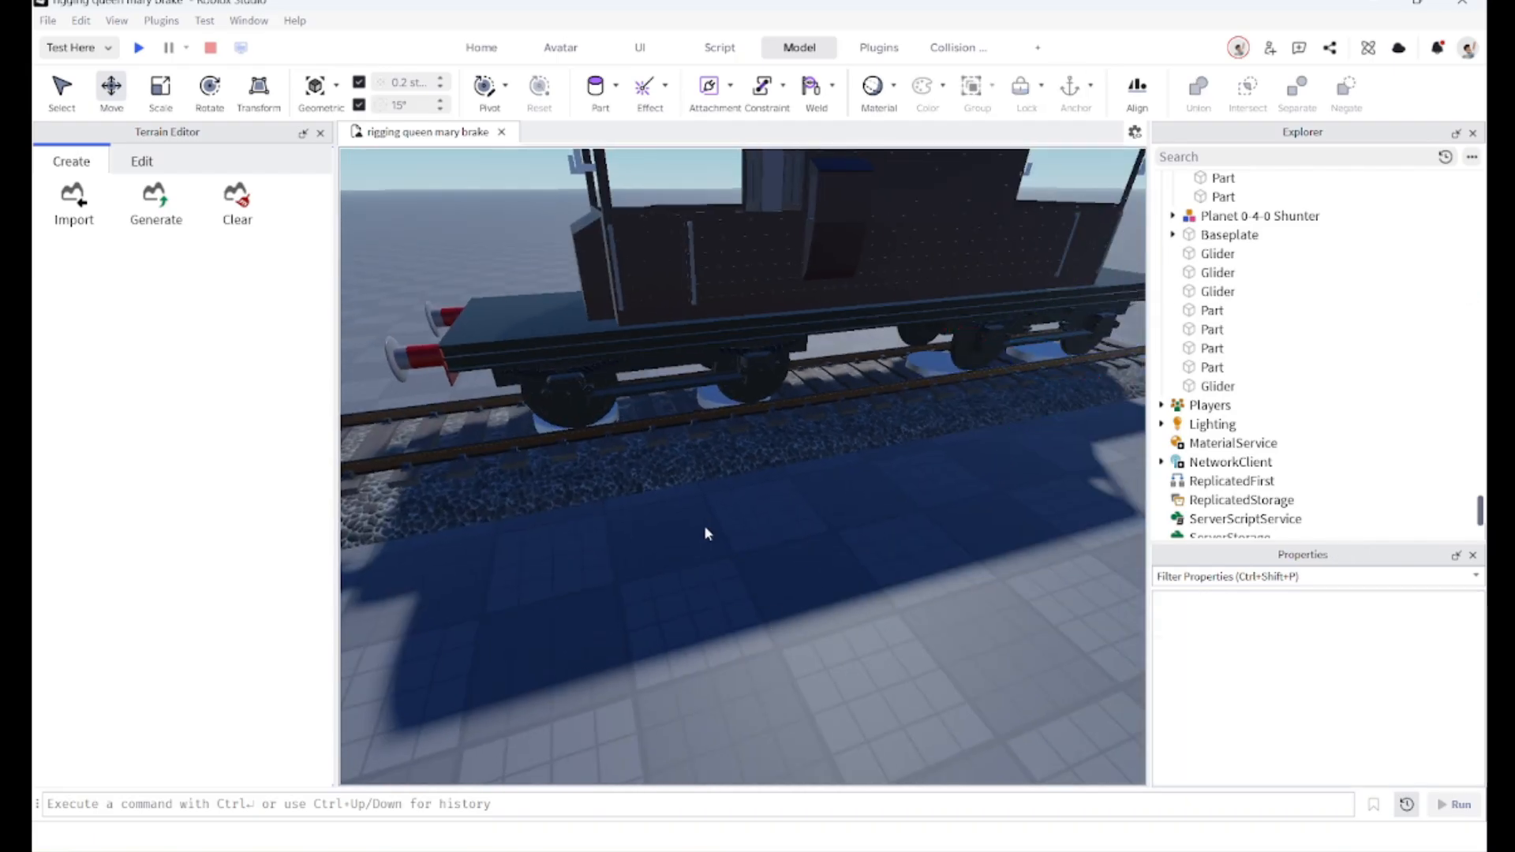
key("a")
right_click_drag(617, 541, 603, 562)
key("a")
key("w")
key("s")
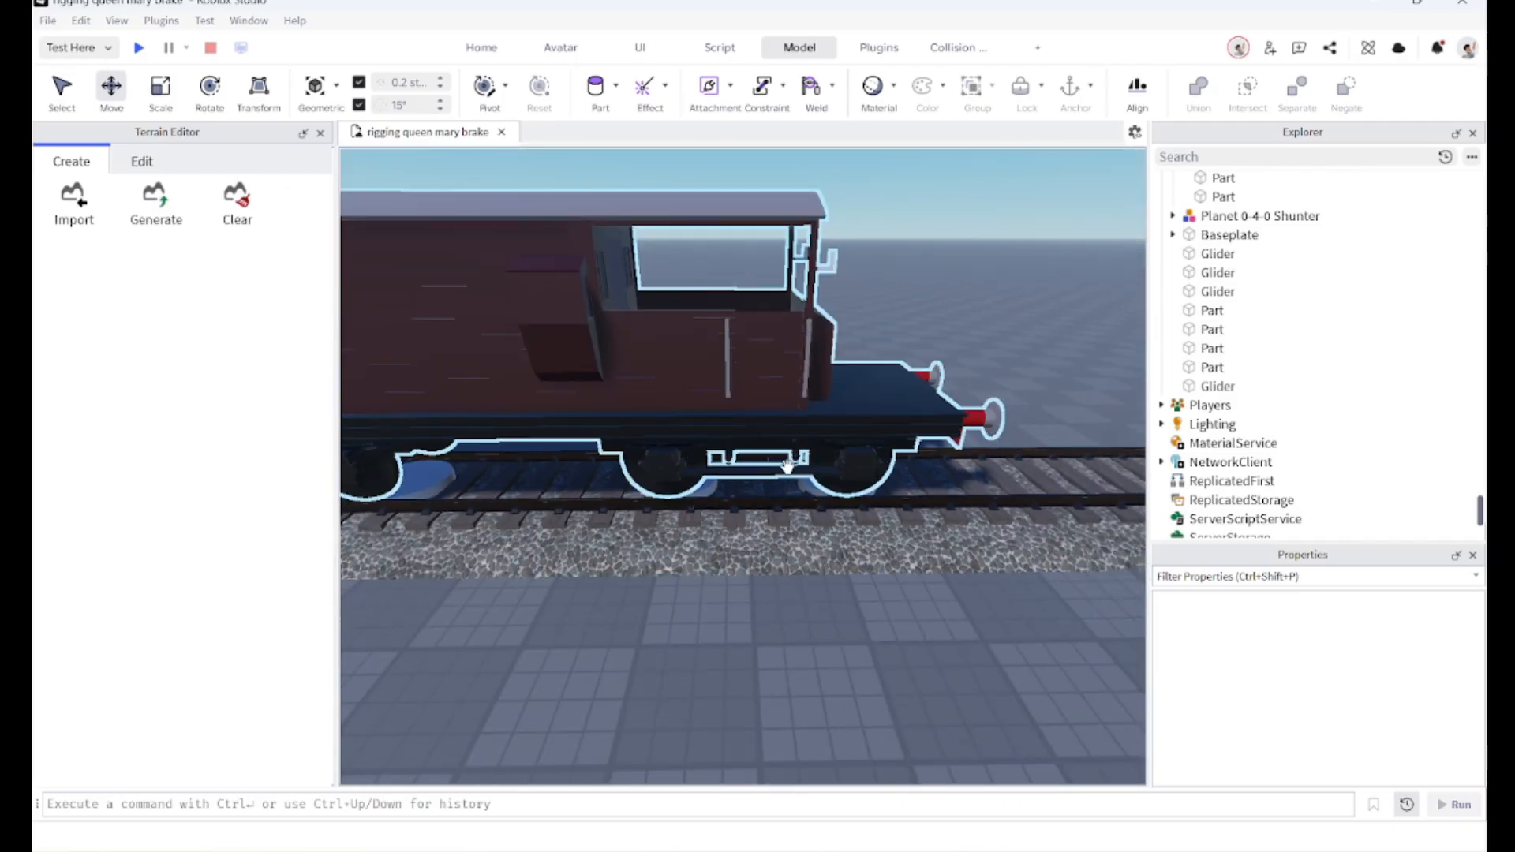
key("w")
right_click_drag(781, 466, 774, 467)
key("d")
key("s")
left_click(628, 538)
right_click_drag(609, 627, 608, 624)
key("a")
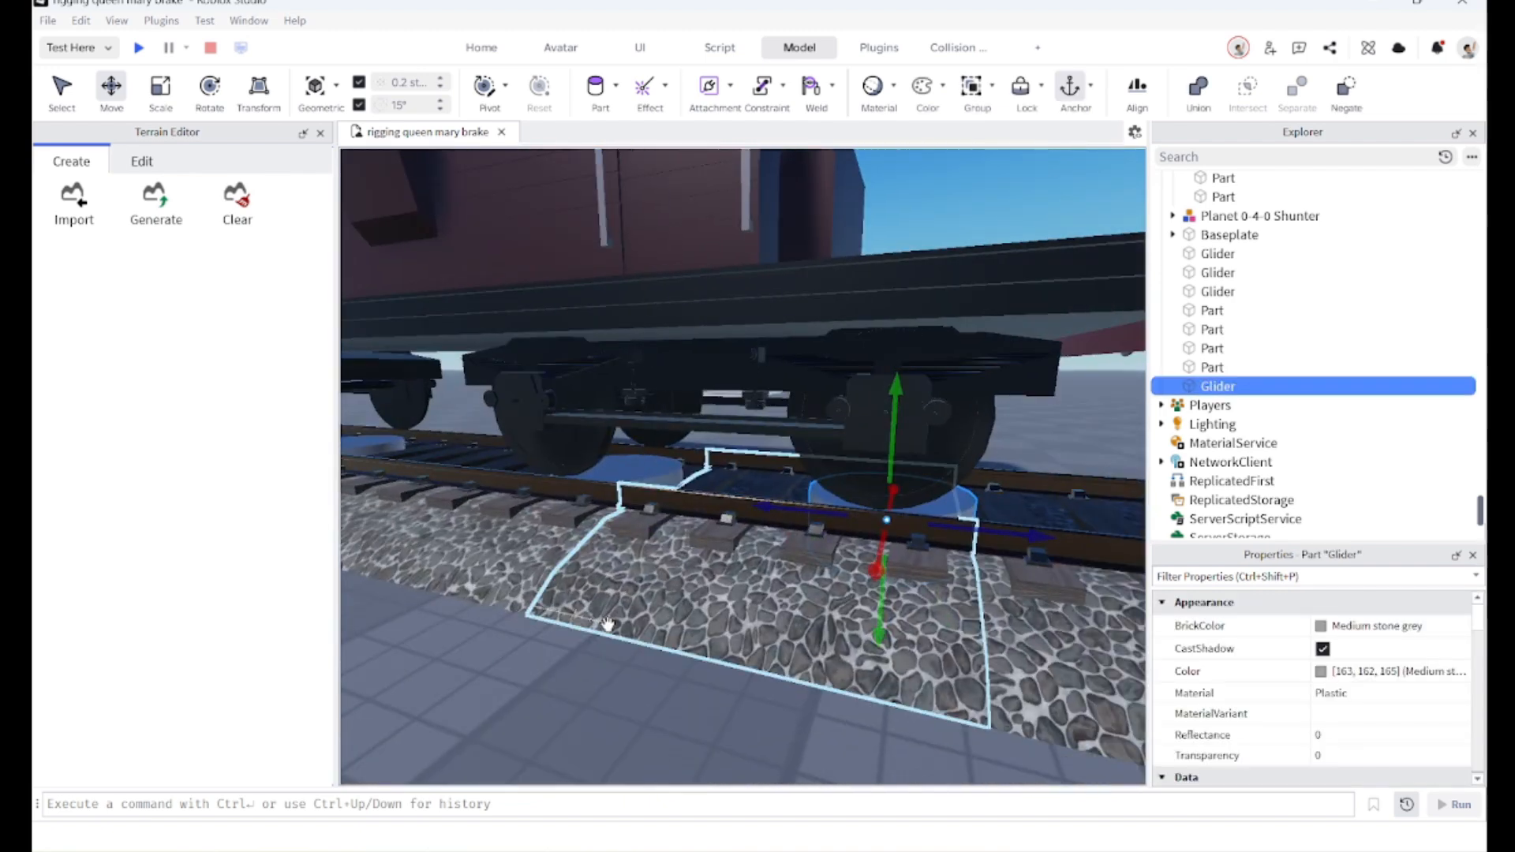
Step: Select the brake van model and ungroup it
left_click(801, 354)
right_click_drag(800, 354, 797, 345)
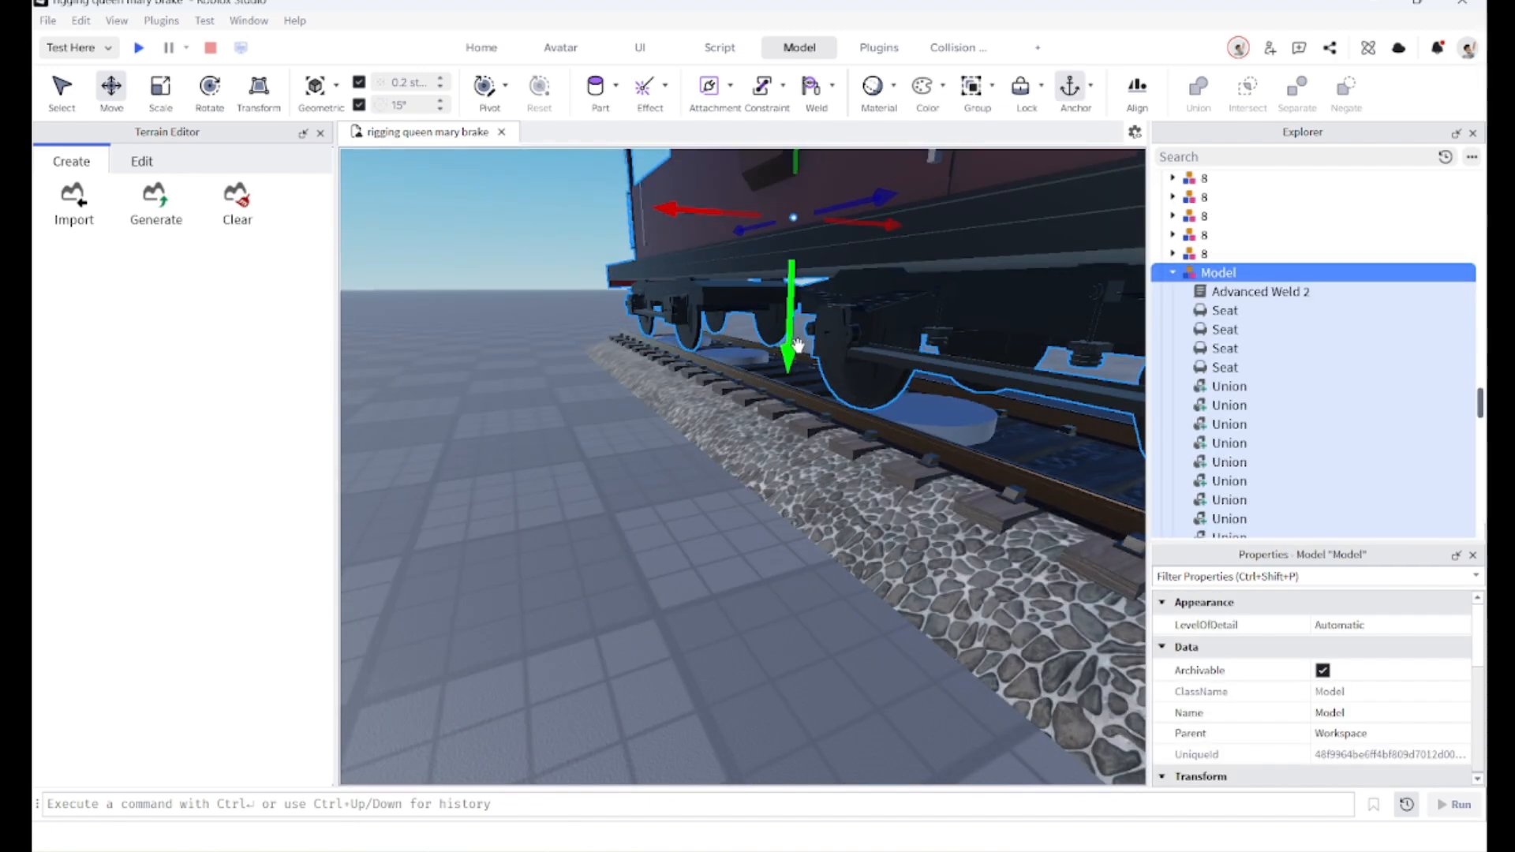
key("s")
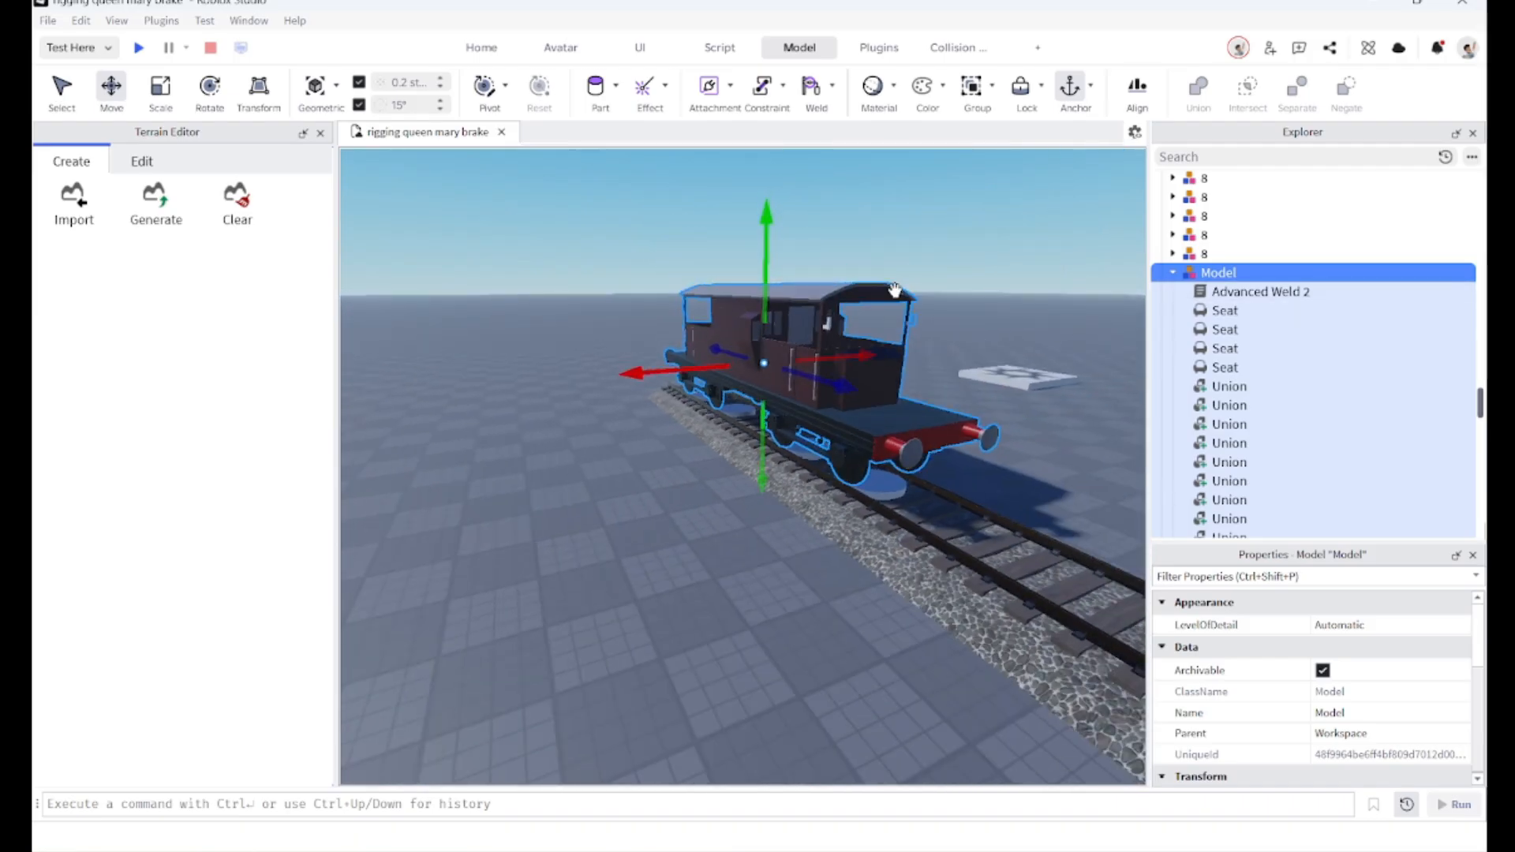
key("ctrl+u")
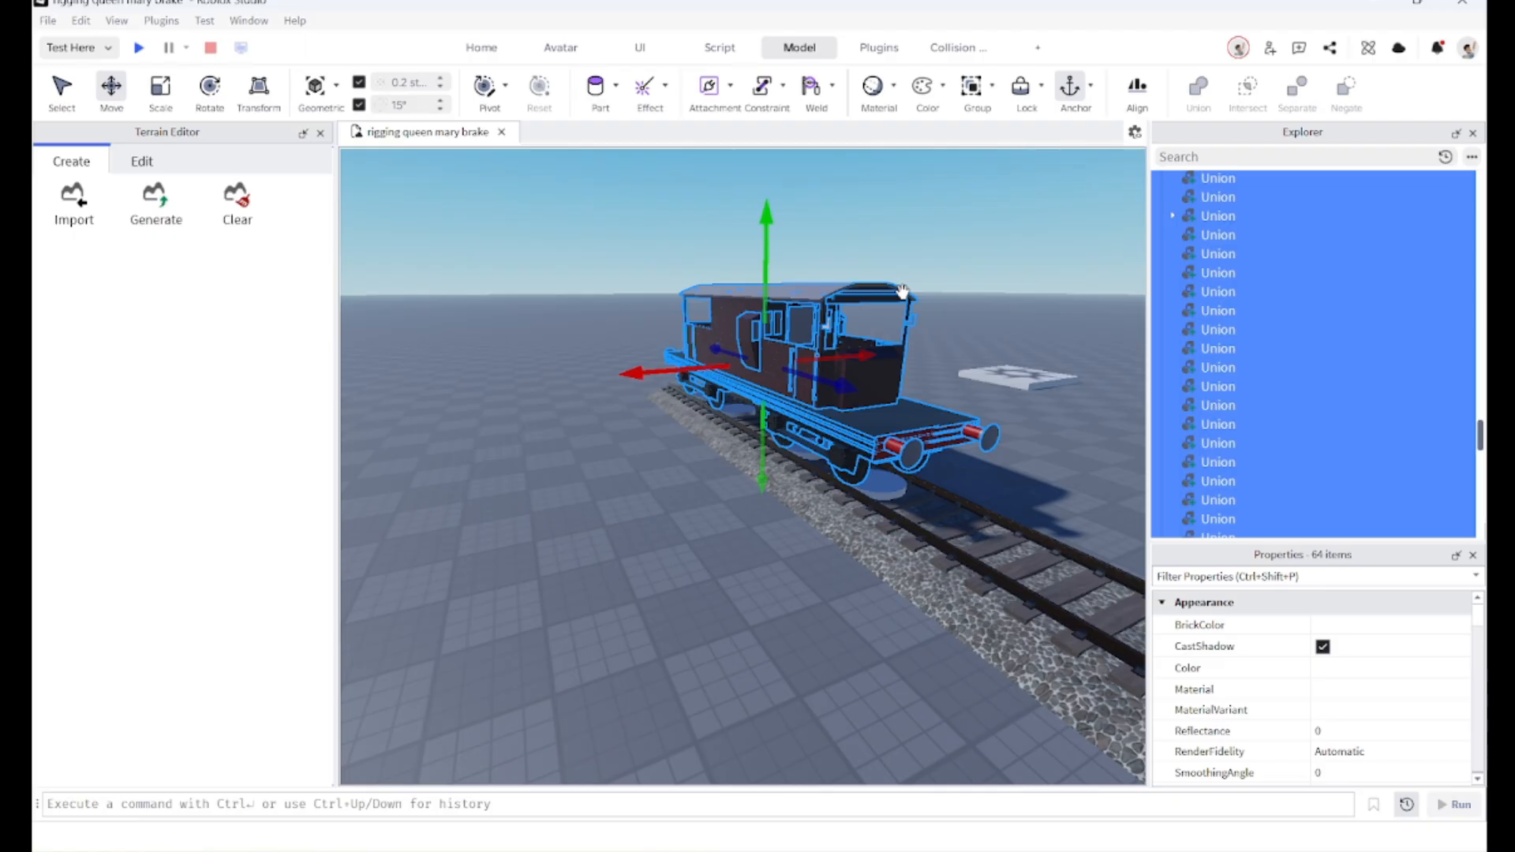
left_click(566, 487)
Step: Select the bogie underframe together with the pivot cylinder above it and union them into one part
scroll(639, 470, "up", 10)
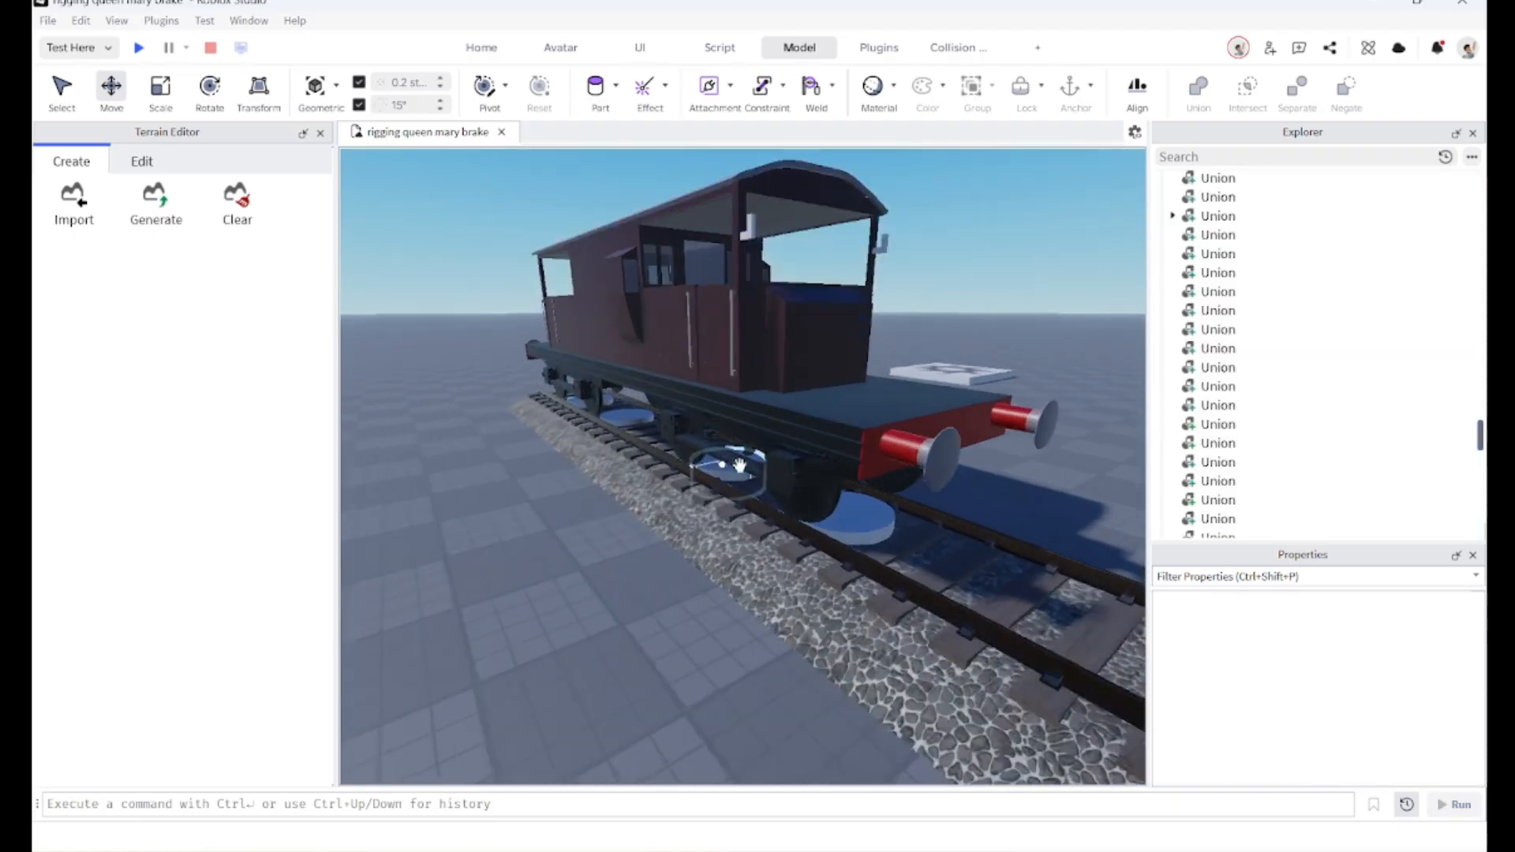
right_click_drag(847, 409, 852, 408)
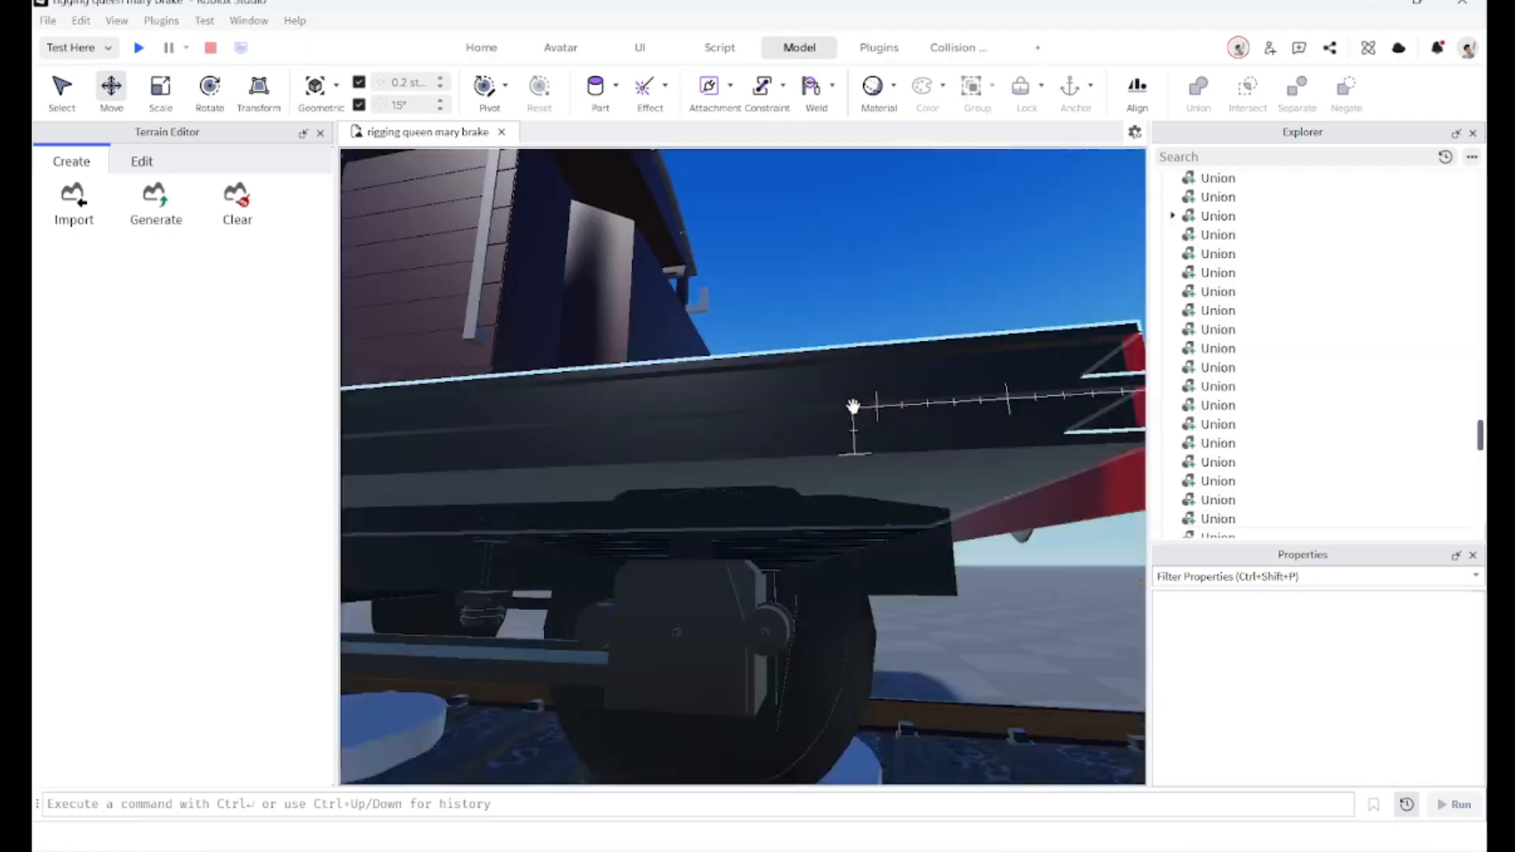
scroll(771, 516, "down", 4)
scroll(777, 510, "up", 4)
scroll(780, 509, "down", 2)
right_click_drag(780, 508, 777, 511)
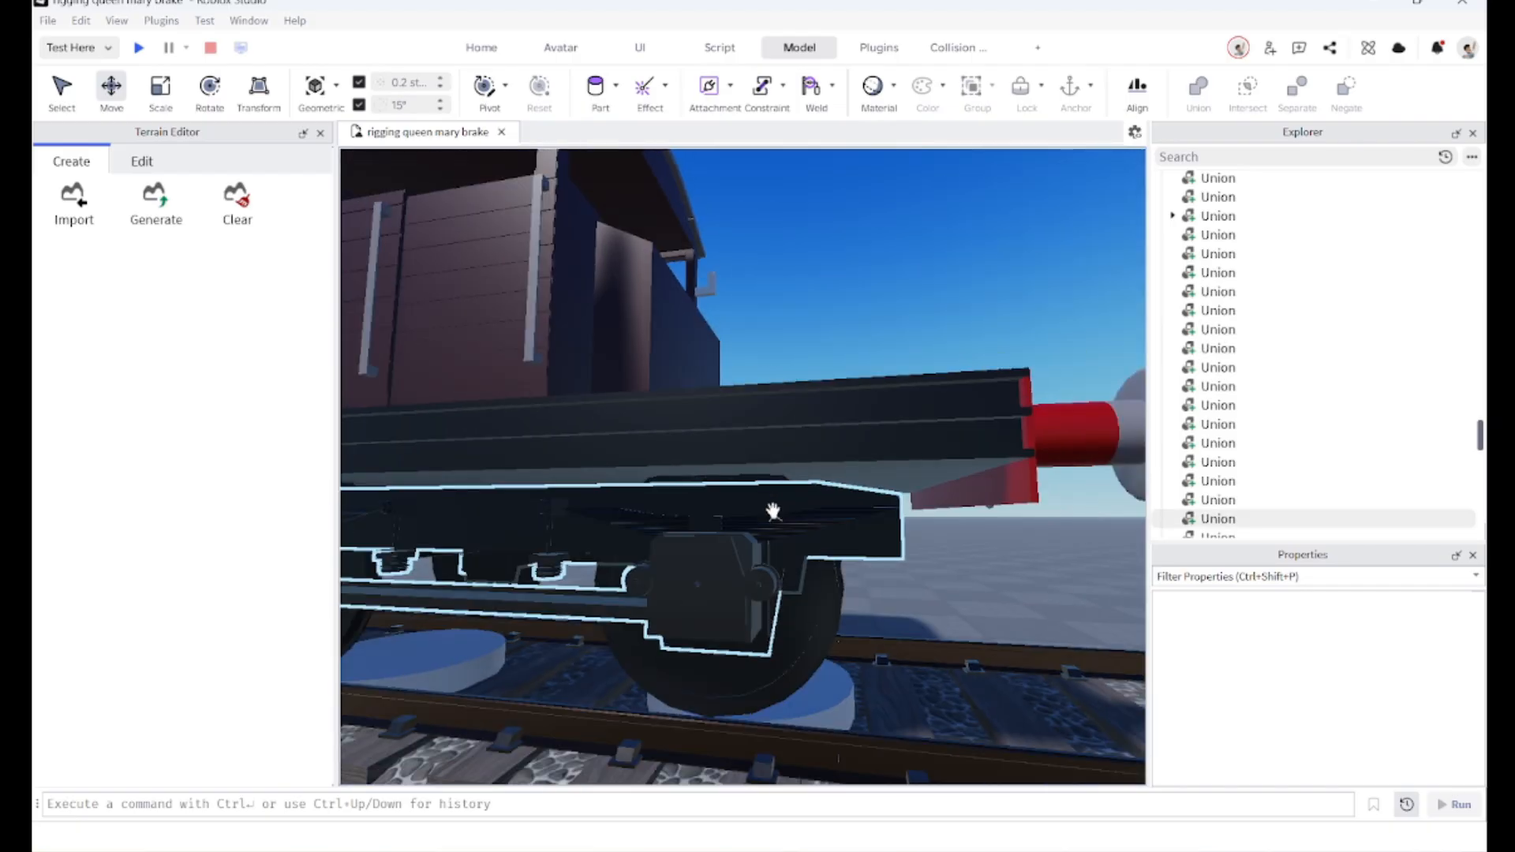
left_click(773, 511)
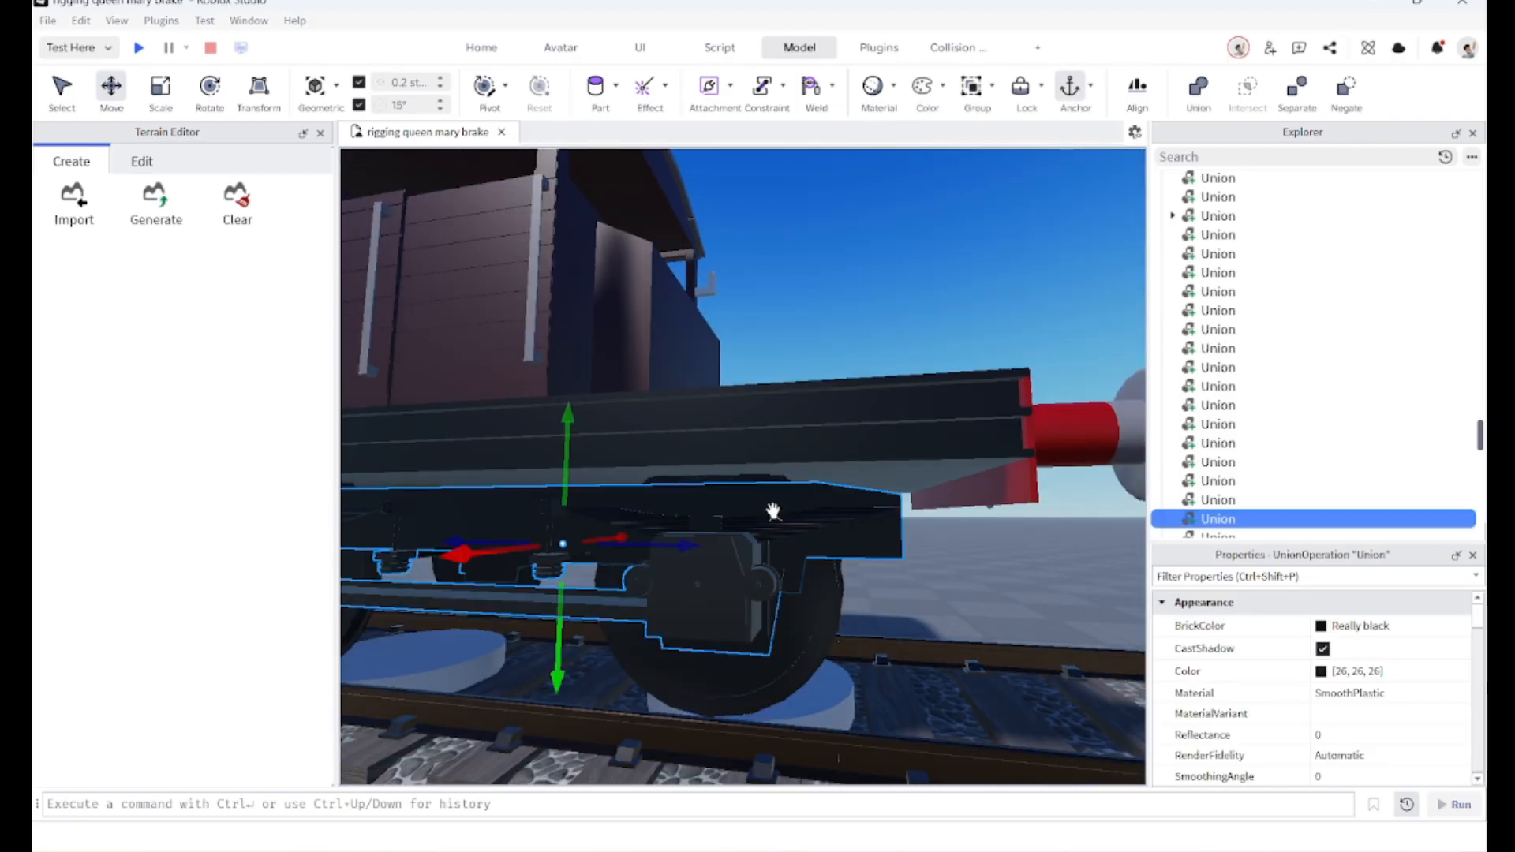
right_click_drag(740, 524, 739, 532)
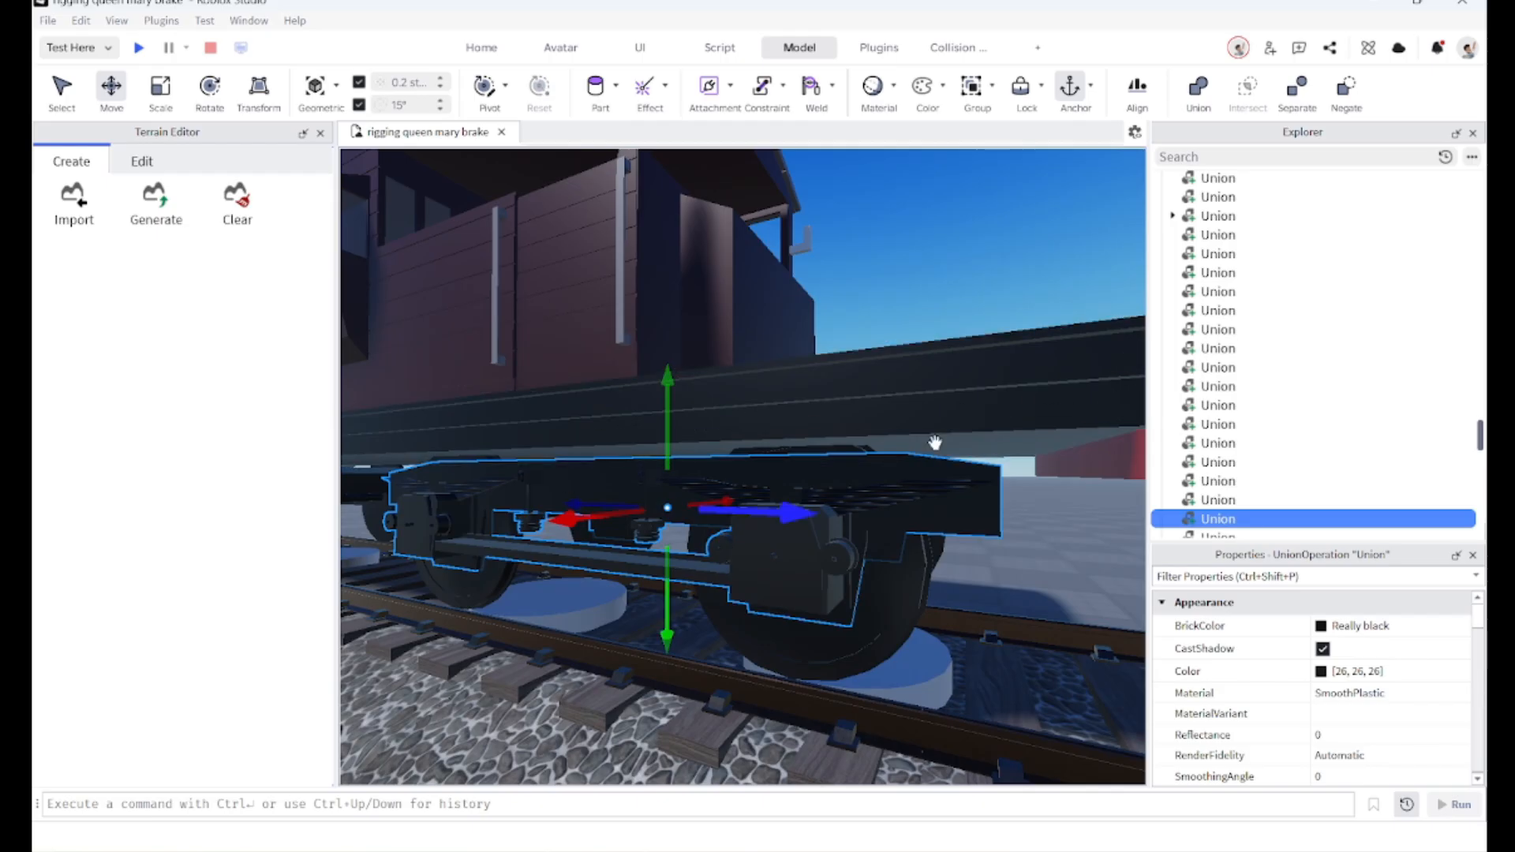
scroll(750, 498, "up", 5)
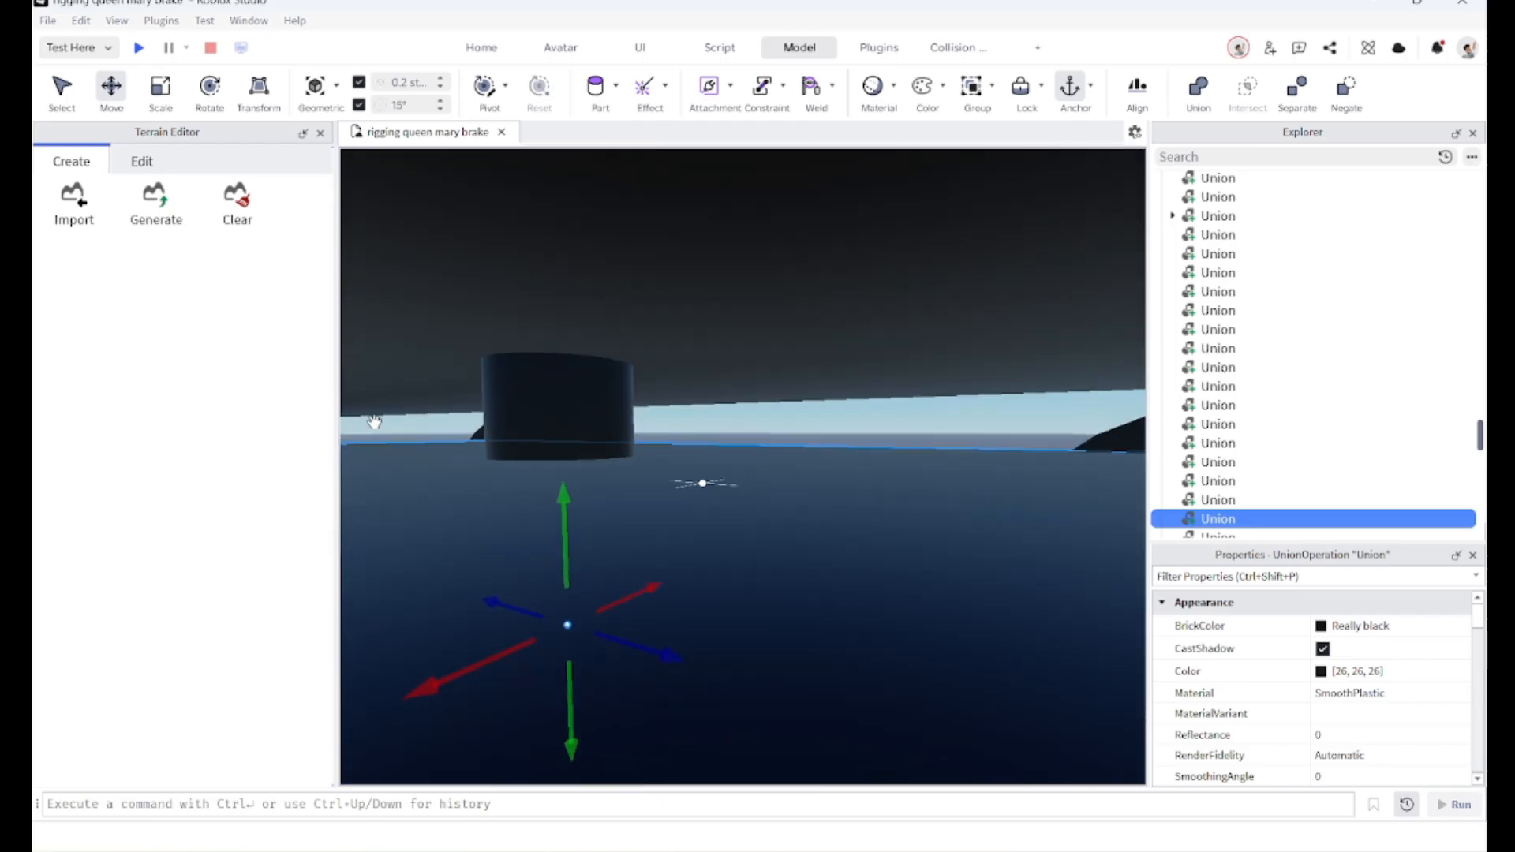
scroll(471, 442, "down", 2)
scroll(561, 457, "up", 2)
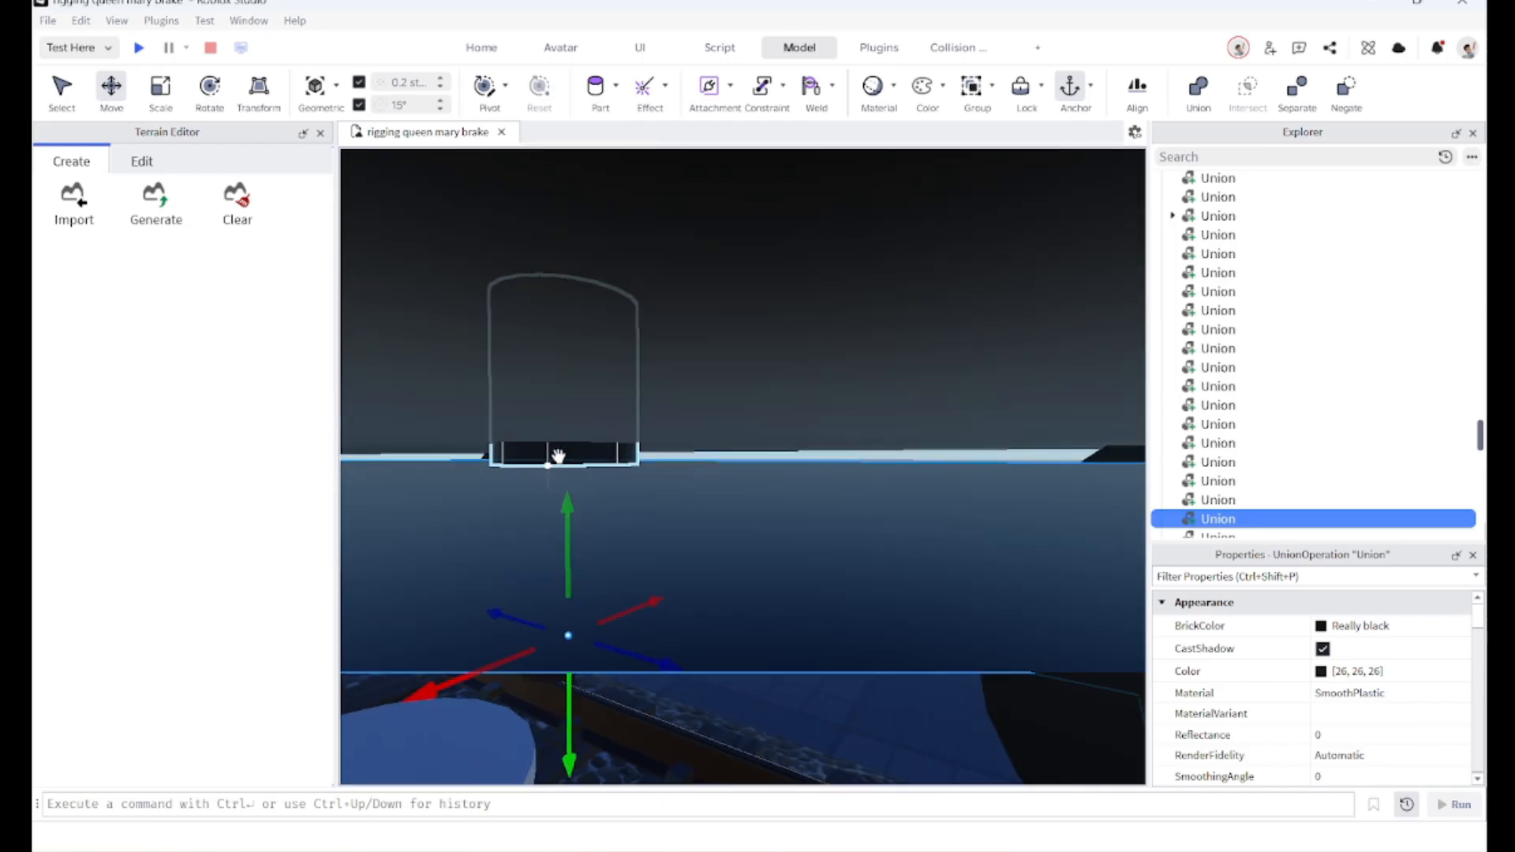
left_click(558, 457, "ctrl")
scroll(575, 508, "down", 4)
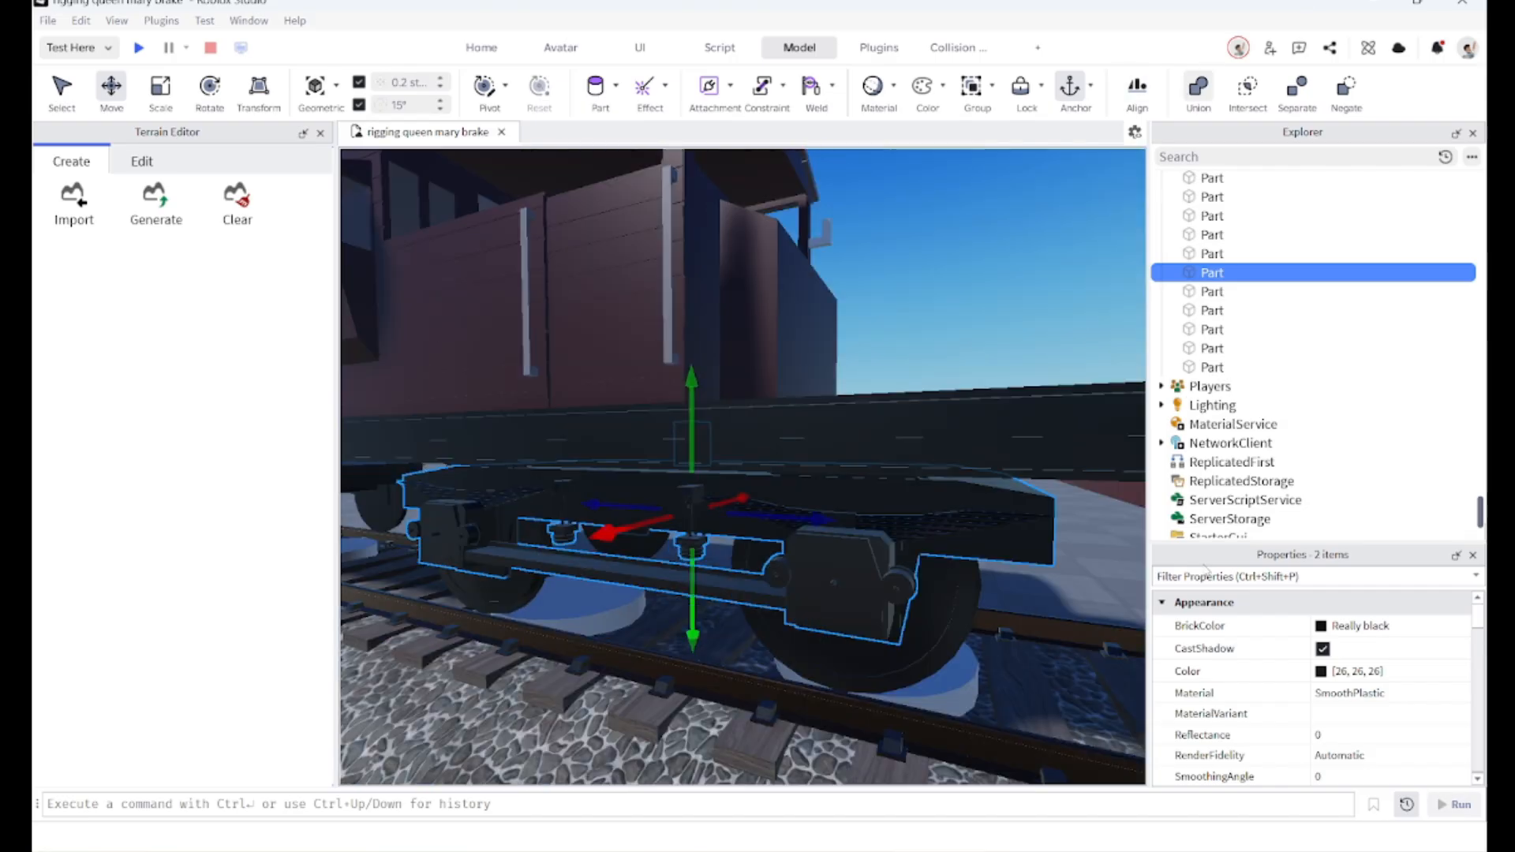
key("ctrl+shift+g")
Step: Raise the bogie union about 45 studs straight up above the van
scroll(982, 627, "up", 2)
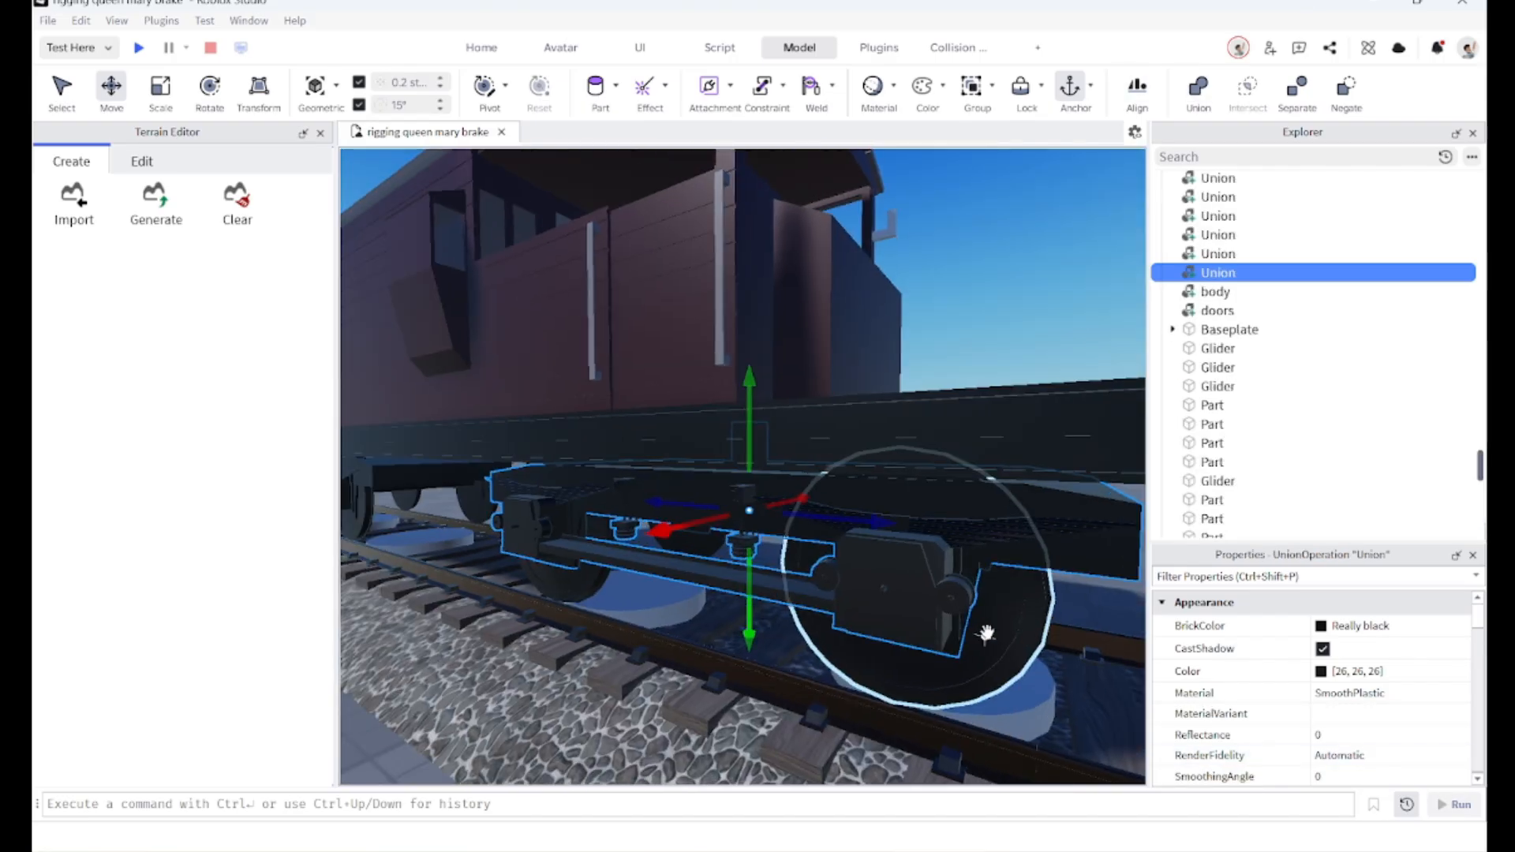
scroll(1334, 677, "down", 8)
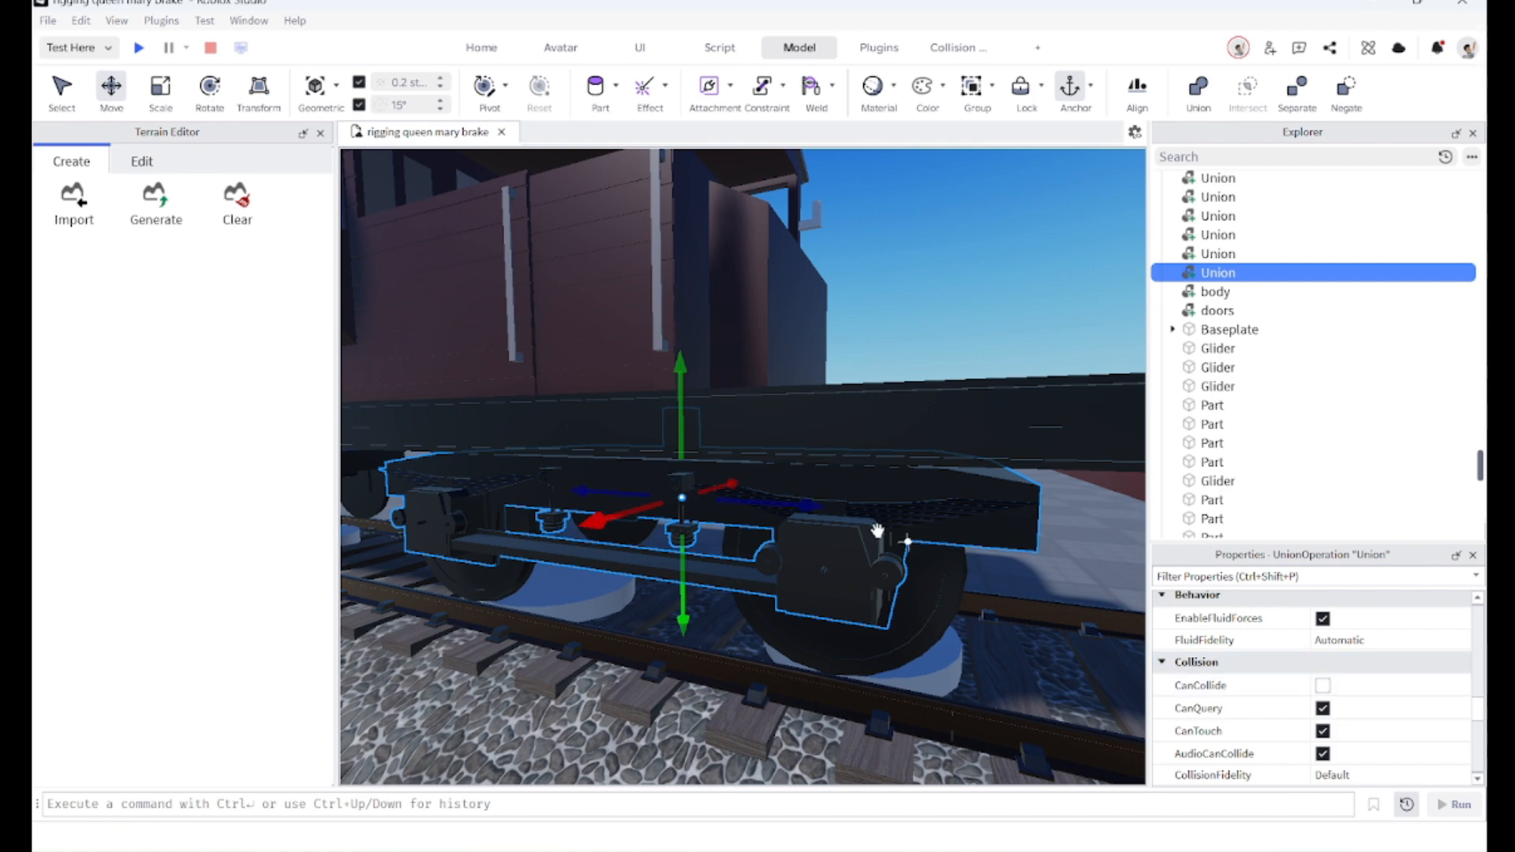
scroll(879, 534, "up", 5)
scroll(998, 558, "down", 5)
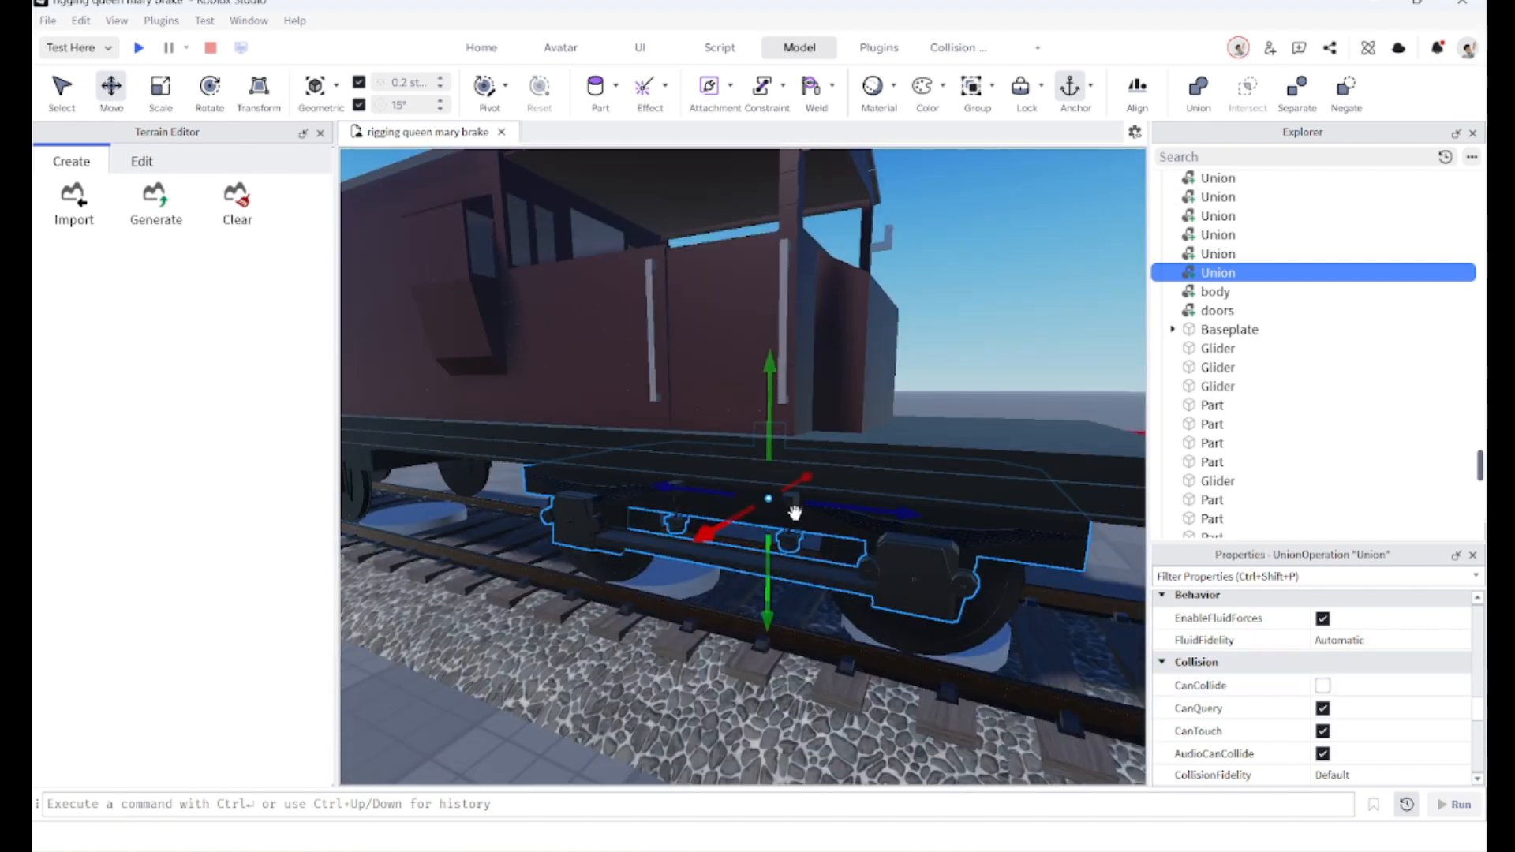
scroll(775, 417, "down", 3)
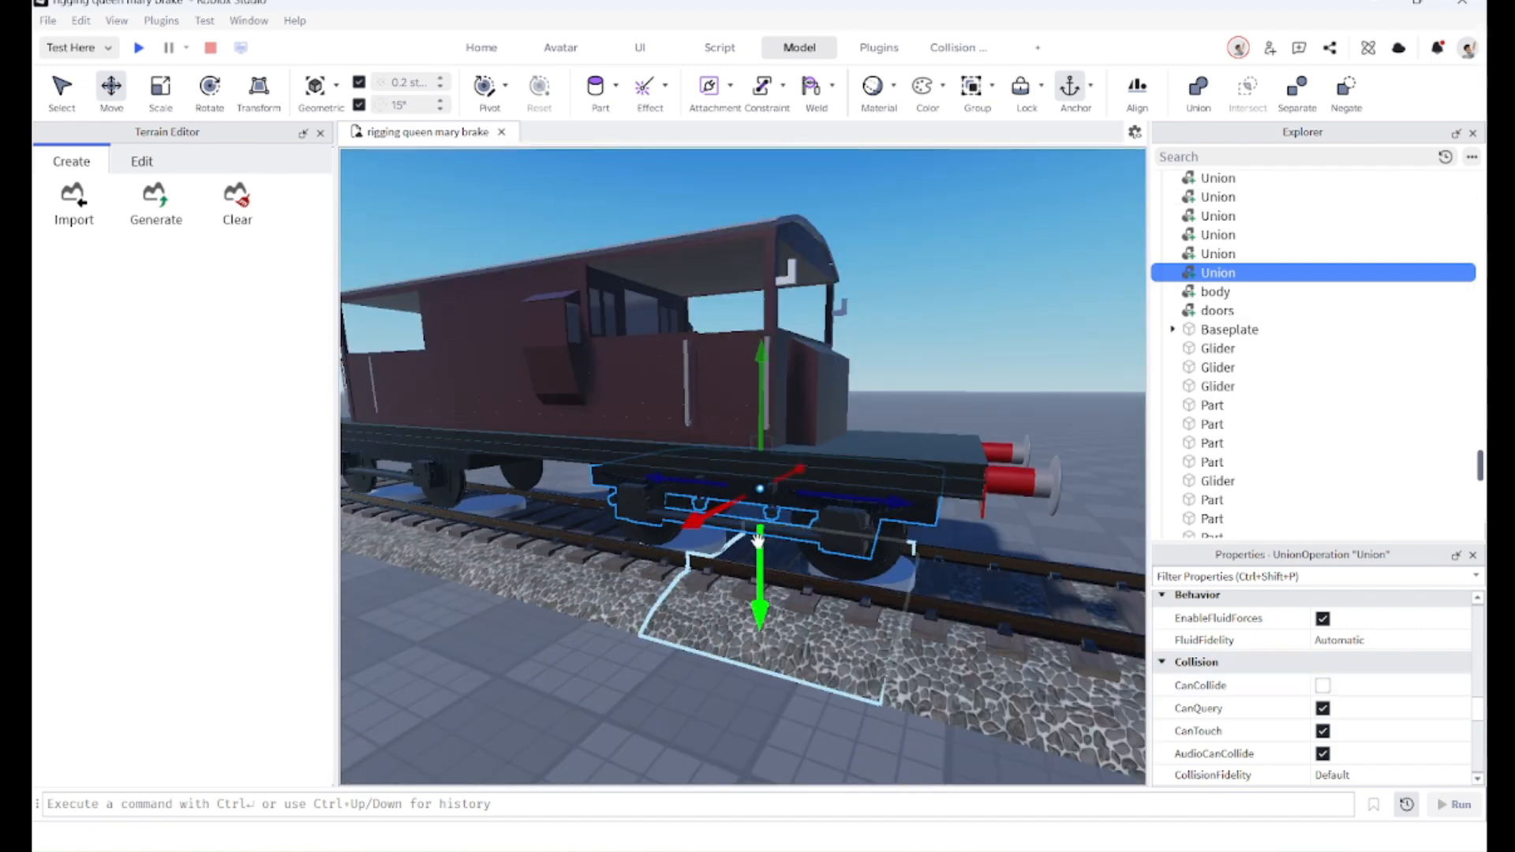
left_click_drag(758, 540, 597, 411)
scroll(738, 477, "down", 5)
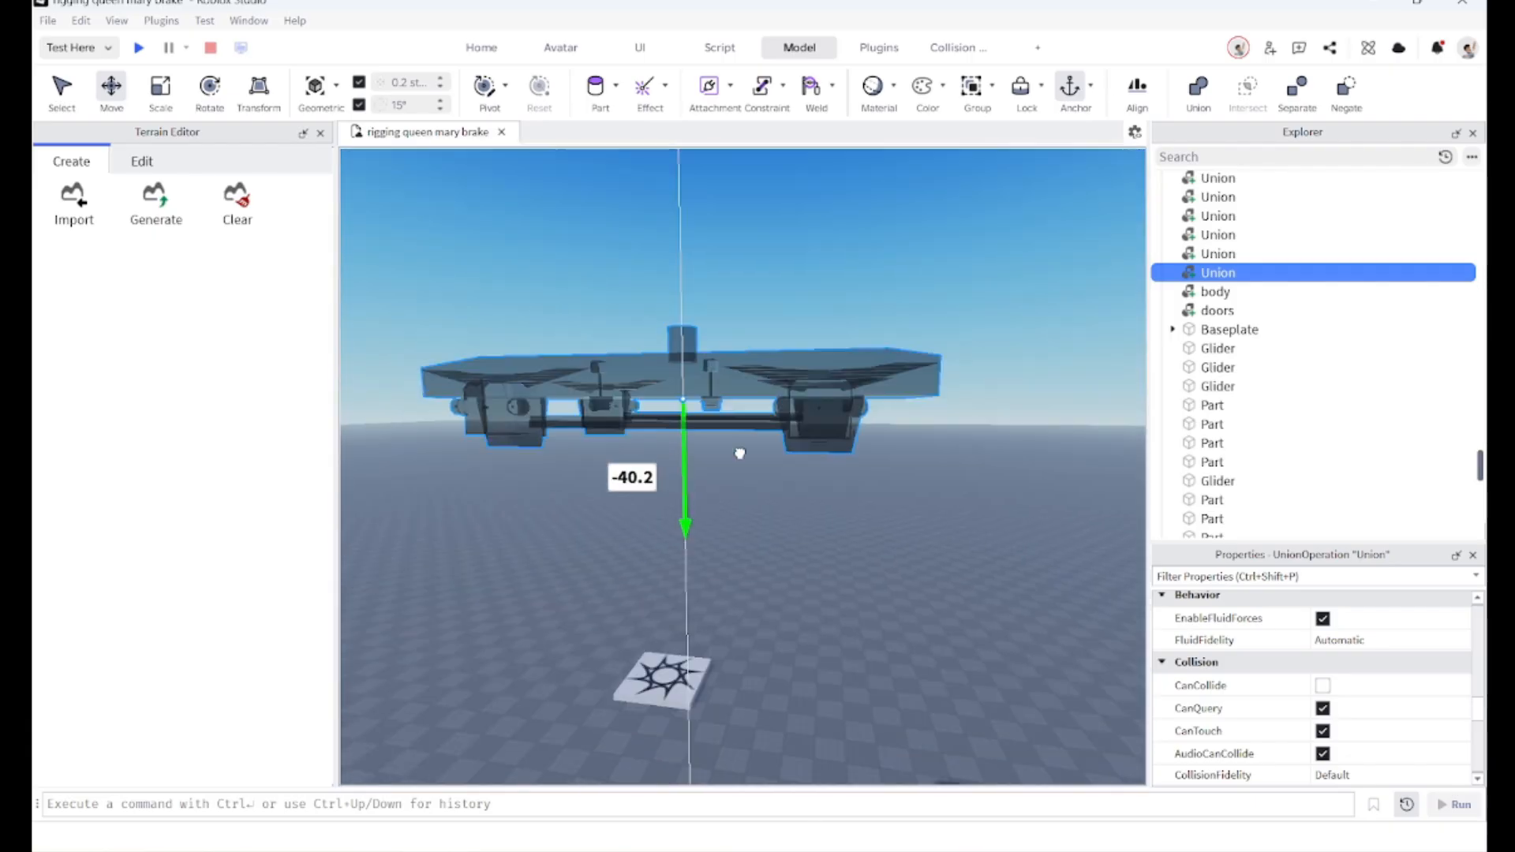
scroll(731, 452, "down", 5)
right_click_drag(669, 418, 643, 458)
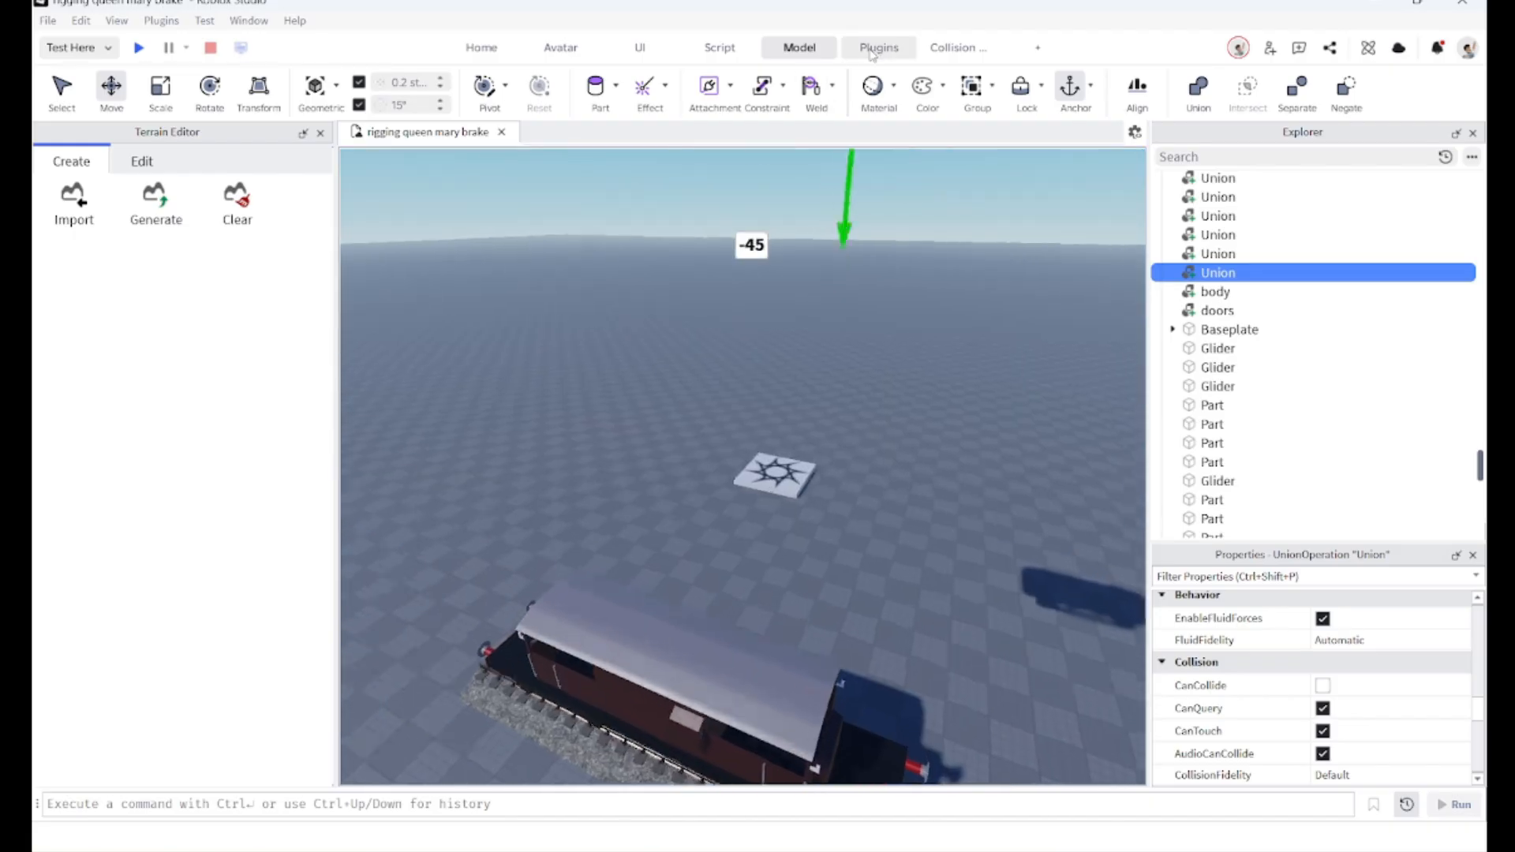
Step: Open the ThreeDText plugin, activate its cursor and place a sample text object beside the track
left_click(878, 49)
left_click(576, 93)
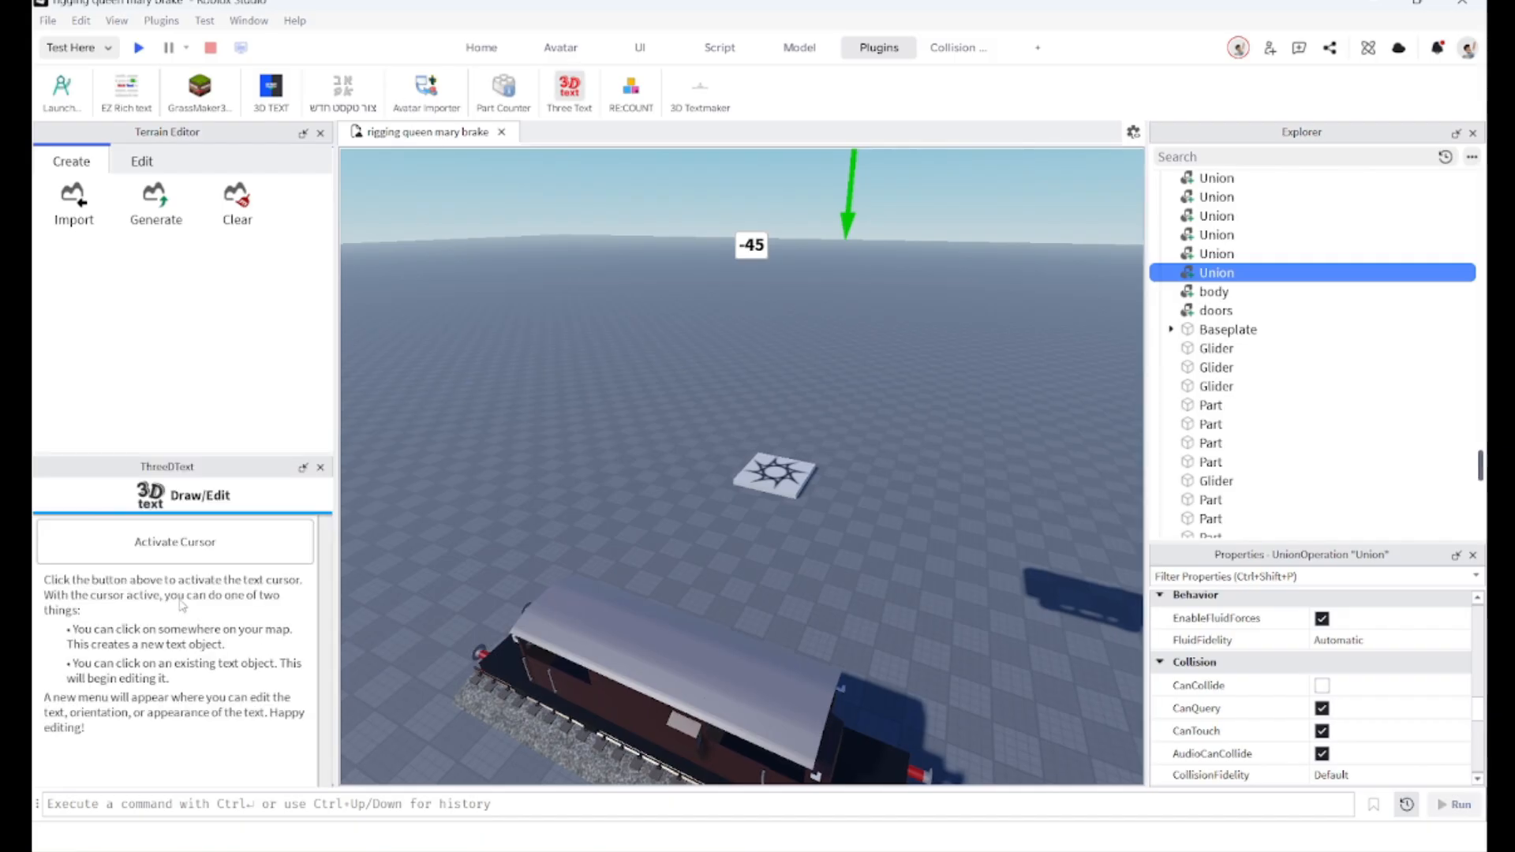
left_click(175, 541)
right_click_drag(537, 472, 538, 475)
right_click_drag(671, 533, 673, 534)
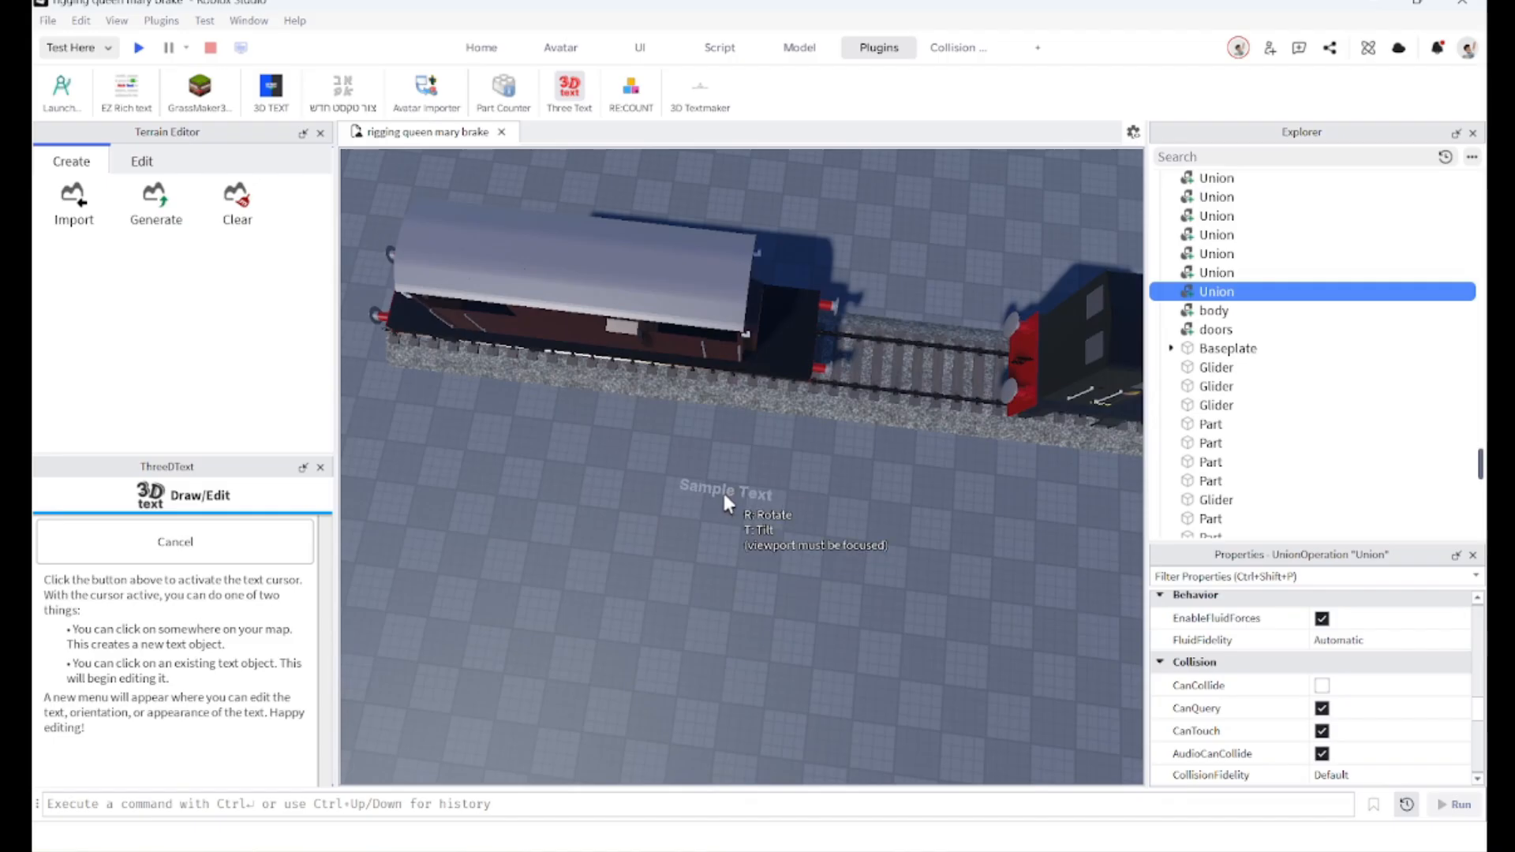
left_click(724, 496)
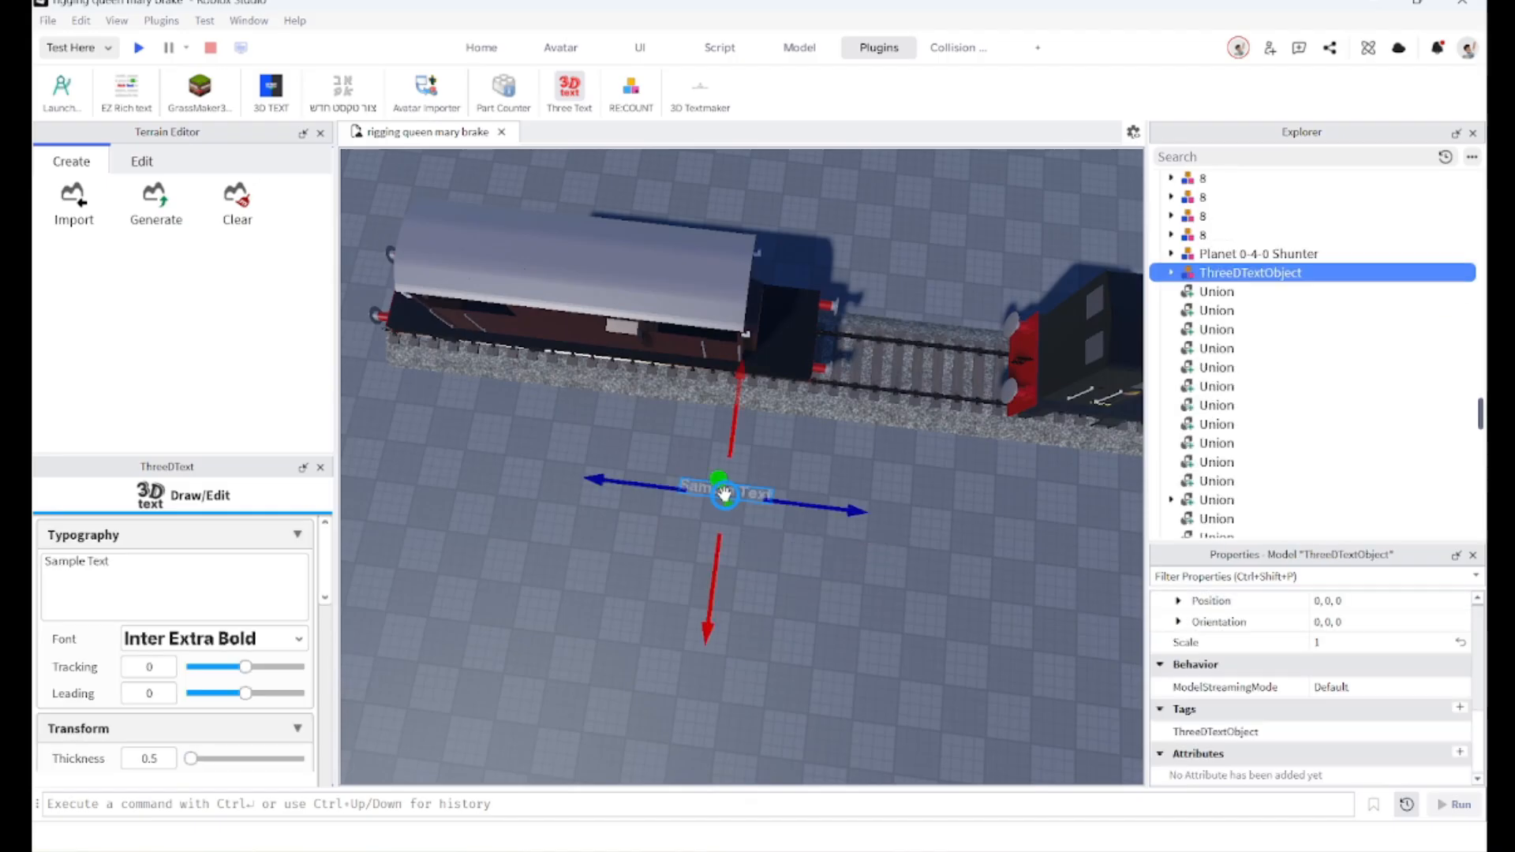
Step: Move and turn the 3D text next to the van and change its text to "45 Studs"
key("w")
right_click_drag(636, 546, 655, 518)
key("s")
key("w")
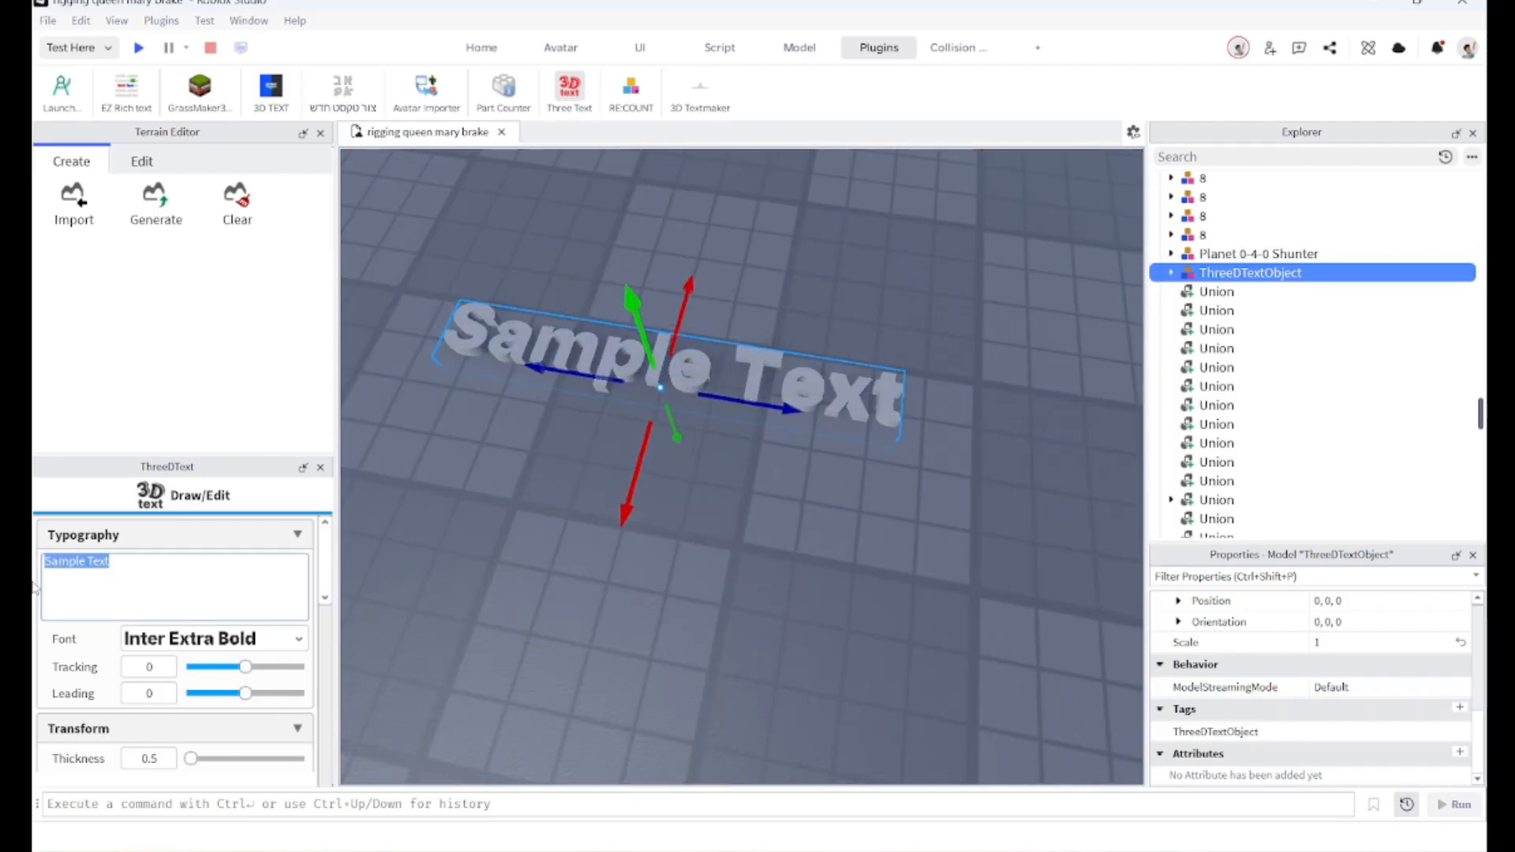
right_click_drag(435, 457, 436, 456)
right_click_drag(685, 361, 714, 358)
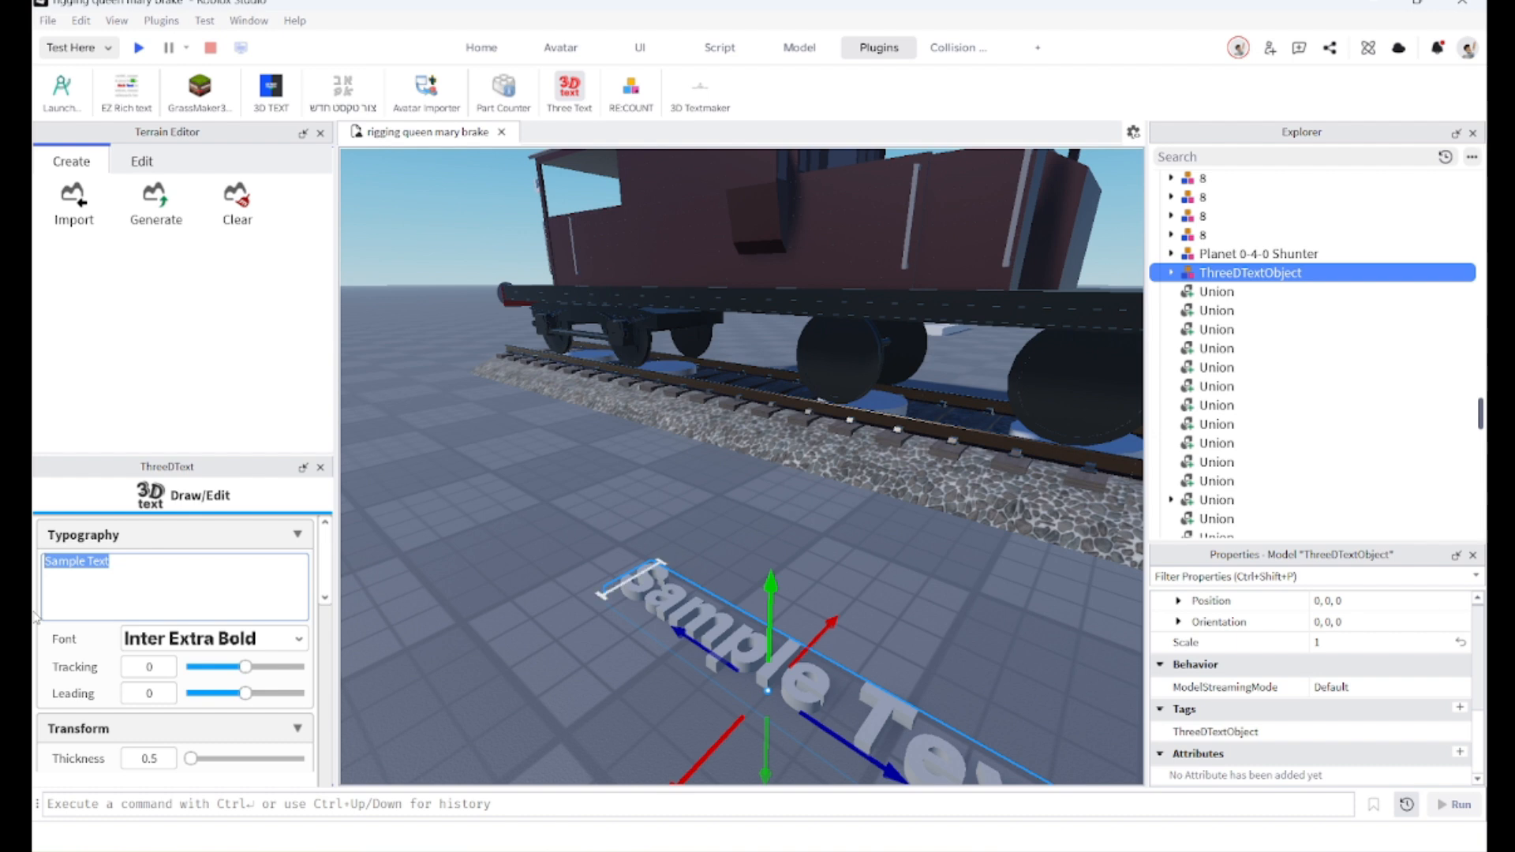
type("45 Studs")
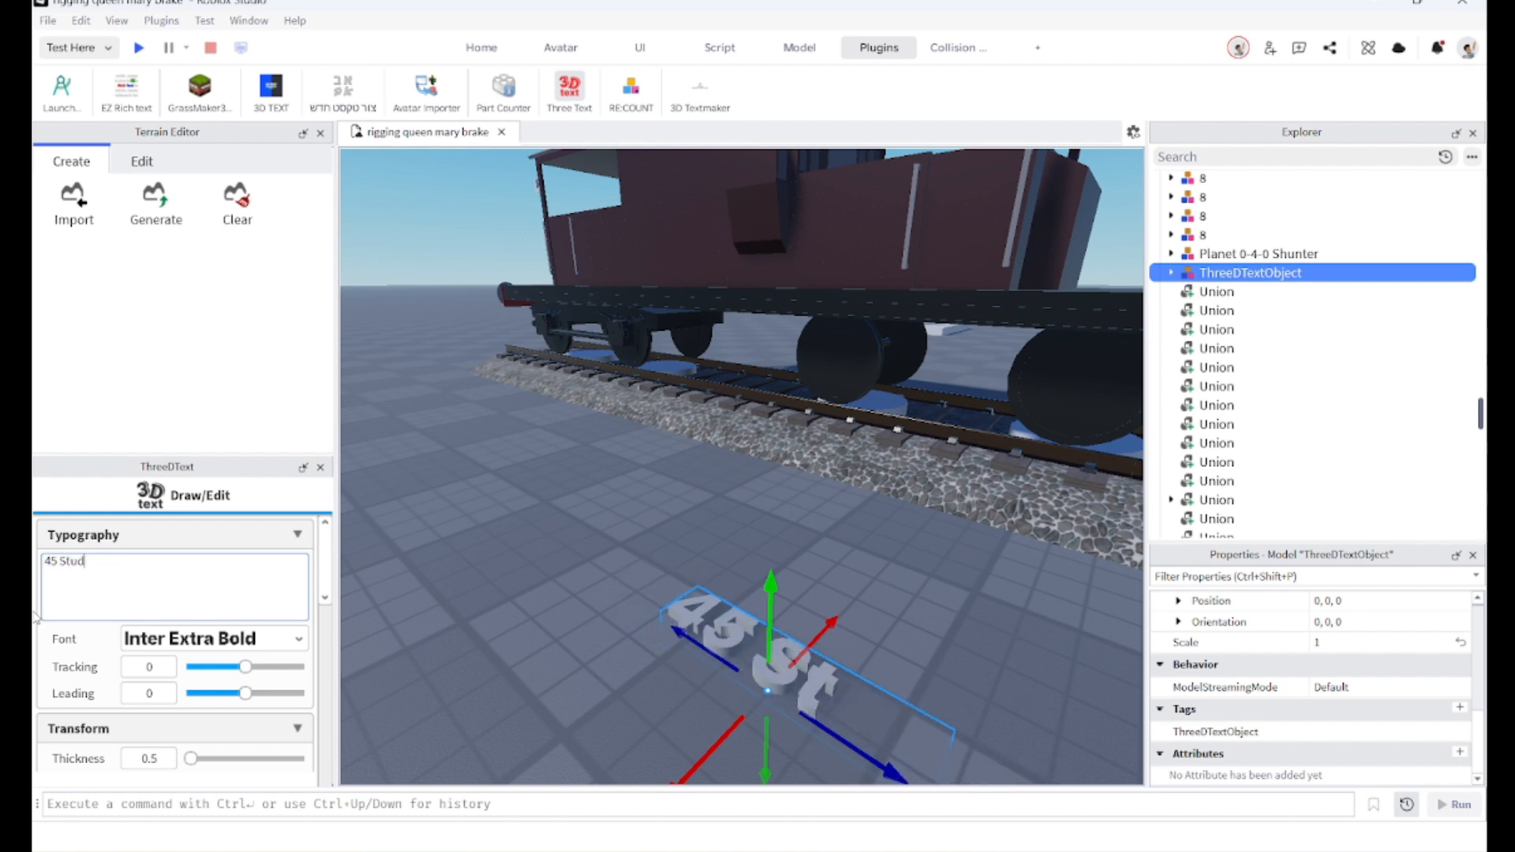
Step: Adjust the 3D label's placement and reselect the raised bogie union
left_click(442, 592)
right_click_drag(441, 592, 483, 599)
scroll(631, 552, "down", 2)
left_click_drag(720, 523, 882, 608)
scroll(882, 610, "down", 2)
right_click_drag(882, 609, 880, 604)
scroll(745, 374, "up", 4)
right_click_drag(740, 405, 740, 405)
left_click(739, 406)
scroll(711, 402, "down", 3)
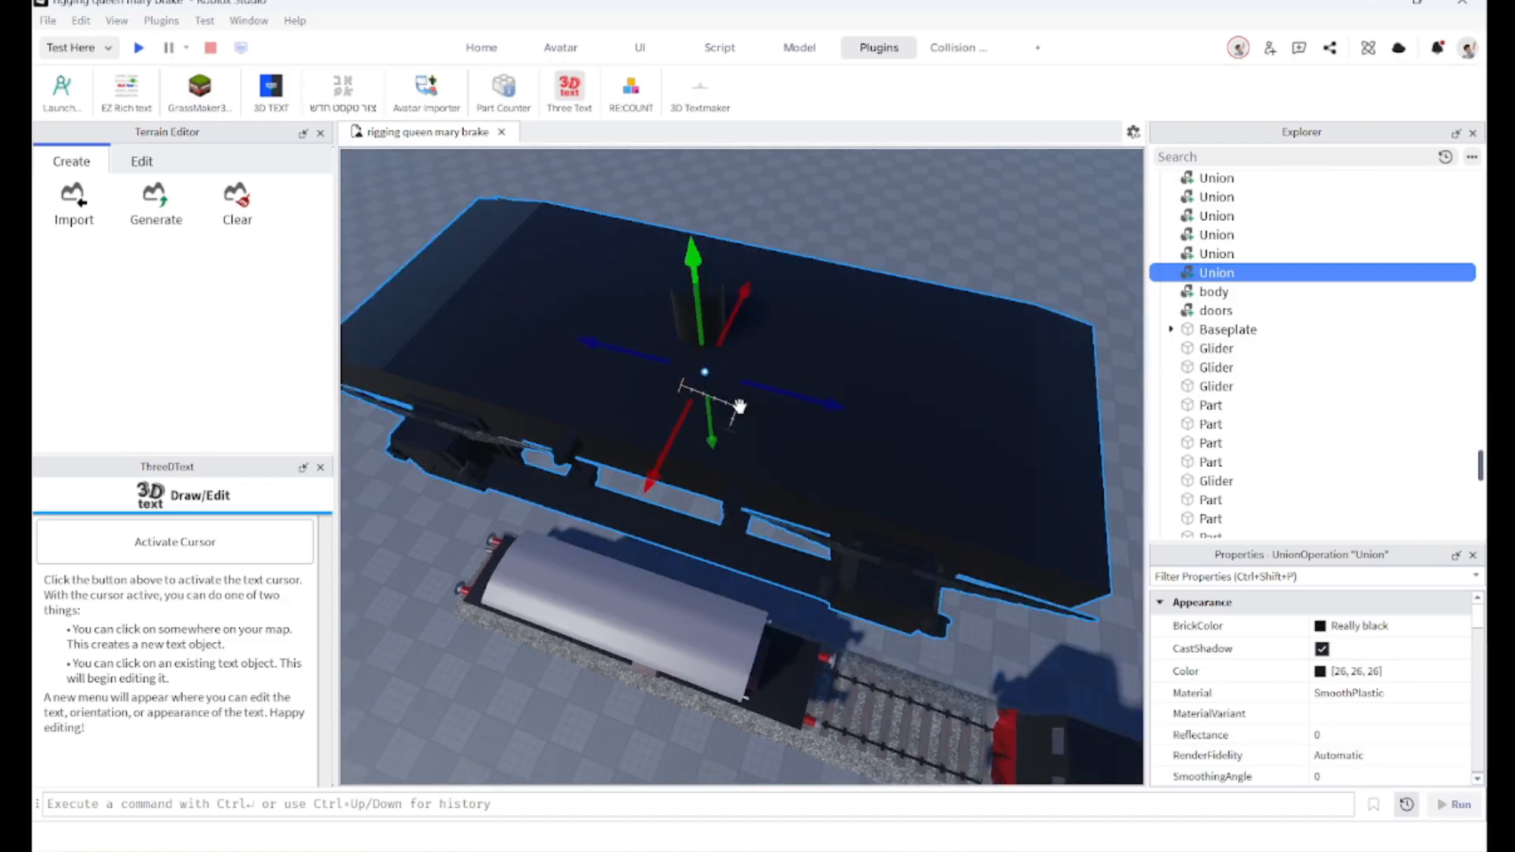
Step: Add a Hinge constraint from the top of the bogie's pivot cylinder to the underside of the van body
left_click(793, 50)
left_click(770, 197)
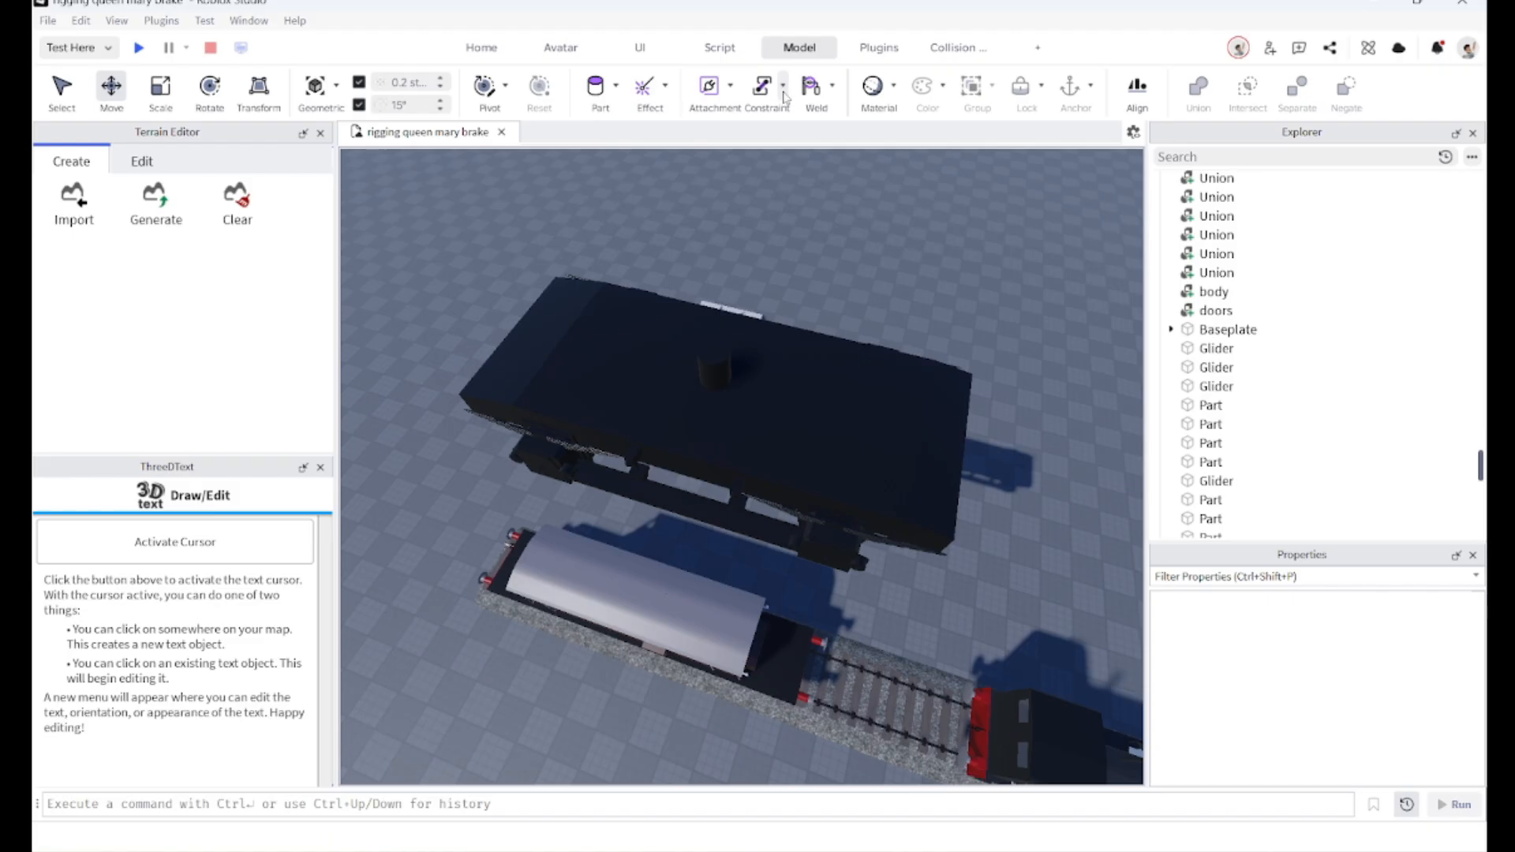
left_click(784, 97)
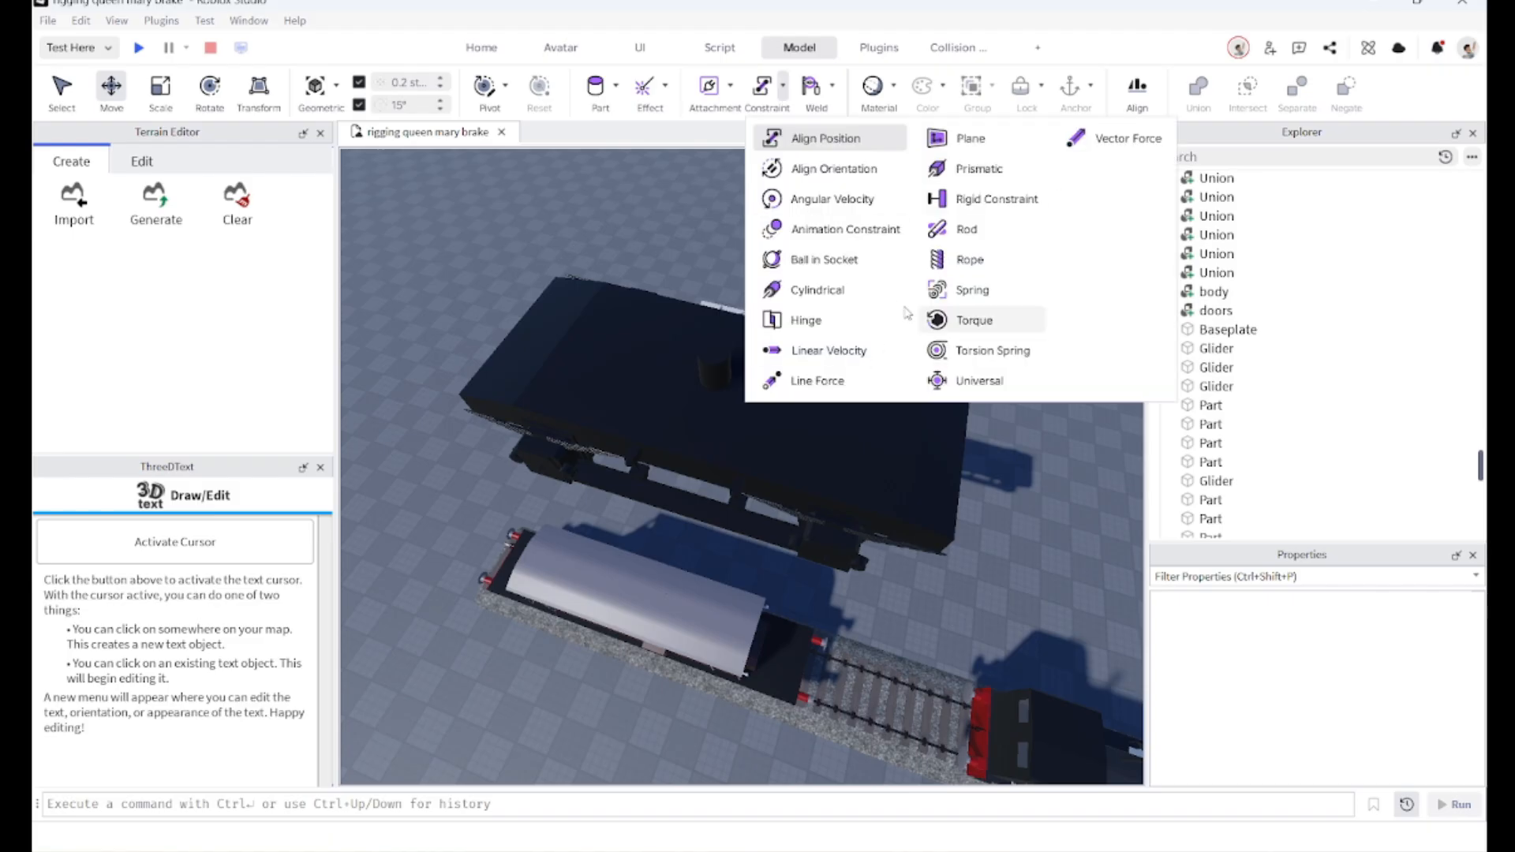
left_click(805, 320)
scroll(758, 362, "up", 5)
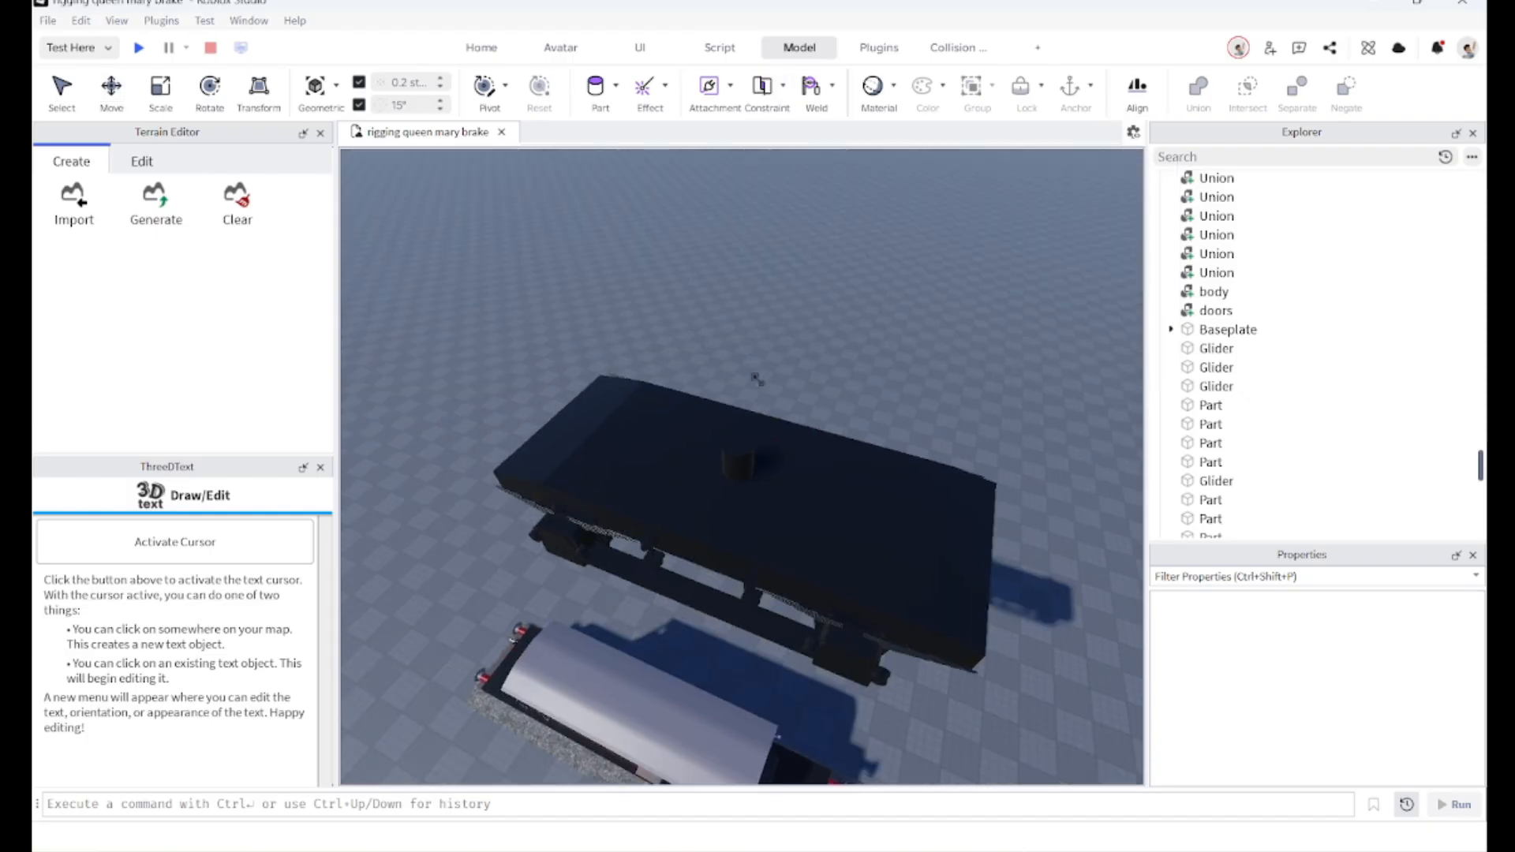
scroll(733, 445, "up", 6)
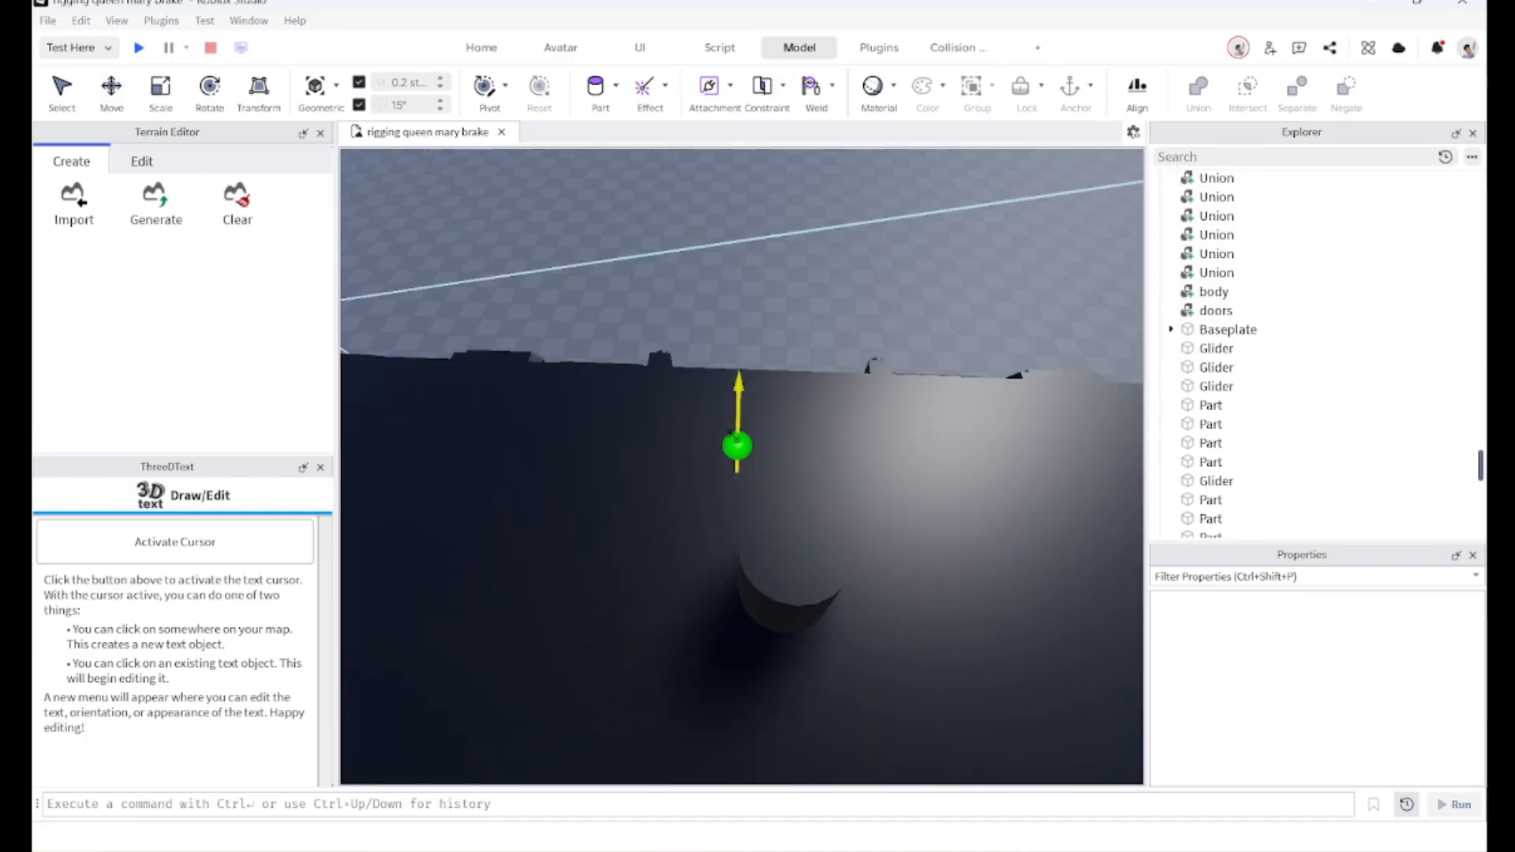
scroll(783, 550, "up", 2)
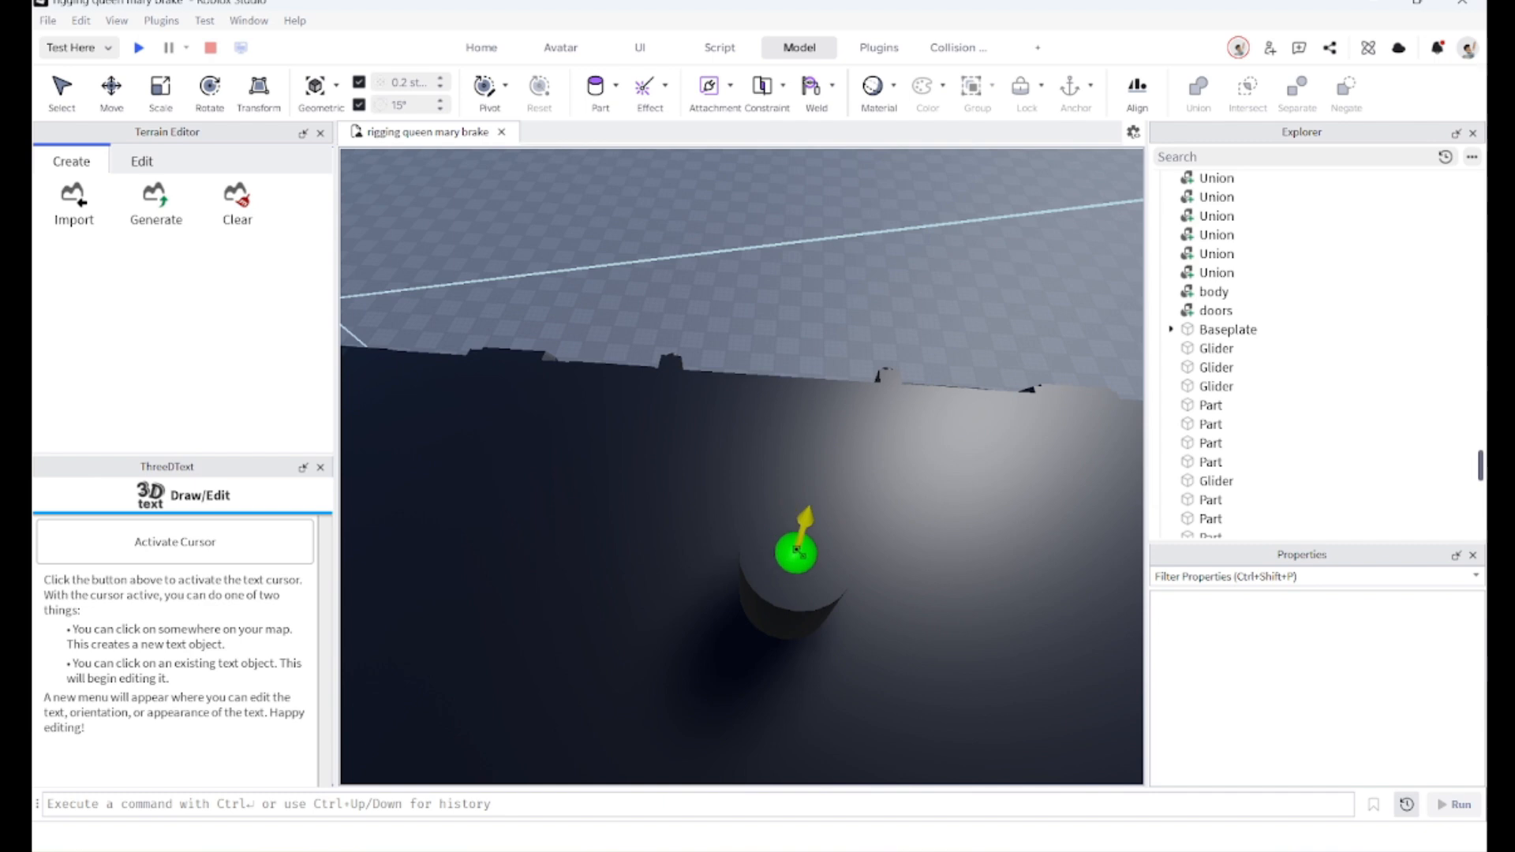
left_click(797, 551)
scroll(789, 545, "down", 3)
mouse_move(784, 543)
right_mouse_down()
mouse_move(832, 636)
mouse_move(789, 560)
right_mouse_up()
scroll(789, 560, "up", 3)
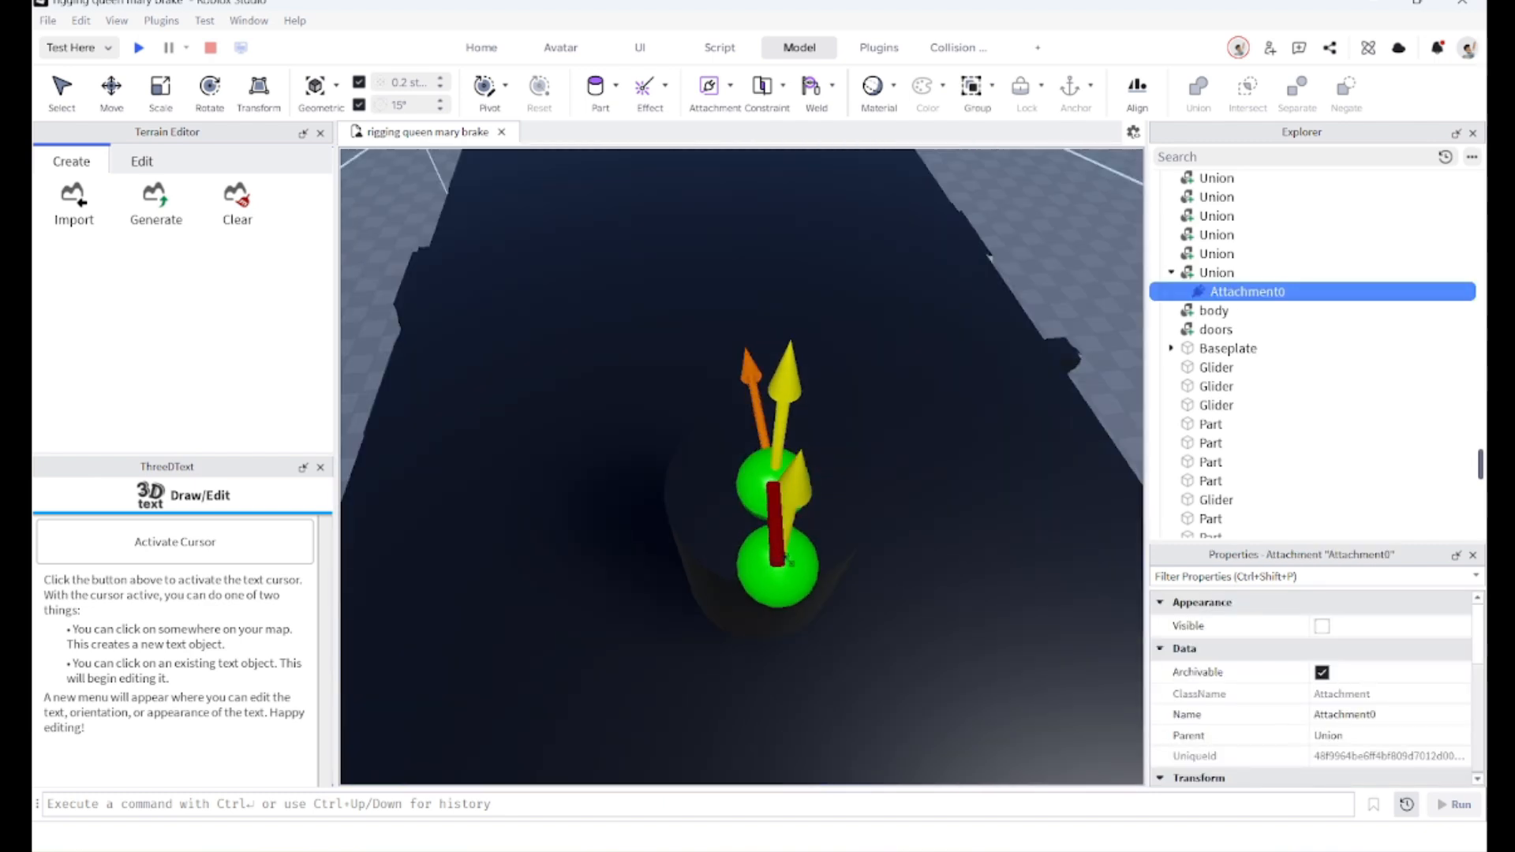
scroll(789, 562, "down", 10)
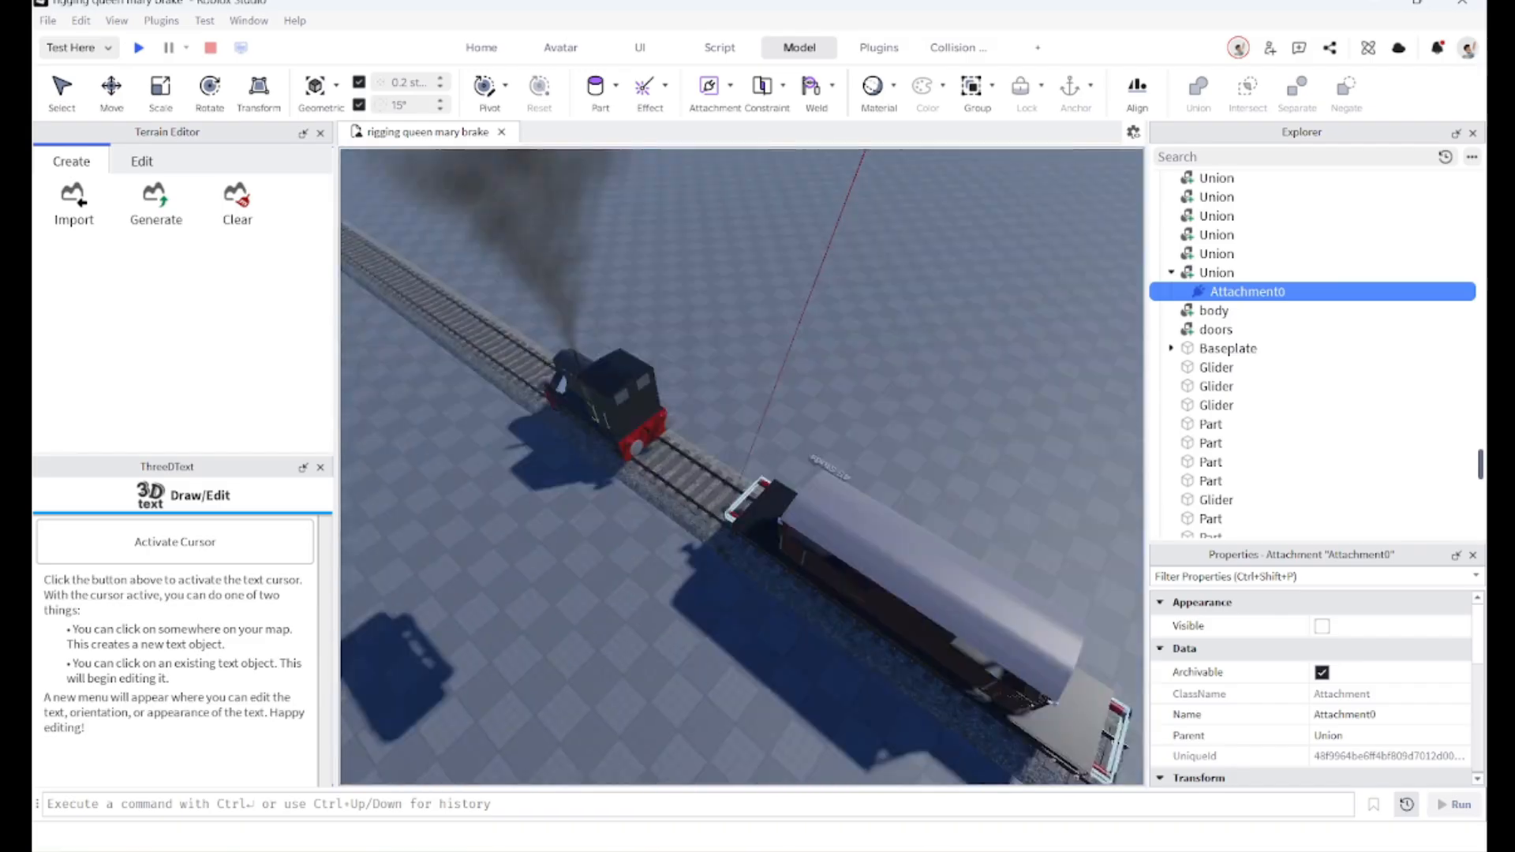
scroll(726, 559, "up", 10)
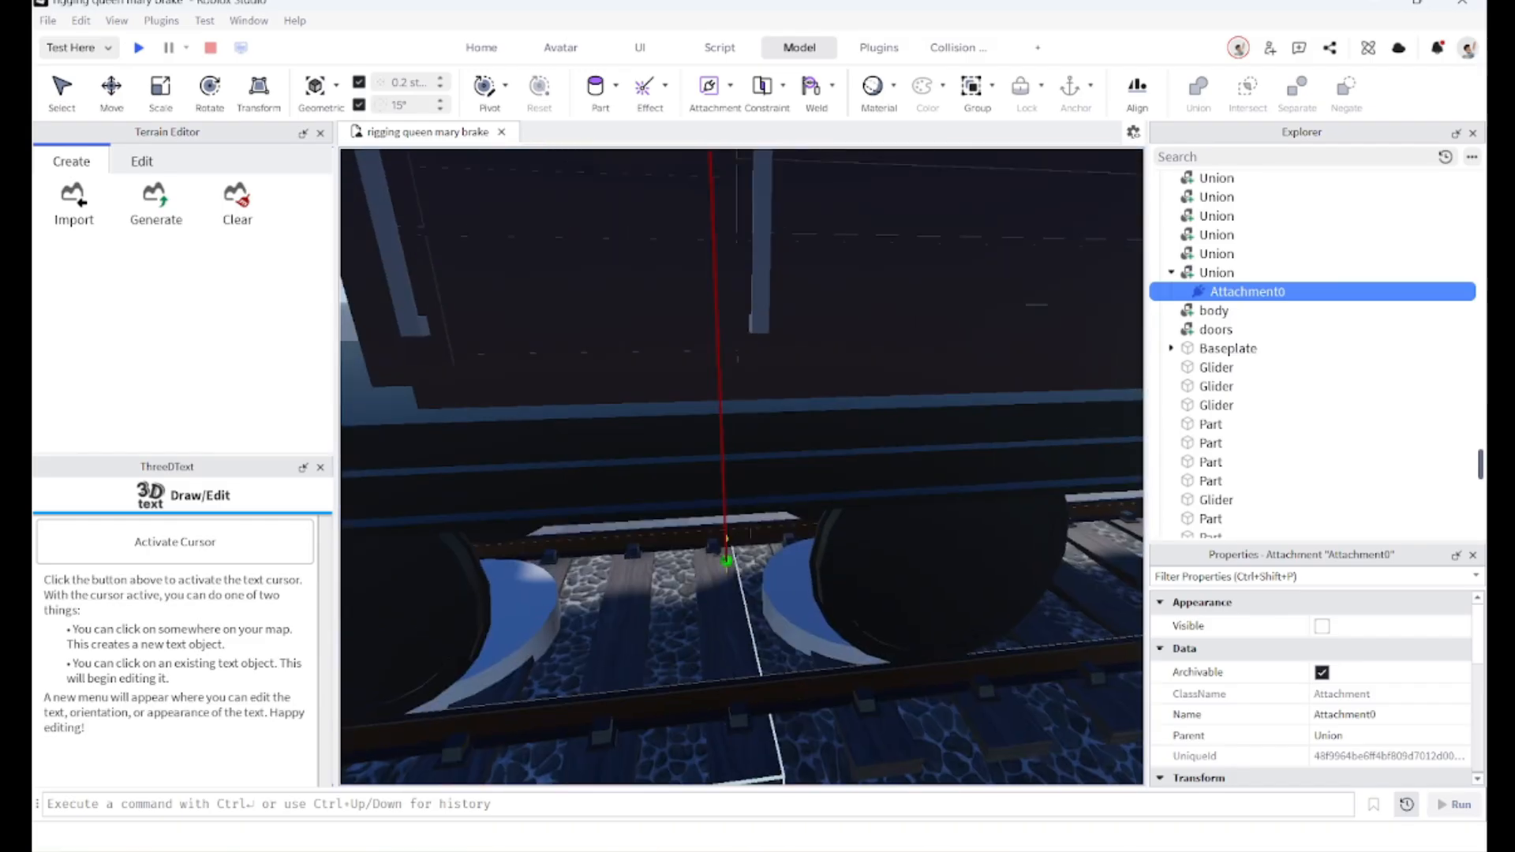
scroll(727, 559, "up", 6)
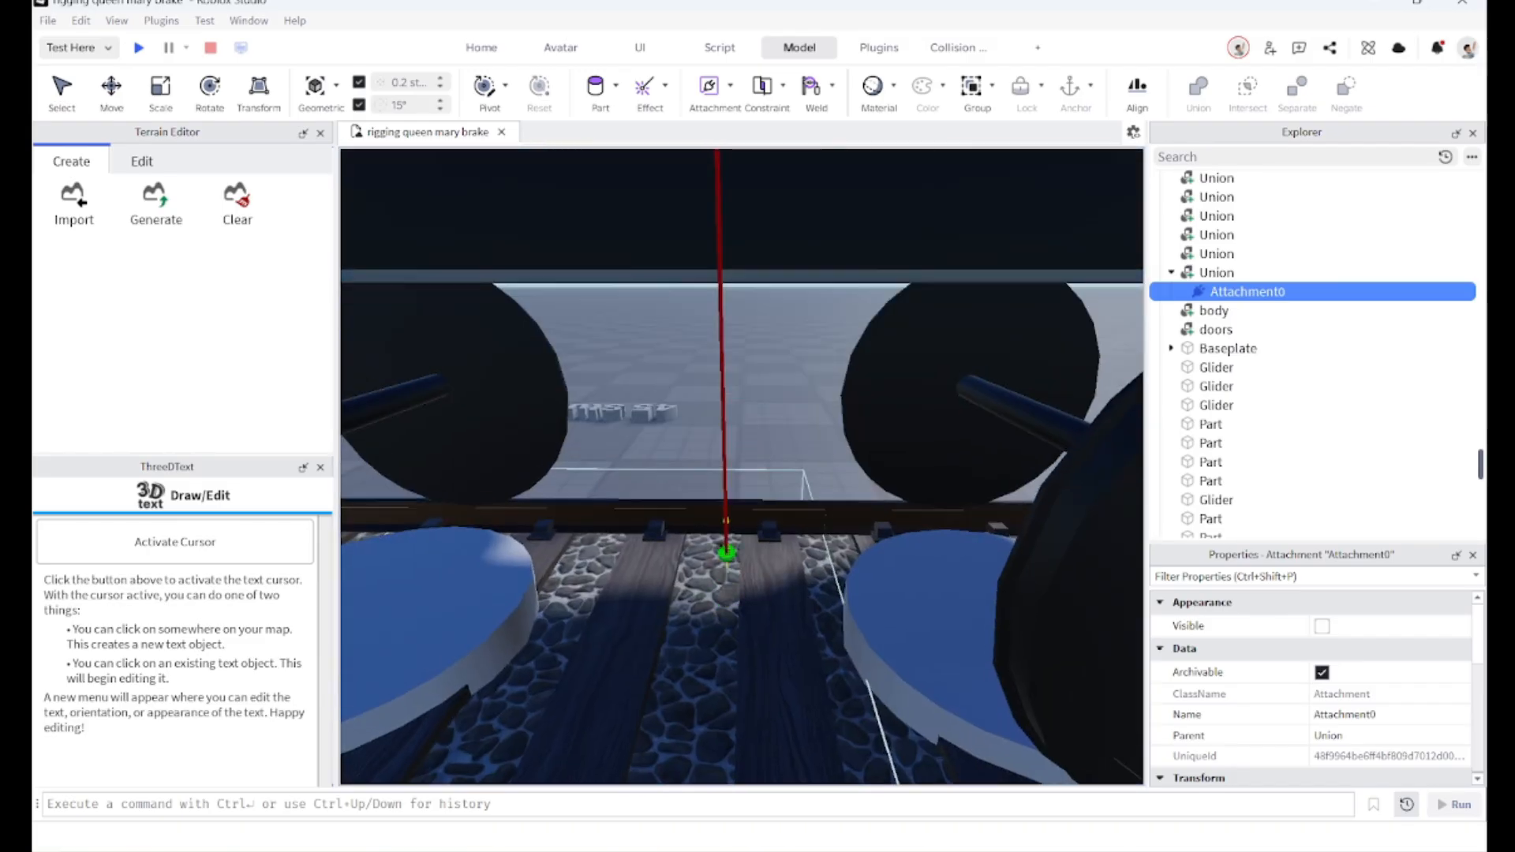
right_click_drag(739, 423, 756, 467)
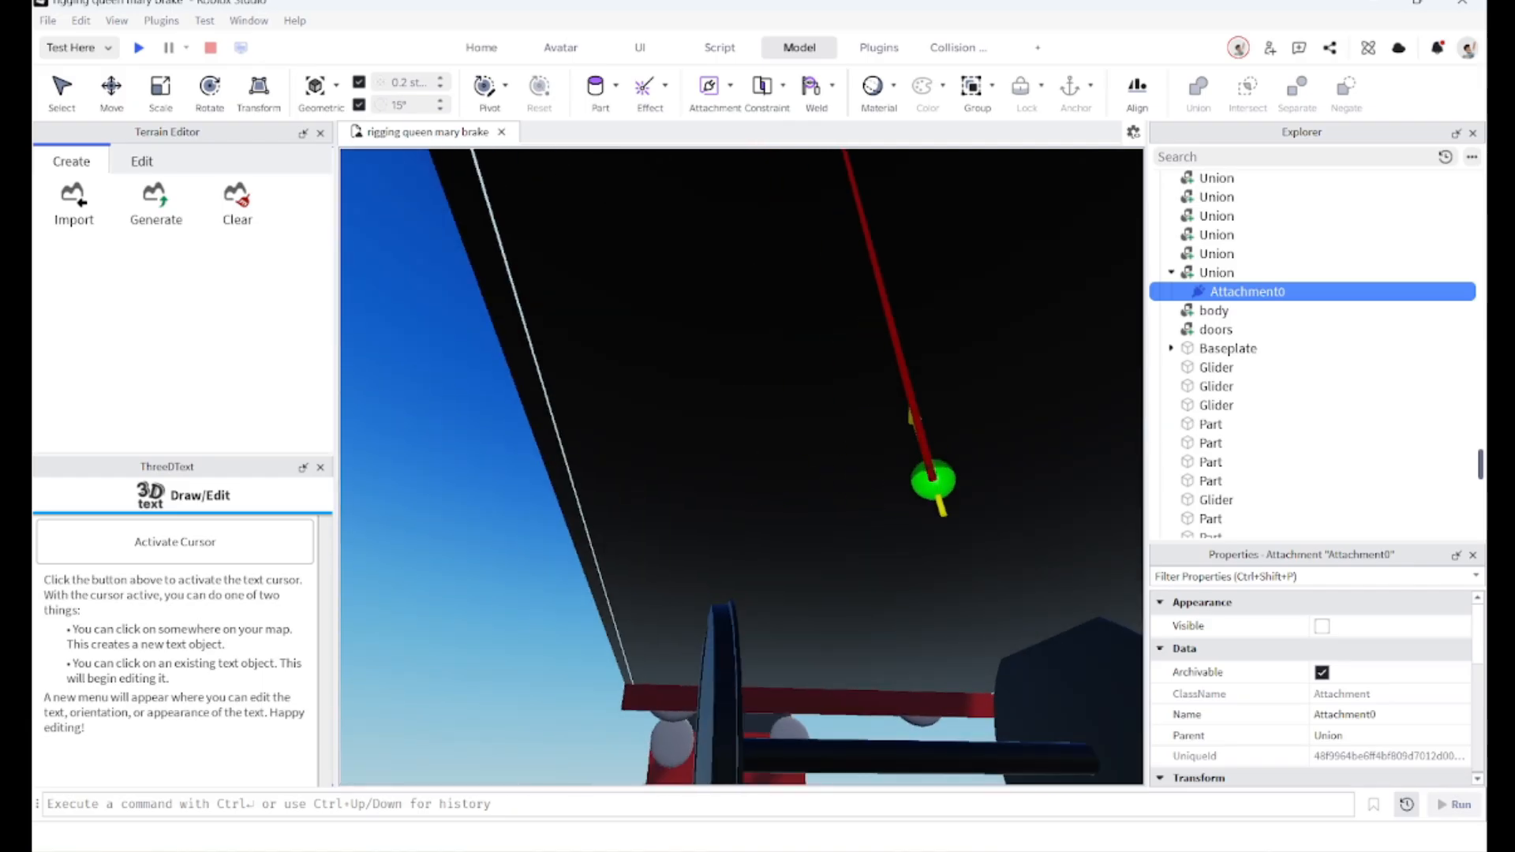
left_click(932, 477)
Step: Inspect the new hinge and its attachment on the bogie pivot from several angles
right_click_drag(854, 491, 685, 403)
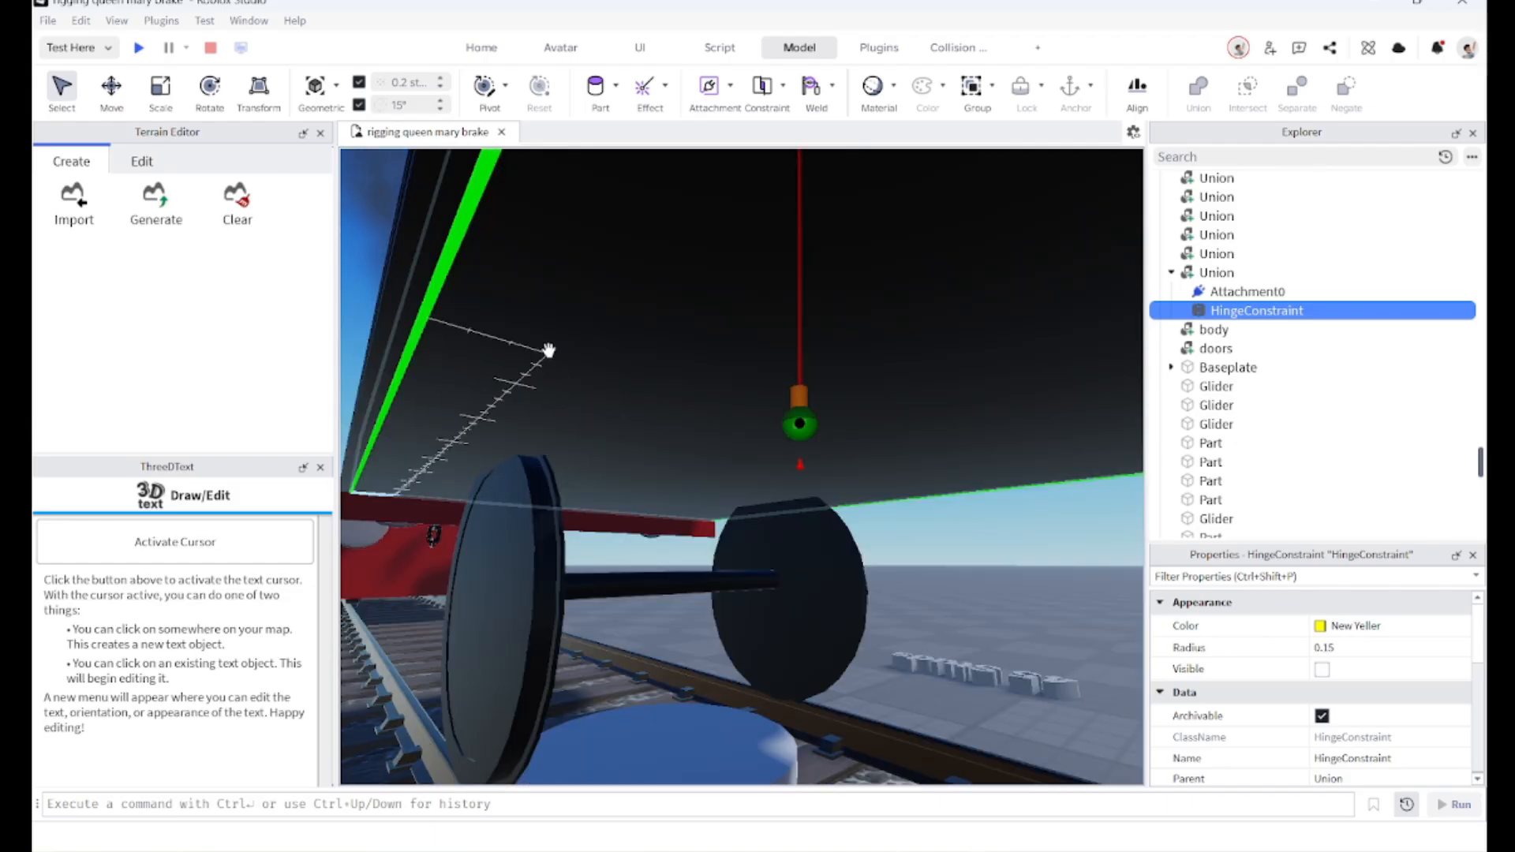
right_click_drag(700, 415, 703, 420)
scroll(700, 416, "down", 10)
scroll(770, 463, "up", 8)
right_click_drag(769, 463, 778, 506)
scroll(751, 442, "up", 2)
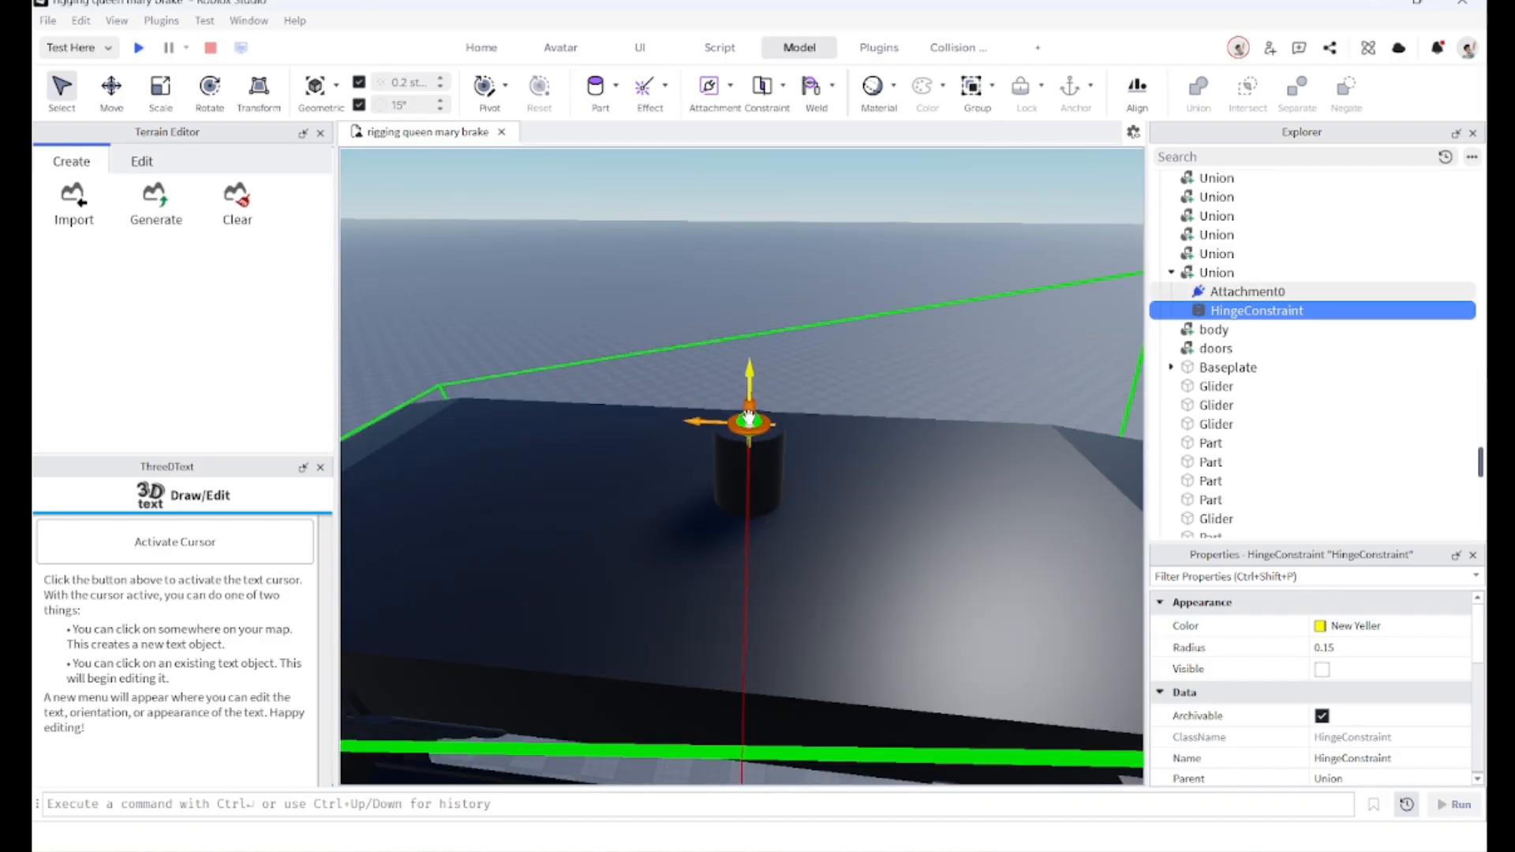
left_click(748, 418)
right_click_drag(632, 530, 633, 543)
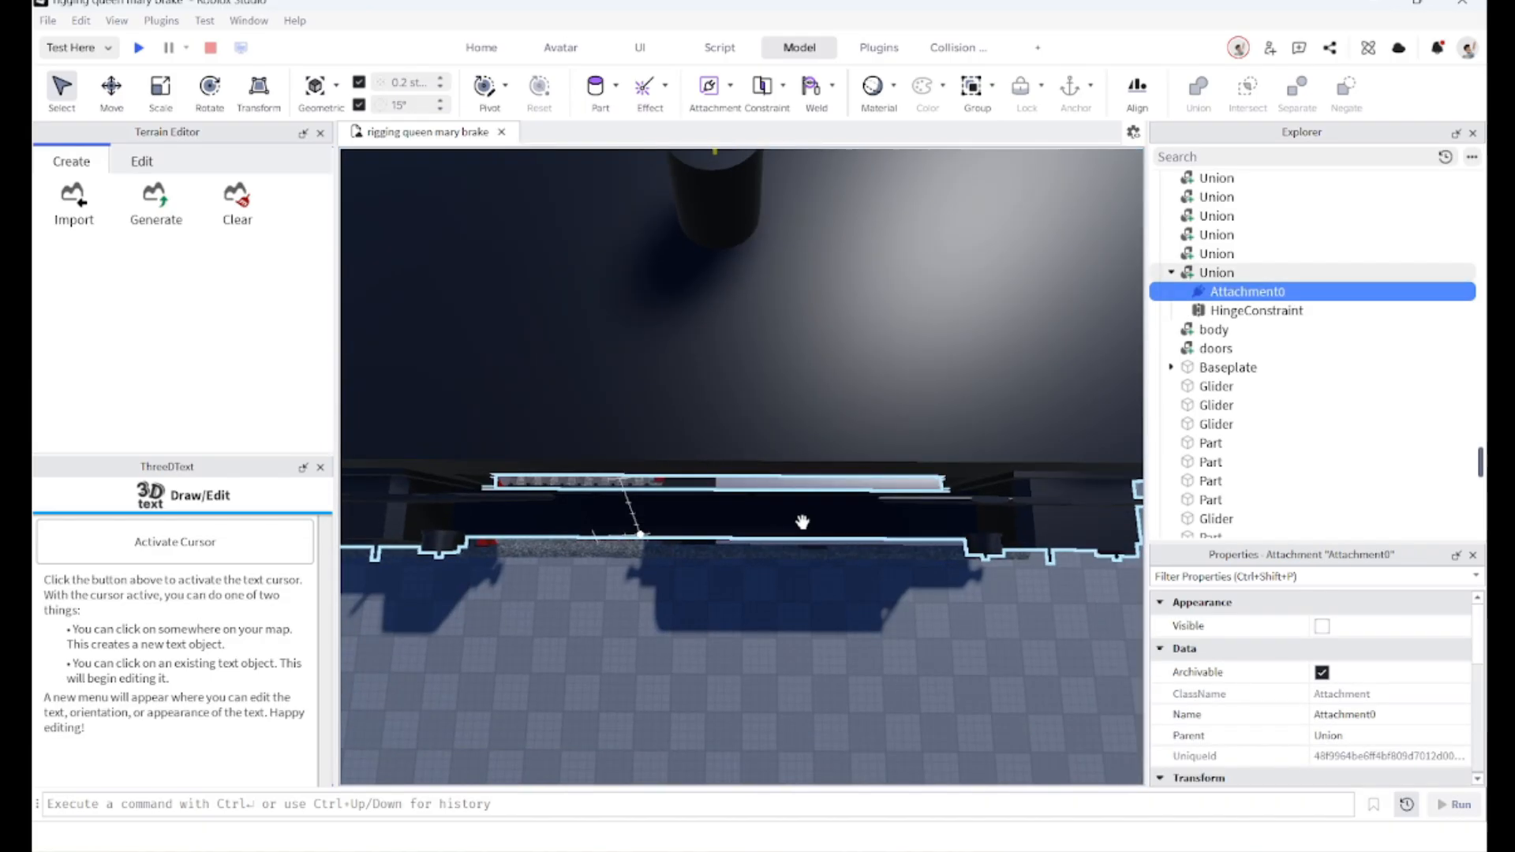
scroll(728, 521, "down", 6)
right_click_drag(728, 521, 789, 517)
scroll(789, 517, "up", 5)
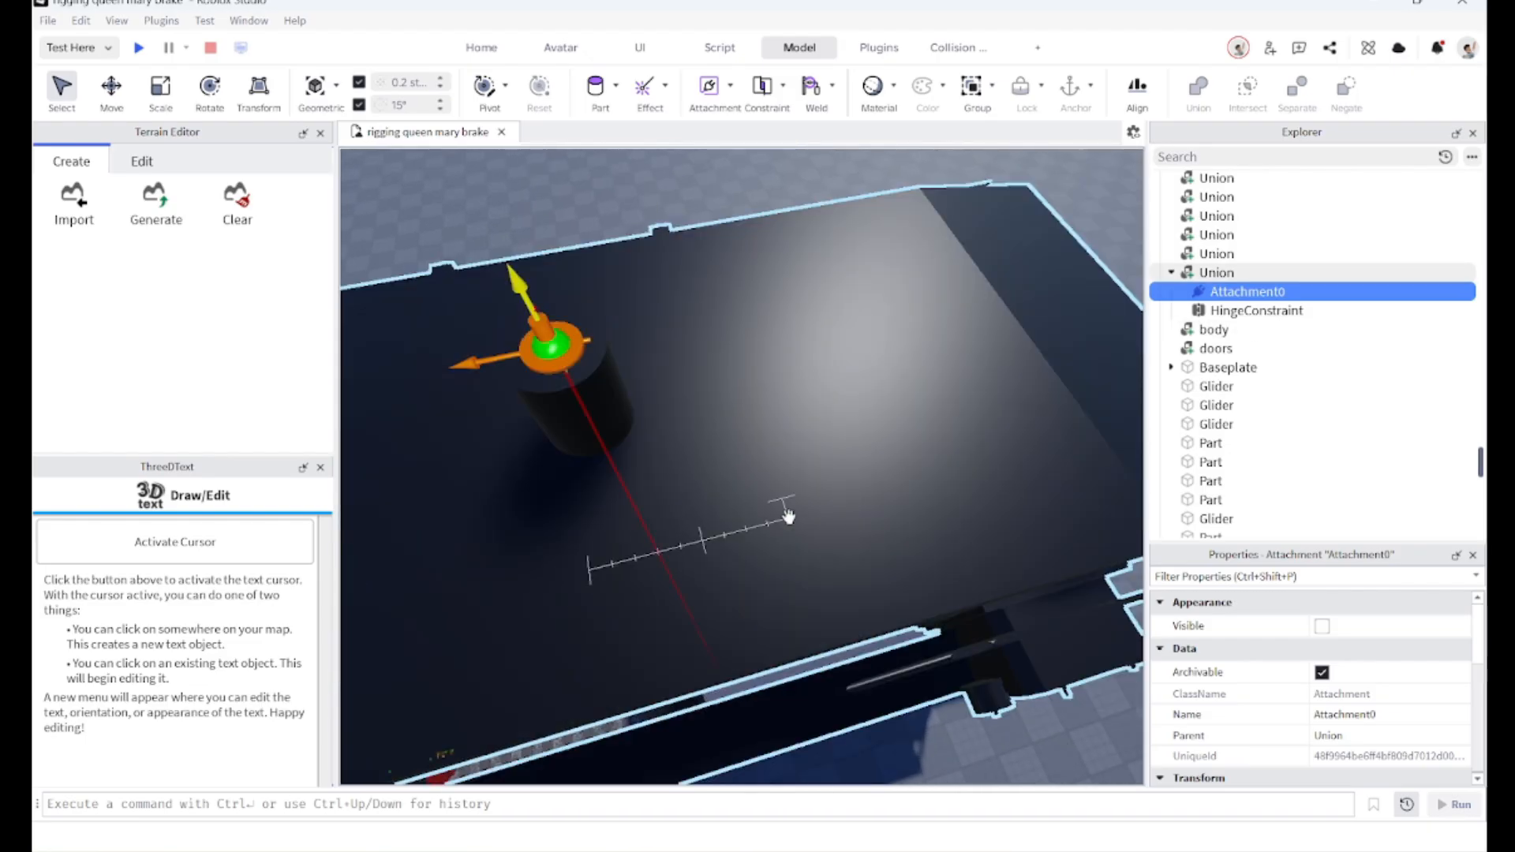
scroll(789, 518, "down", 6)
scroll(667, 515, "up", 5)
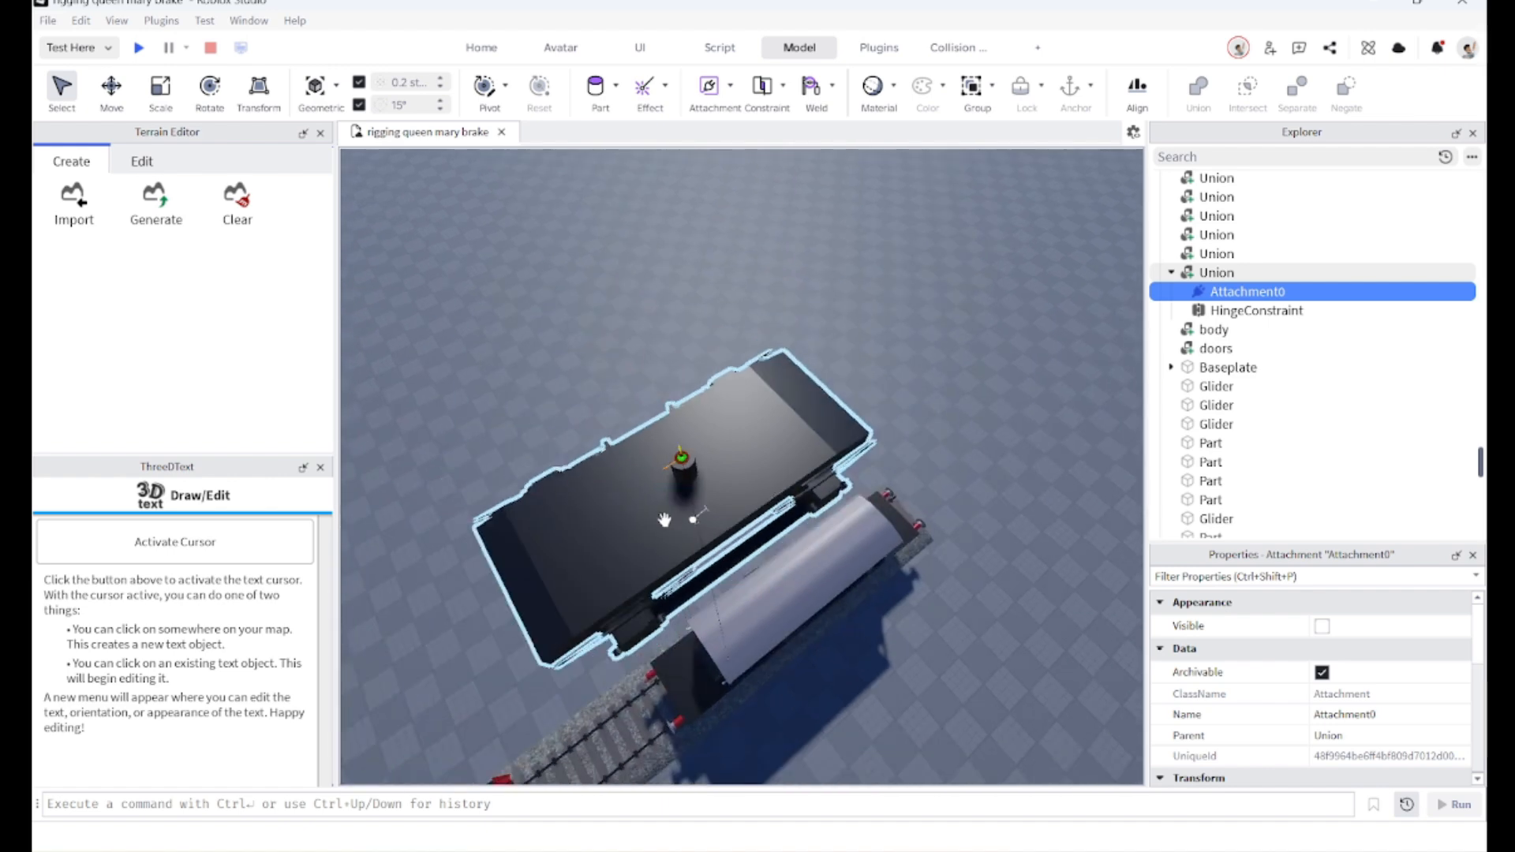
right_click_drag(662, 520, 666, 518)
scroll(666, 518, "up", 2)
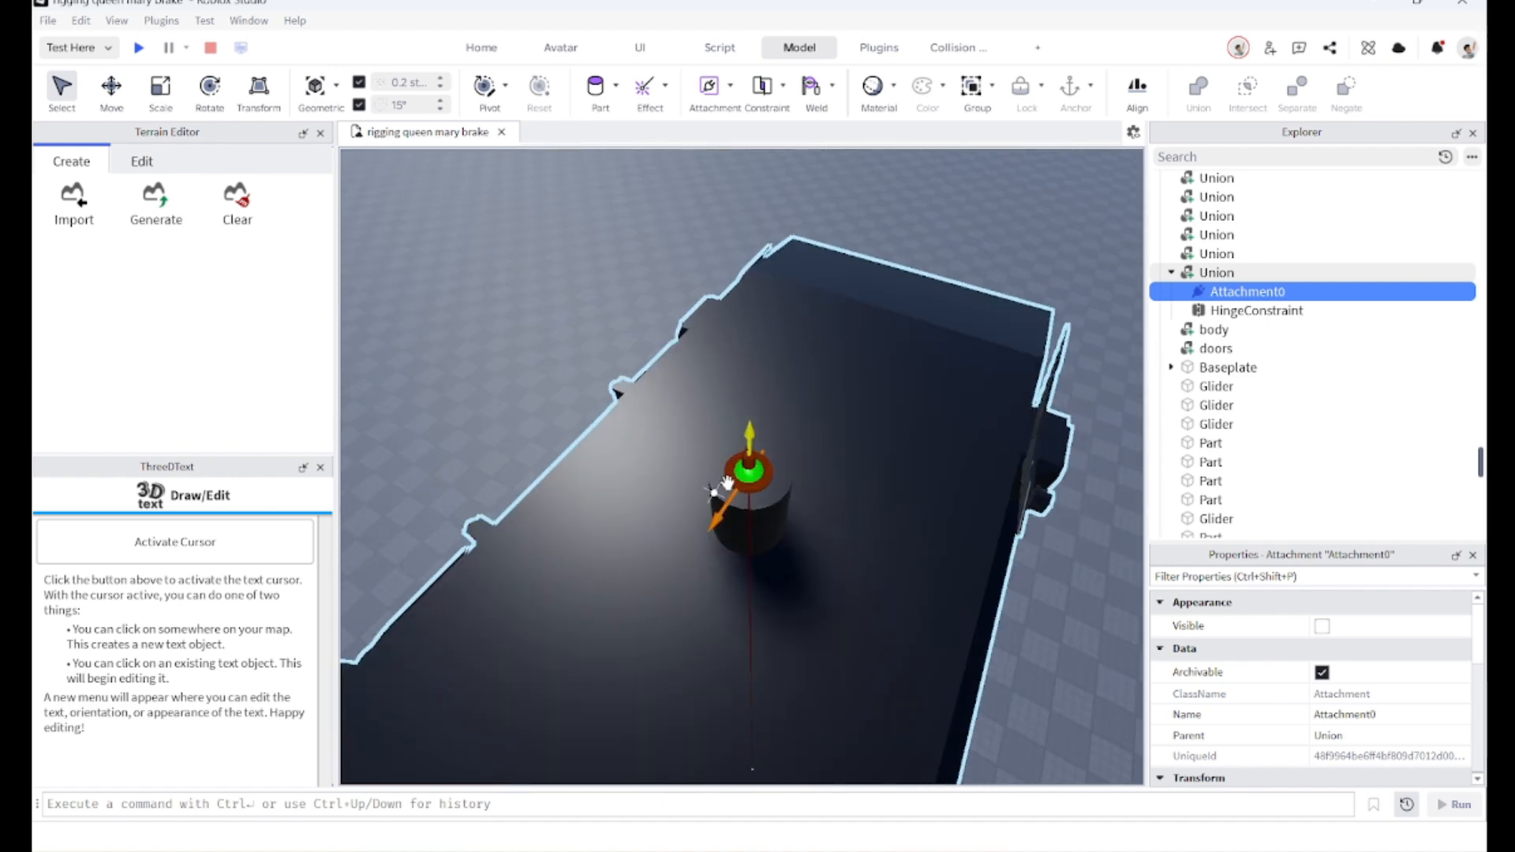
Step: Copy the world position of the hinge attachment on the bogie's pivot cylinder
left_click(746, 467)
left_click(746, 467)
scroll(1339, 663, "down", 5)
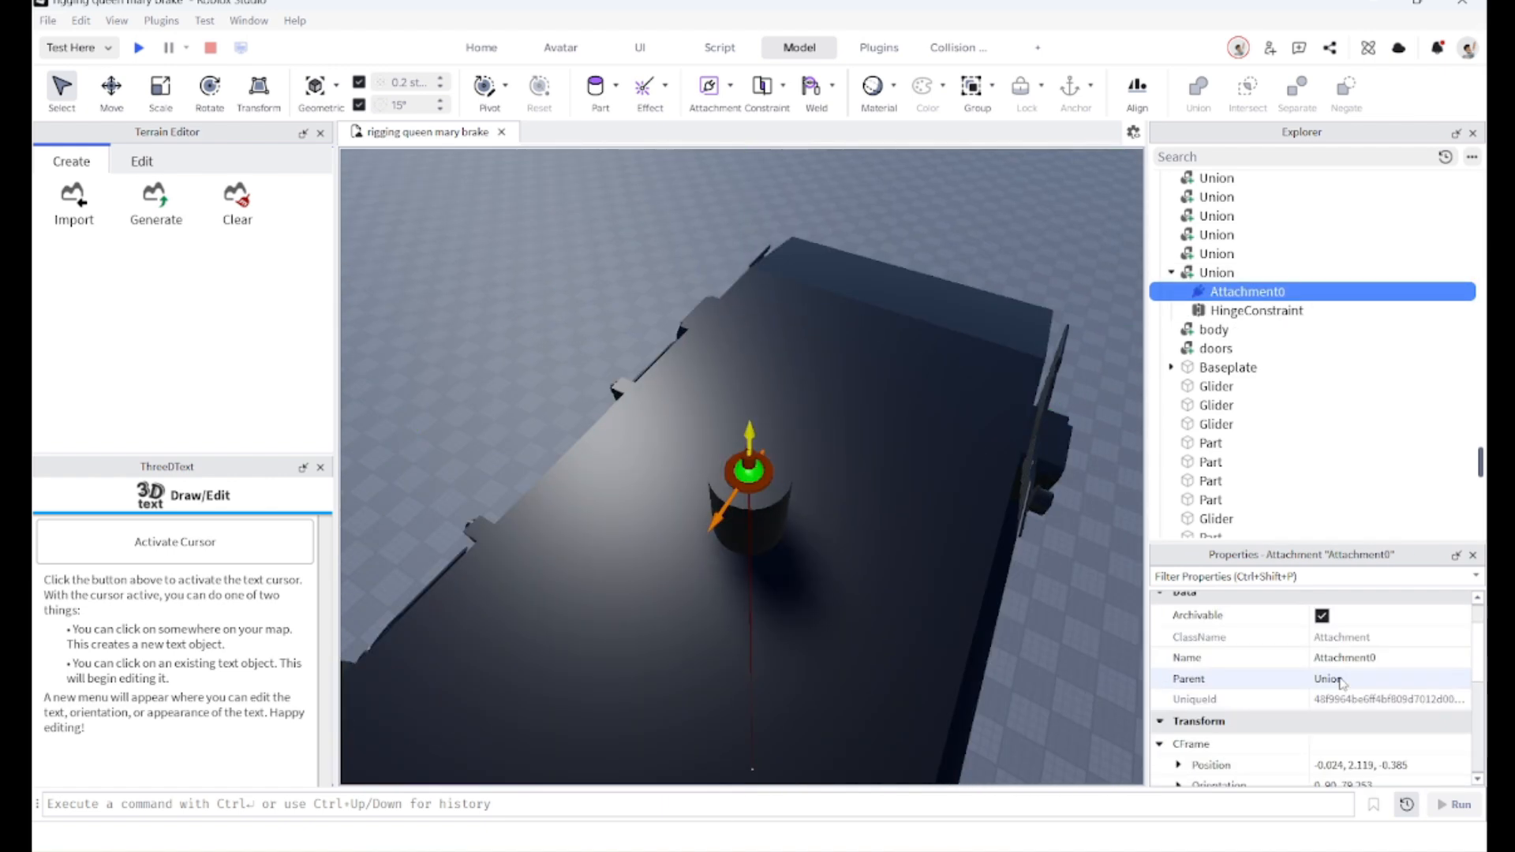
scroll(1339, 660, "up", 2)
left_click(1342, 653)
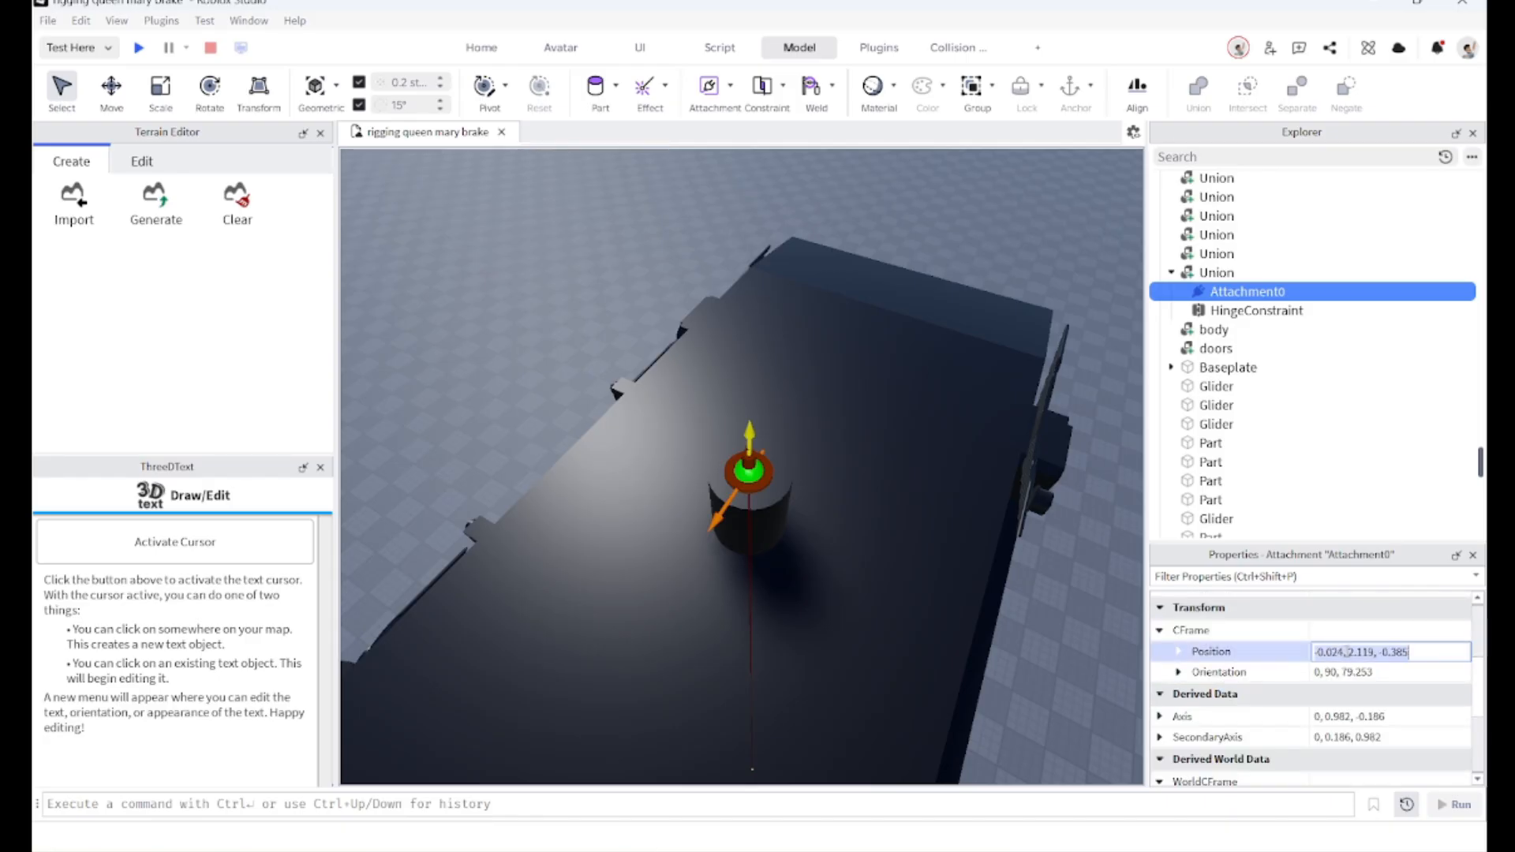
scroll(1362, 671, "down", 3)
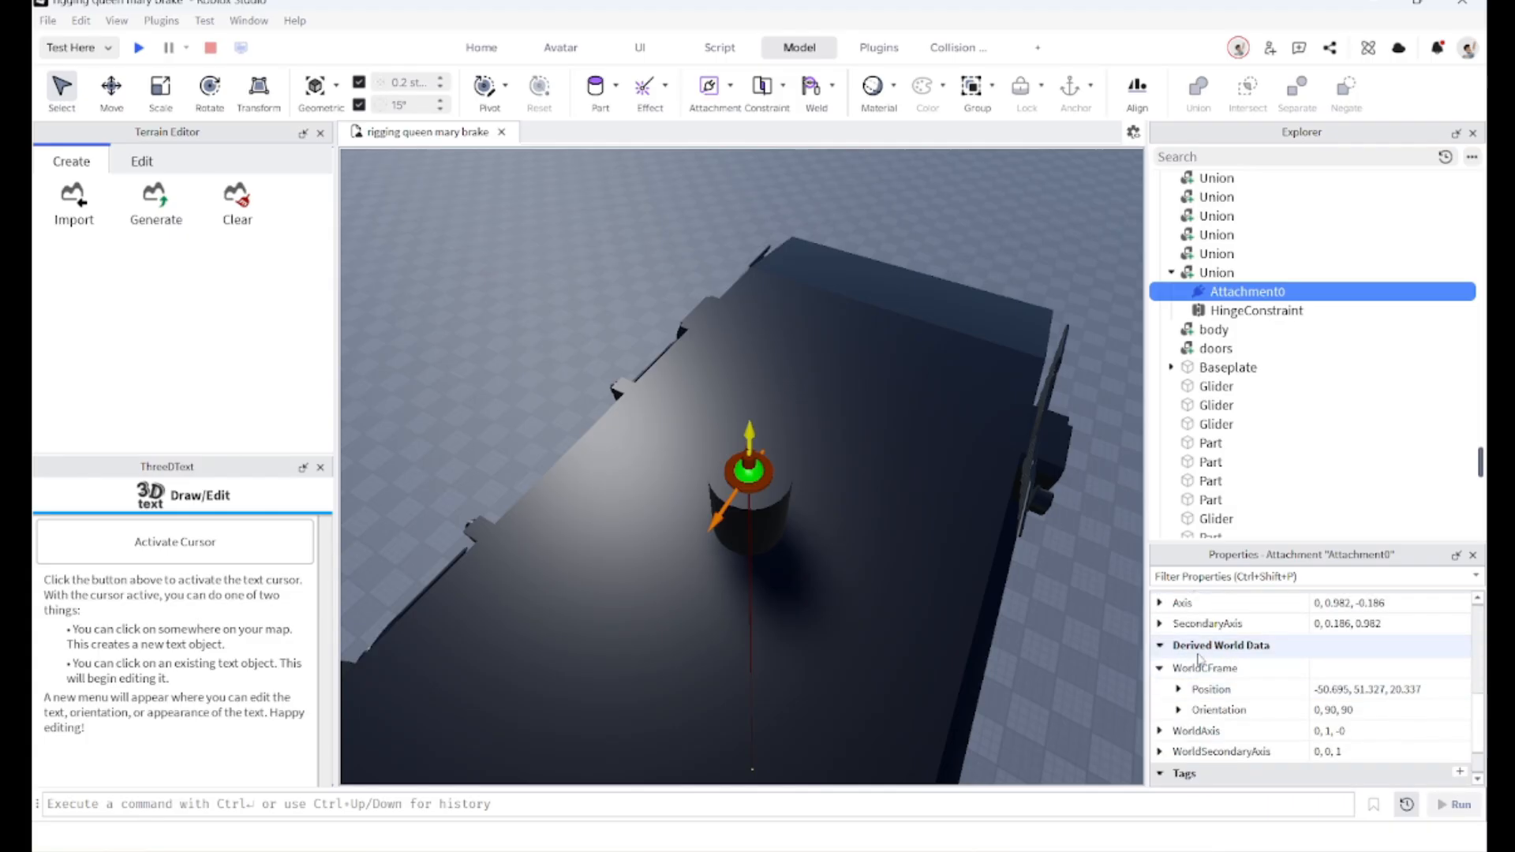
left_click(1339, 691)
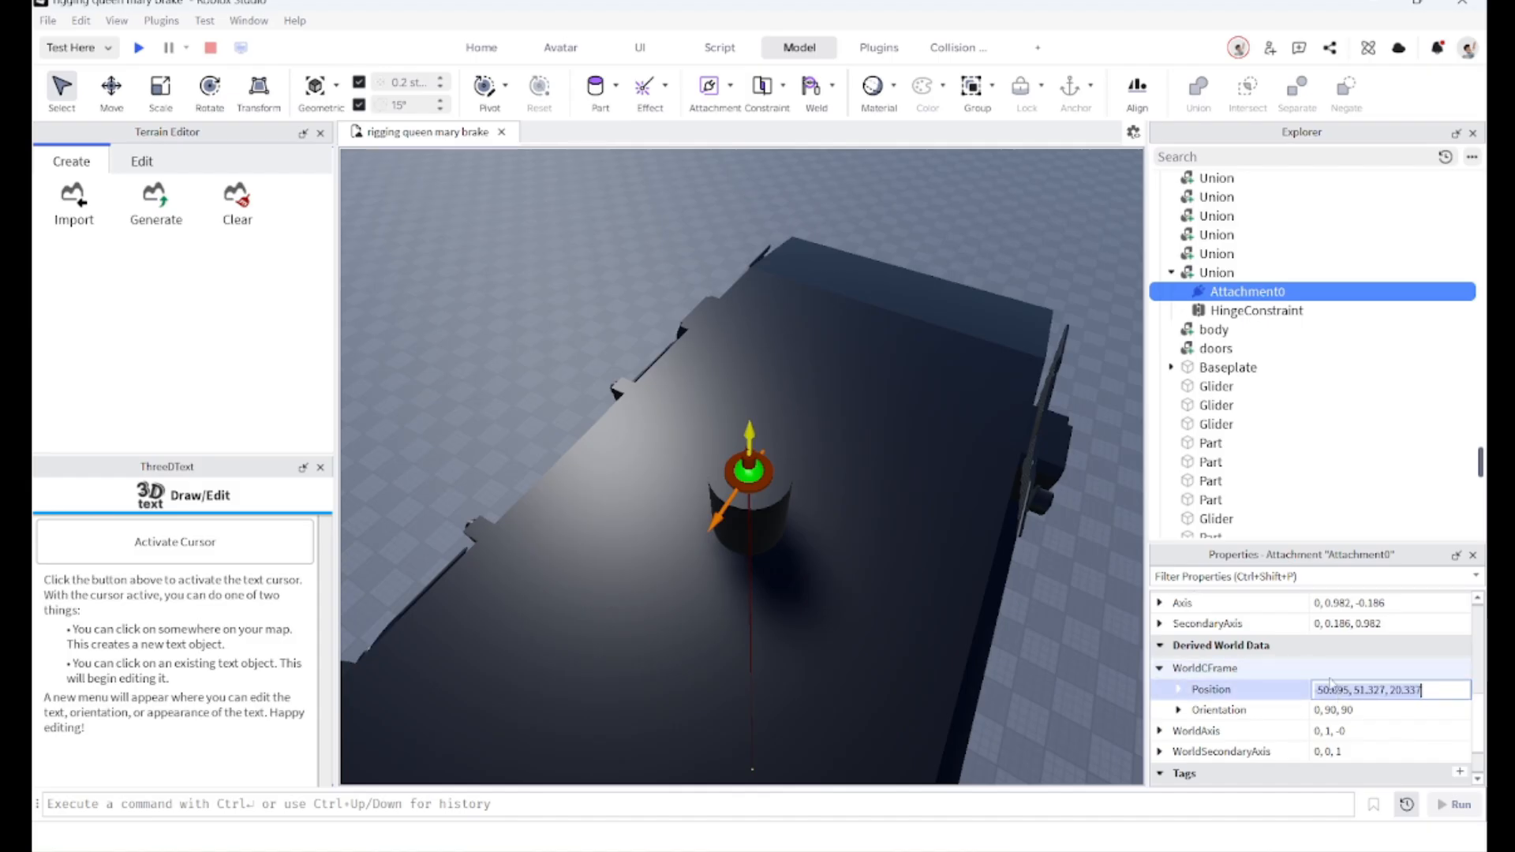
Step: Paste that world position, -50.695, 51.327, 20.337, into the van body's hinge attachment
scroll(613, 521, "down", 8)
right_click_drag(612, 521, 617, 528)
scroll(616, 522, "up", 3)
scroll(616, 522, "up", 5)
scroll(781, 469, "up", 4)
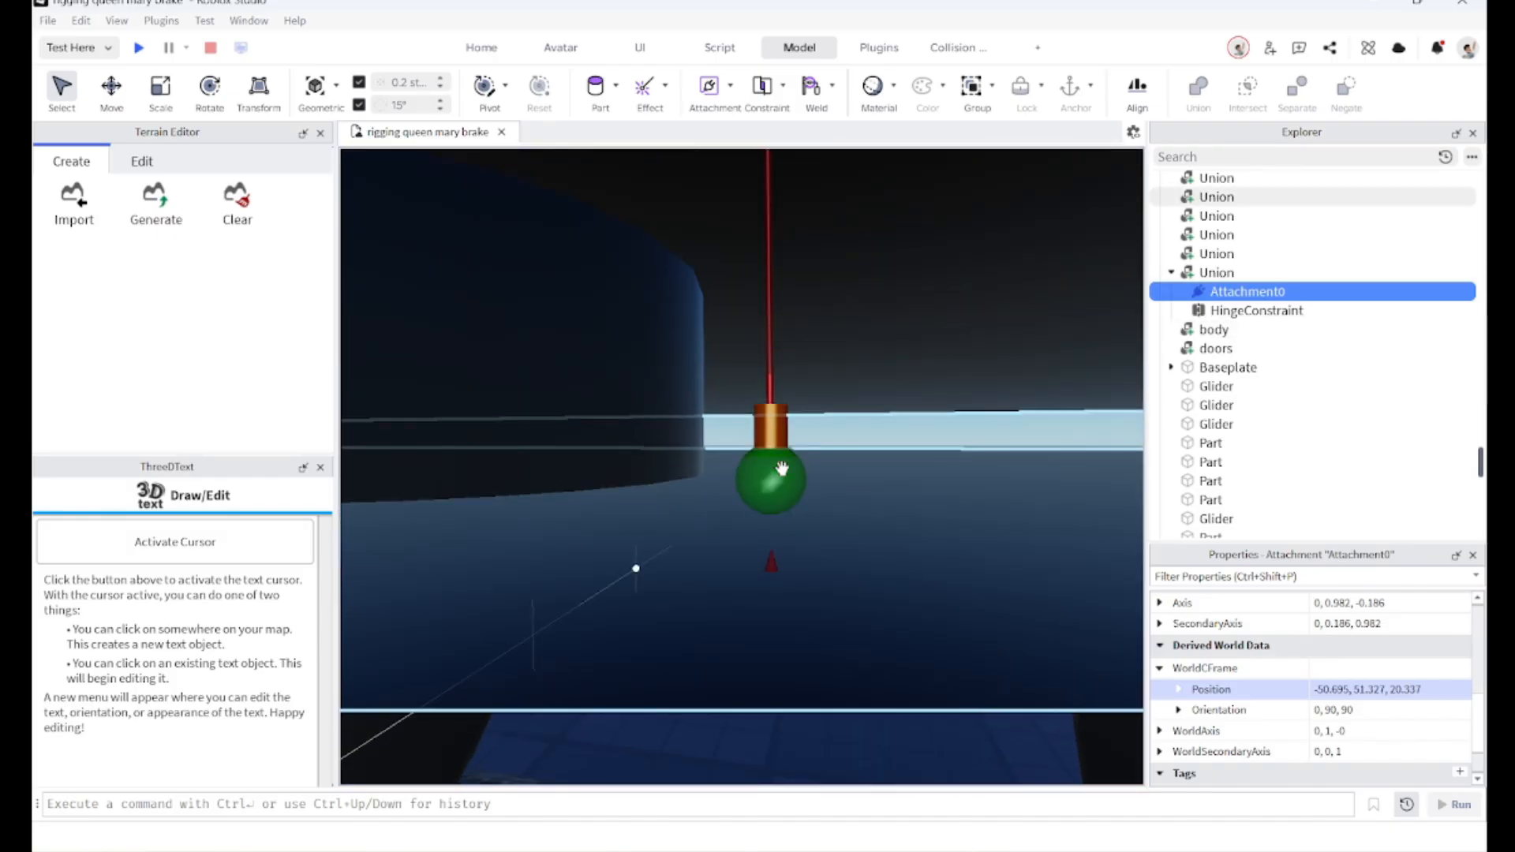
left_click(781, 469)
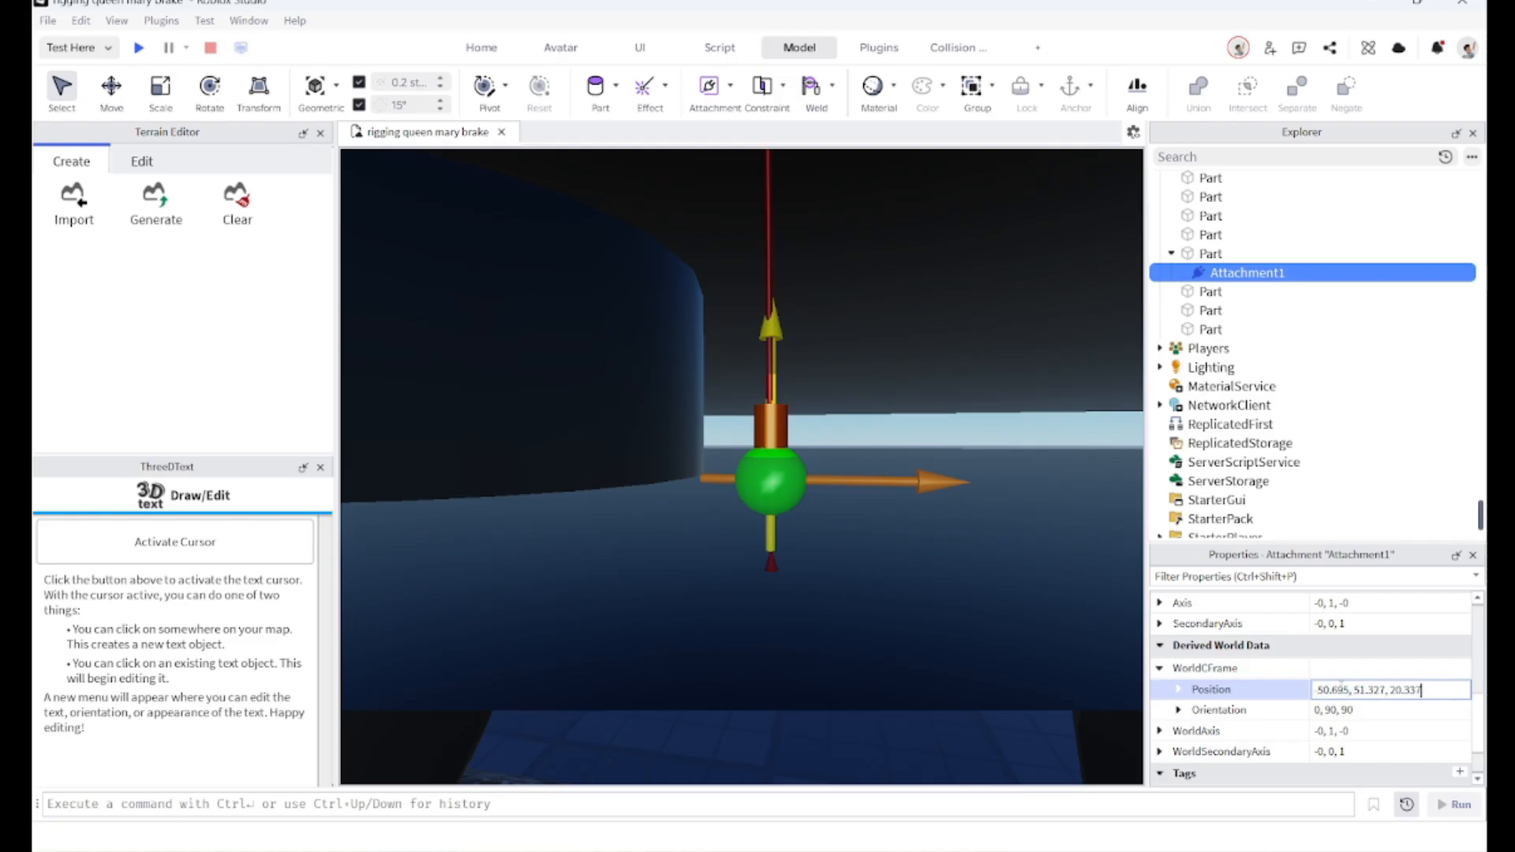
key("Return")
Step: Inspect the aligned hinge attachments on the bogie pivot from several angles
right_click_drag(1061, 550, 1064, 556)
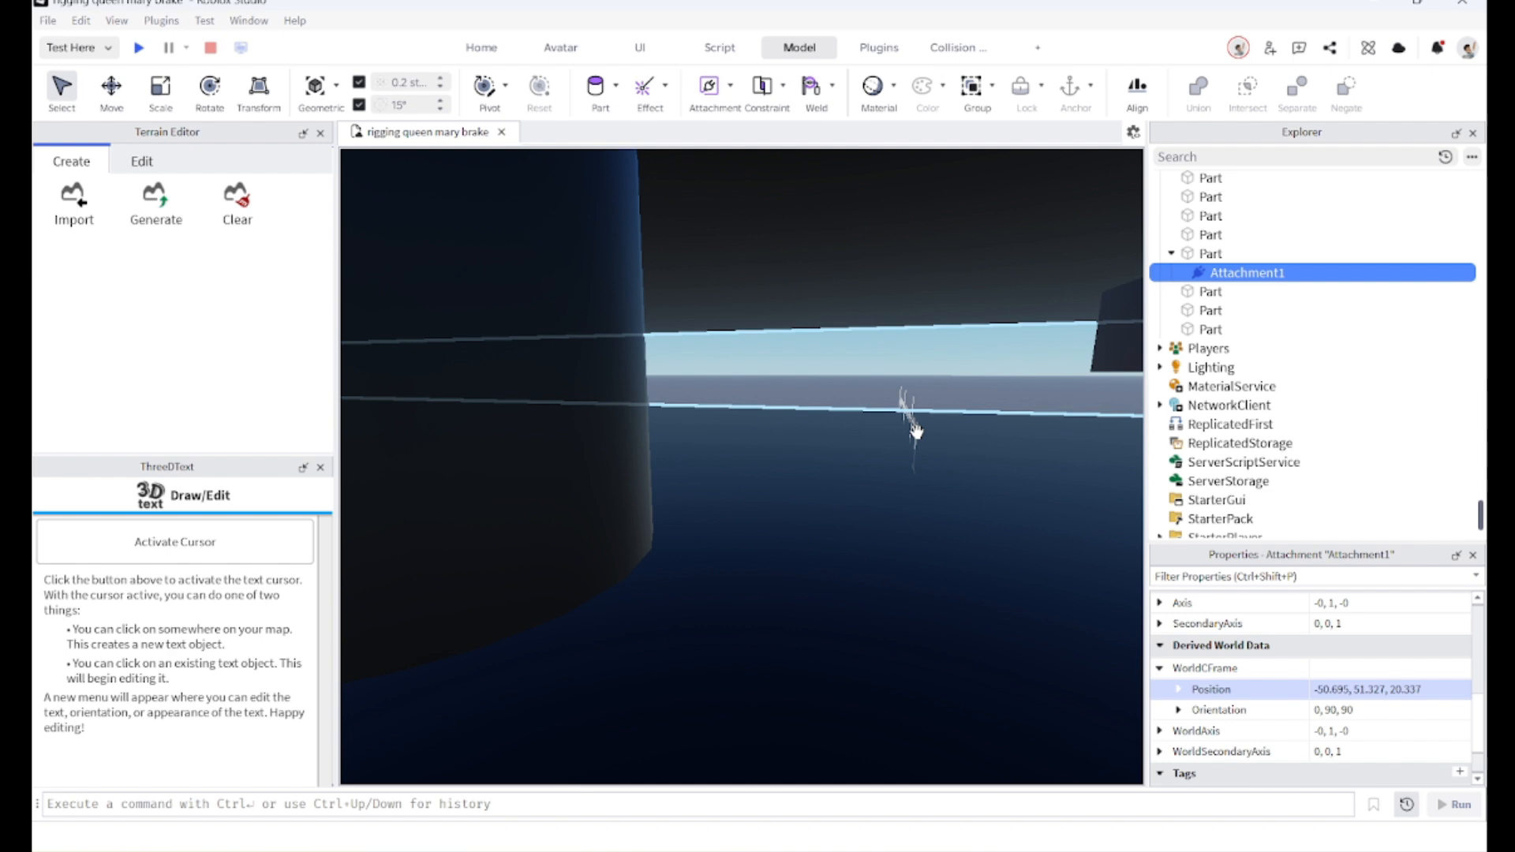
key("f")
right_click_drag(916, 433, 917, 431)
scroll(917, 430, "up", 3)
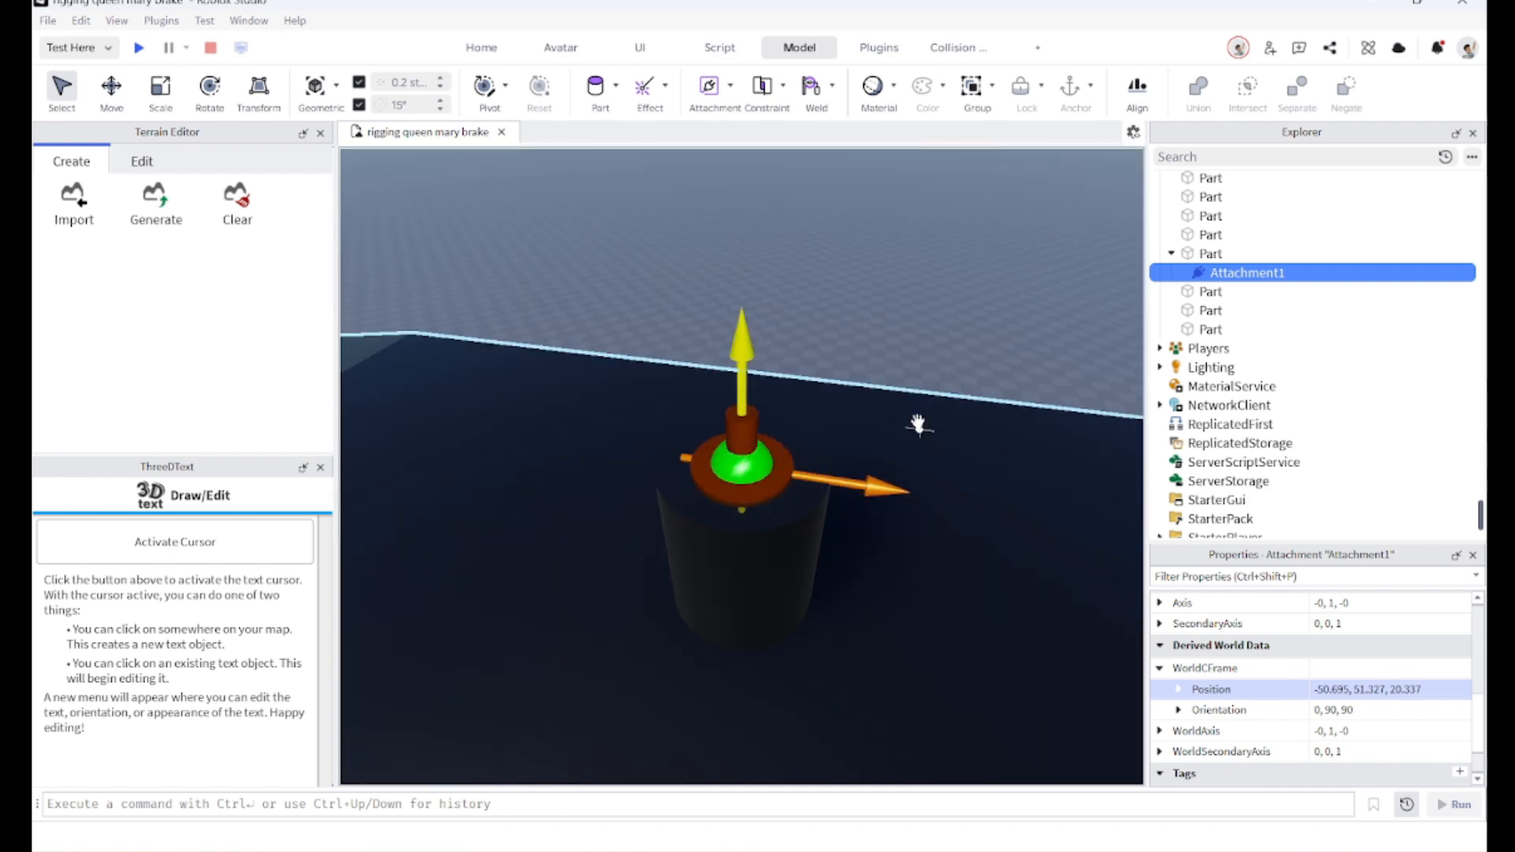
left_click(869, 345)
right_click_drag(868, 345, 860, 345)
scroll(852, 359, "down", 3)
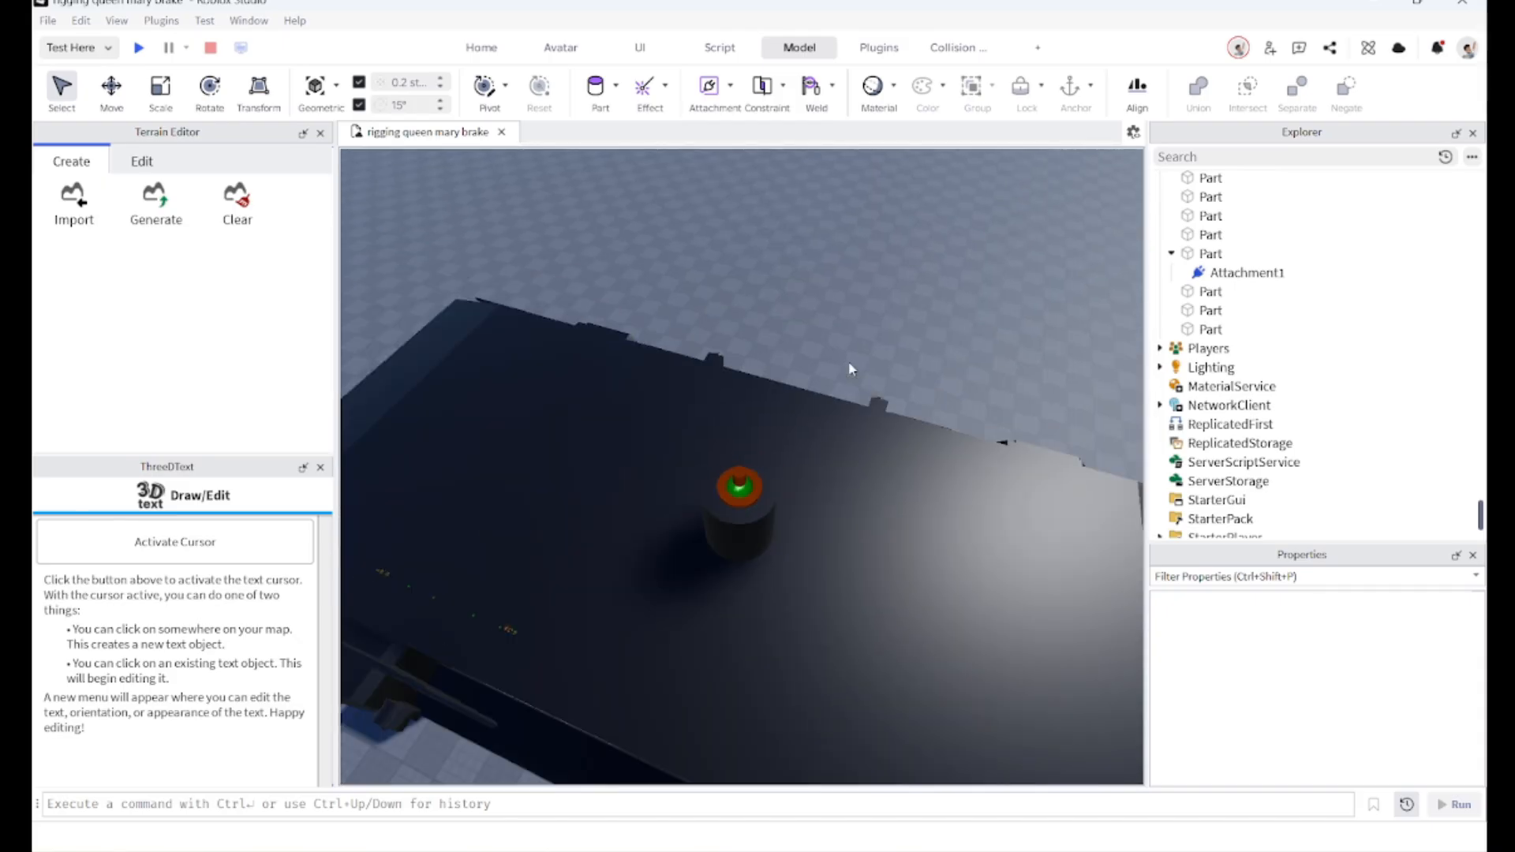
scroll(850, 369, "down", 10)
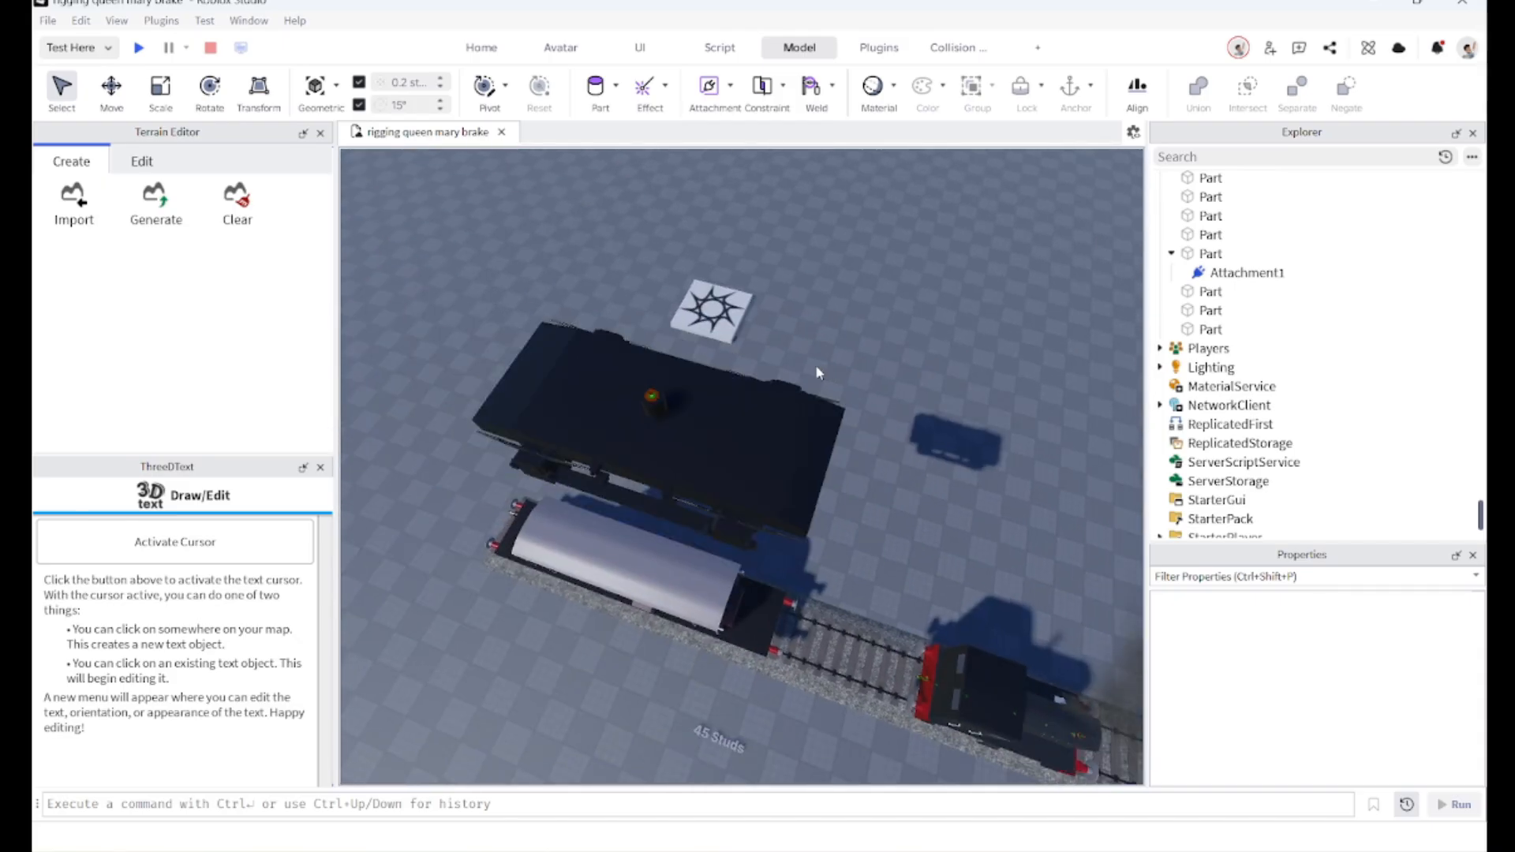
Step: Select the raised bogie union parts and move them down 45 studs back under the van
key("a")
right_click_drag(757, 370, 752, 366)
scroll(665, 352, "down", 4)
left_click_drag(664, 350, 808, 428)
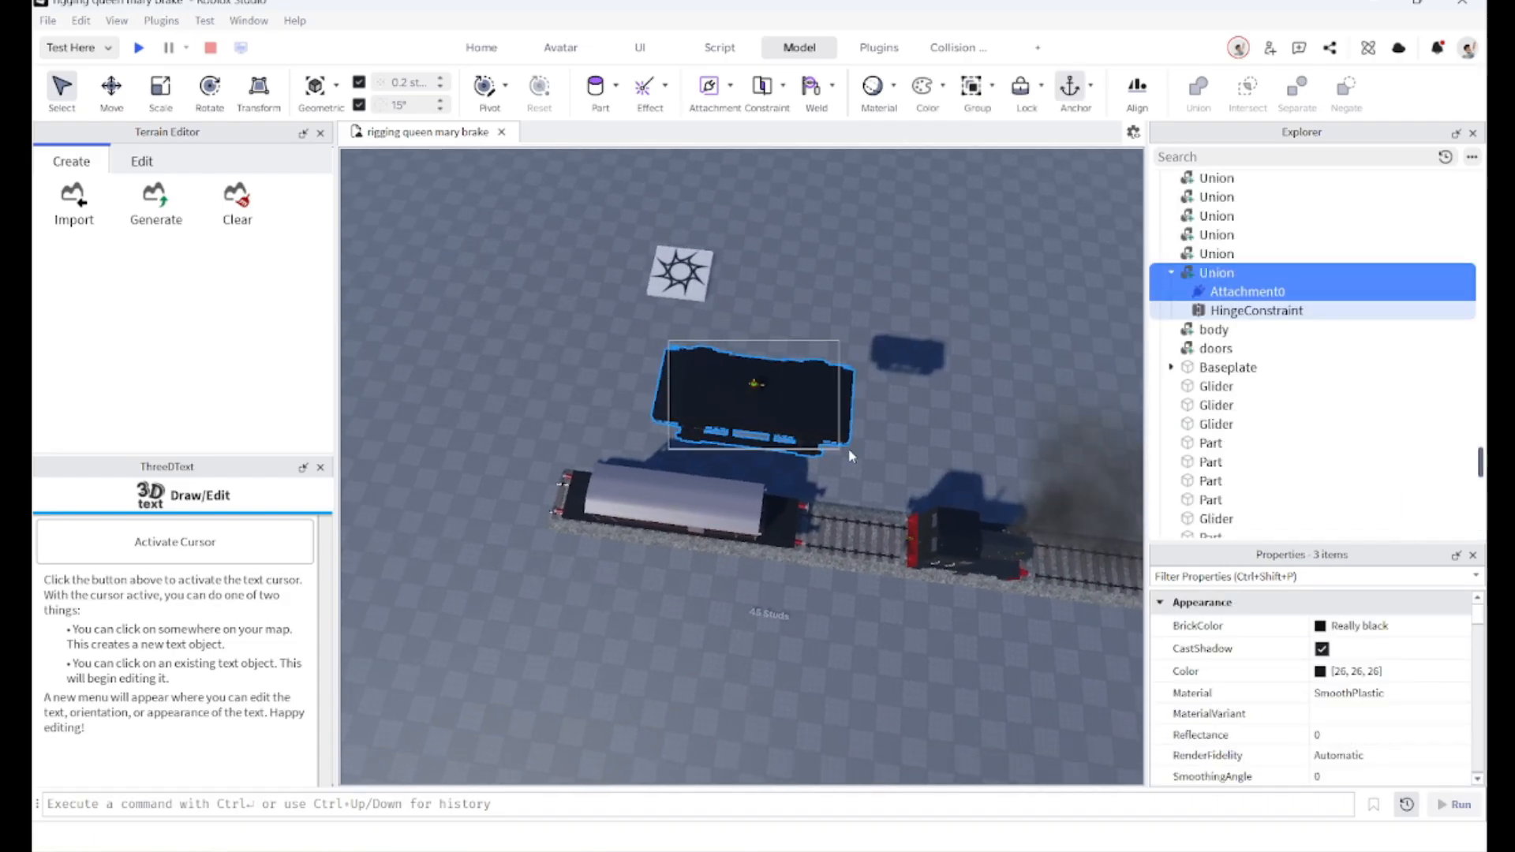
key("f")
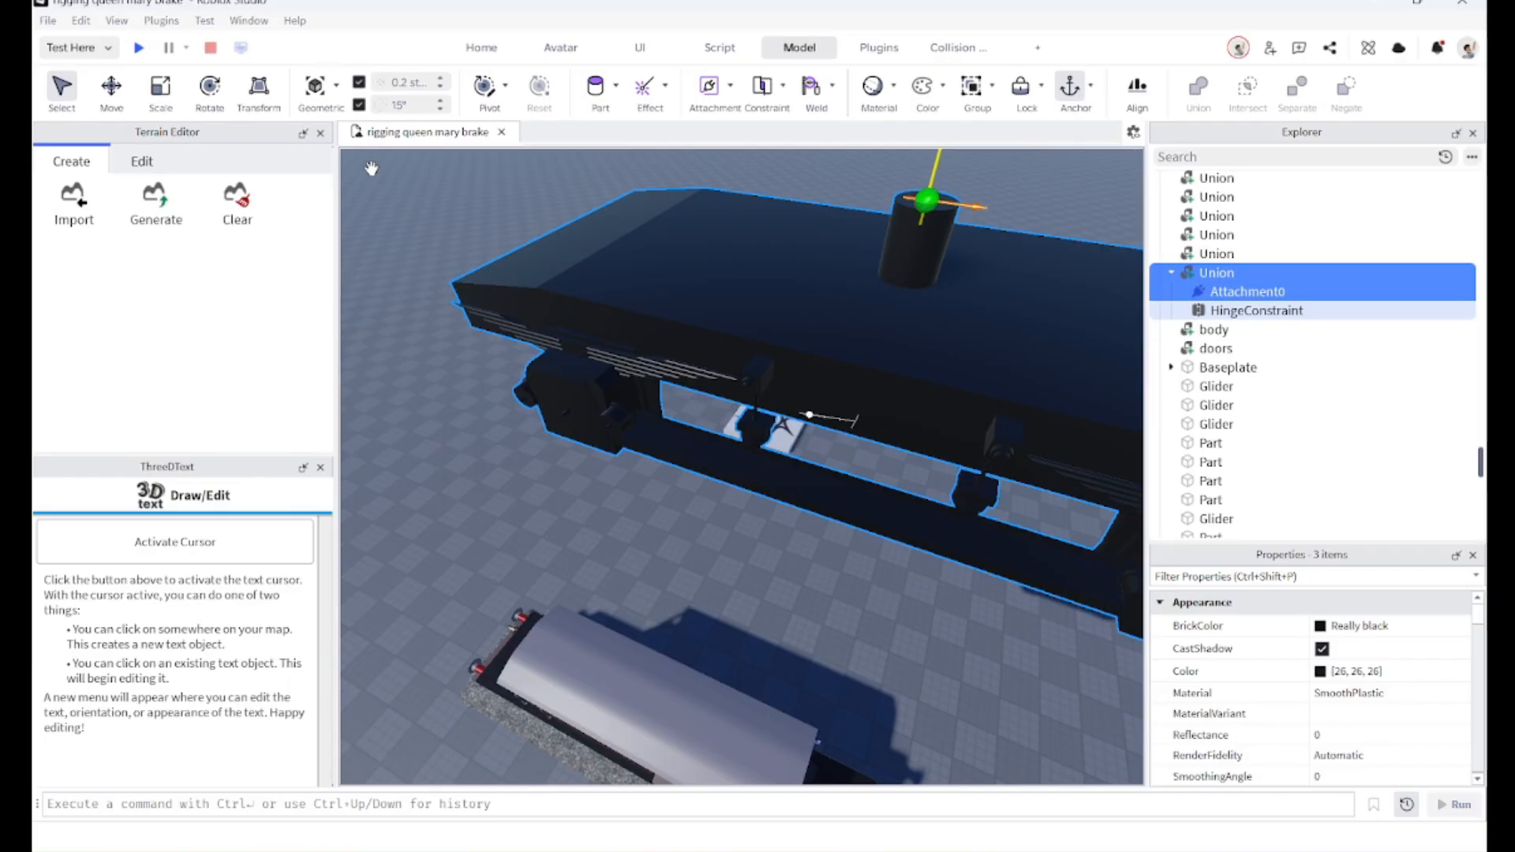
right_click_drag(659, 303, 663, 320)
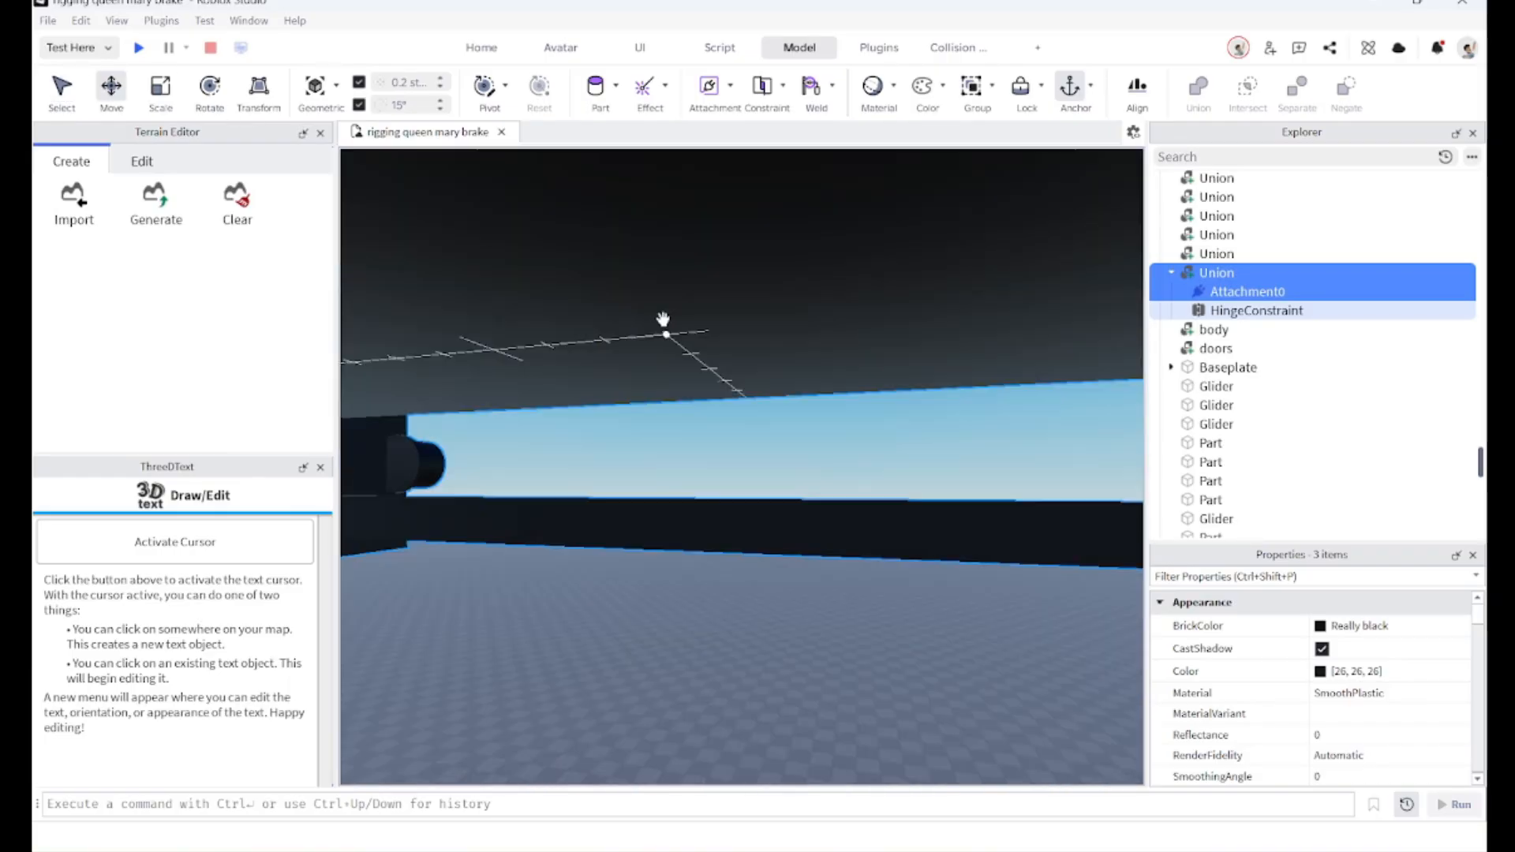
scroll(664, 324, "down", 5)
mouse_move(733, 541)
left_mouse_down()
mouse_move(737, 562)
mouse_move(741, 541)
left_mouse_up()
scroll(741, 553, "up", 5)
right_click_drag(741, 551, 741, 542)
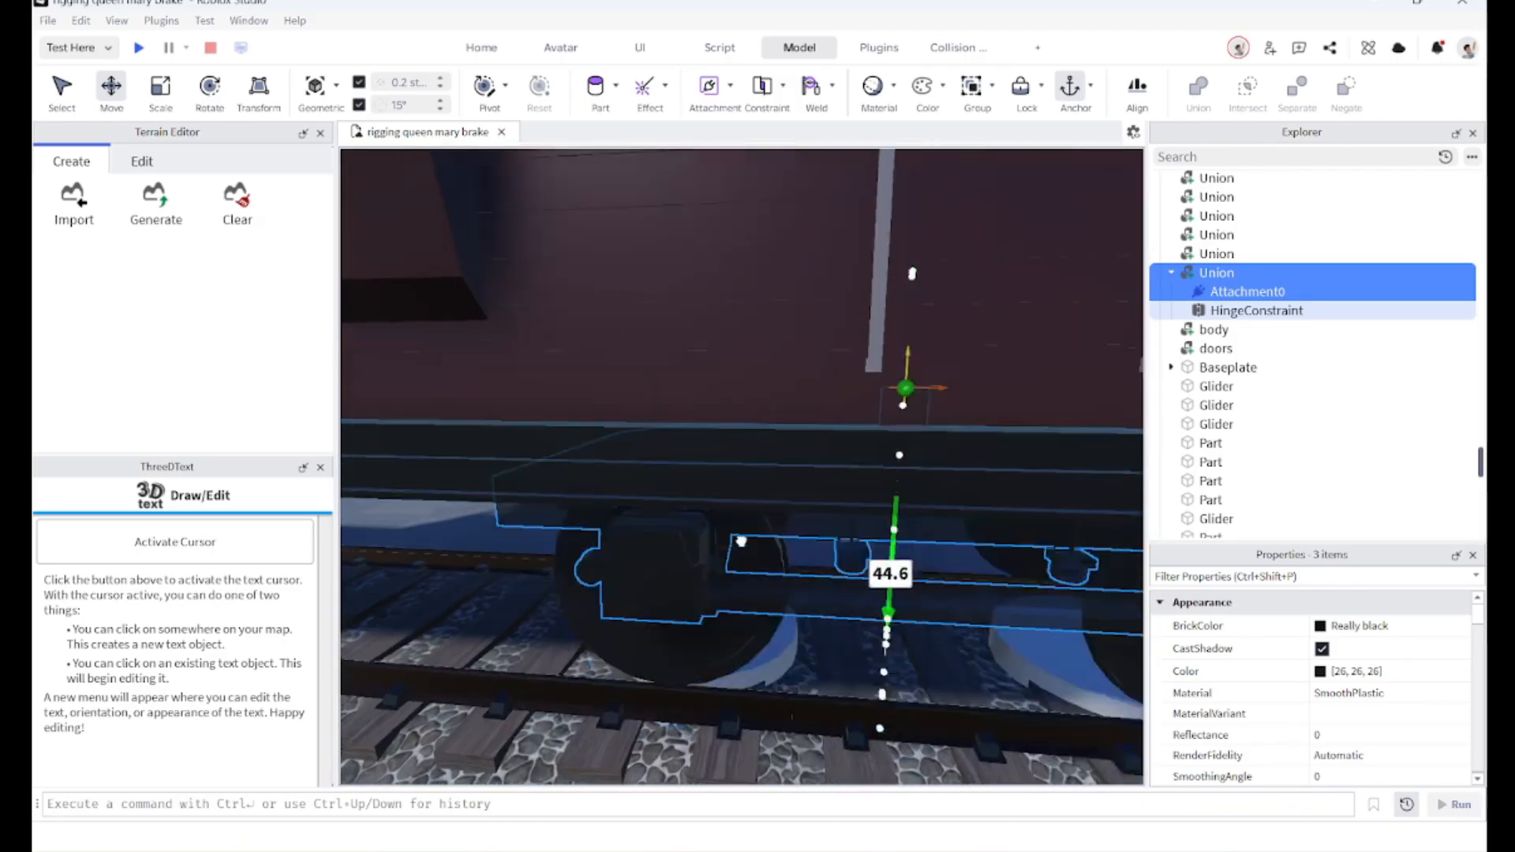
left_click_drag(741, 541, 746, 551)
right_click_drag(741, 542, 746, 552)
left_click_drag(746, 552, 716, 638)
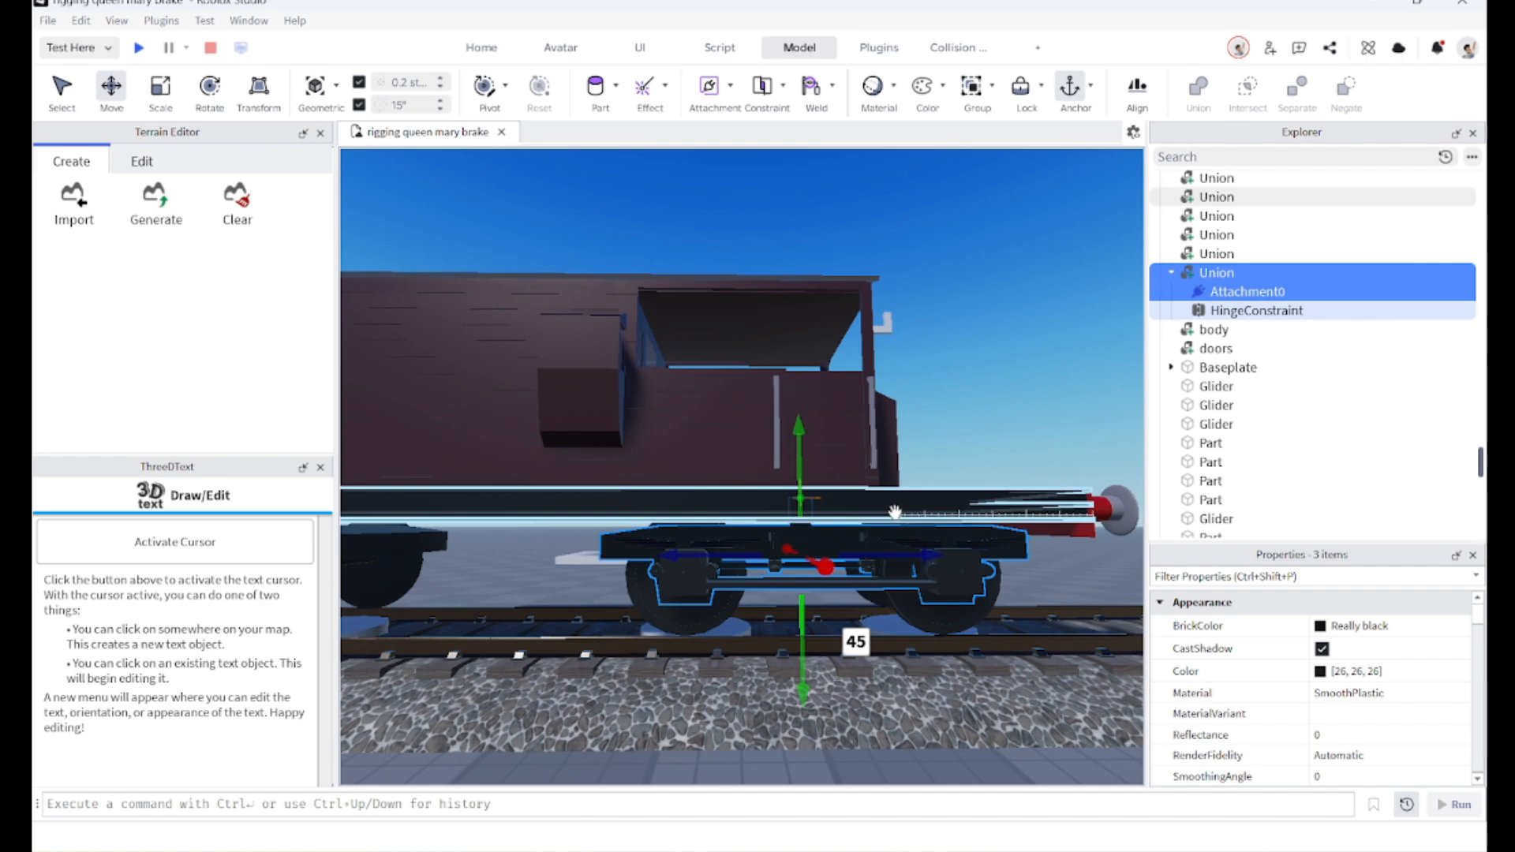
Step: Inspect the lowered bogie beneath the van from the side
scroll(901, 514, "up", 5)
scroll(901, 514, "up", 10)
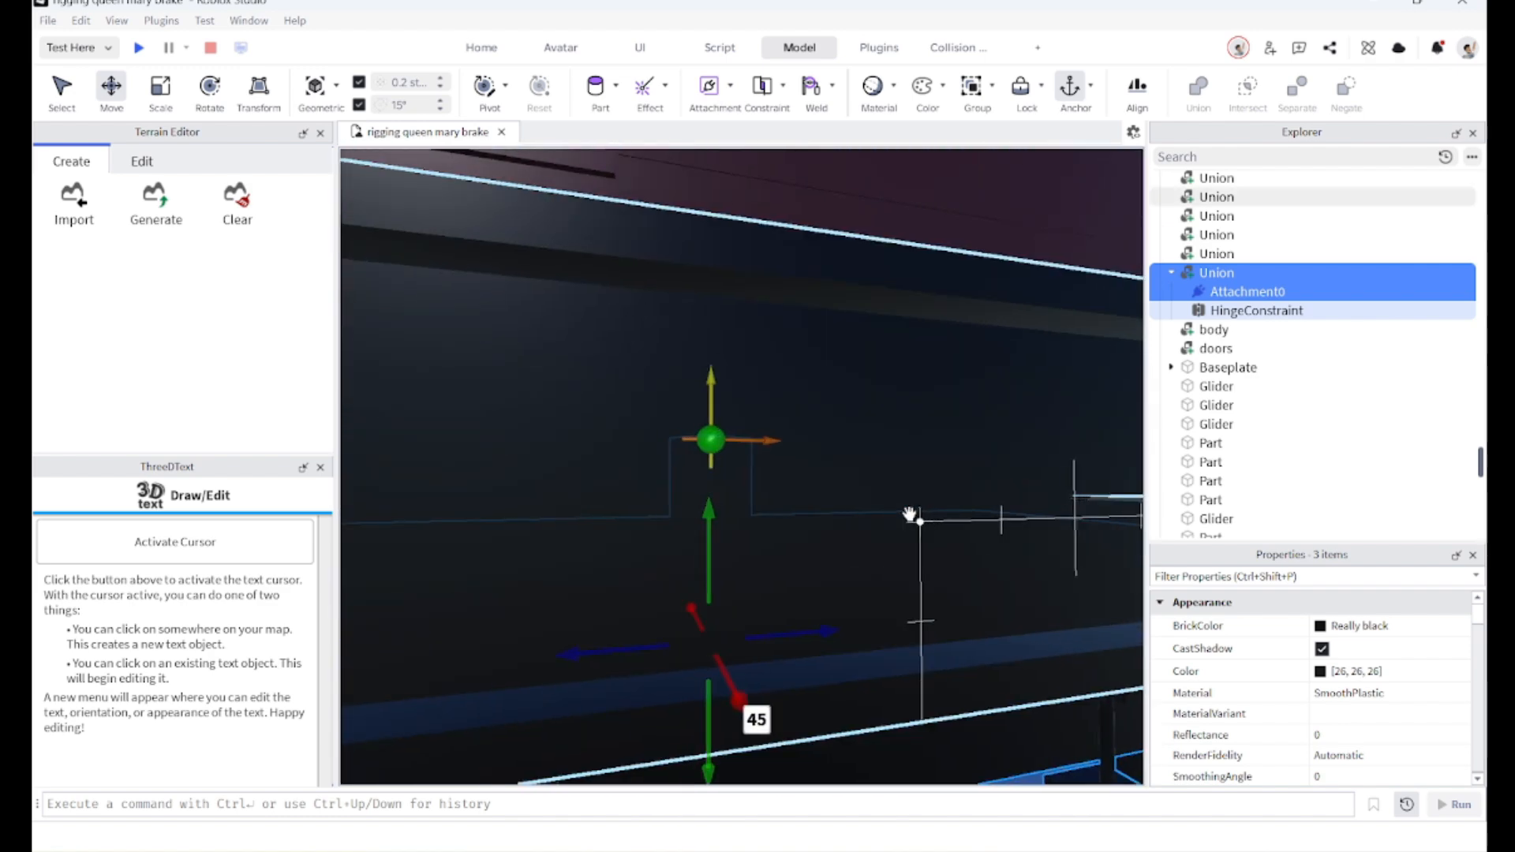
scroll(904, 509, "down", 10)
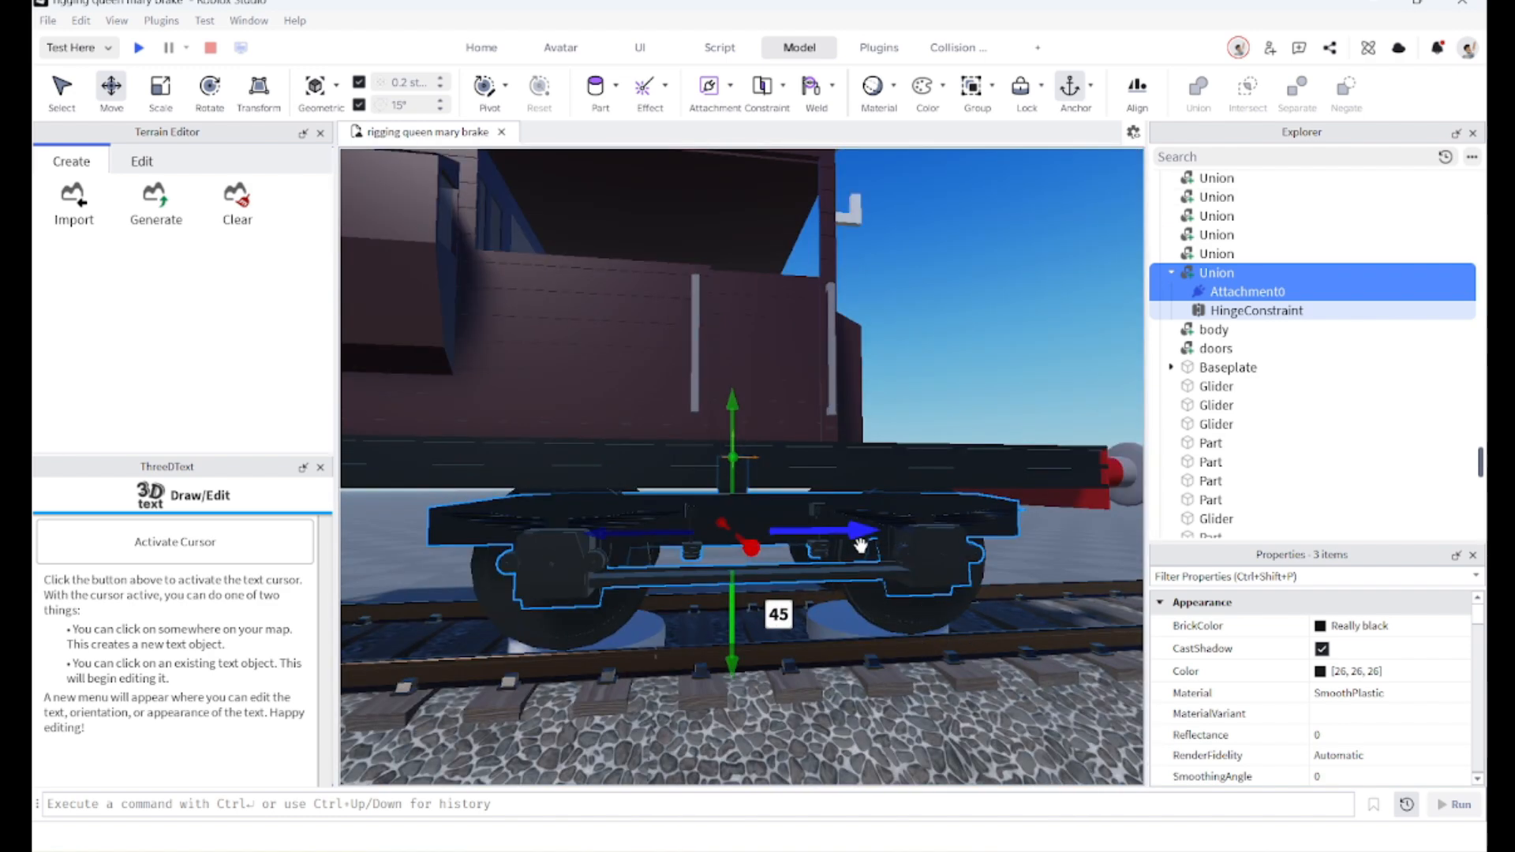
scroll(971, 584, "down", 10)
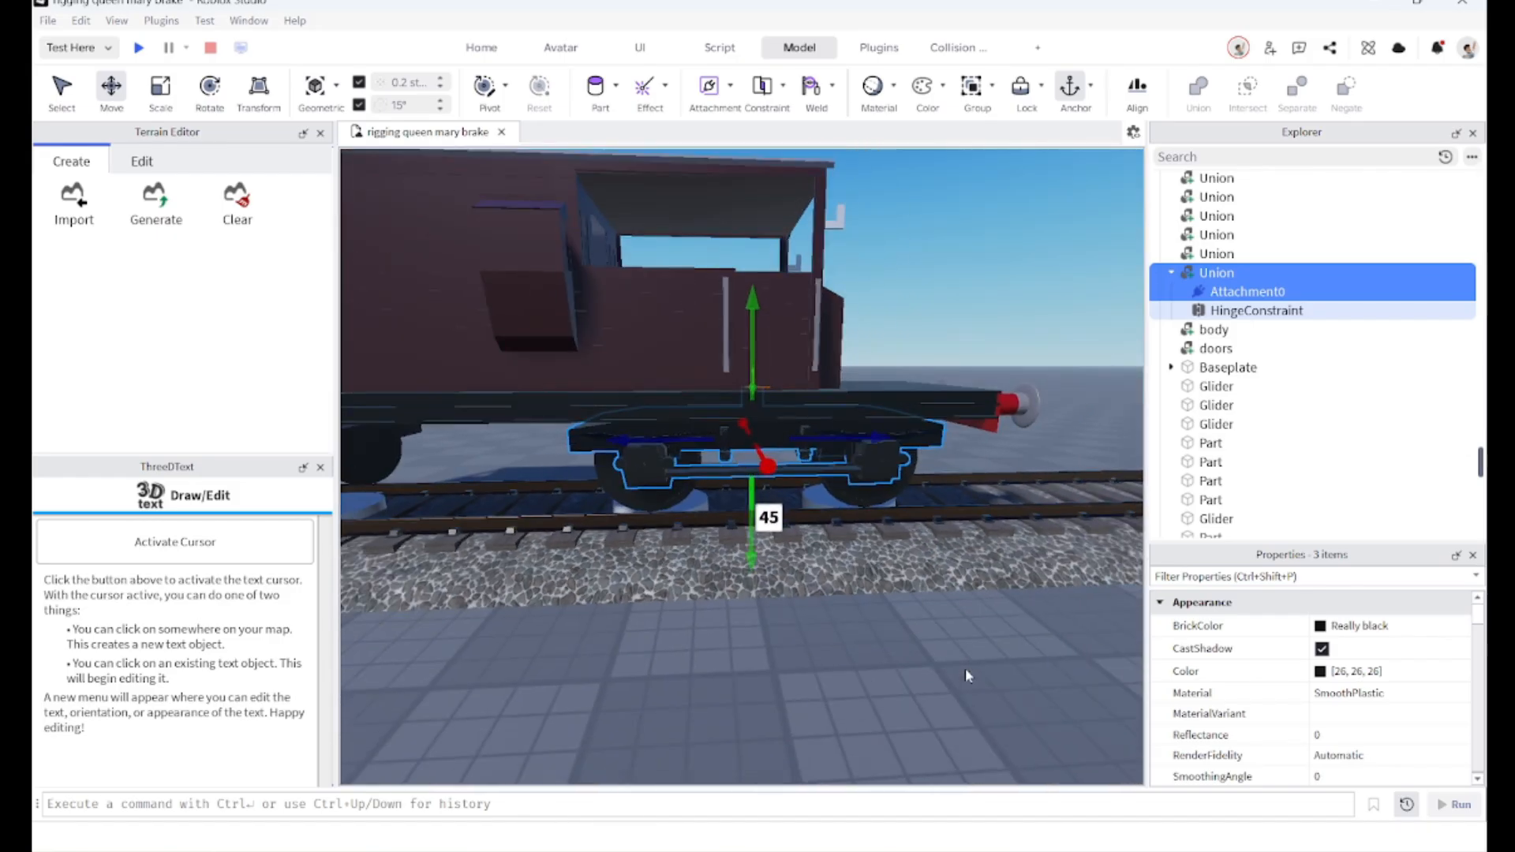
left_click(965, 668)
scroll(762, 574, "down", 1)
scroll(693, 493, "up", 2)
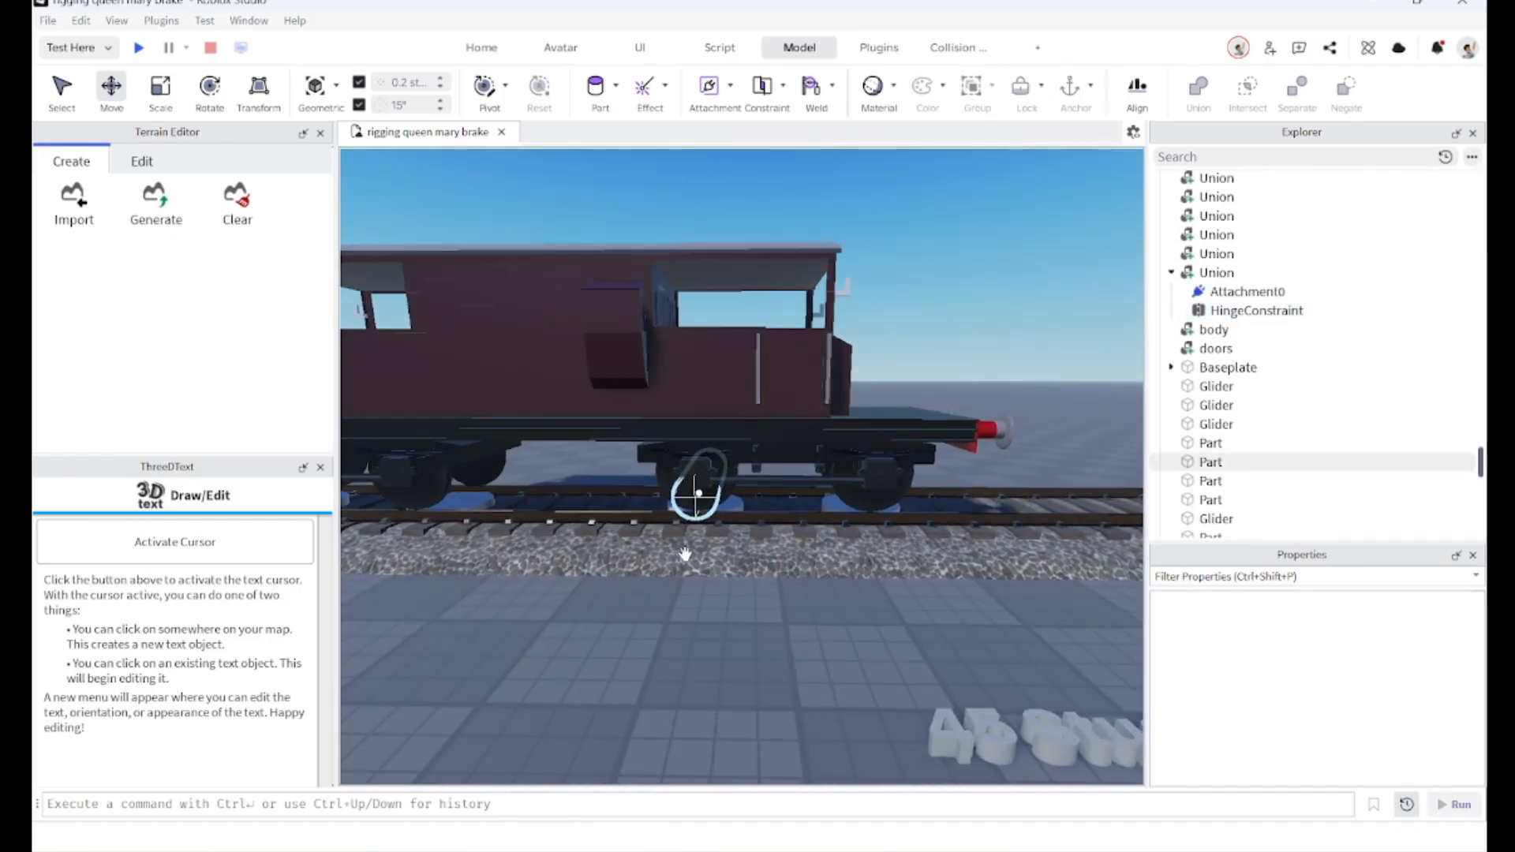
Step: Select all the parts of the first bogie, including wheels, gliders and pivot union
left_click_drag(639, 614, 966, 391)
key("w")
key("w")
right_click_drag(923, 426, 923, 426)
right_click_drag(694, 427, 665, 462)
left_click(693, 507, "ctrl")
mouse_move(693, 515)
right_mouse_down()
mouse_move(644, 535)
mouse_move(709, 522)
mouse_move(707, 541)
right_mouse_up()
key("d")
left_click(734, 489, "ctrl")
left_click(694, 518, "ctrl")
key("w")
key("s")
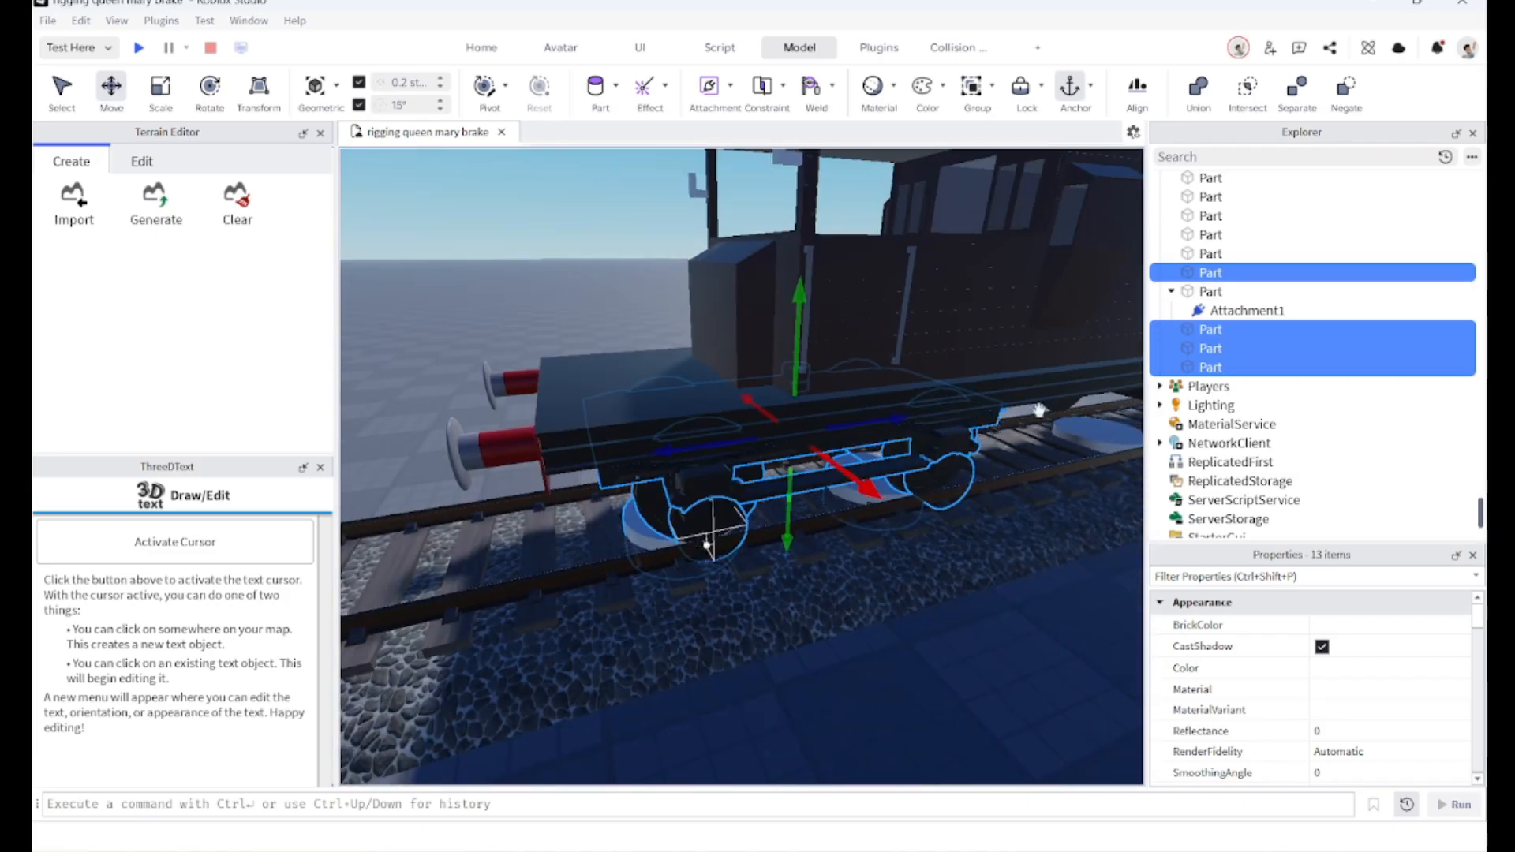
key("s")
key("w")
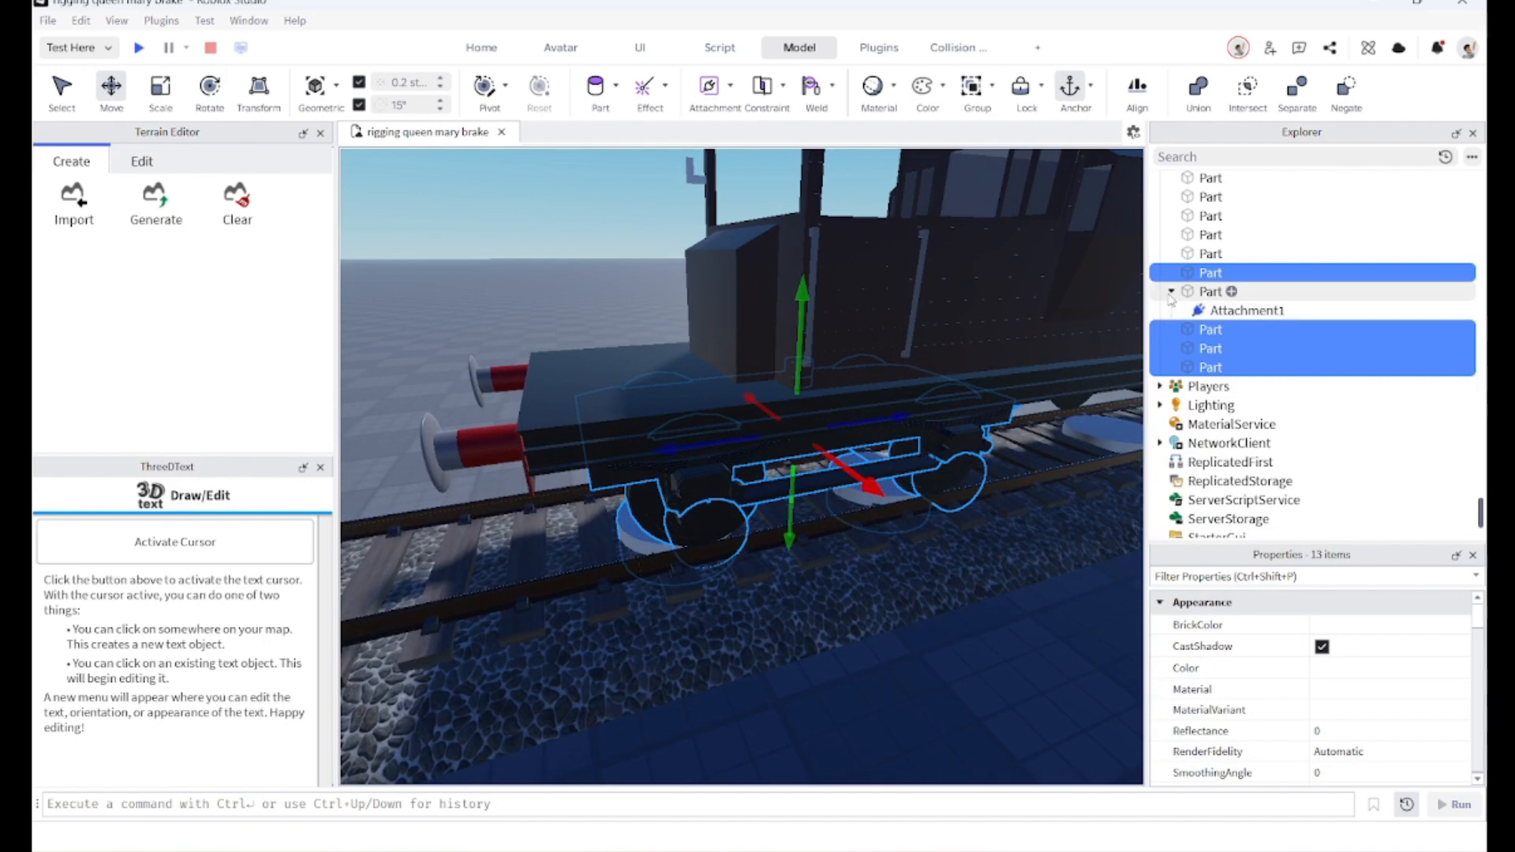
left_click(1171, 291)
key("f")
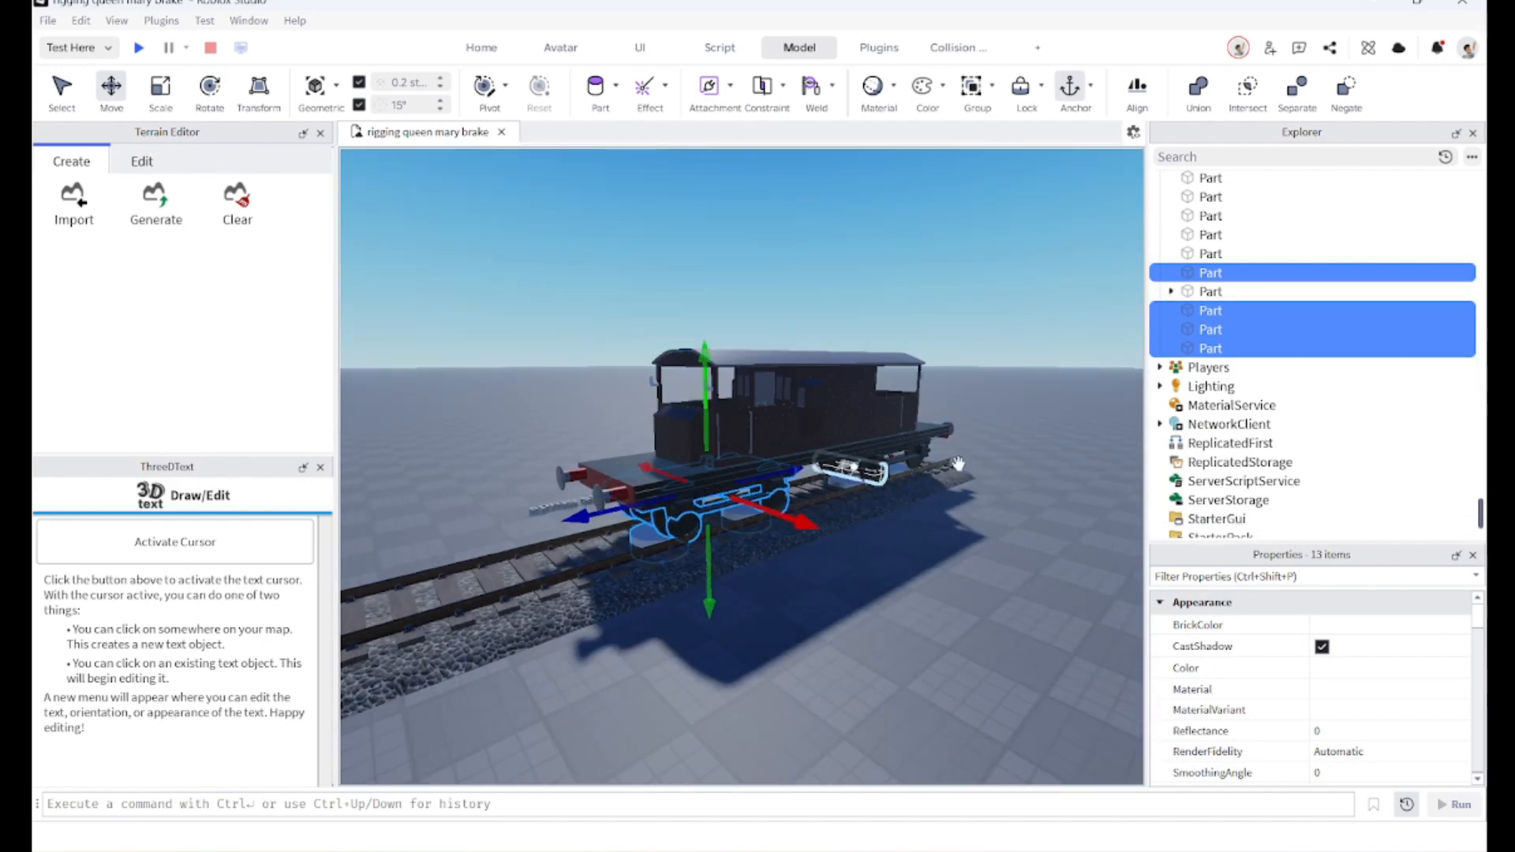
Step: Try moving the selected bogie parts about 16.2 studs away from the van, then undo the move
right_click_drag(770, 464, 771, 472)
key("w")
left_click_drag(772, 472, 961, 533)
key("s")
key("w")
key("d")
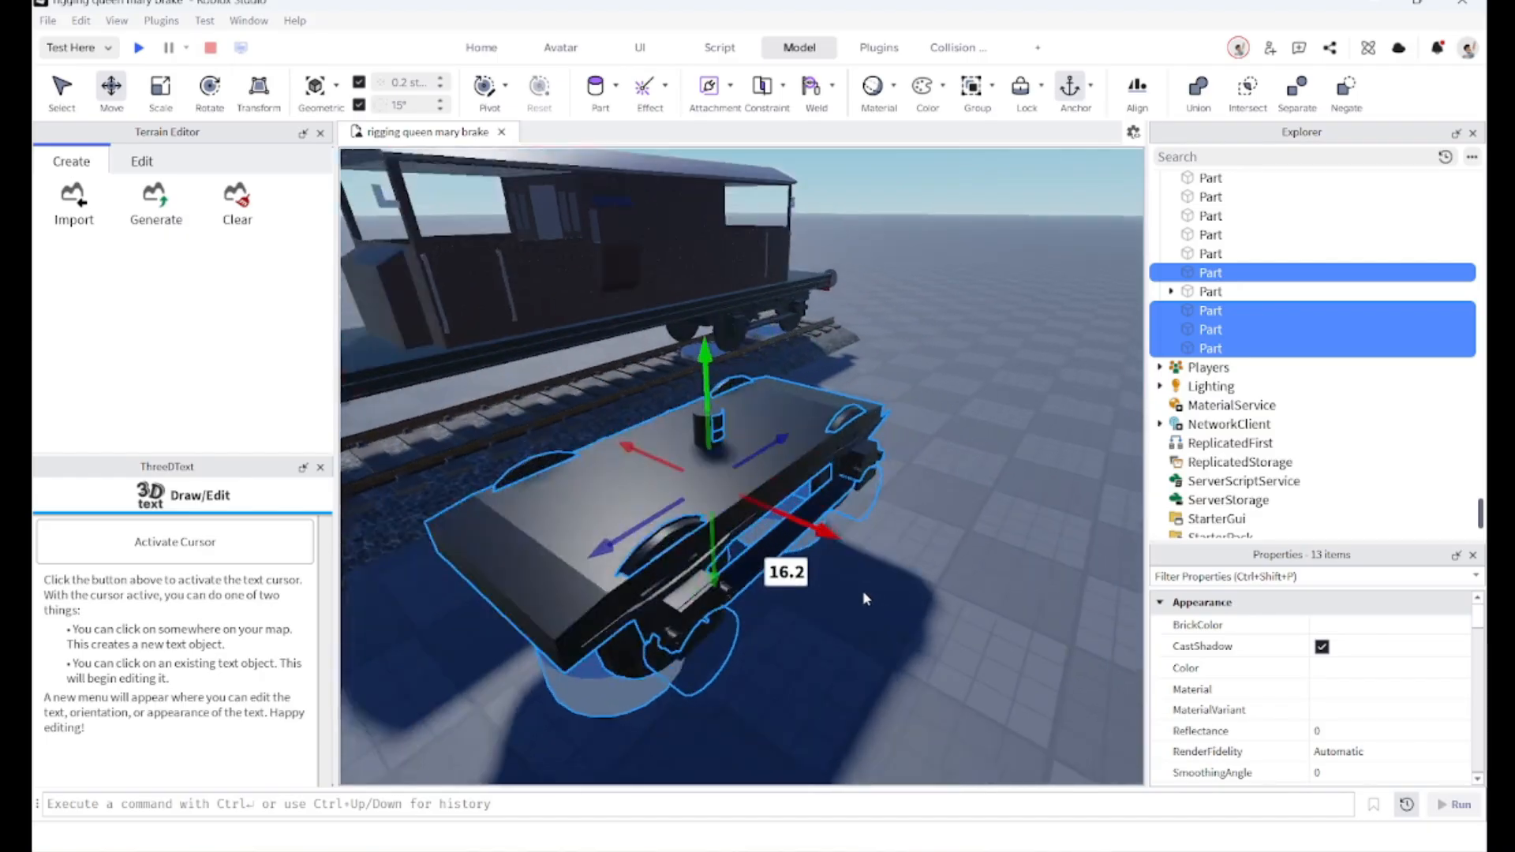
key("d")
right_click_drag(860, 591, 854, 585)
key("a")
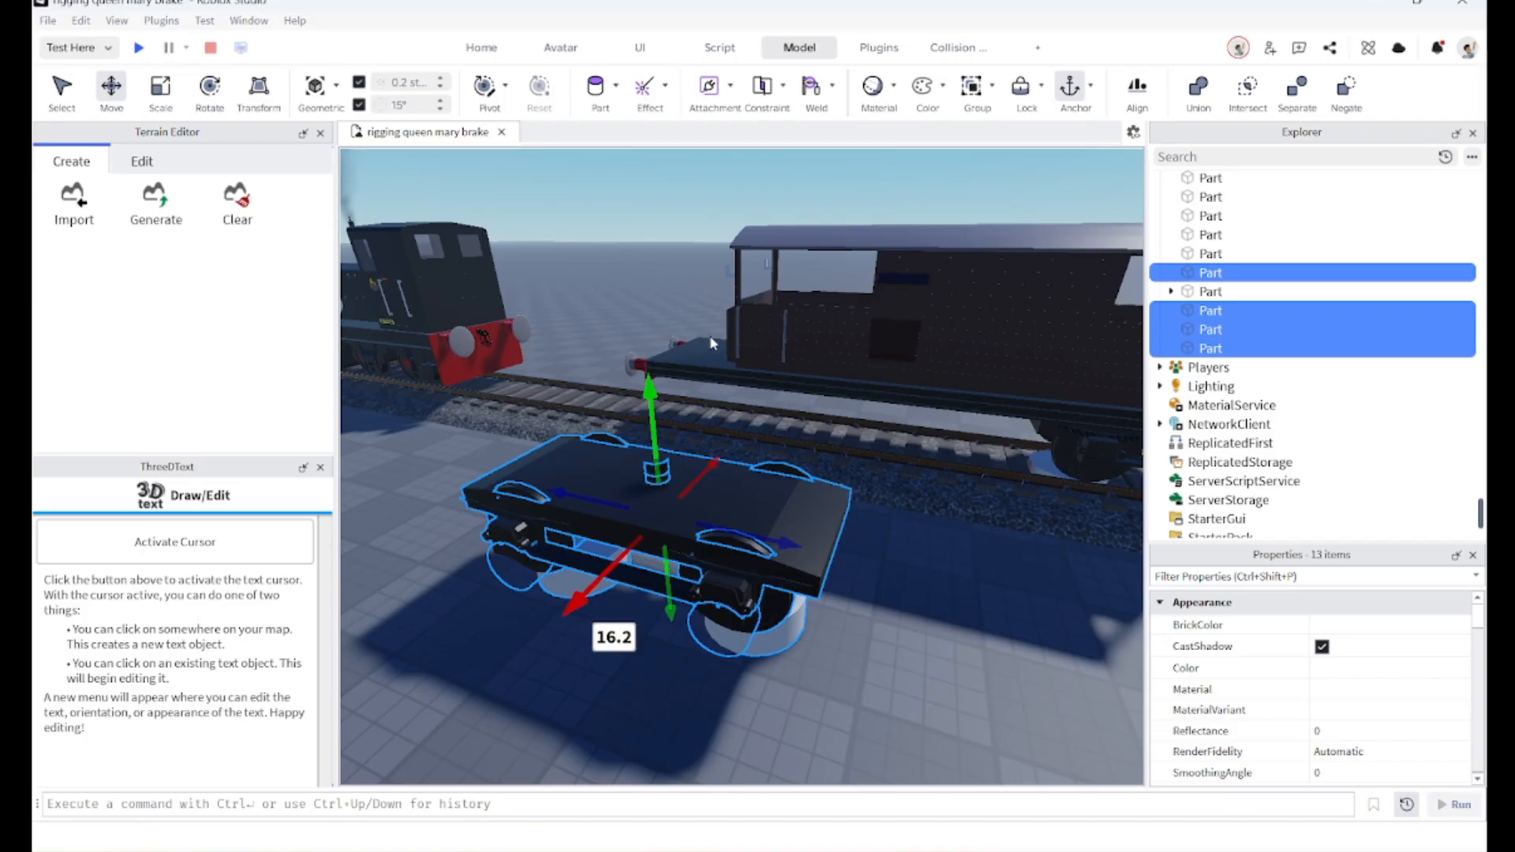
key("ctrl+z")
Step: Group the selected bogie parts into a model
key("w")
key("a")
right_click_drag(685, 589, 638, 623)
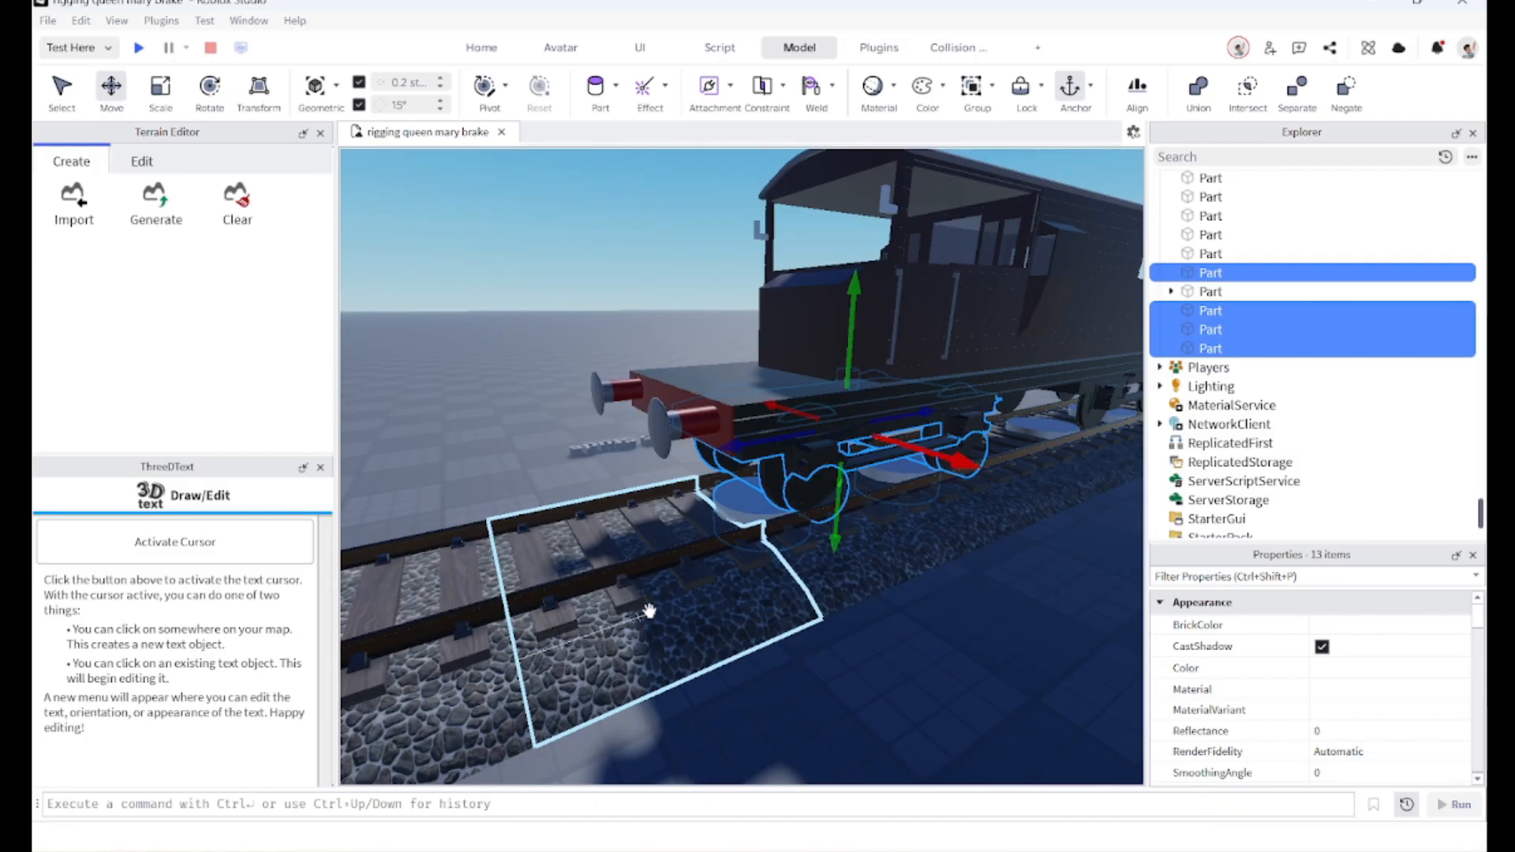
key("ctrl+g")
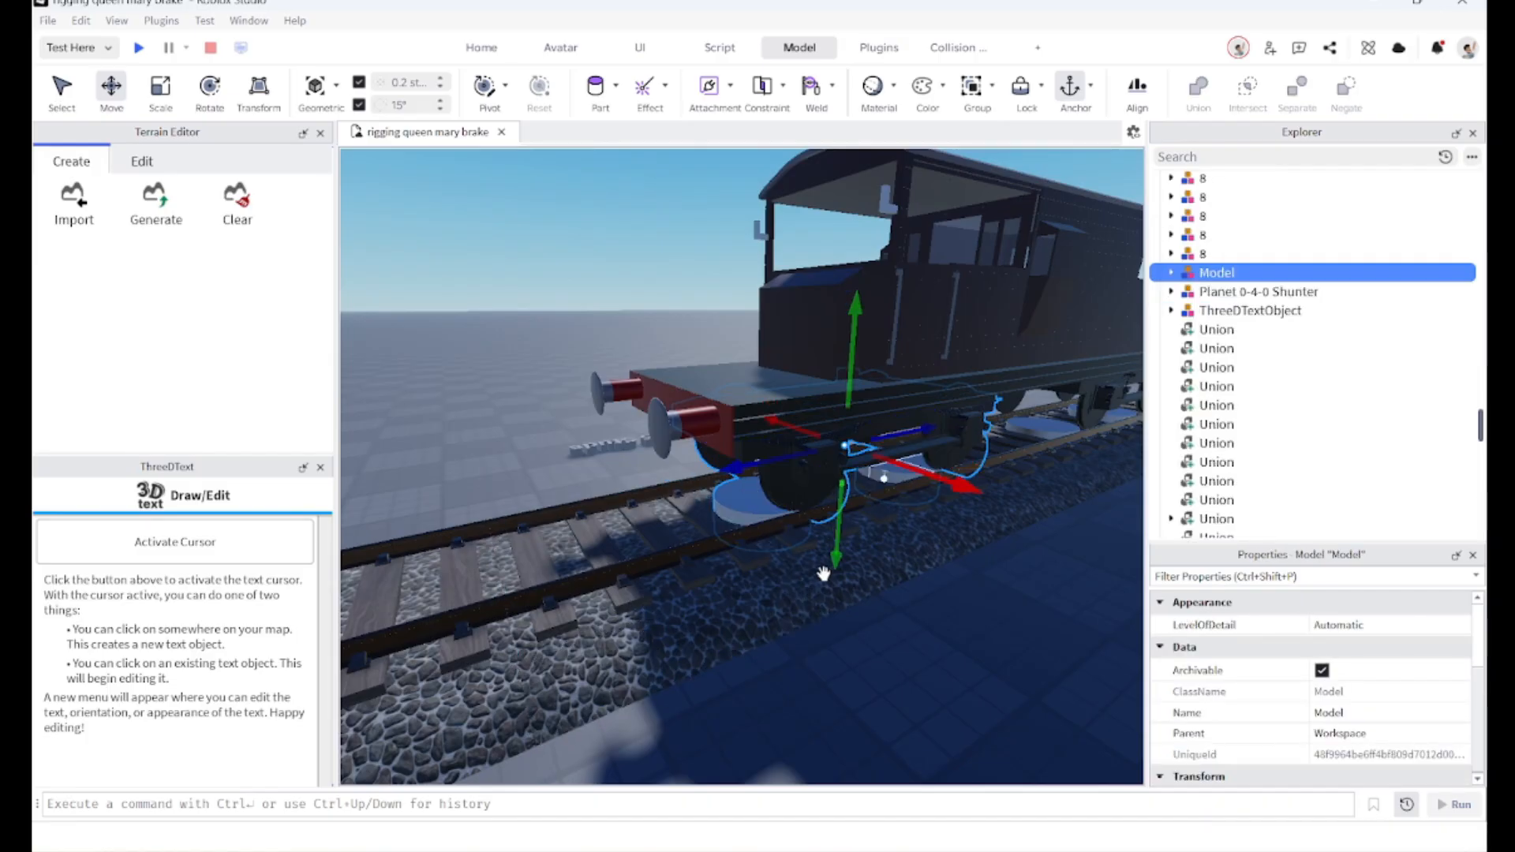
Step: Cut the Advanced Weld 2 script from the Workspace
scroll(813, 584, "down", 6)
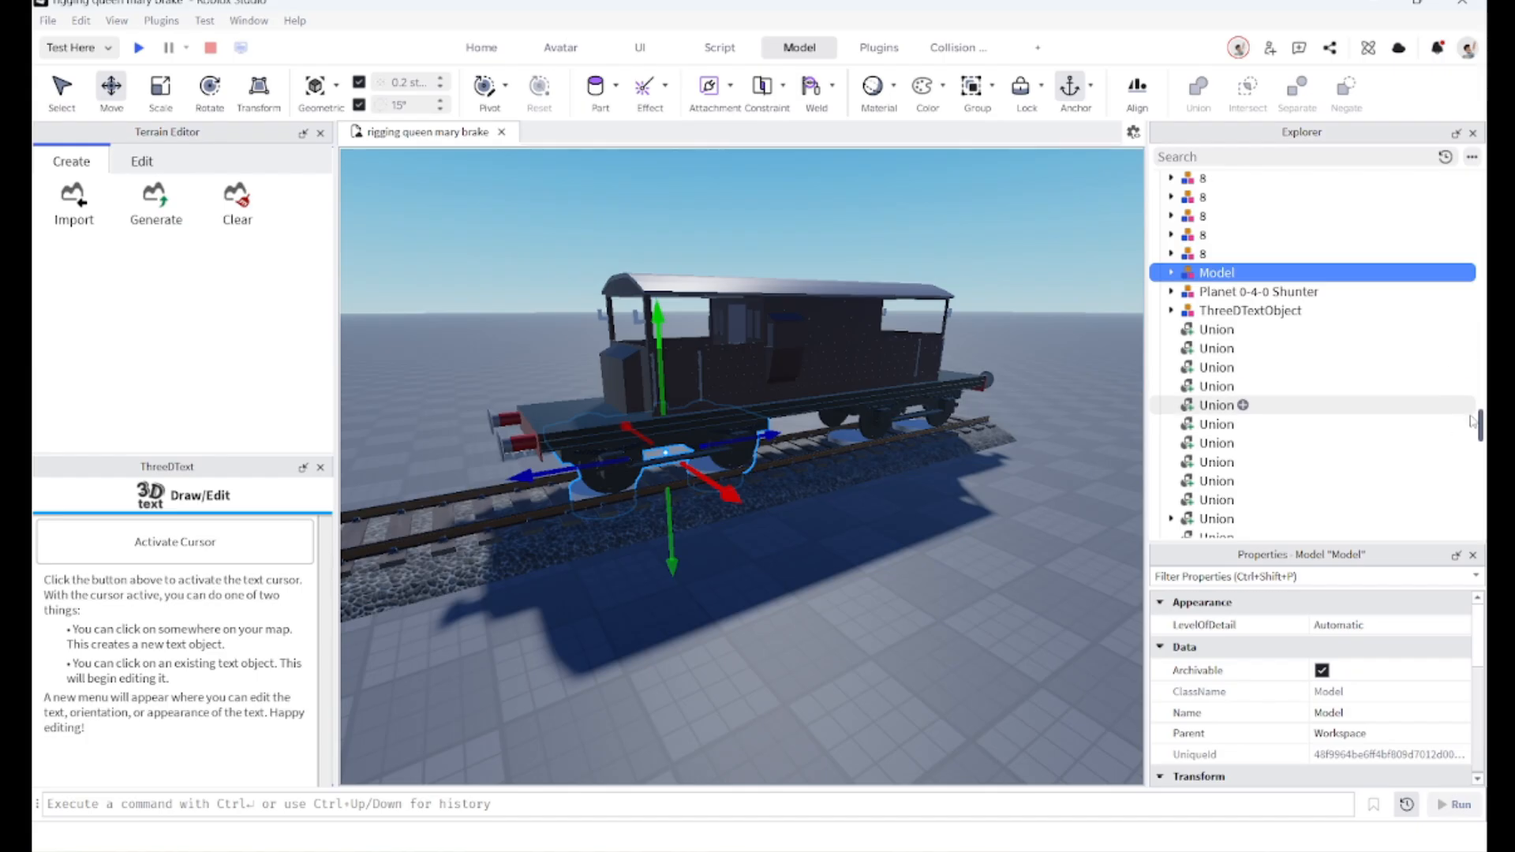
left_click_drag(1481, 434, 1481, 182)
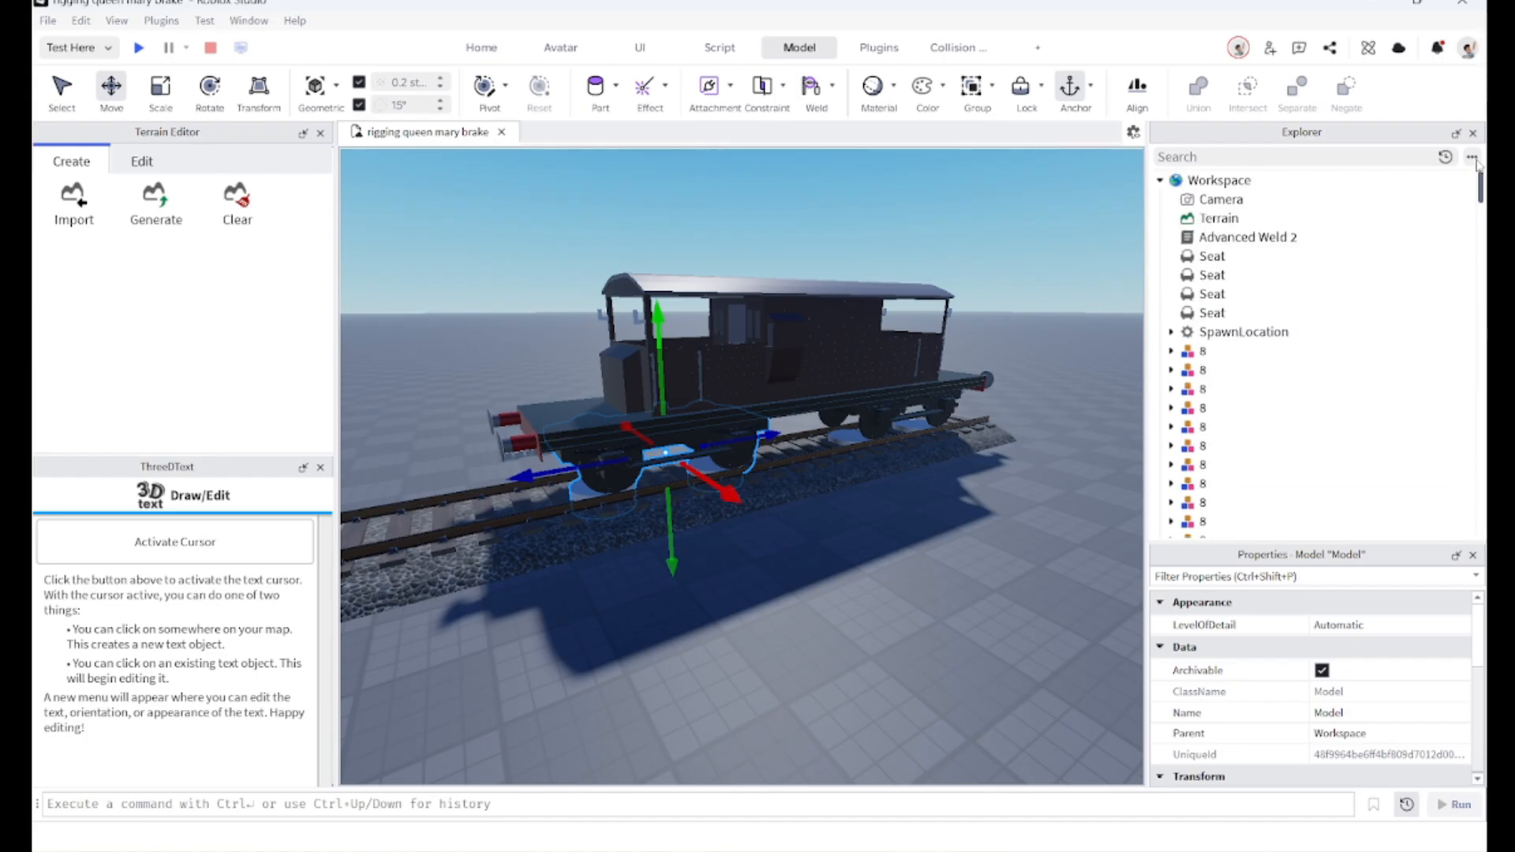
left_click(1174, 238)
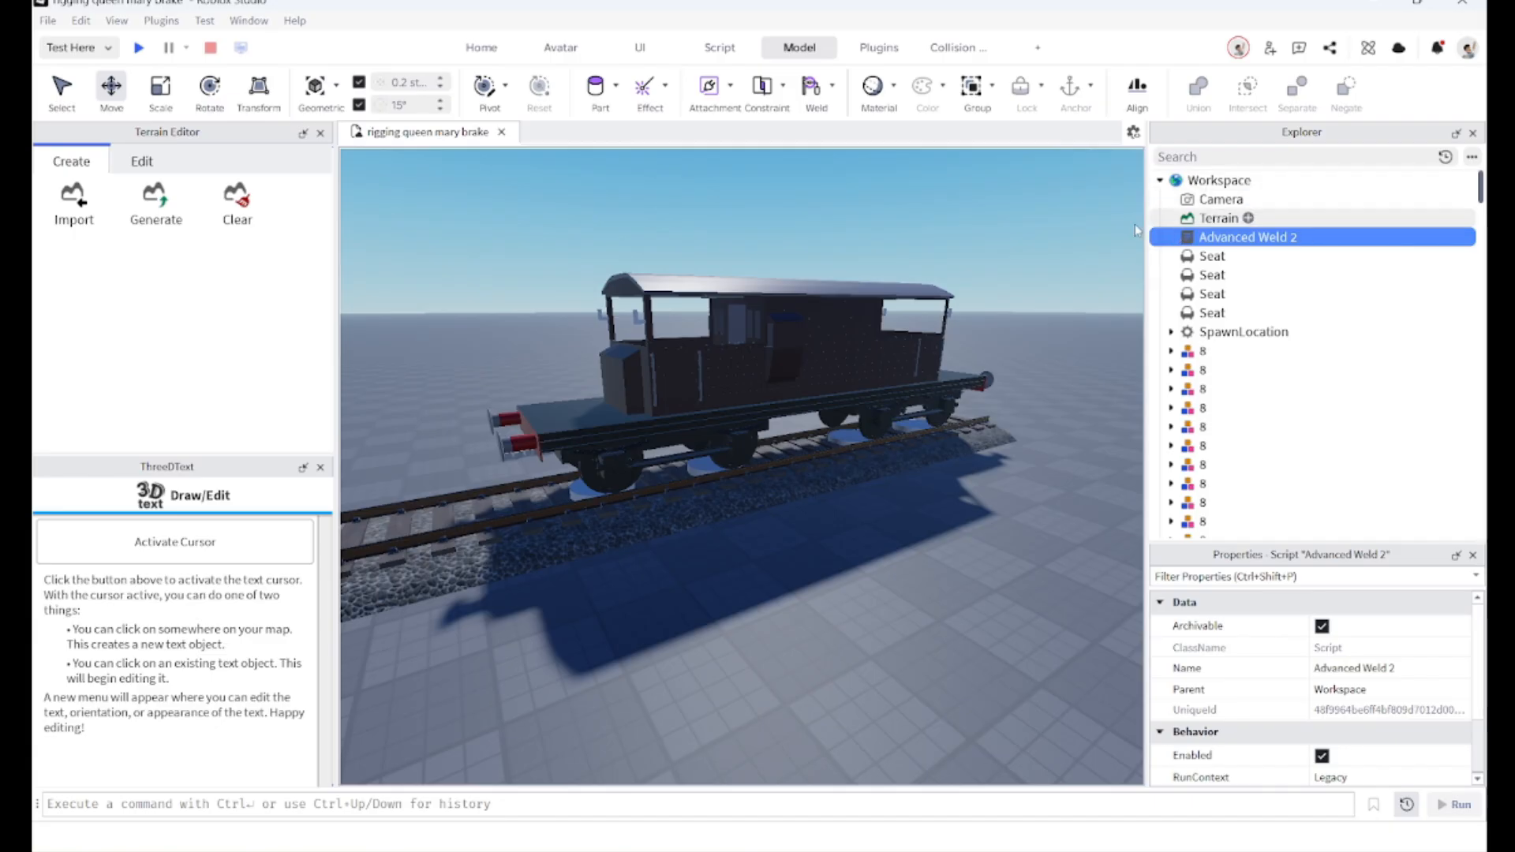
key("Delete")
left_click(614, 448)
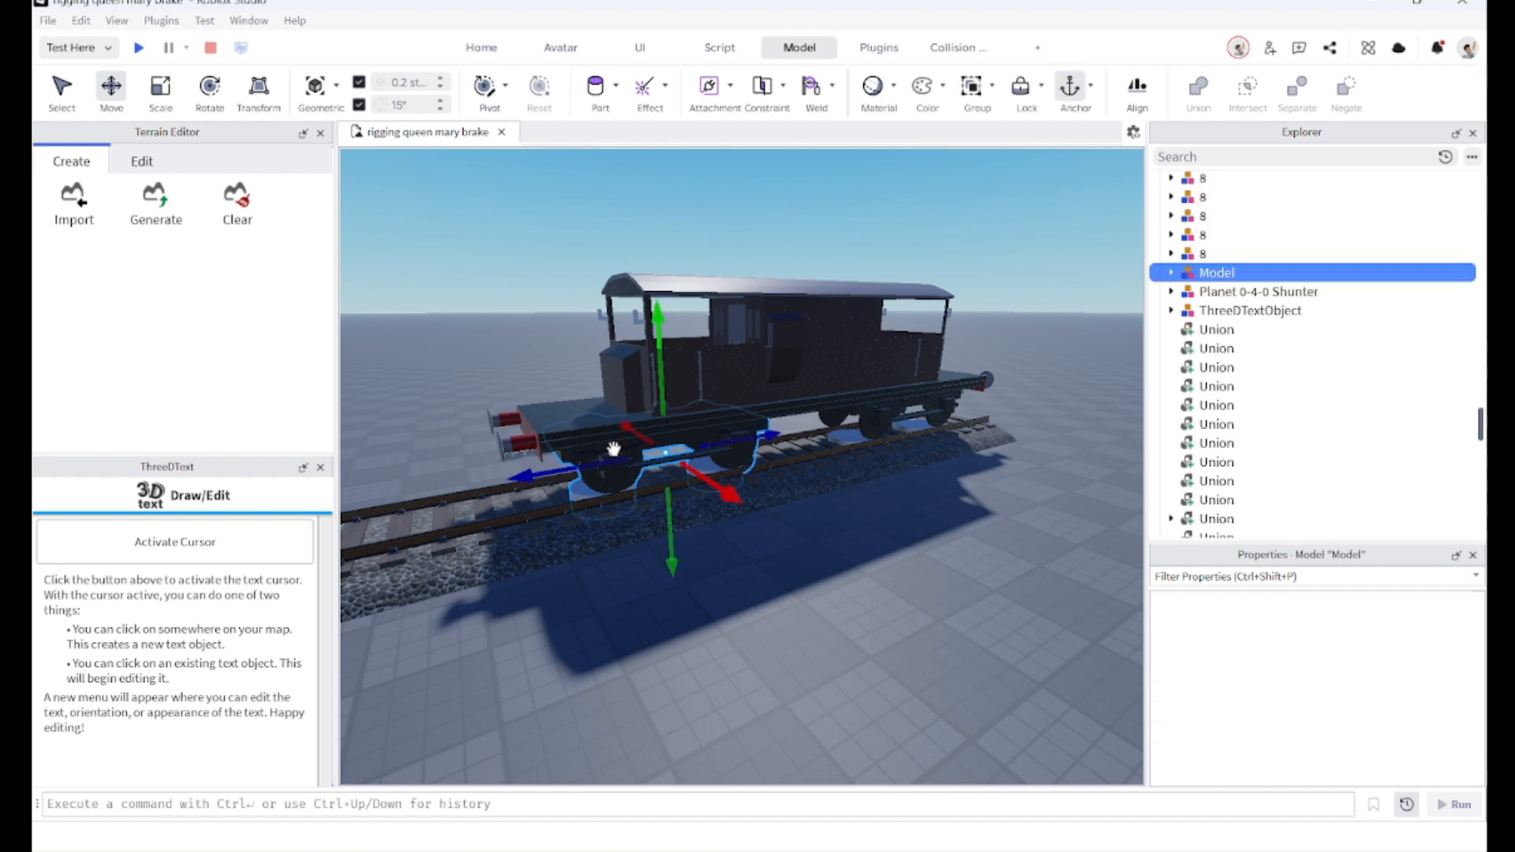
Step: Rename the new bogie model to Bogie
scroll(617, 447, "up", 2)
right_click_drag(616, 447, 584, 443)
right_click_drag(1034, 327, 1010, 329)
key("w")
double_click(1205, 273)
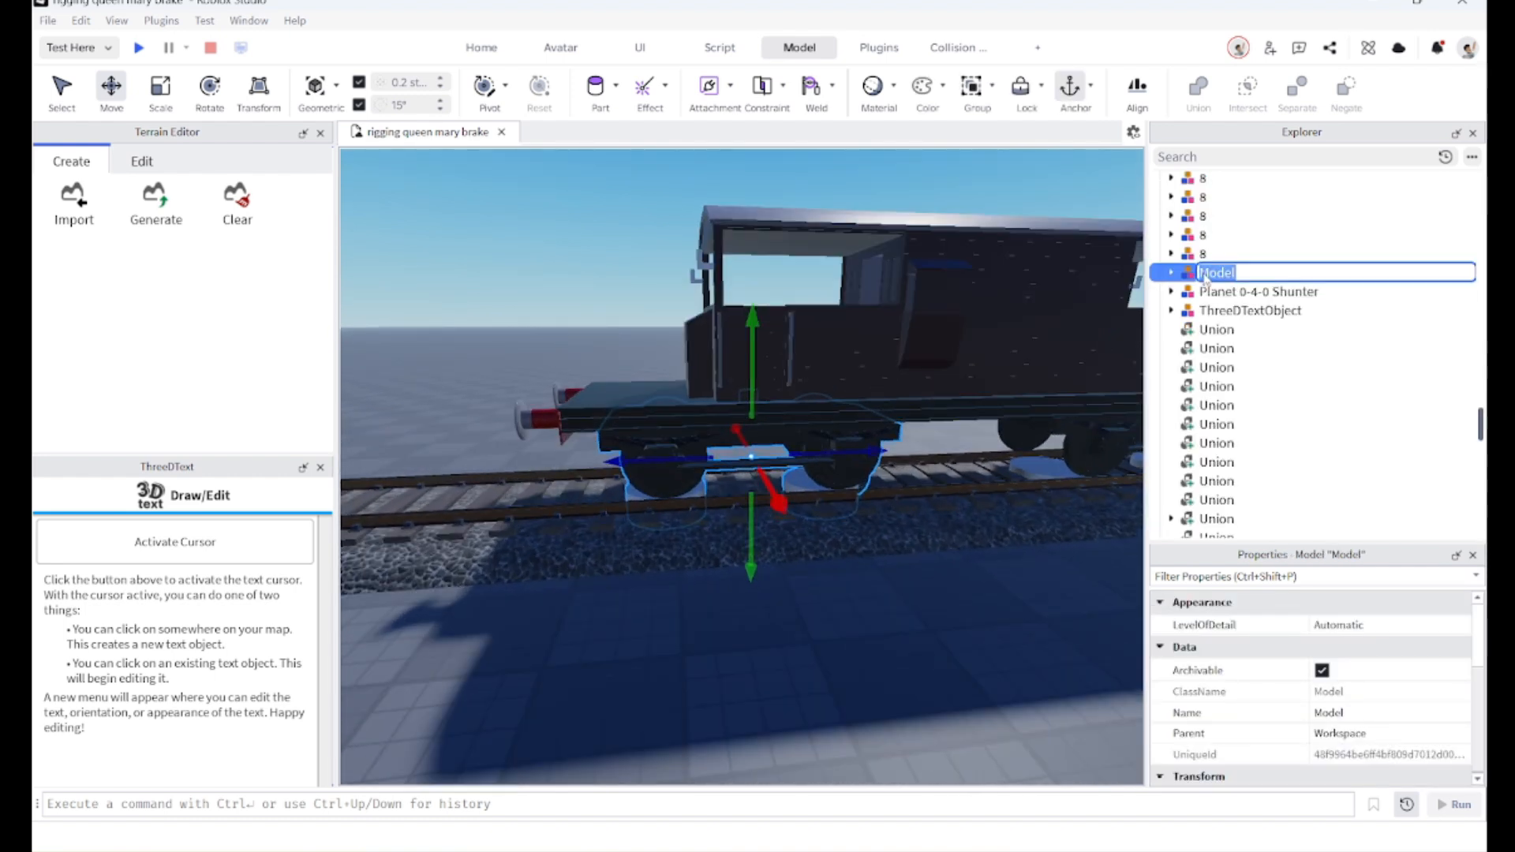
type("Bogie")
key("Return")
Step: Paste the Advanced Weld 2 script into the Bogie model
left_click(1184, 273)
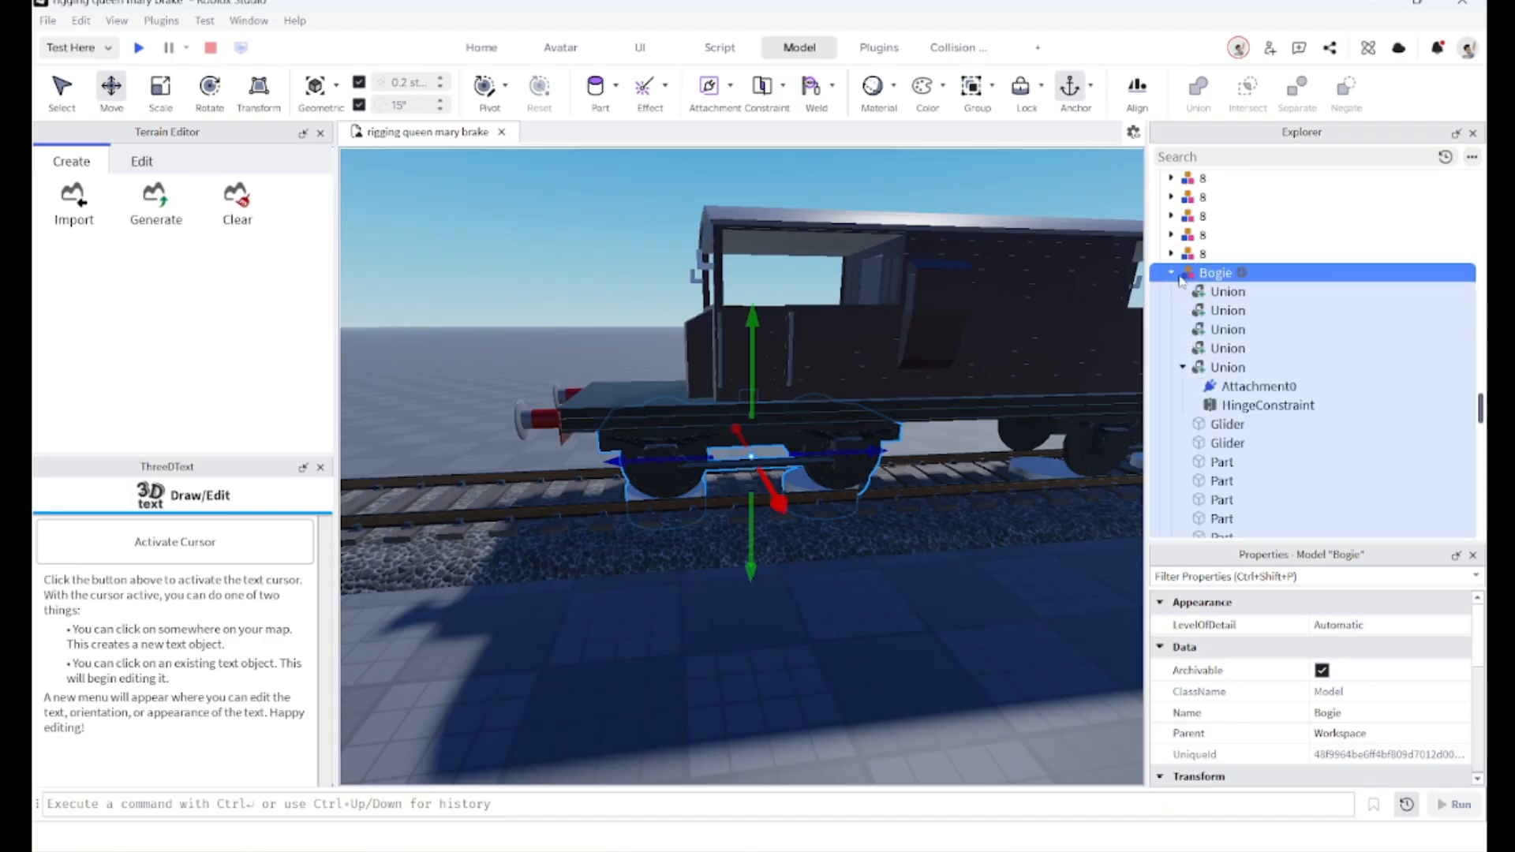
left_click(1172, 274)
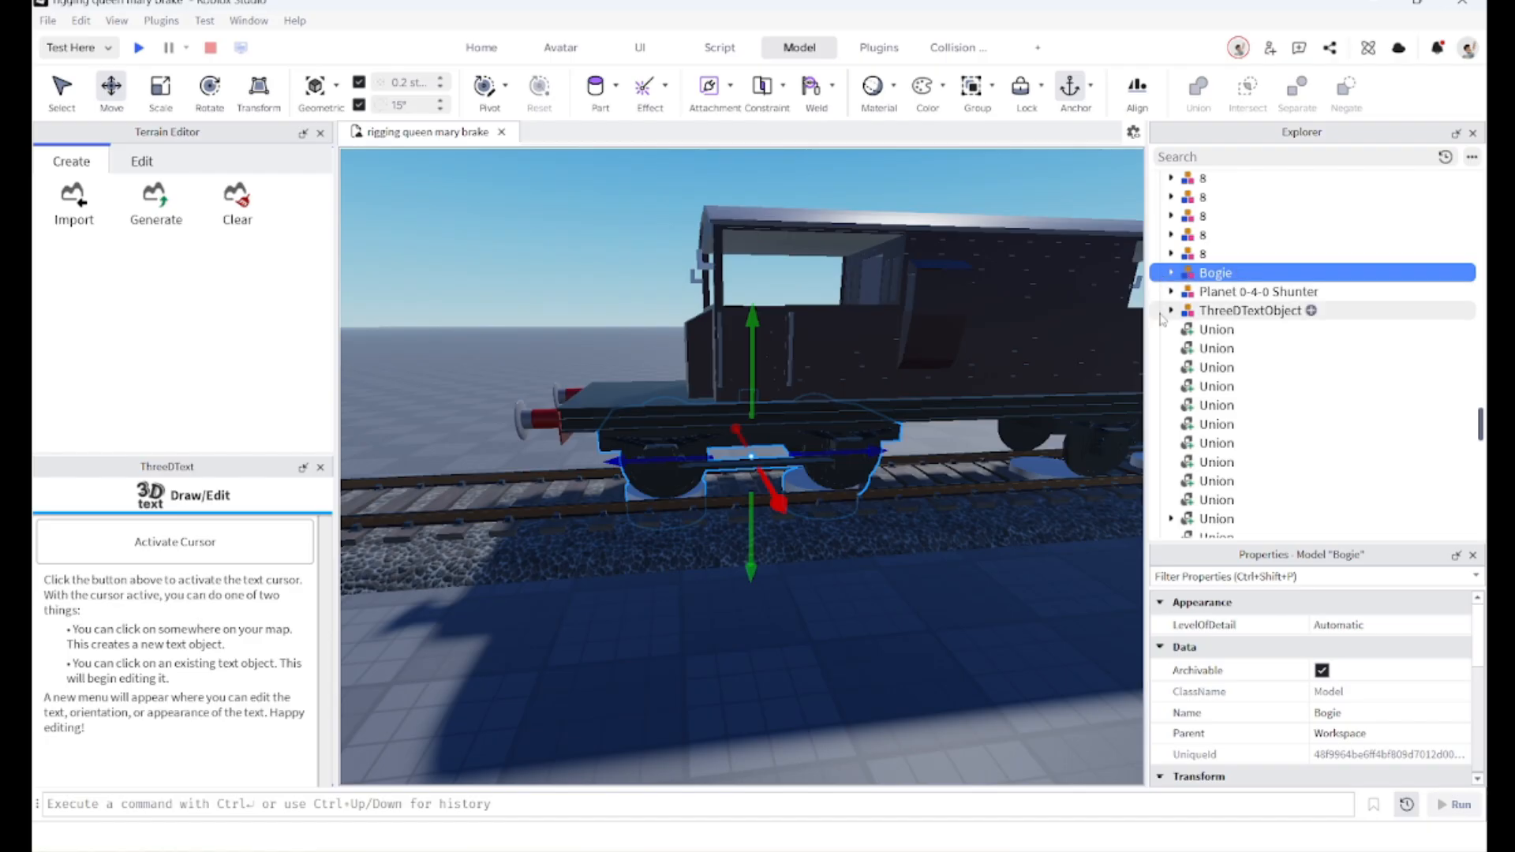
right_click(1160, 271)
left_click(1178, 322)
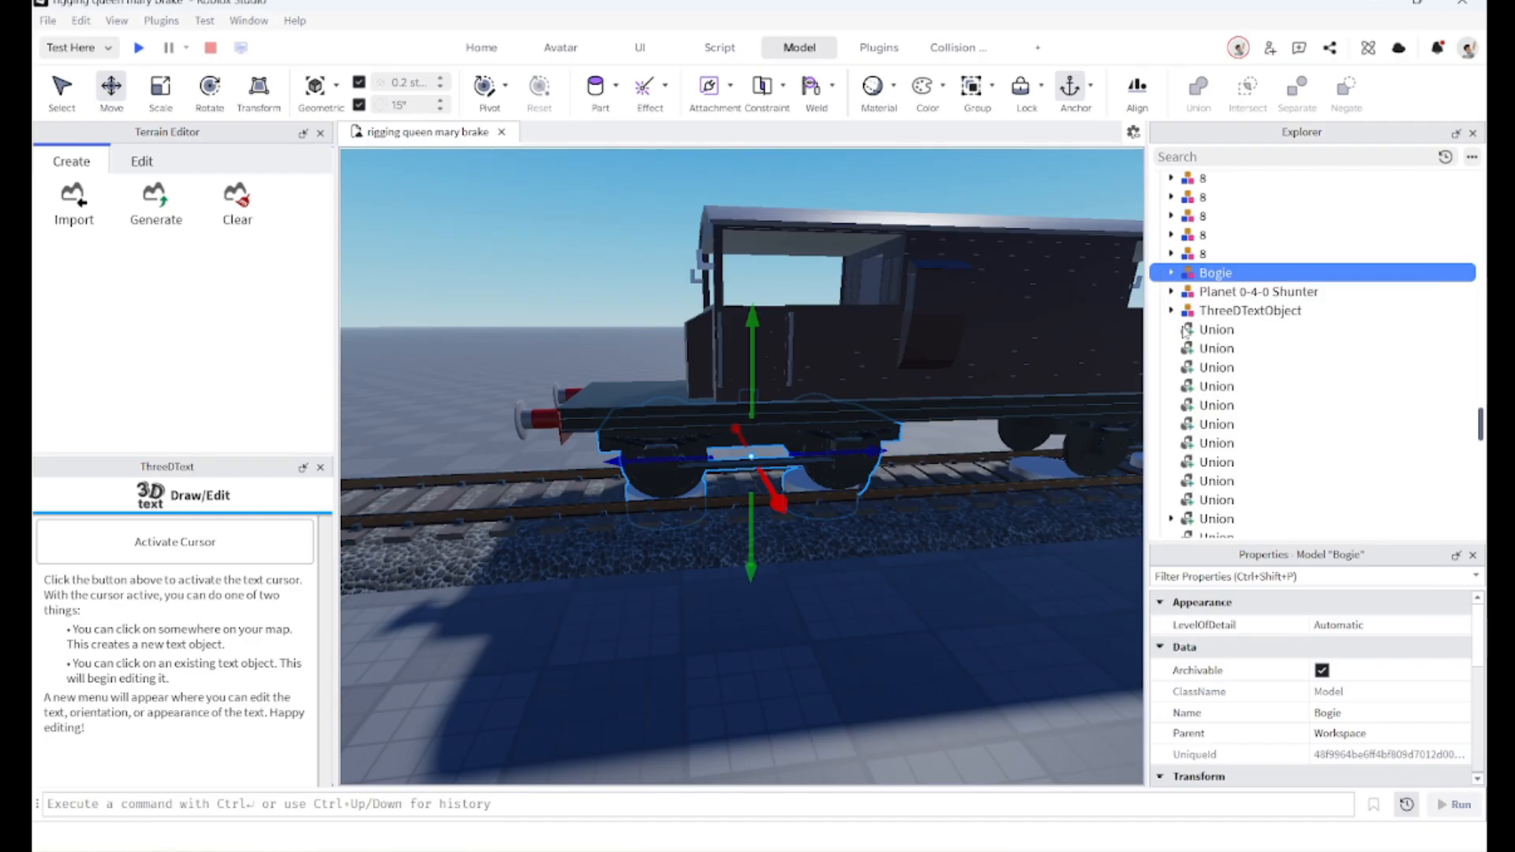
left_click(684, 461)
right_click_drag(683, 460, 679, 464)
left_click(885, 592)
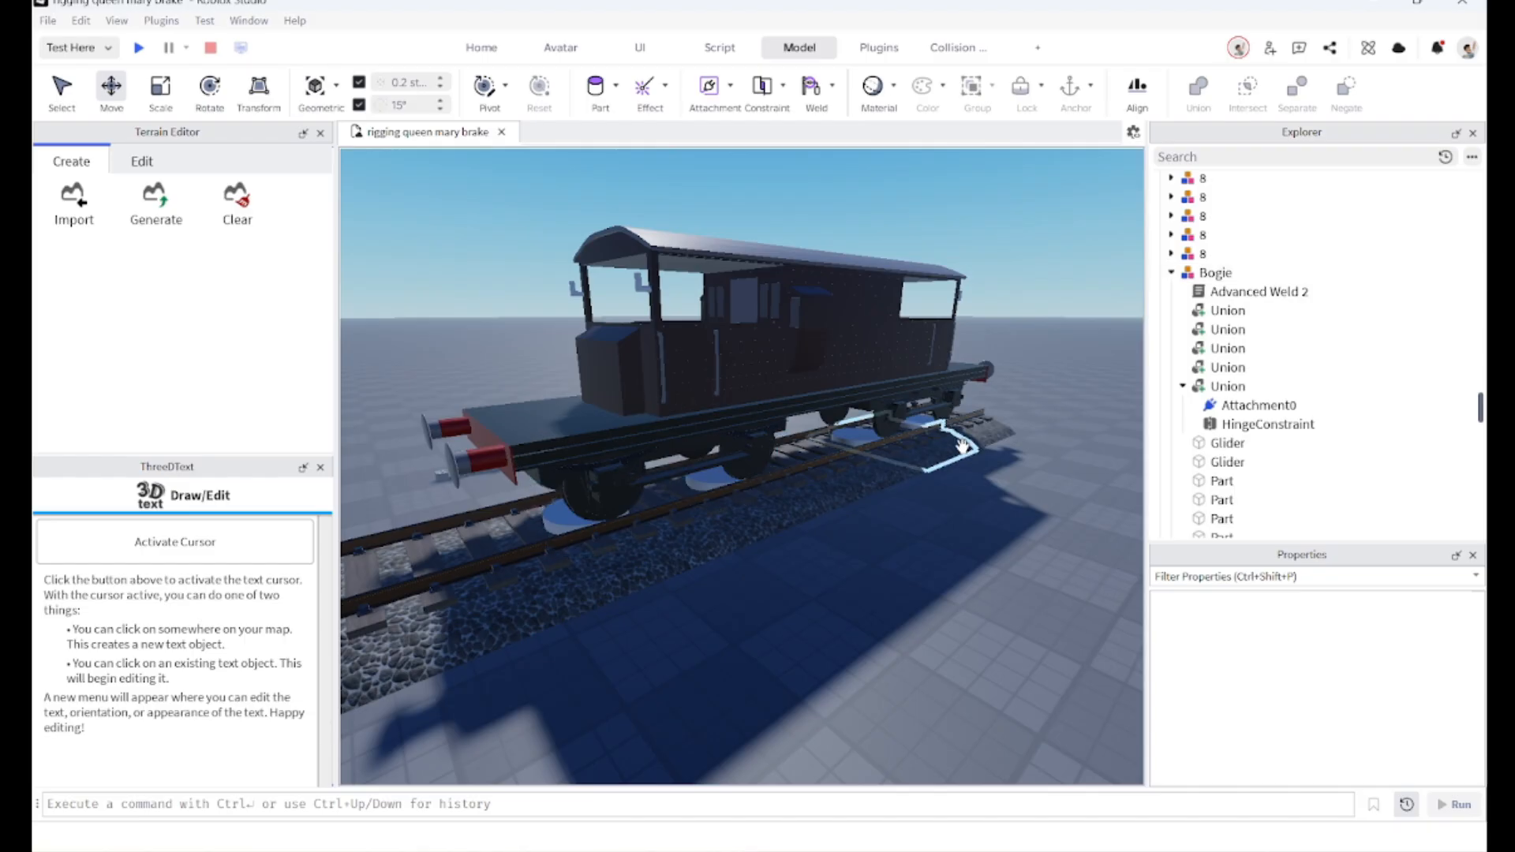
Step: Inspect the brake van's underside and bogies from several angles
right_click_drag(943, 449, 931, 447)
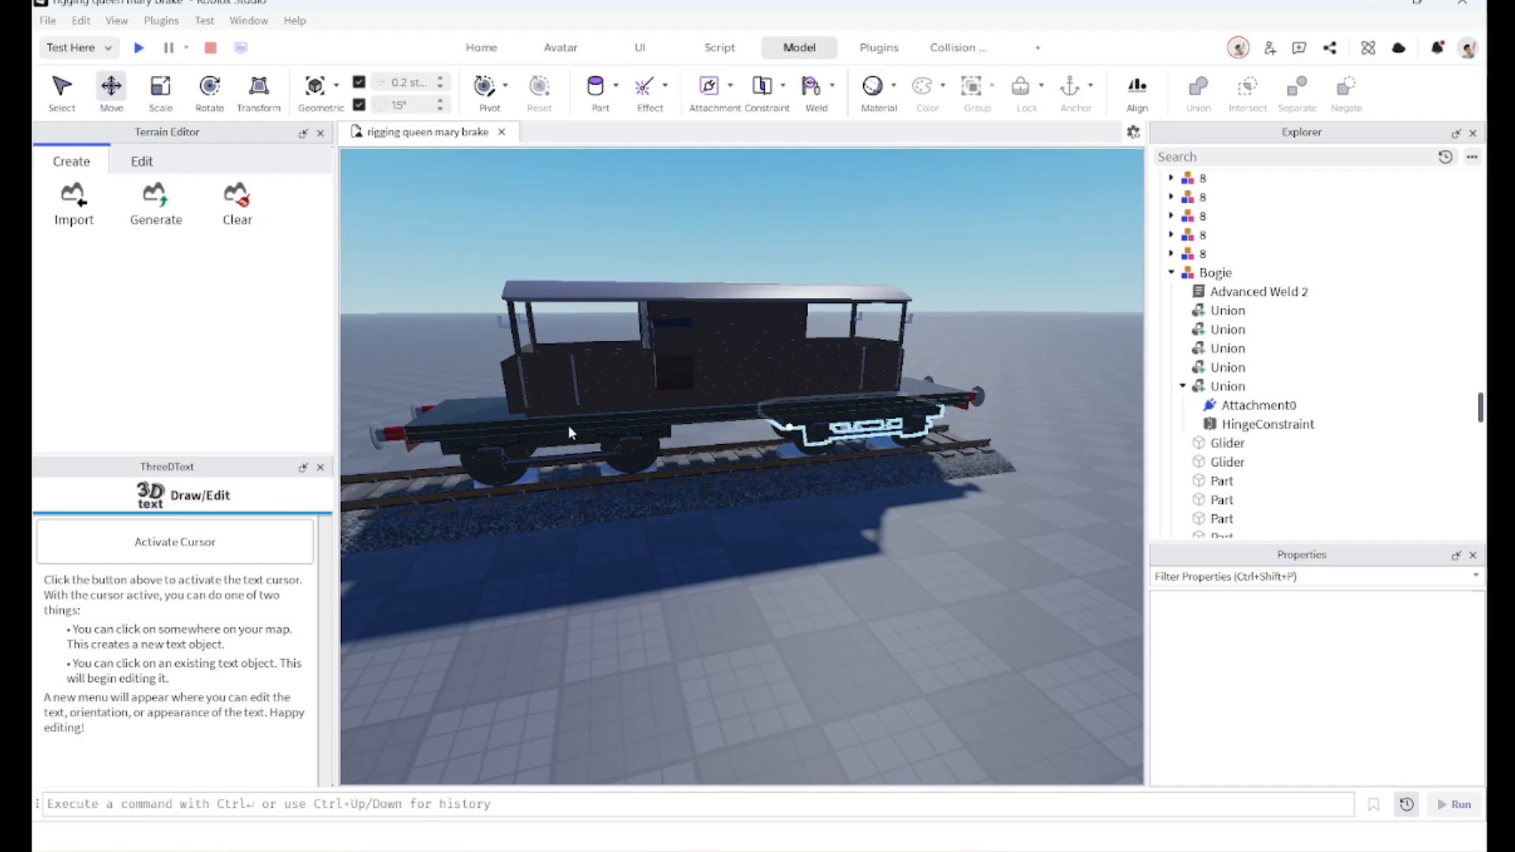
key("d")
right_click_drag(621, 434, 612, 439)
key("w")
key("w")
key("s")
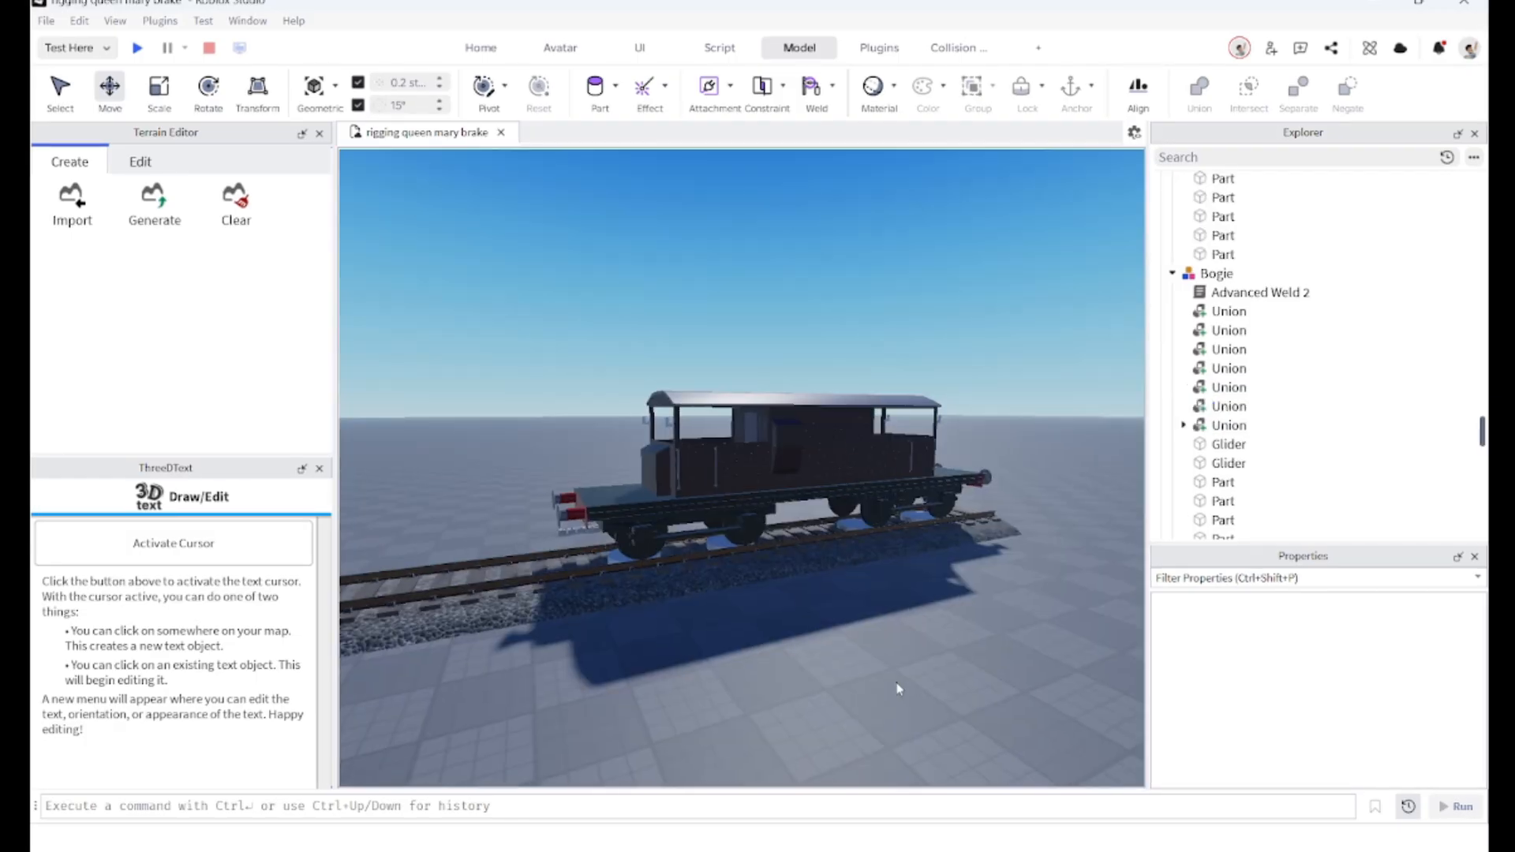
key("w")
right_click_drag(897, 684, 868, 625)
key("d")
key("w")
key("d")
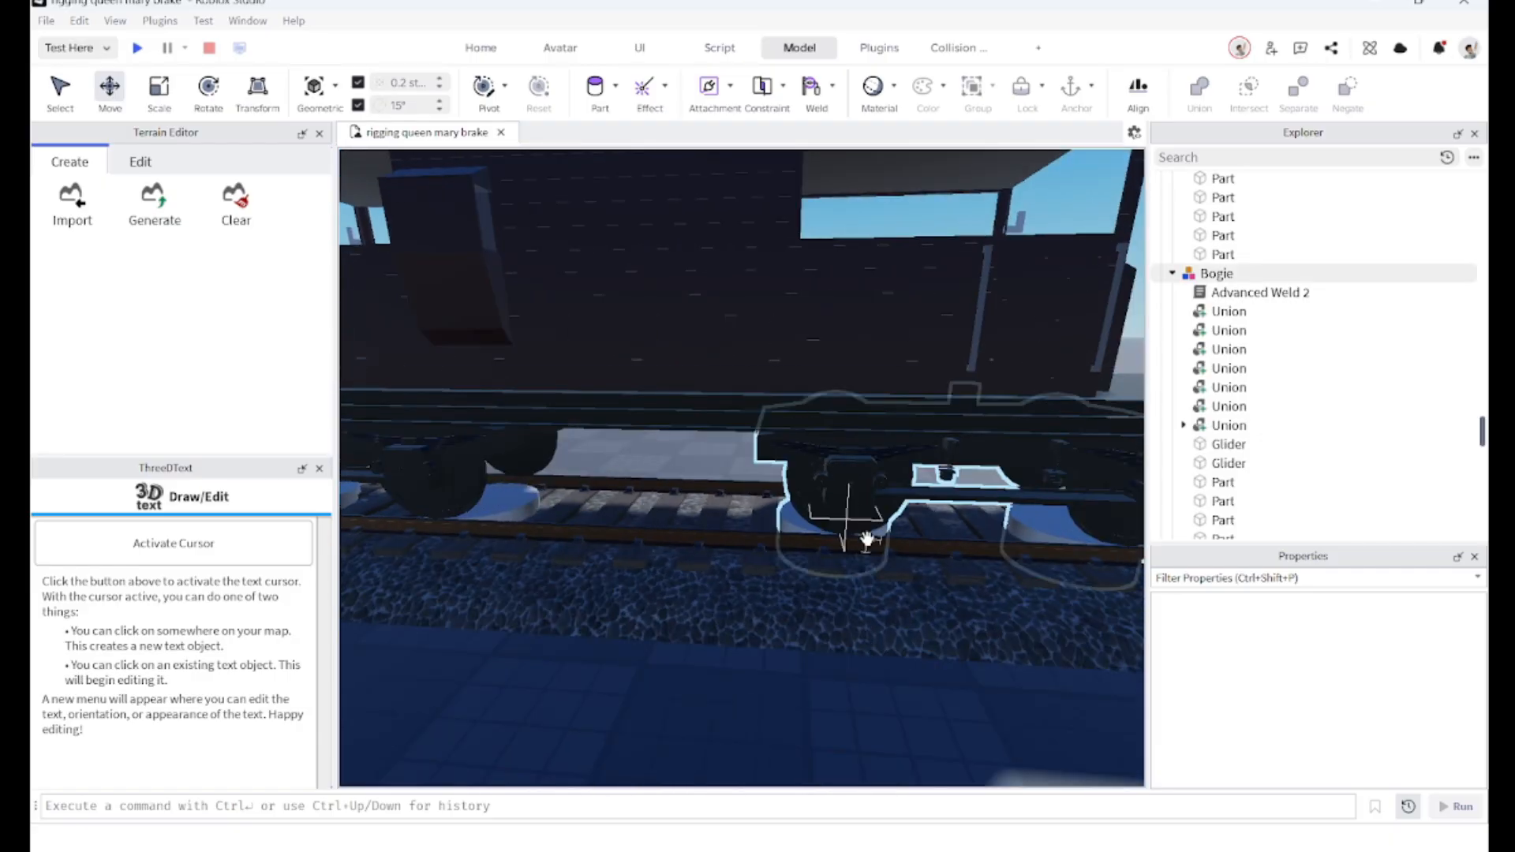
right_click_drag(787, 707, 752, 697)
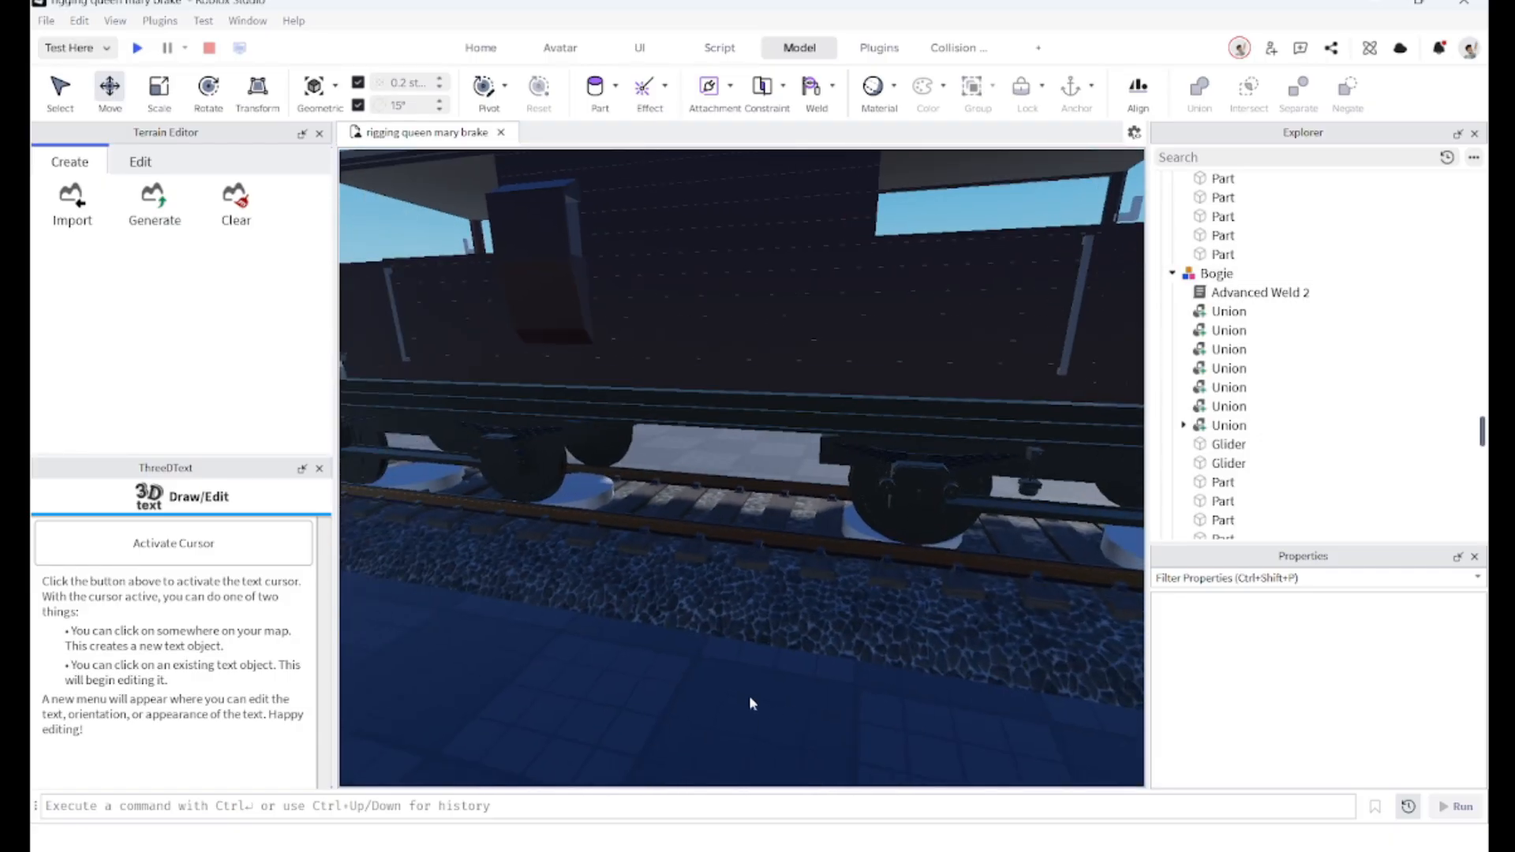
right_click_drag(589, 700, 615, 679)
key("d")
key("w")
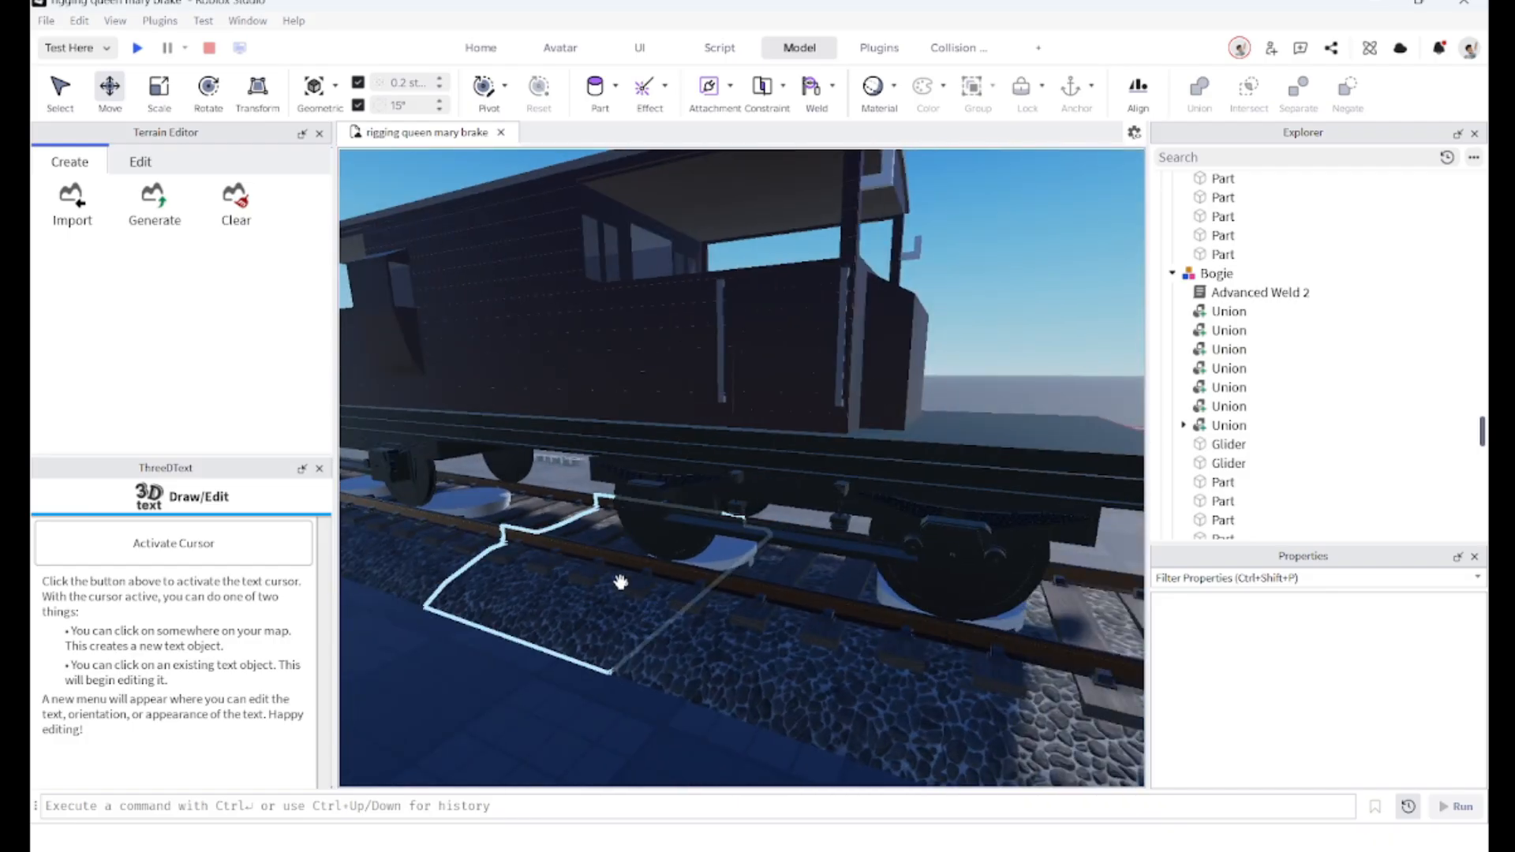
right_click_drag(621, 582, 602, 578)
key("s")
right_click_drag(637, 502, 521, 481)
key("s")
key("w")
Step: Select the first Bogie model's two Glider parts and set their Transparency to 1
left_click(563, 440)
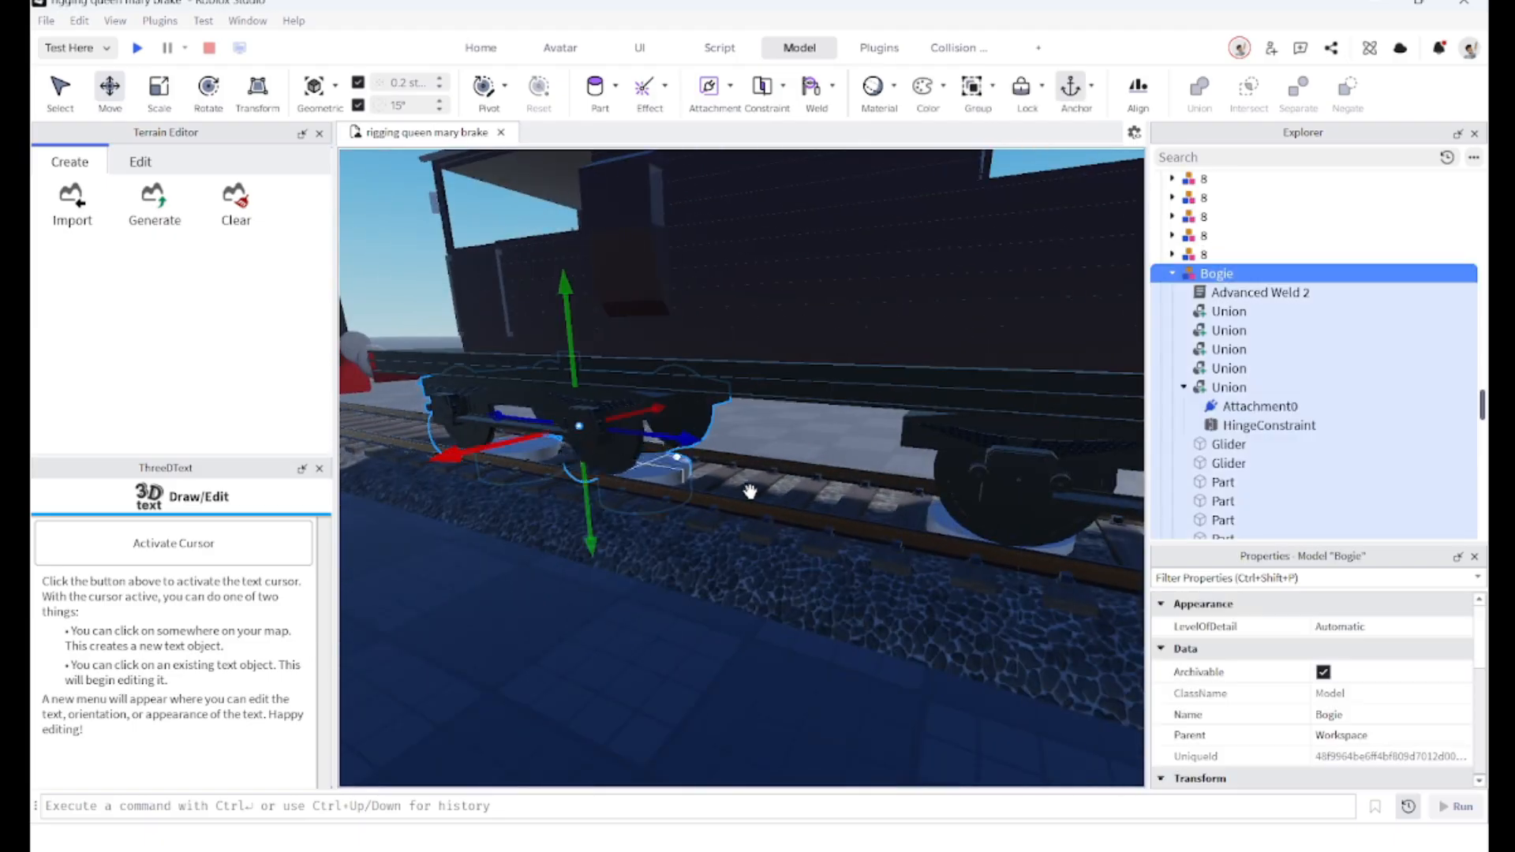
right_click_drag(749, 491, 760, 488)
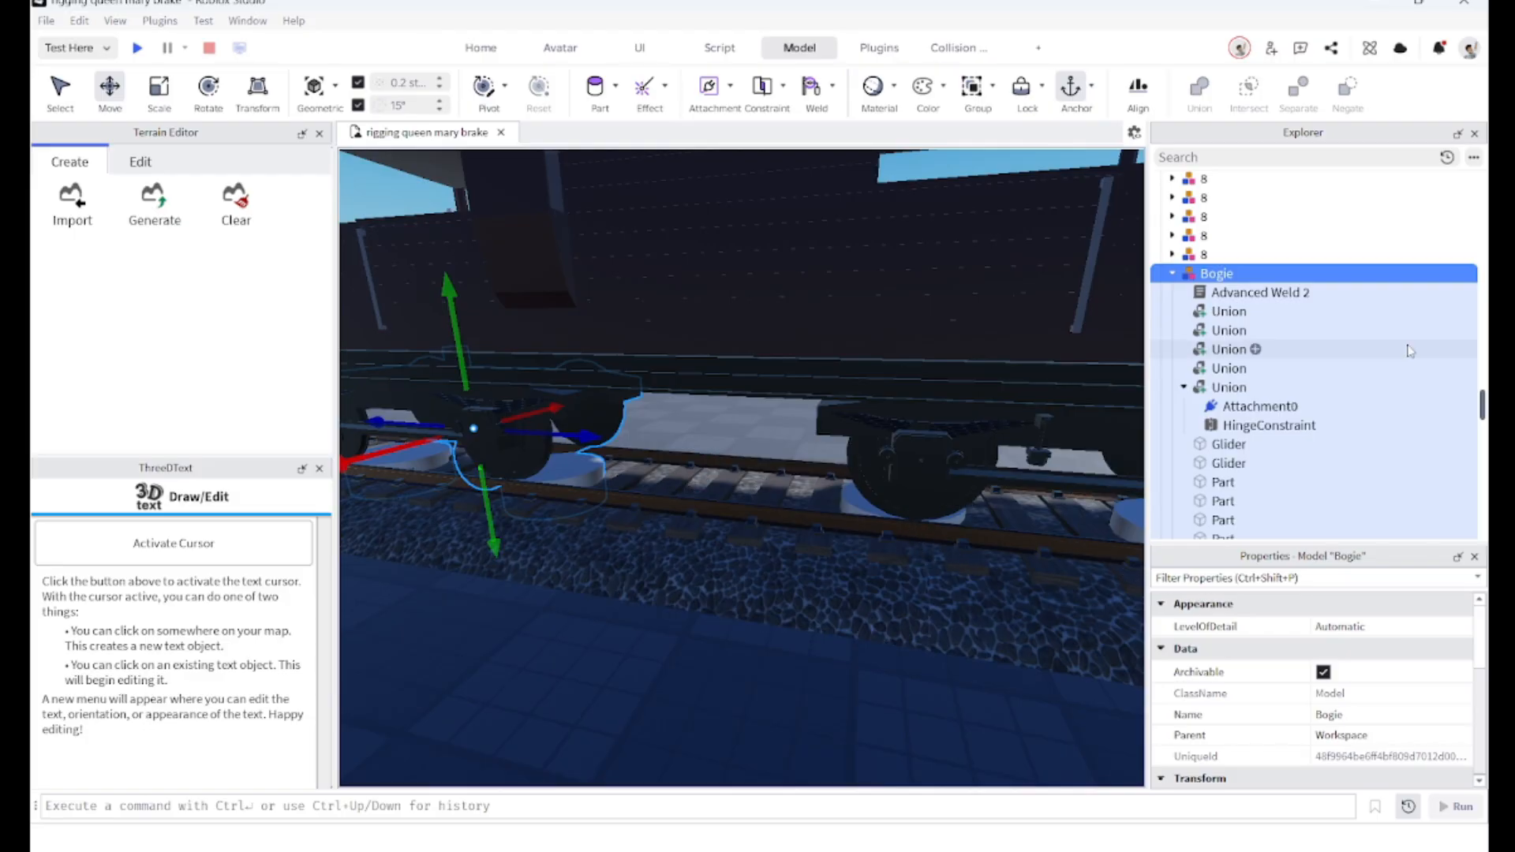
scroll(1397, 343, "down", 2)
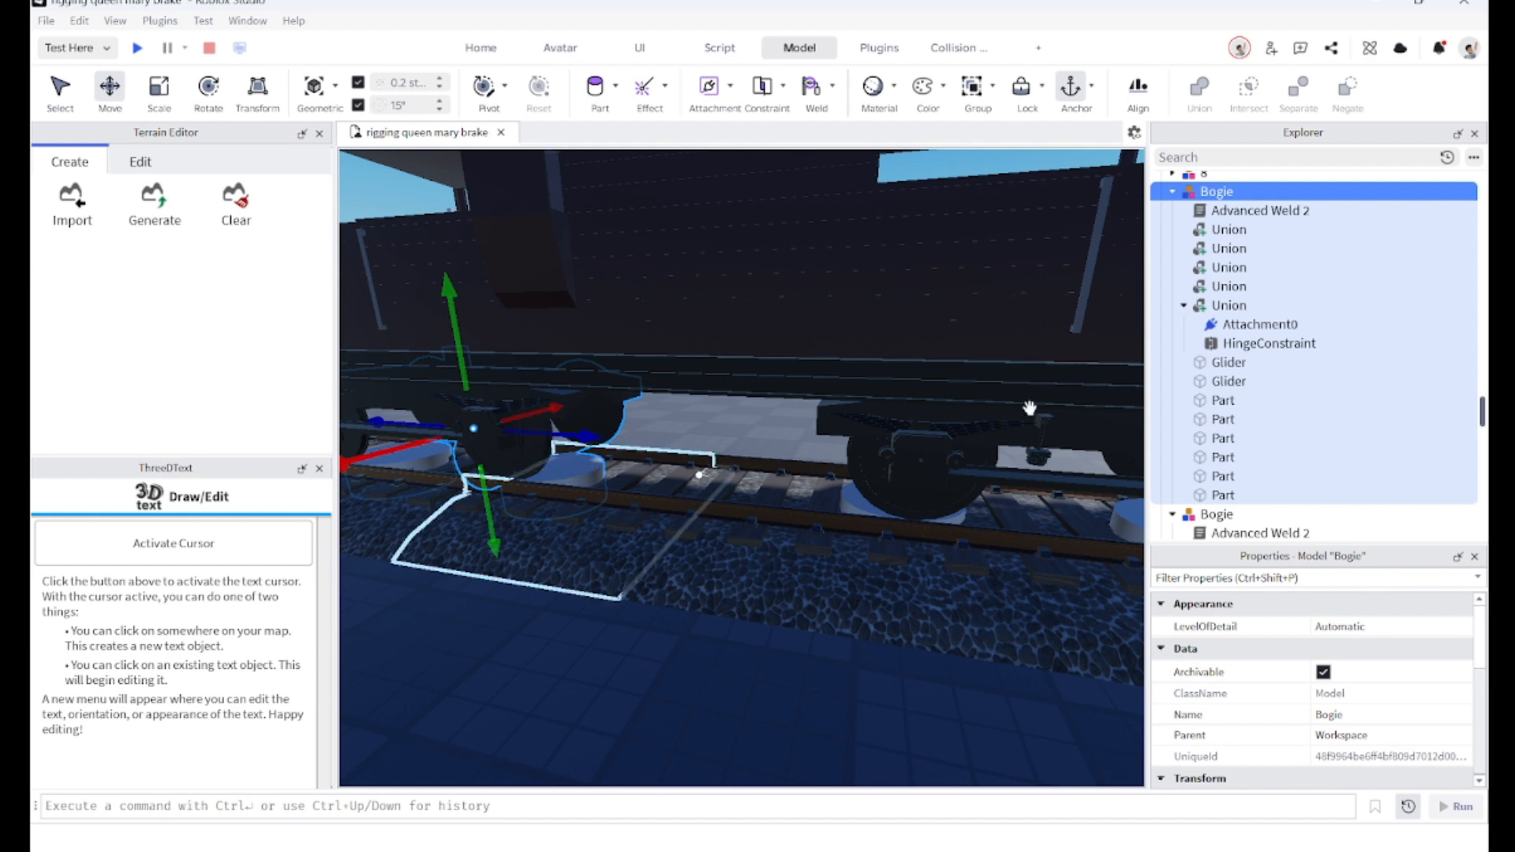
left_click(1216, 363)
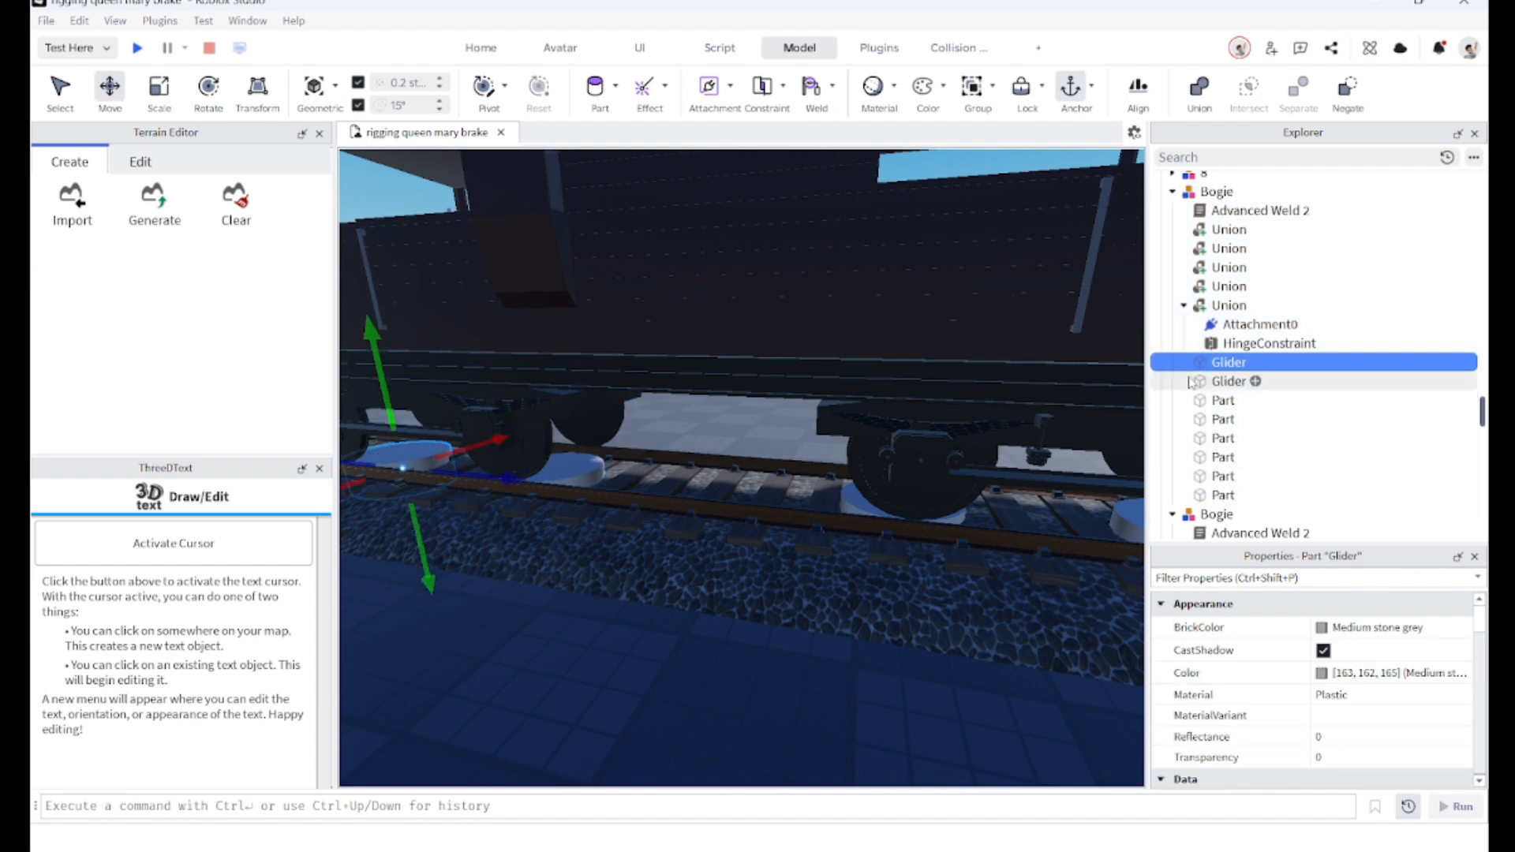
left_click(1227, 381, "shift")
left_click(1344, 758)
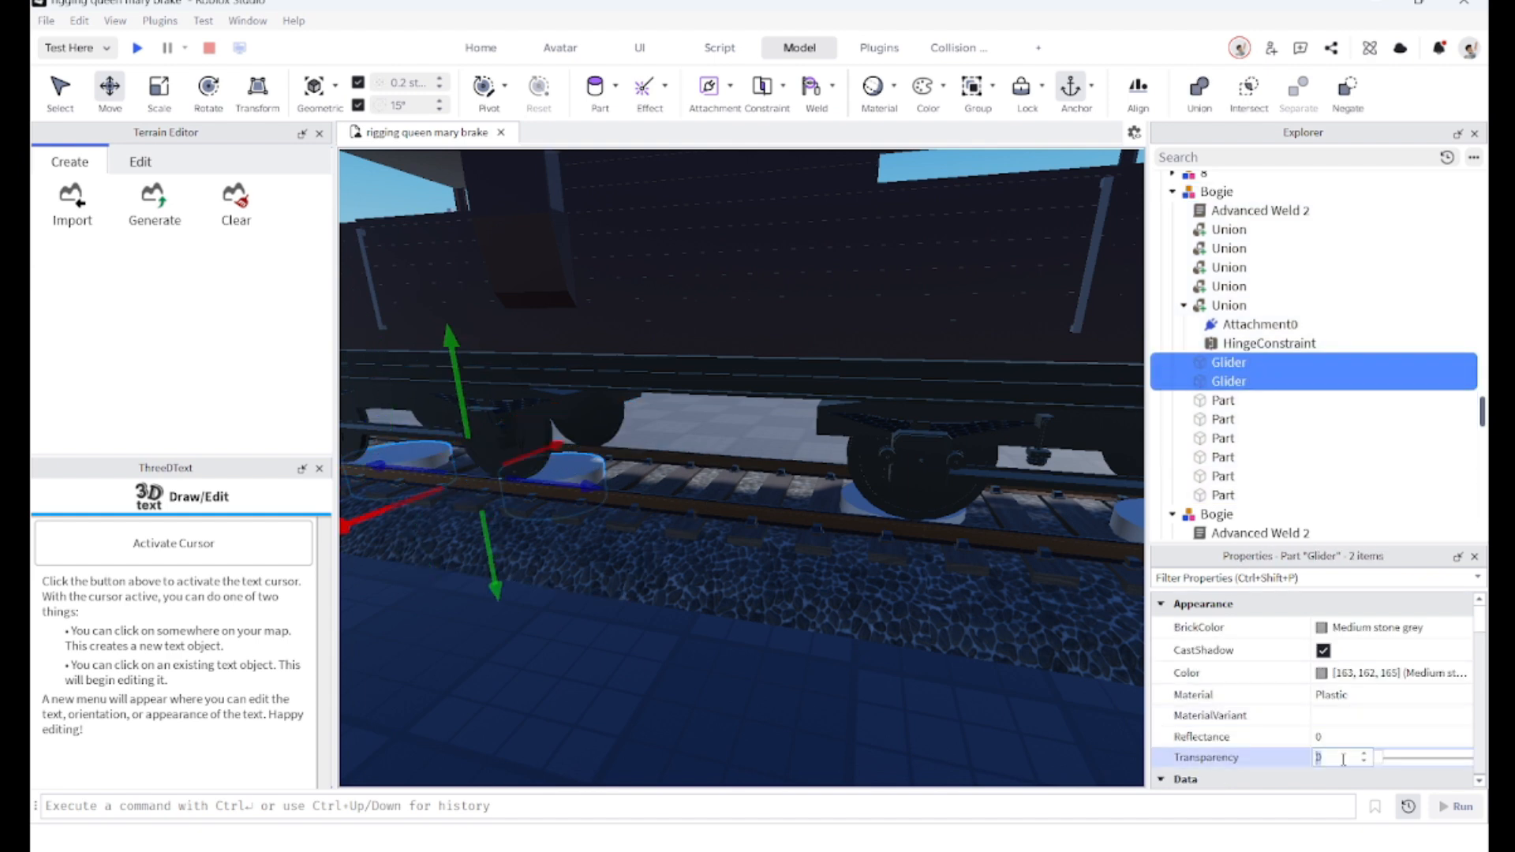
type("1")
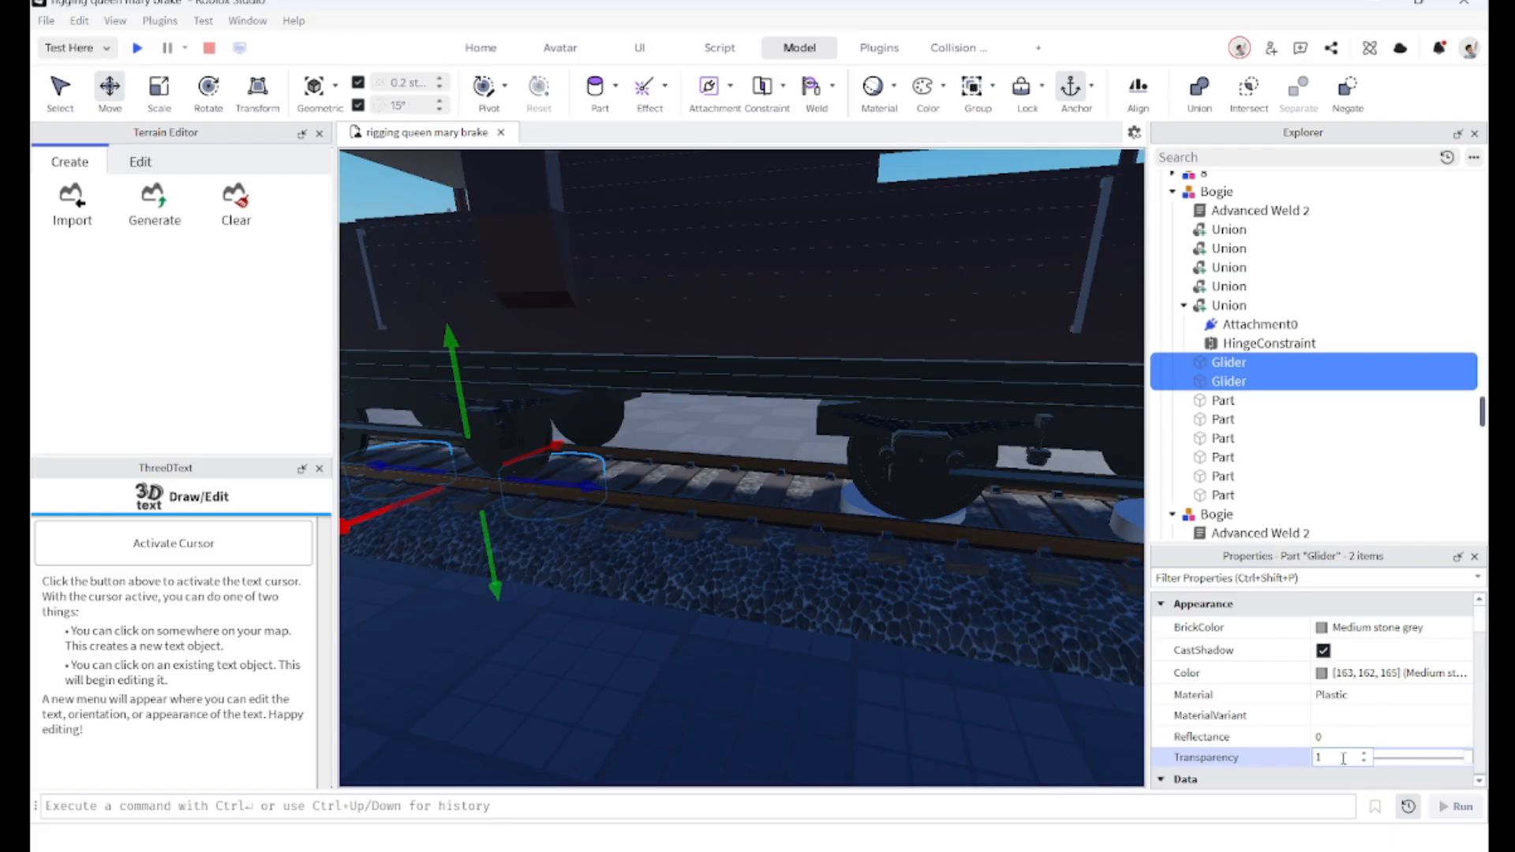
Step: Select the second bogie's two Glider parts and set their Transparency to 1
right_click_drag(968, 716, 971, 716)
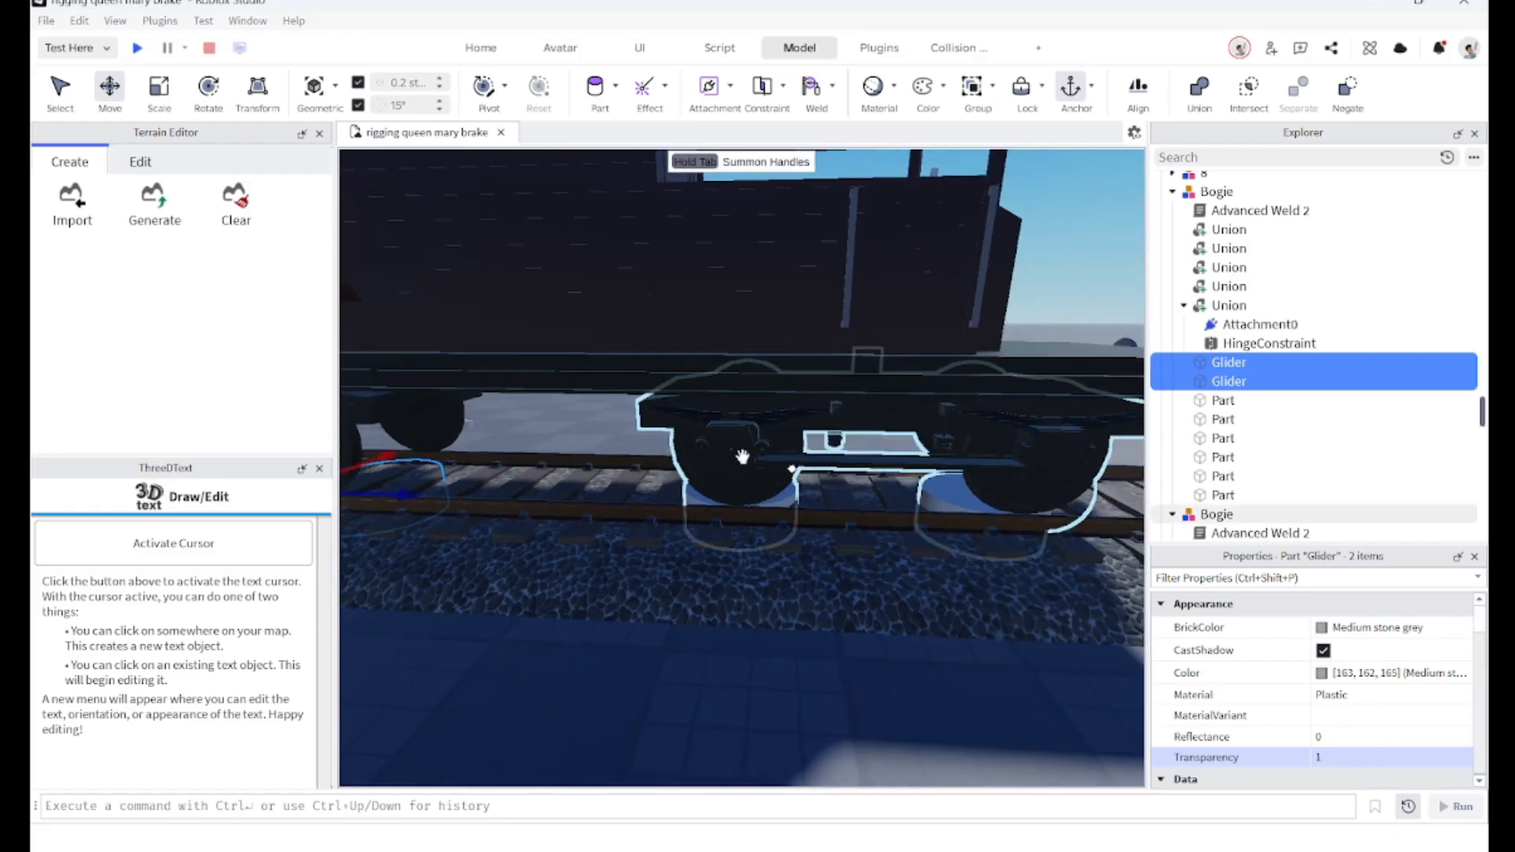
left_click(711, 435)
scroll(1319, 360, "down", 3)
scroll(1319, 364, "down", 3)
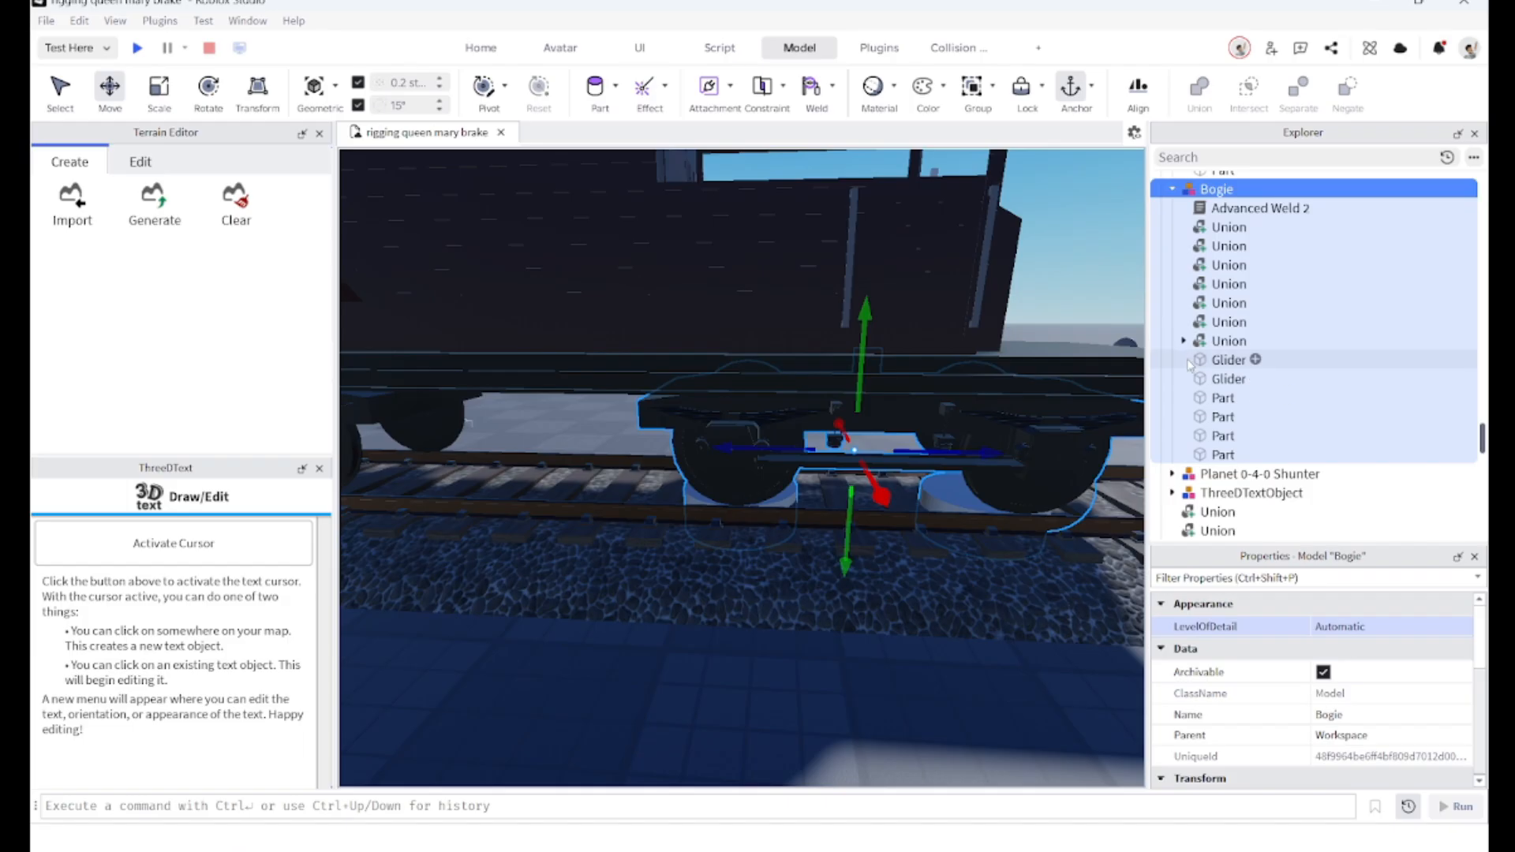
left_click(1278, 360)
left_click(1279, 379, "shift")
left_click(1337, 757)
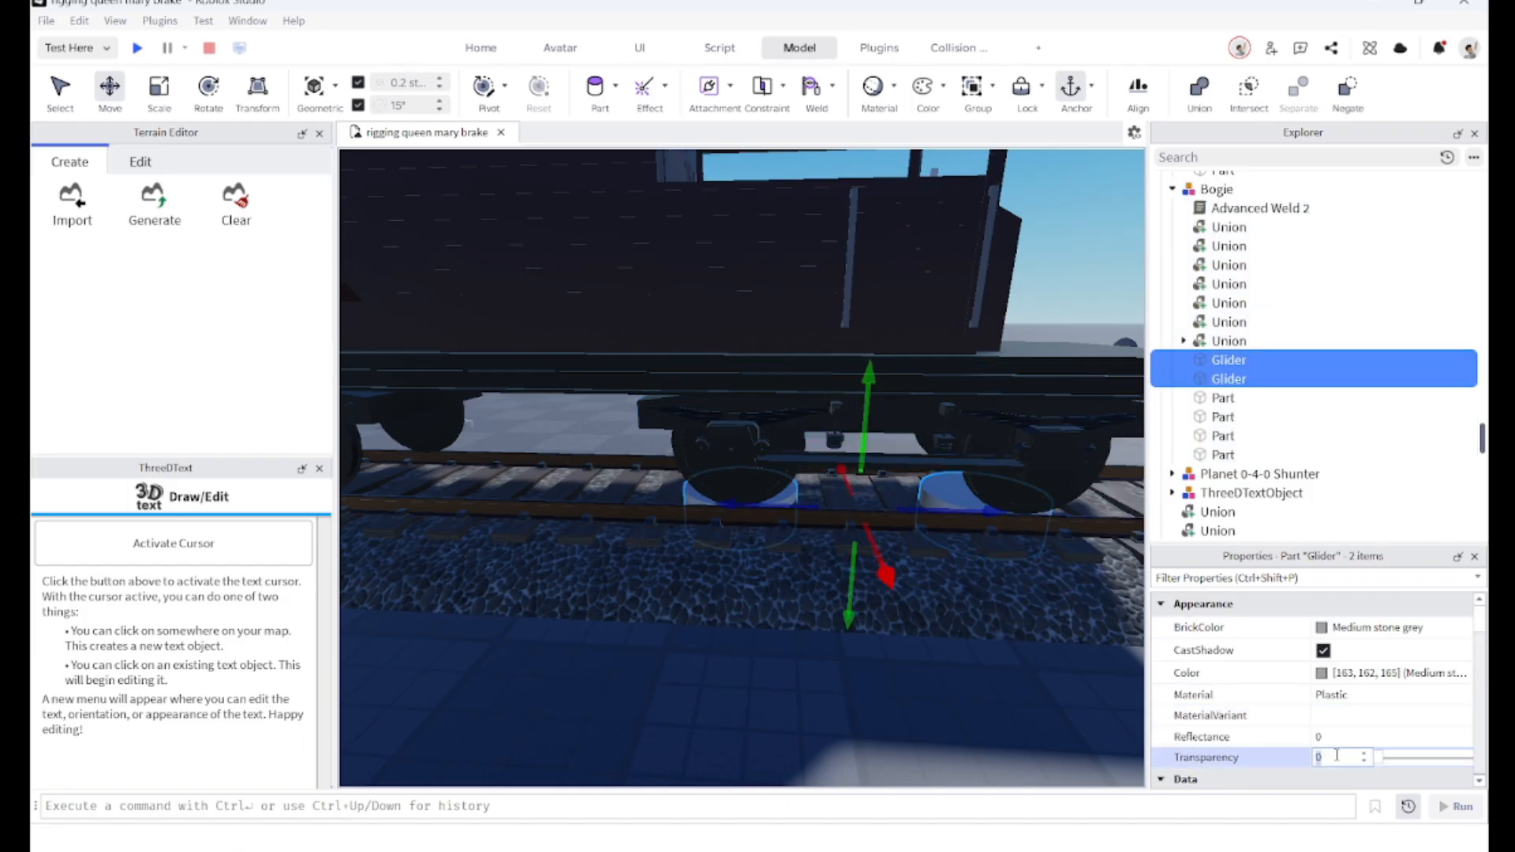
type("1")
Step: Select all the brake van's parts, leaving out the separate 8 models, and group them into a model
right_click_drag(589, 609, 577, 656)
left_click(568, 662)
scroll(578, 657, "down", 5)
scroll(722, 505, "up", 2)
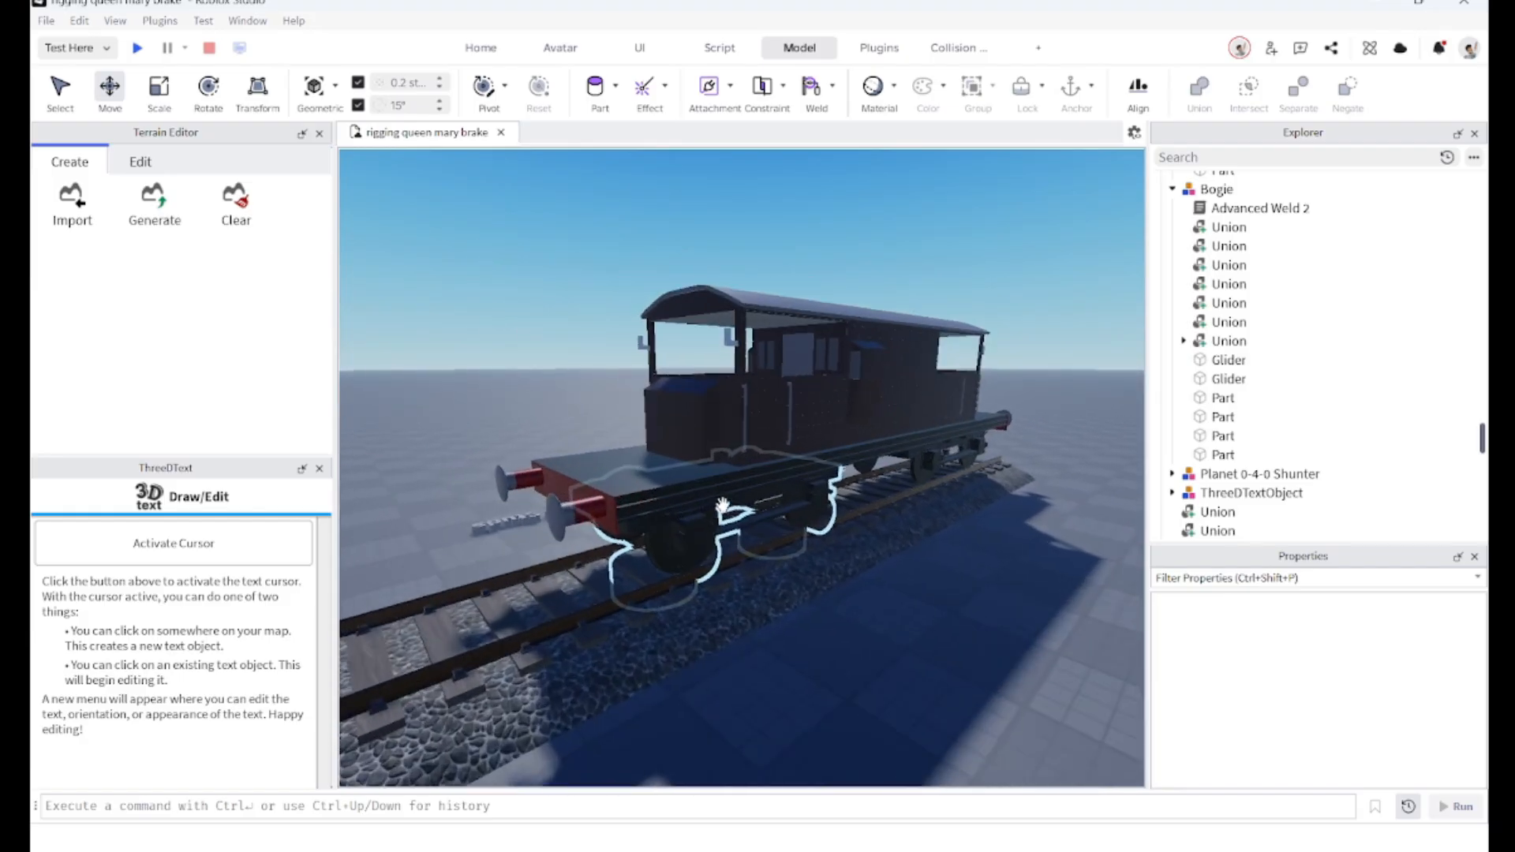
scroll(722, 505, "up", 5)
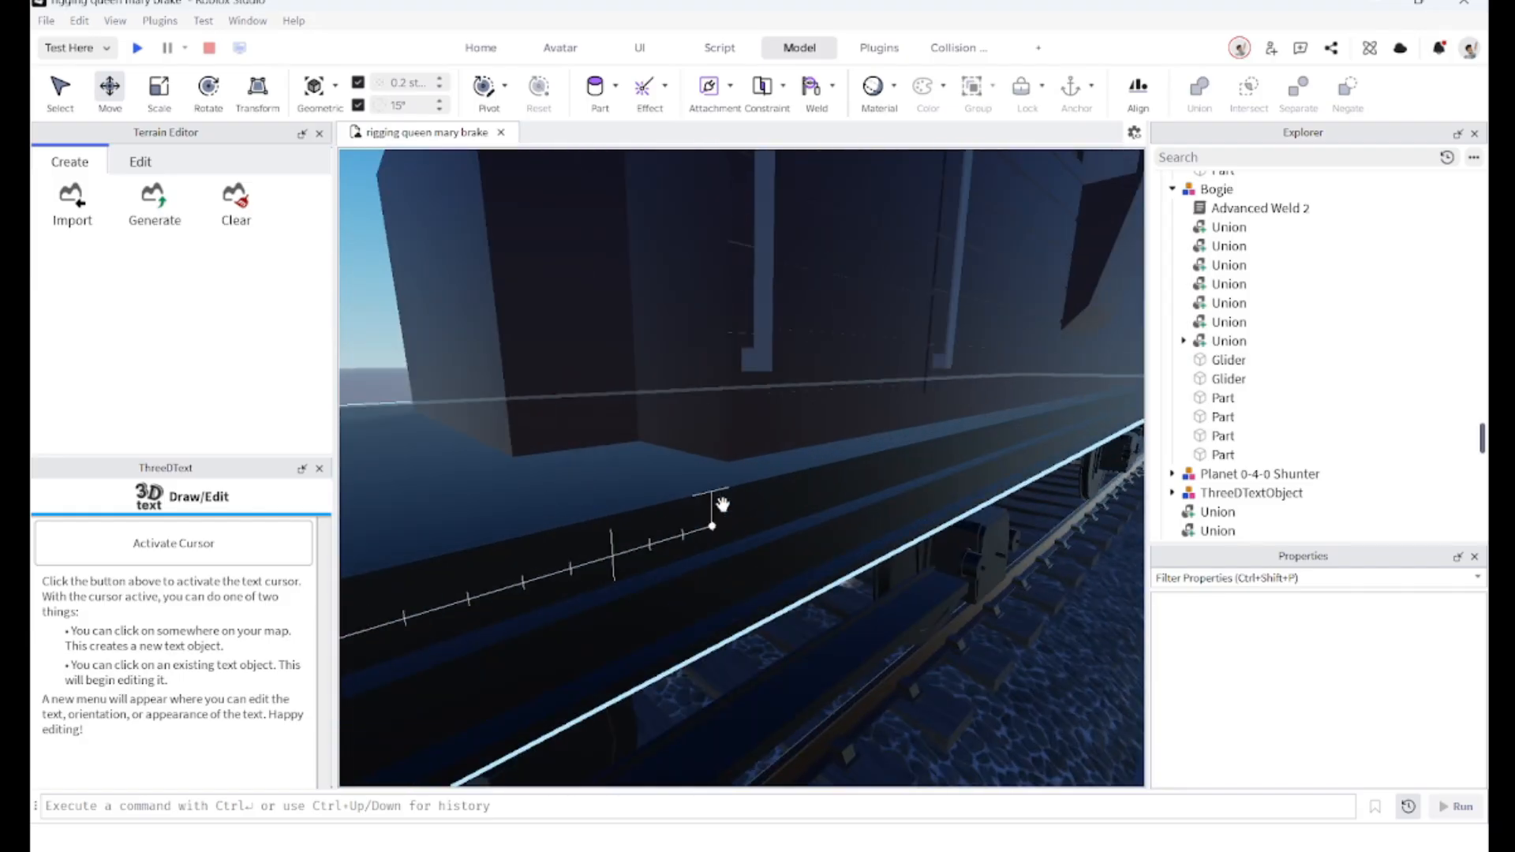
scroll(723, 504, "down", 8)
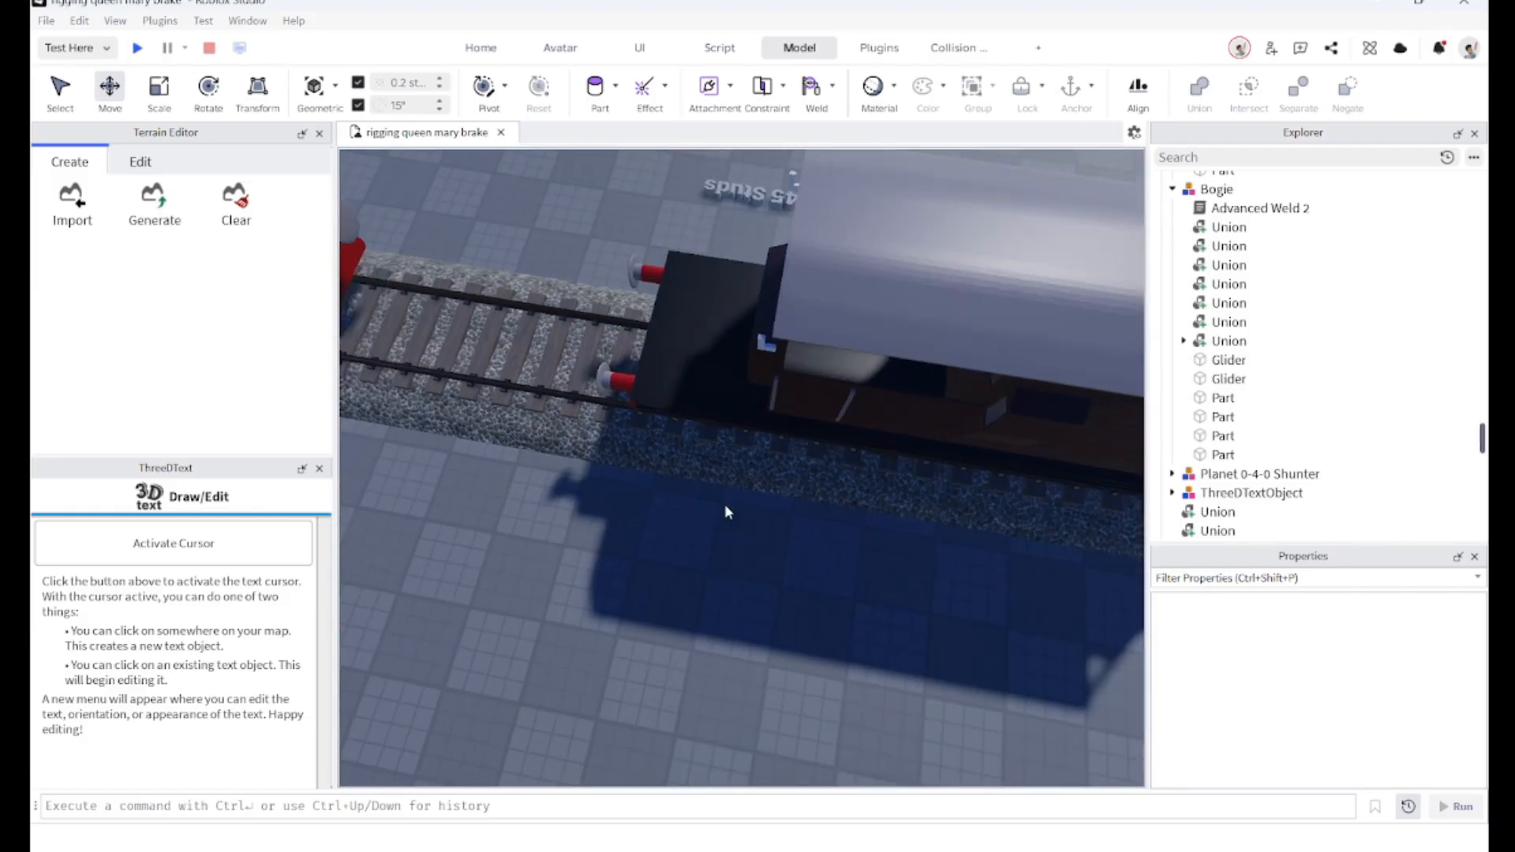
scroll(636, 545, "down", 3)
left_click_drag(636, 543, 952, 372)
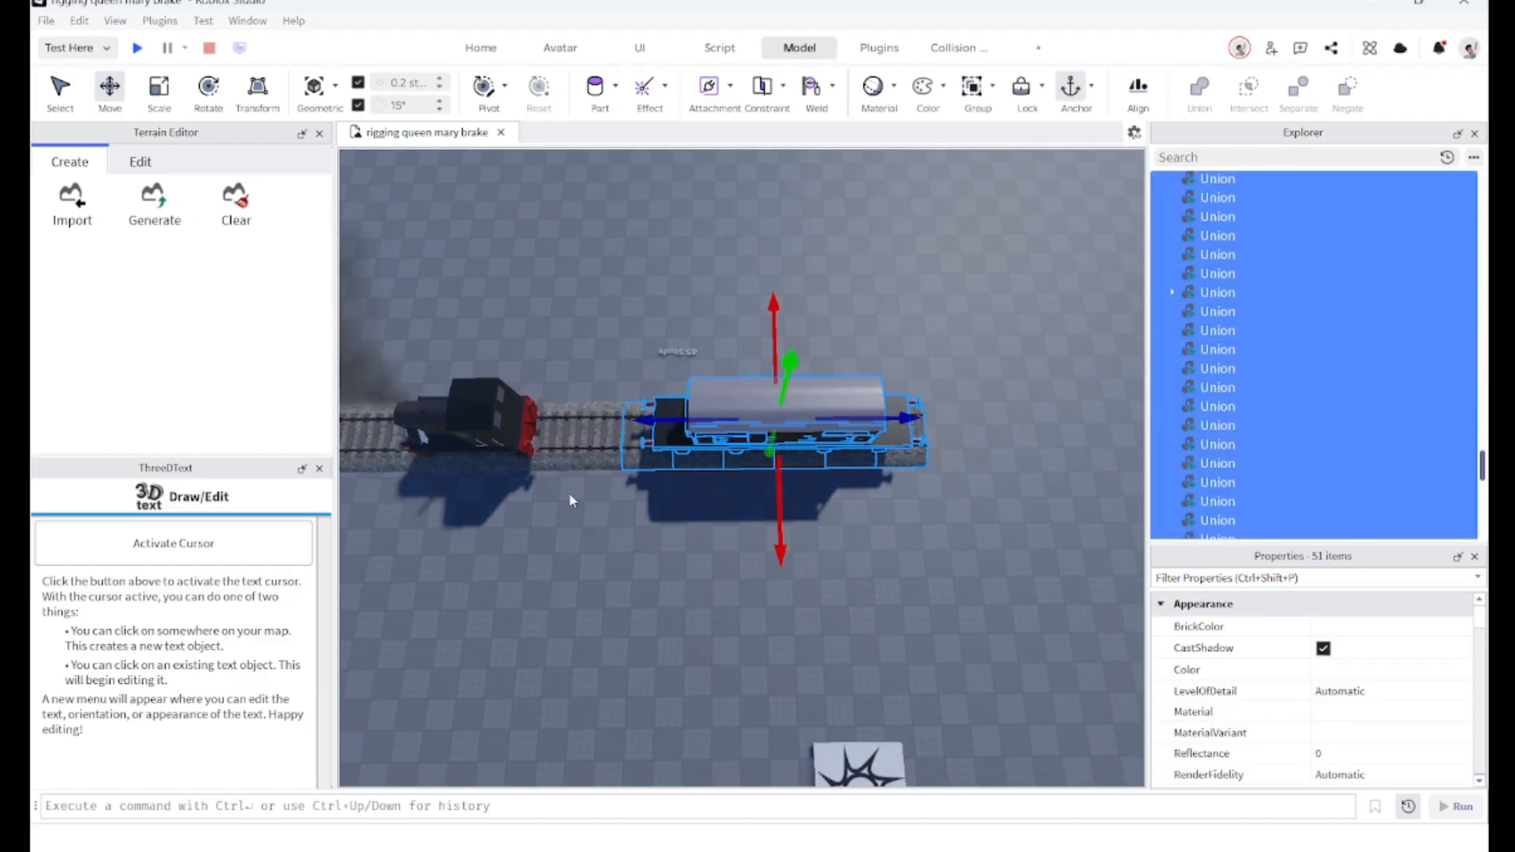
left_click(604, 459, "ctrl")
left_click(1314, 274, "ctrl")
scroll(1314, 339, "up", 3)
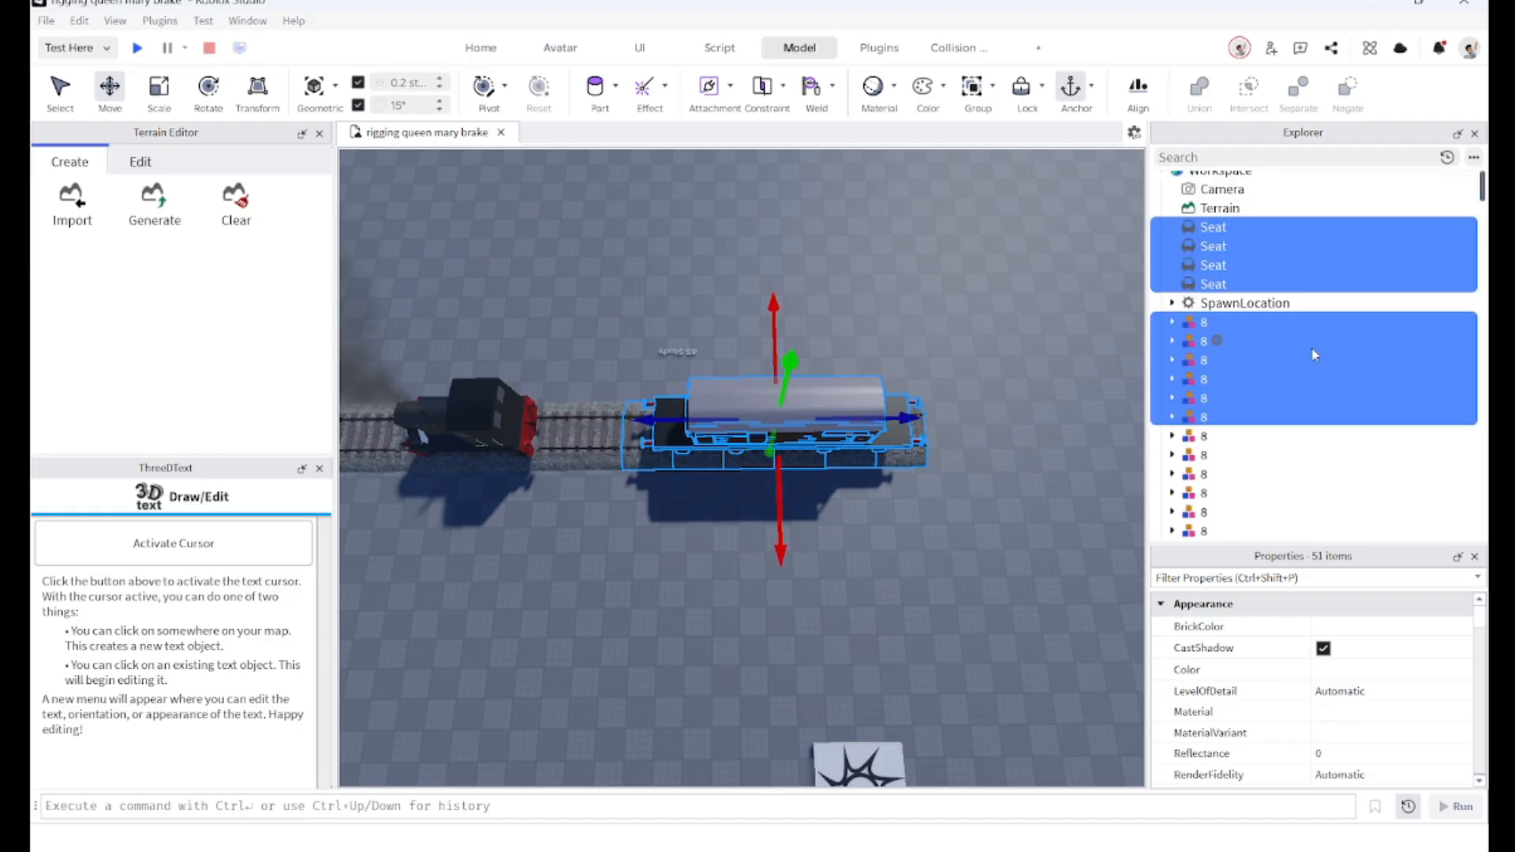
left_click(1292, 323, "ctrl")
left_click(1291, 341, "ctrl")
left_click(1291, 360, "ctrl")
left_click(1290, 379, "ctrl")
left_click(1289, 398, "ctrl")
left_click(1288, 417, "ctrl")
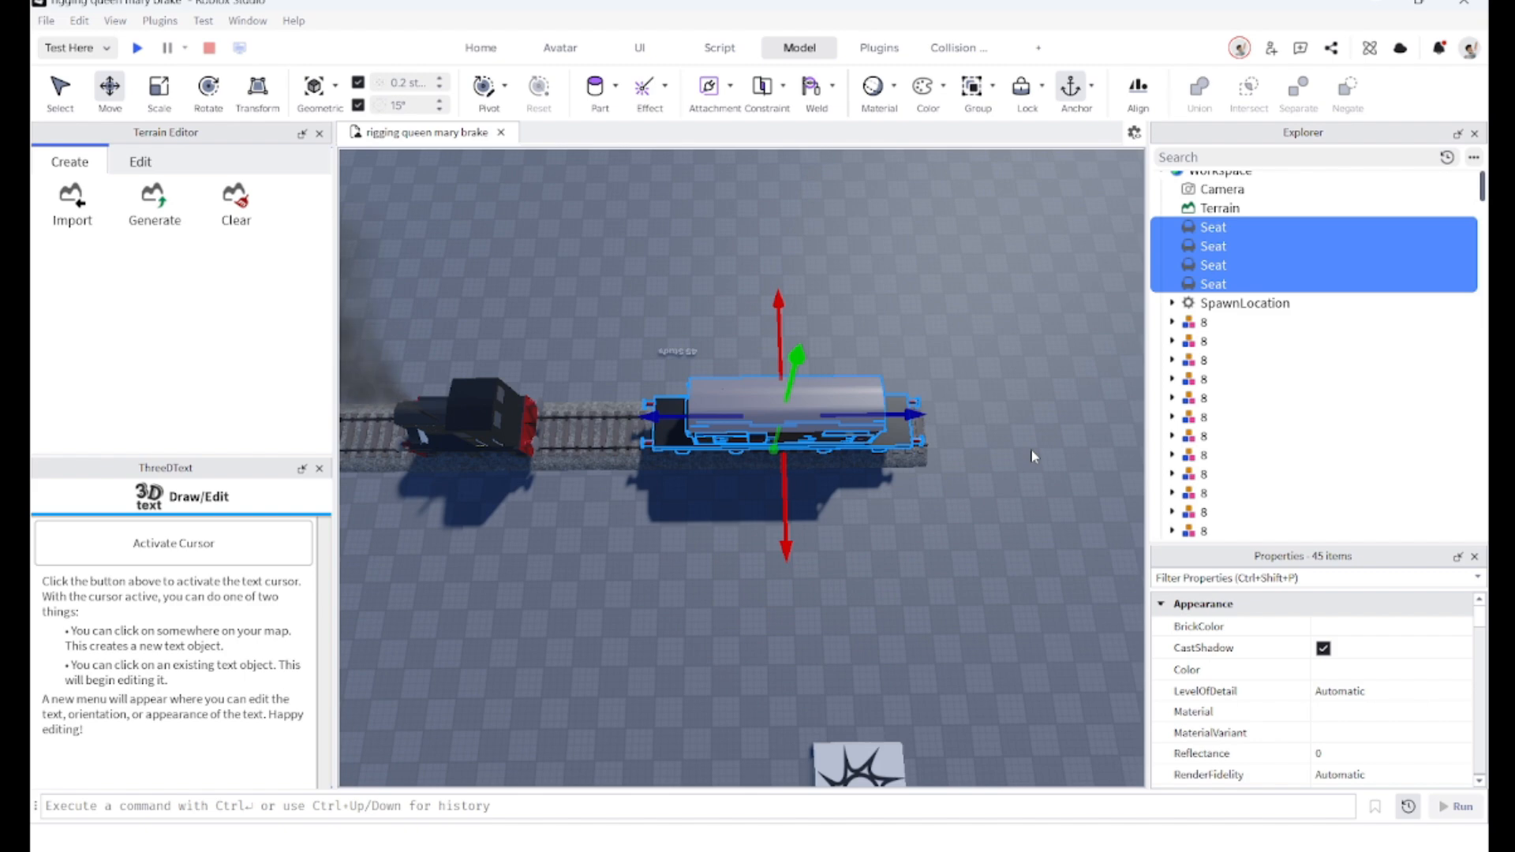
key("ctrl+g")
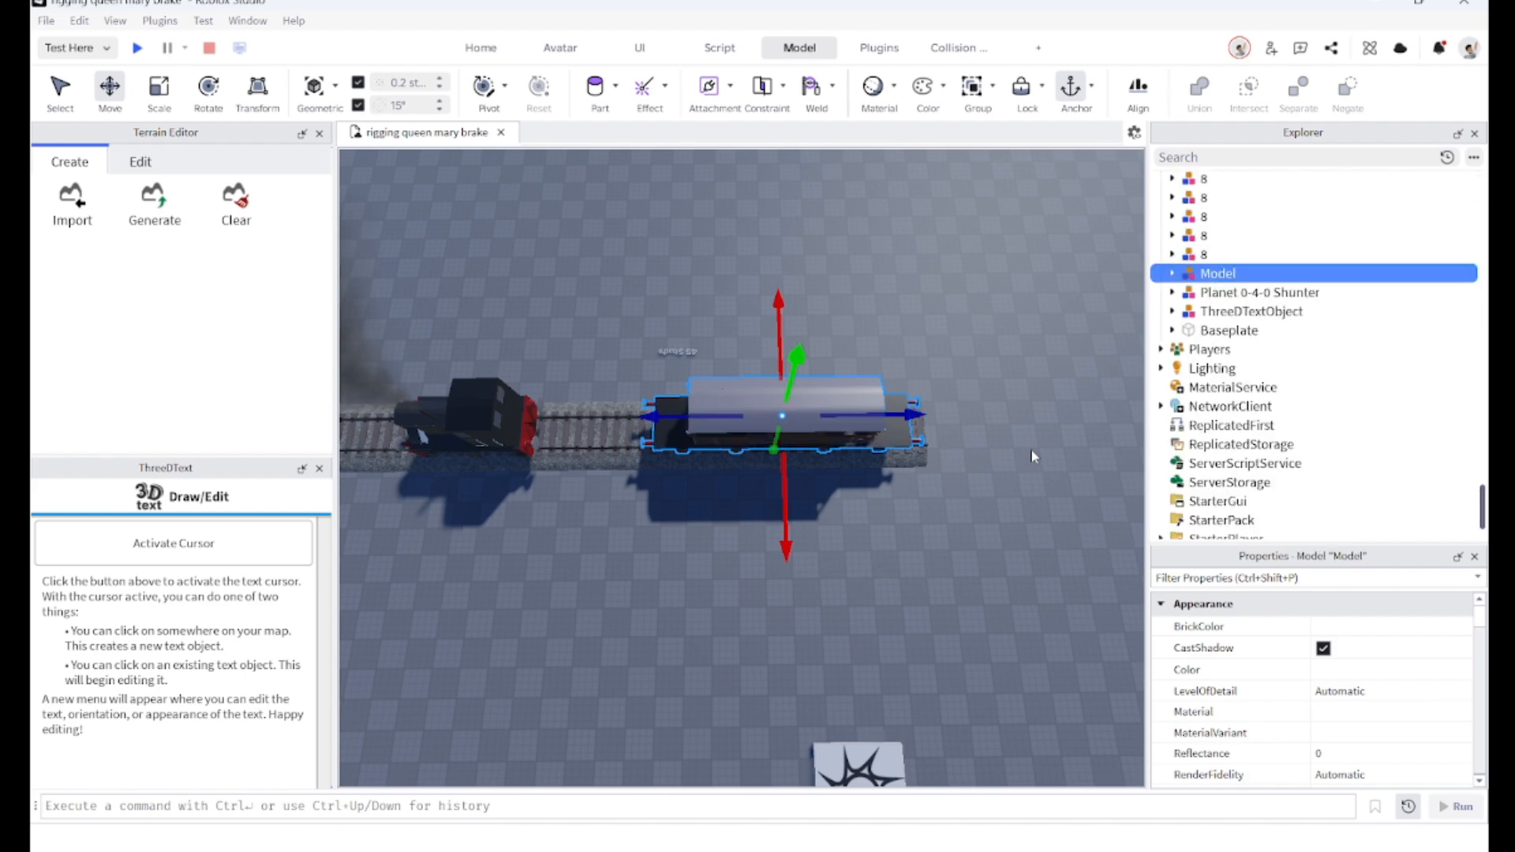
Step: Paste the Advanced Weld 2 script into the new van Model
right_click_drag(826, 513, 693, 540)
scroll(703, 486, "up", 6)
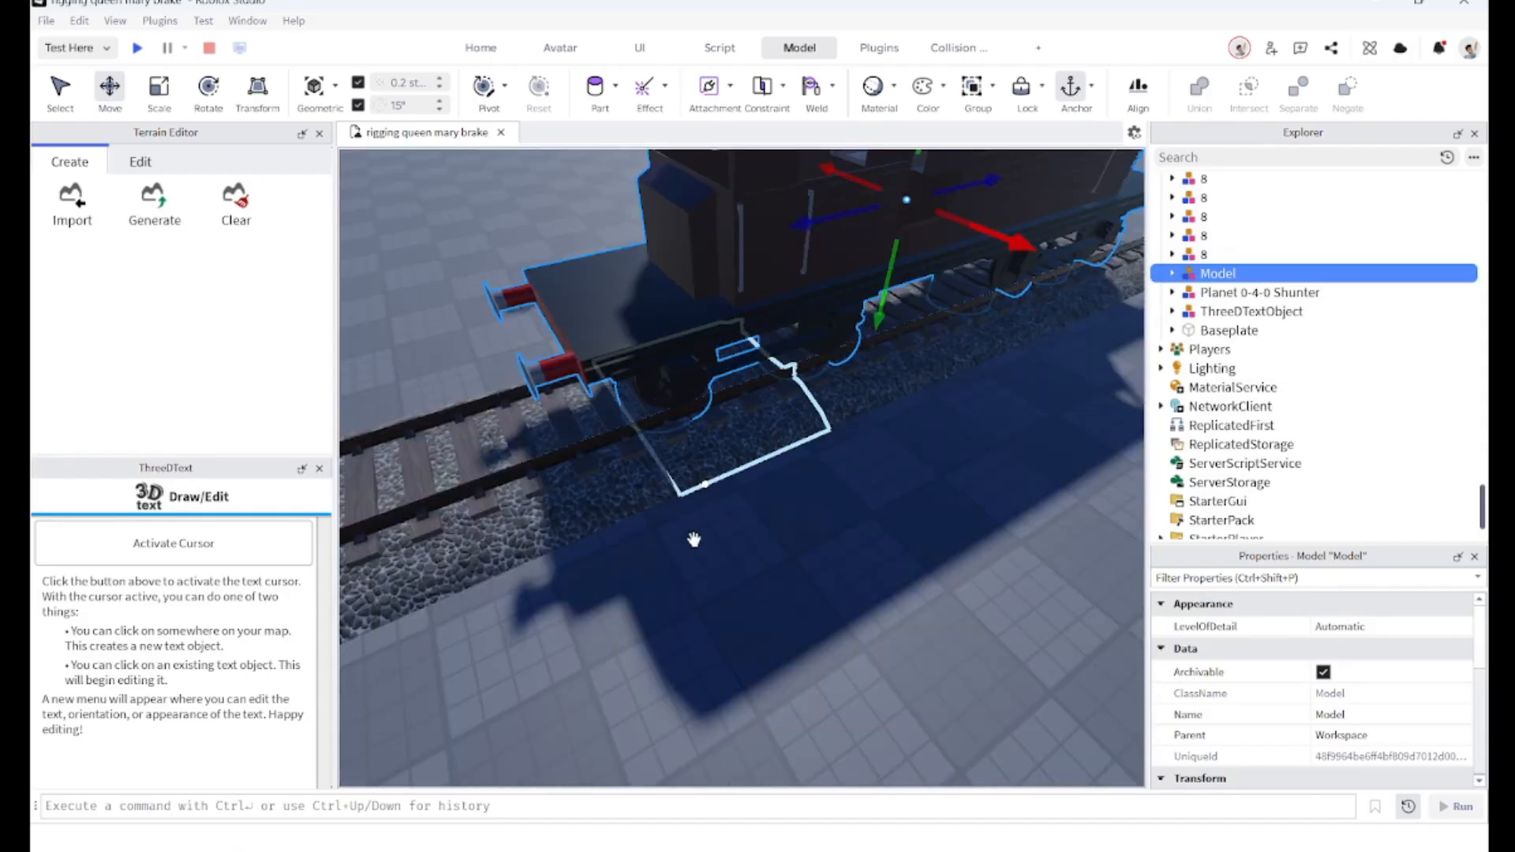
left_click(1172, 274)
left_click(1172, 274)
key("f")
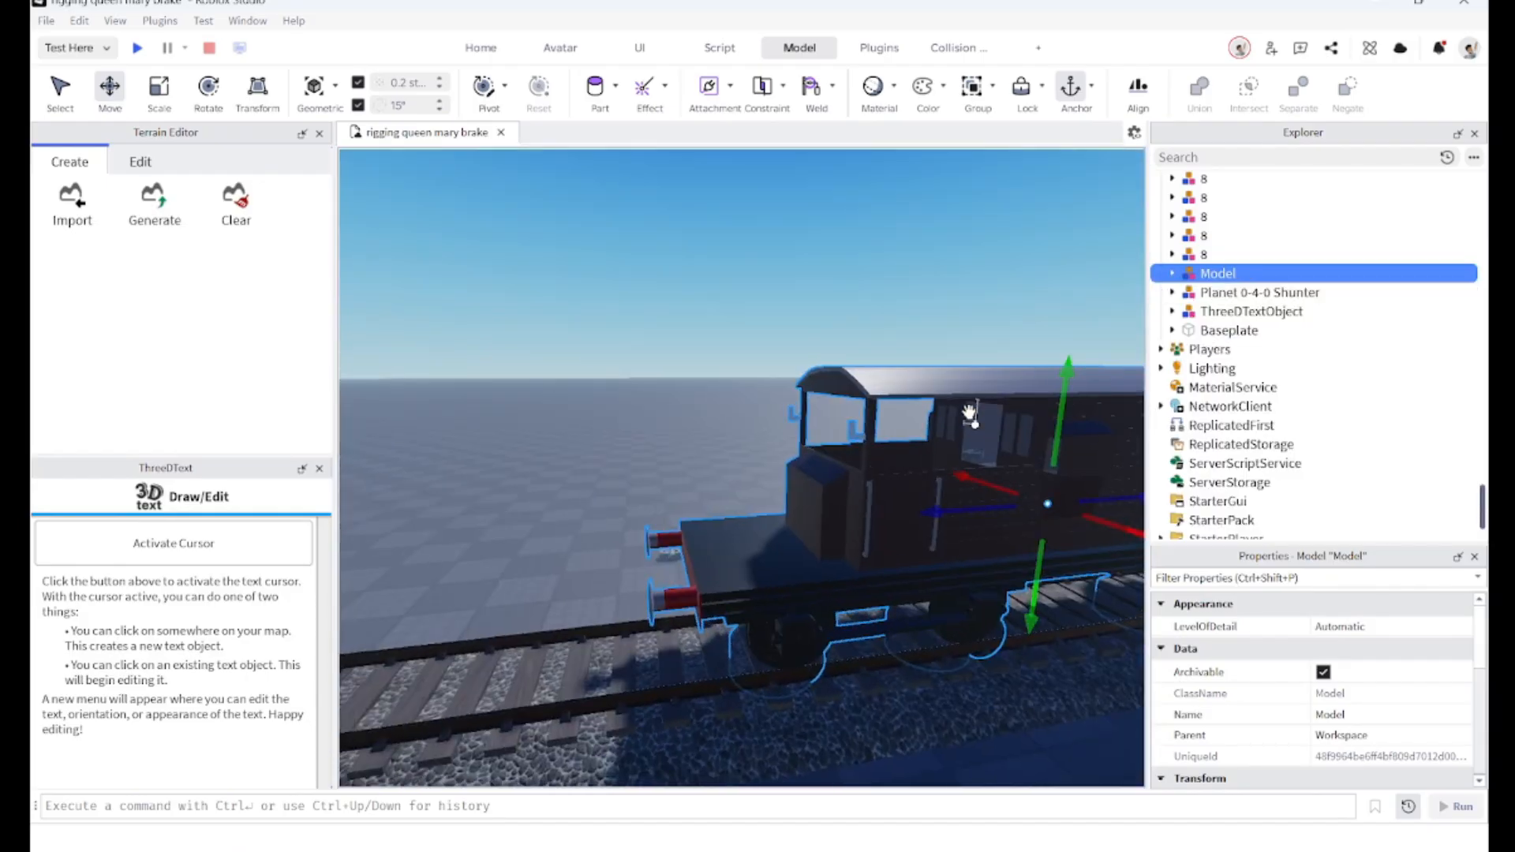
left_click(1172, 274)
scroll(1210, 347, "down", 1)
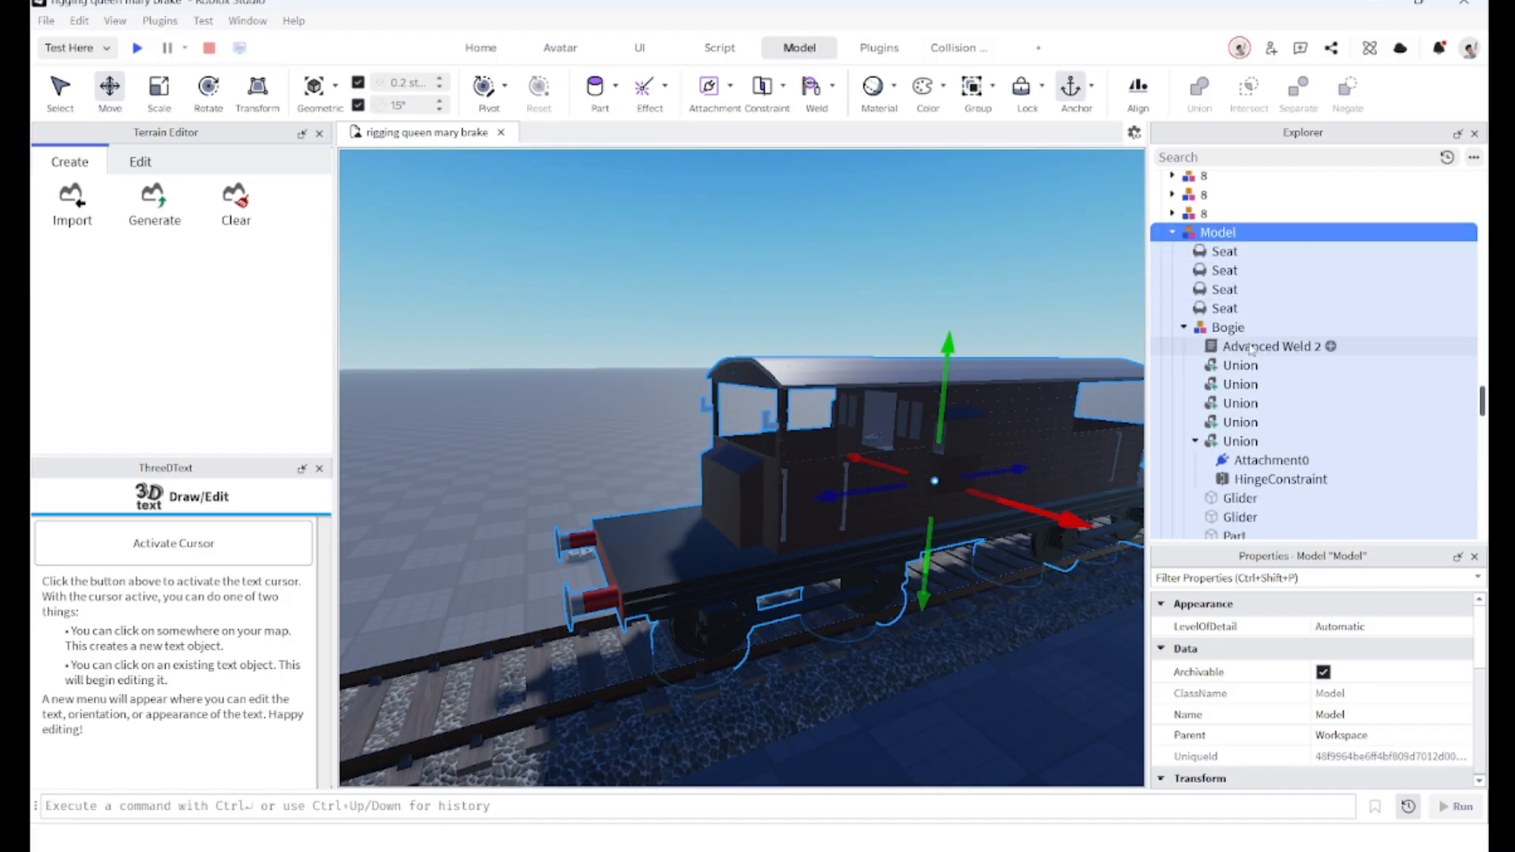
left_click(1210, 347)
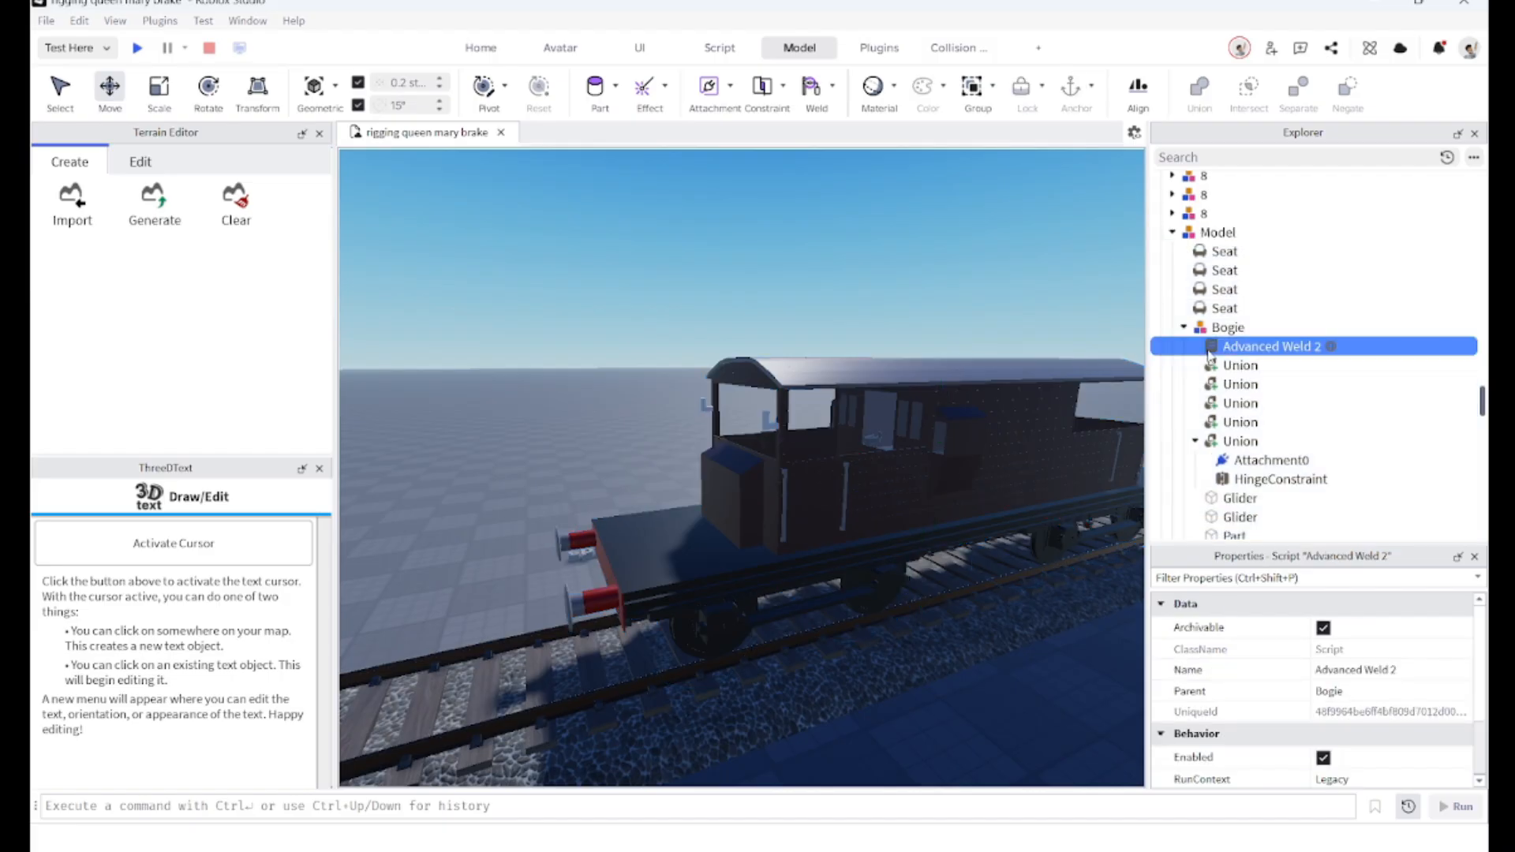
left_click(1218, 232)
right_click(1231, 232)
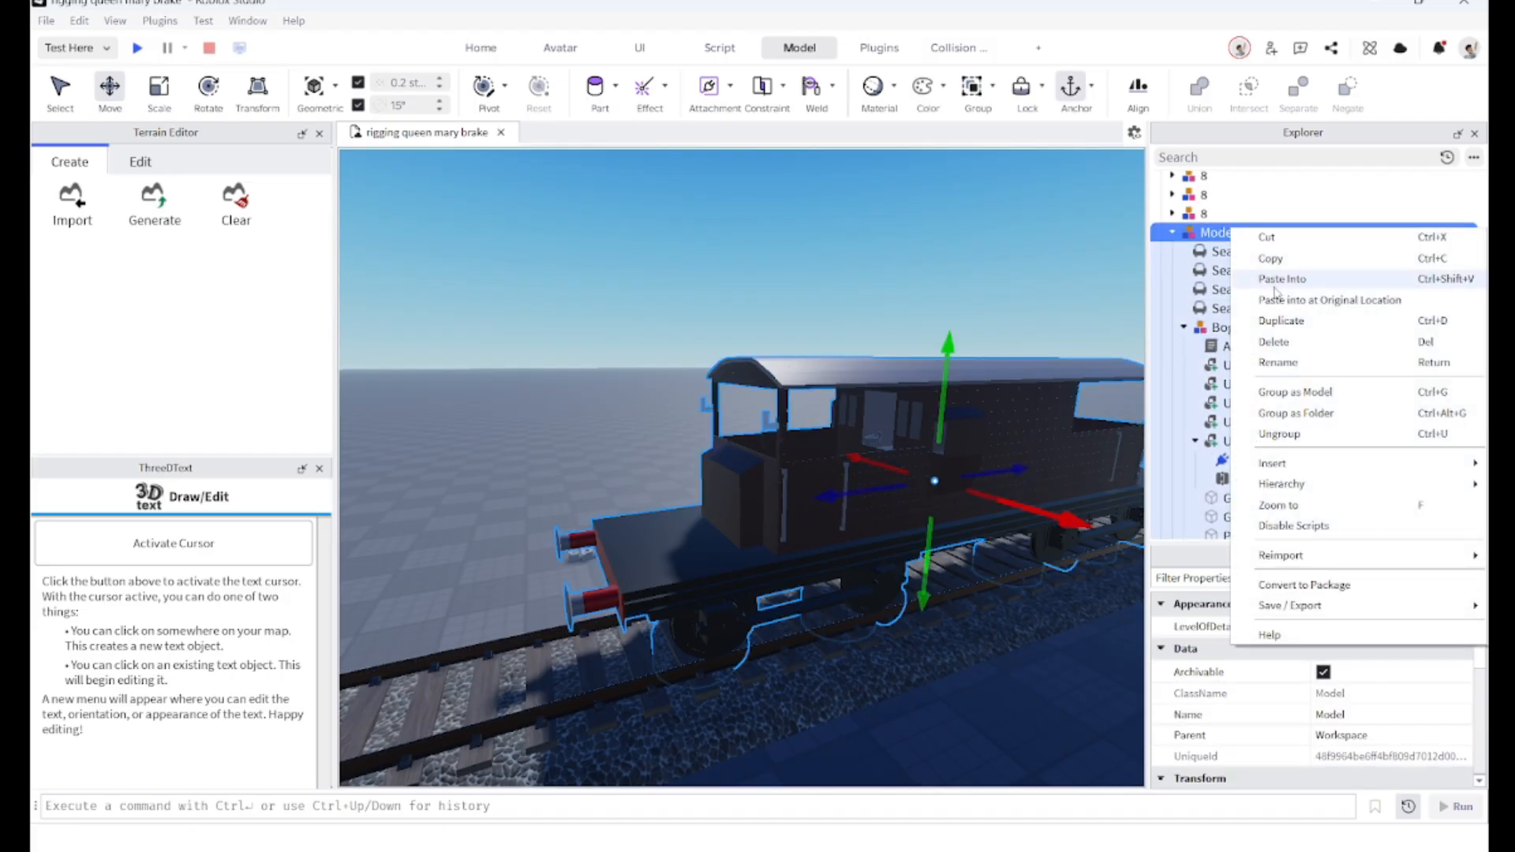
left_click(1279, 279)
Step: Inspect the grouped brake van along the track from several angles
scroll(955, 647, "down", 5)
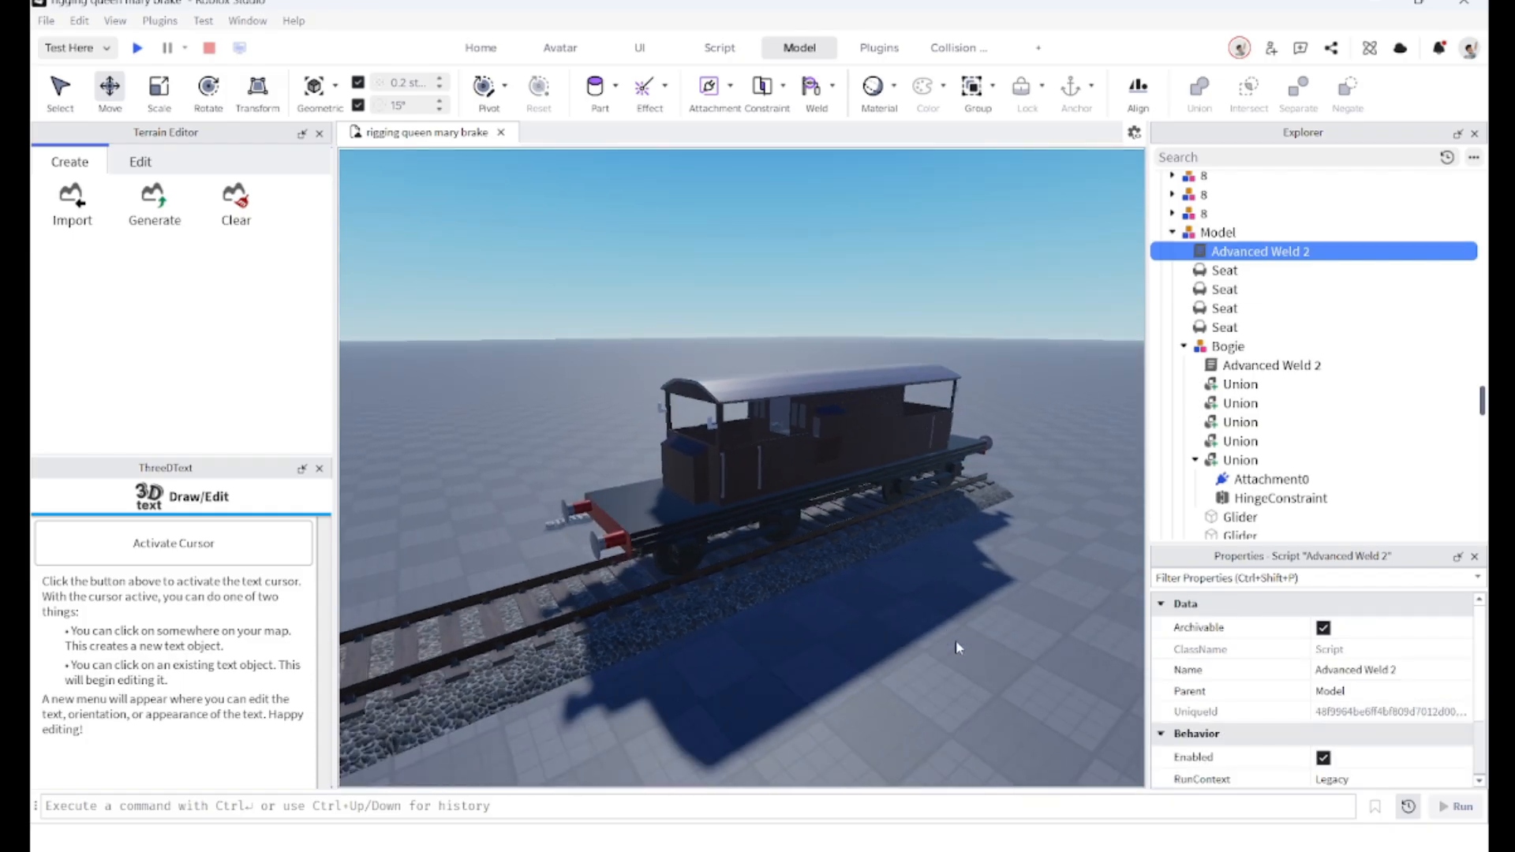
left_click(955, 641)
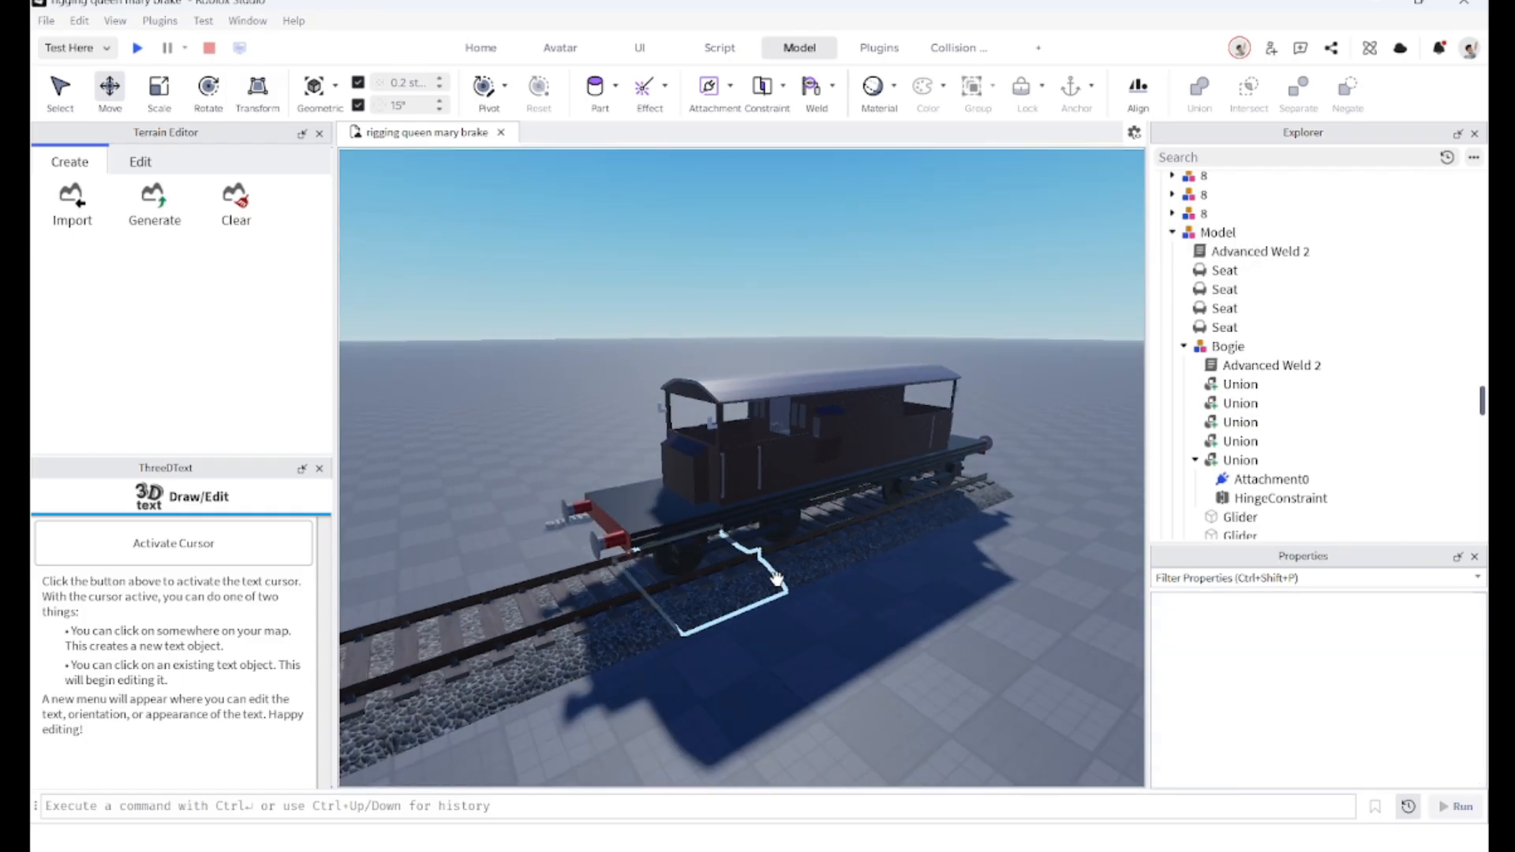
scroll(777, 579, "up", 5)
left_click(751, 556)
scroll(751, 549, "down", 5)
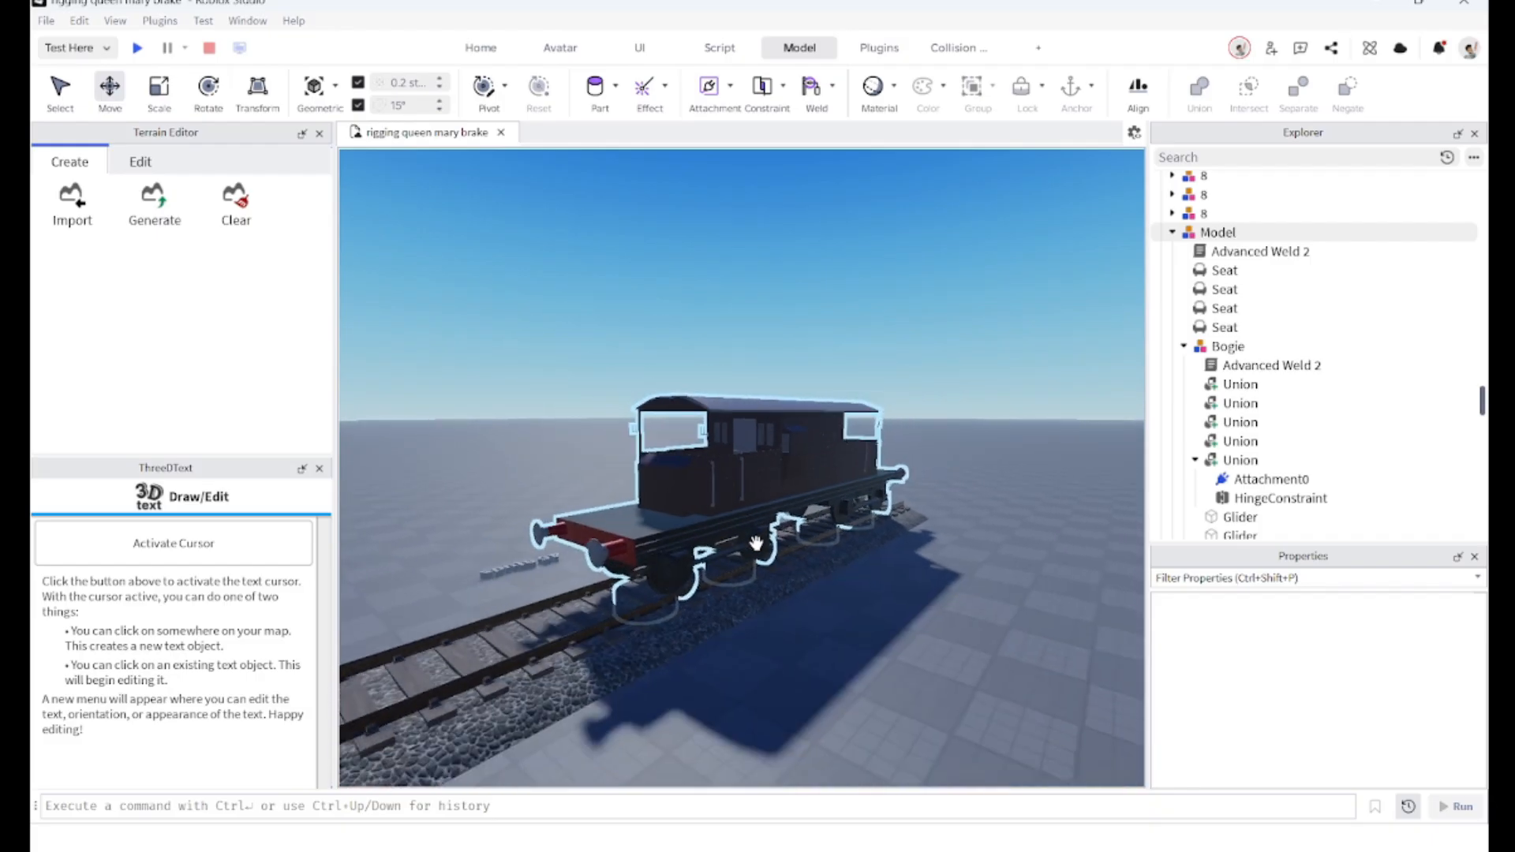
scroll(757, 543, "down", 1)
key("d")
key("w")
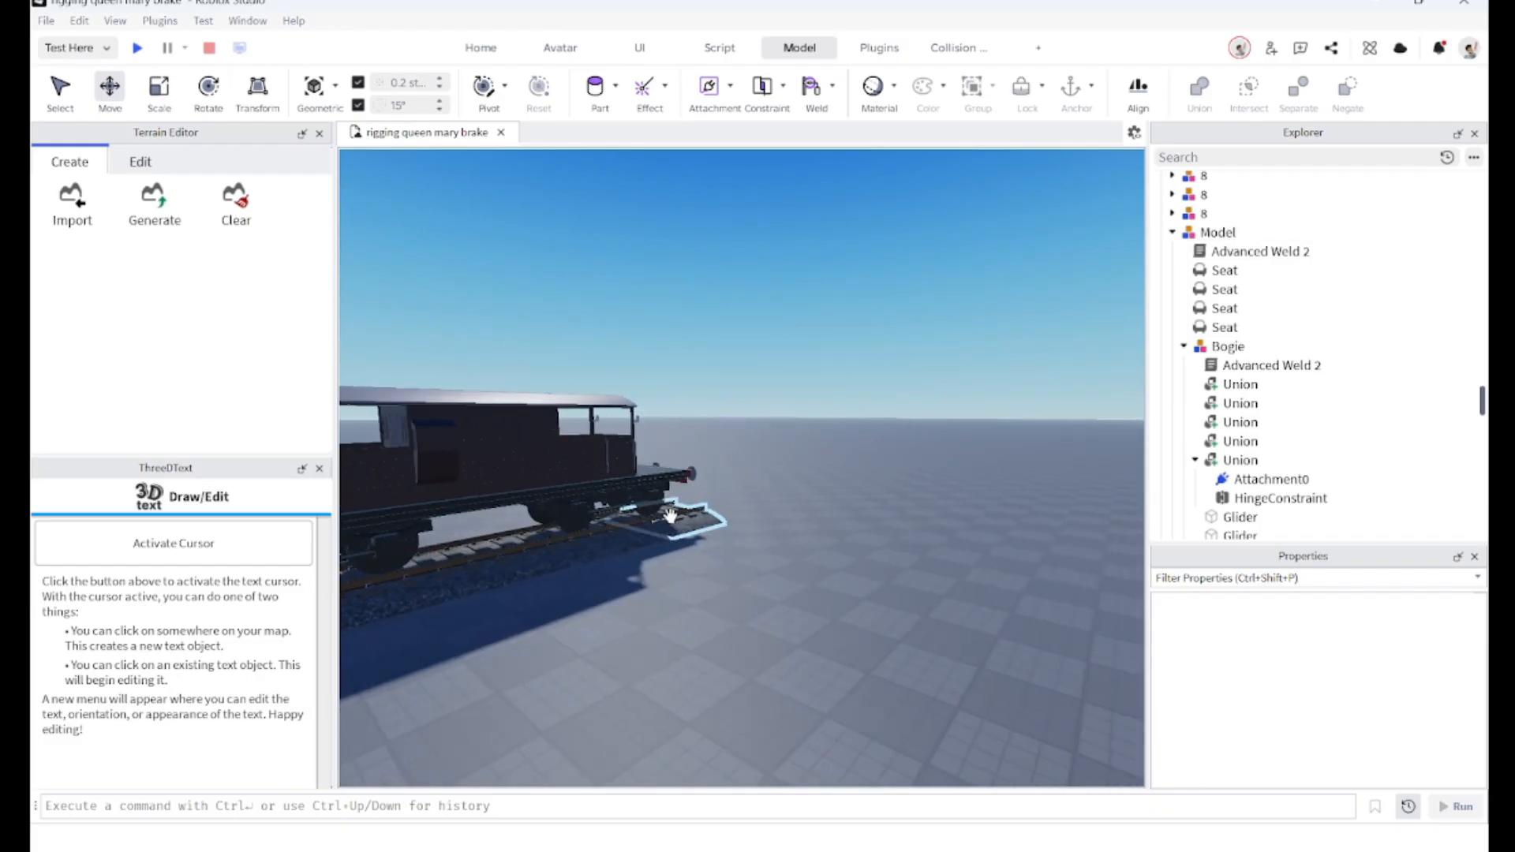
key("a")
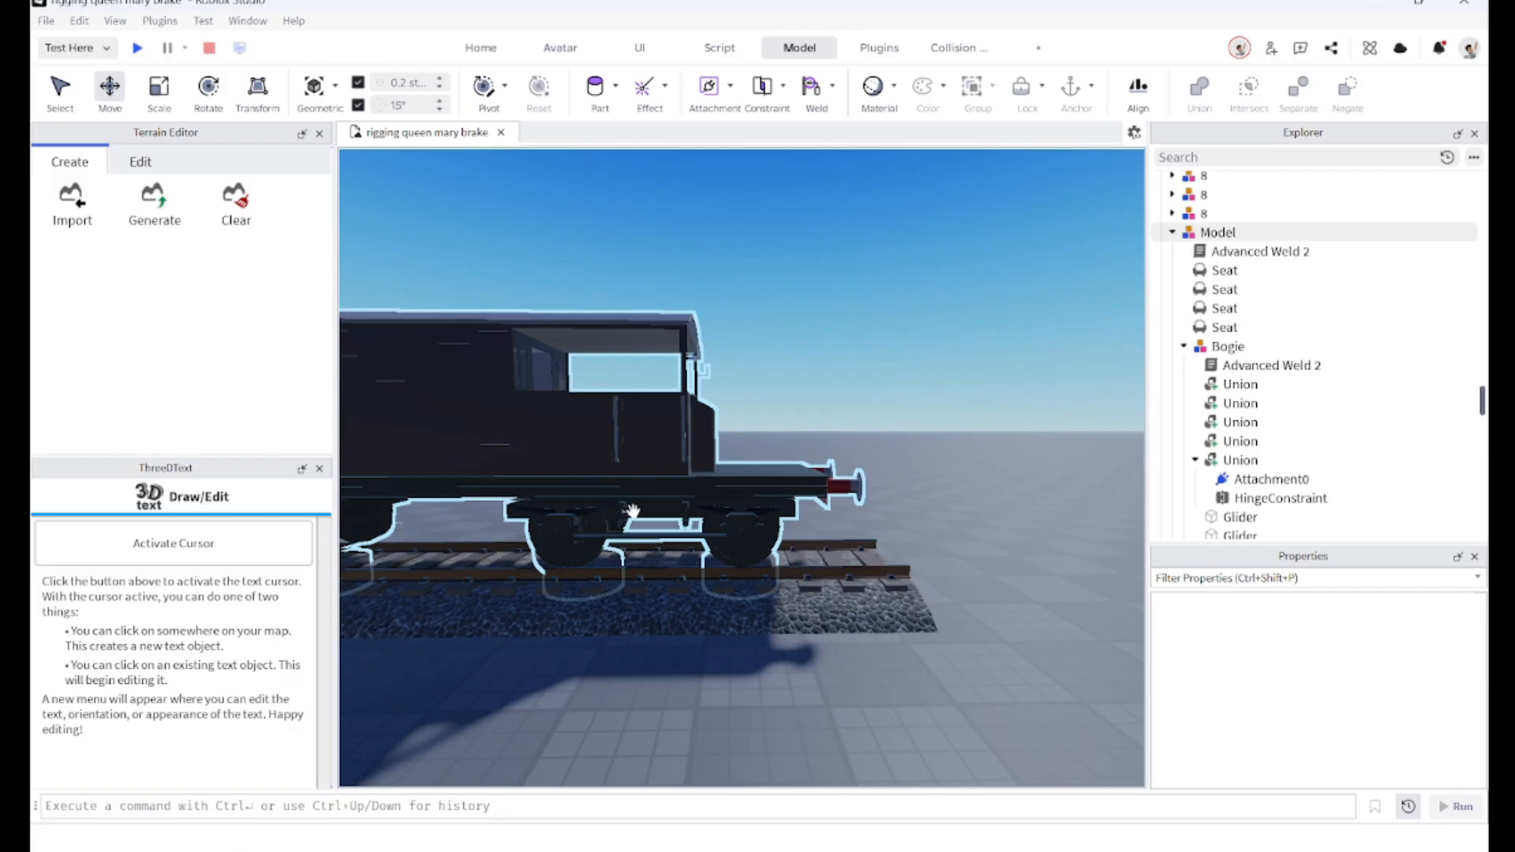
key("a")
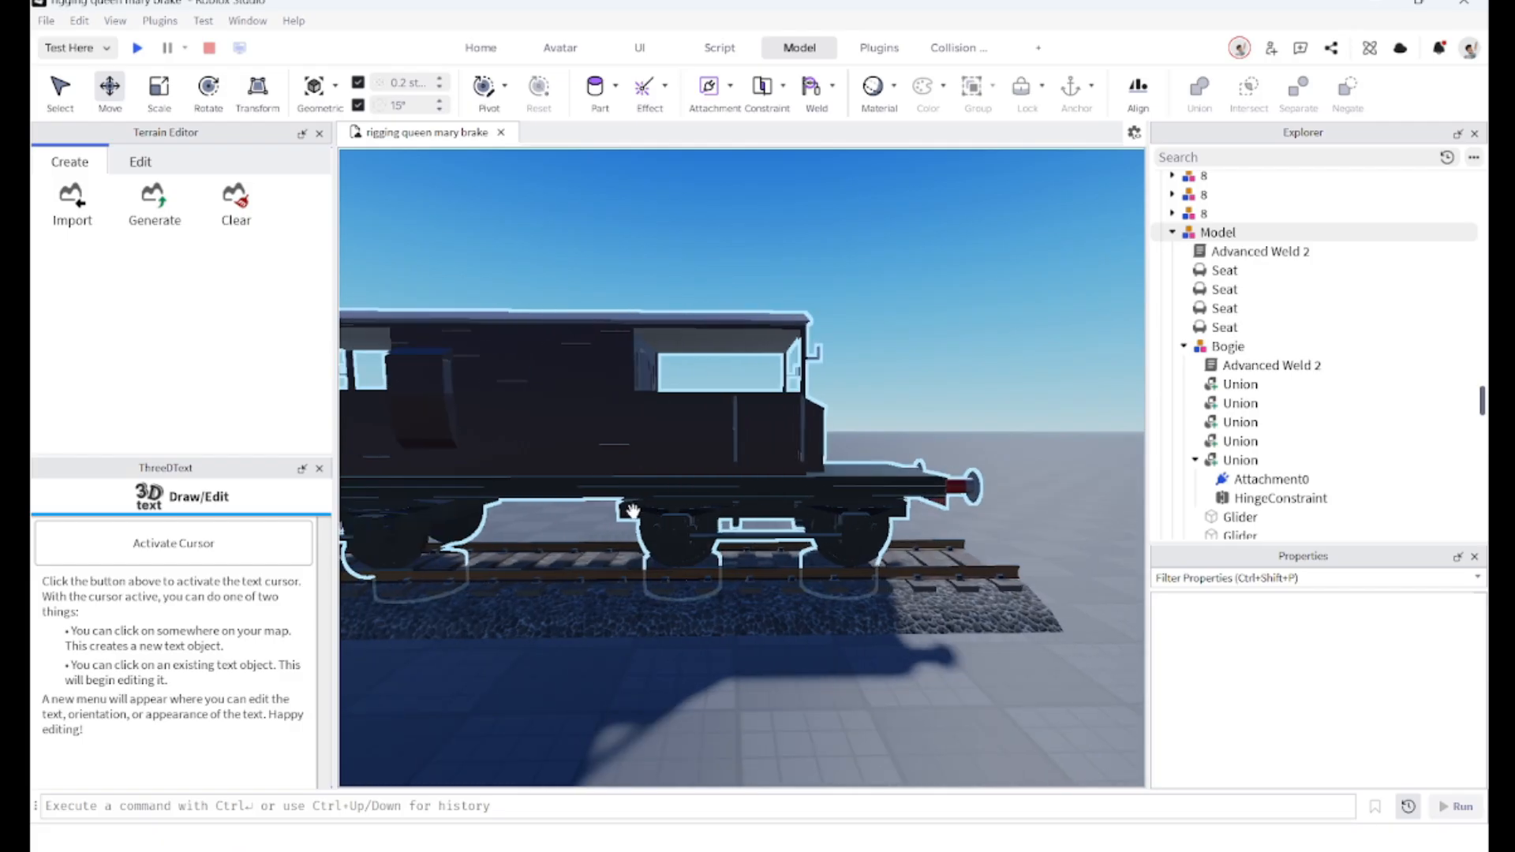
key("a")
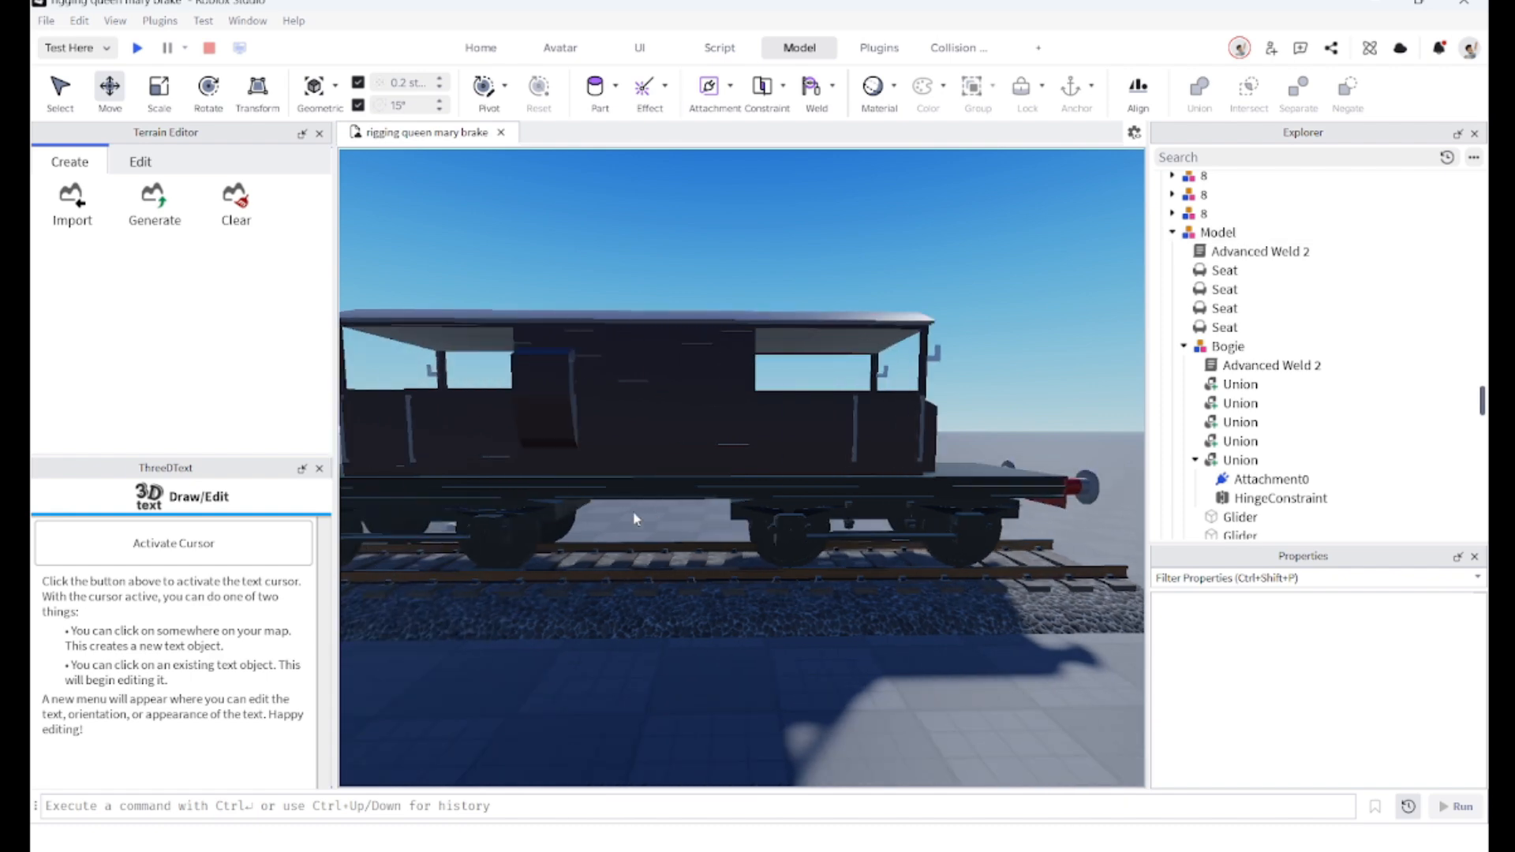
right_click_drag(633, 511, 722, 534)
key("a")
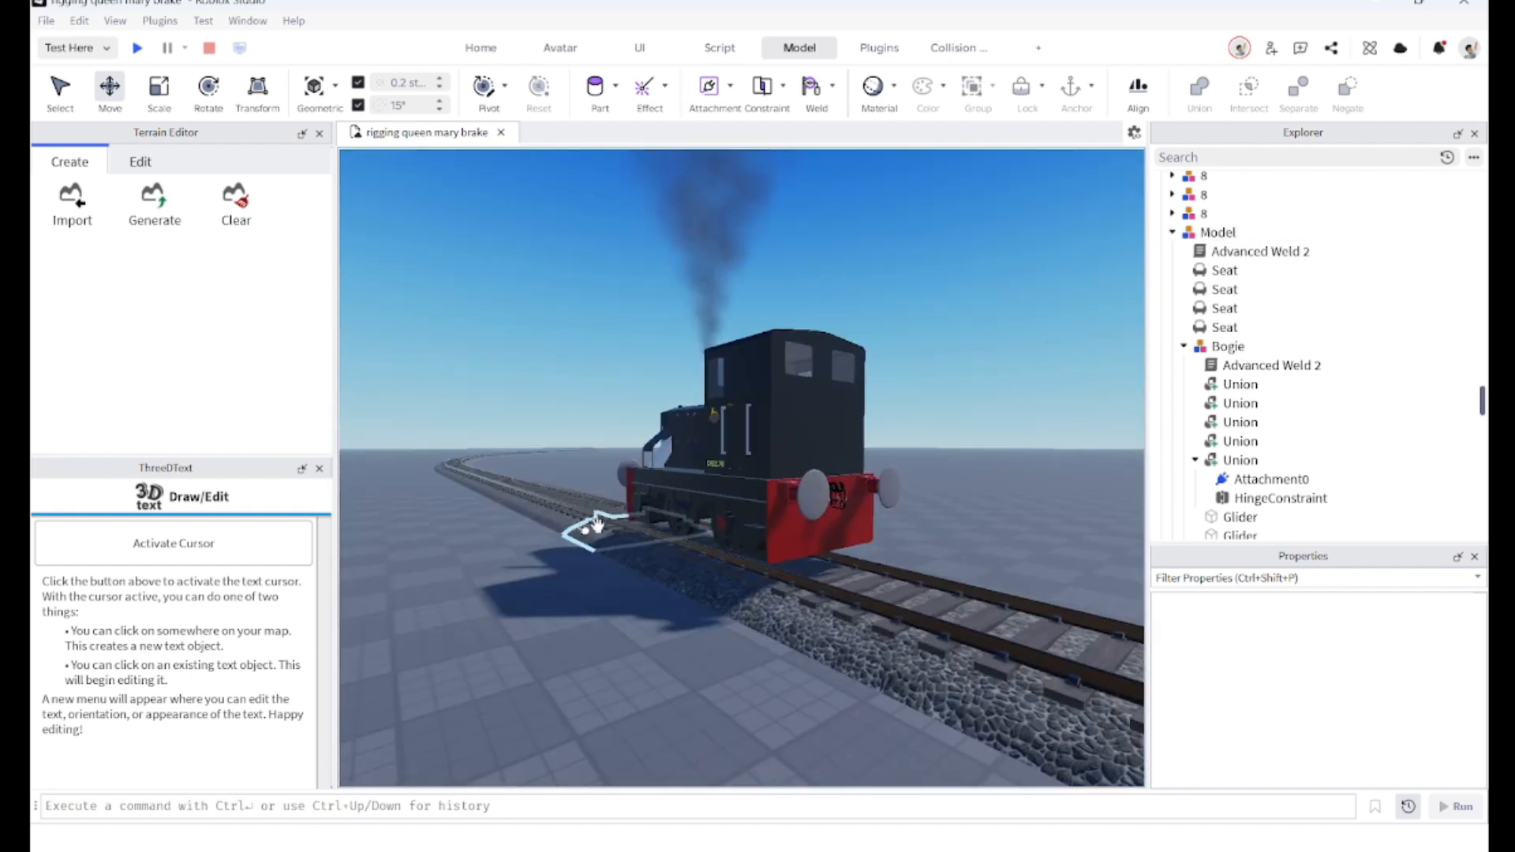
scroll(739, 466, "up", 2)
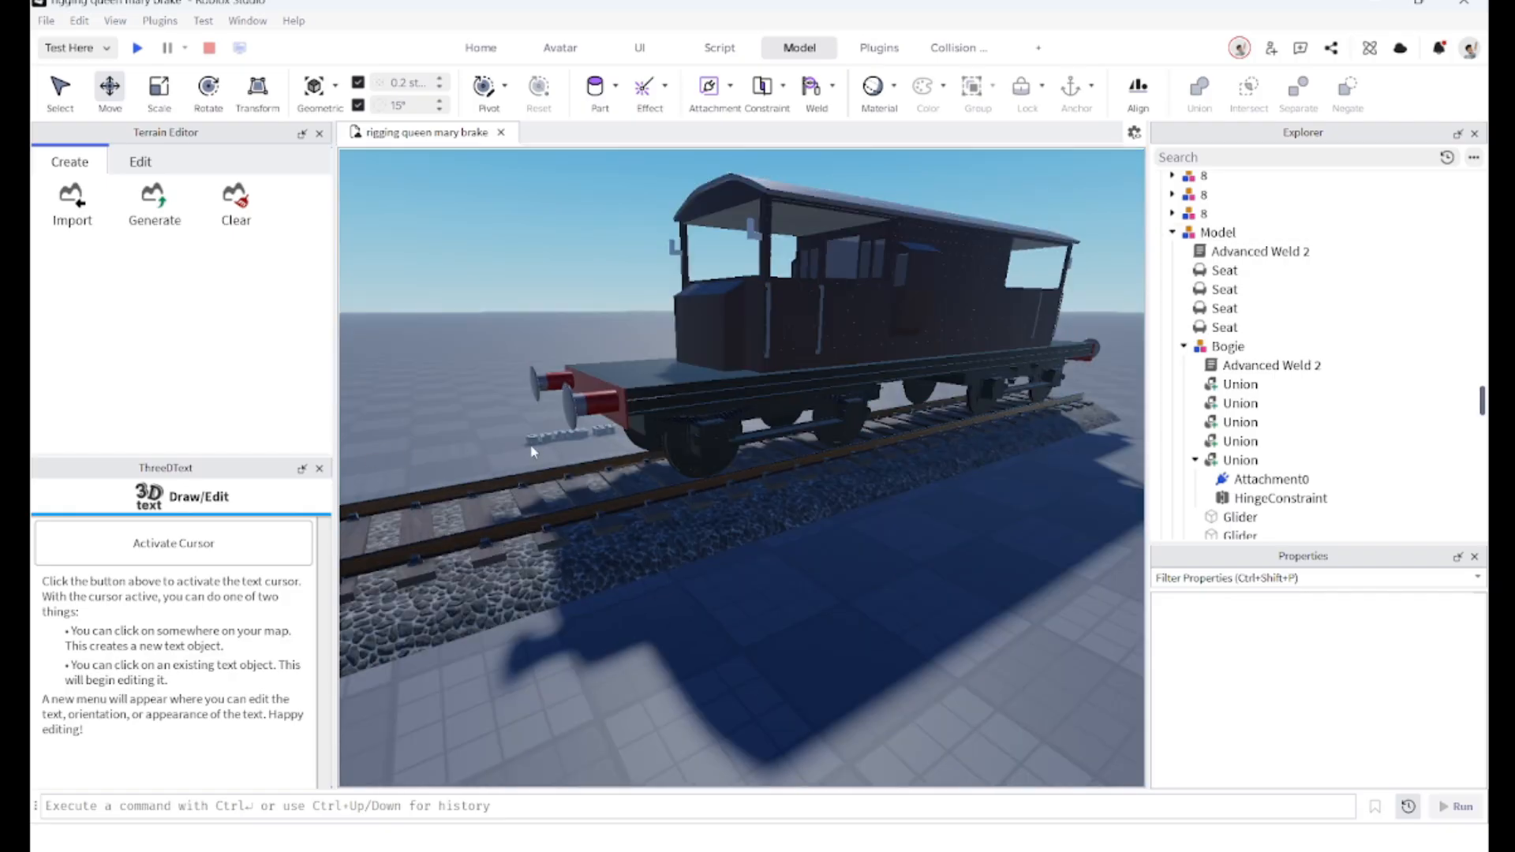
right_click_drag(538, 439, 541, 440)
scroll(750, 500, "up", 3)
right_click_drag(655, 466, 643, 465)
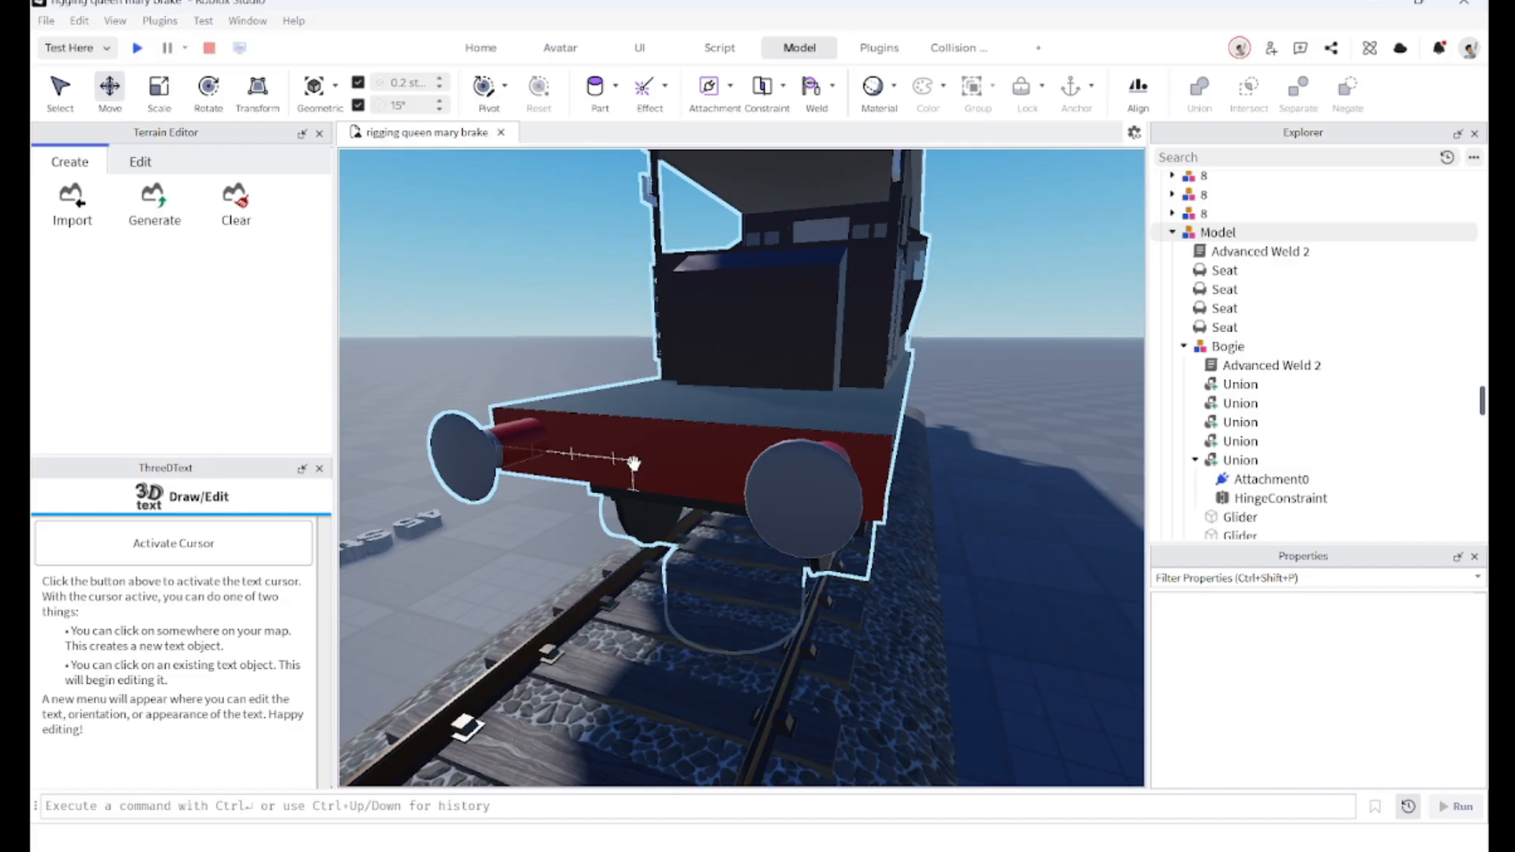
Step: Open the Toolbox, search the Creator Store for SS:R, and insert the SS:R Screwlink M coupling model
left_click(320, 470)
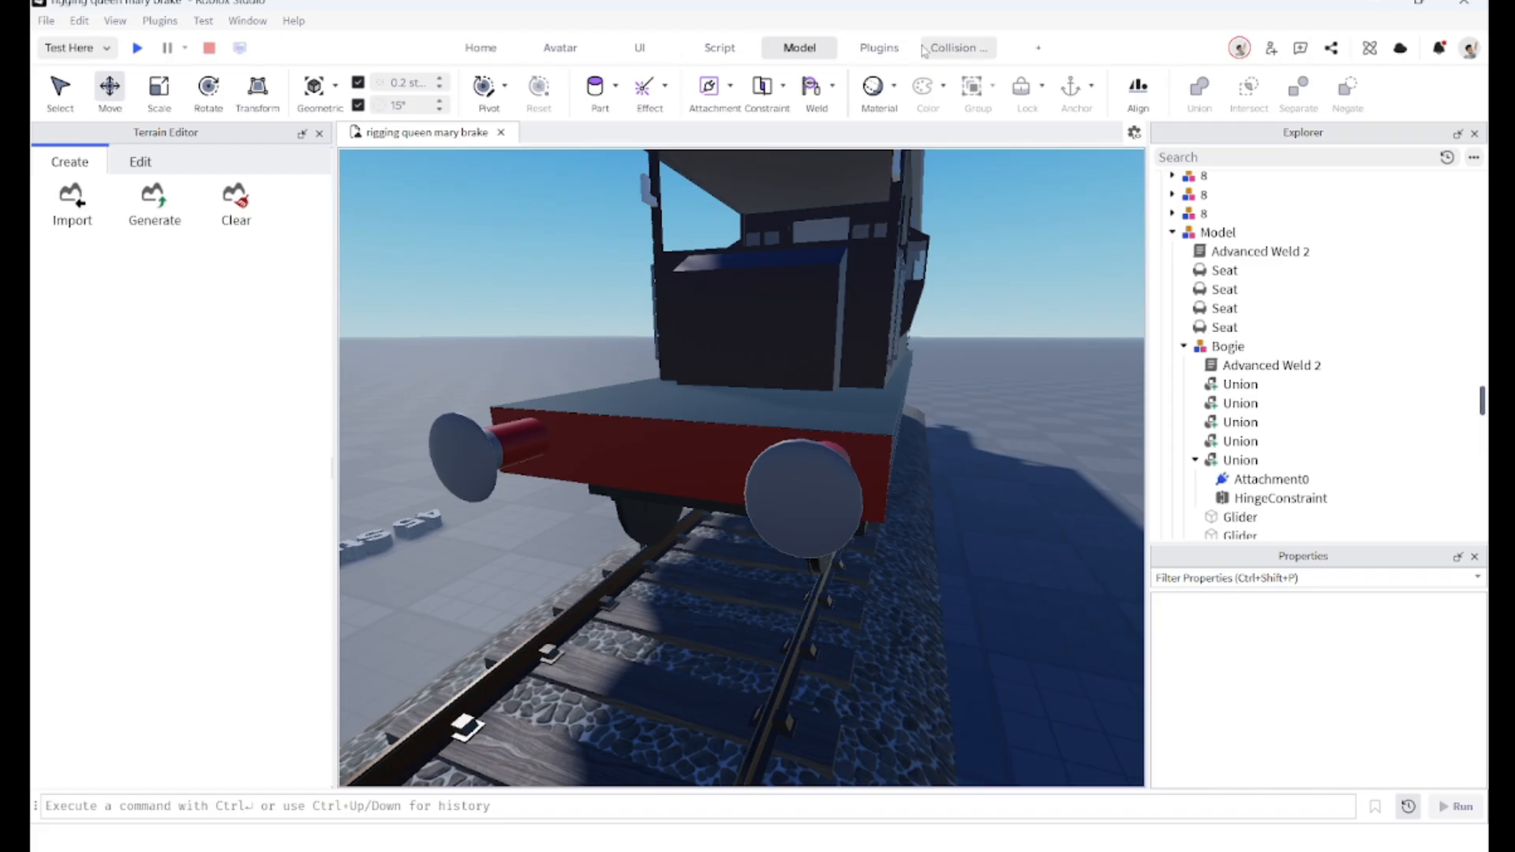
left_click(482, 49)
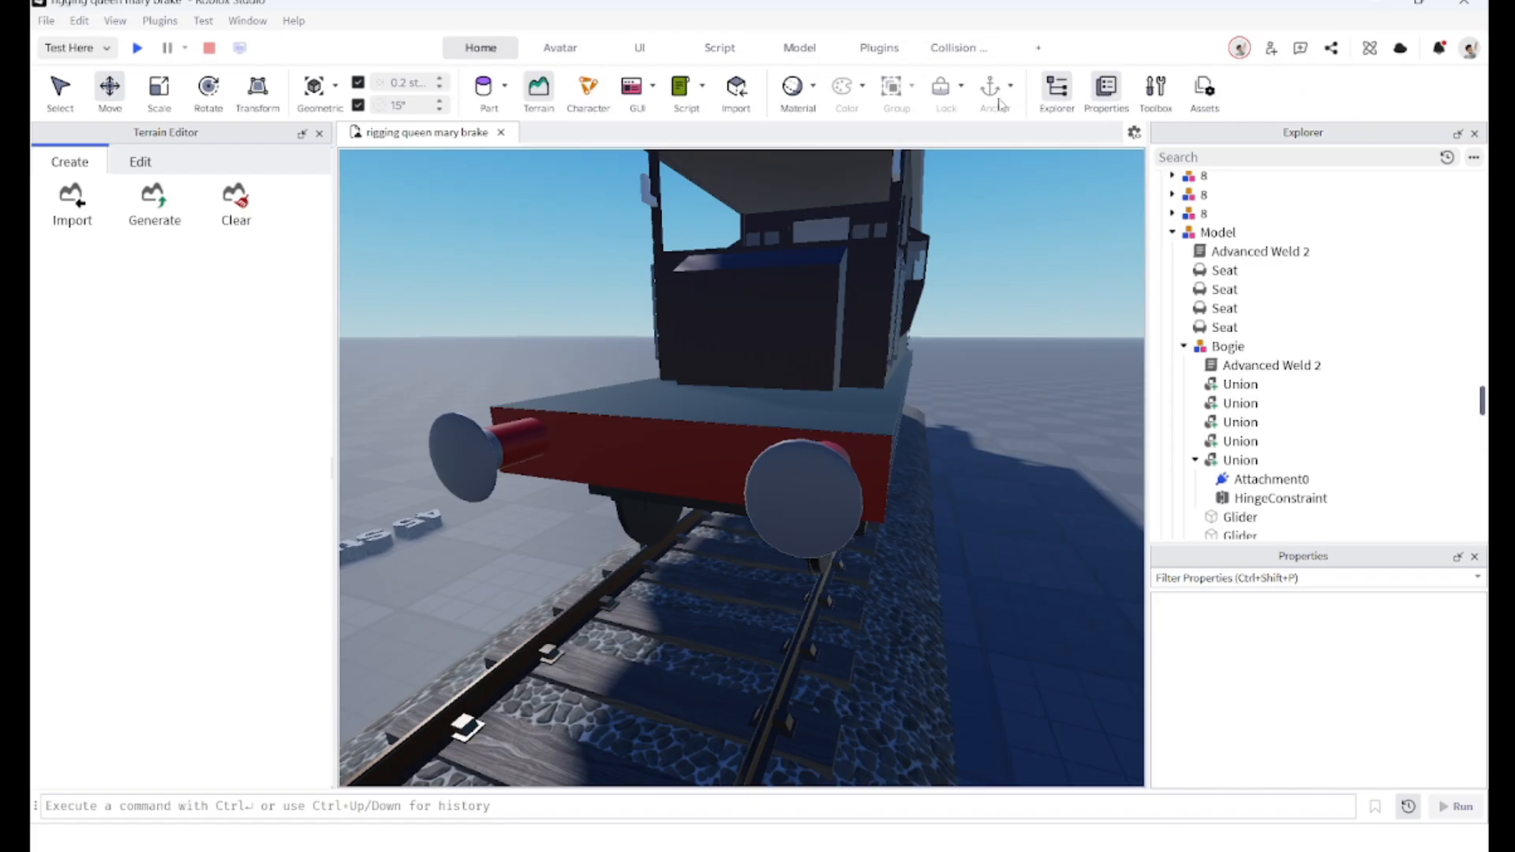
left_click(1156, 88)
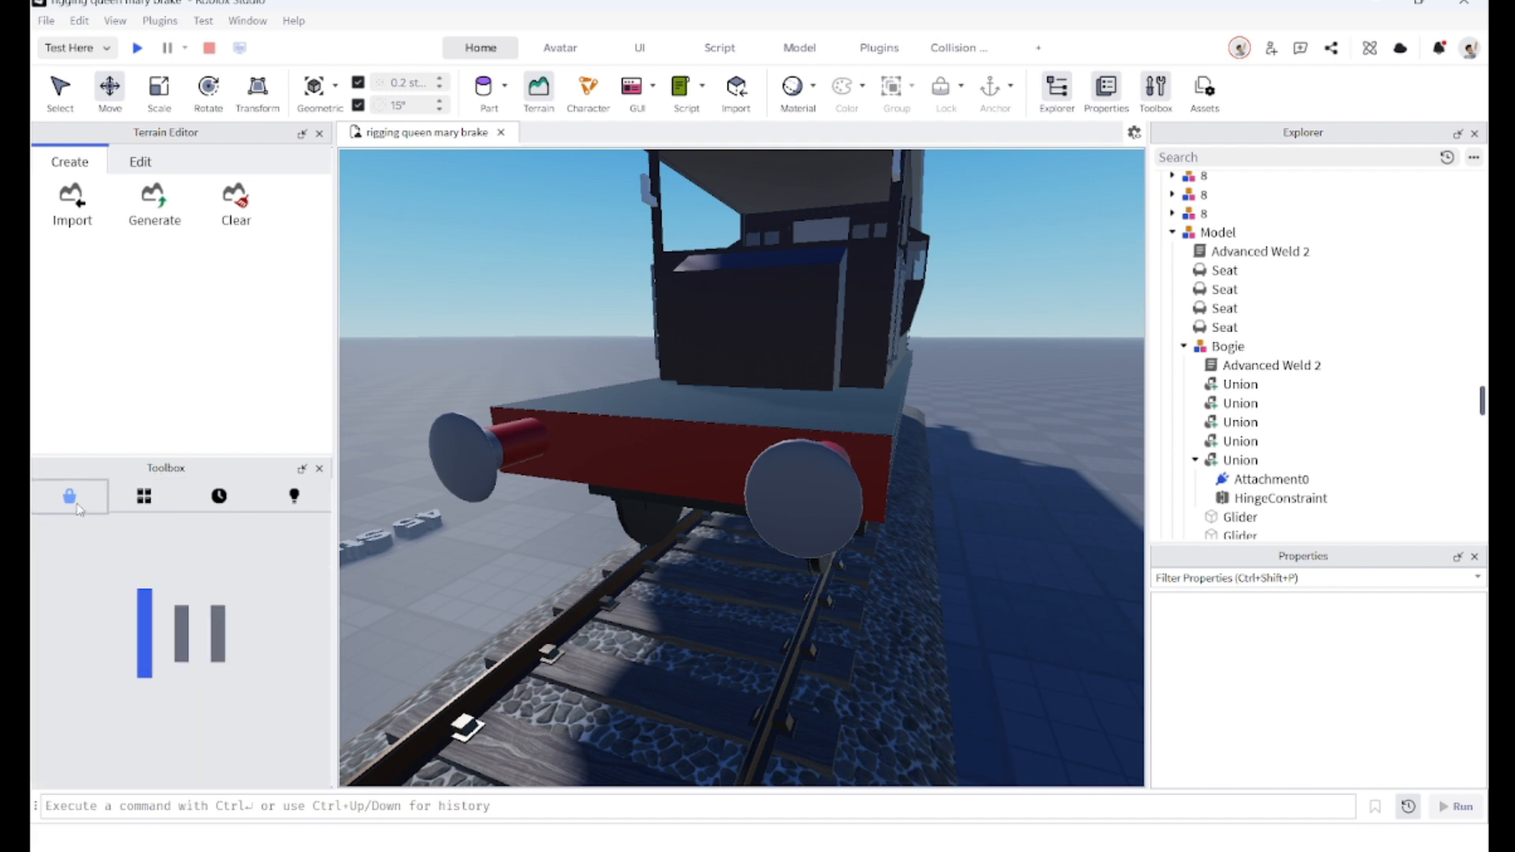
left_click(157, 565)
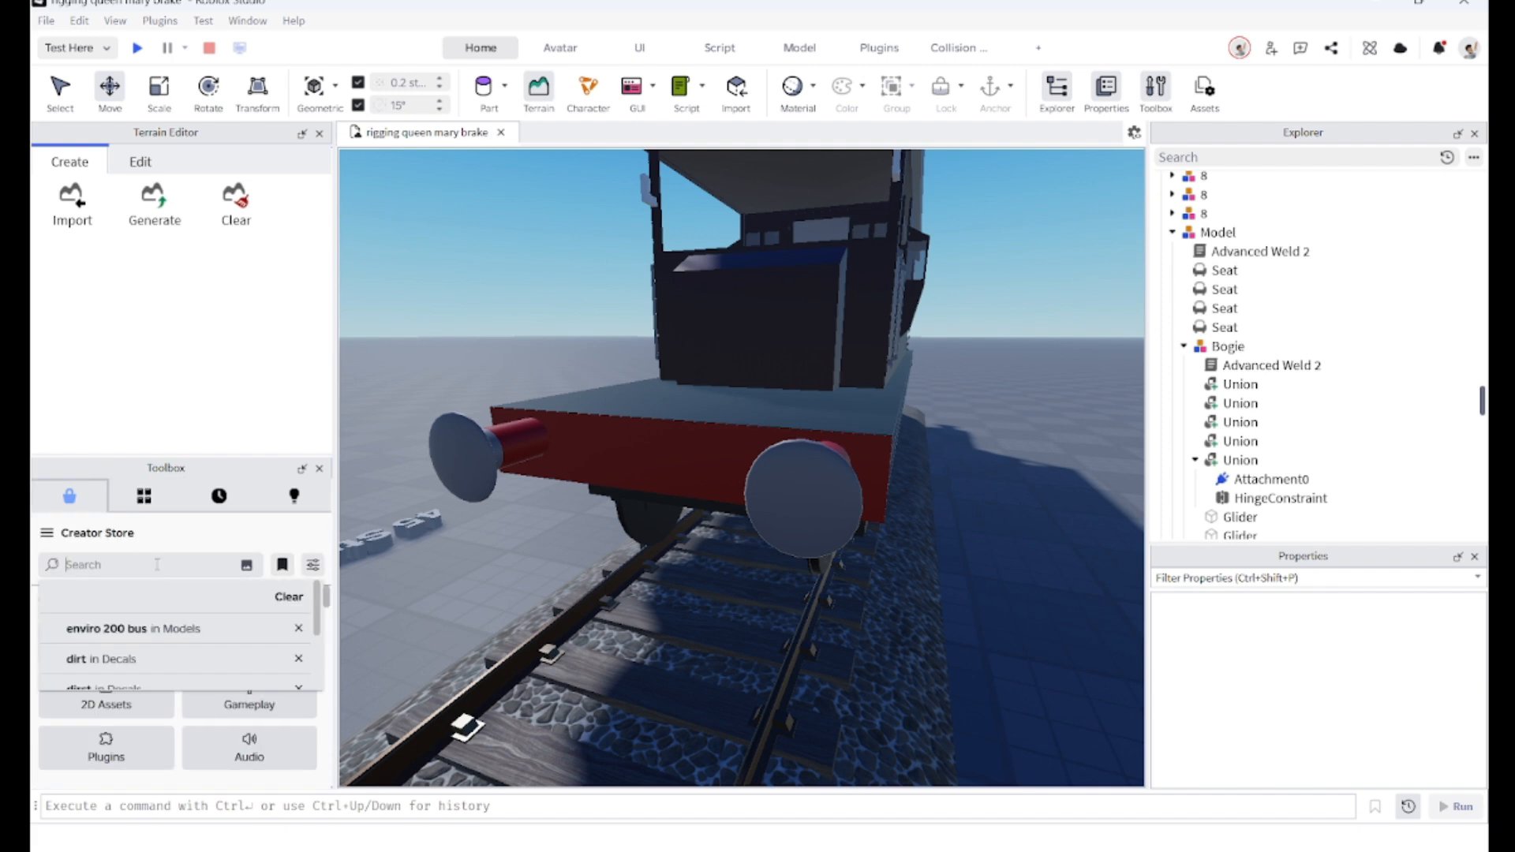
type("SS:R")
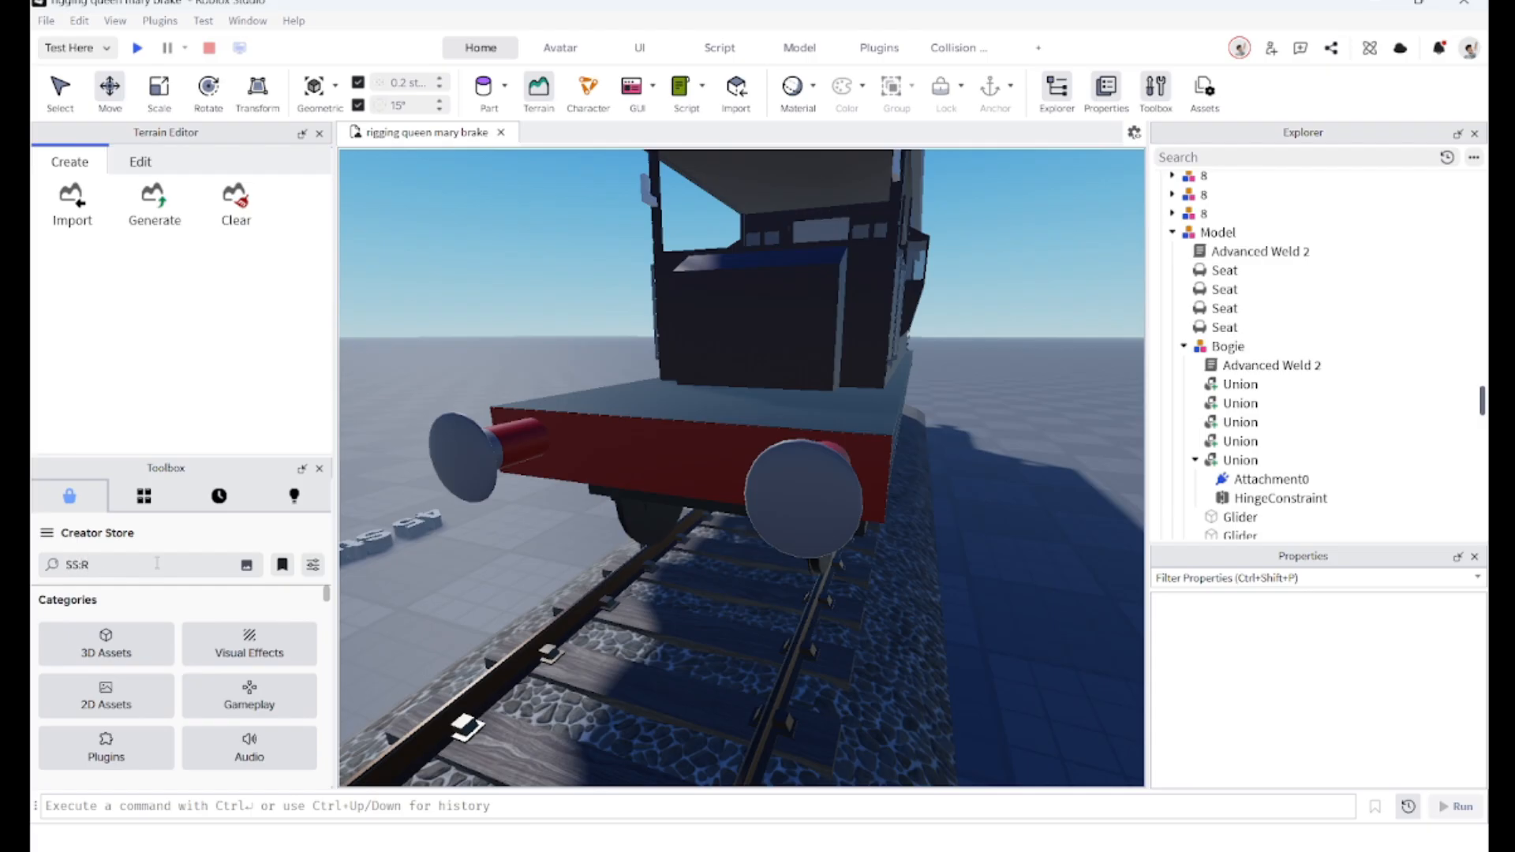
key("Return")
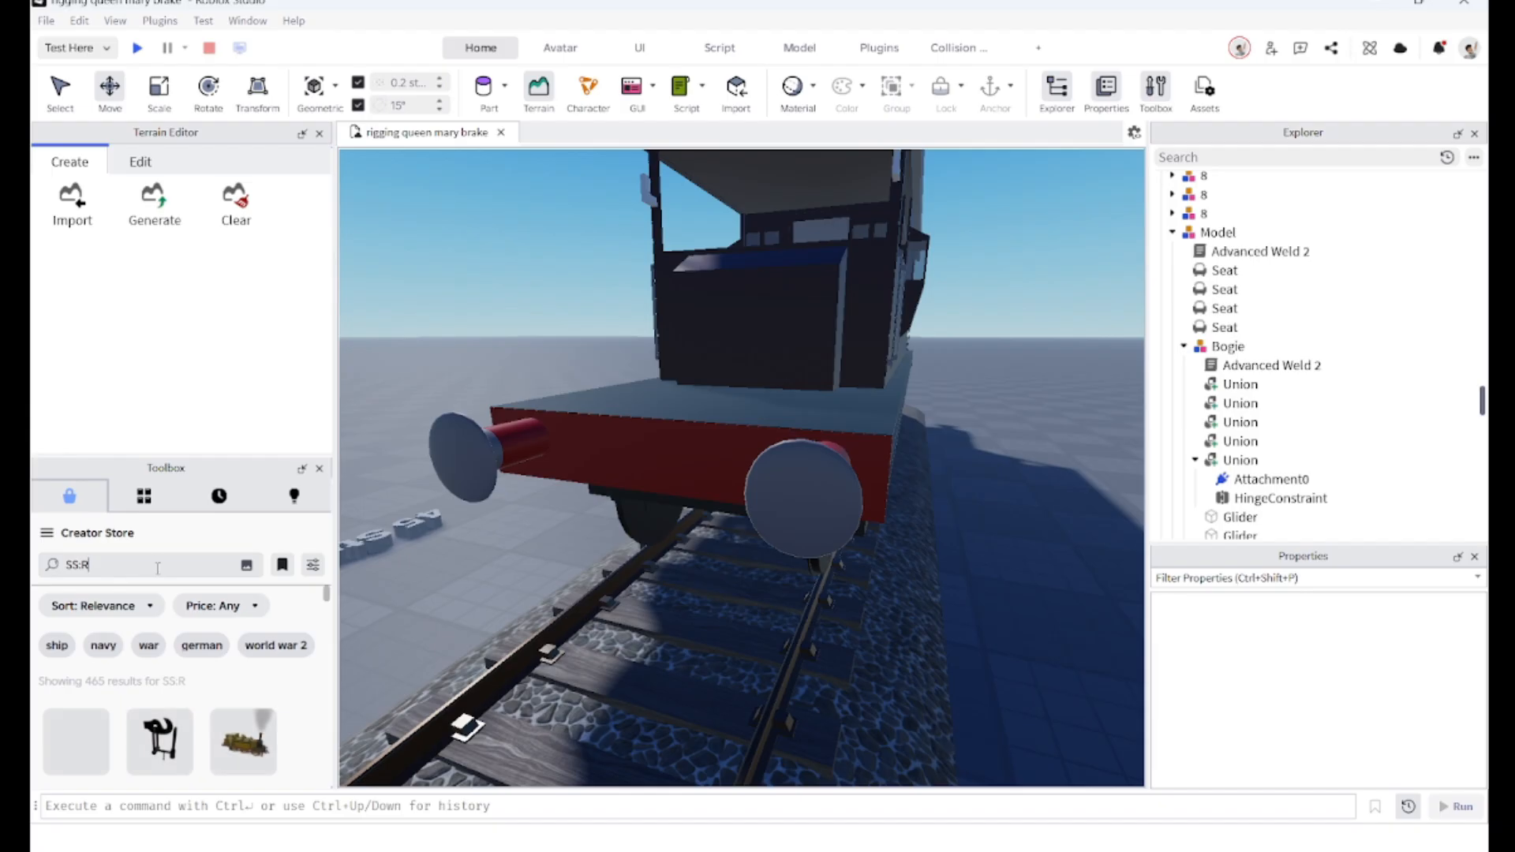
scroll(156, 702, "down", 1)
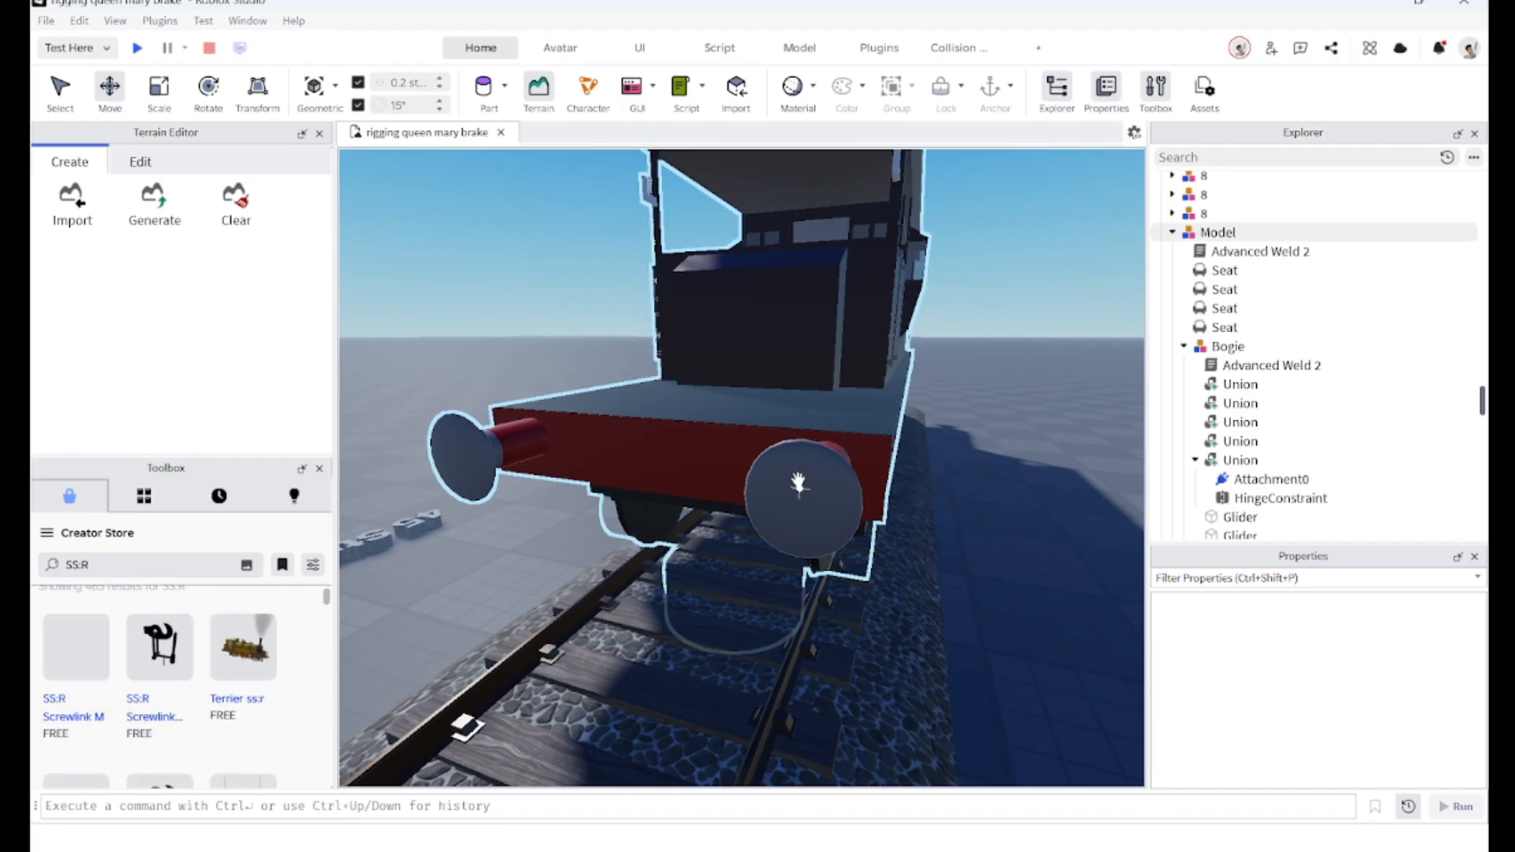
left_click_drag(798, 483, 799, 483)
left_click(748, 446)
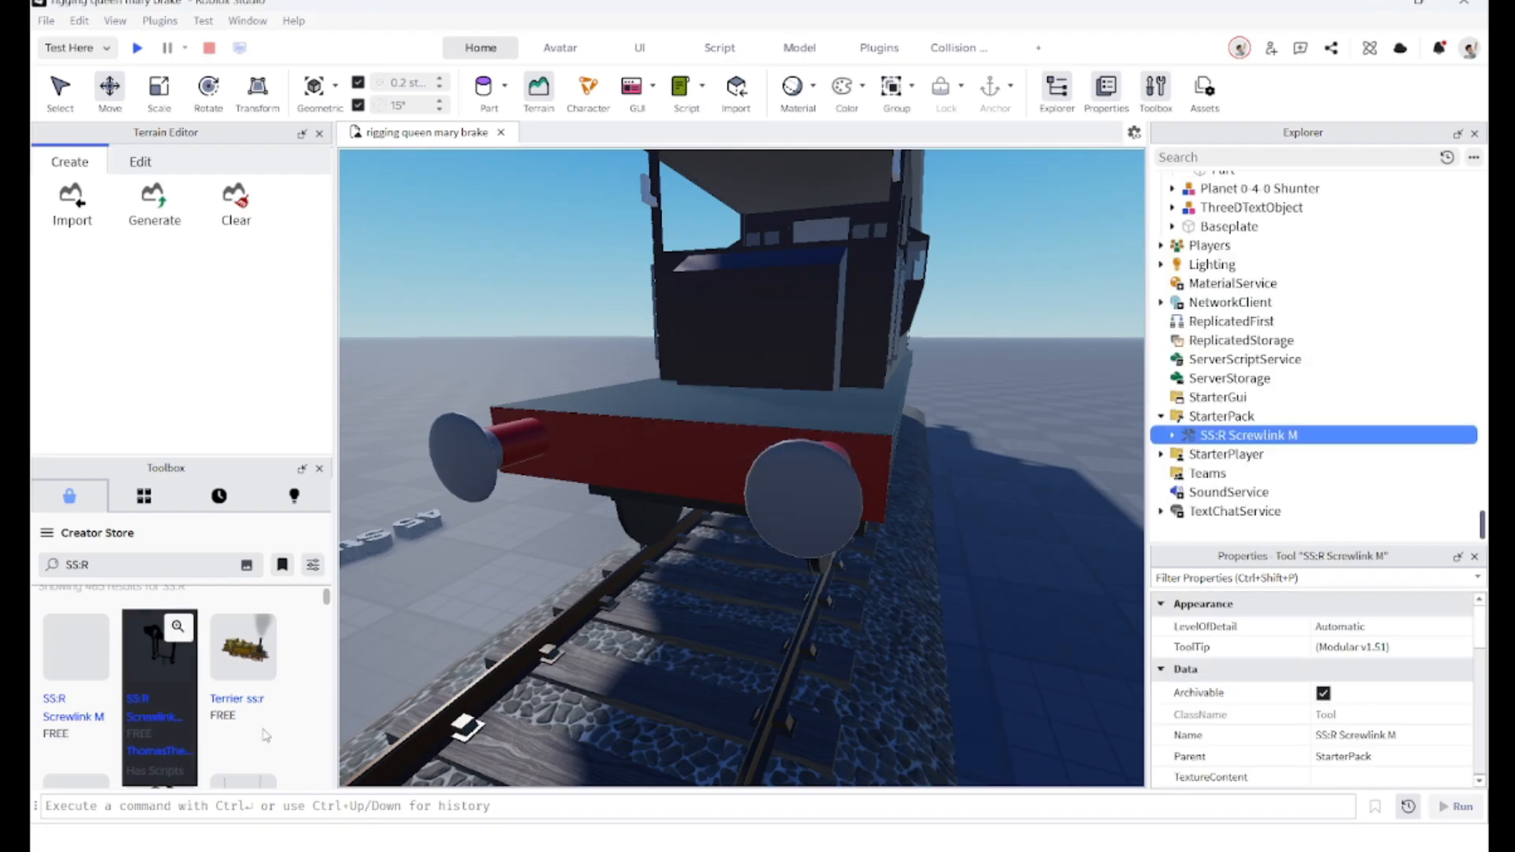
key("f")
right_click_drag(607, 505, 631, 544)
scroll(632, 544, "down", 3)
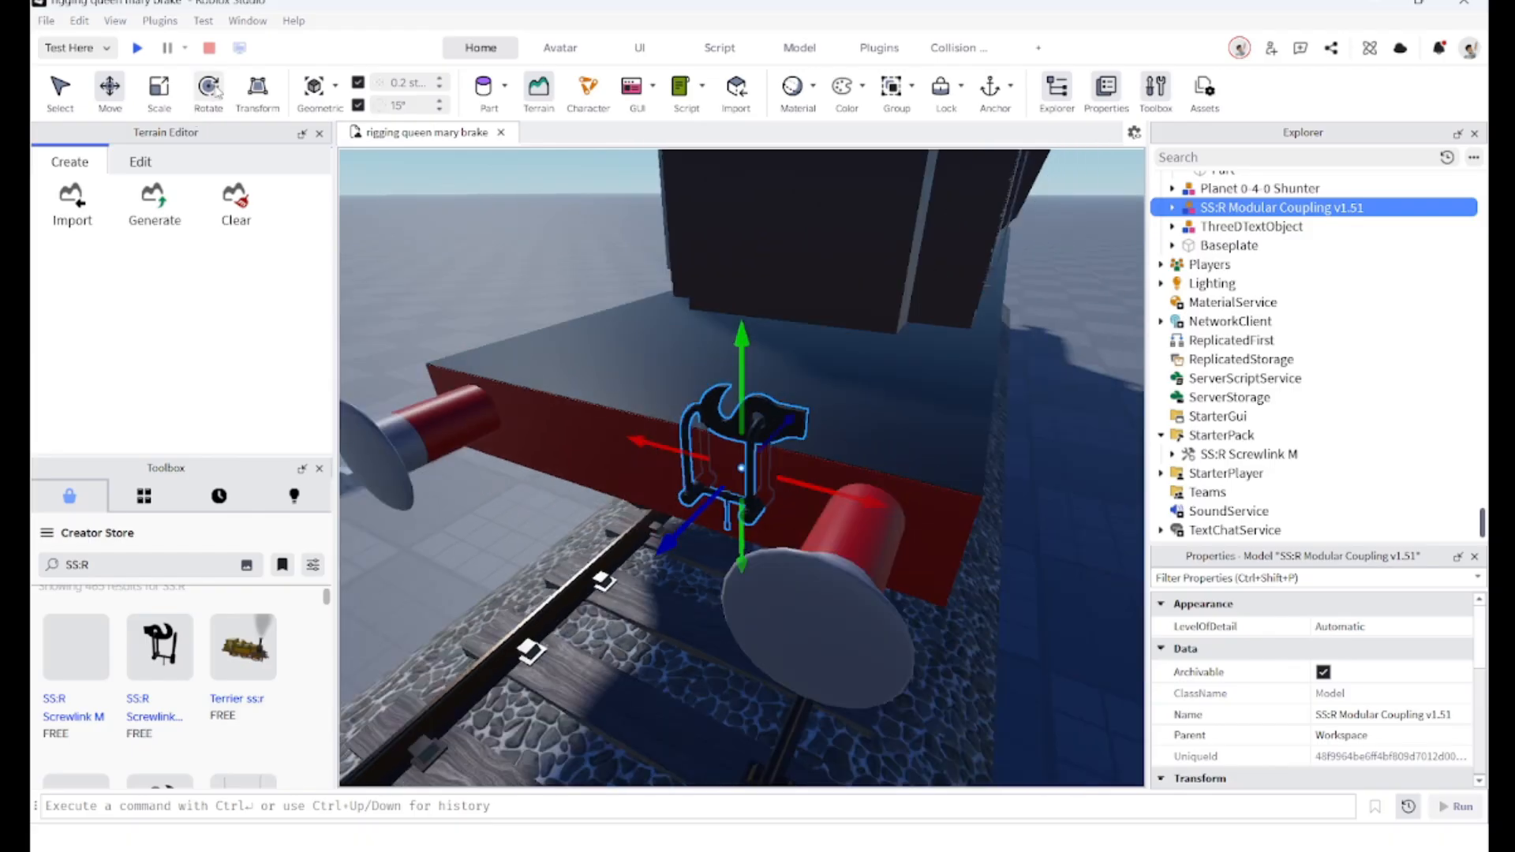
Step: Rotate and move the SS:R Modular Coupling into place at the centre of the van's buffer beam
left_click(215, 90)
left_click_drag(654, 510, 805, 511)
scroll(717, 509, "up", 2)
right_click_drag(716, 509, 758, 559)
scroll(768, 569, "down", 5)
scroll(759, 559, "up", 2)
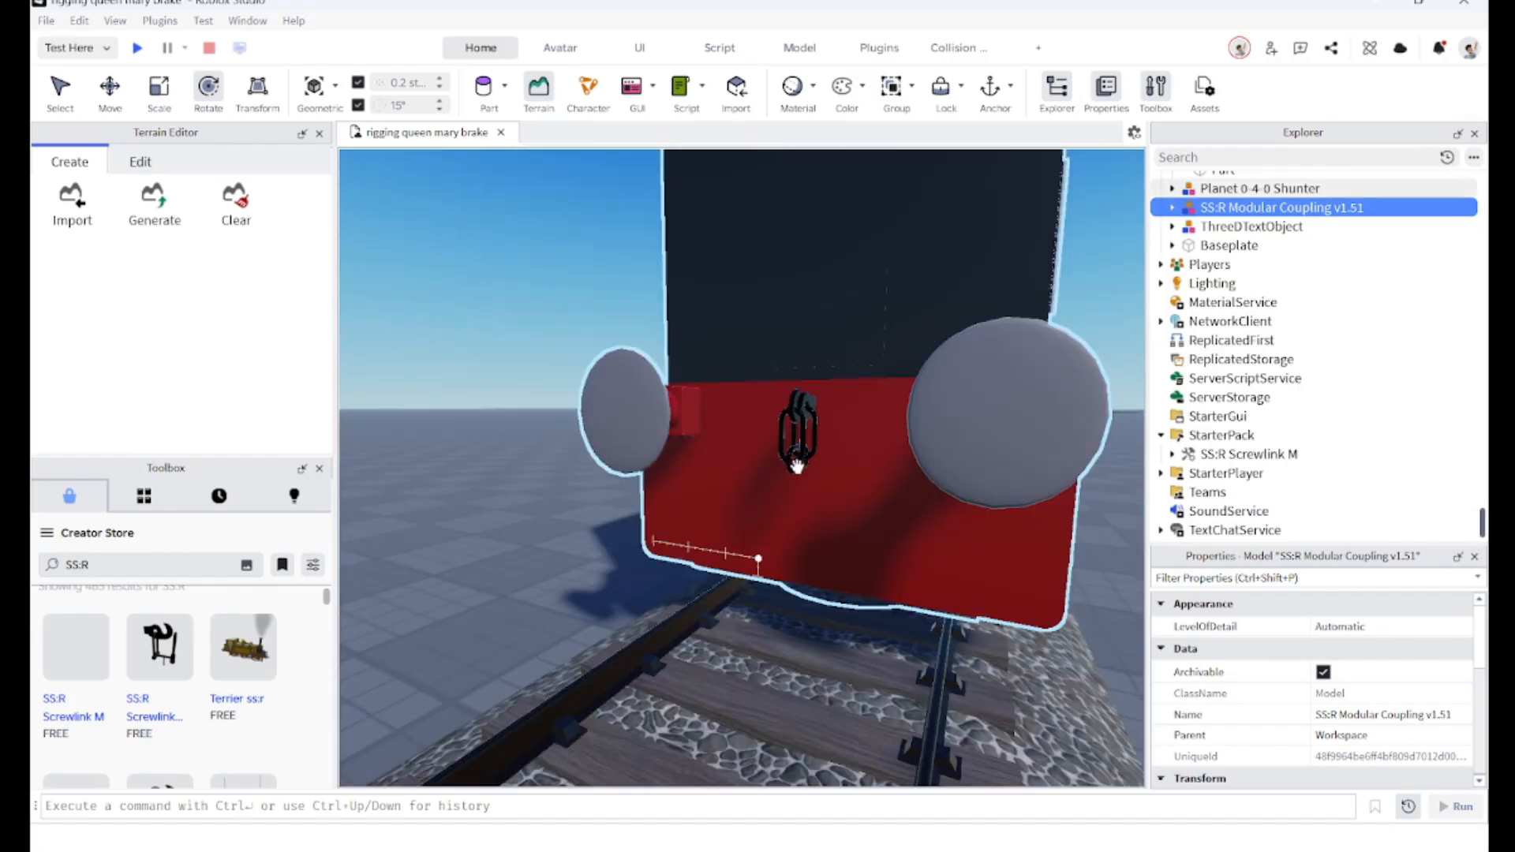
scroll(797, 464, "up", 4)
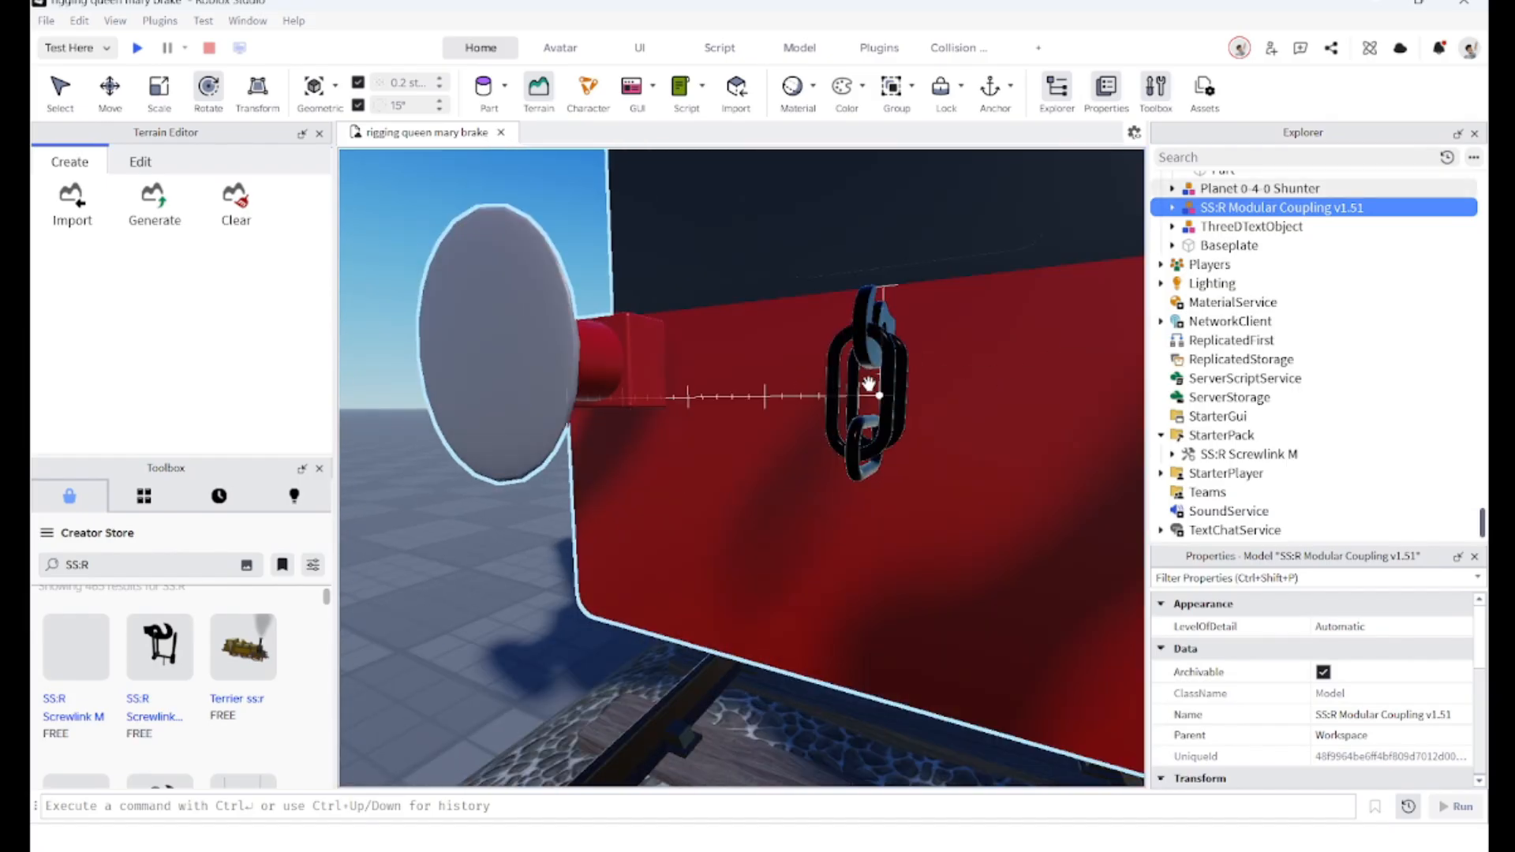
scroll(868, 384, "down", 2)
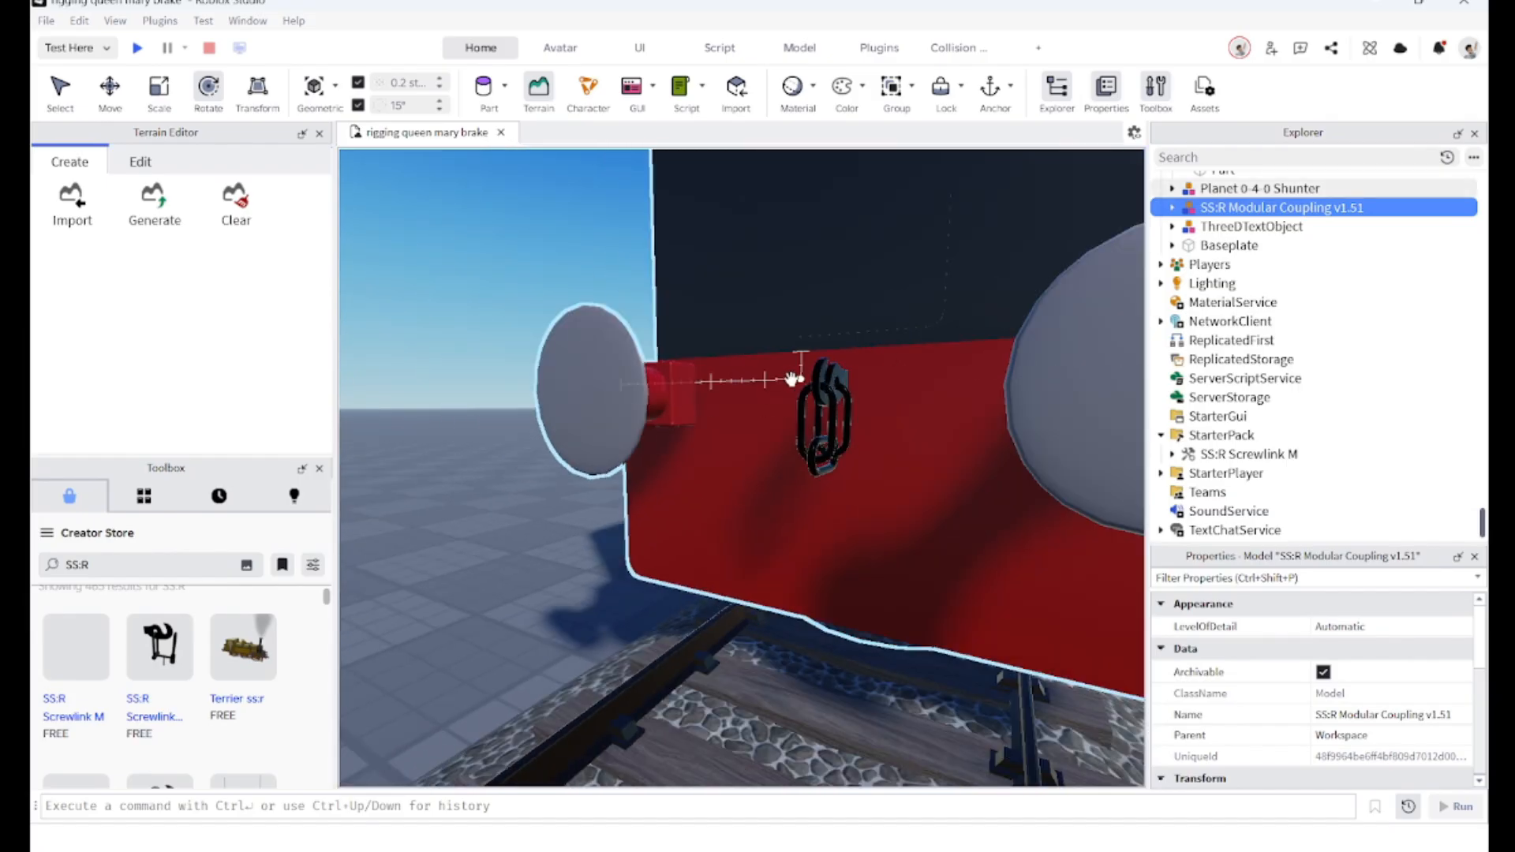
scroll(783, 407, "down", 5)
mouse_move(783, 406)
right_mouse_down()
mouse_move(845, 397)
mouse_move(778, 379)
right_mouse_up()
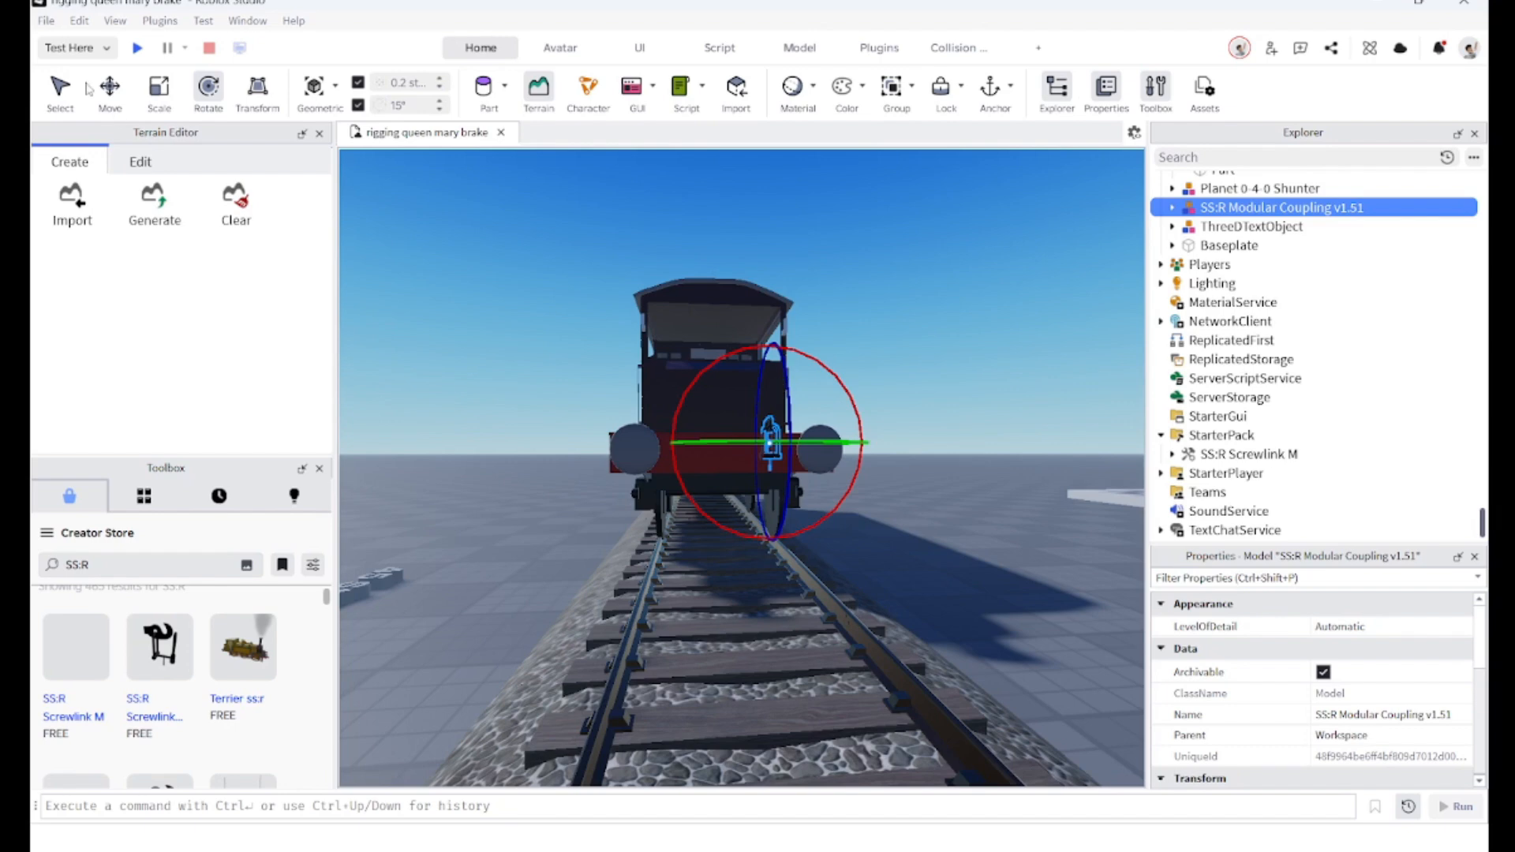
left_click(109, 87)
scroll(802, 338, "up", 5)
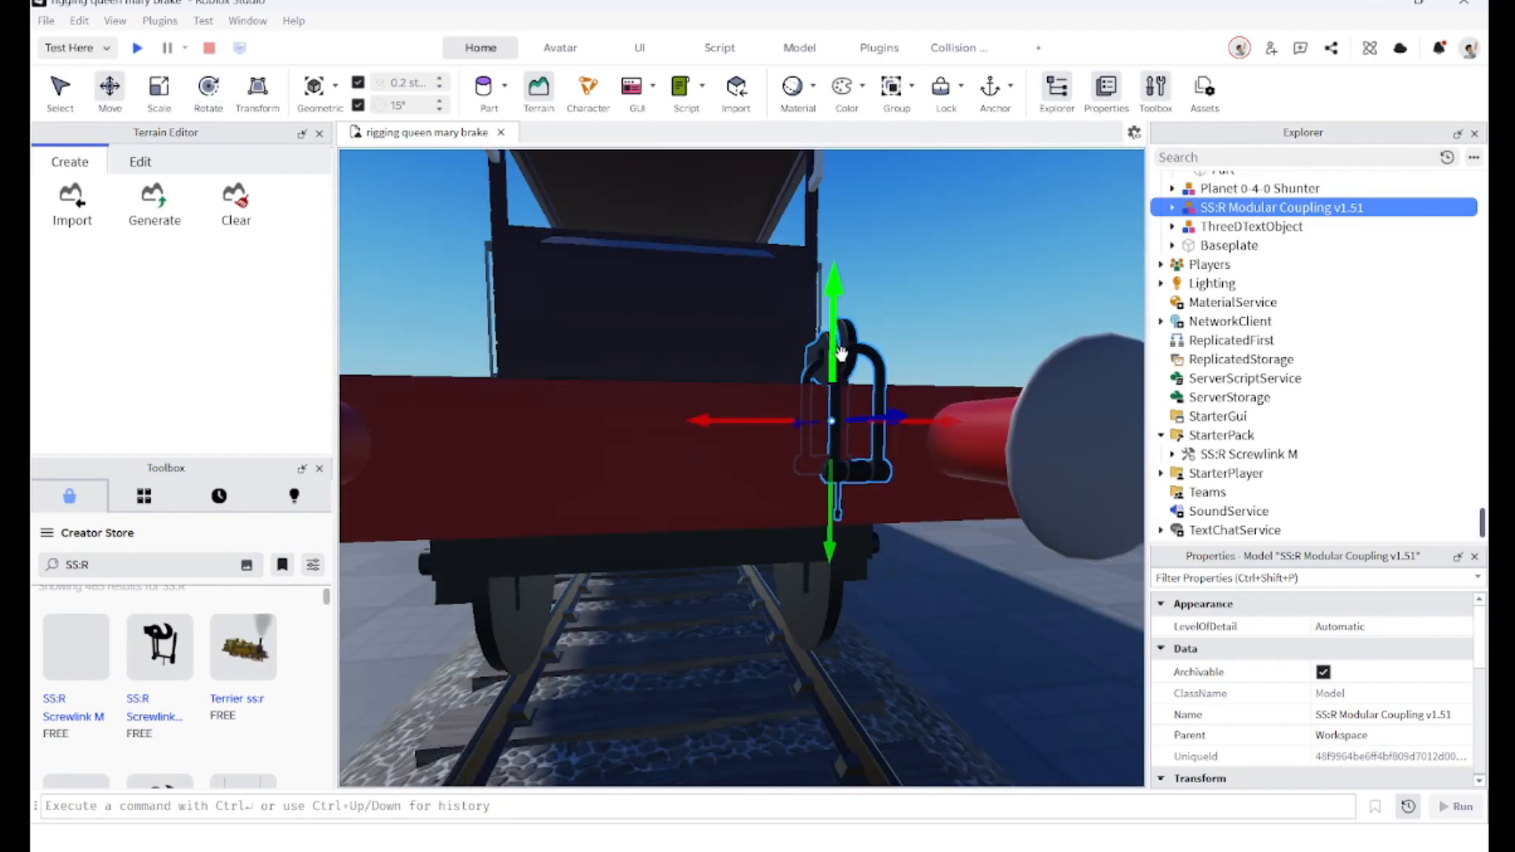
left_click_drag(841, 356, 805, 463)
right_click_drag(841, 356, 805, 464)
scroll(789, 464, "down", 2)
left_click_drag(805, 463, 710, 433)
right_click_drag(709, 434, 709, 433)
Step: Select the coupling's Chain1, Chain2, ChainWhatever and Hook parts and set their Material to SmoothPlastic
left_click(1173, 207)
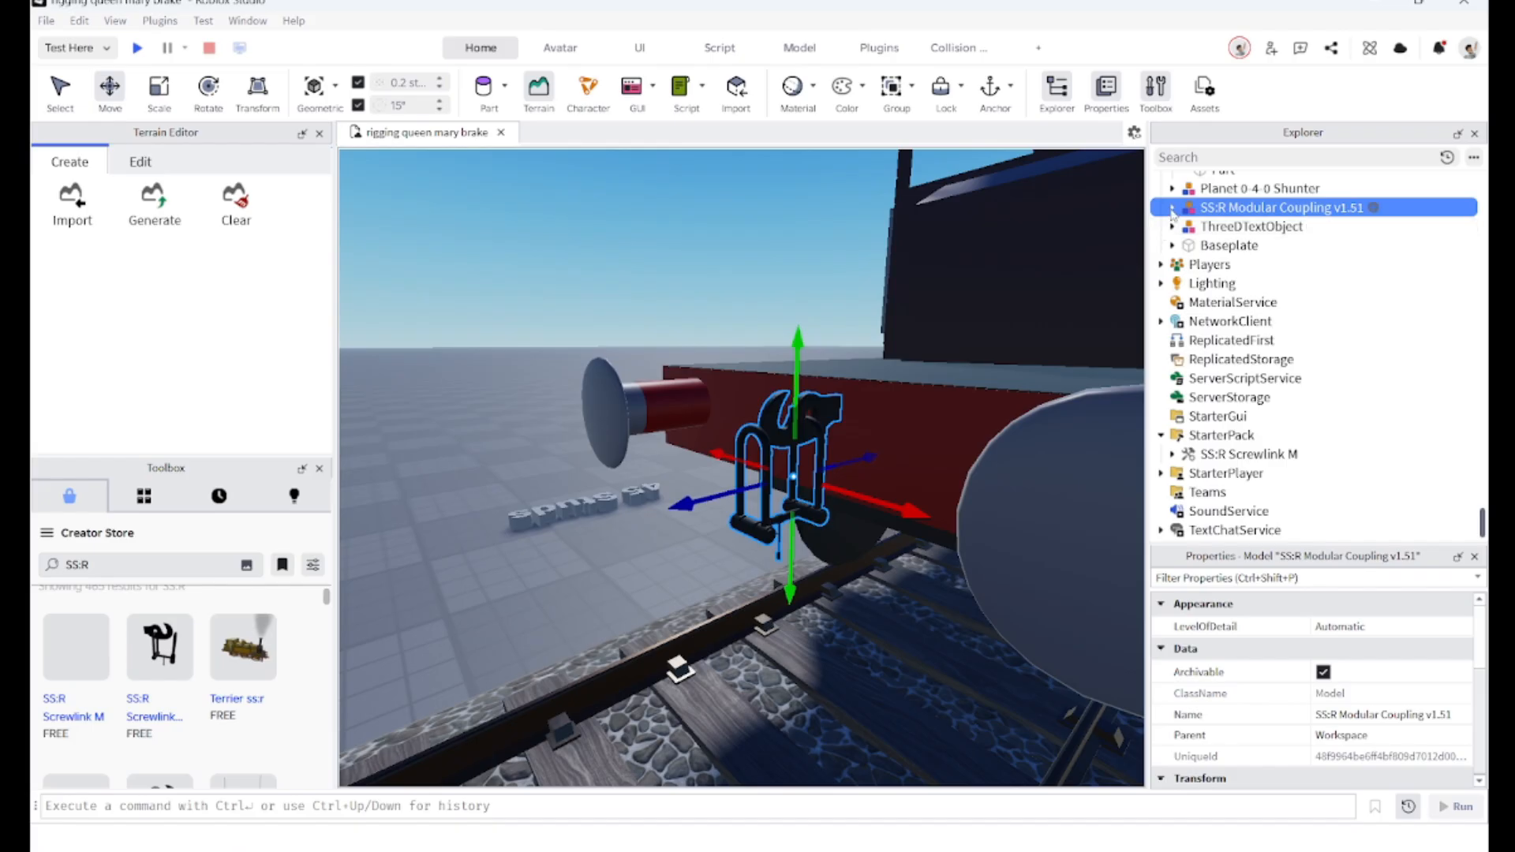
left_click(1183, 228)
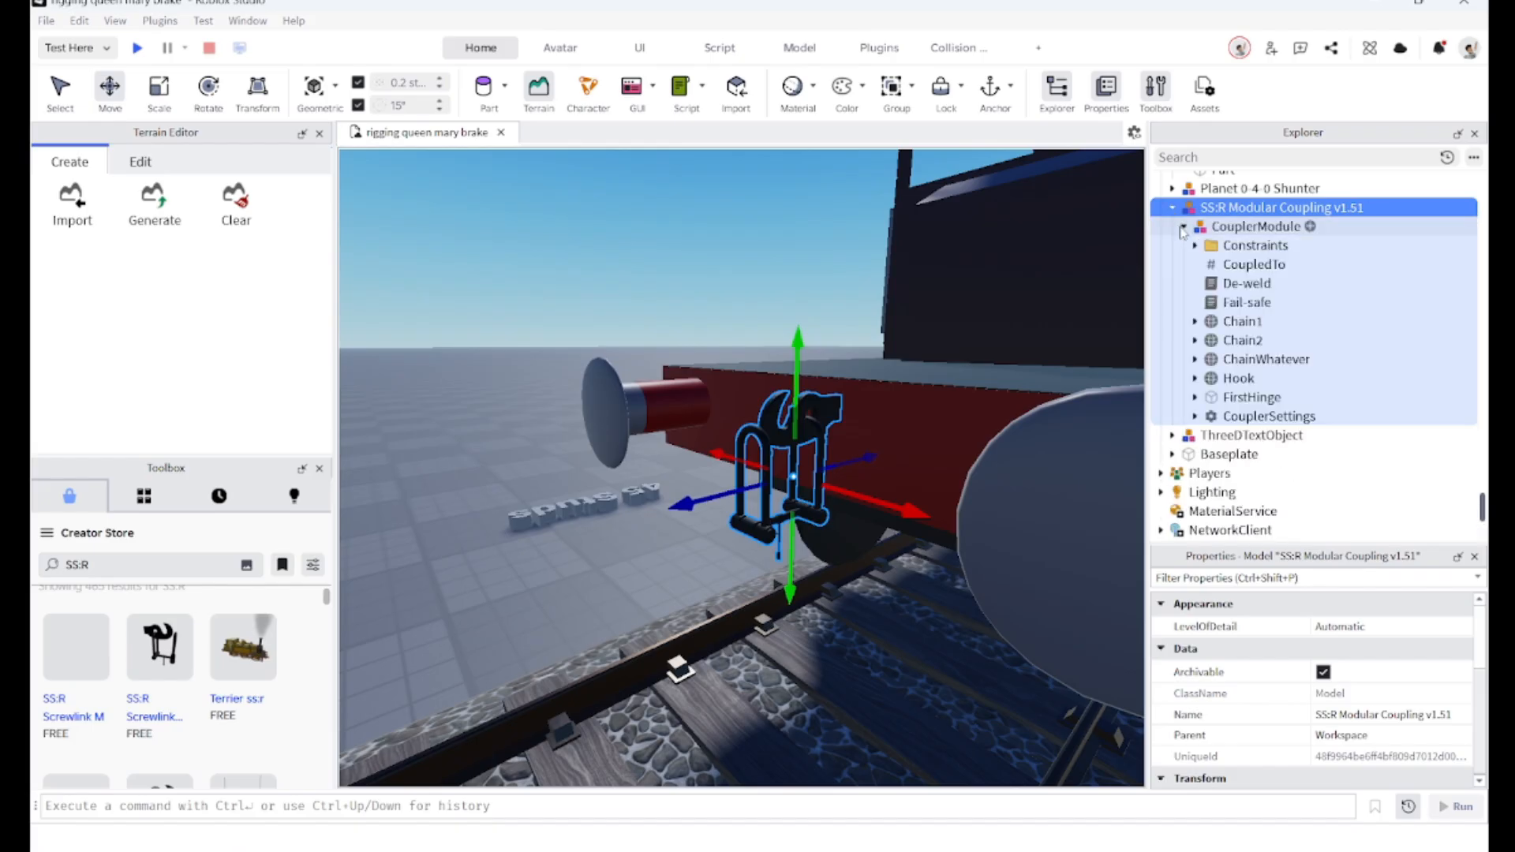
left_click(1168, 325)
left_click(1168, 346, "ctrl")
left_click(1171, 358, "ctrl")
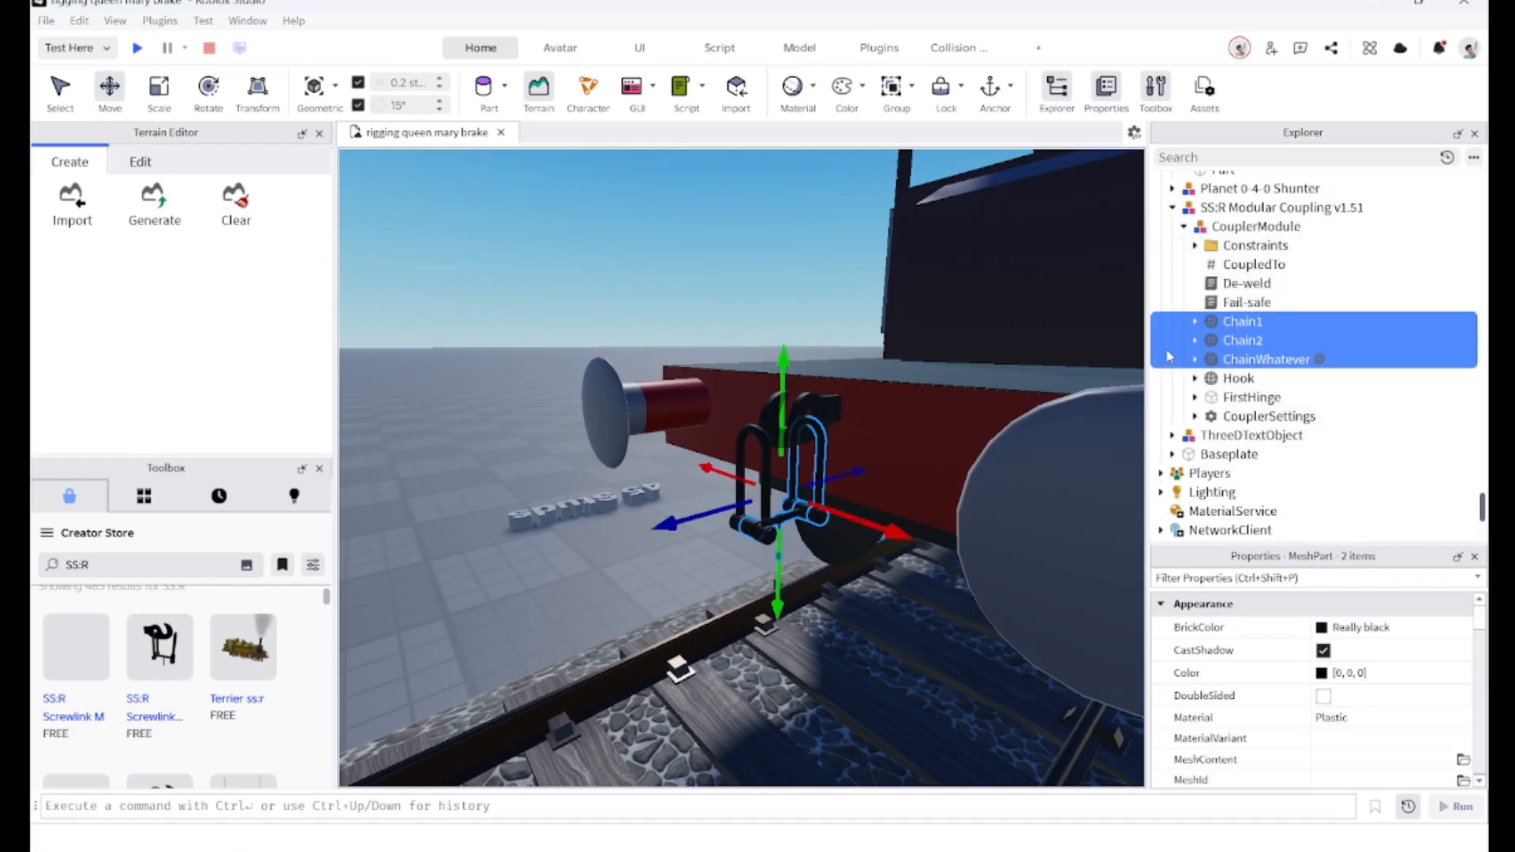
left_click(1173, 379, "ctrl")
left_click(1389, 717)
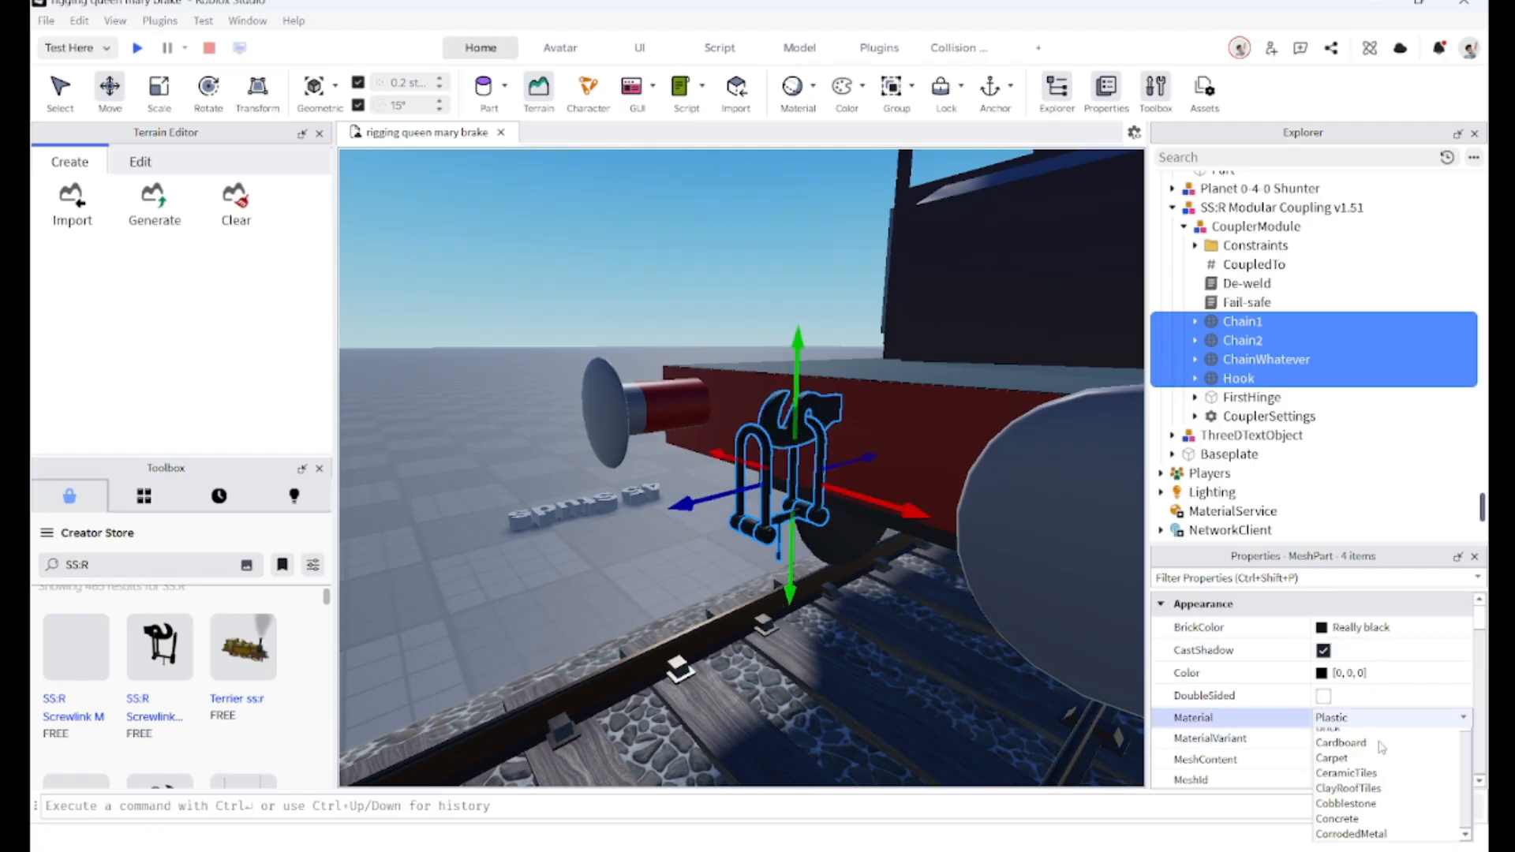
left_click(1363, 827)
key("f")
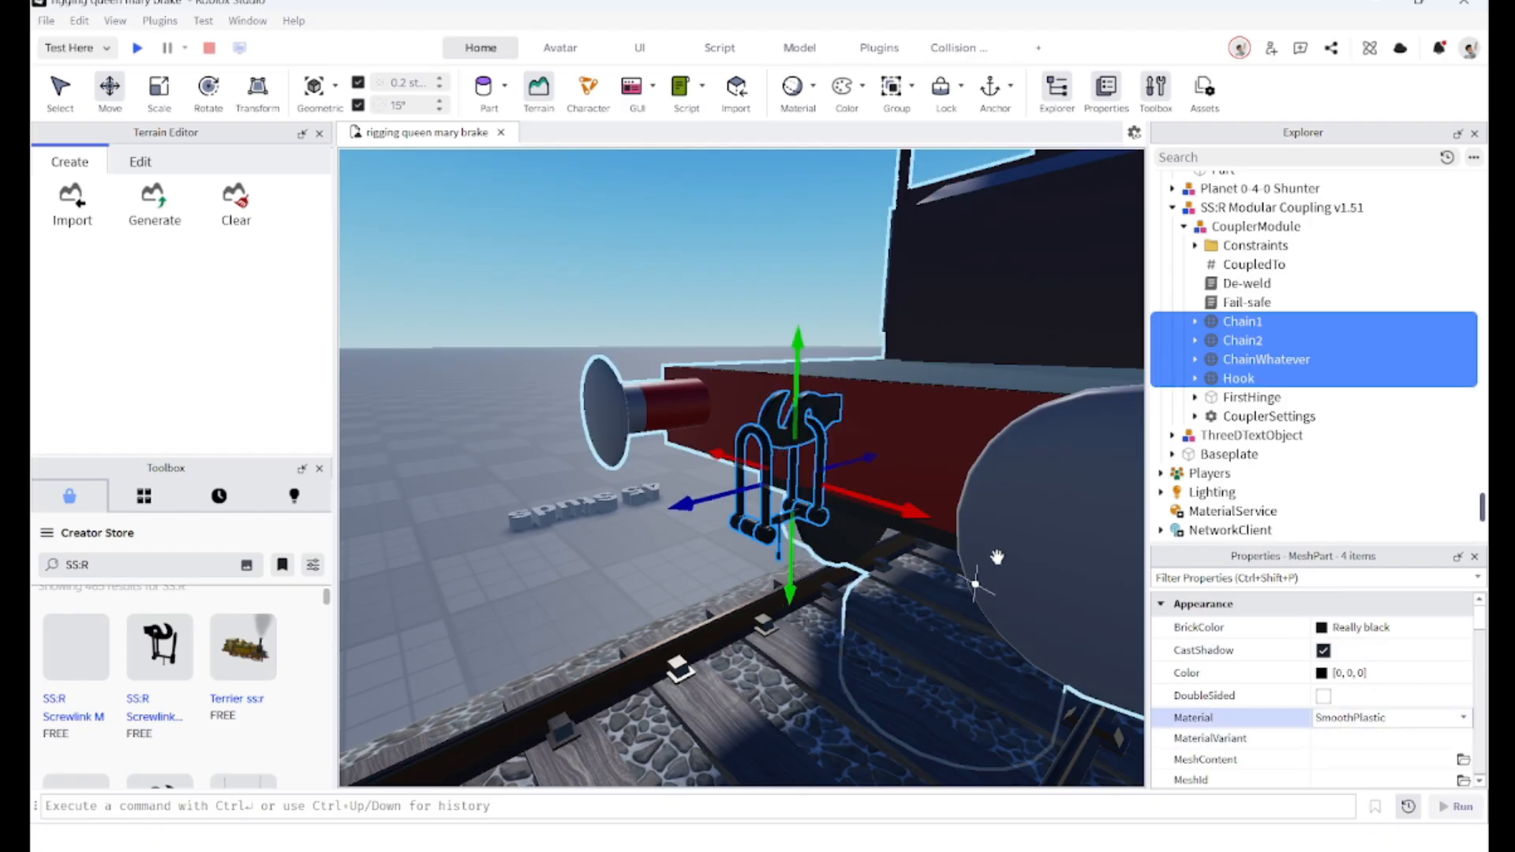
Step: Weld the coupling's Hook to the van's body with the Weld tool
left_click(1165, 380)
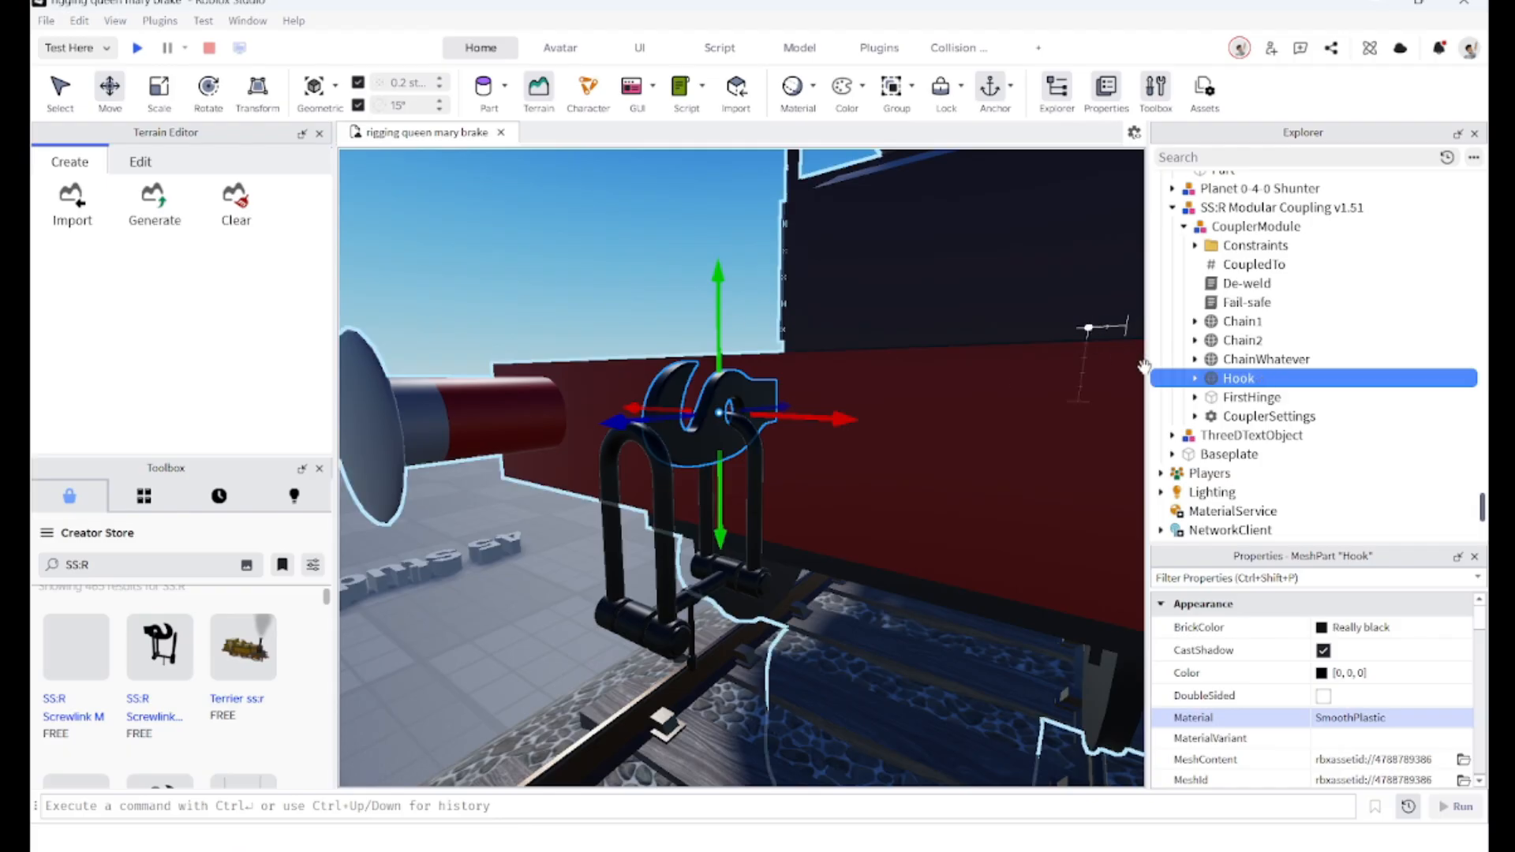
left_click(1194, 379)
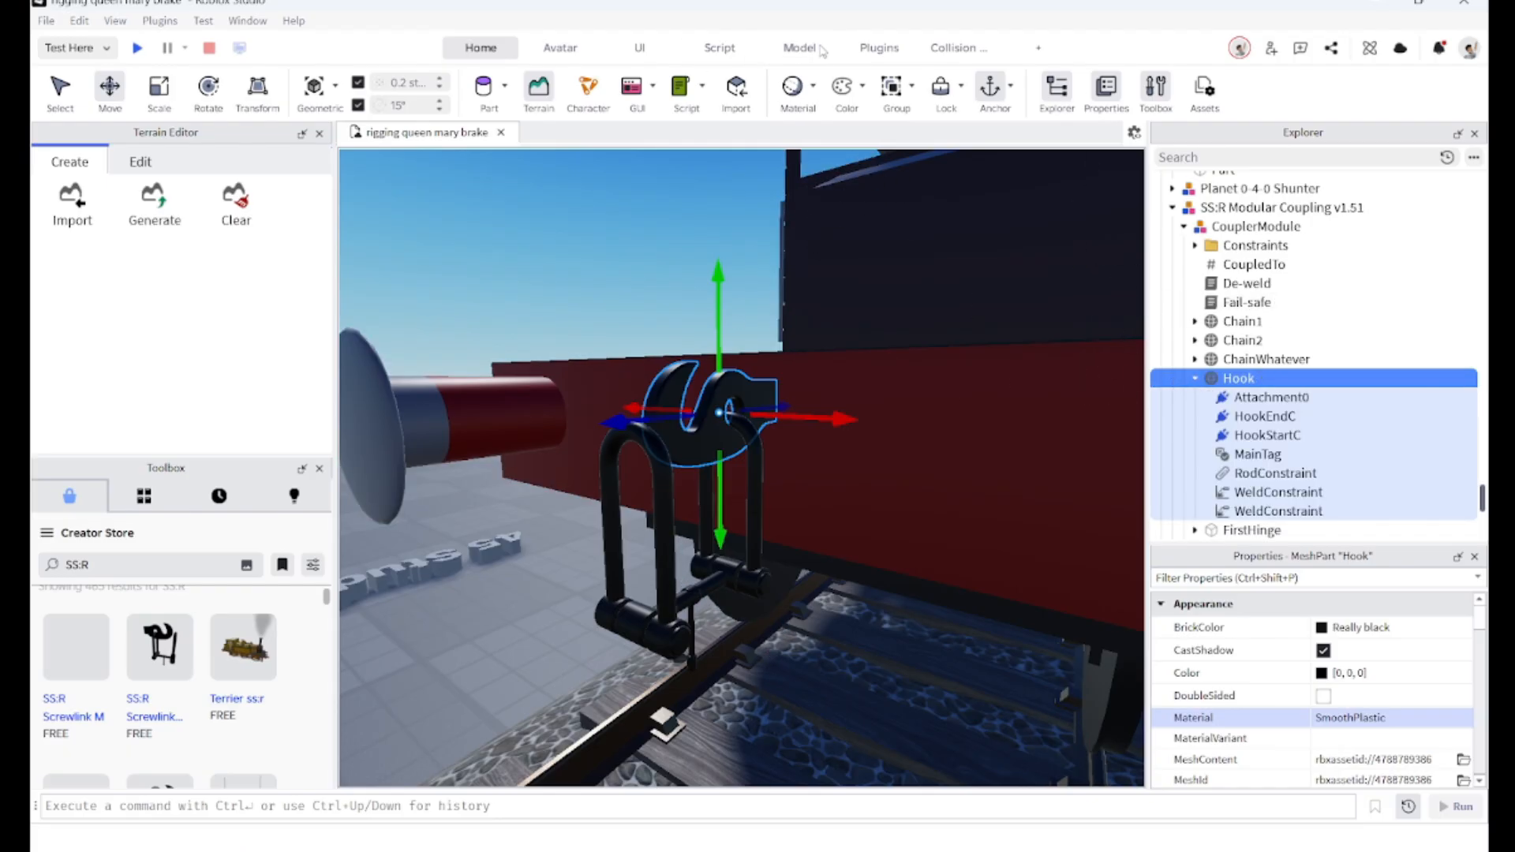
left_click(793, 49)
left_click(788, 95)
left_click(788, 95)
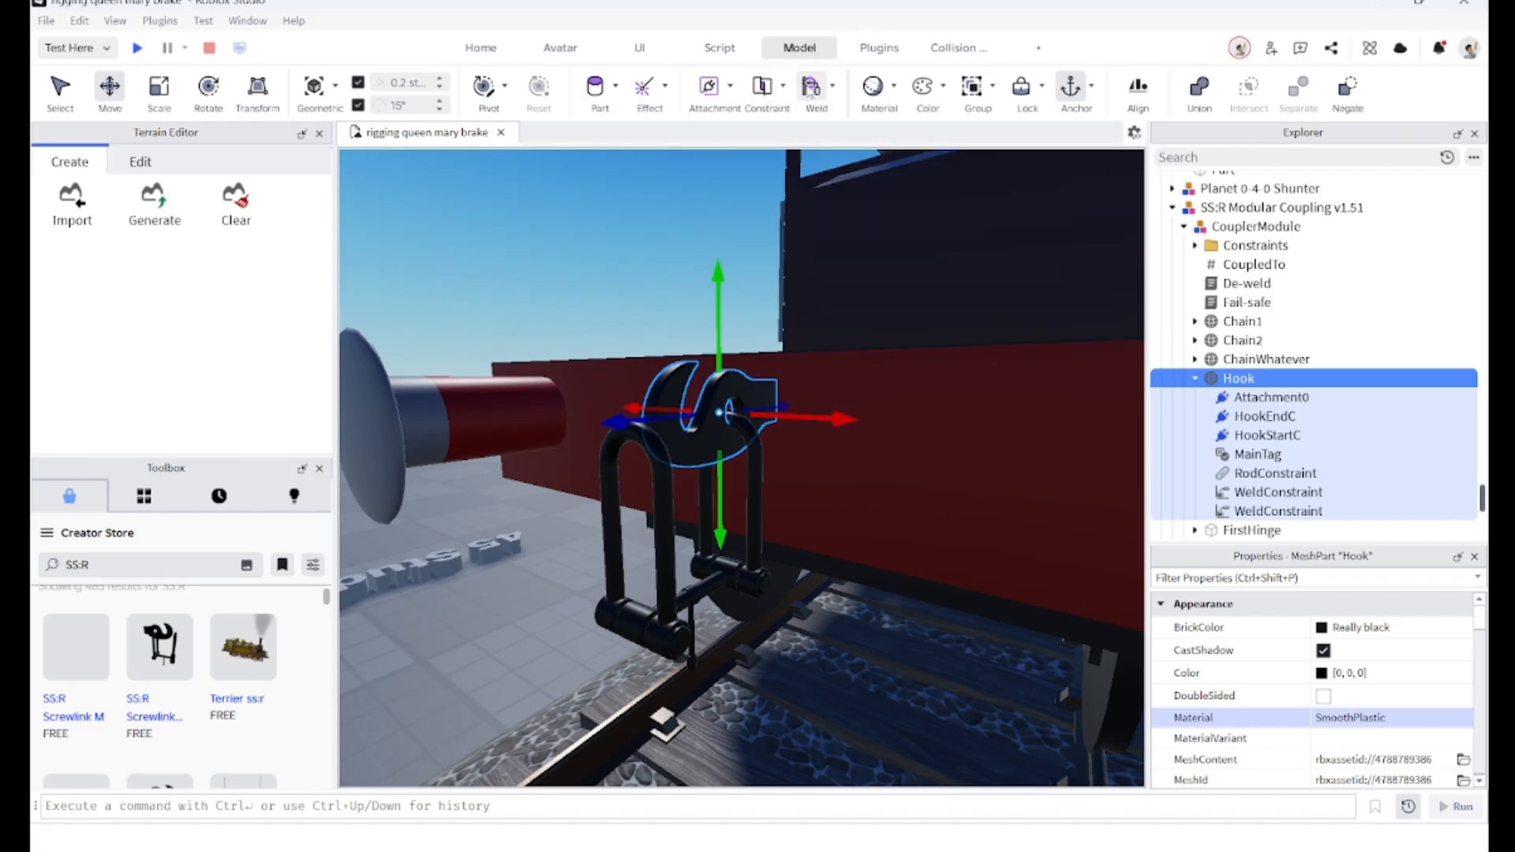
left_click(811, 87)
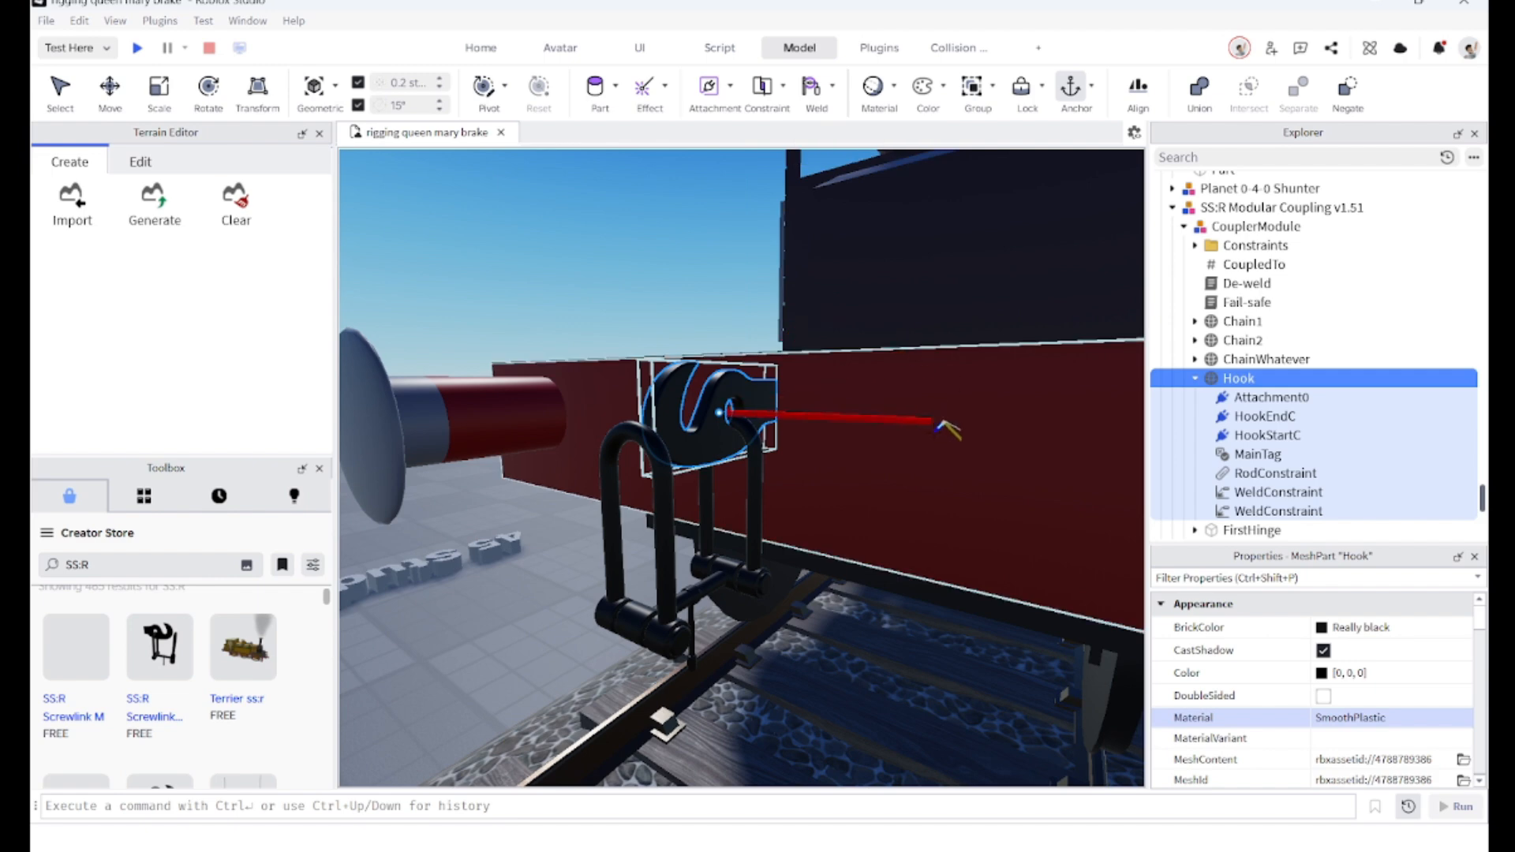
left_click(951, 434)
scroll(900, 442, "down", 4)
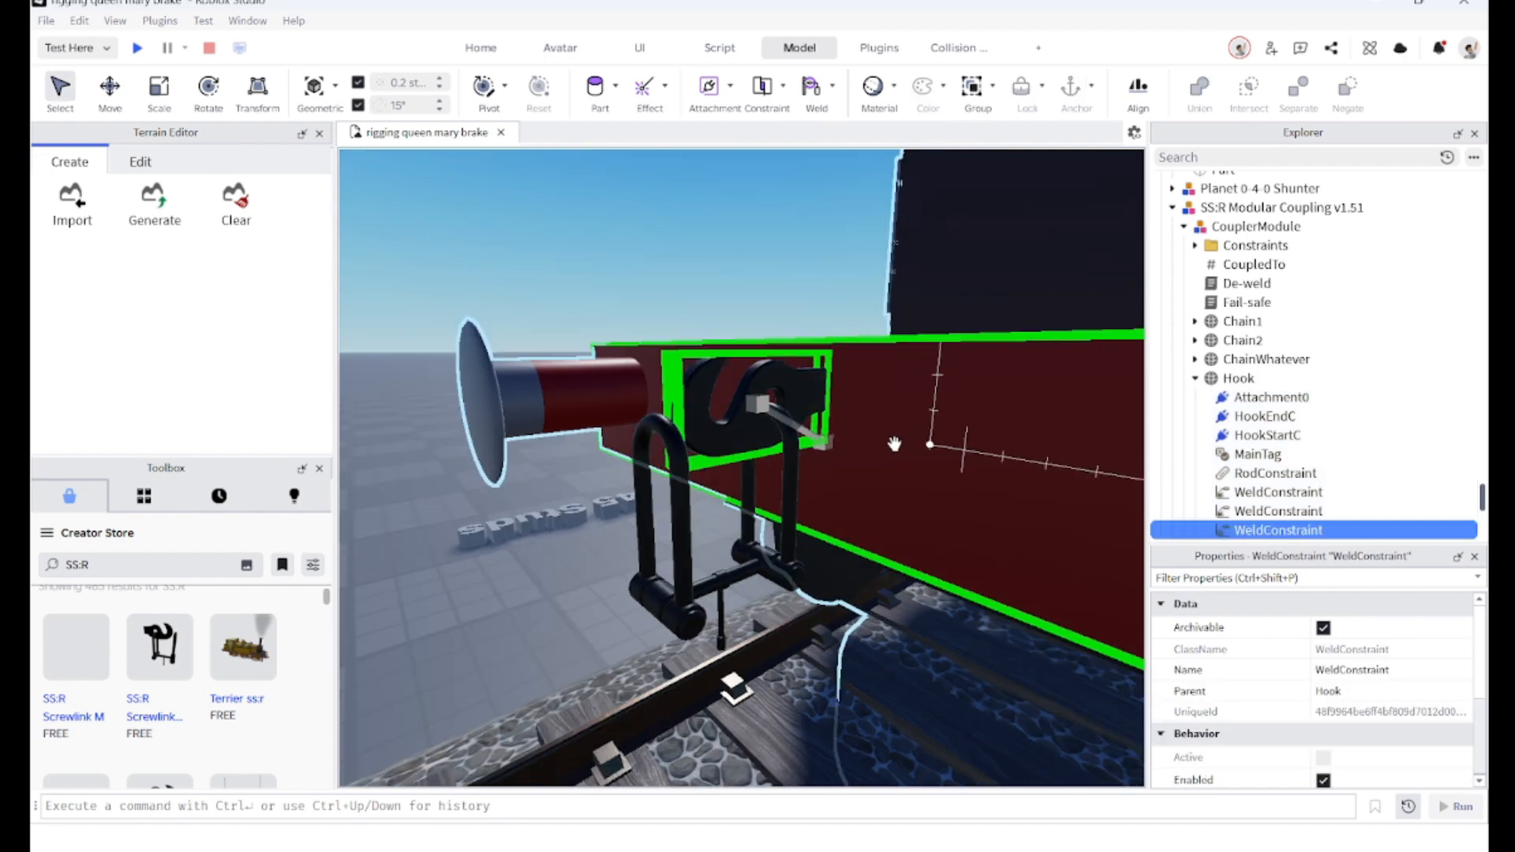
Step: Duplicate the coupling and rotate the copy to face the van's other end
left_click(575, 557)
key("d")
right_click_drag(777, 441, 821, 438)
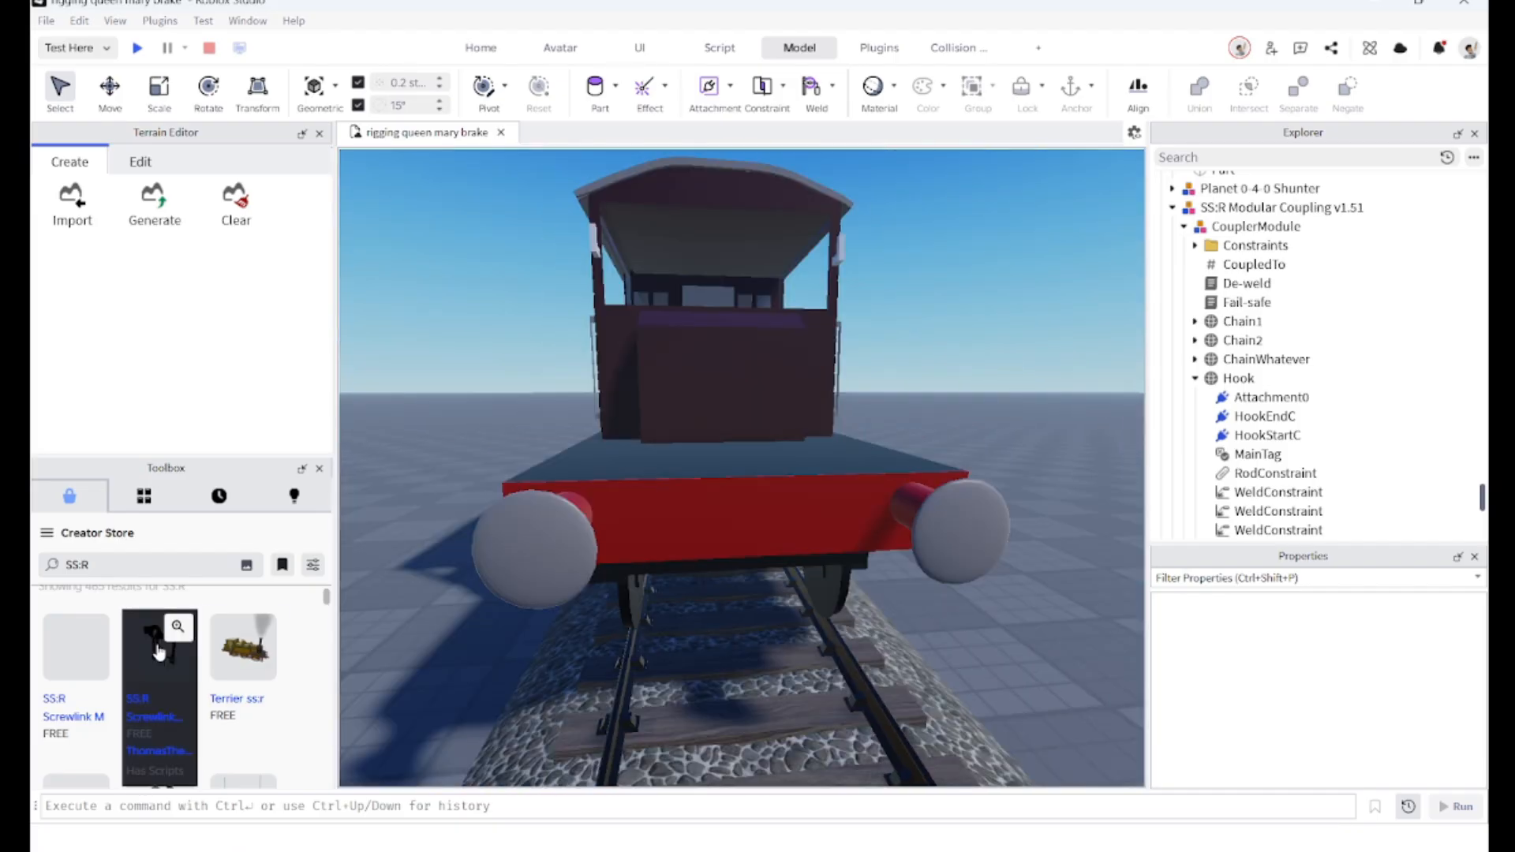
key("f")
right_click_drag(696, 433, 696, 457)
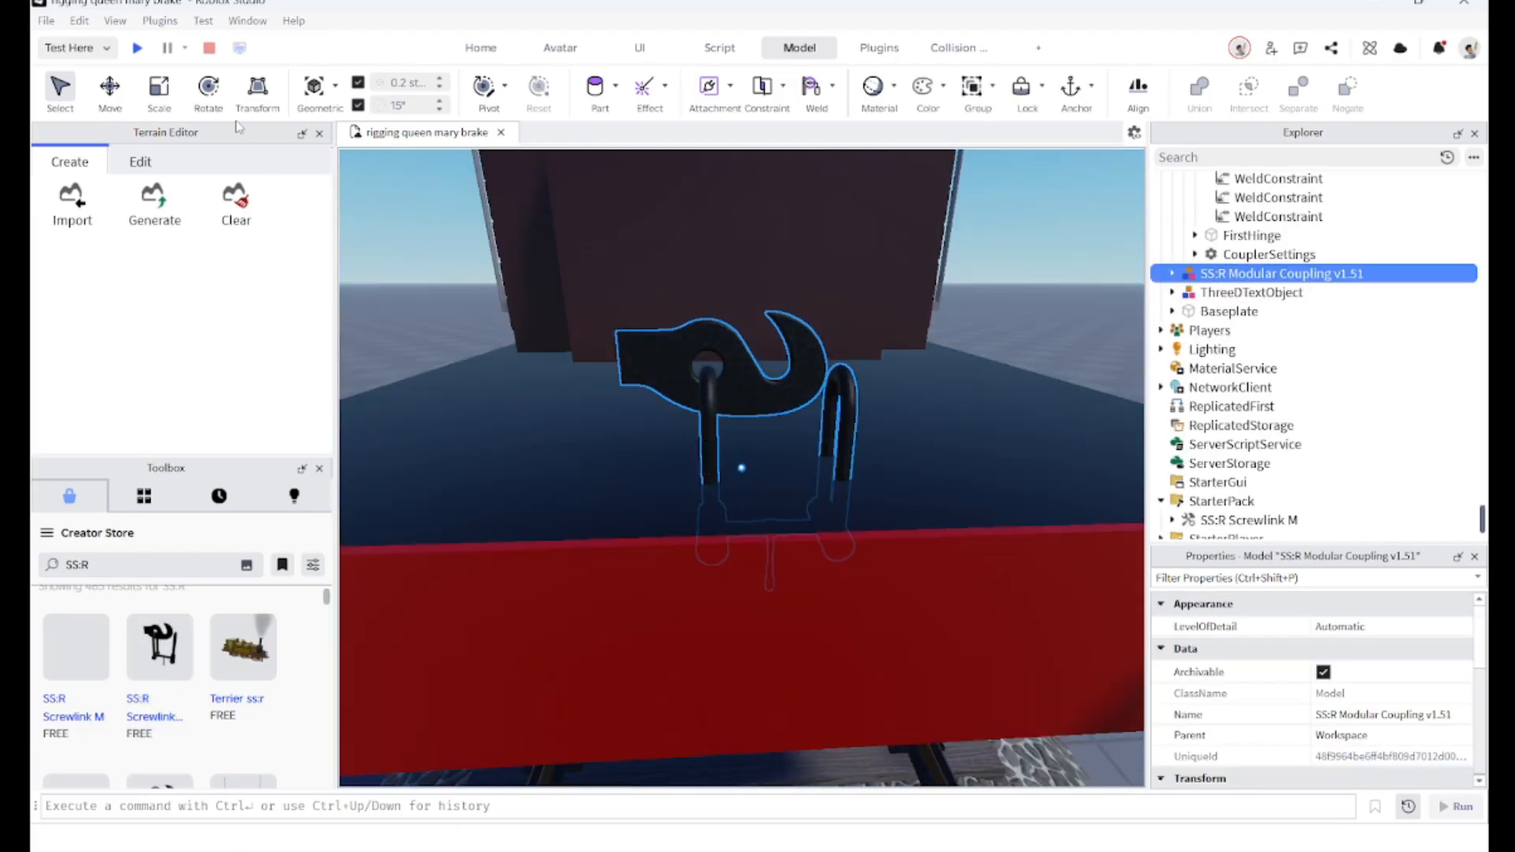
scroll(697, 442, "down", 2)
left_click(209, 91)
left_click_drag(669, 496, 614, 435)
right_click_drag(614, 434, 614, 435)
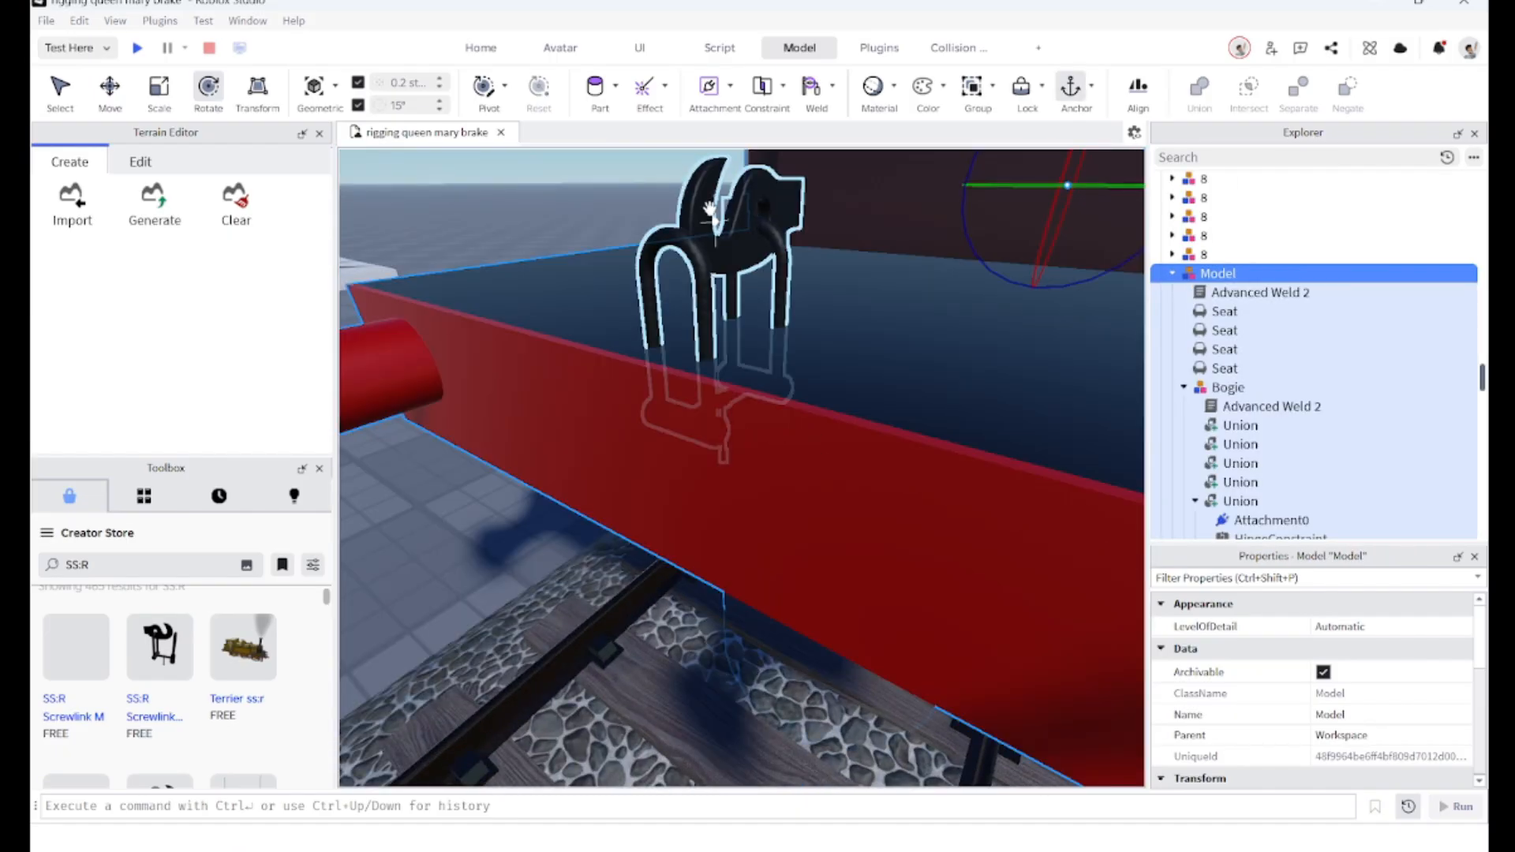
Step: Rotate and move the duplicated coupling to the centre of the van's other buffer beam
left_click(691, 292)
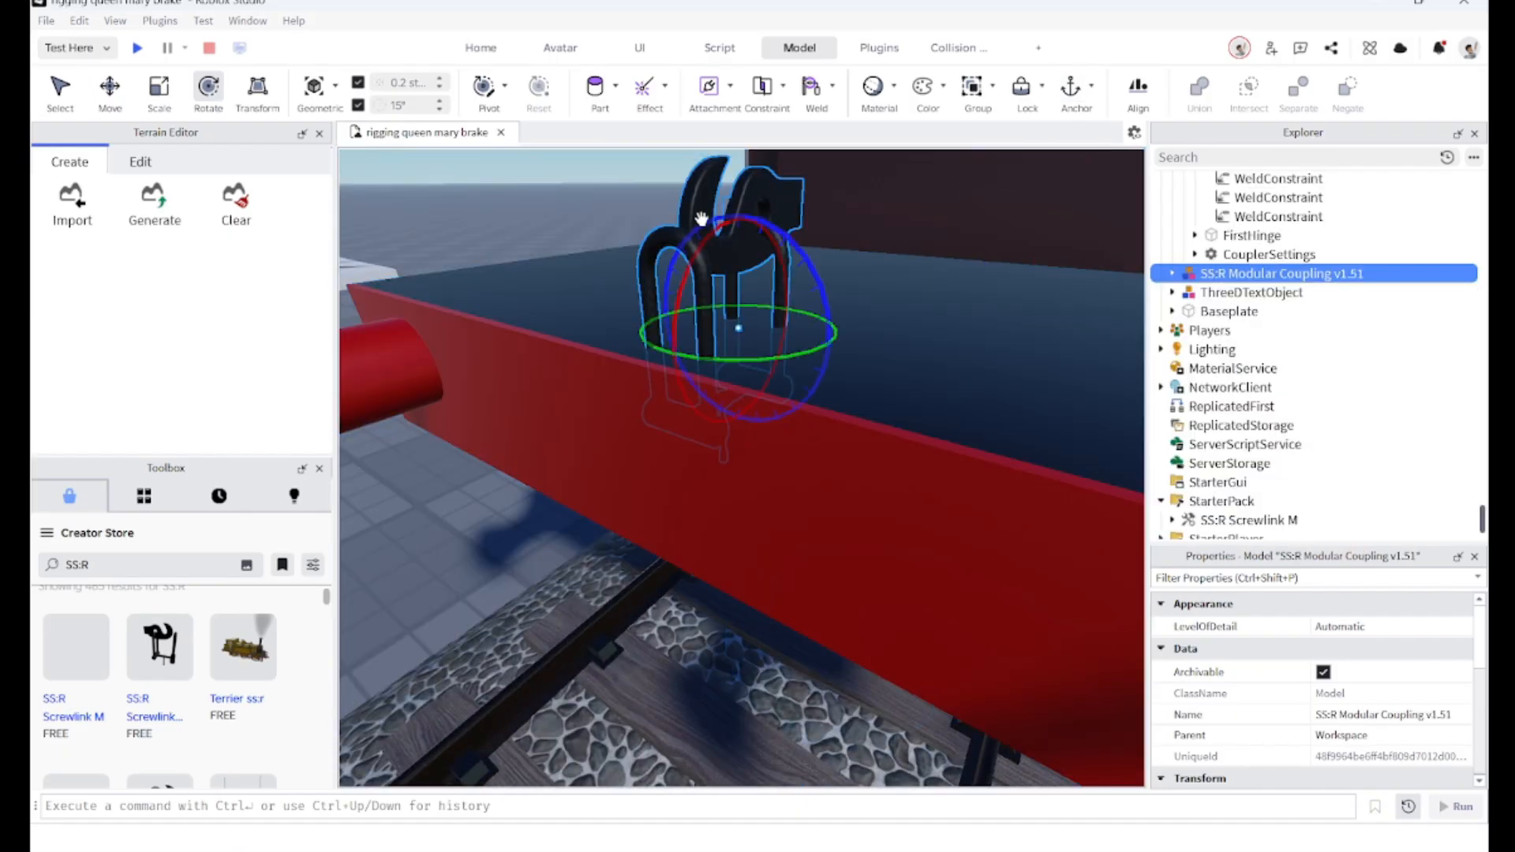
left_click_drag(690, 286, 690, 302)
right_click_drag(690, 286, 690, 302)
key("s")
left_click_drag(689, 302, 690, 307)
right_click_drag(689, 302, 689, 307)
left_click_drag(690, 306, 674, 464)
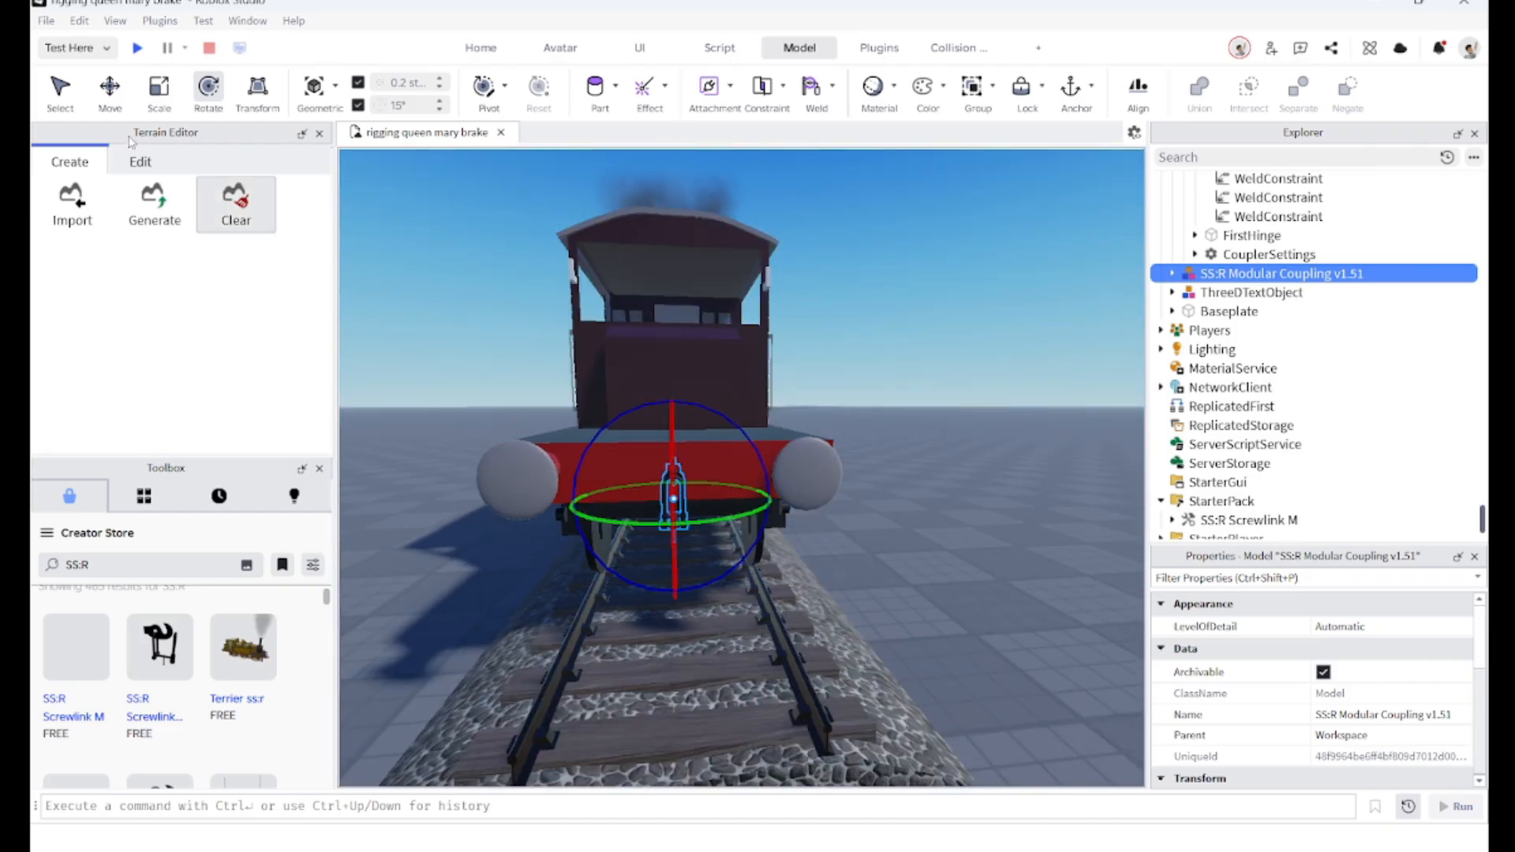
scroll(676, 458, "up", 5)
key("ctrl+2")
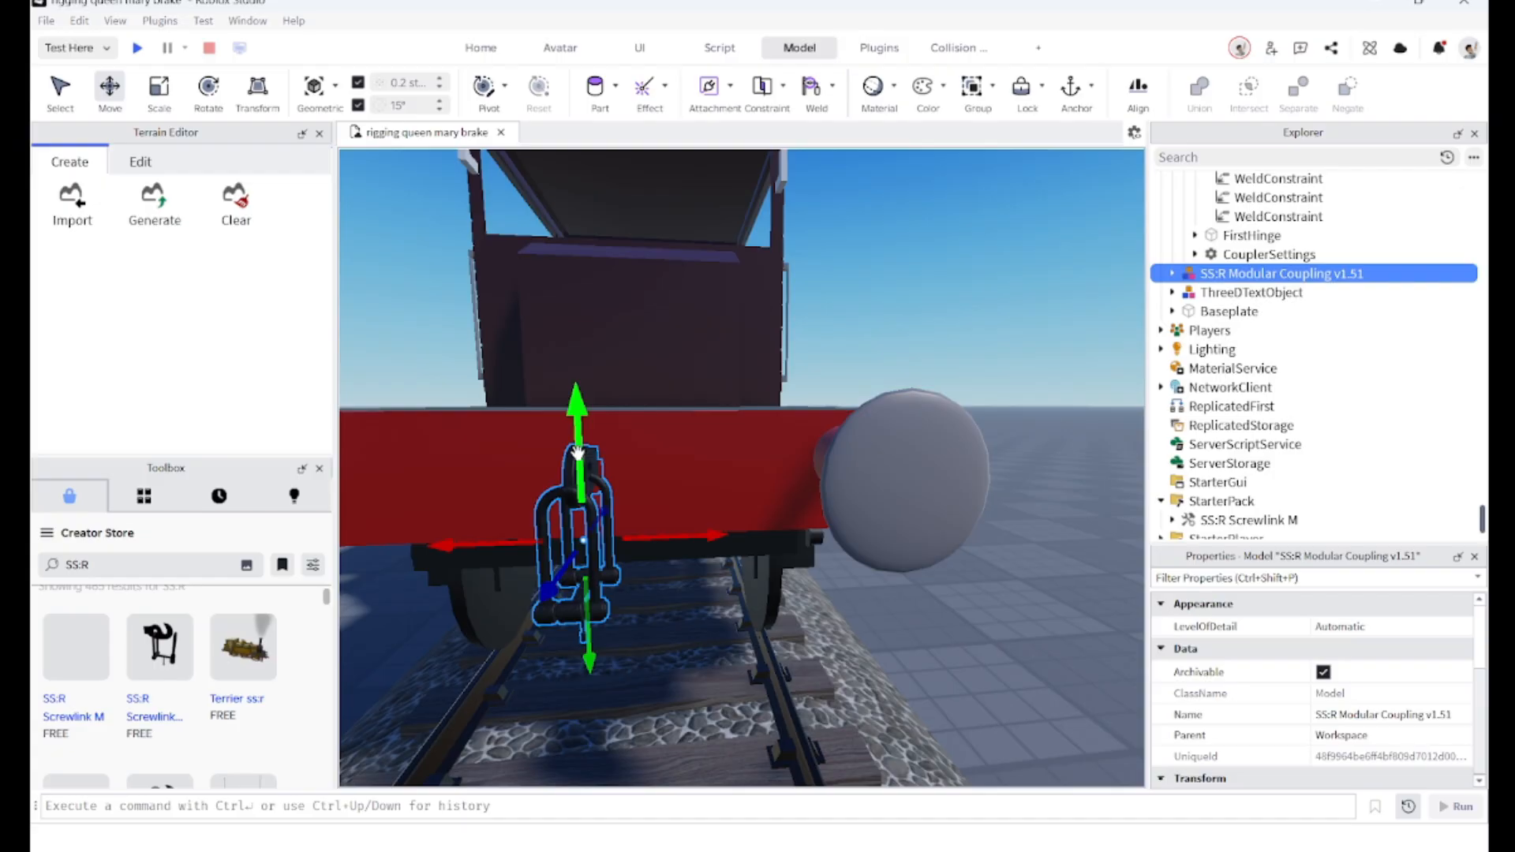
mouse_move(578, 452)
left_mouse_down()
mouse_move(552, 430)
mouse_move(580, 422)
left_mouse_up()
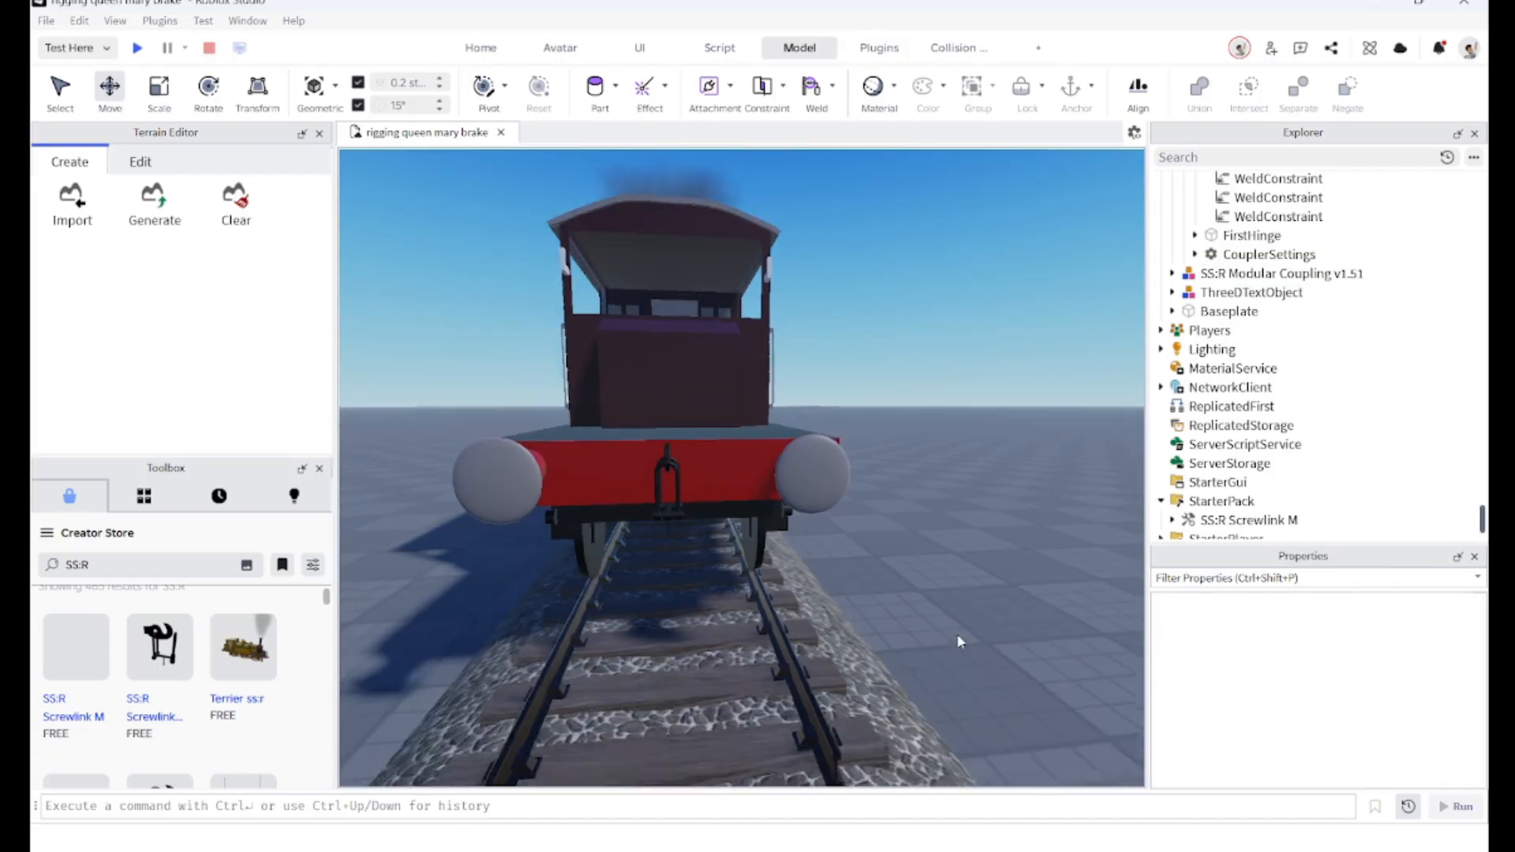
scroll(958, 636, "down", 3)
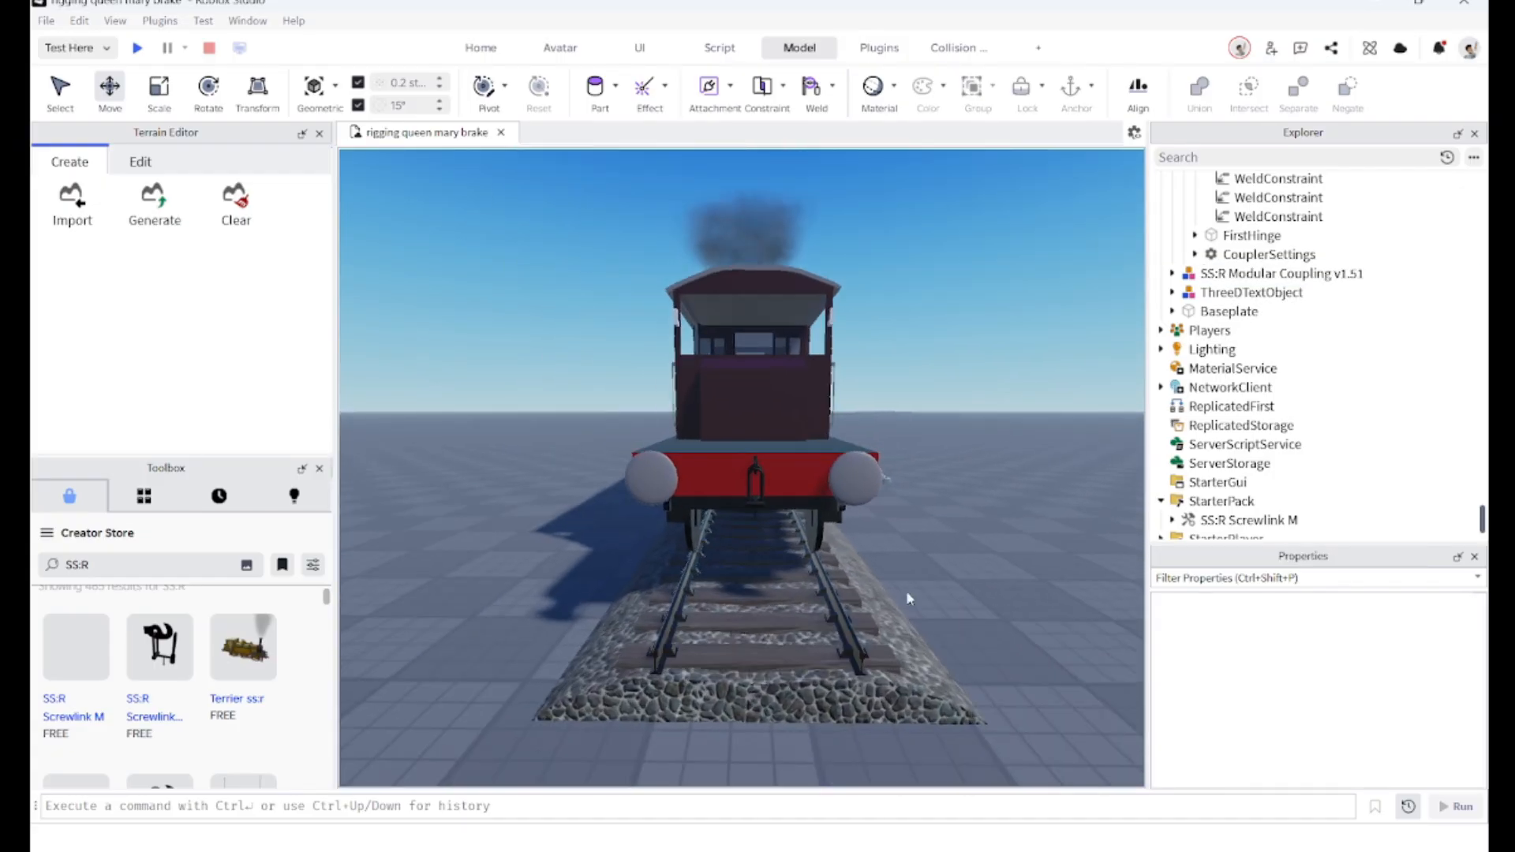
Step: Select the second coupling's Chain1, Chain2, ChainWhatever and Hook parts and set their Material to SmoothPlastic
scroll(778, 473, "up", 6)
left_click(787, 477)
left_click(1172, 275)
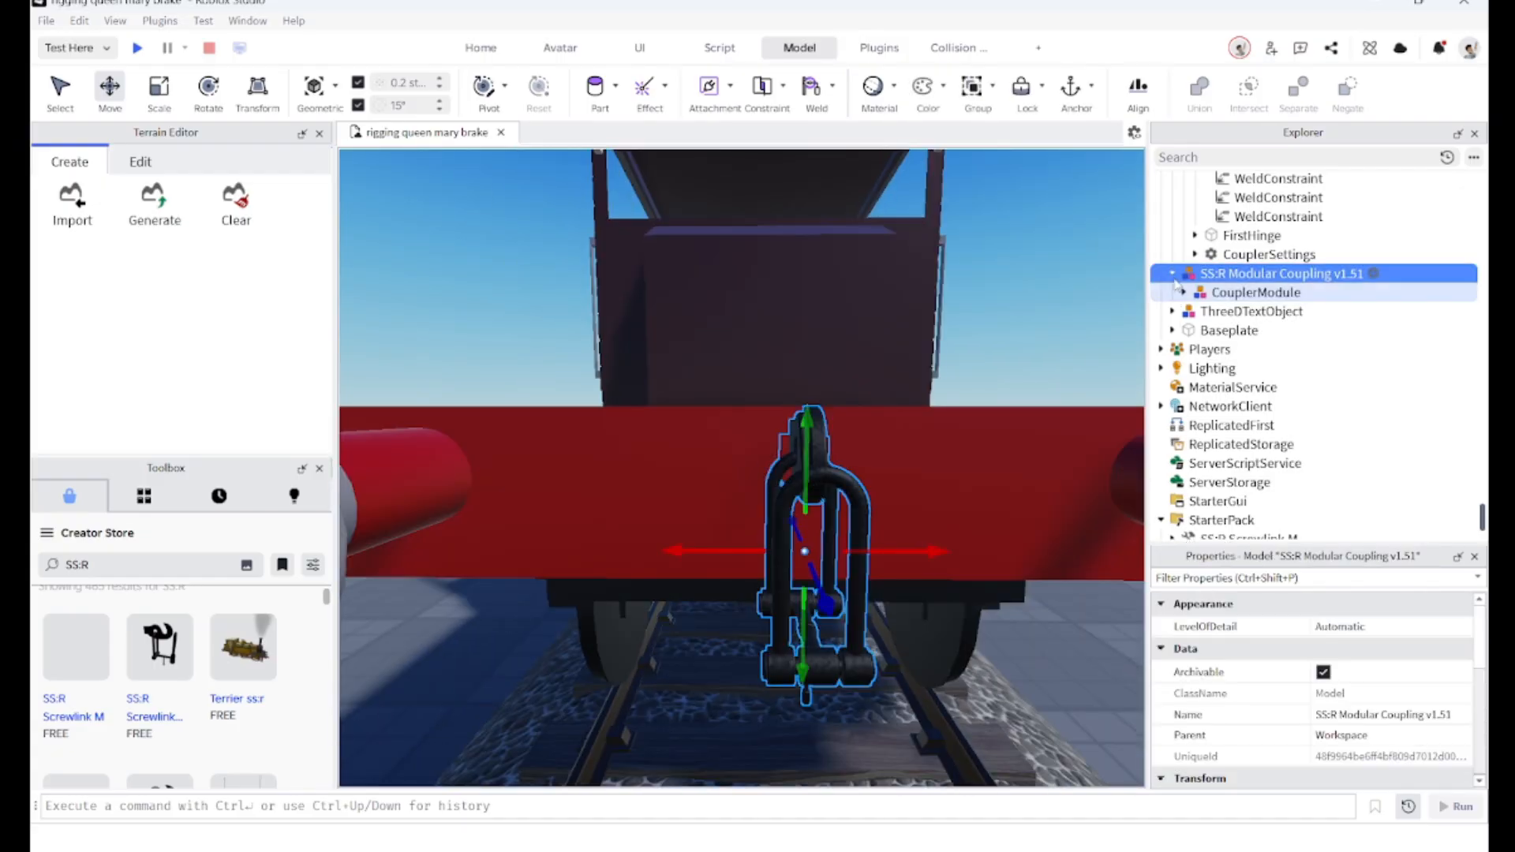
left_click(1183, 292)
left_click(1243, 387)
left_click(1243, 406, "shift")
left_click(1172, 425, "shift")
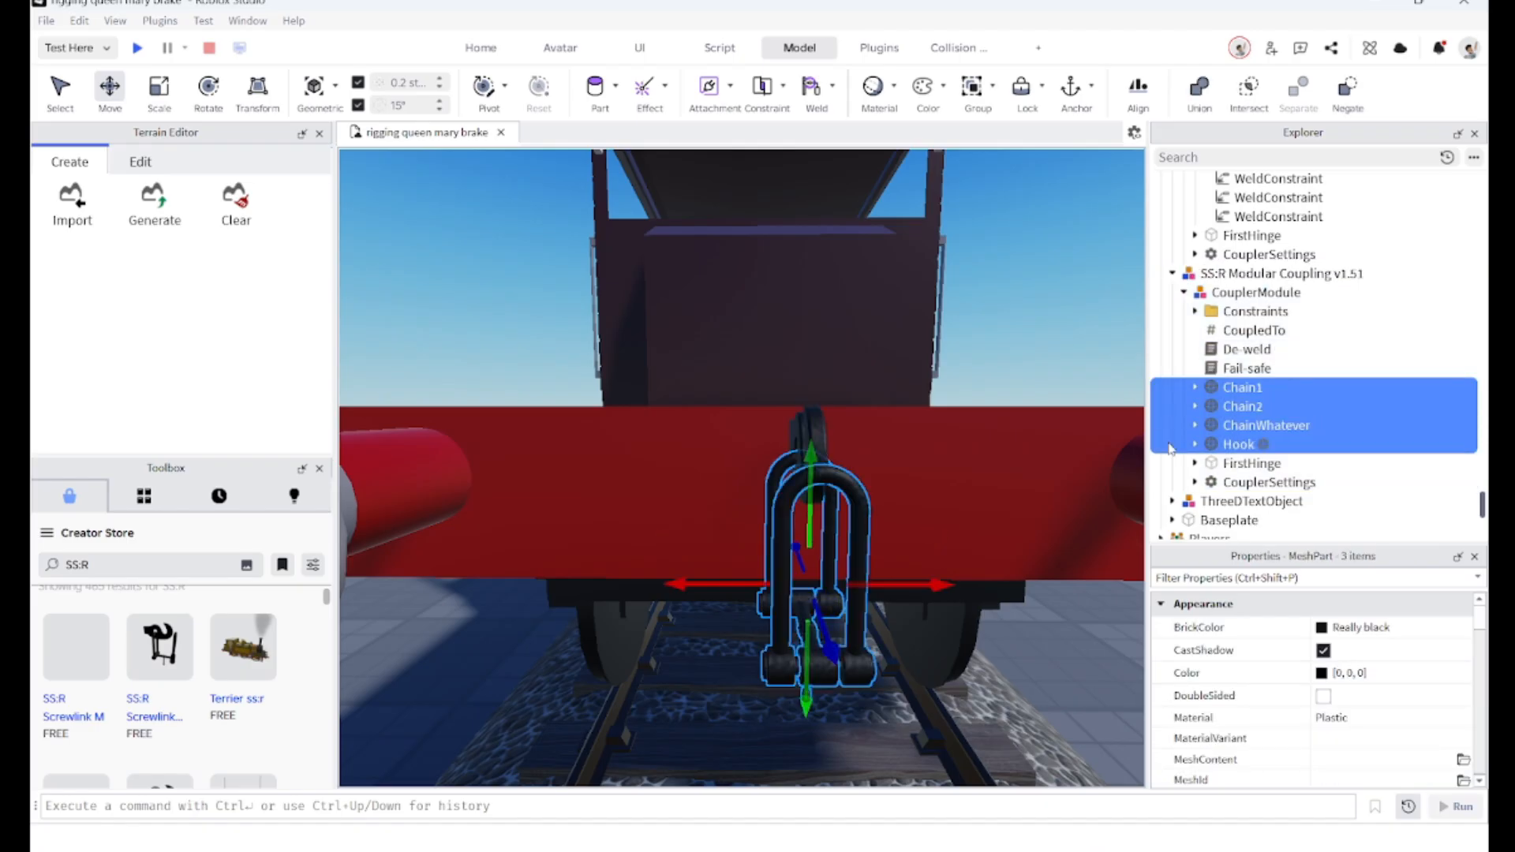
left_click(1219, 444, "shift")
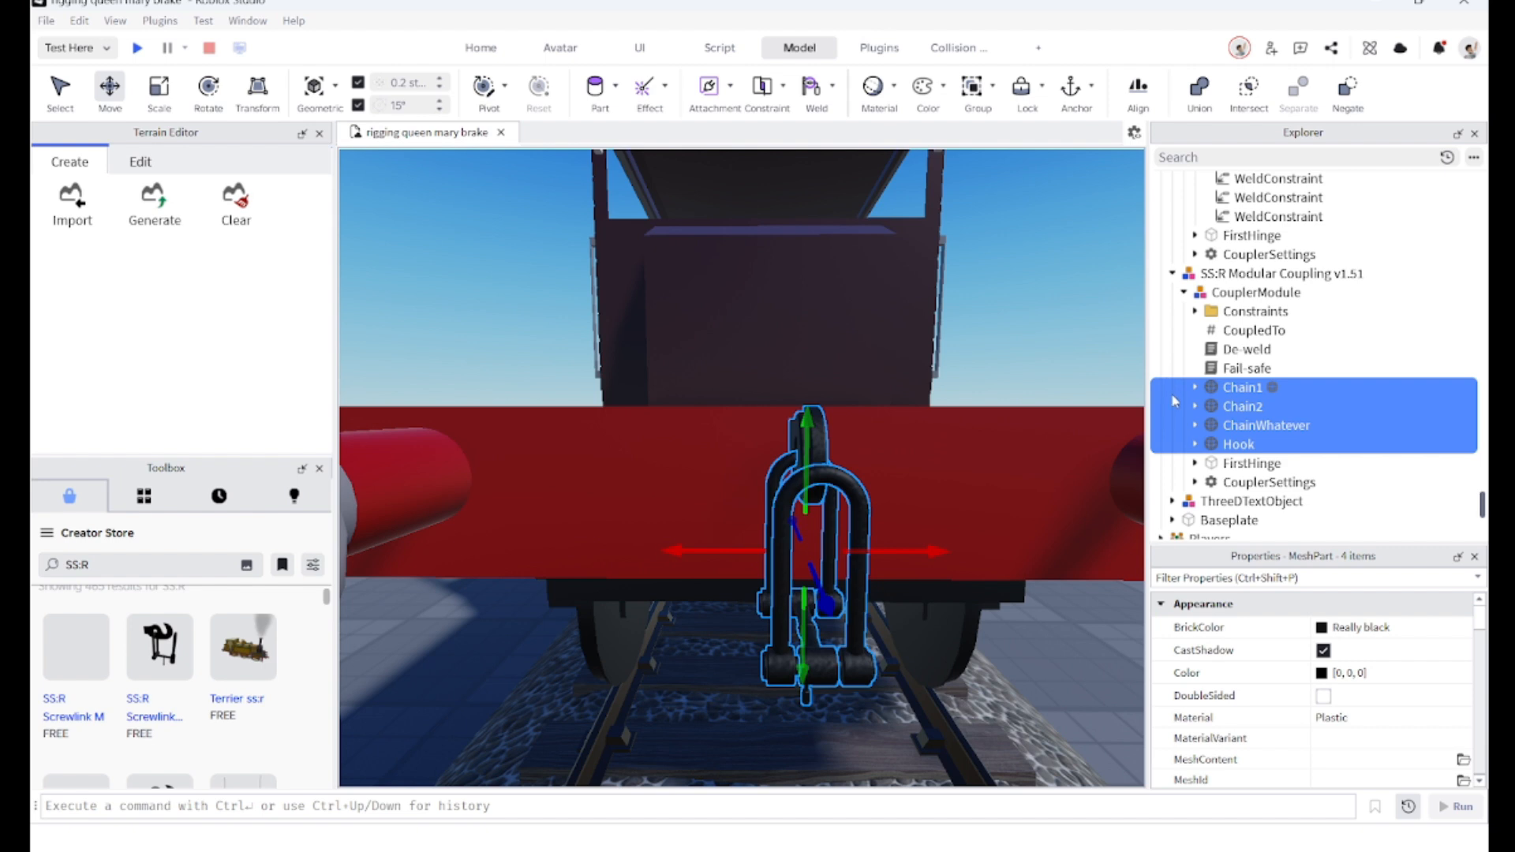
scroll(1336, 714, "down", 2)
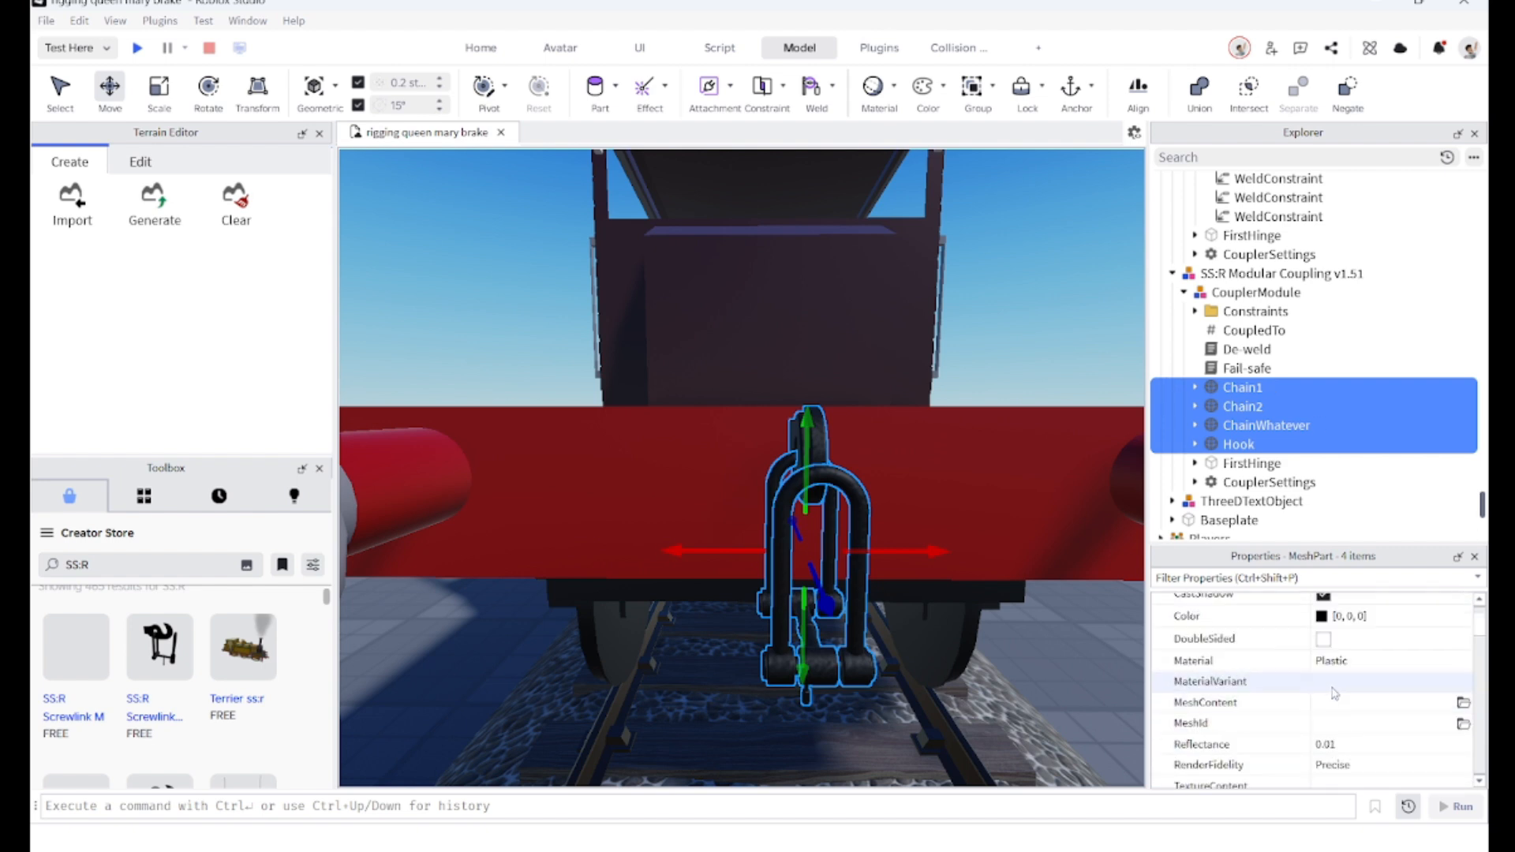
left_click(1342, 661)
left_click(1348, 777)
Step: Weld the second coupling's Hook to the van's body with the Weld tool
right_click_drag(908, 572, 1187, 448)
left_click(1187, 447)
right_click_drag(1017, 225, 979, 206)
left_click(809, 83)
left_click(741, 490)
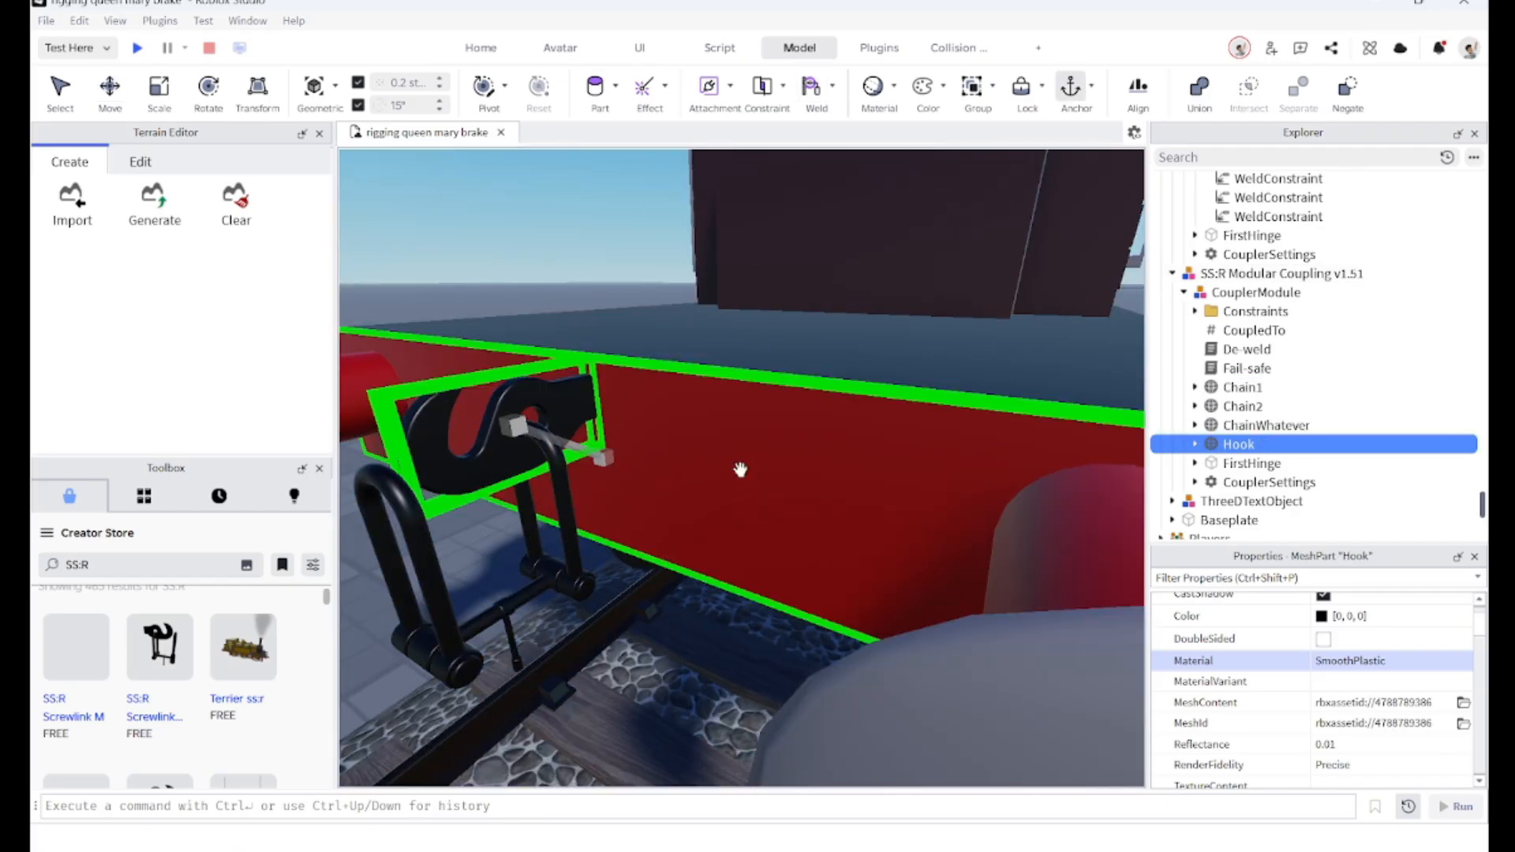
right_click_drag(734, 565, 737, 568)
scroll(737, 568, "down", 5)
Step: Move the second SS:R Modular Coupling into the brake van's Model in the hierarchy
left_click(1010, 657)
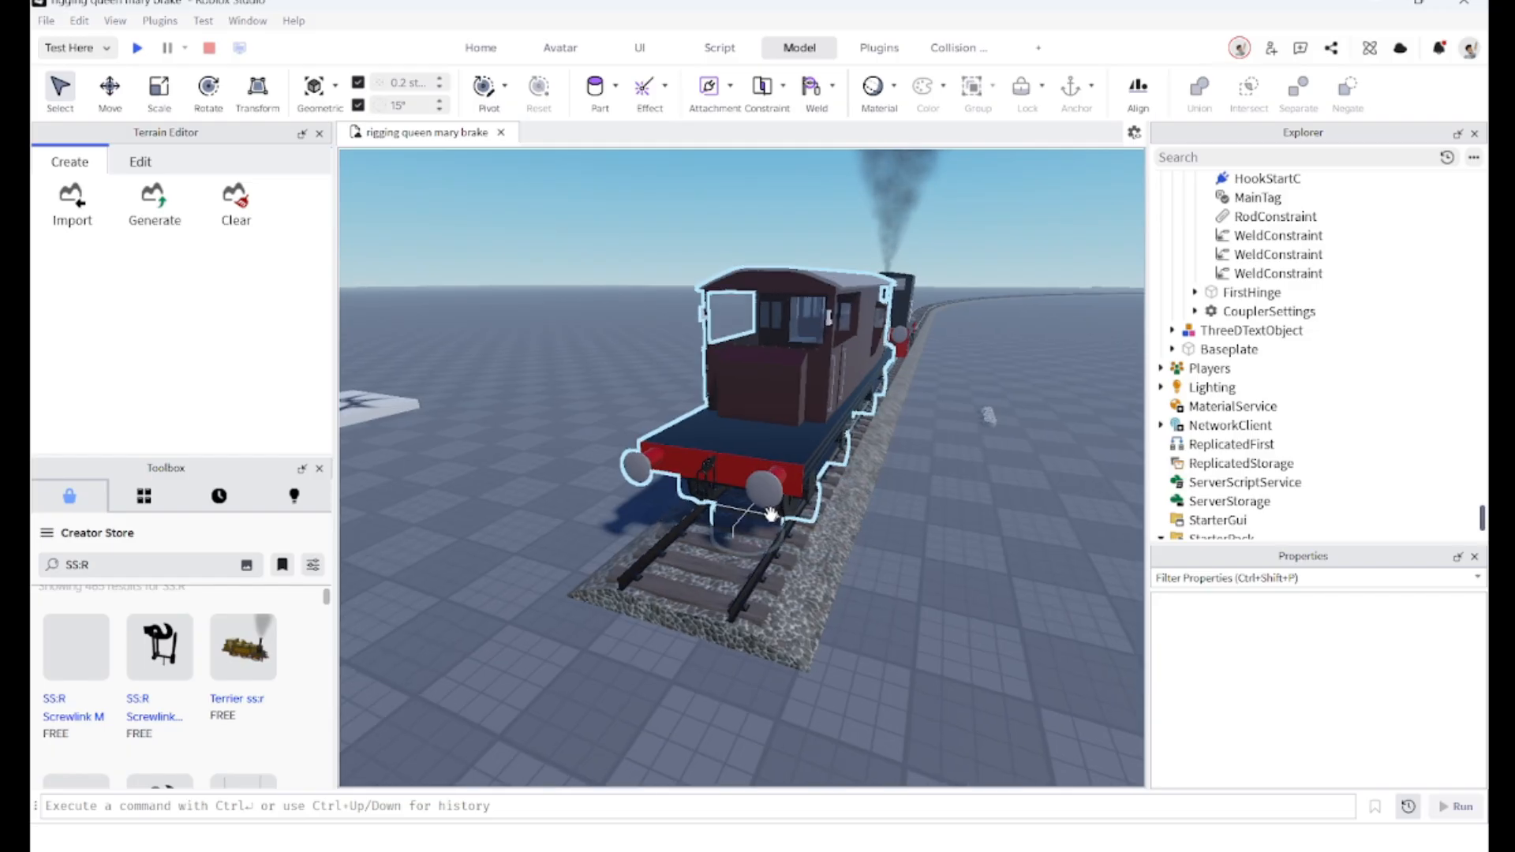
scroll(736, 507, "up", 5)
left_click(736, 507)
right_click_drag(880, 508, 886, 508)
left_click(976, 512, "ctrl")
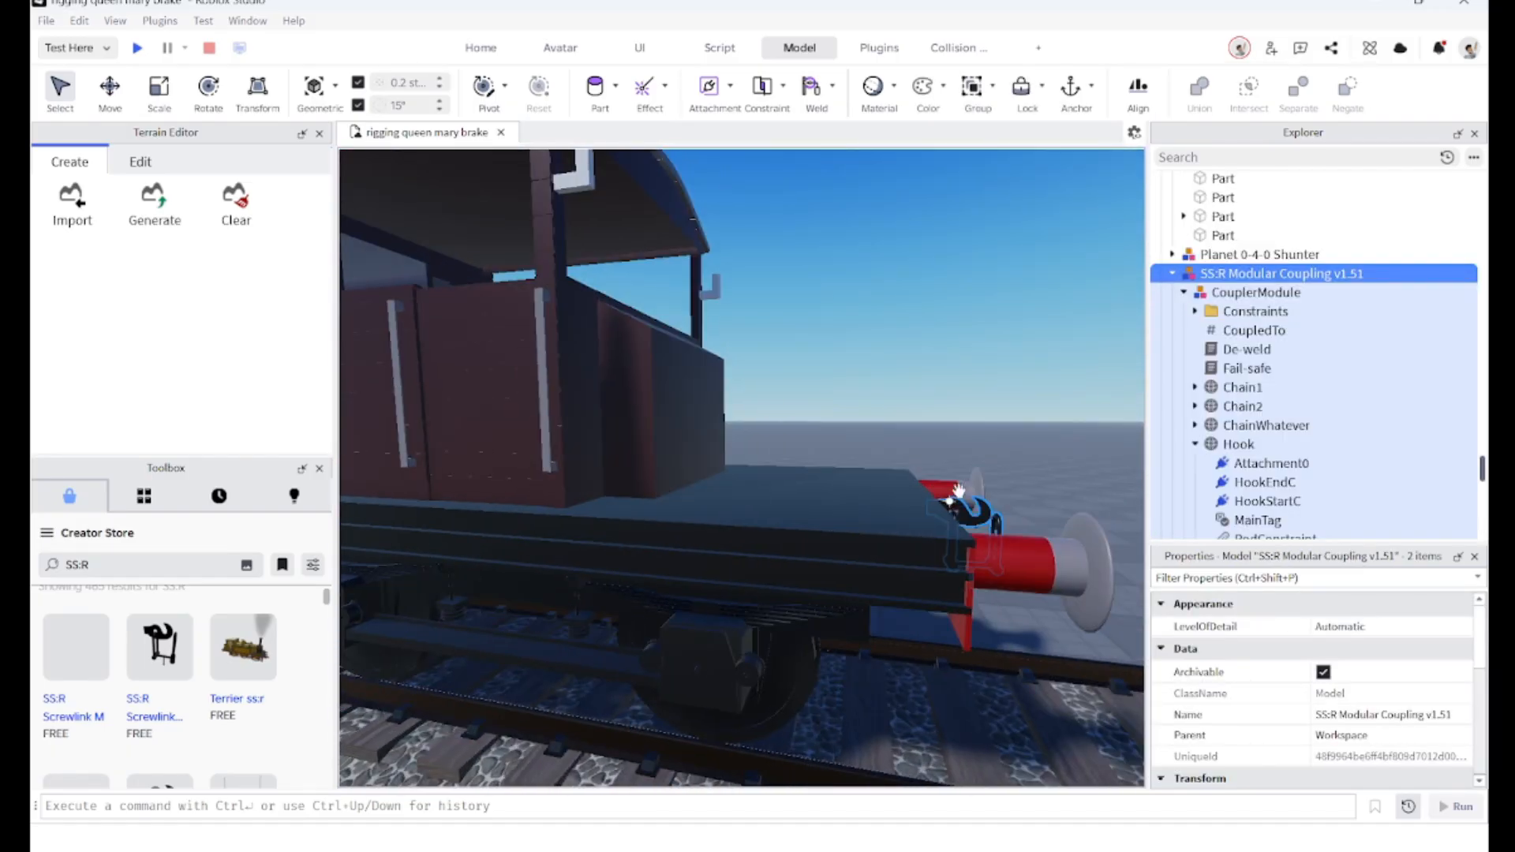
left_click_drag(1160, 279, 1263, 338)
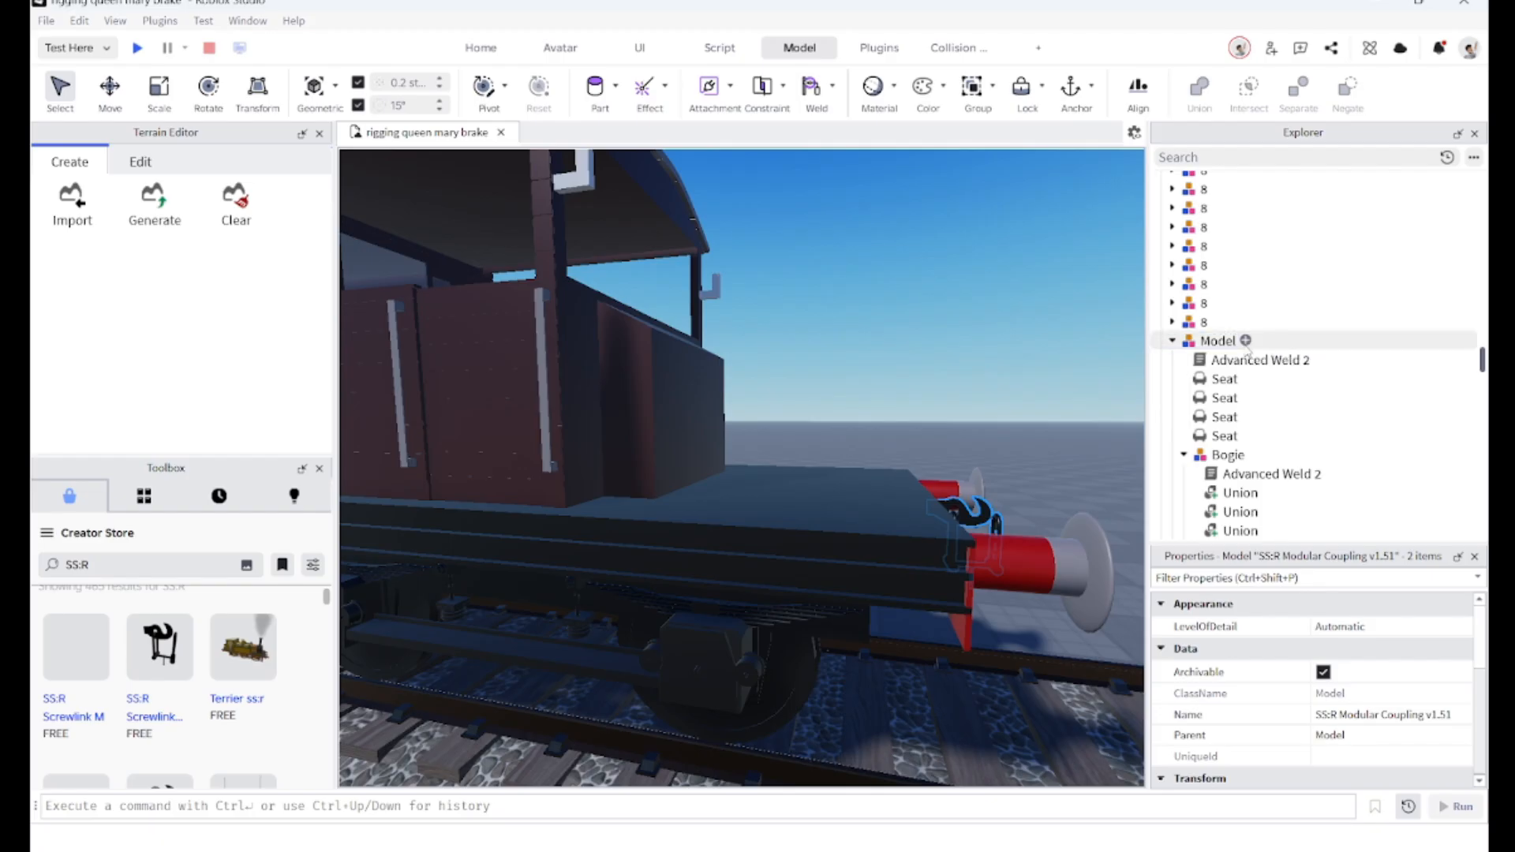
Step: Inspect the brake van and its couplings from around the track and the nearby shunter
left_click(892, 379)
right_click_drag(869, 514, 864, 515)
scroll(864, 517, "down", 5)
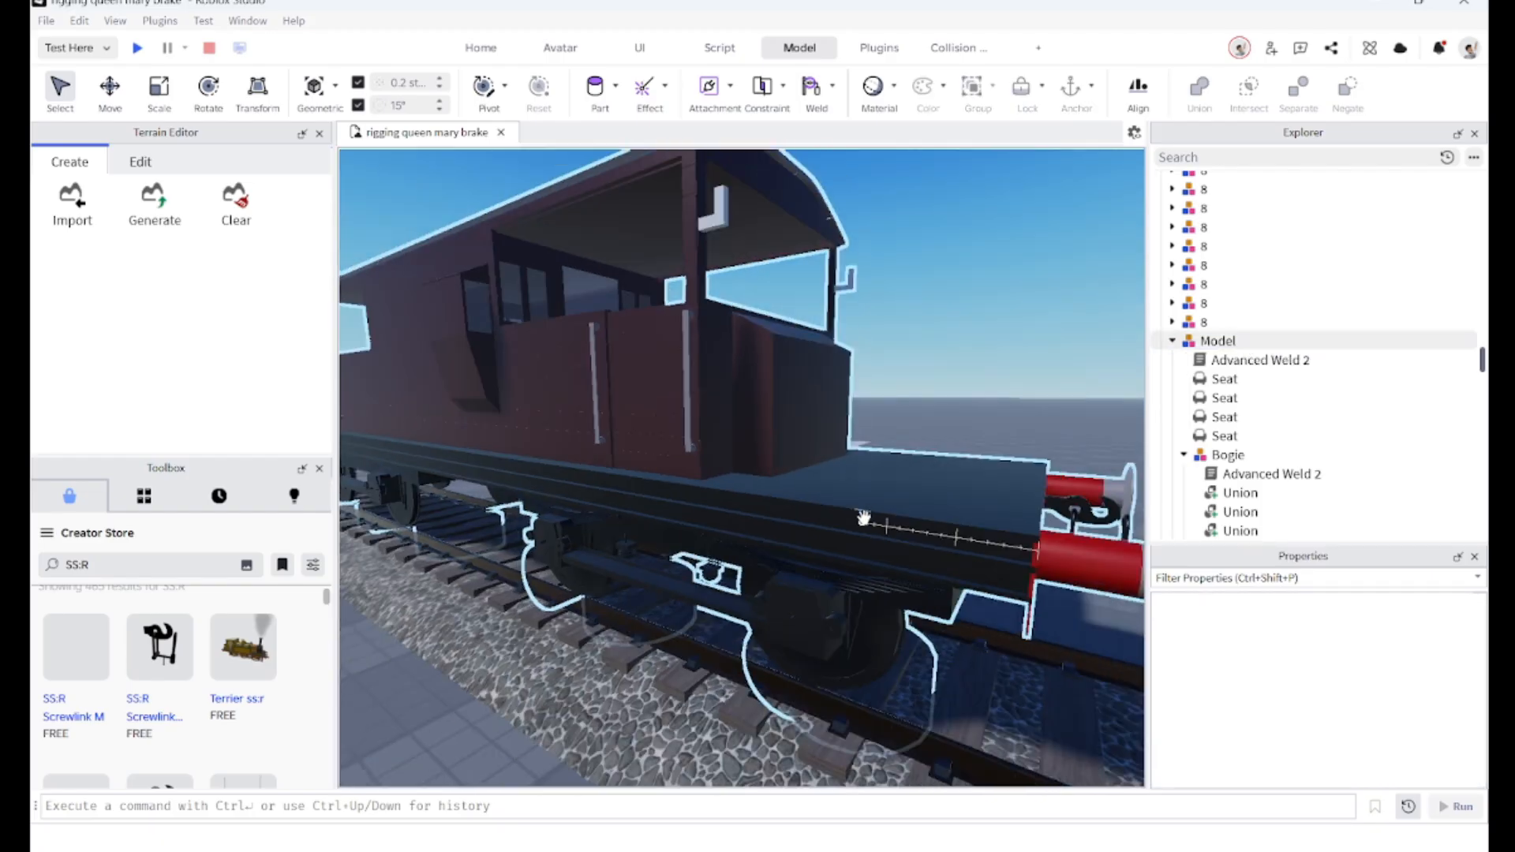
right_click_drag(743, 454, 873, 592)
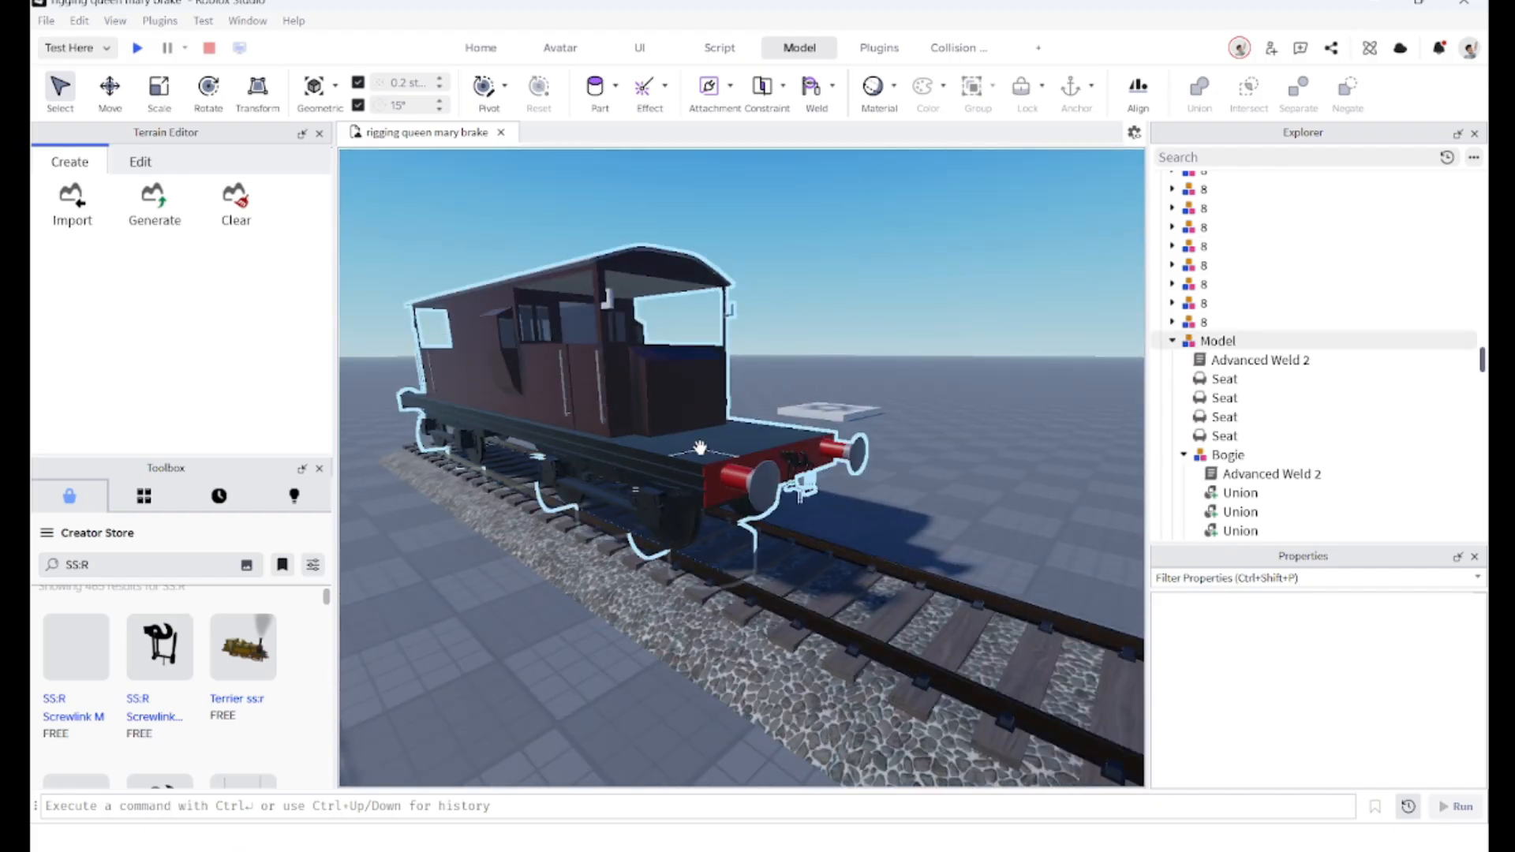
scroll(755, 496, "down", 5)
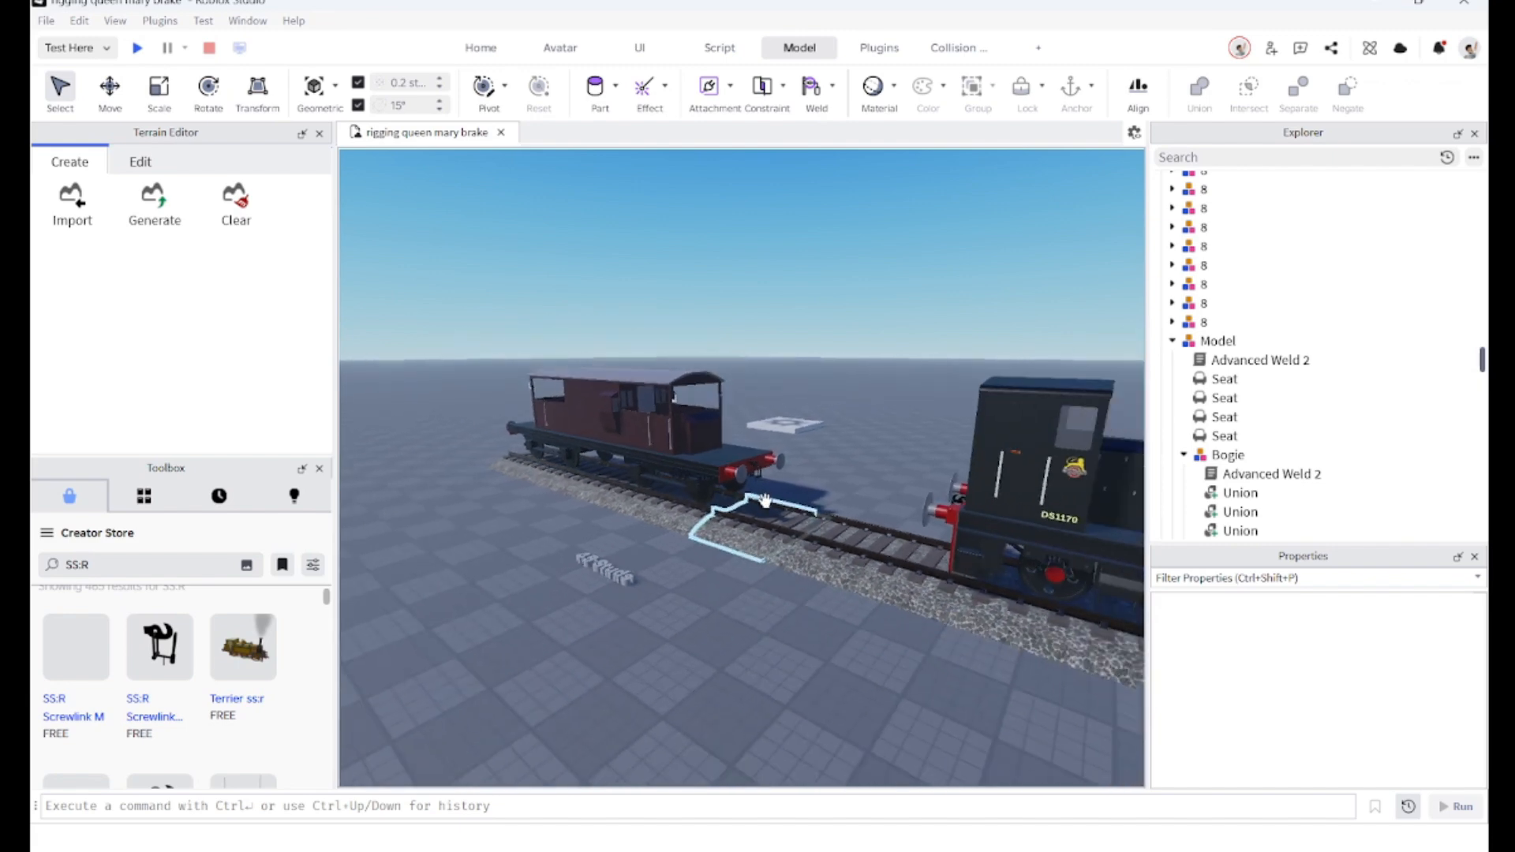
scroll(755, 497, "up", 8)
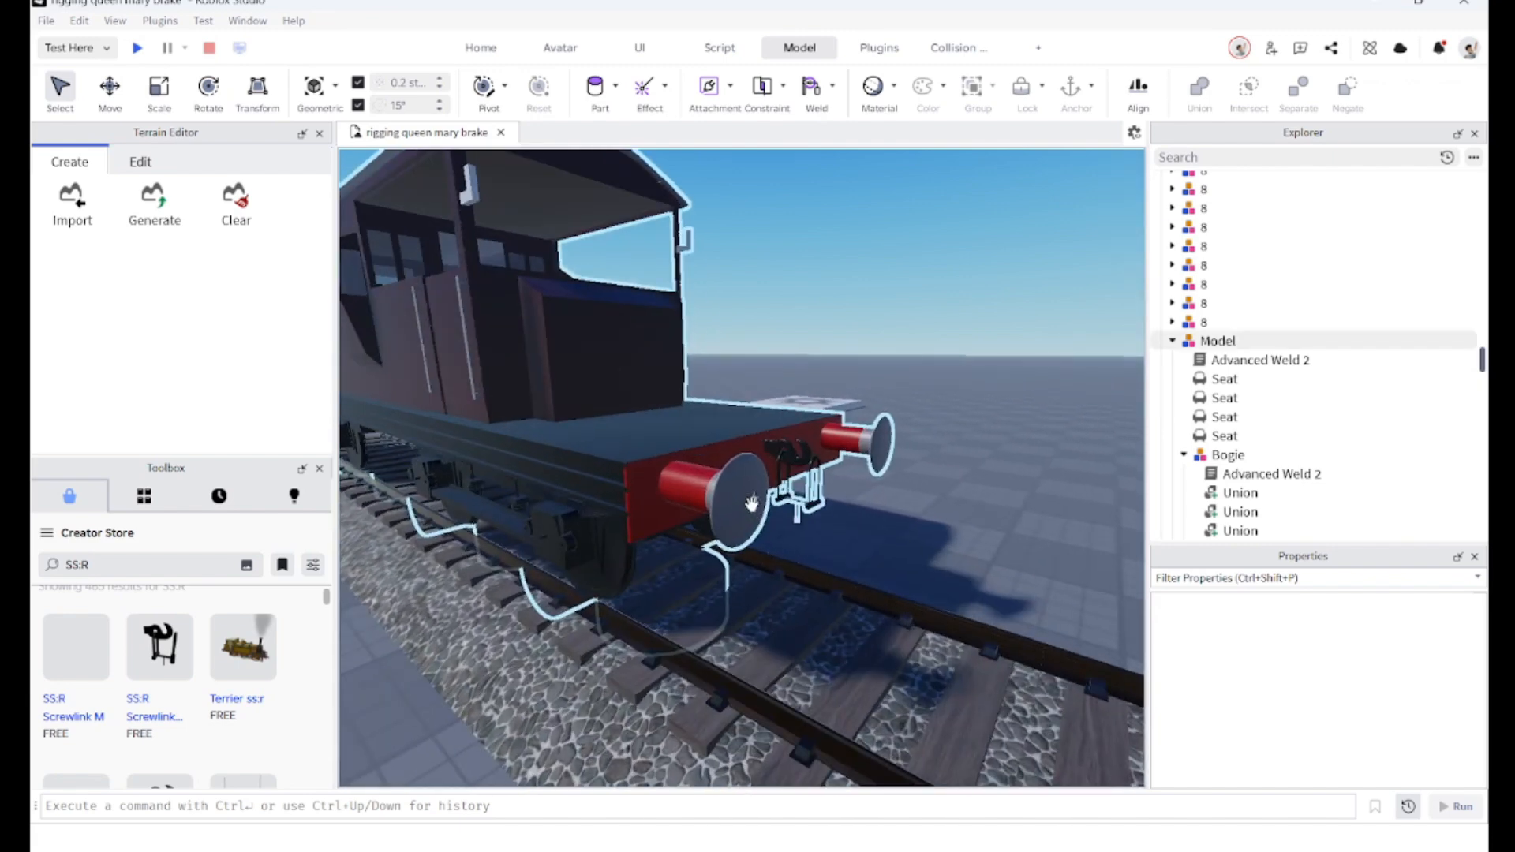
scroll(753, 505, "down", 5)
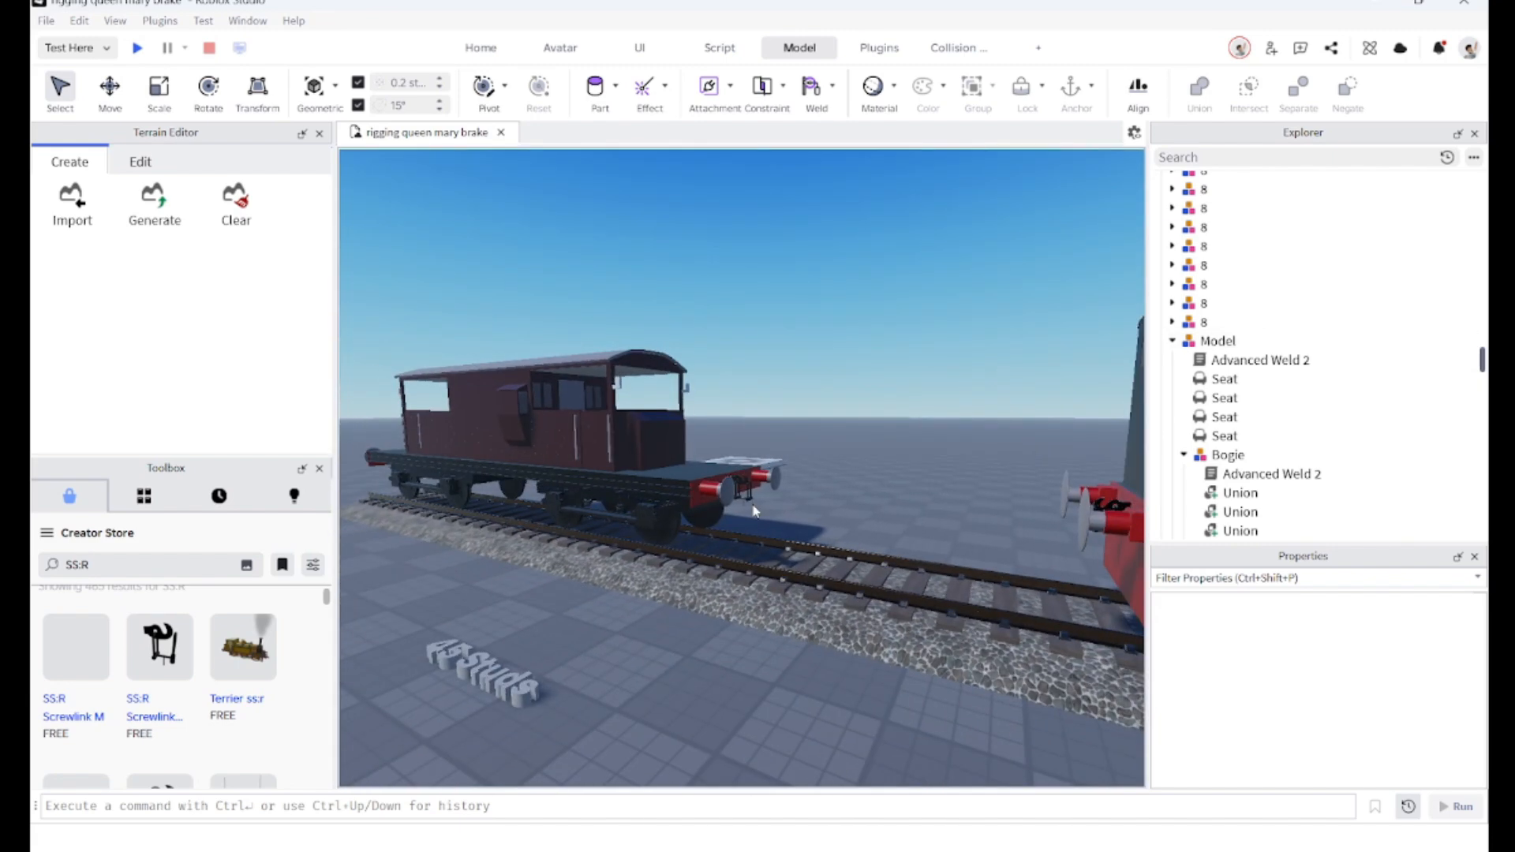
scroll(683, 488, "up", 10)
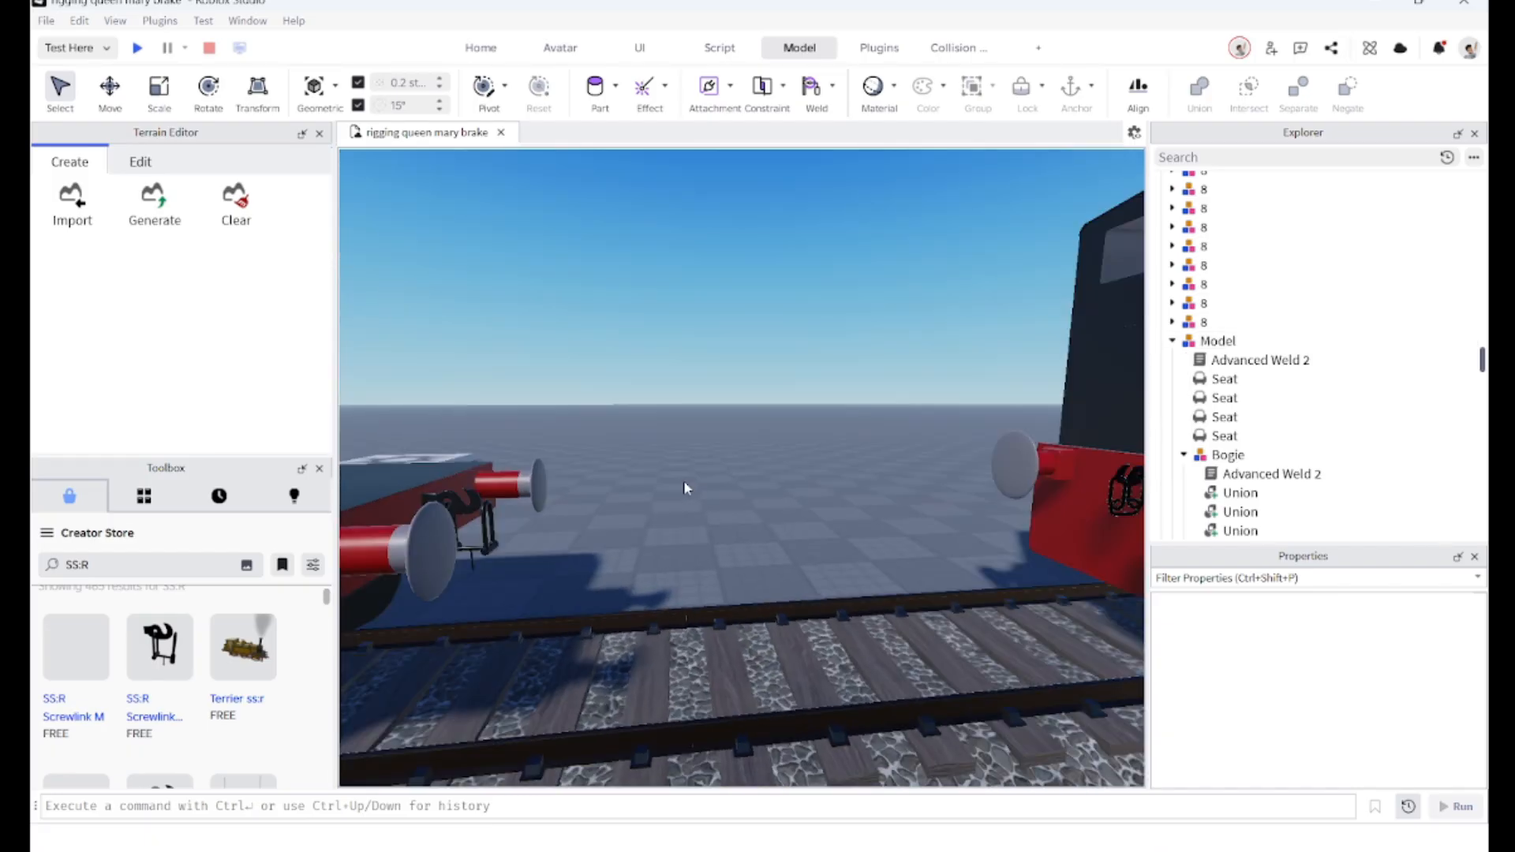
key("s")
key("d")
key("w")
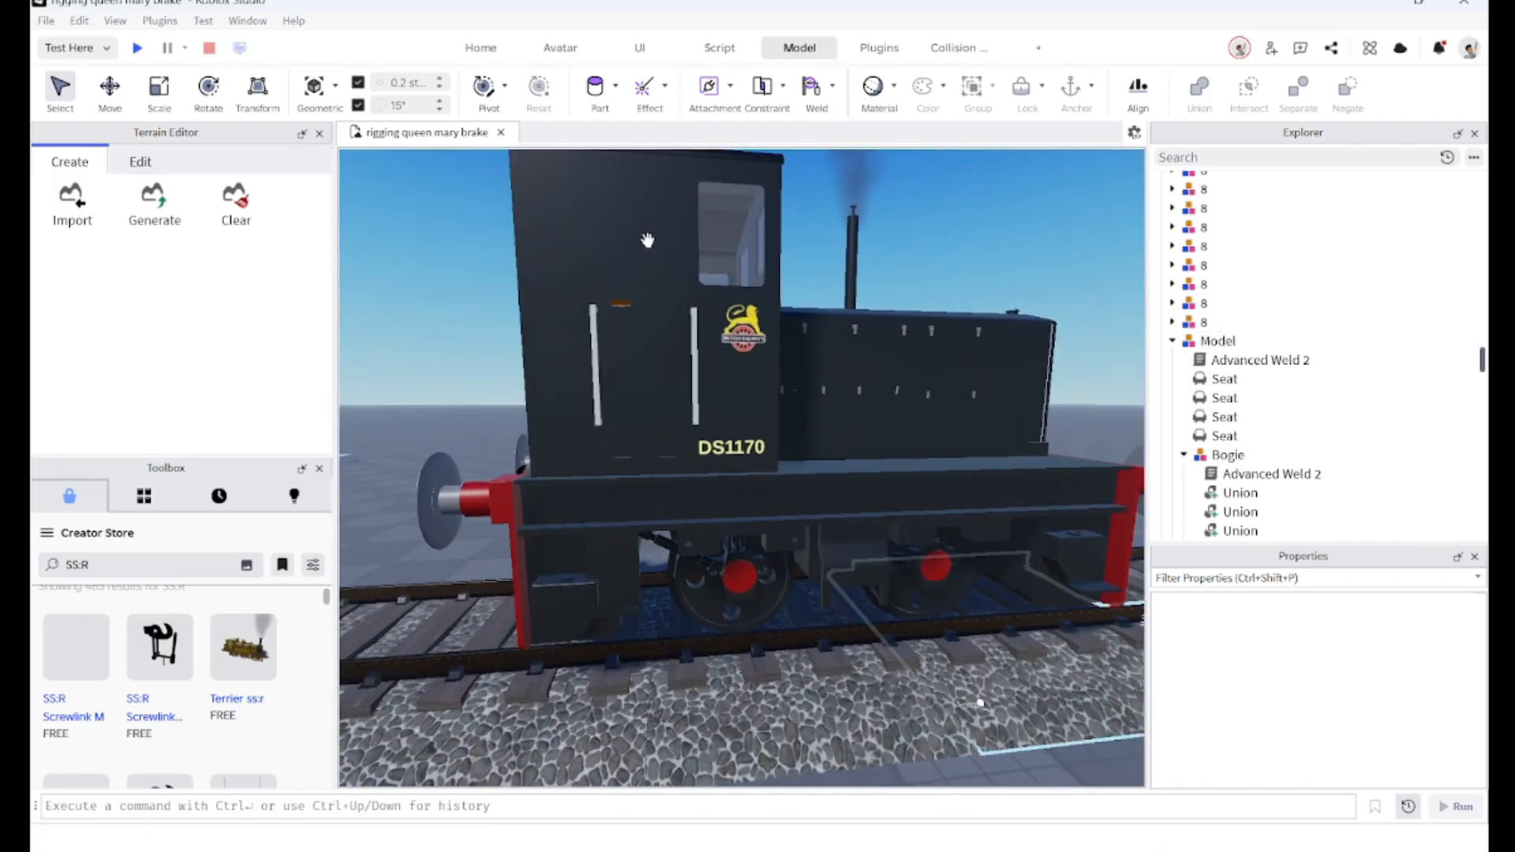
key("s")
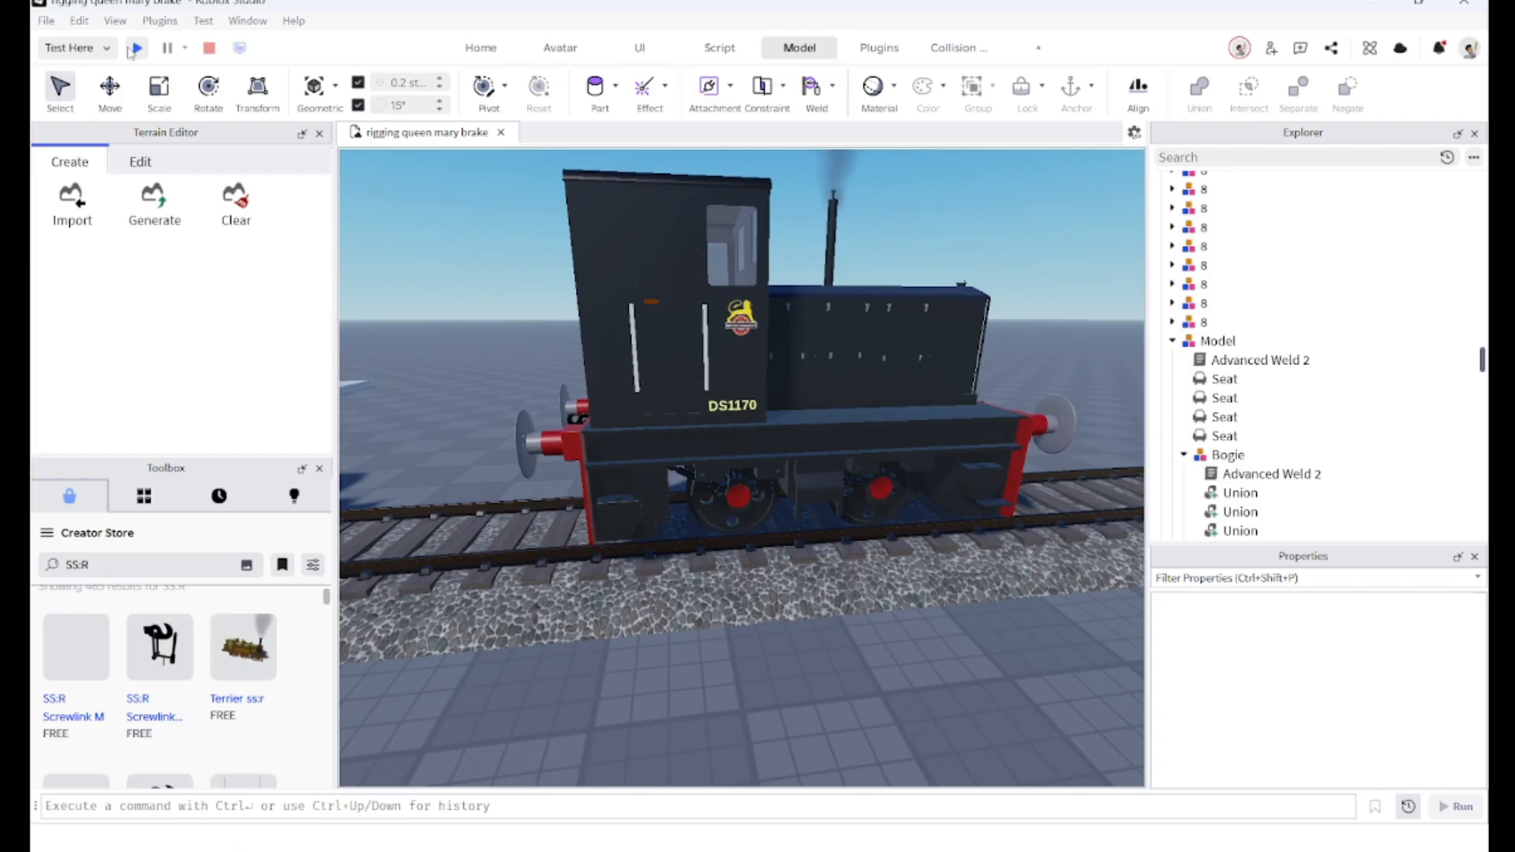
Step: Start a playtest, walk to the Planet Shunter and board it to drive
left_click(134, 48)
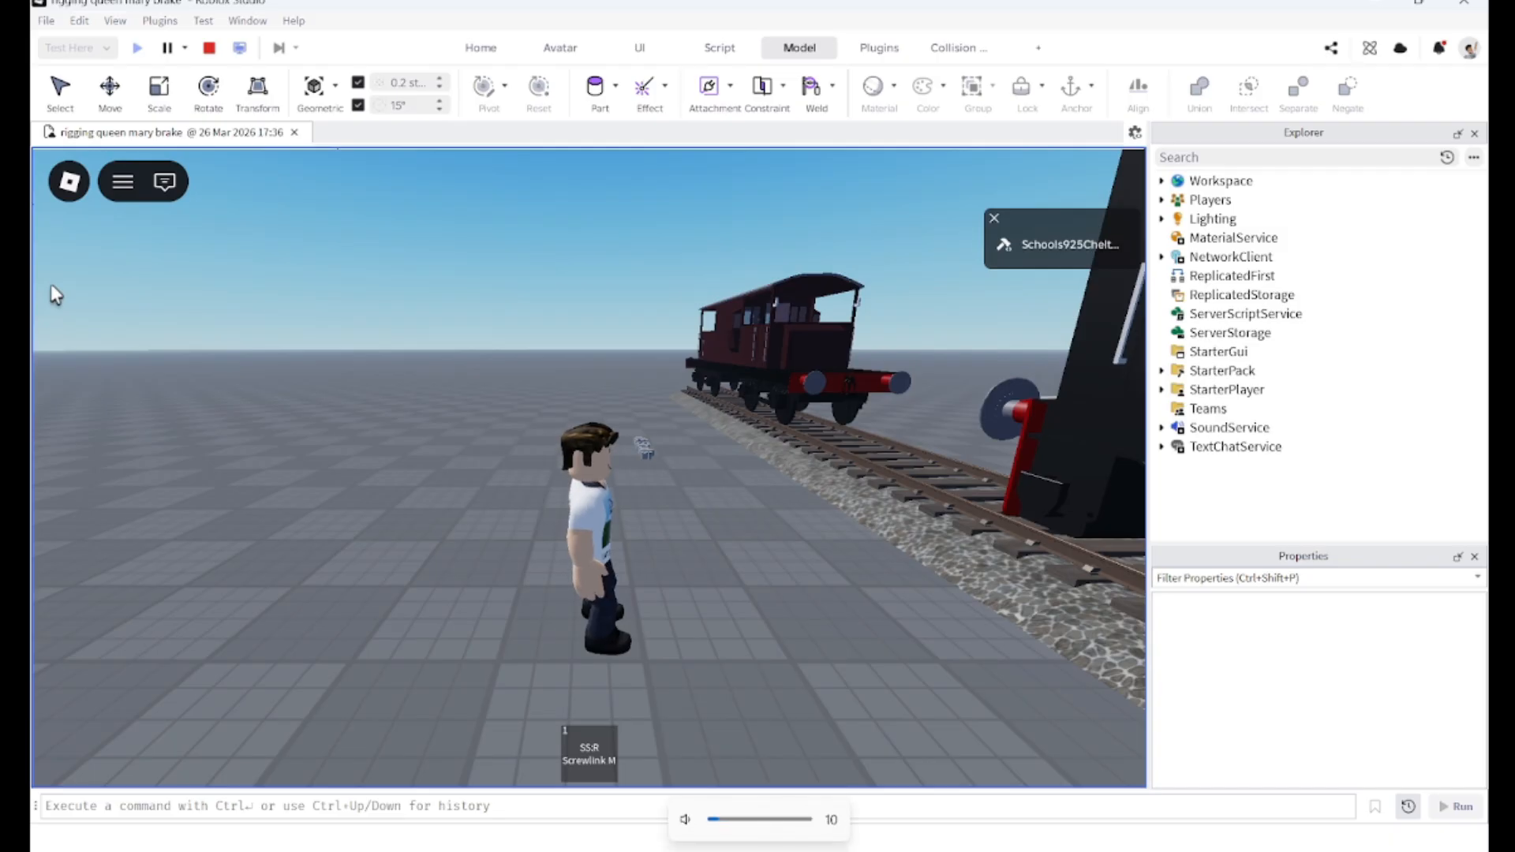
key("Right")
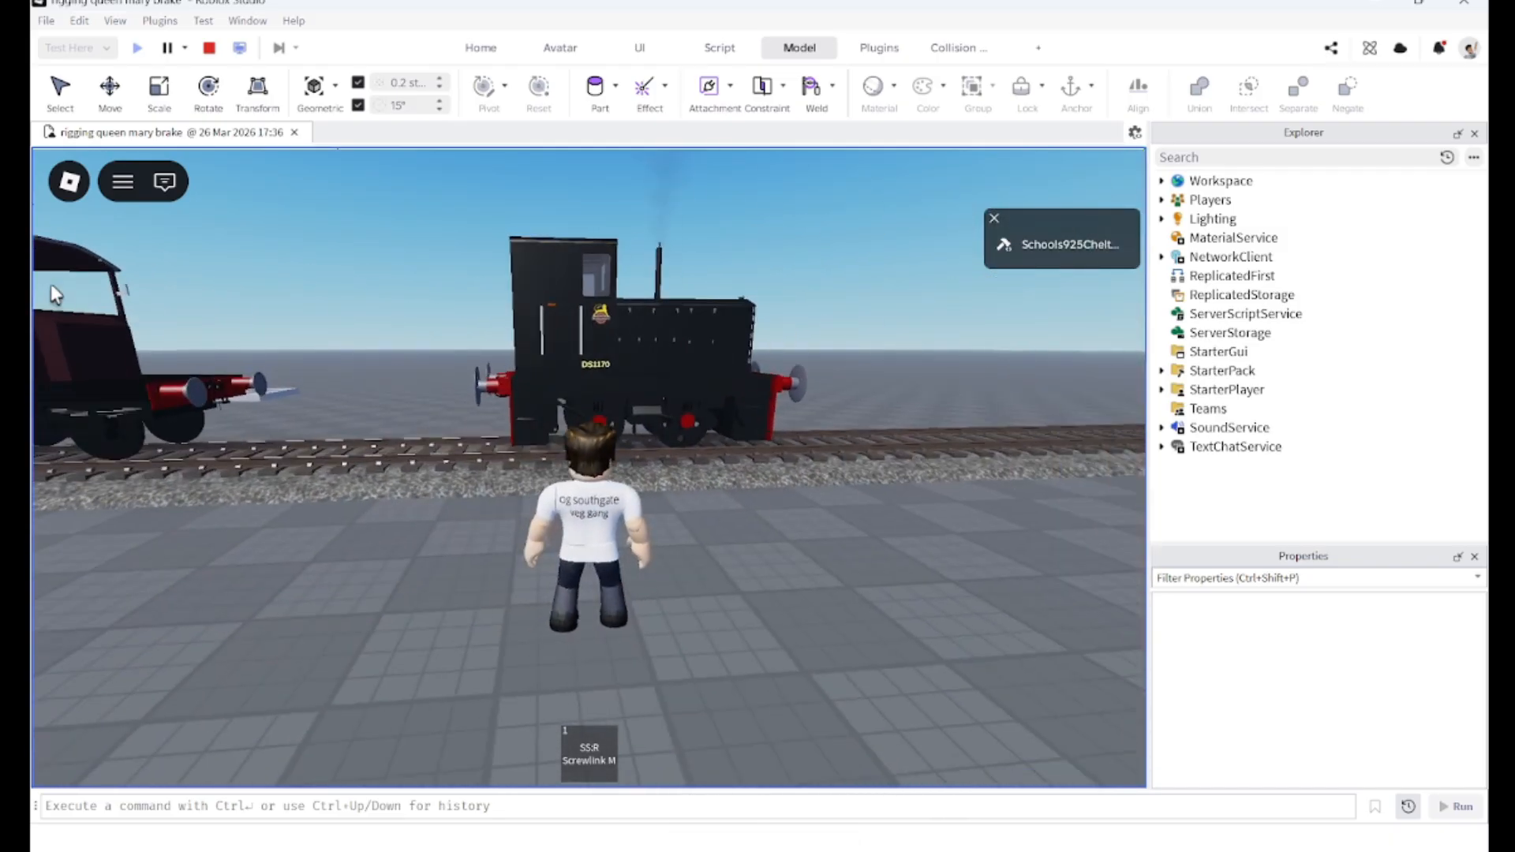
key("w")
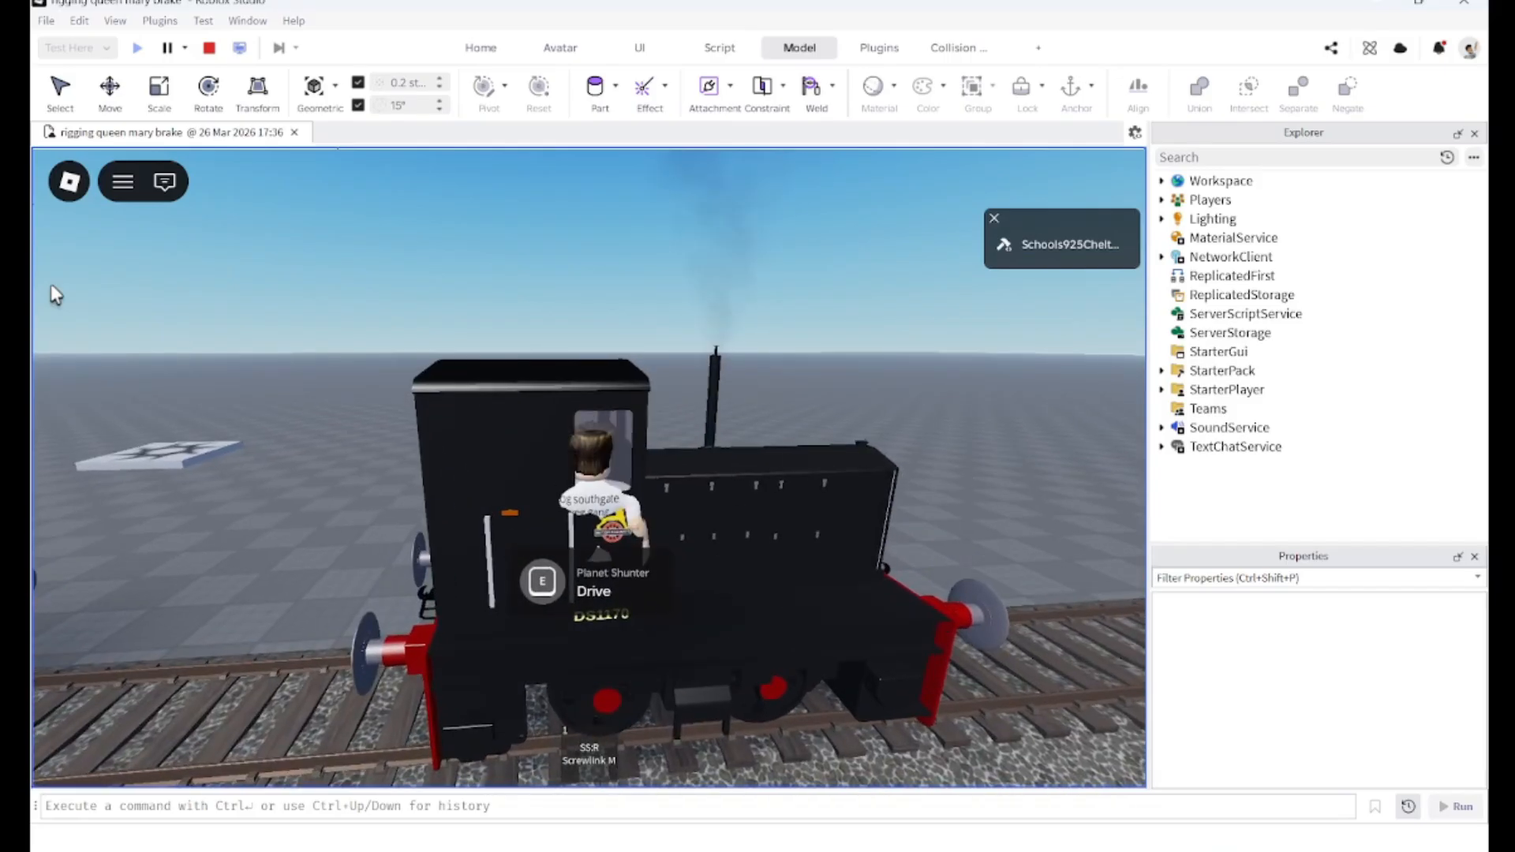
key("e")
right_click_drag(549, 528, 549, 528)
right_click_drag(392, 575, 393, 575)
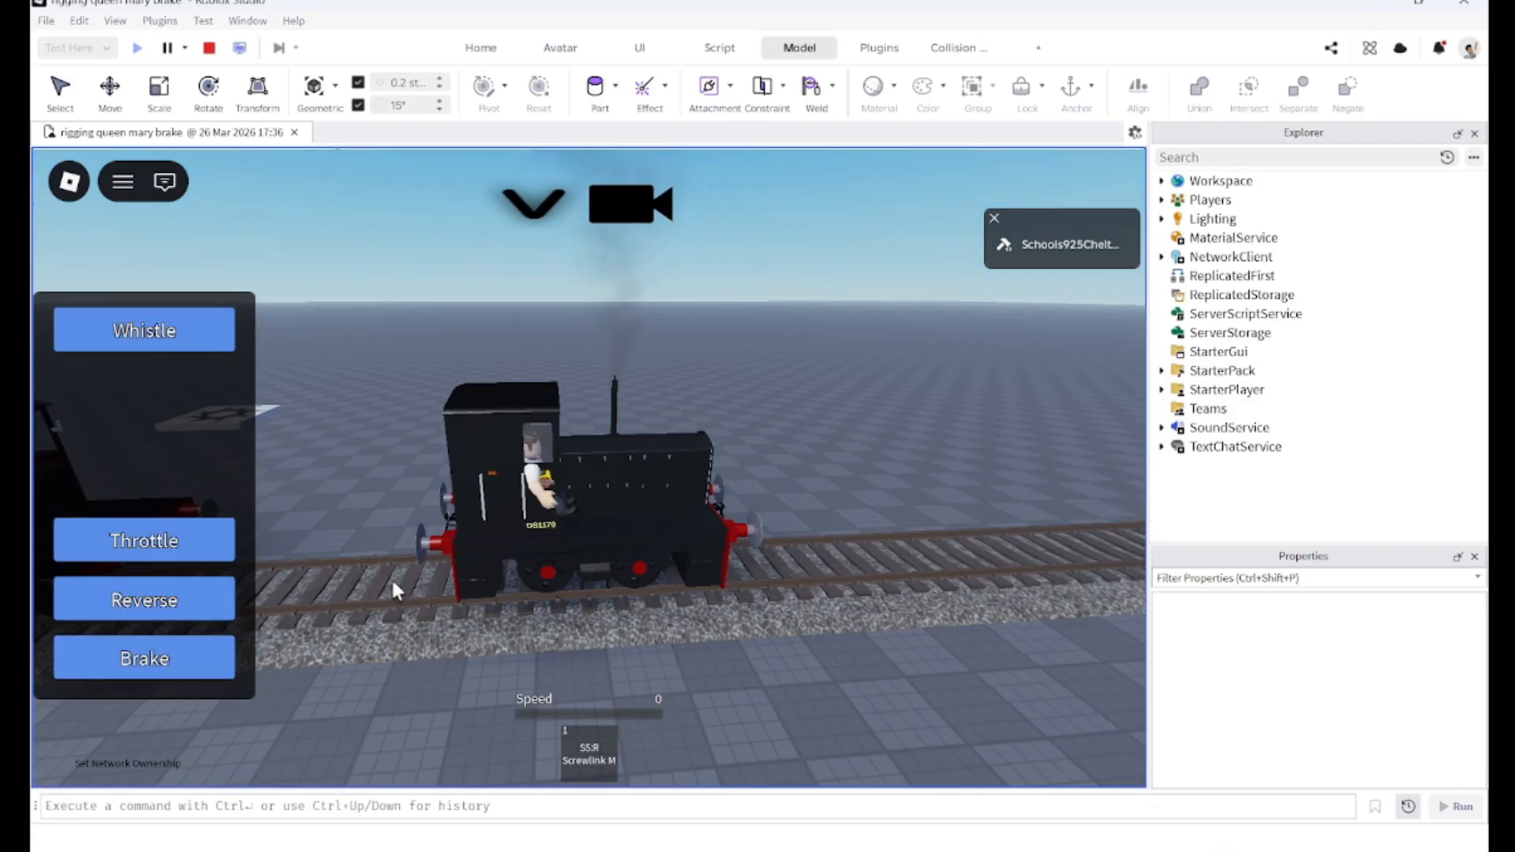
Step: Reverse the shunter toward the brake van using throttle and brake
scroll(395, 574, "down", 3)
left_click(170, 554)
mouse_move(412, 519)
right_mouse_down()
mouse_move(397, 519)
mouse_move(416, 539)
right_mouse_up()
scroll(412, 520, "up", 3)
left_click(164, 538)
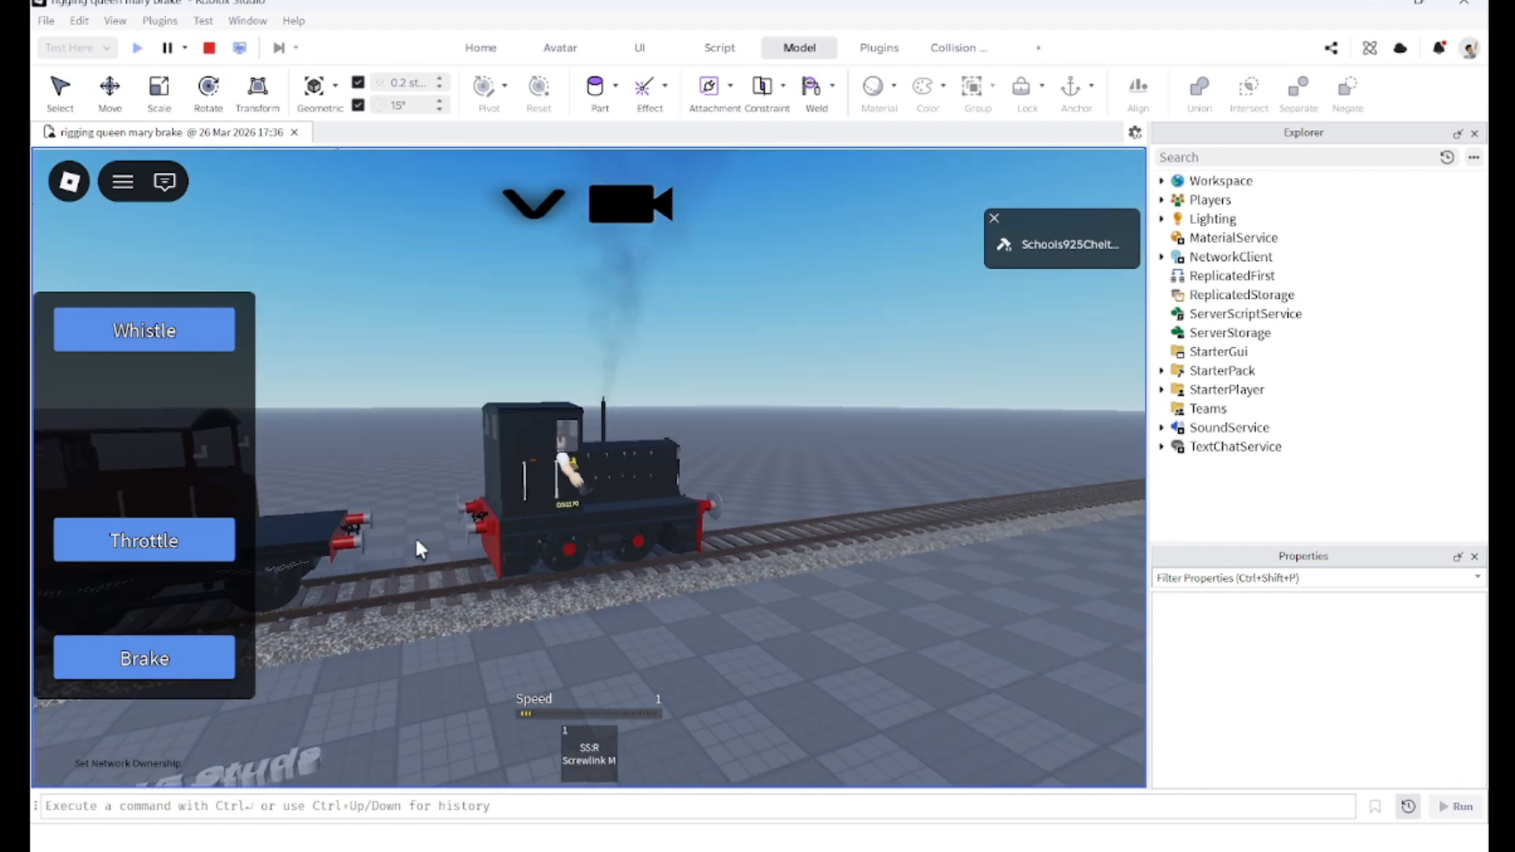
left_click(203, 674)
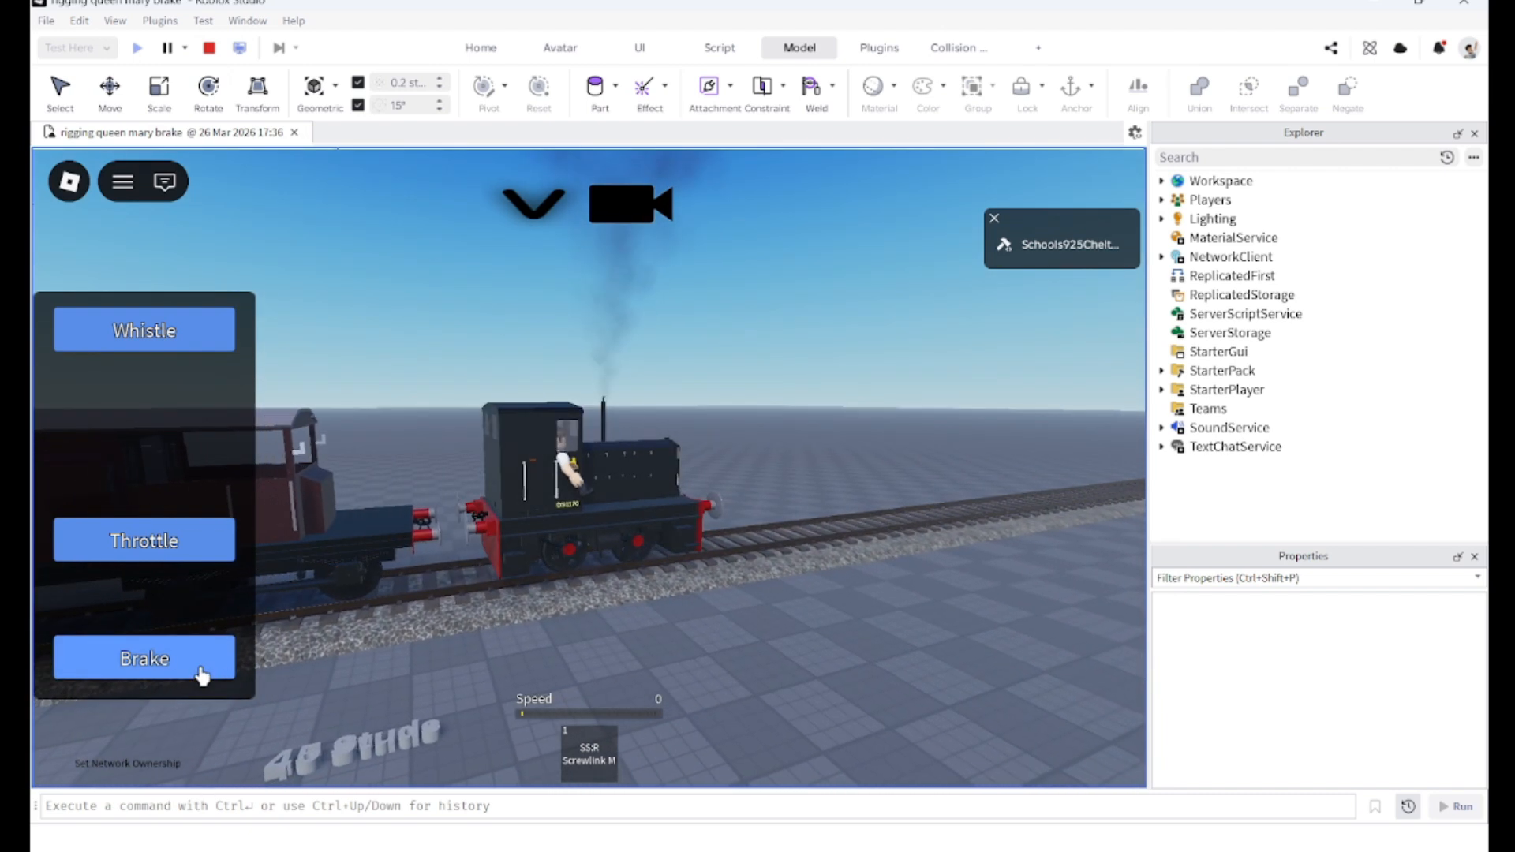
left_click(207, 680)
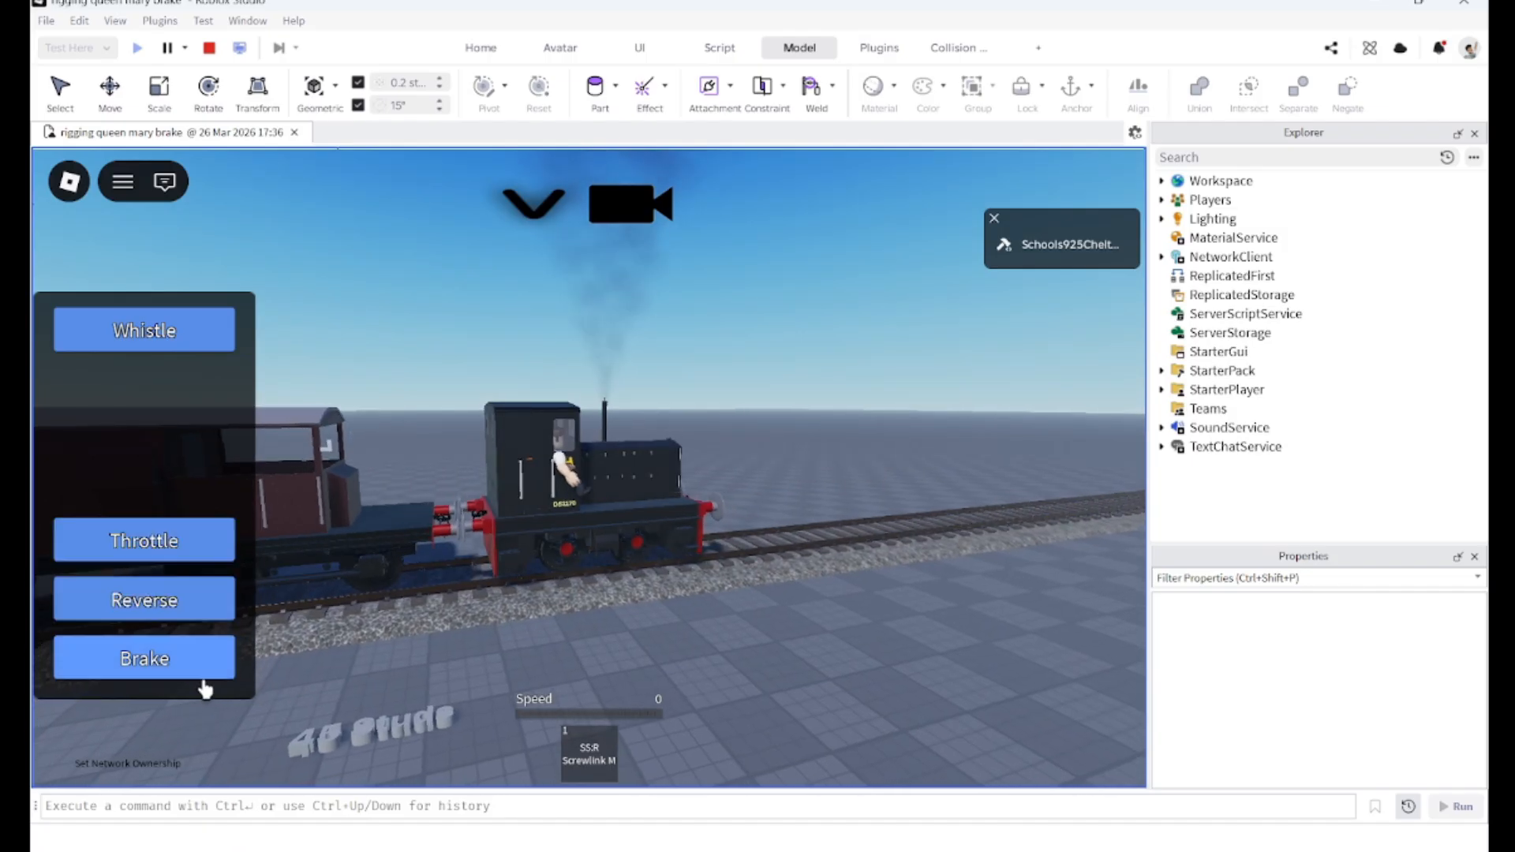
Step: Equip the SS:R Screwlink tool and couple the shunter to the brake van
left_click(606, 748)
scroll(414, 533, "up", 3)
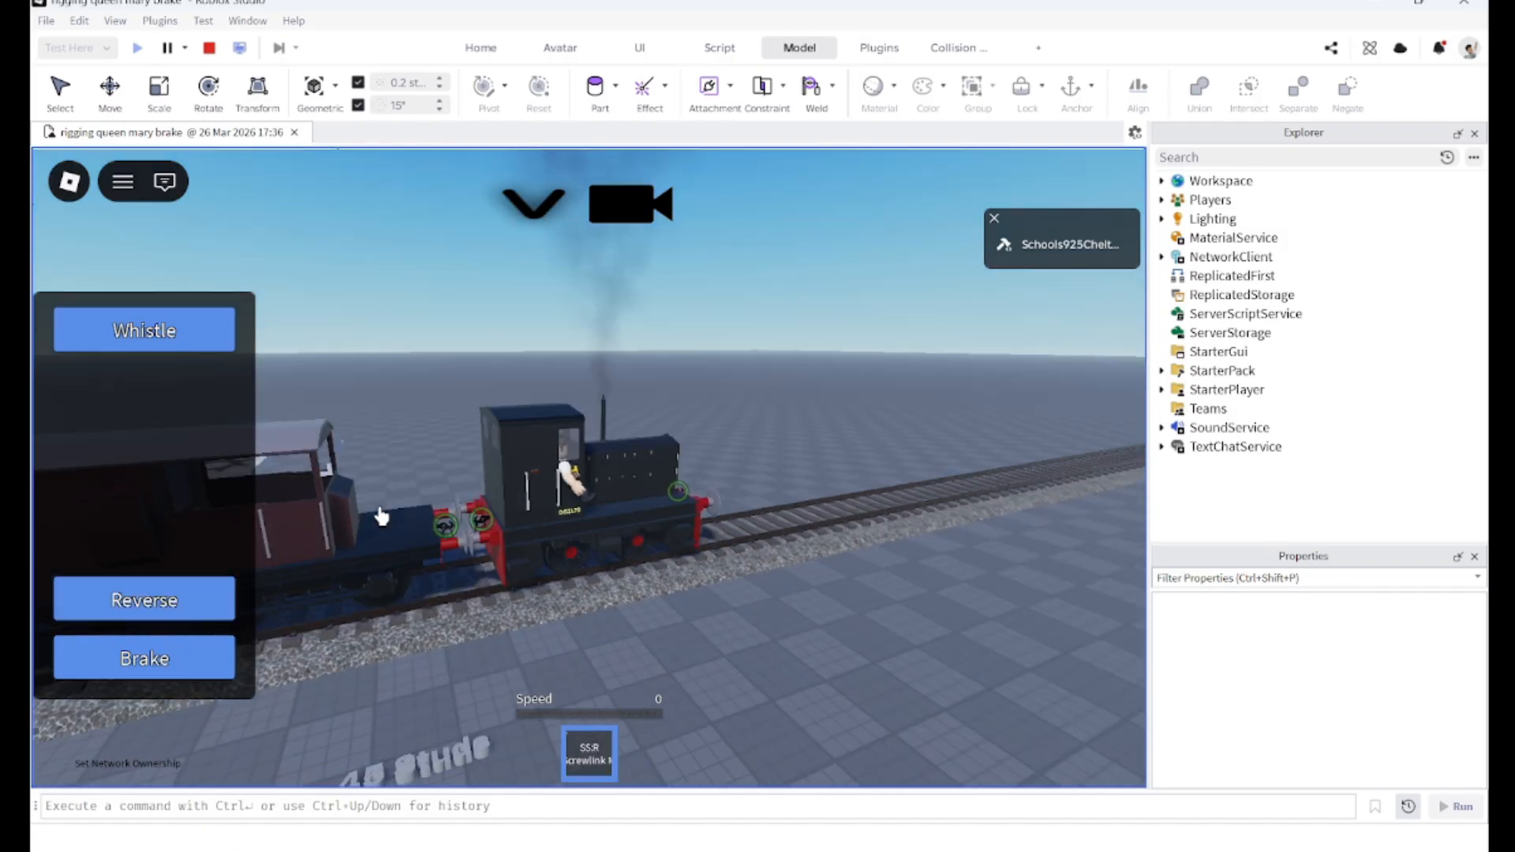
left_click(367, 598)
right_click_drag(347, 639, 346, 633)
scroll(418, 669, "down", 2)
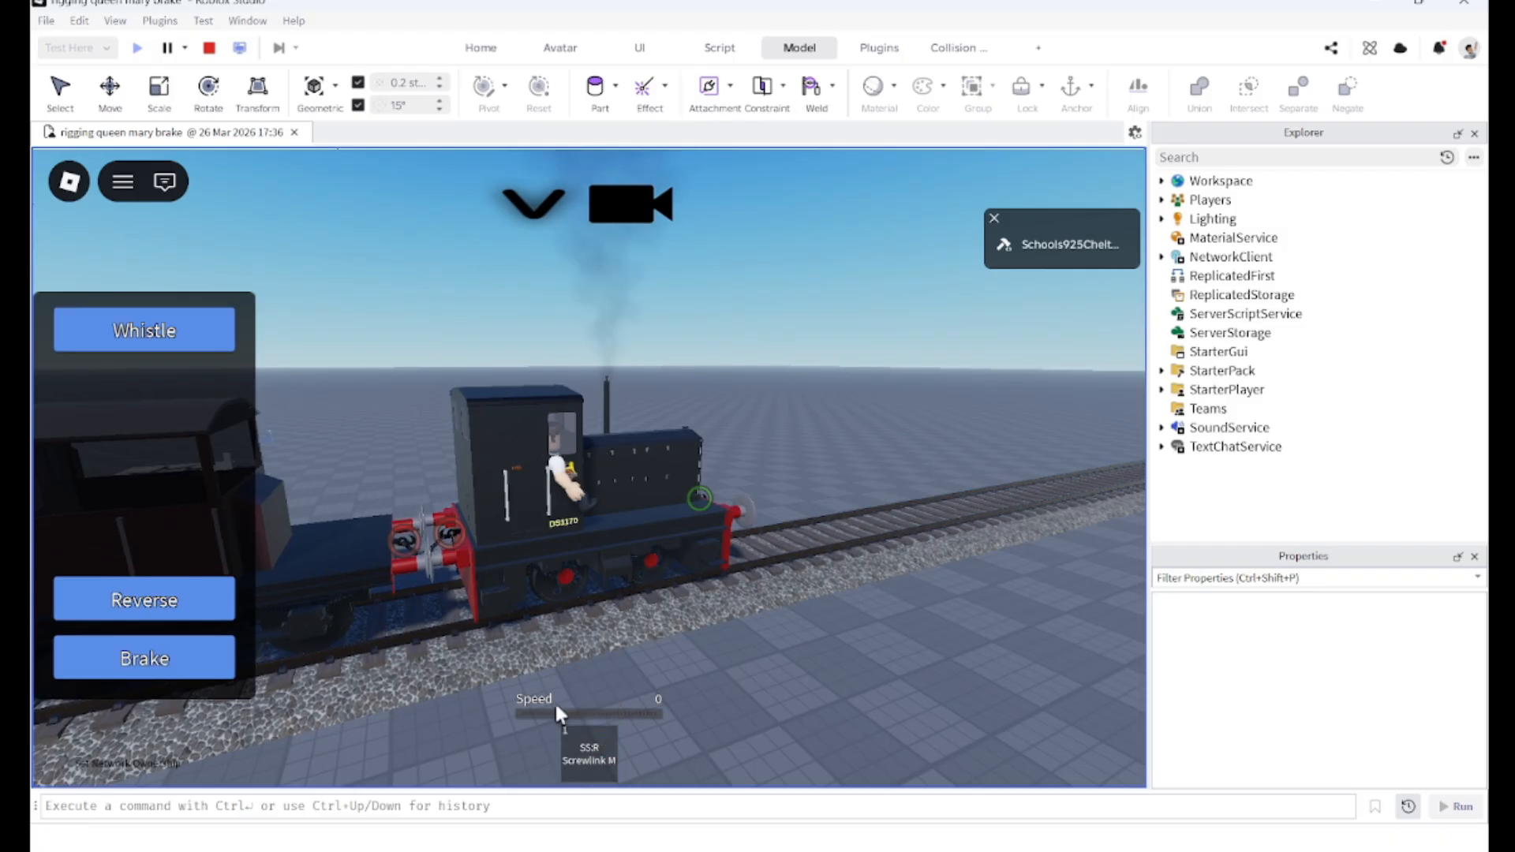
Step: Switch the shunter's direction to Forward and release the brake
right_click_drag(556, 705, 556, 705)
right_click_drag(439, 655, 368, 614)
scroll(440, 647, "up", 2)
scroll(368, 614, "down", 1)
left_click(163, 615)
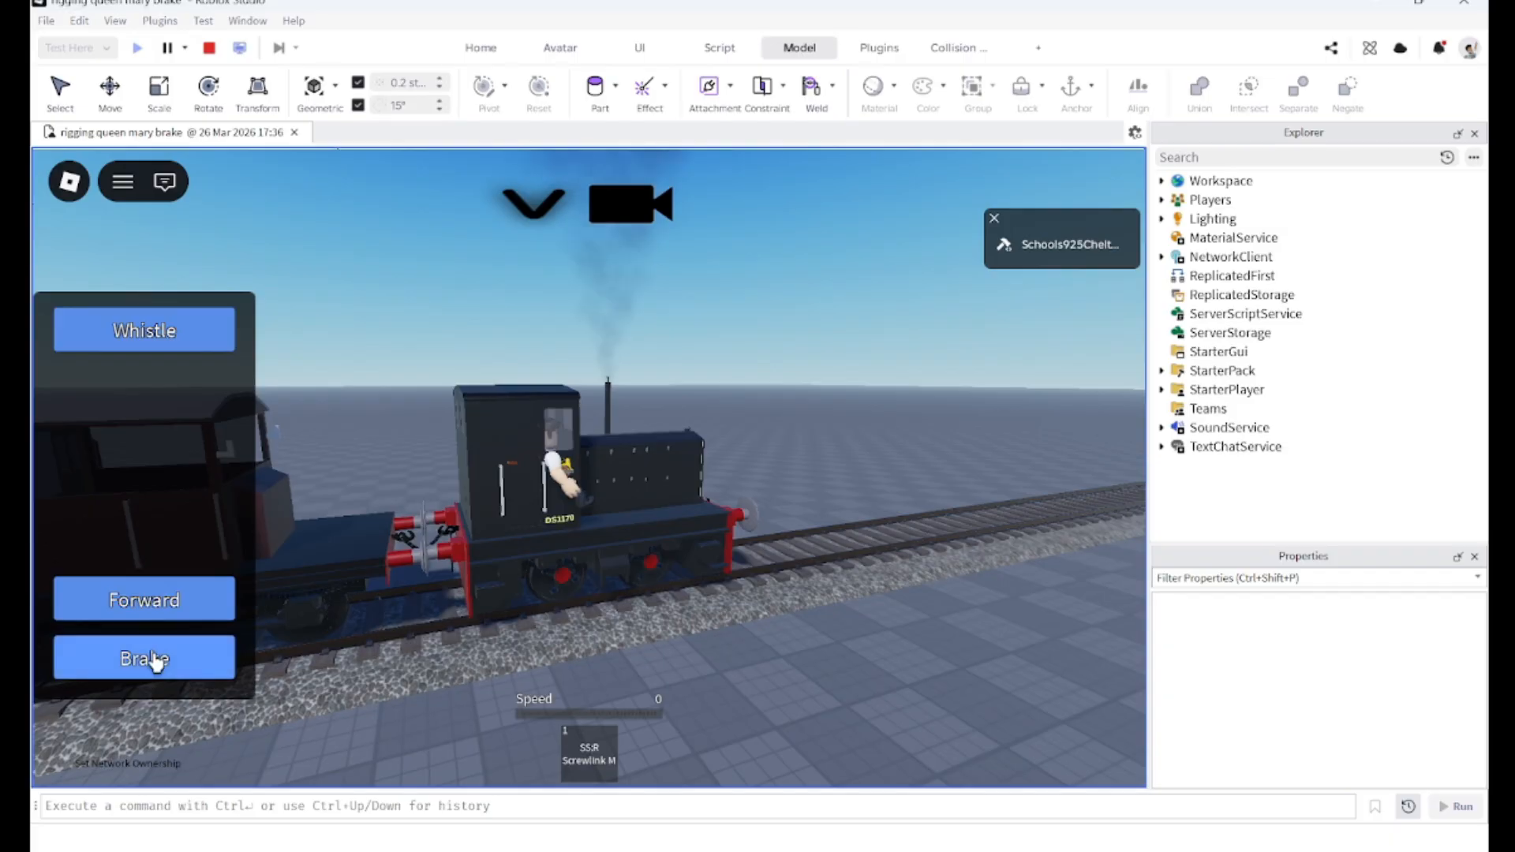
left_click(149, 660)
right_click_drag(312, 594, 322, 590)
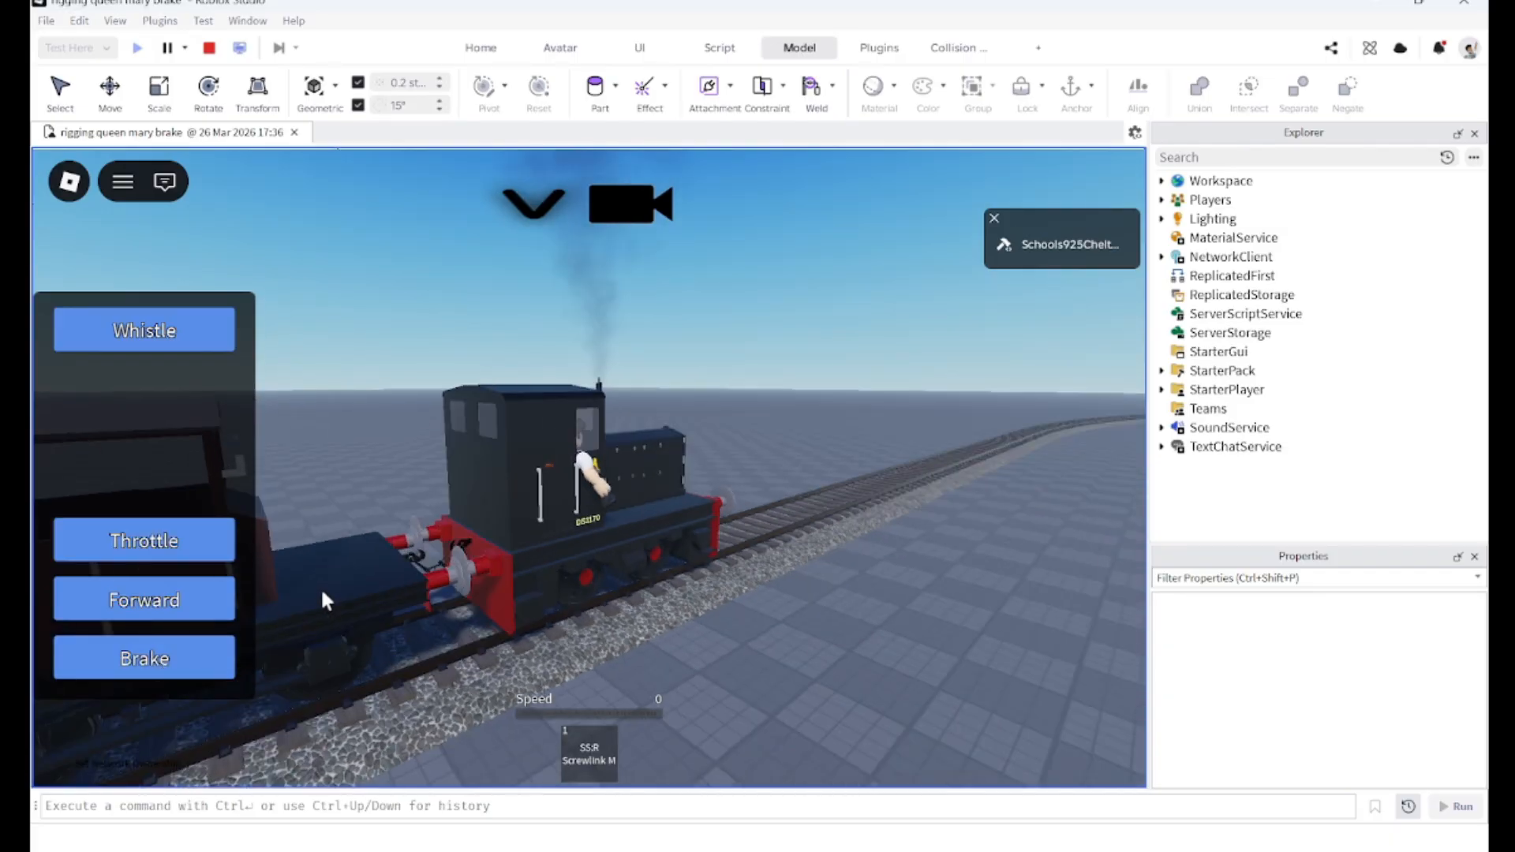
Step: Apply throttle and haul the coupled brake van along the track while watching it
left_click(160, 563)
scroll(330, 540, "down", 3)
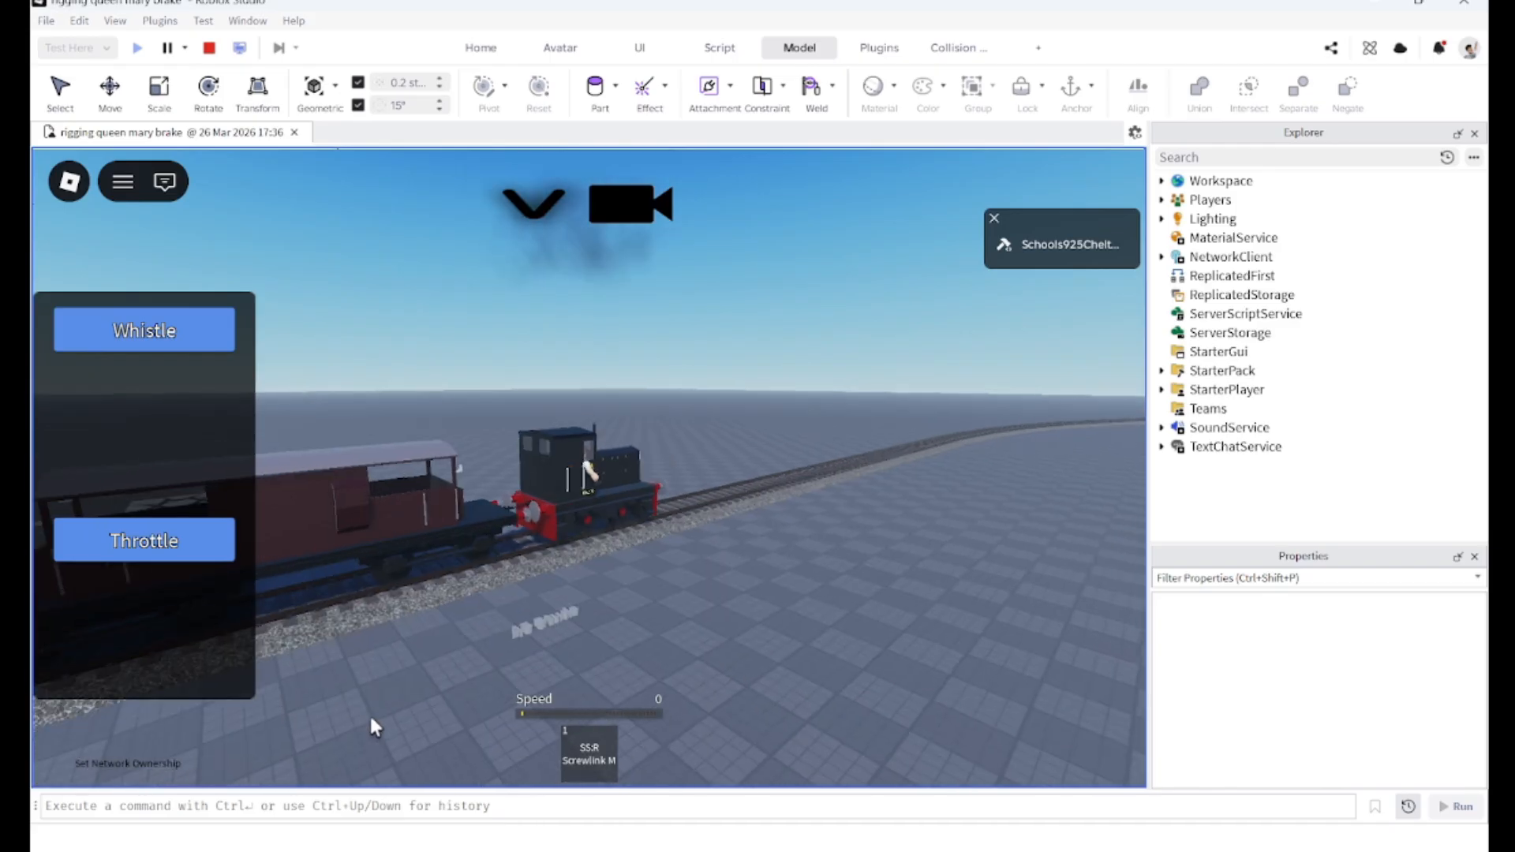
right_click_drag(371, 717, 371, 712)
scroll(372, 713, "down", 3)
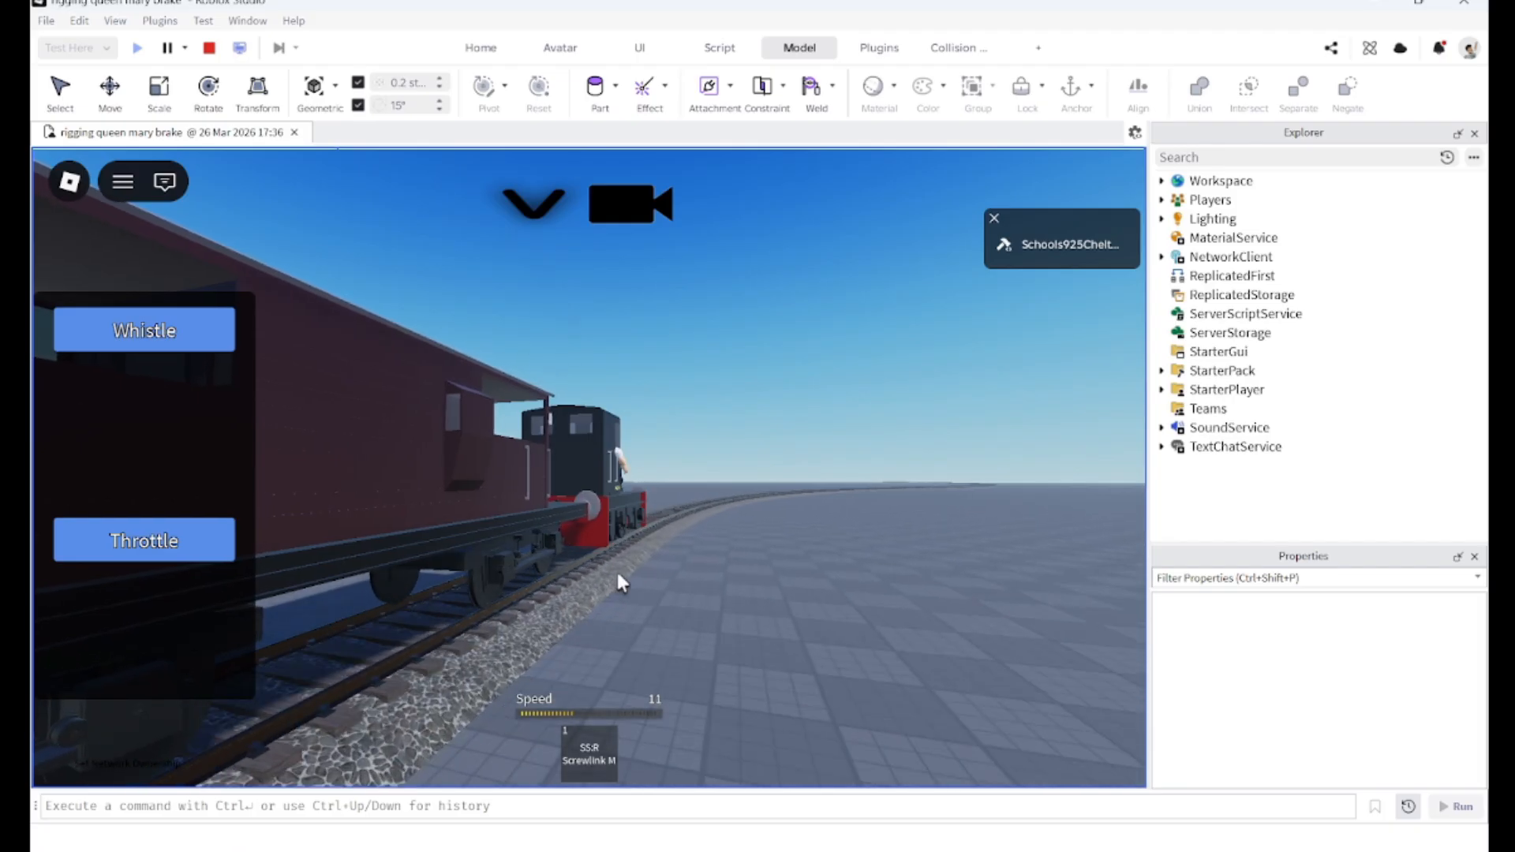
scroll(617, 574, "down", 2)
right_click_drag(617, 573, 618, 575)
scroll(617, 575, "down", 1)
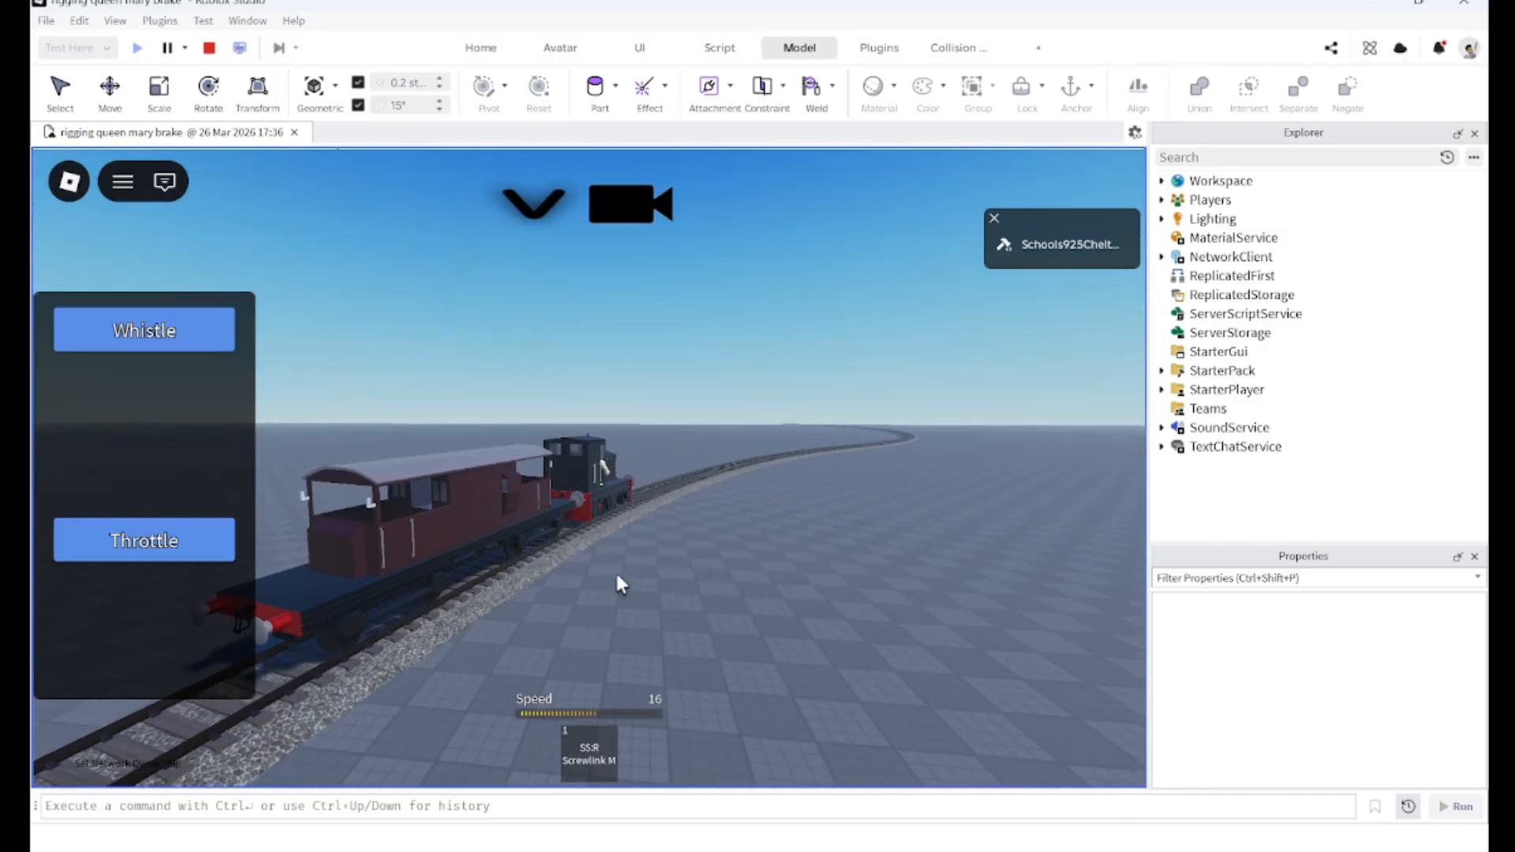
scroll(618, 577, "up", 2)
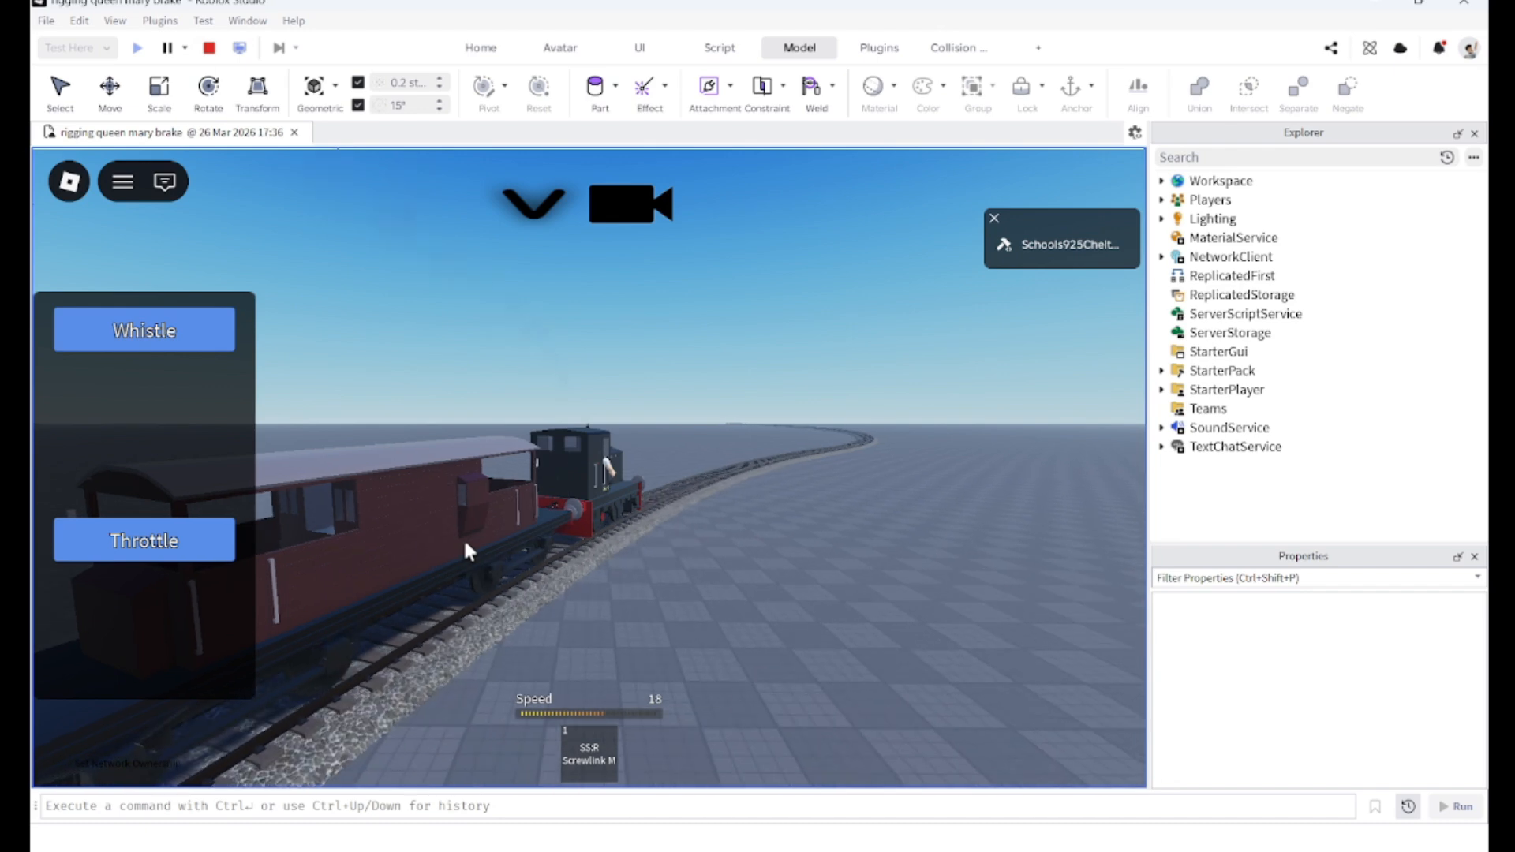
left_click(164, 553)
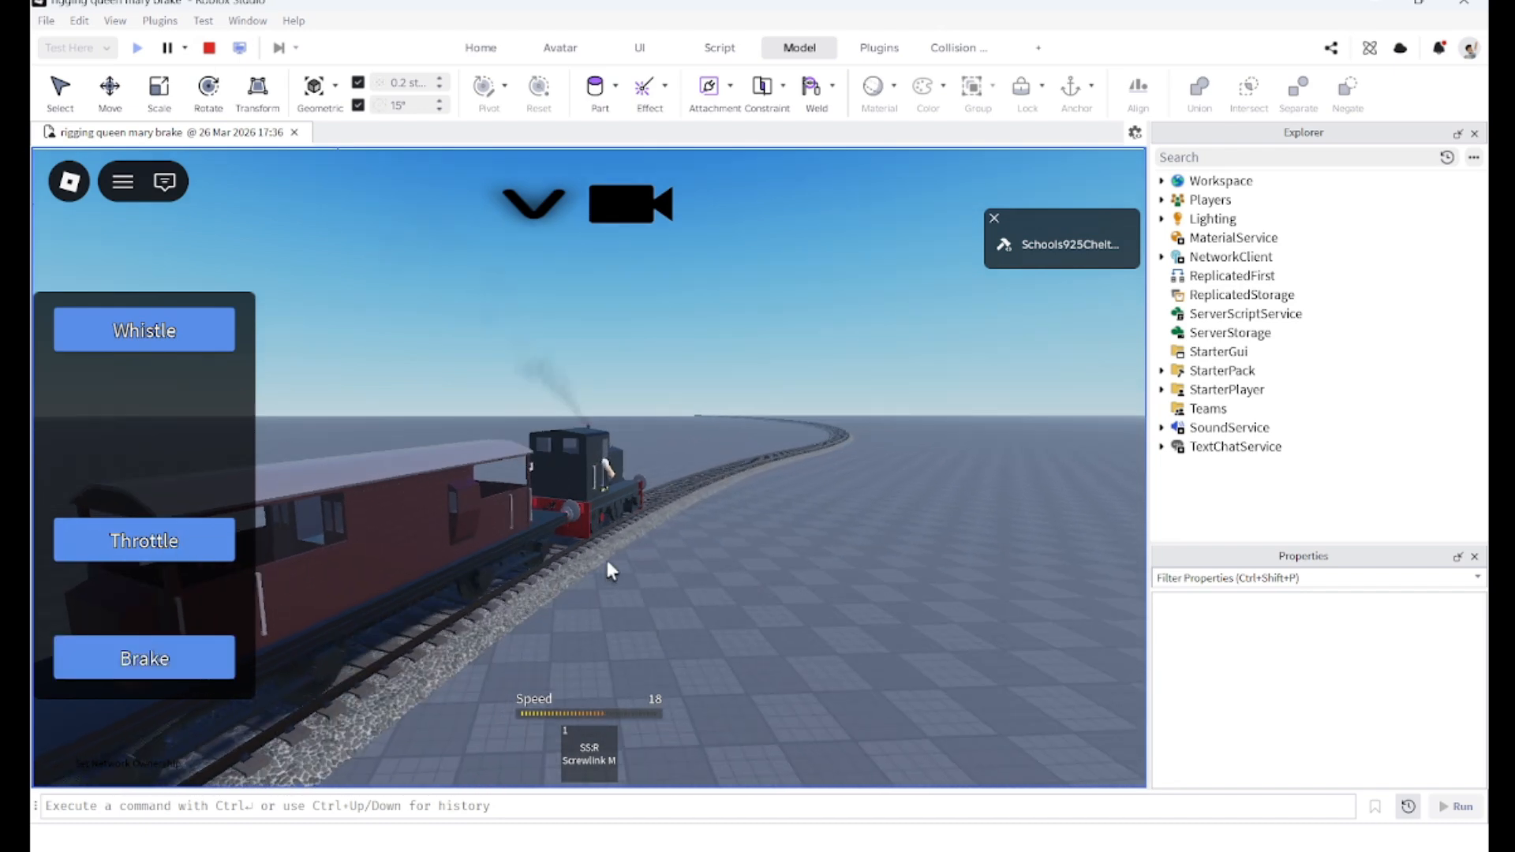
right_click_drag(607, 561, 607, 561)
scroll(608, 561, "up", 2)
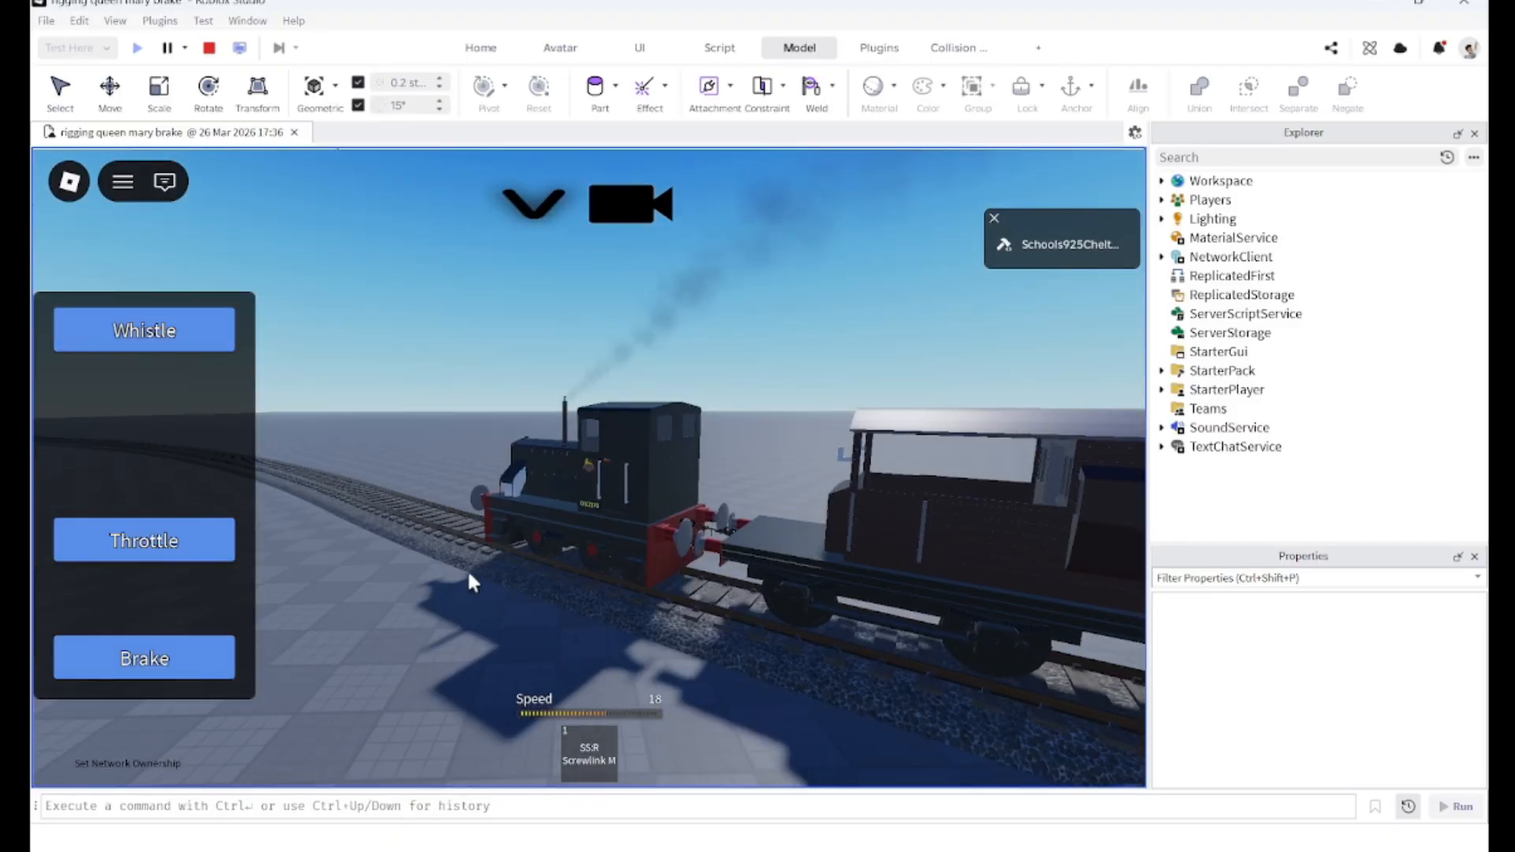
scroll(470, 572, "down", 3)
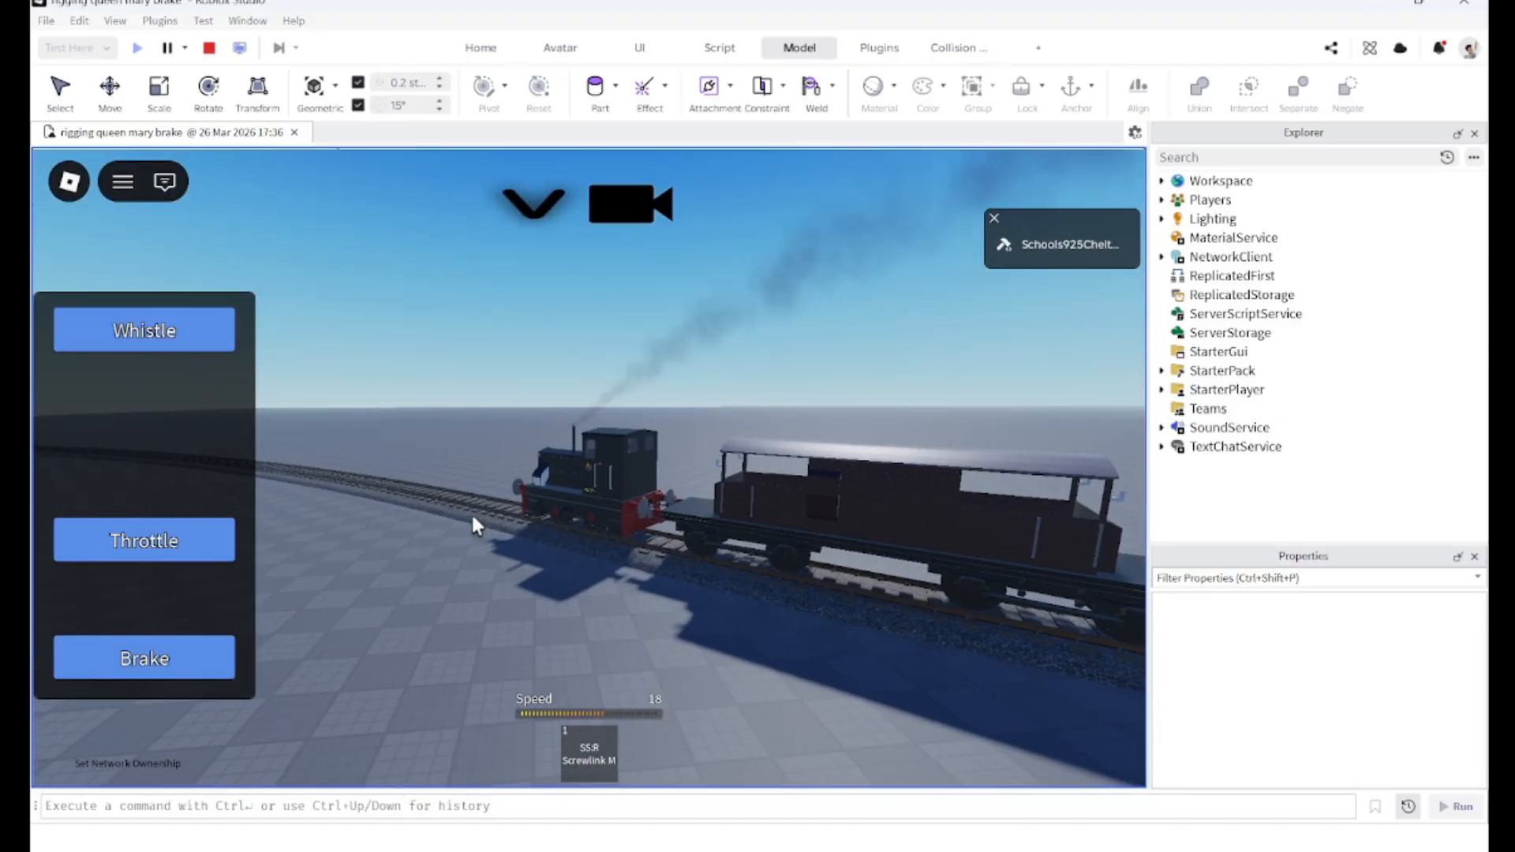
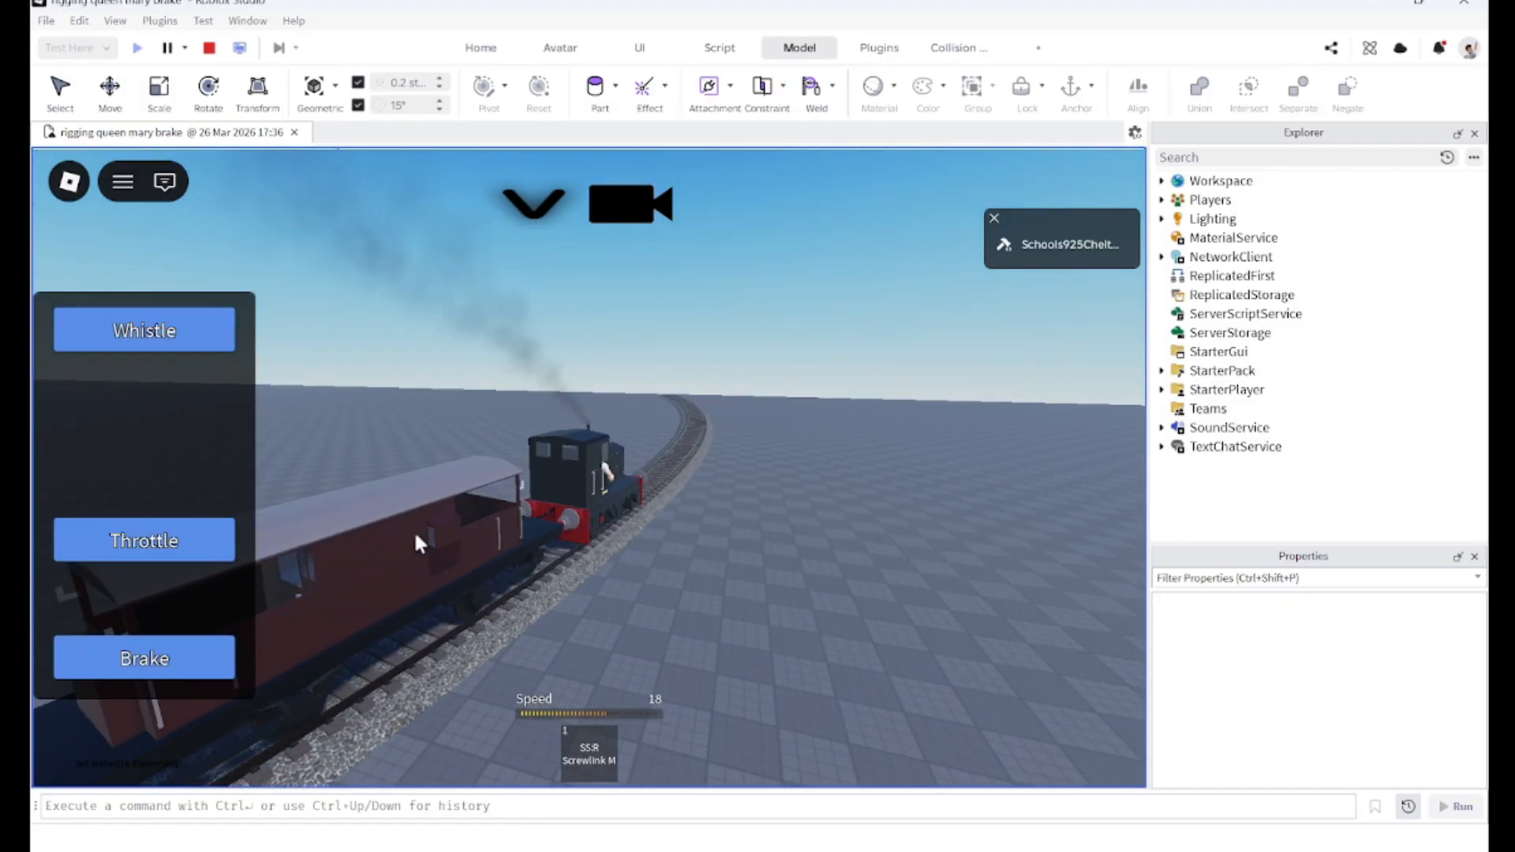
Step: Apply the brake to bring the shunter and brake van to a stop
left_click(174, 663)
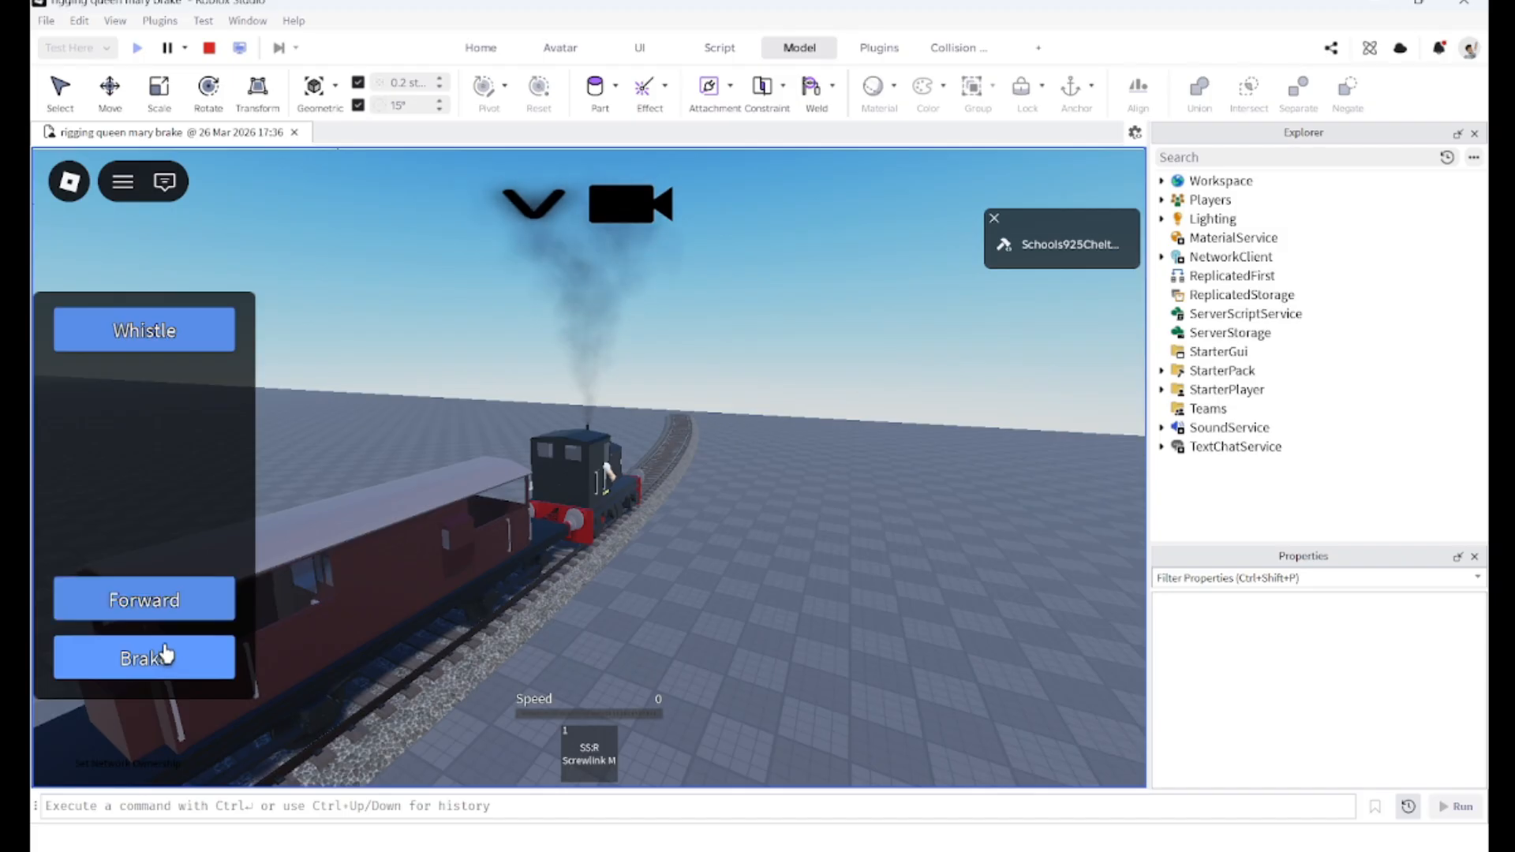
key("space")
scroll(362, 590, "up", 4)
Step: Walk the character along and into the brake van to inspect it on the track
key("d")
key("s")
right_click_drag(362, 590, 352, 598)
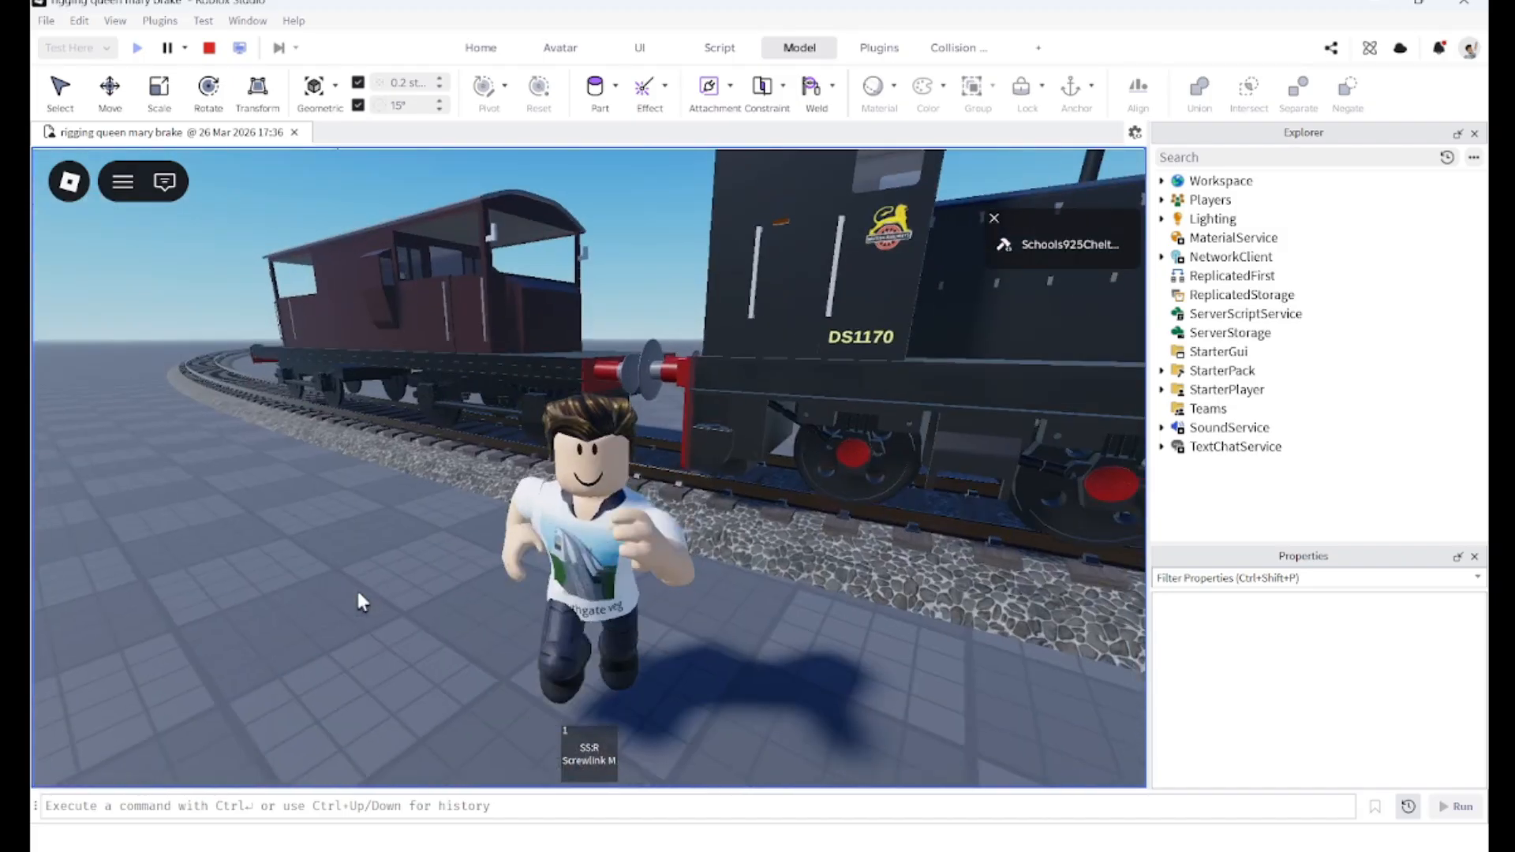
key("w")
key("space")
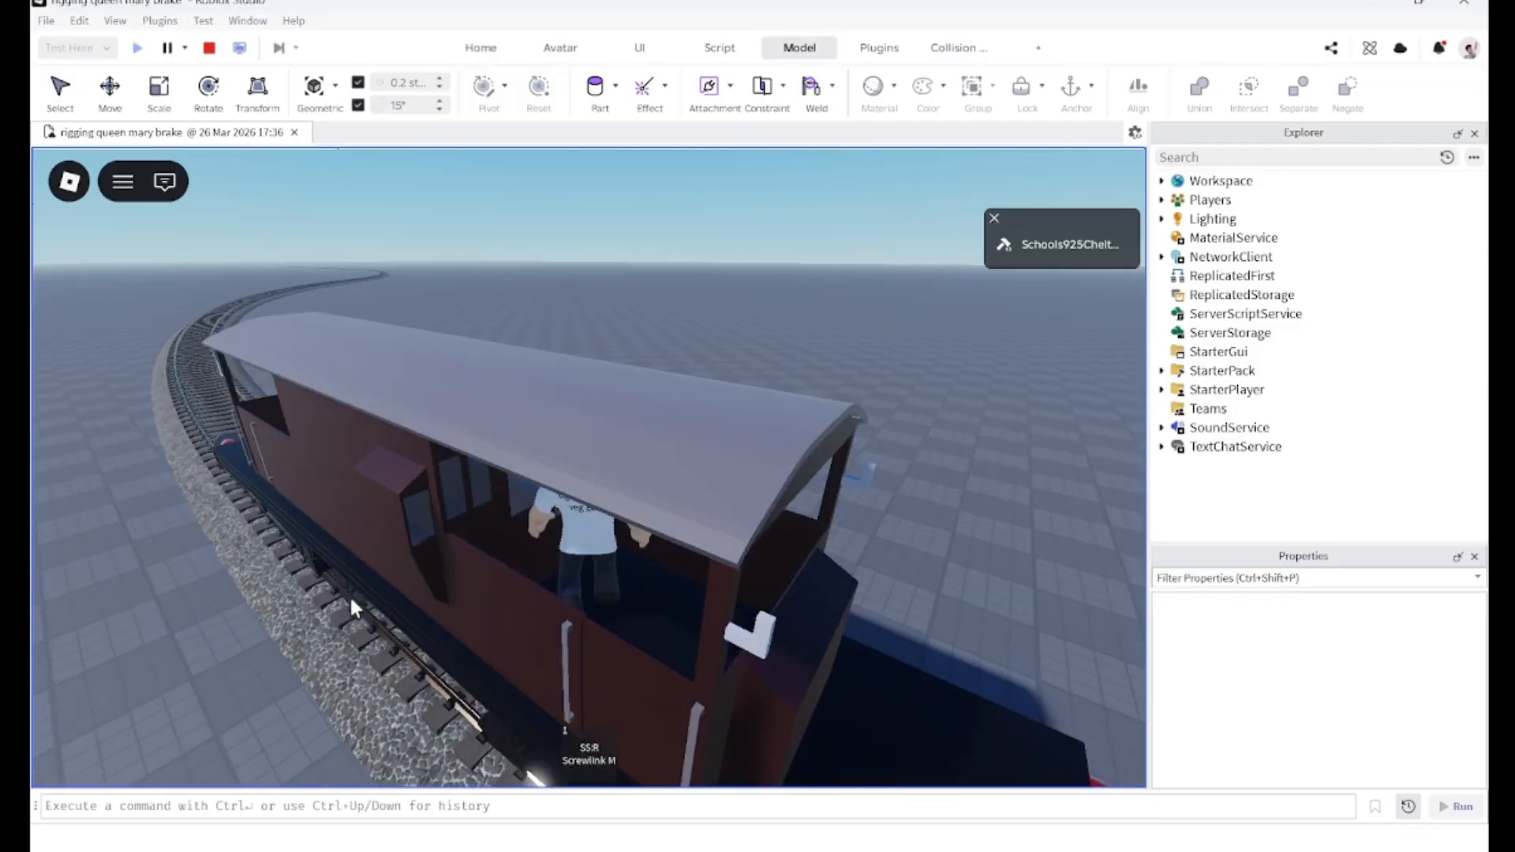
scroll(351, 598, "up", 5)
key("w")
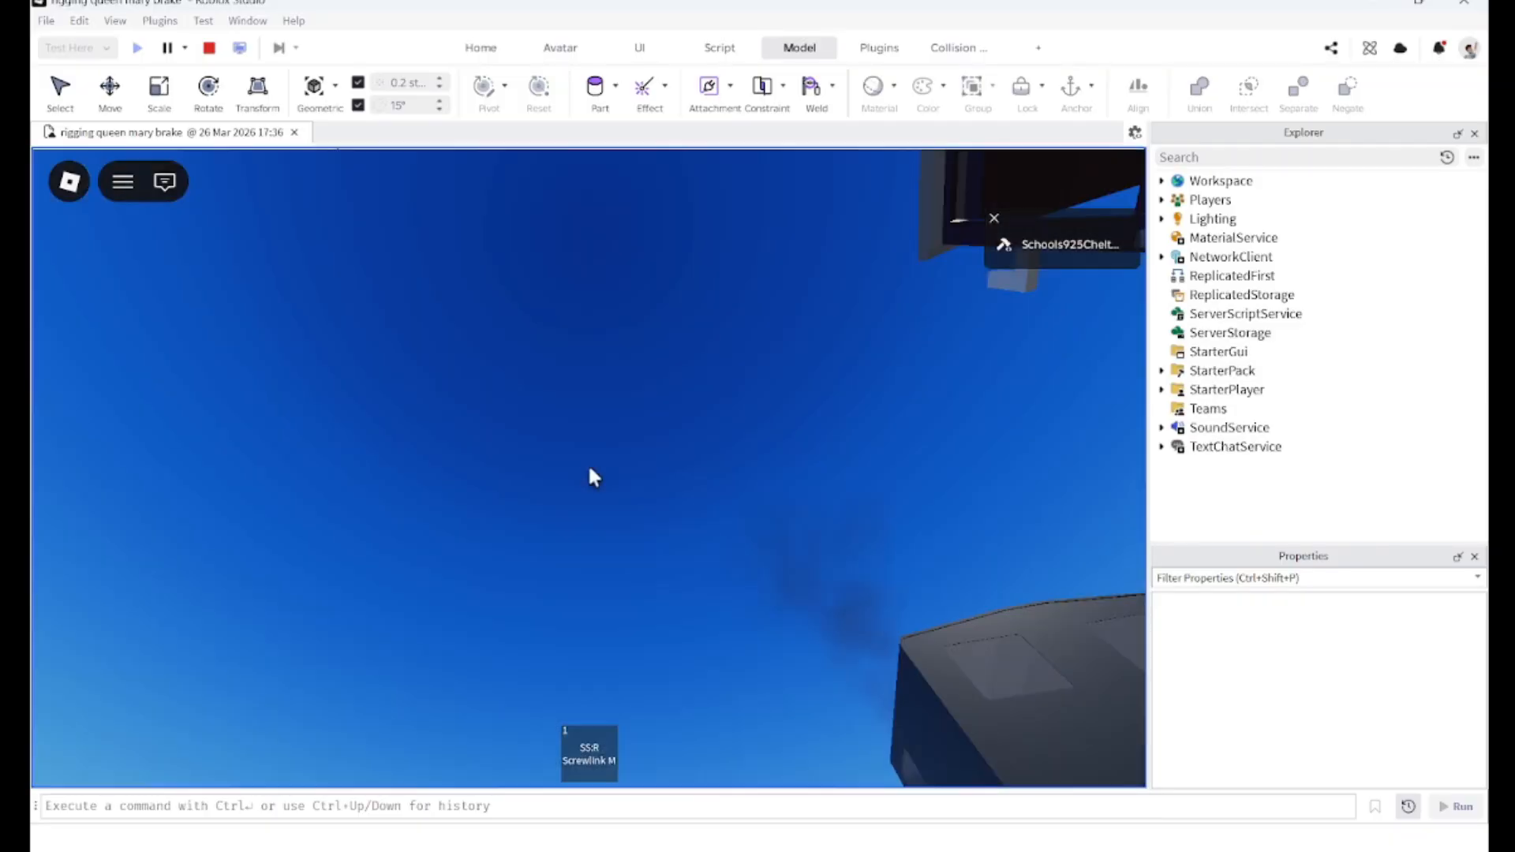
key("w")
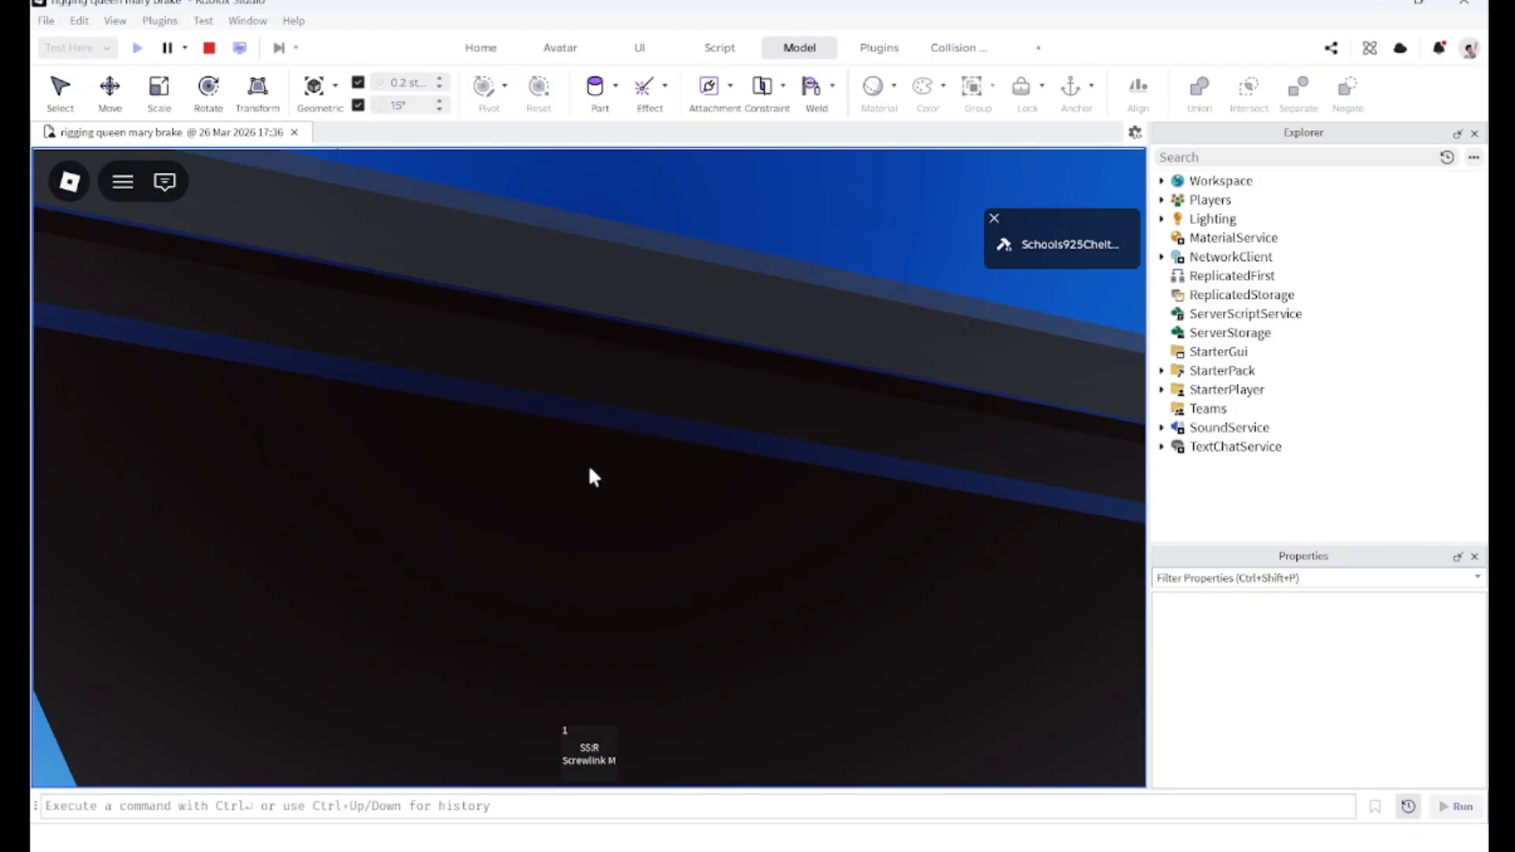
key("w")
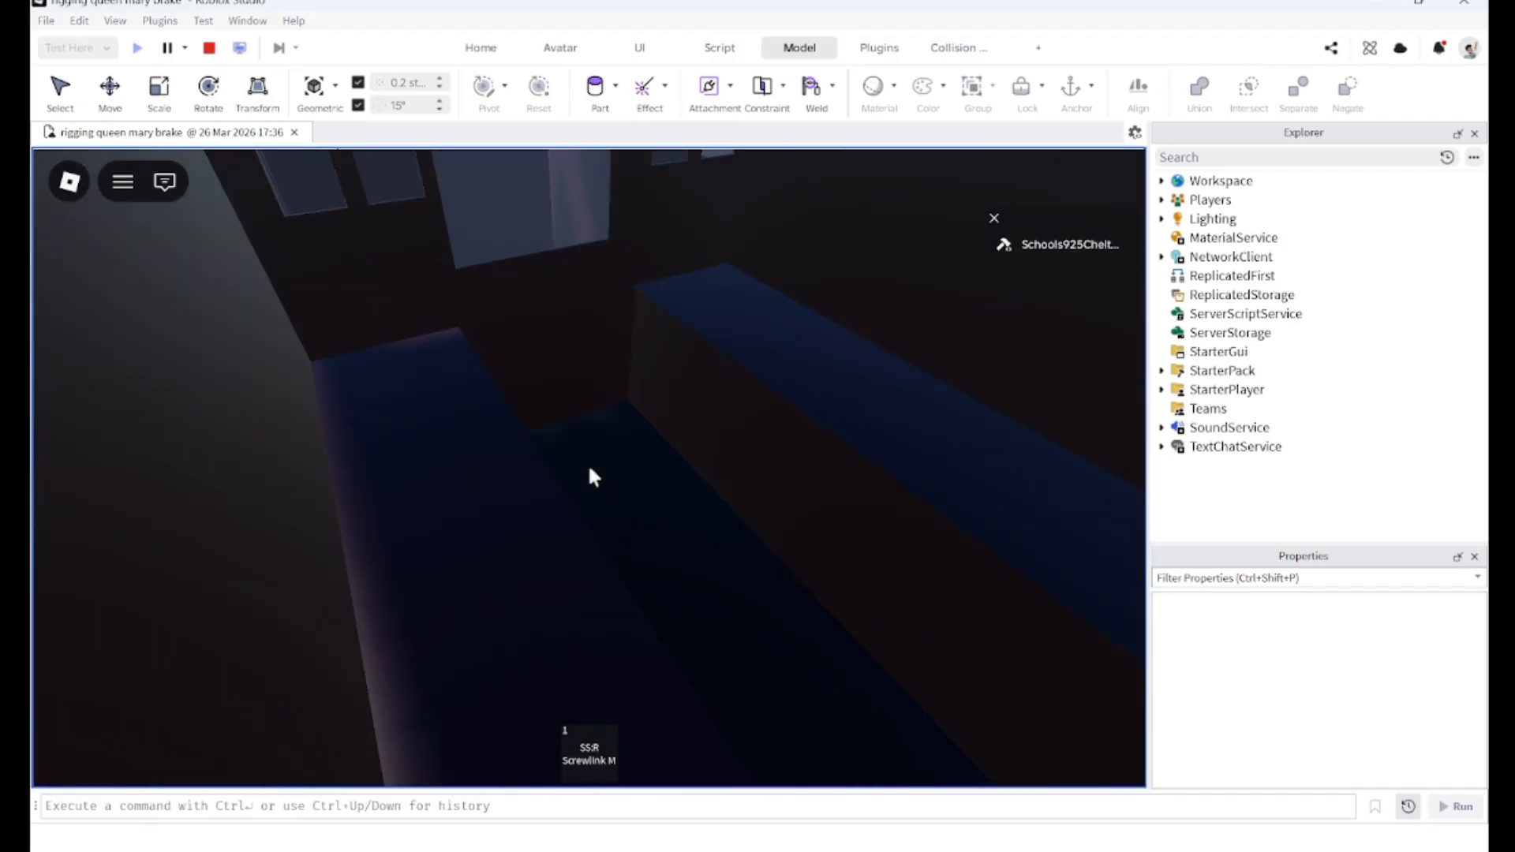
scroll(590, 468, "down", 5)
right_click_drag(586, 467, 585, 466)
key("space")
key("s")
key("w")
Step: Stop the playtest and return to editing the brake van in the viewport
left_click(209, 48)
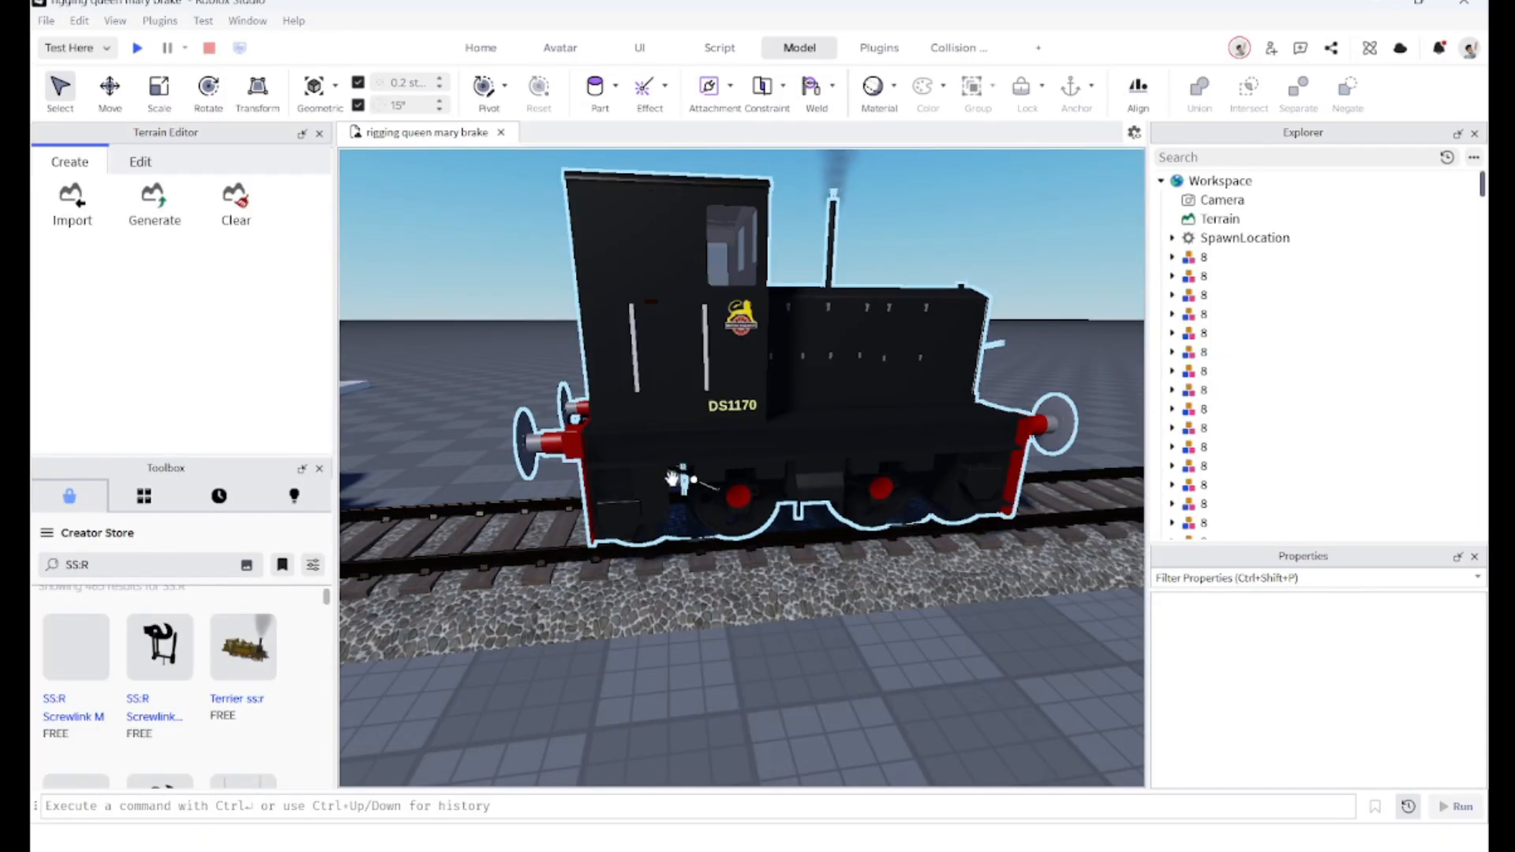
key("w")
right_click_drag(672, 479, 513, 456)
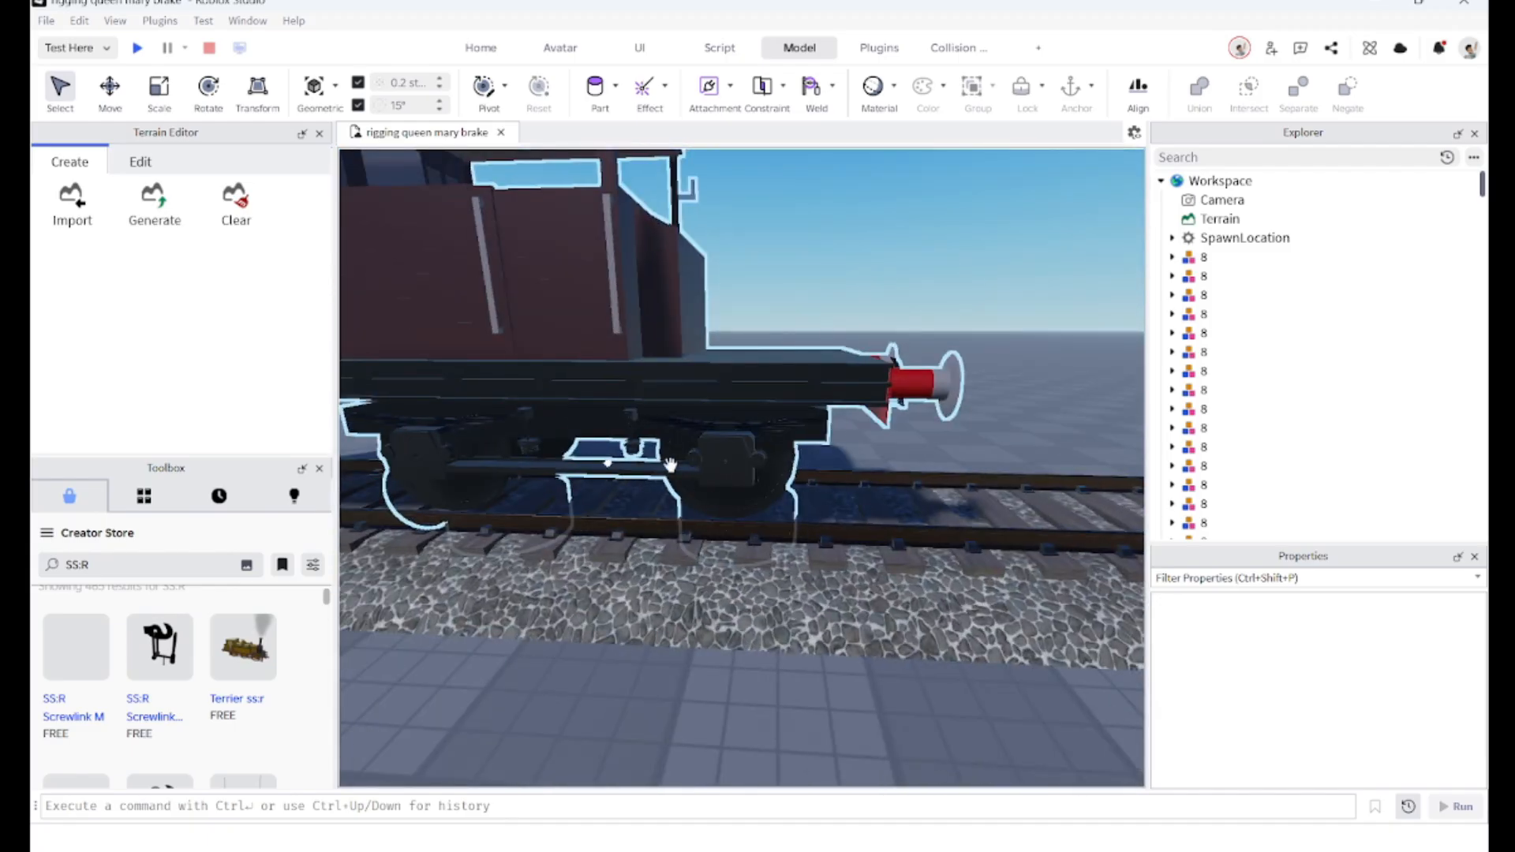
key("s")
right_click_drag(720, 649, 730, 519)
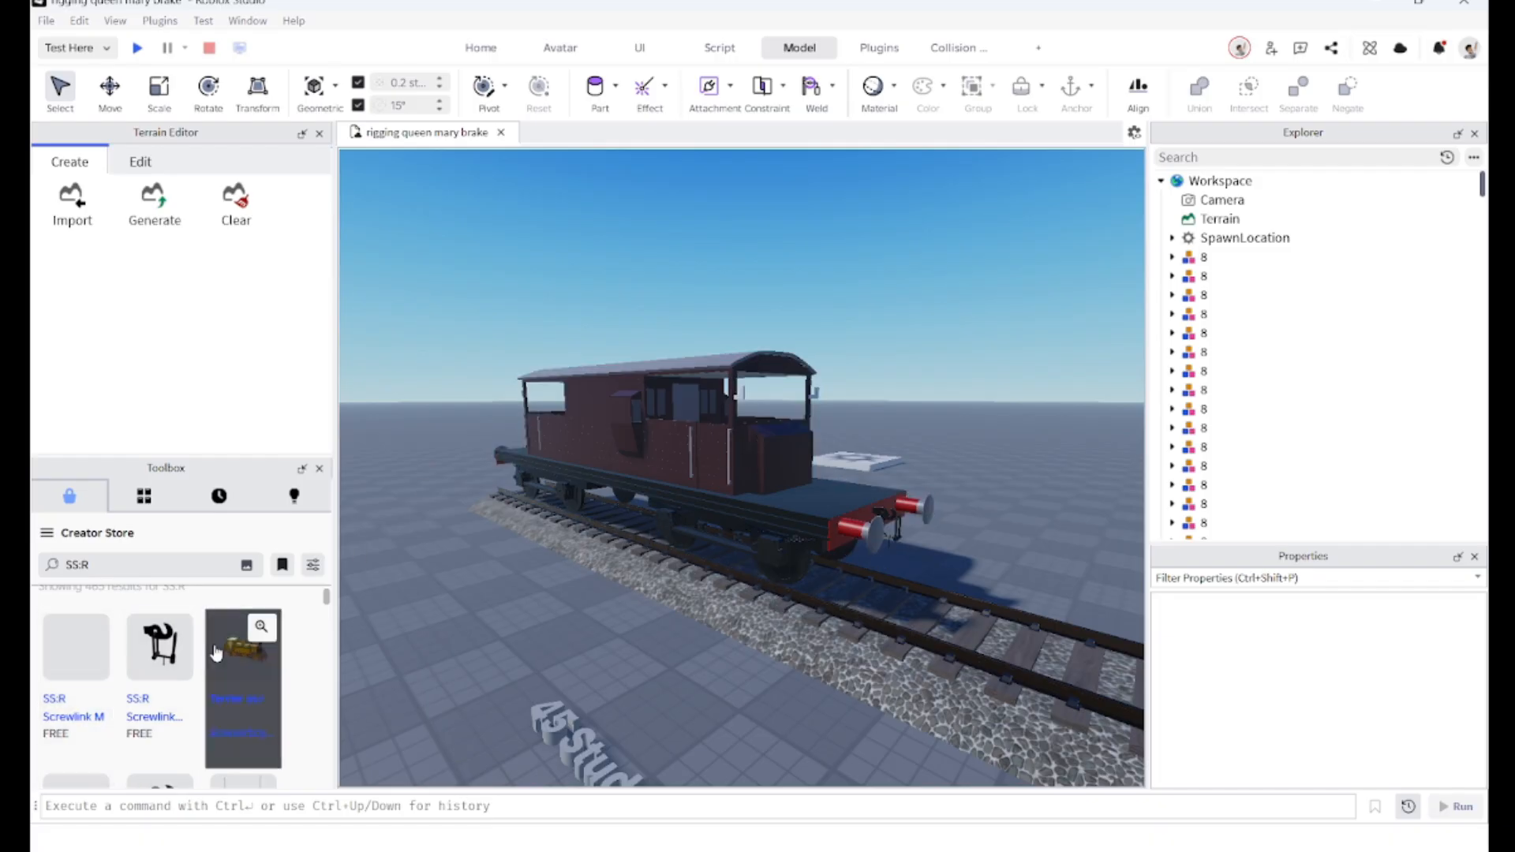
Step: Open the SS:R Screwlink Coupling asset details in the Toolbox and review its description
left_click(172, 633)
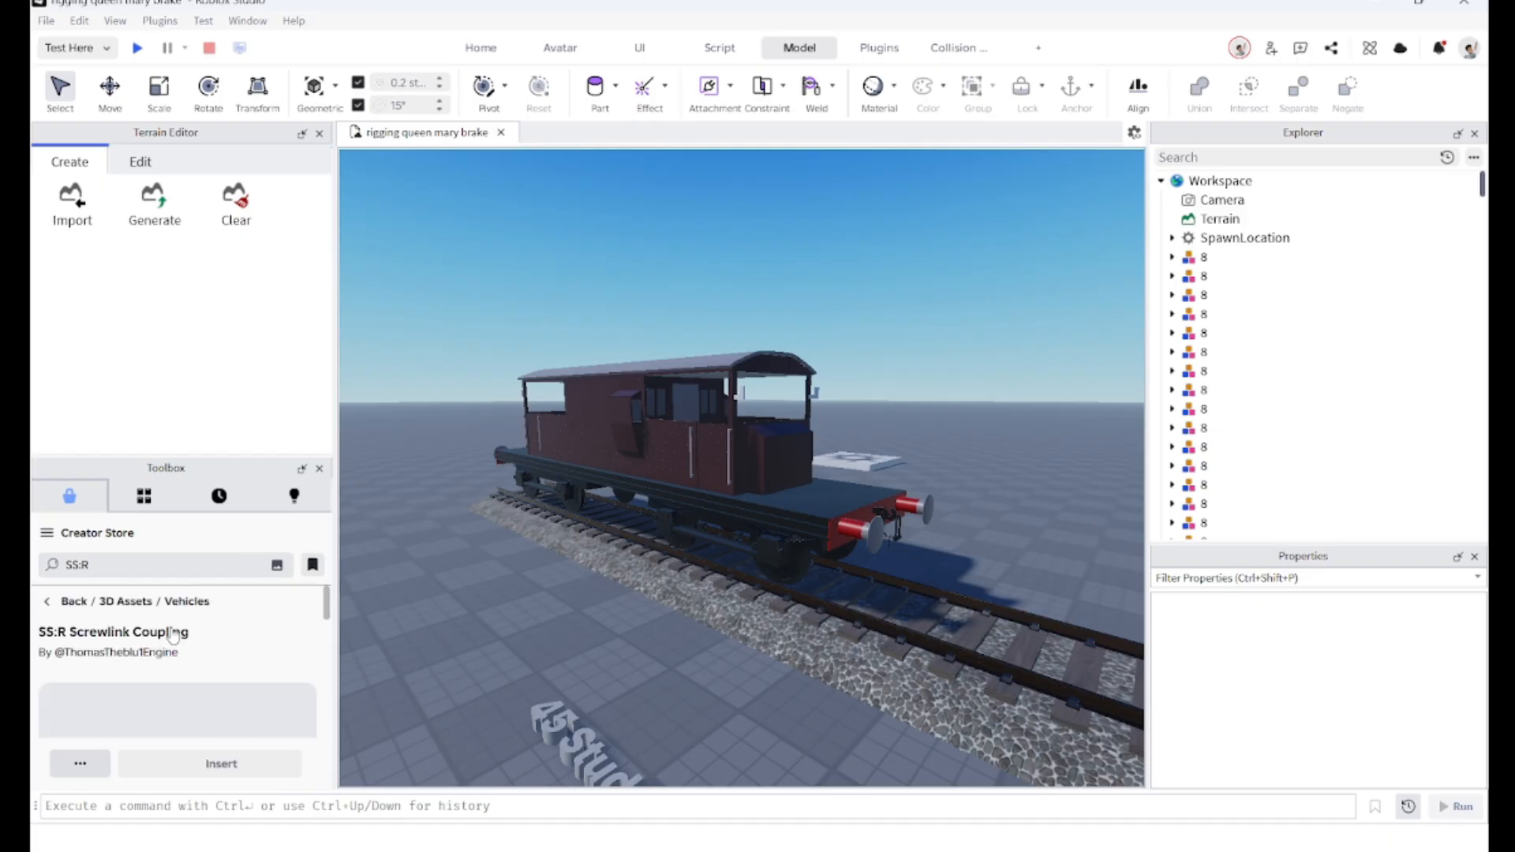
scroll(172, 632, "down", 2)
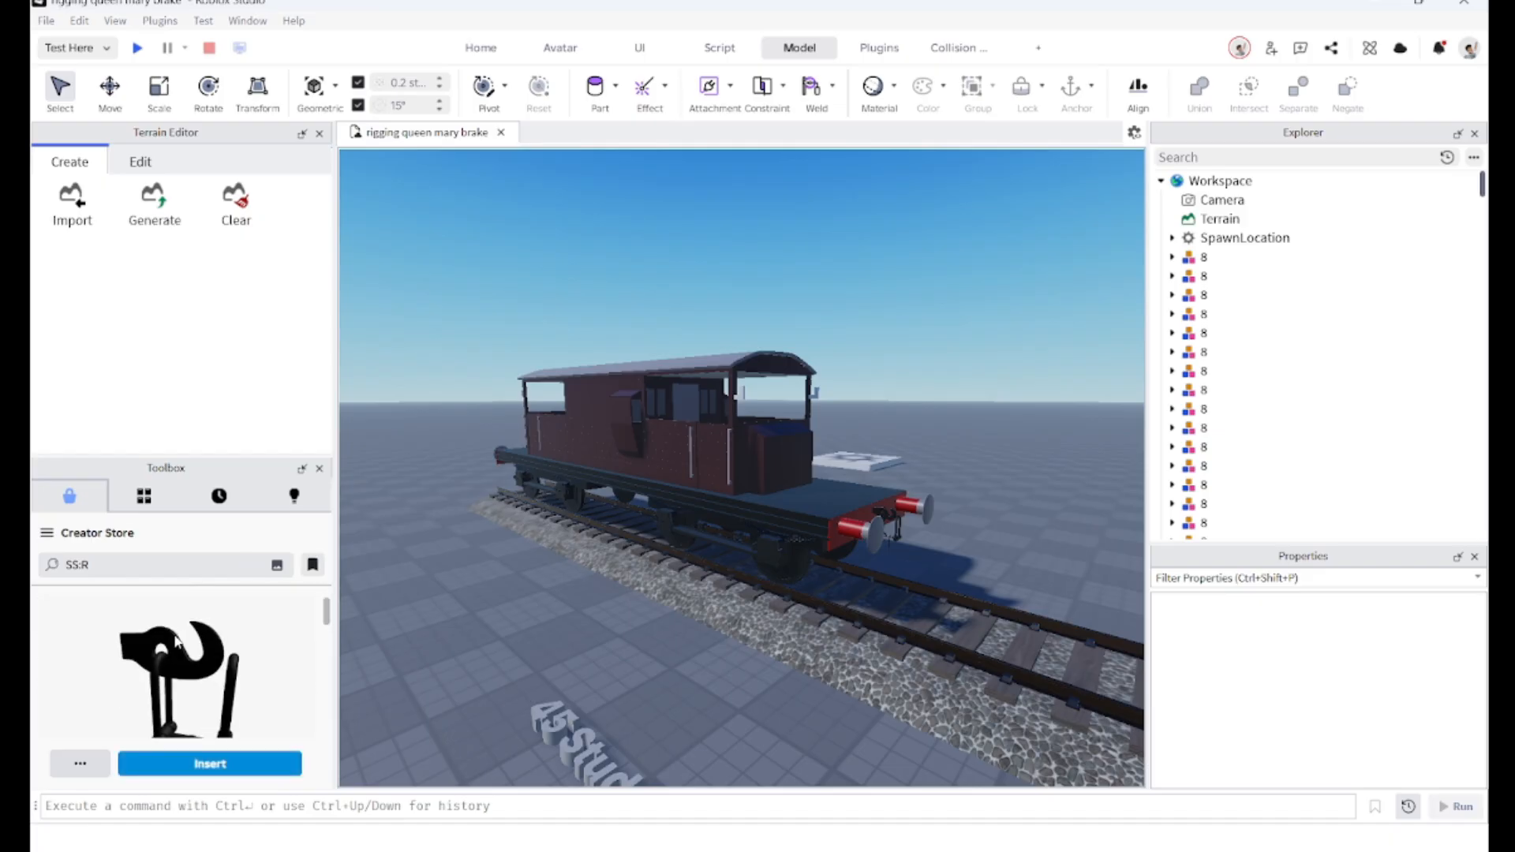
scroll(172, 655, "up", 2)
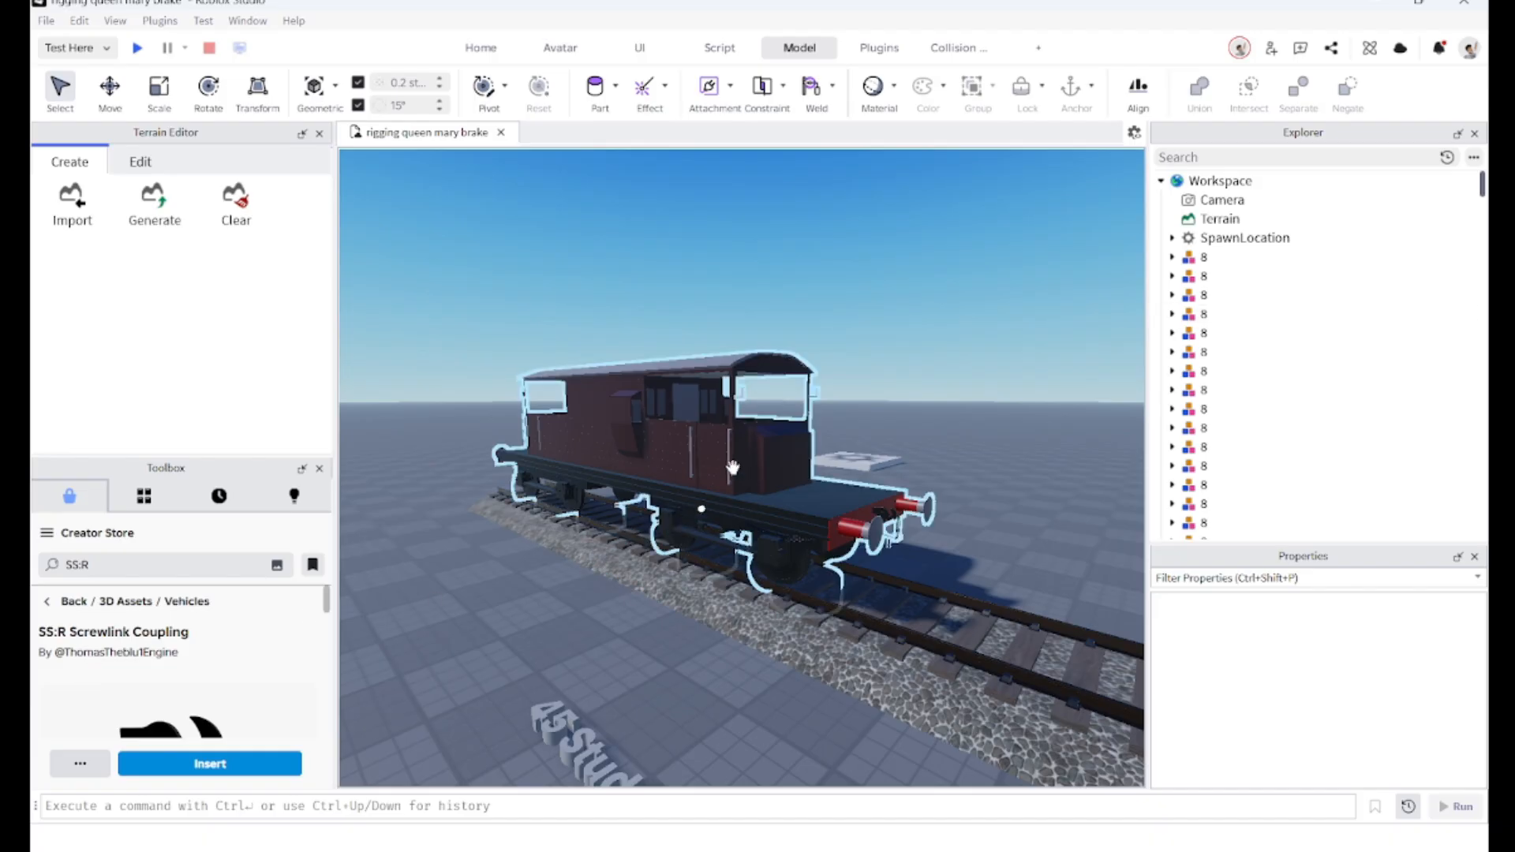
scroll(160, 684, "down", 2)
scroll(190, 624, "up", 2)
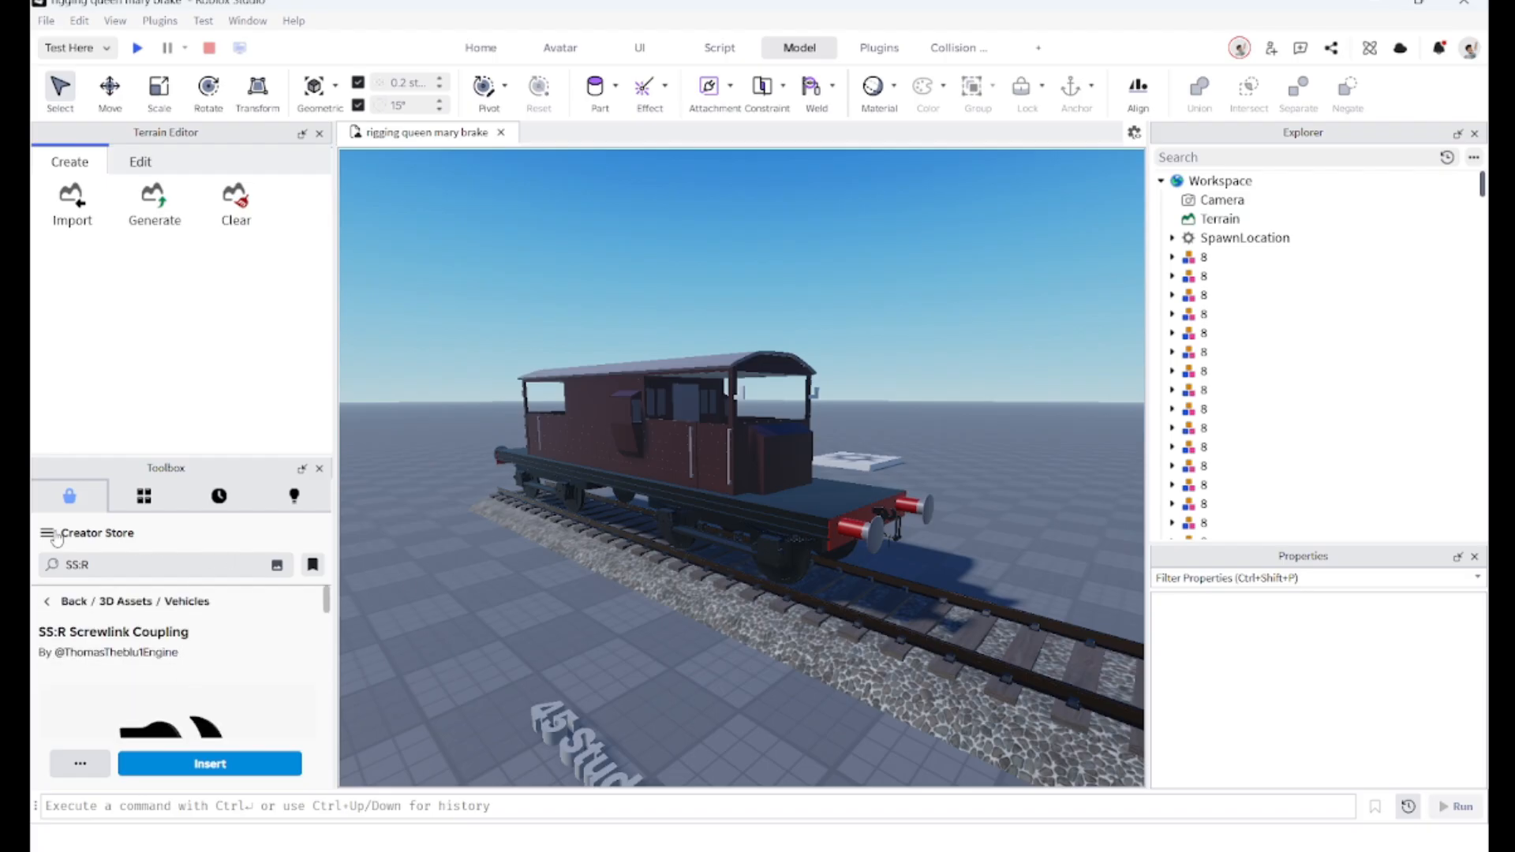
left_click(142, 499)
left_click(57, 498)
mouse_move(668, 677)
right_mouse_down()
mouse_move(709, 705)
mouse_move(677, 696)
right_mouse_up()
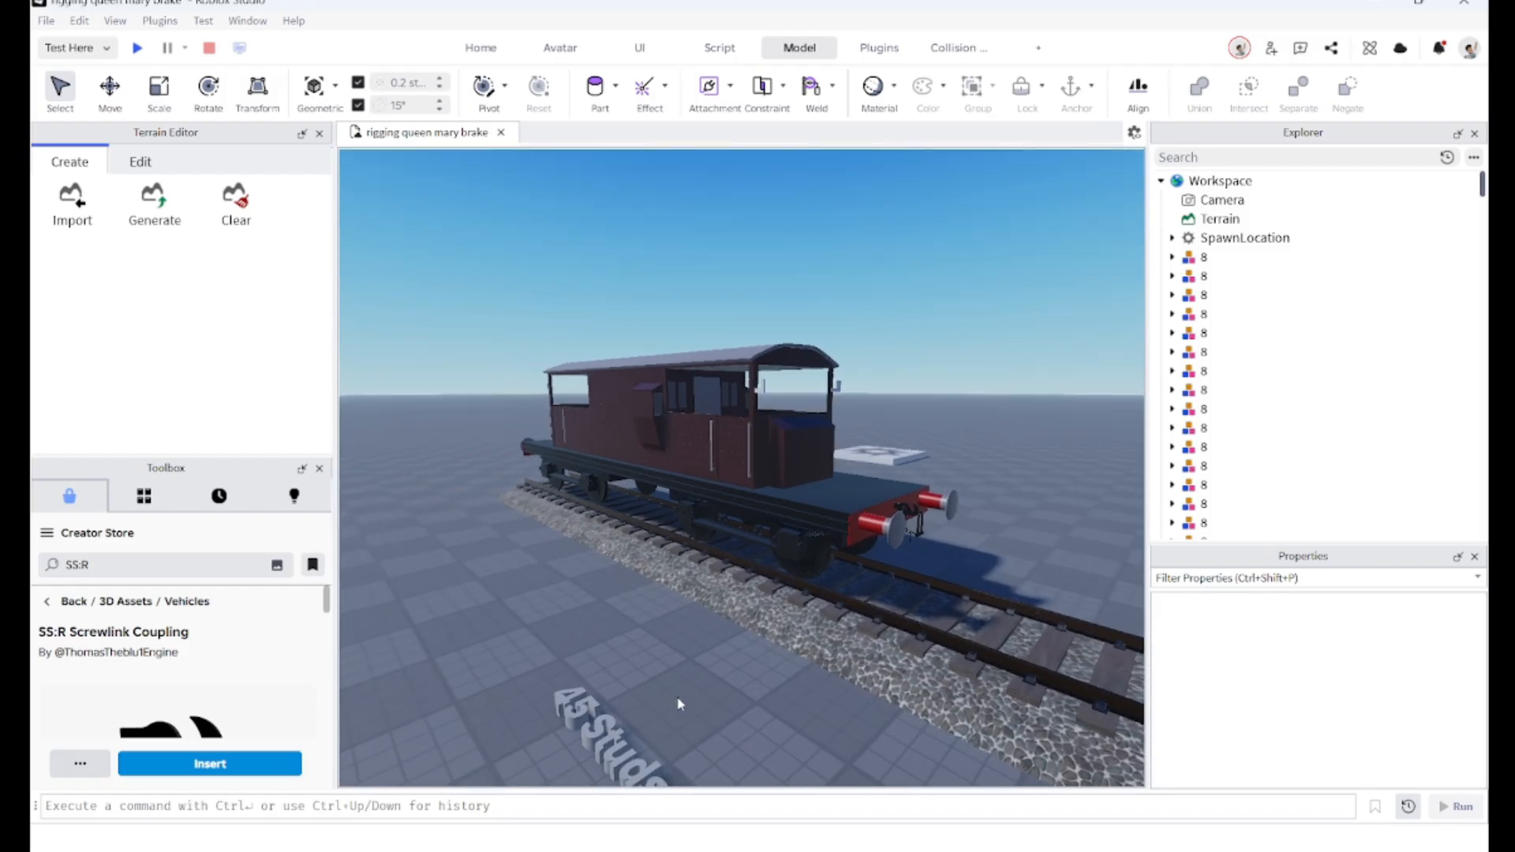